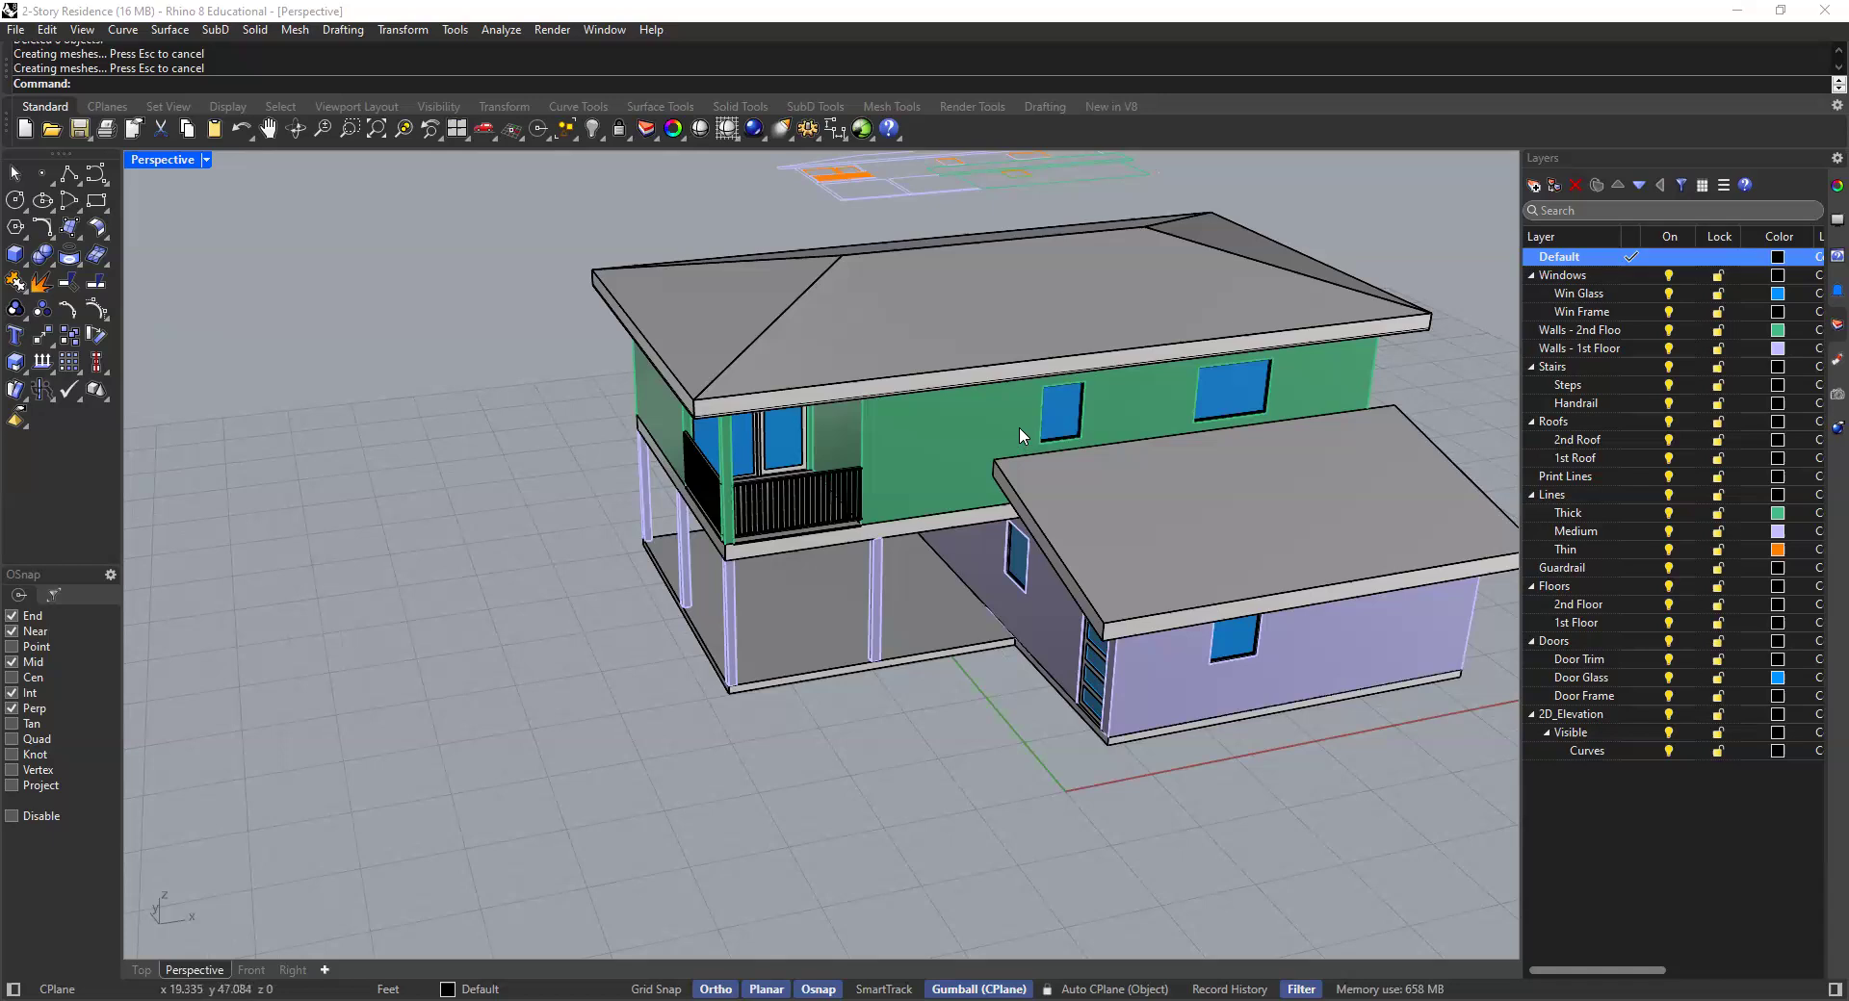
Examine the two-story house model and its flat 2D elevation linework in the perspective view and the four-view layout
scroll(1028, 414, down, 4)
mouse_move(1021, 434)
shift+right_down()
mouse_move(983, 545)
mouse_move(953, 557)
mouse_move(1009, 402)
shift+right_up()
scroll(919, 621, down, 6)
scroll(1022, 409, up, 6)
drag(1065, 308, 705, 565)
key(Escape)
scroll(845, 458, down, 8)
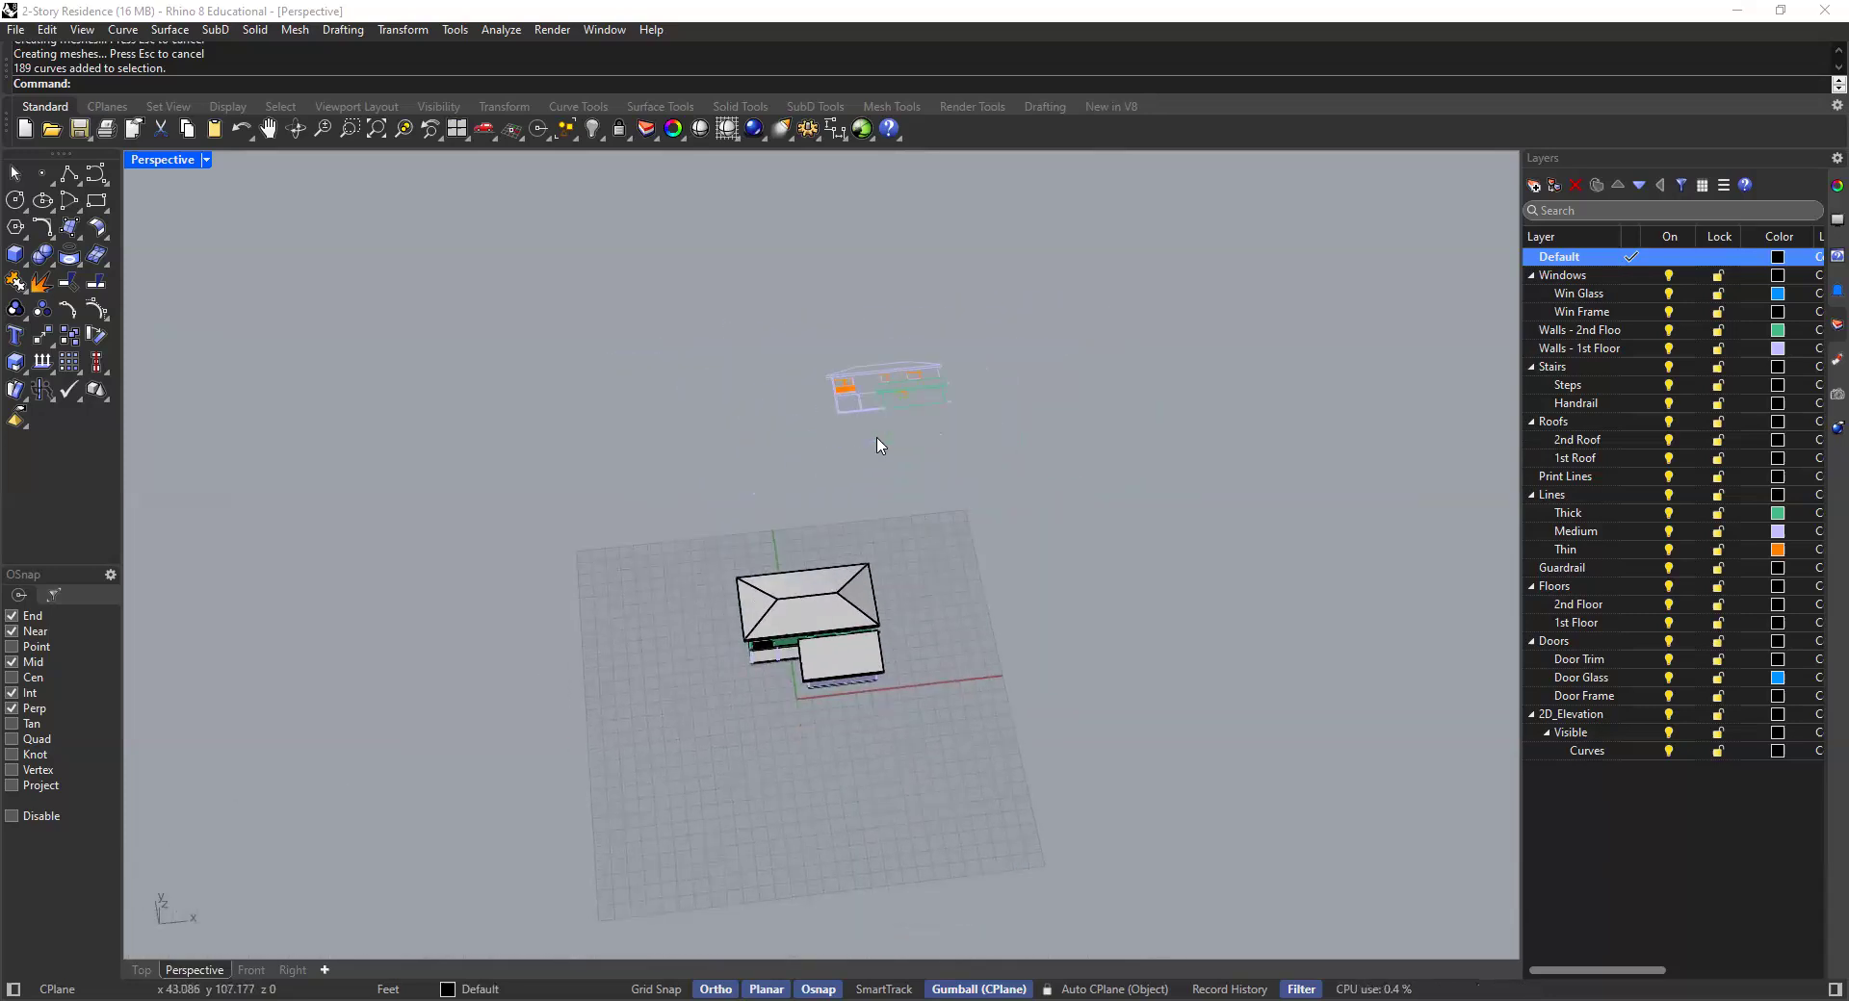
shift+right_drag(873, 406, 930, 340)
double_click(176, 162)
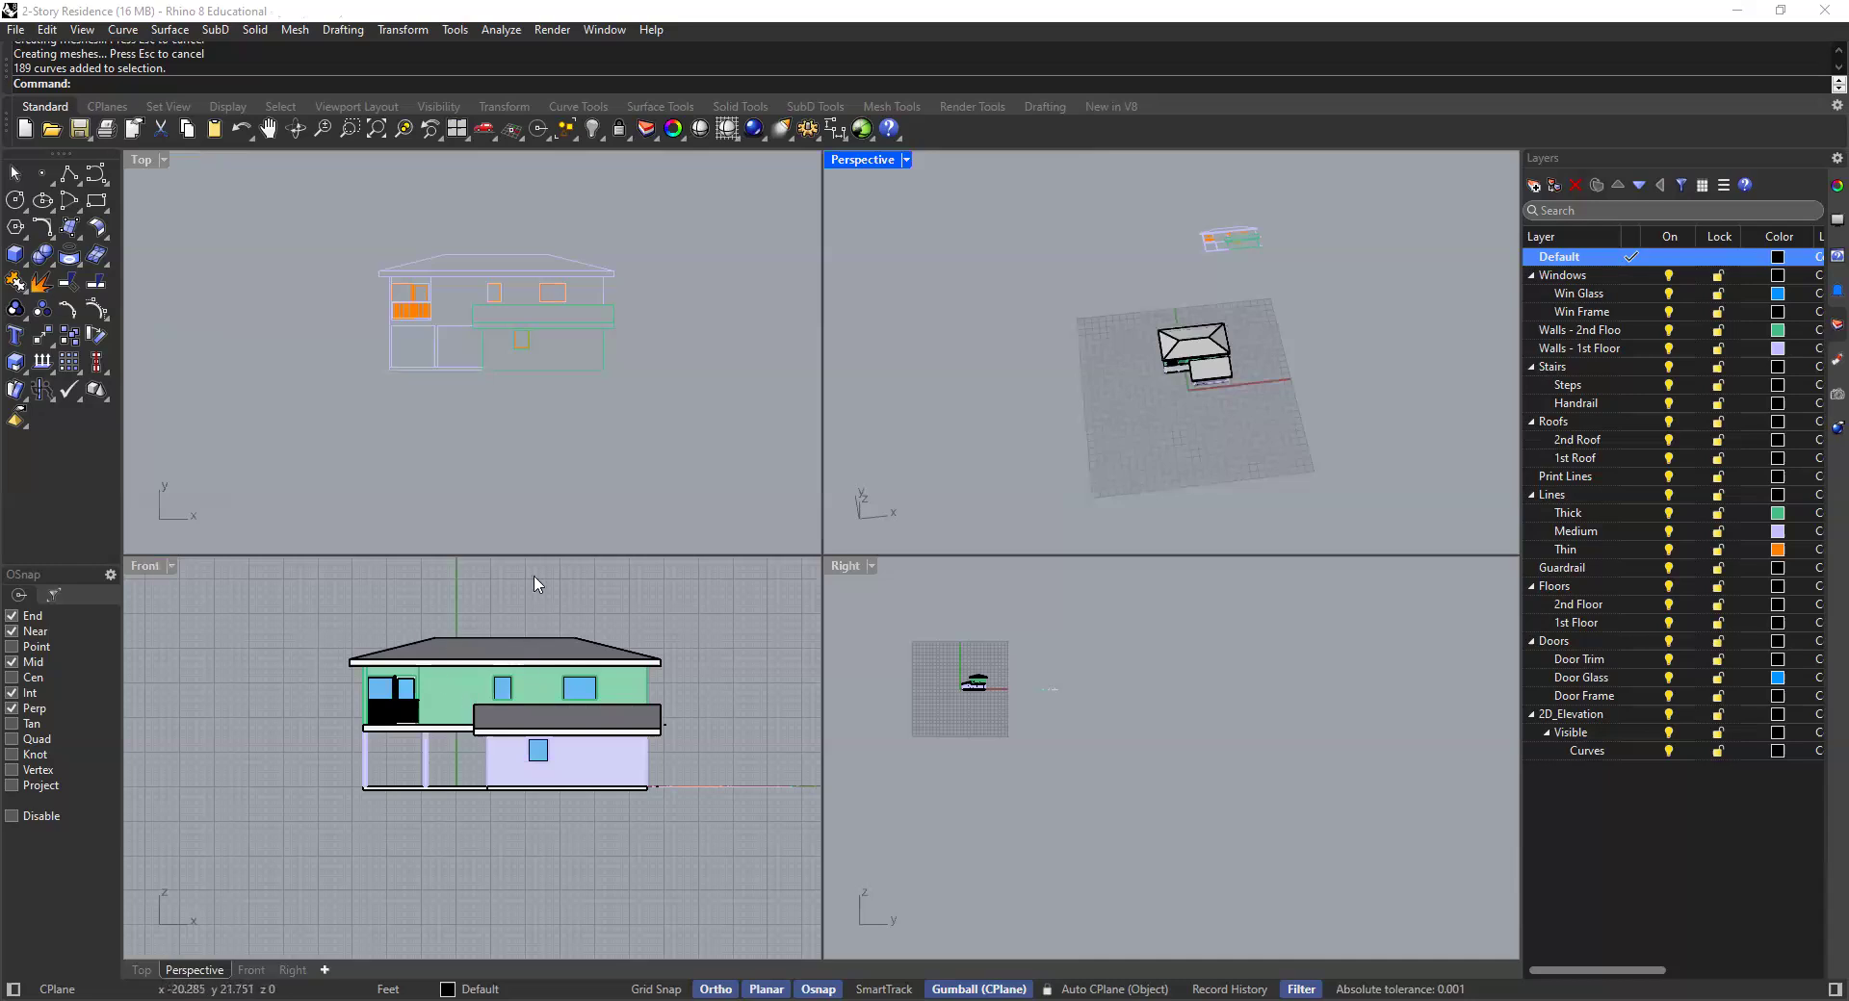
scroll(1174, 336, up, 6)
right_drag(1174, 336, 1112, 363)
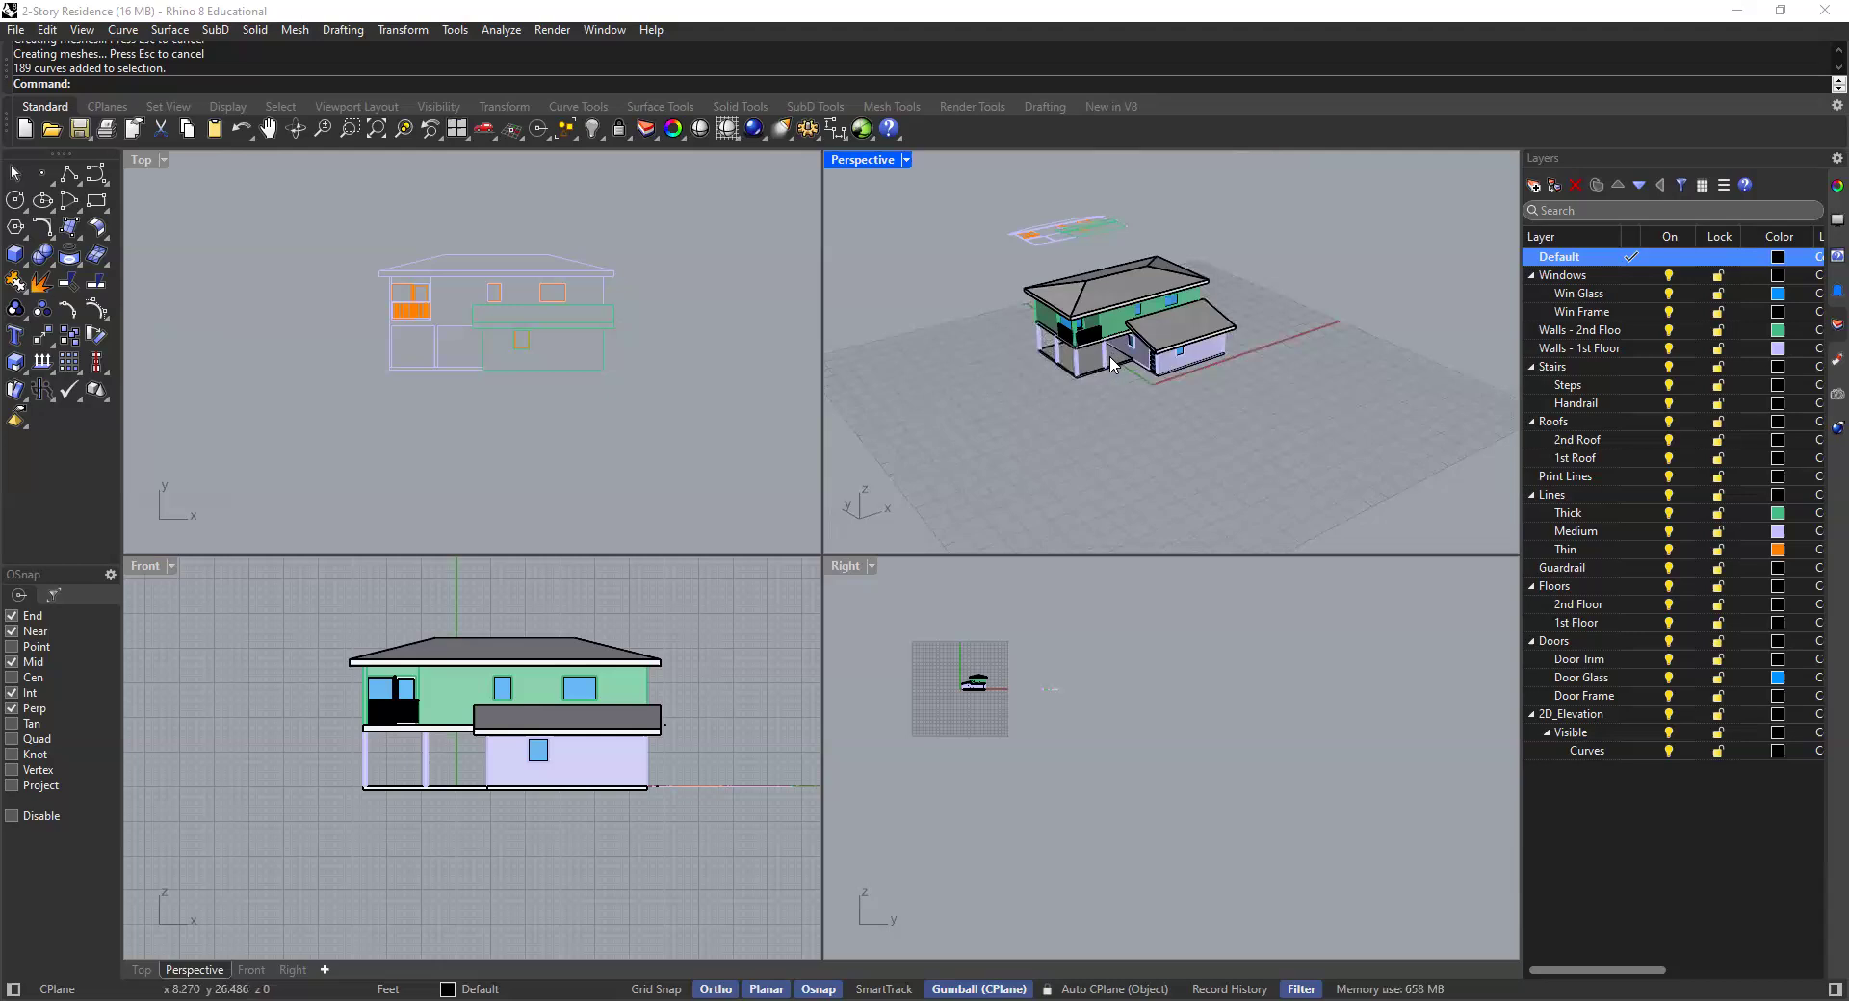
scroll(1112, 363, up, 5)
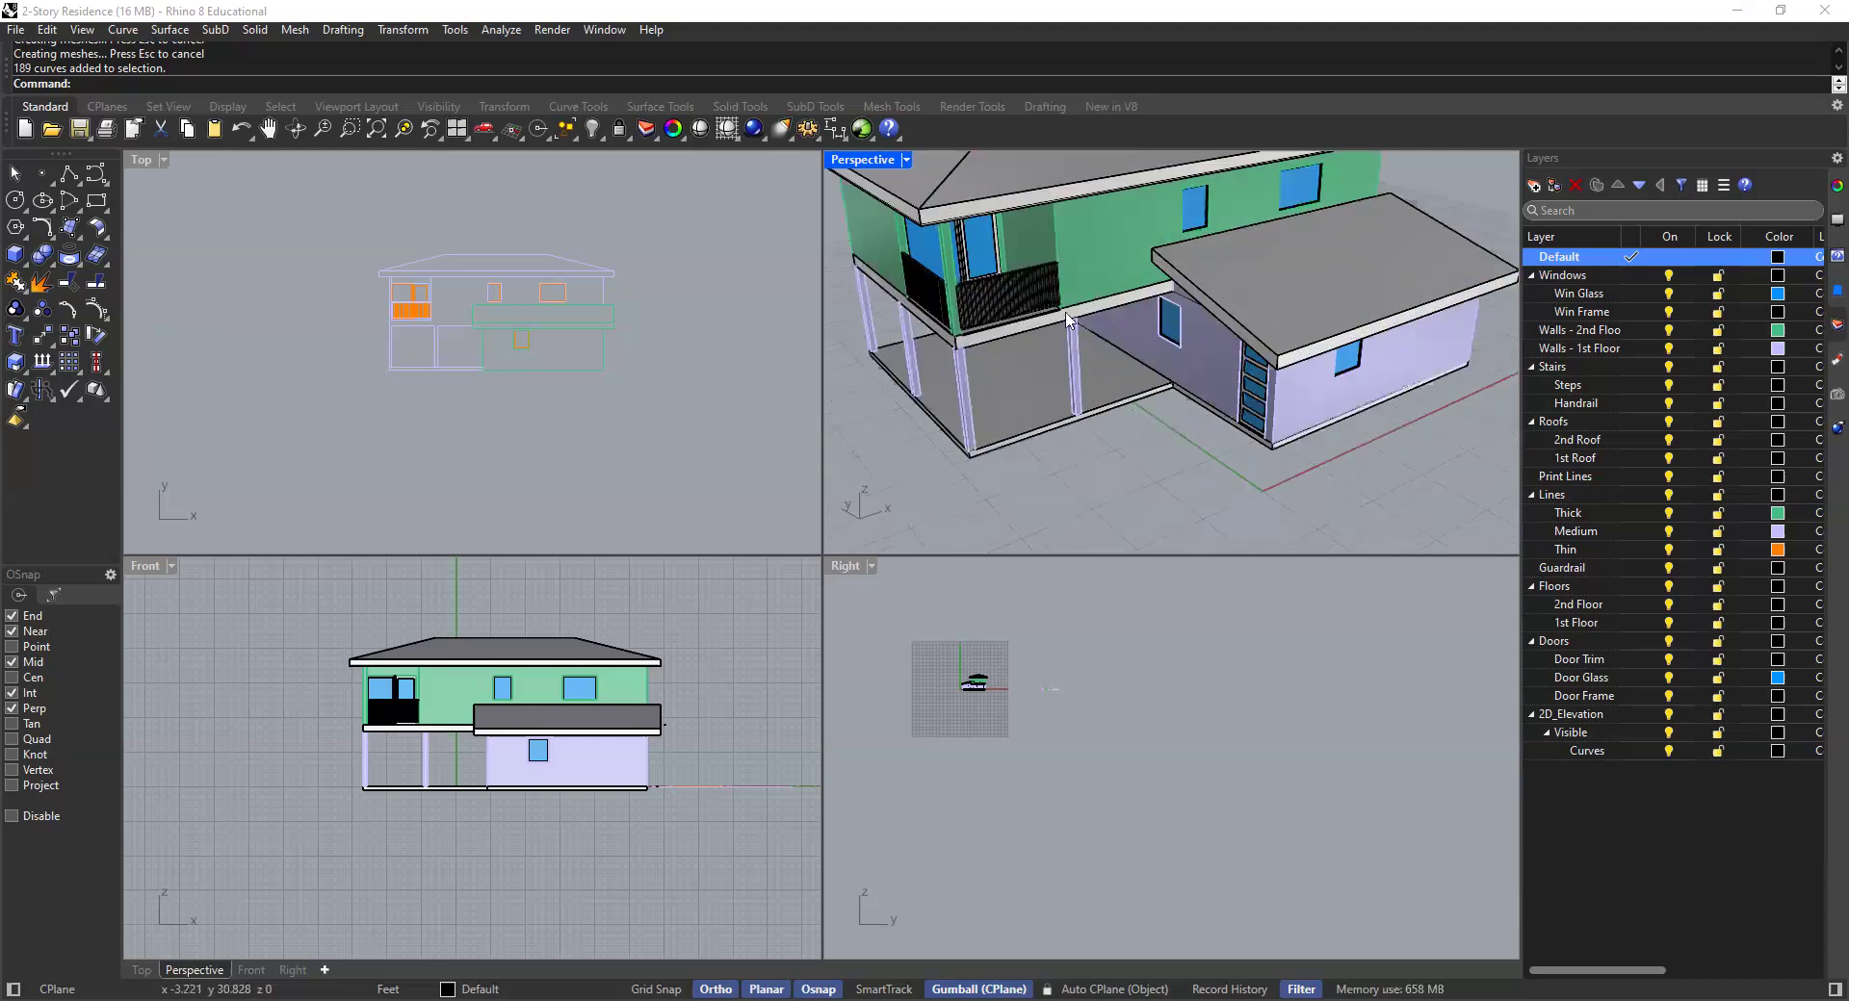
double_click(859, 160)
scroll(794, 501, down, 3)
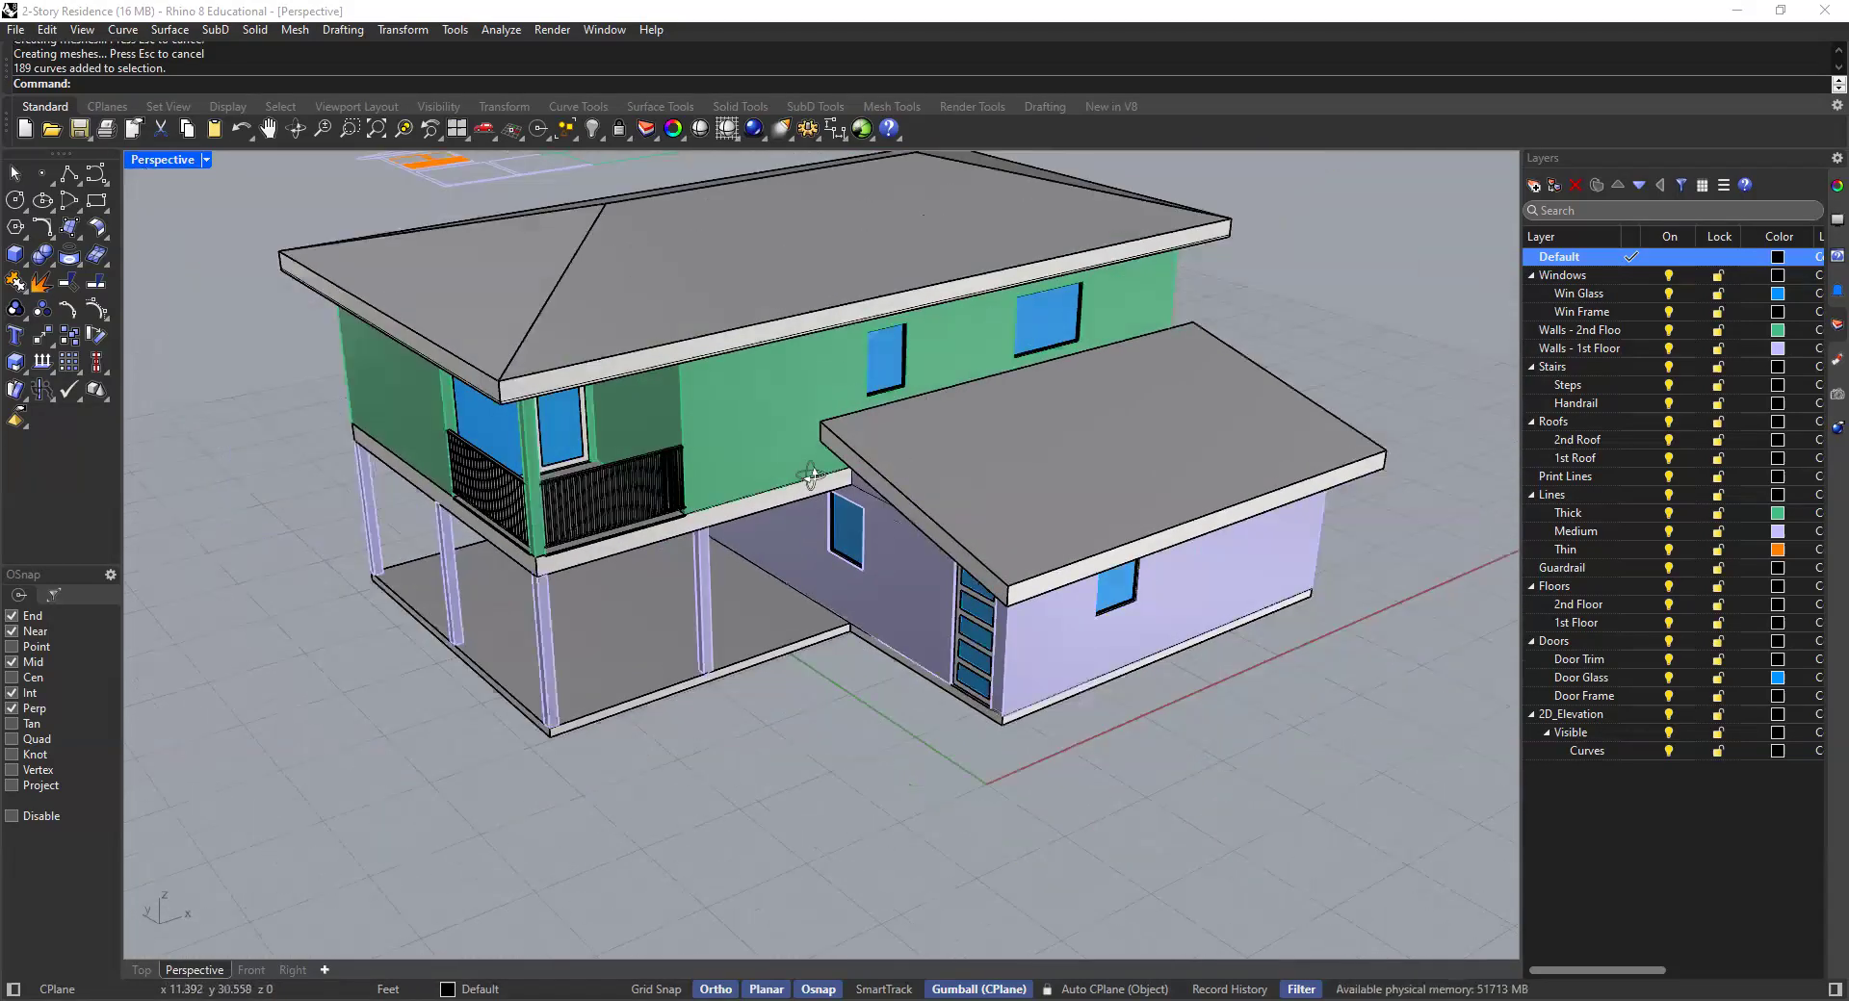
Examine the house exterior, looking closely at the first-floor porch slab, columns, walls, windows and door
scroll(812, 475, down, 2)
right_drag(812, 475, 790, 480)
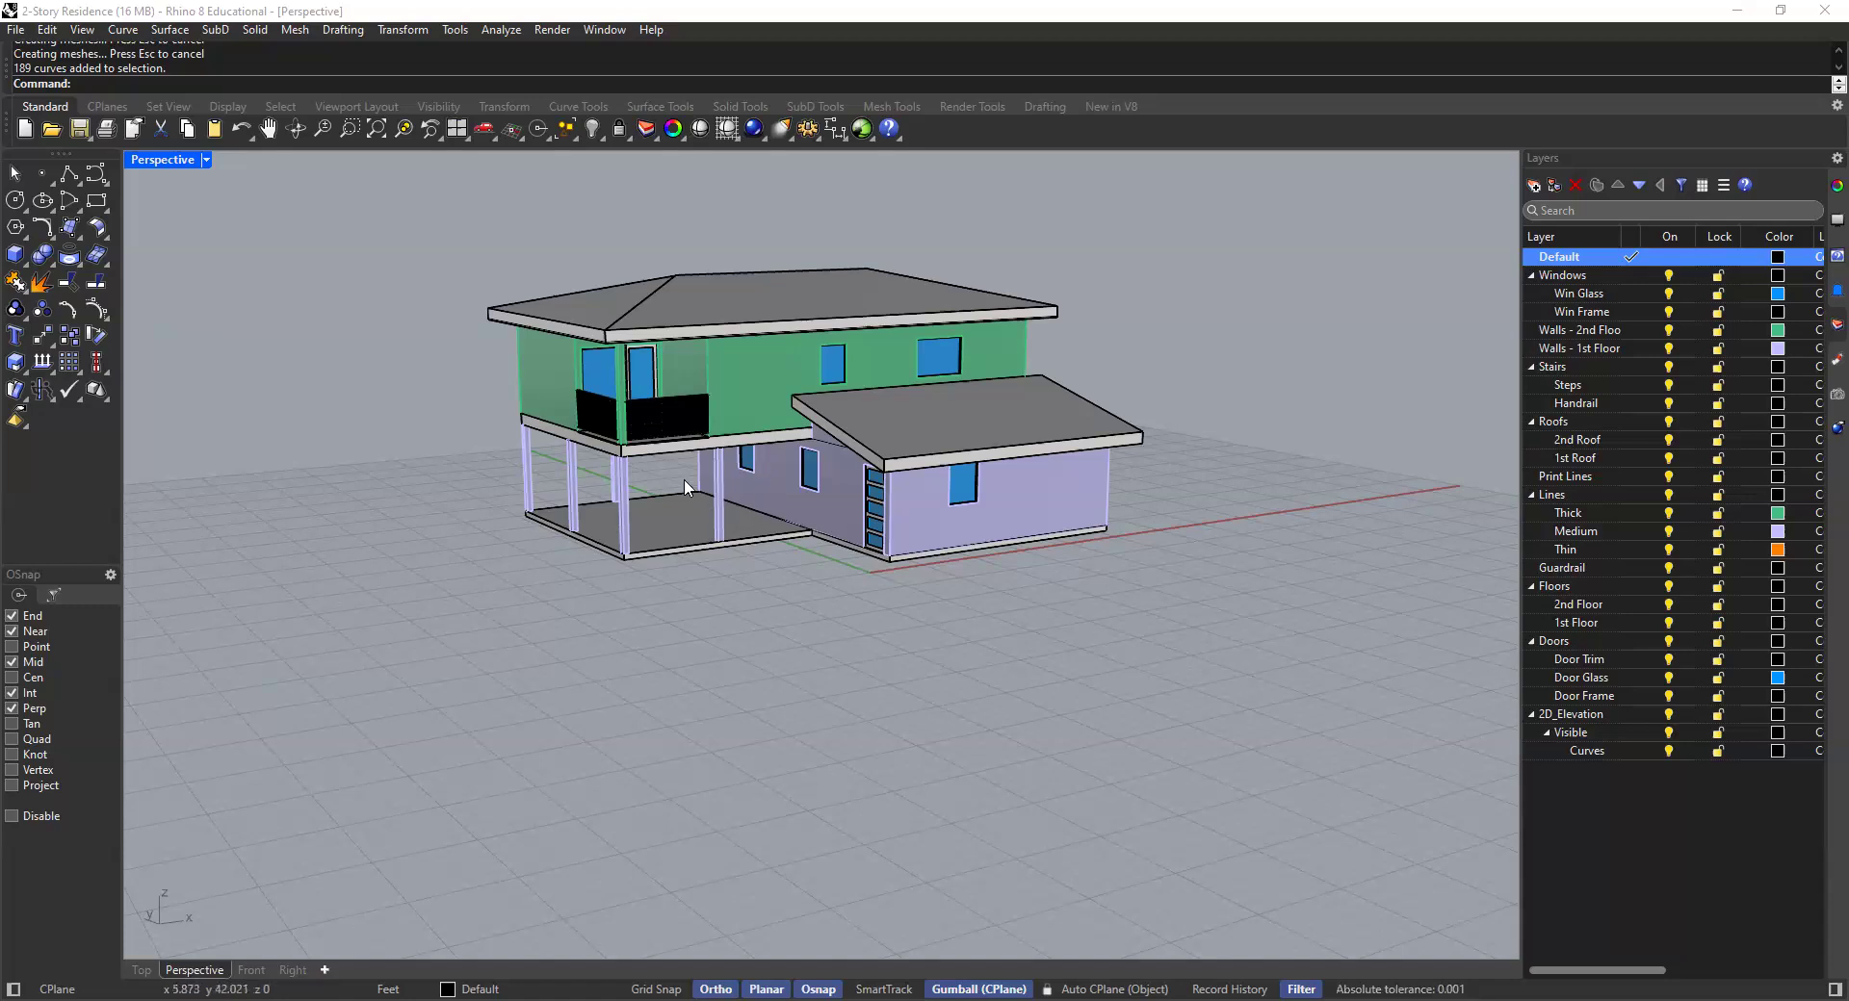
scroll(744, 488, up, 10)
right_drag(754, 461, 825, 473)
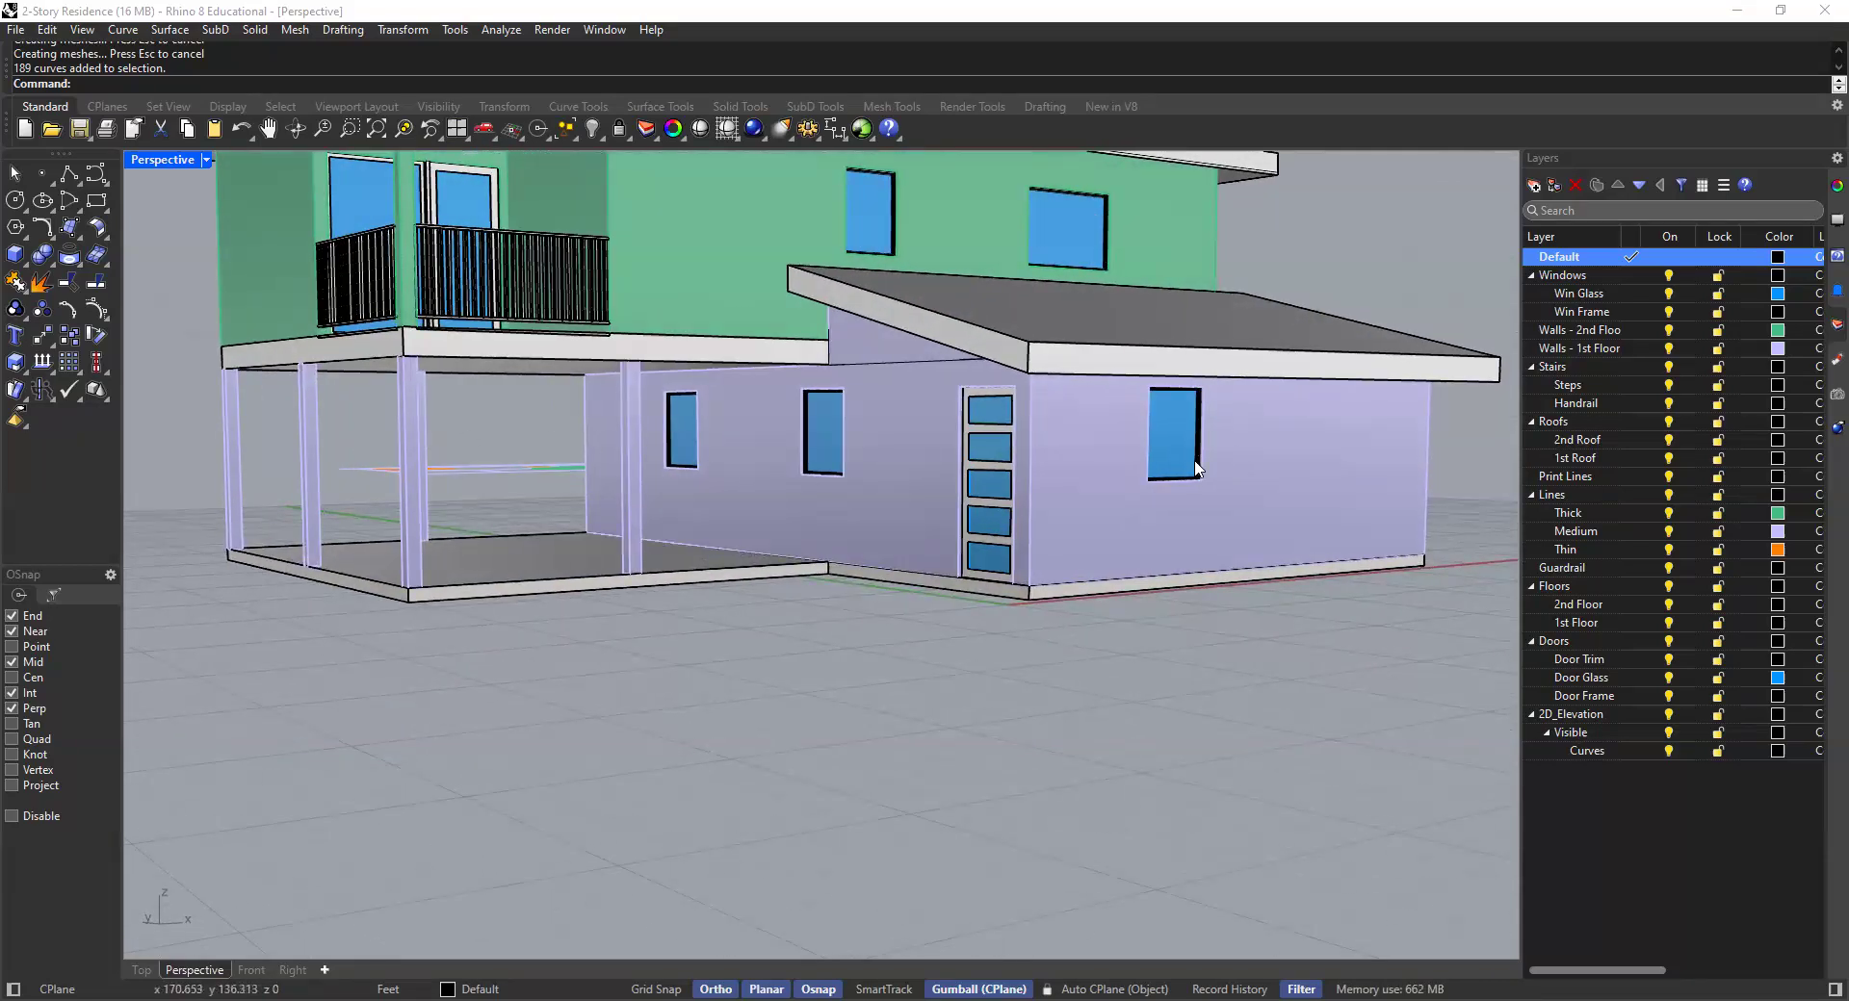
right_drag(958, 454, 917, 470)
scroll(1141, 459, down, 5)
right_drag(1144, 448, 1140, 478)
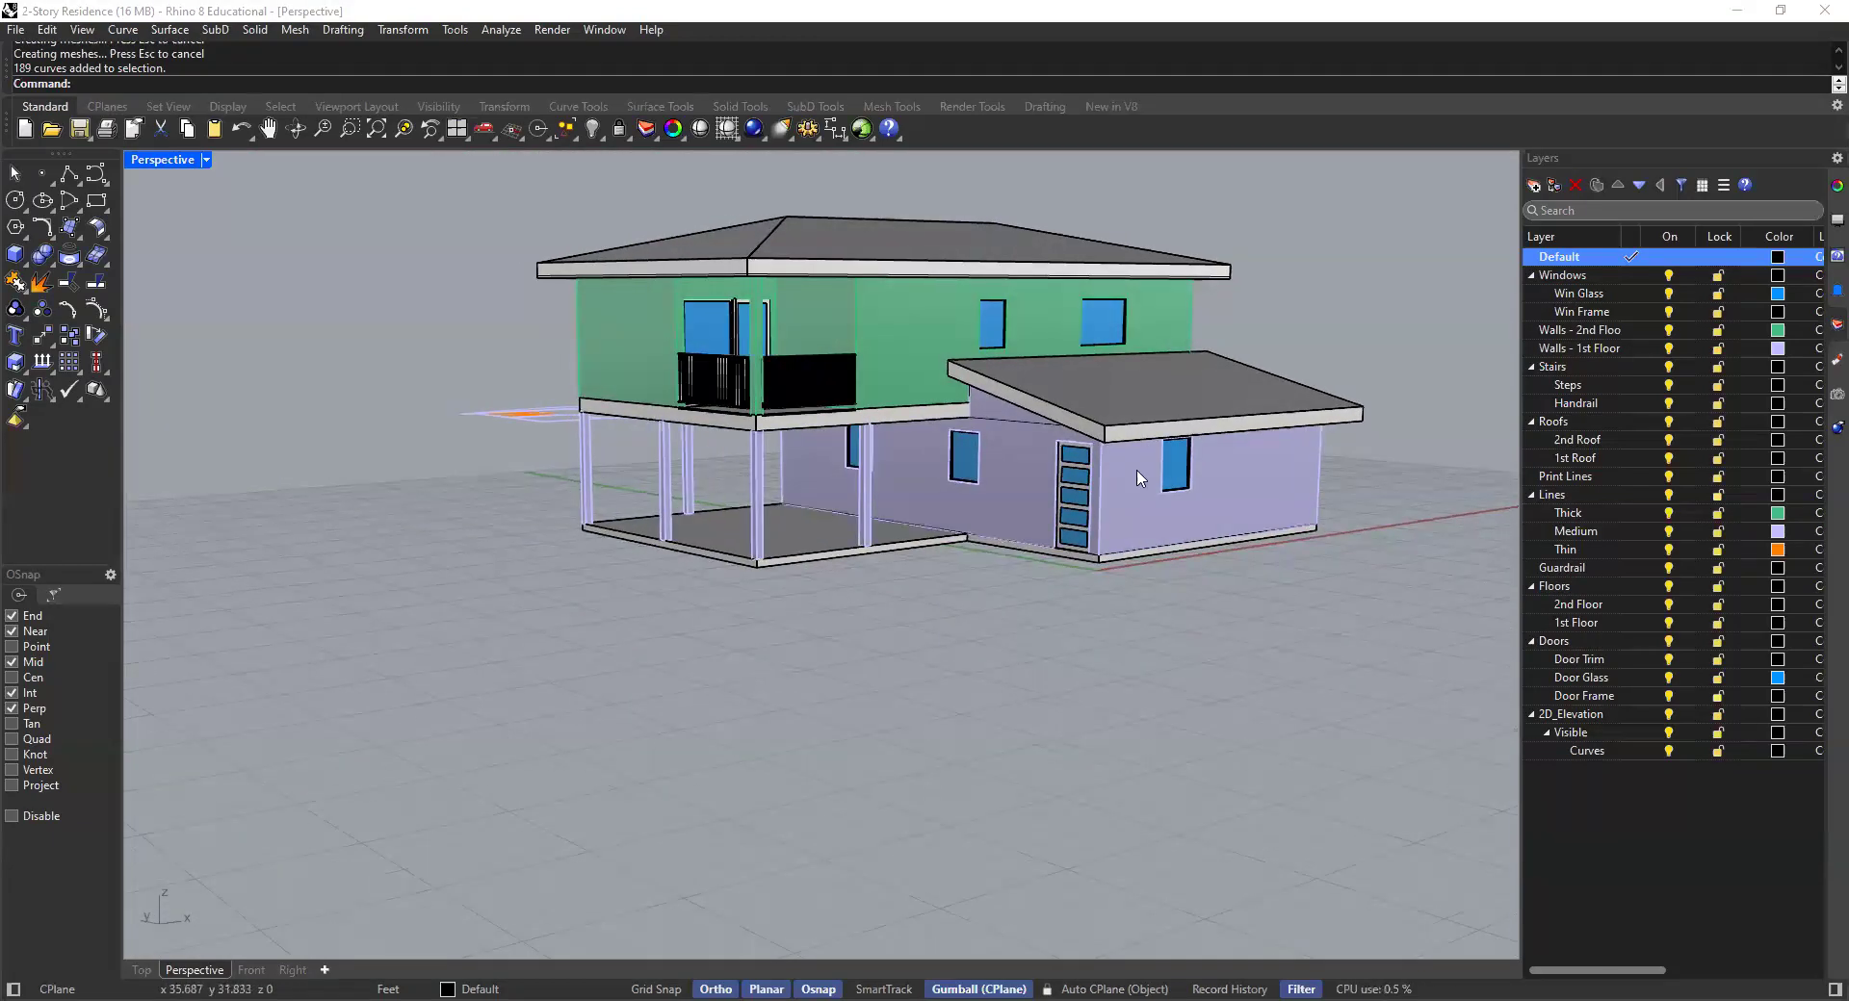
scroll(1140, 479, up, 5)
shift+right_drag(1217, 532, 1349, 490)
right_drag(869, 510, 787, 534)
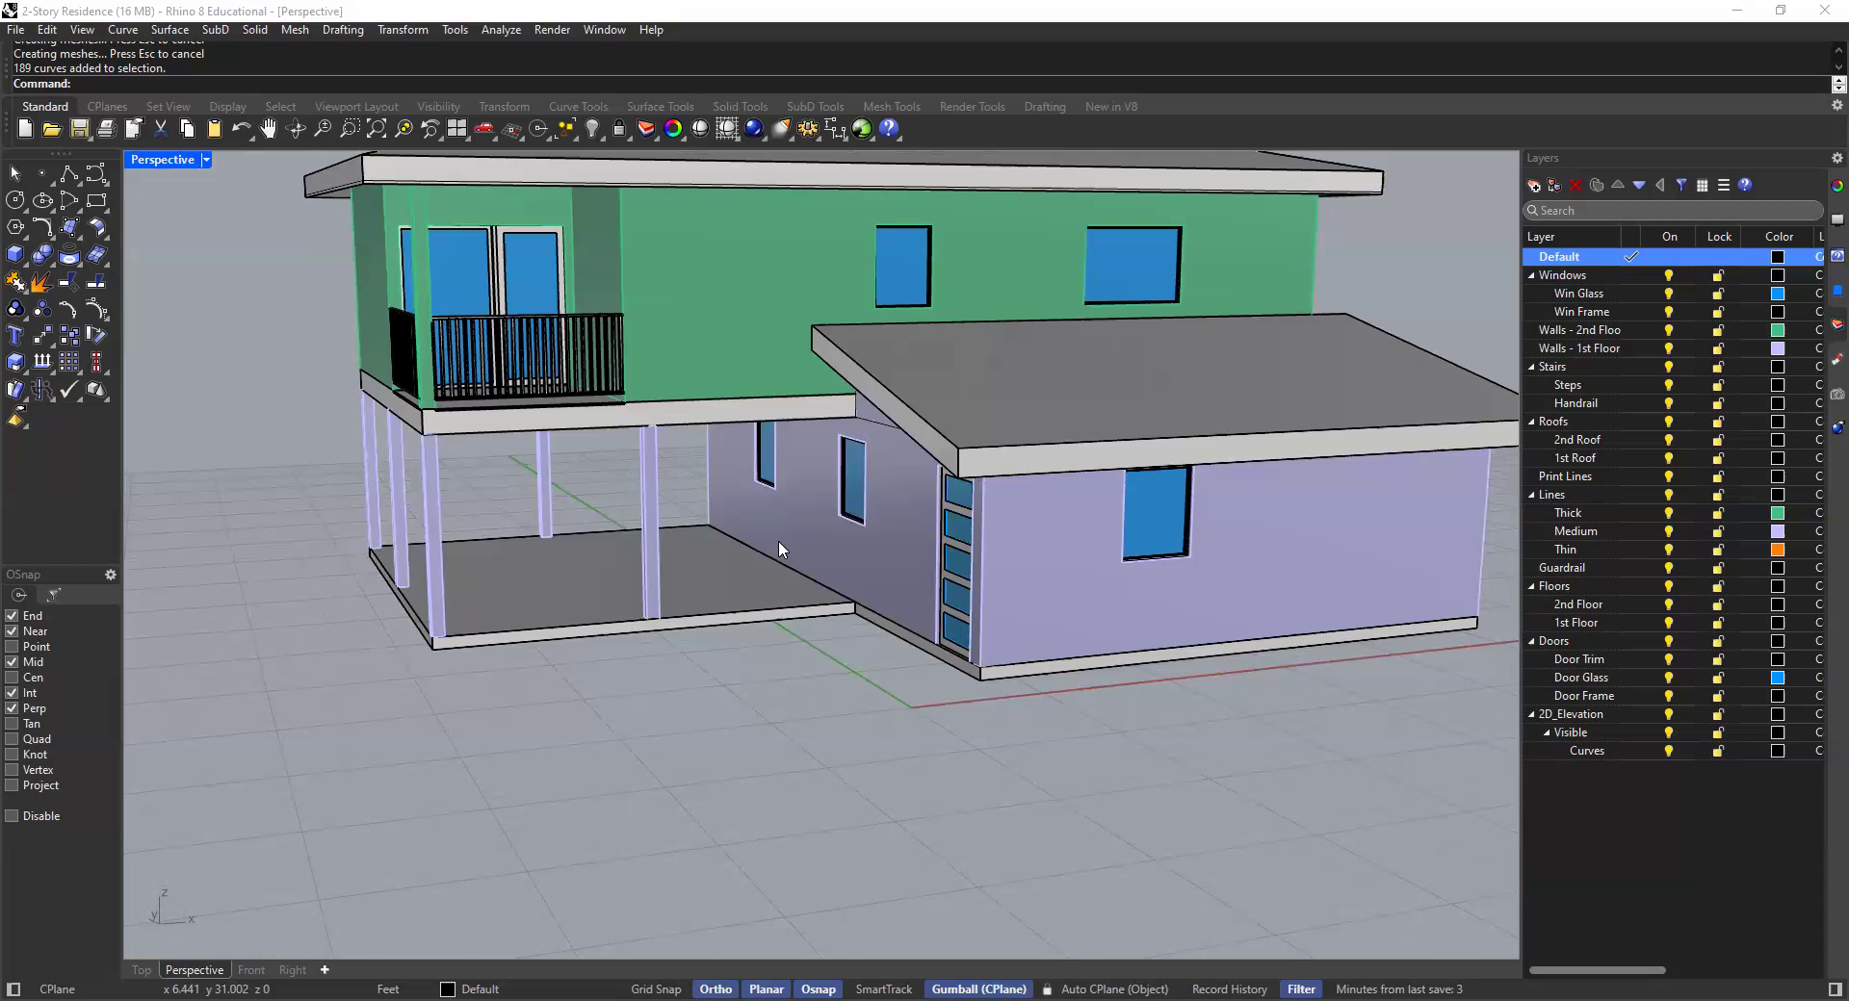
scroll(805, 574, up, 3)
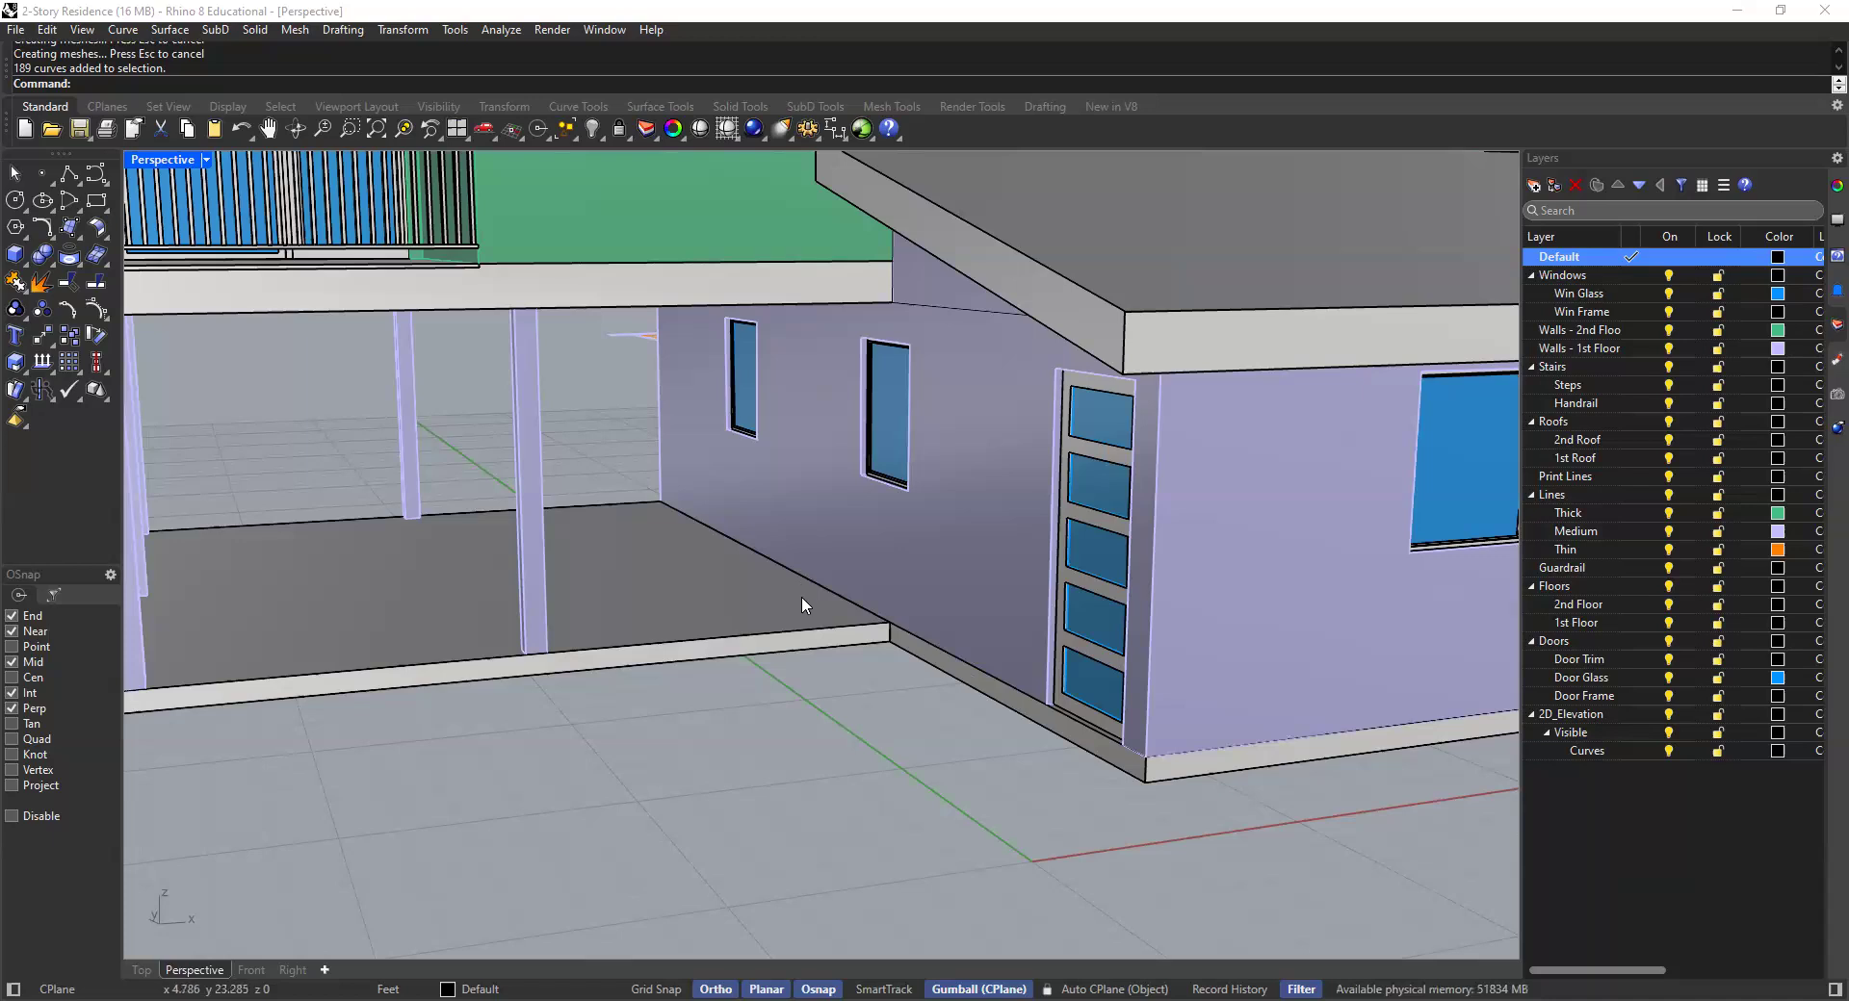
scroll(761, 621, up, 5)
right_drag(683, 631, 665, 586)
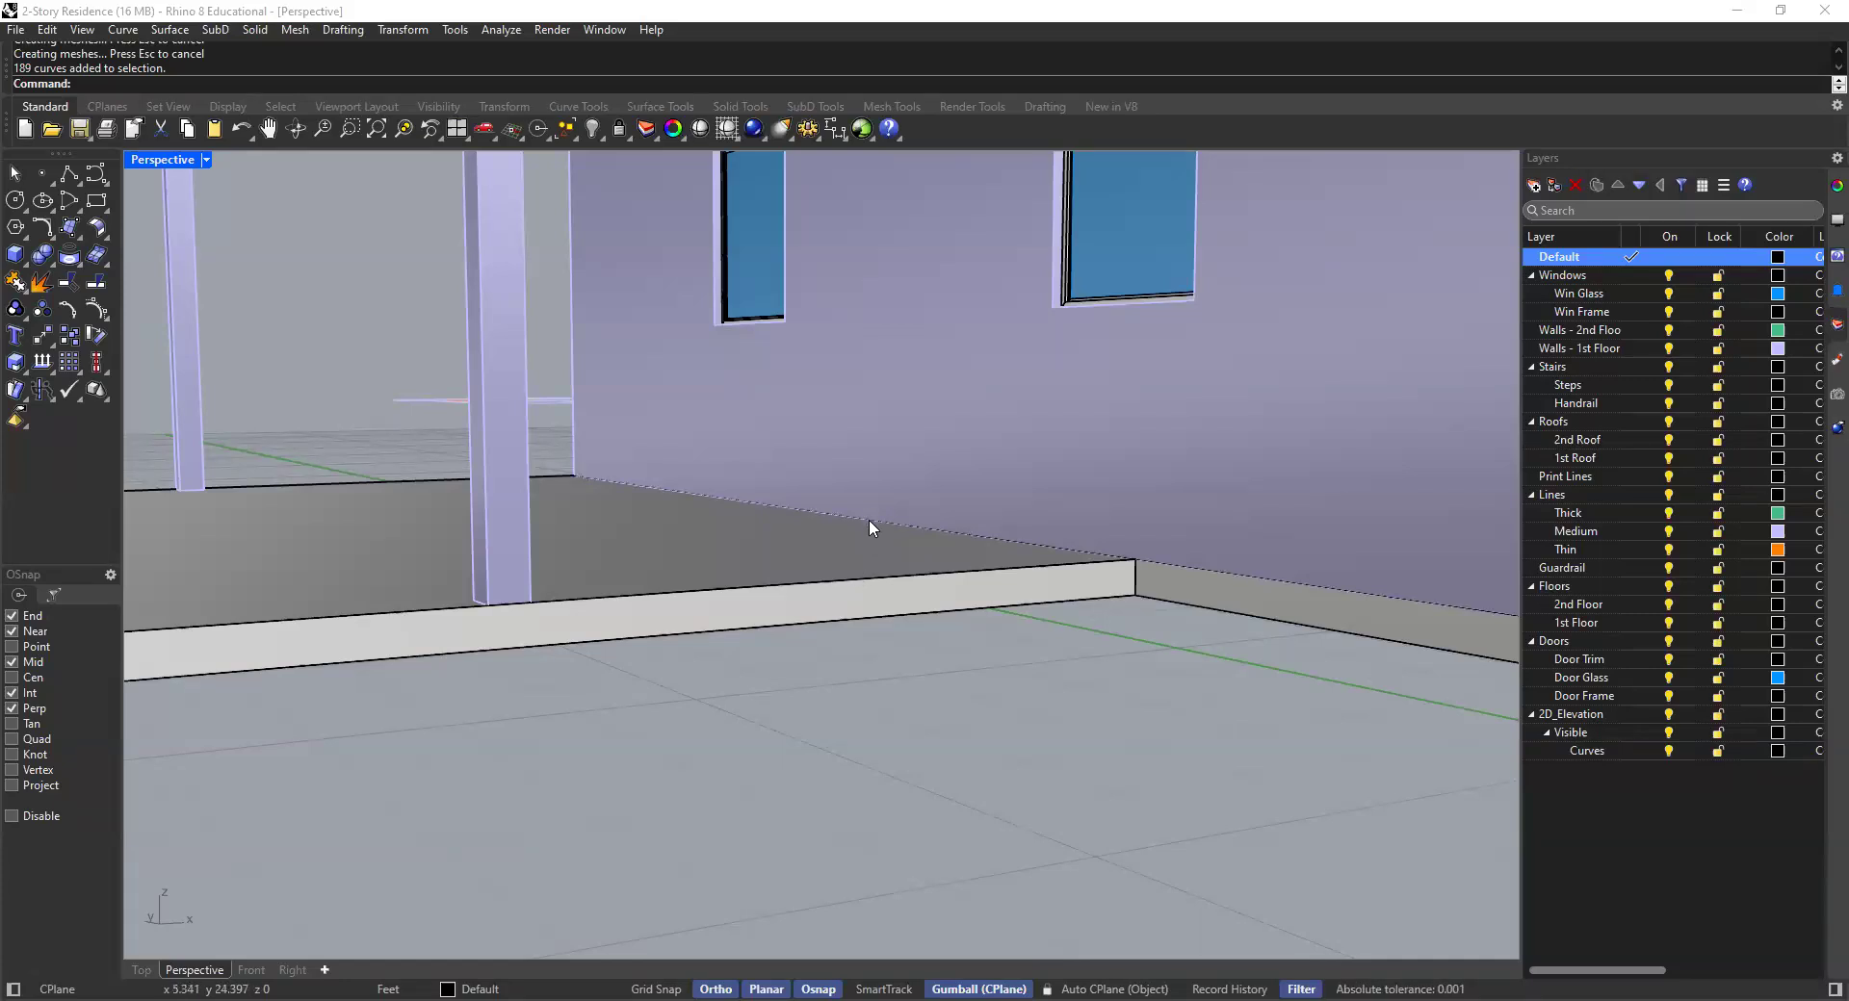
right_drag(928, 515, 838, 586)
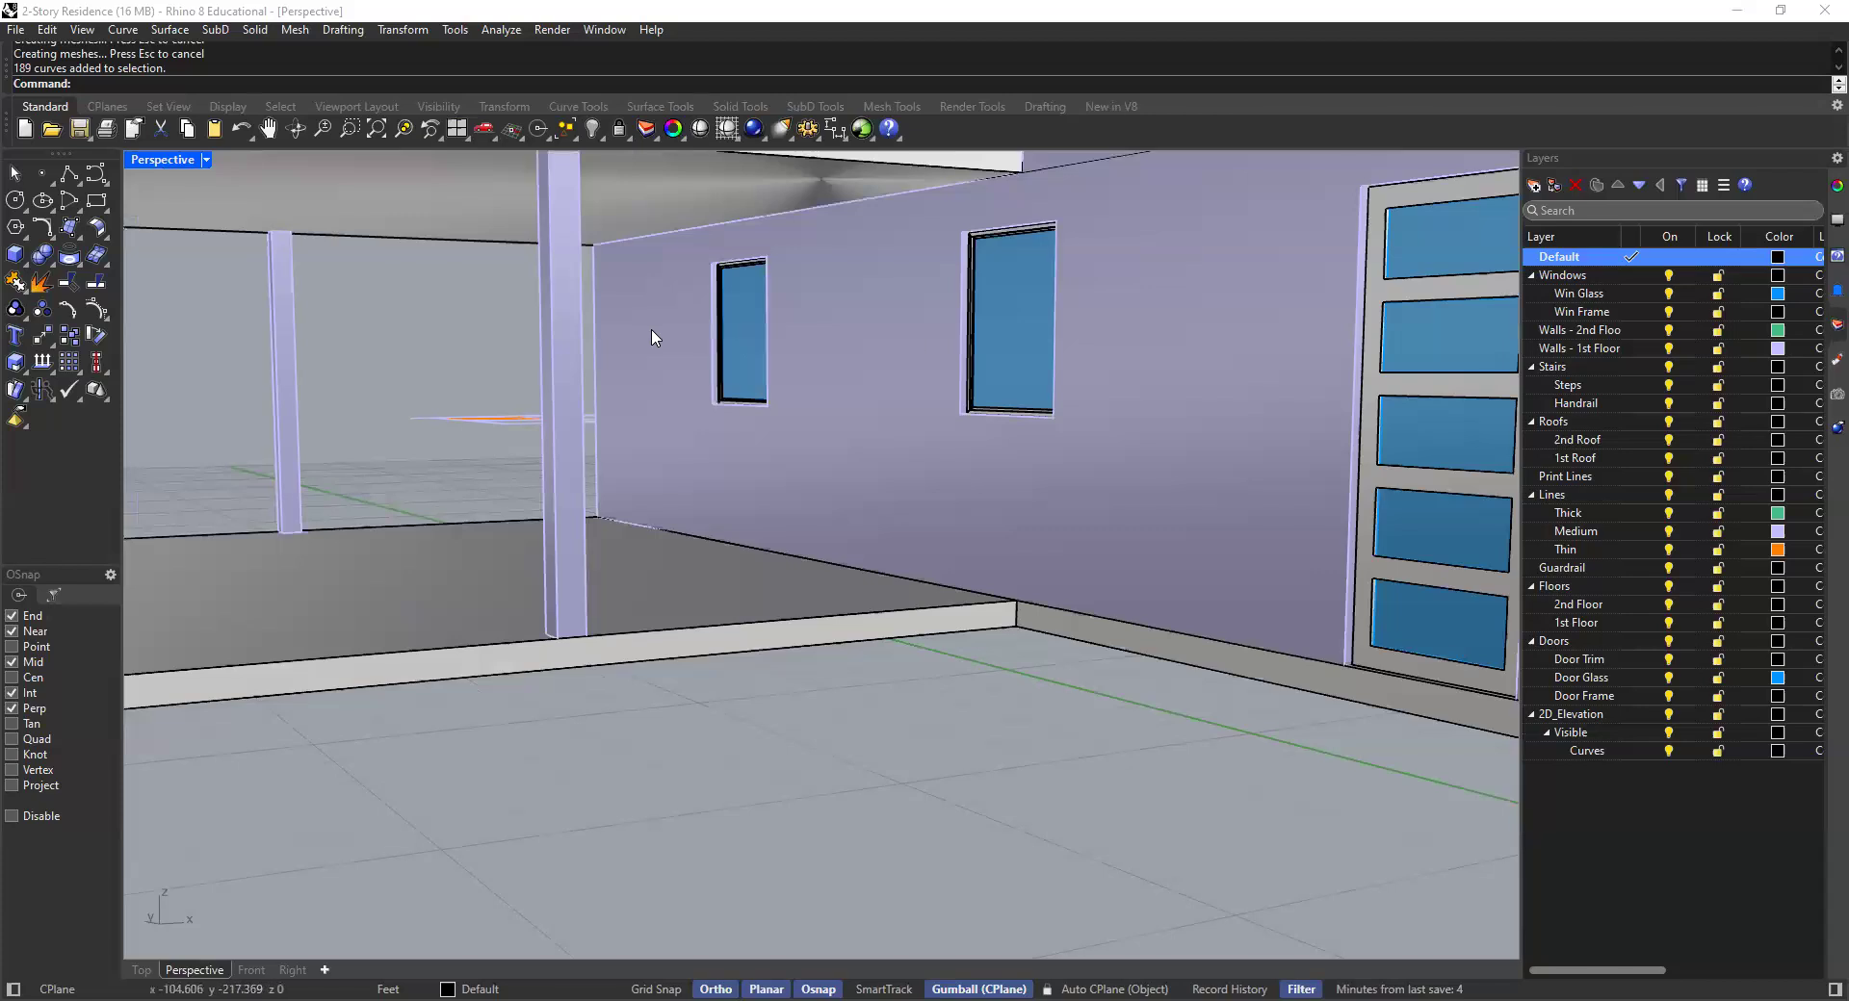
right_drag(1068, 388, 1056, 382)
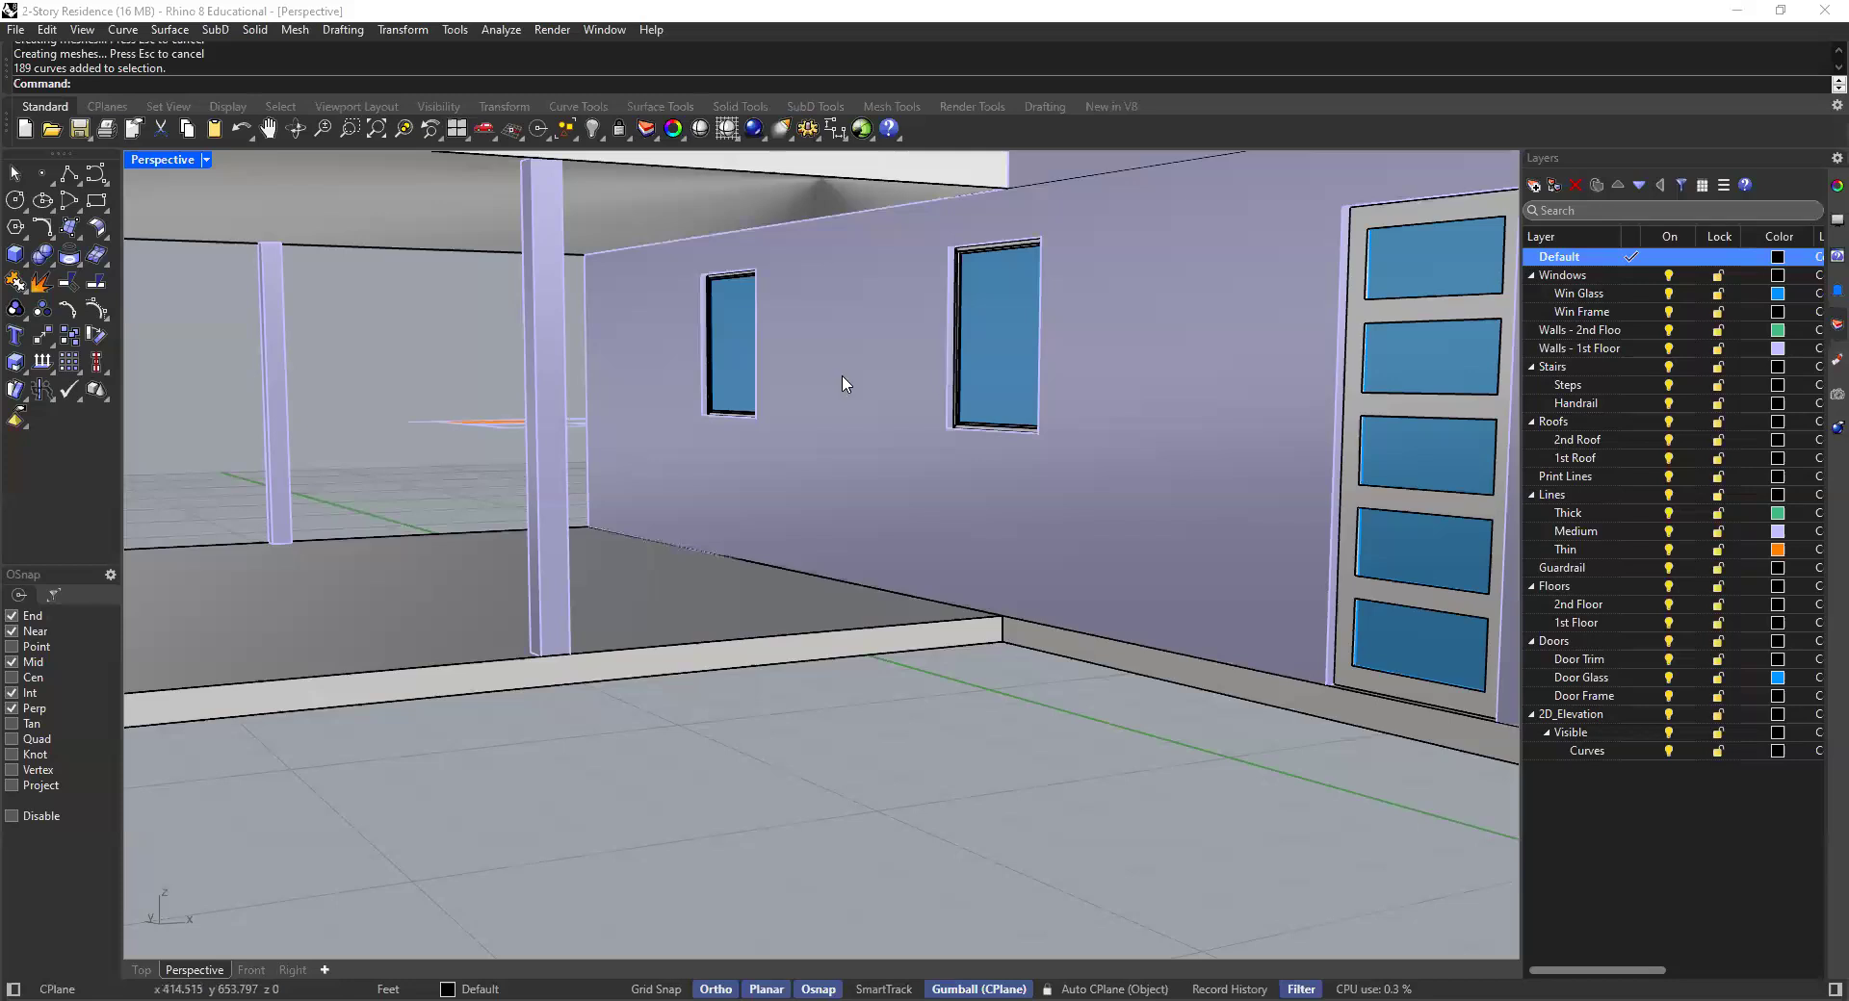
scroll(891, 390, down, 5)
scroll(905, 388, down, 1)
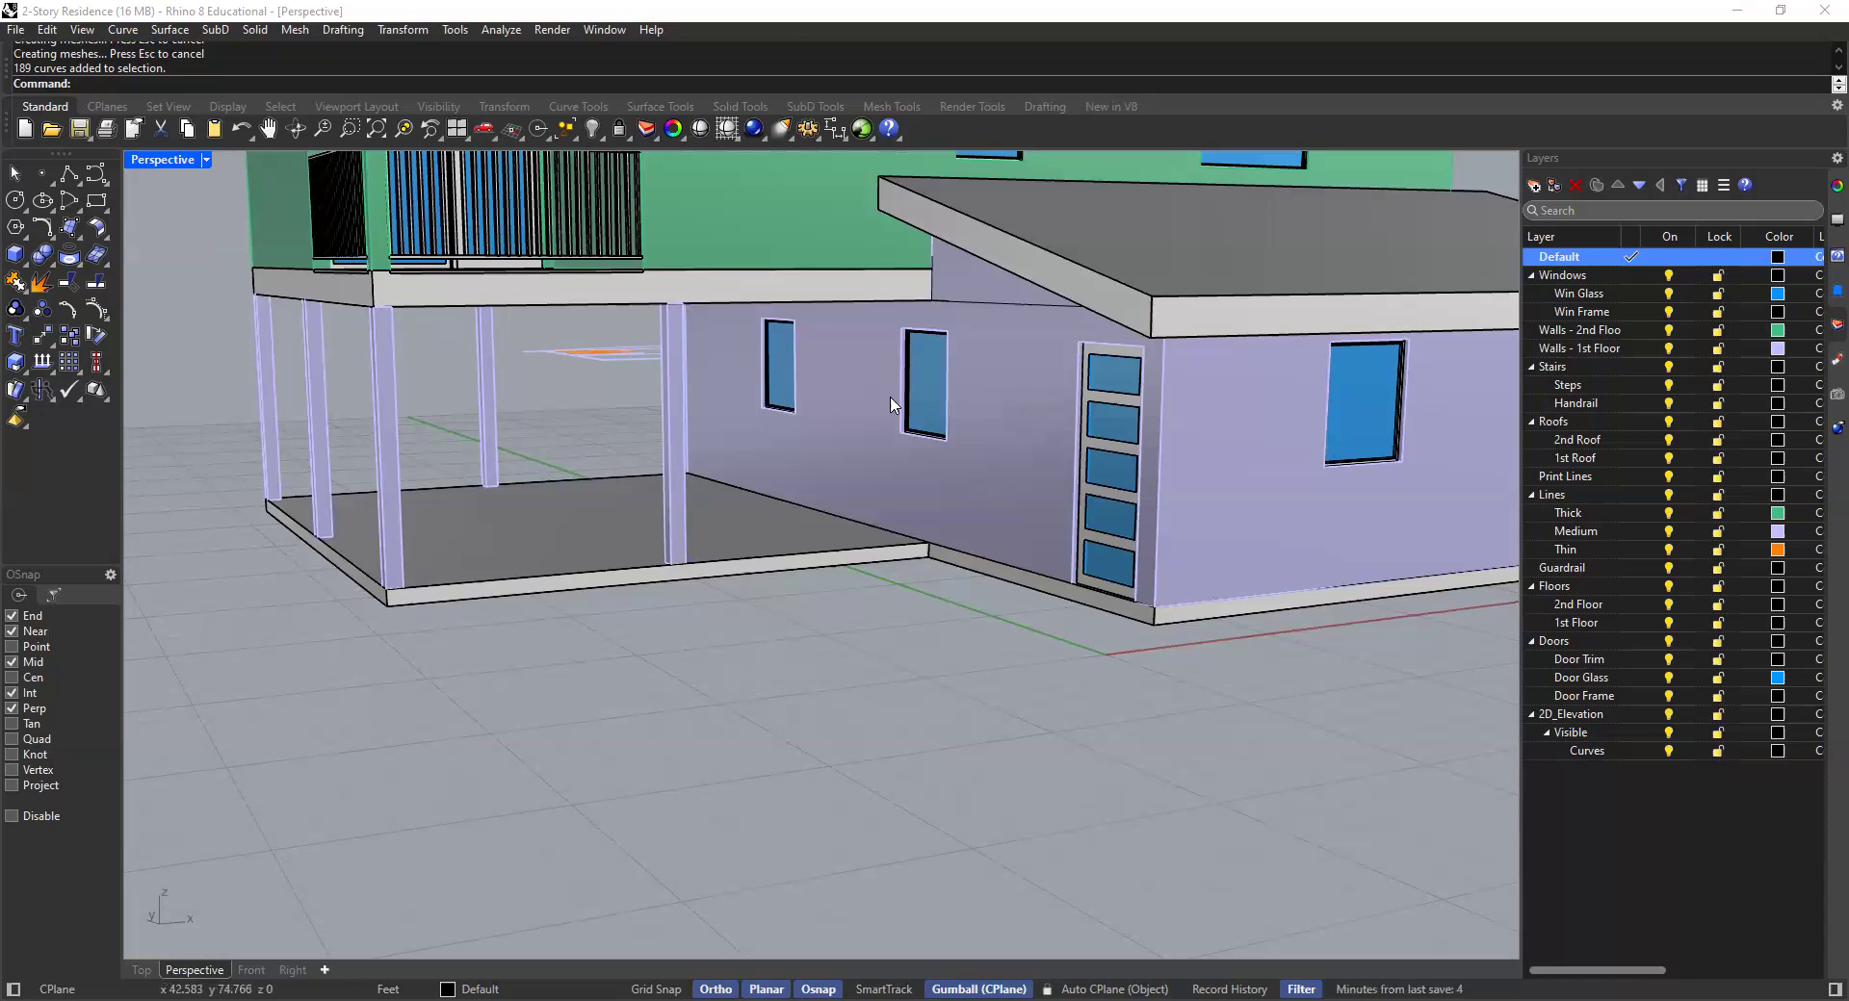
shift+right_drag(1014, 400, 961, 412)
scroll(1067, 380, down, 5)
scroll(1036, 409, up, 3)
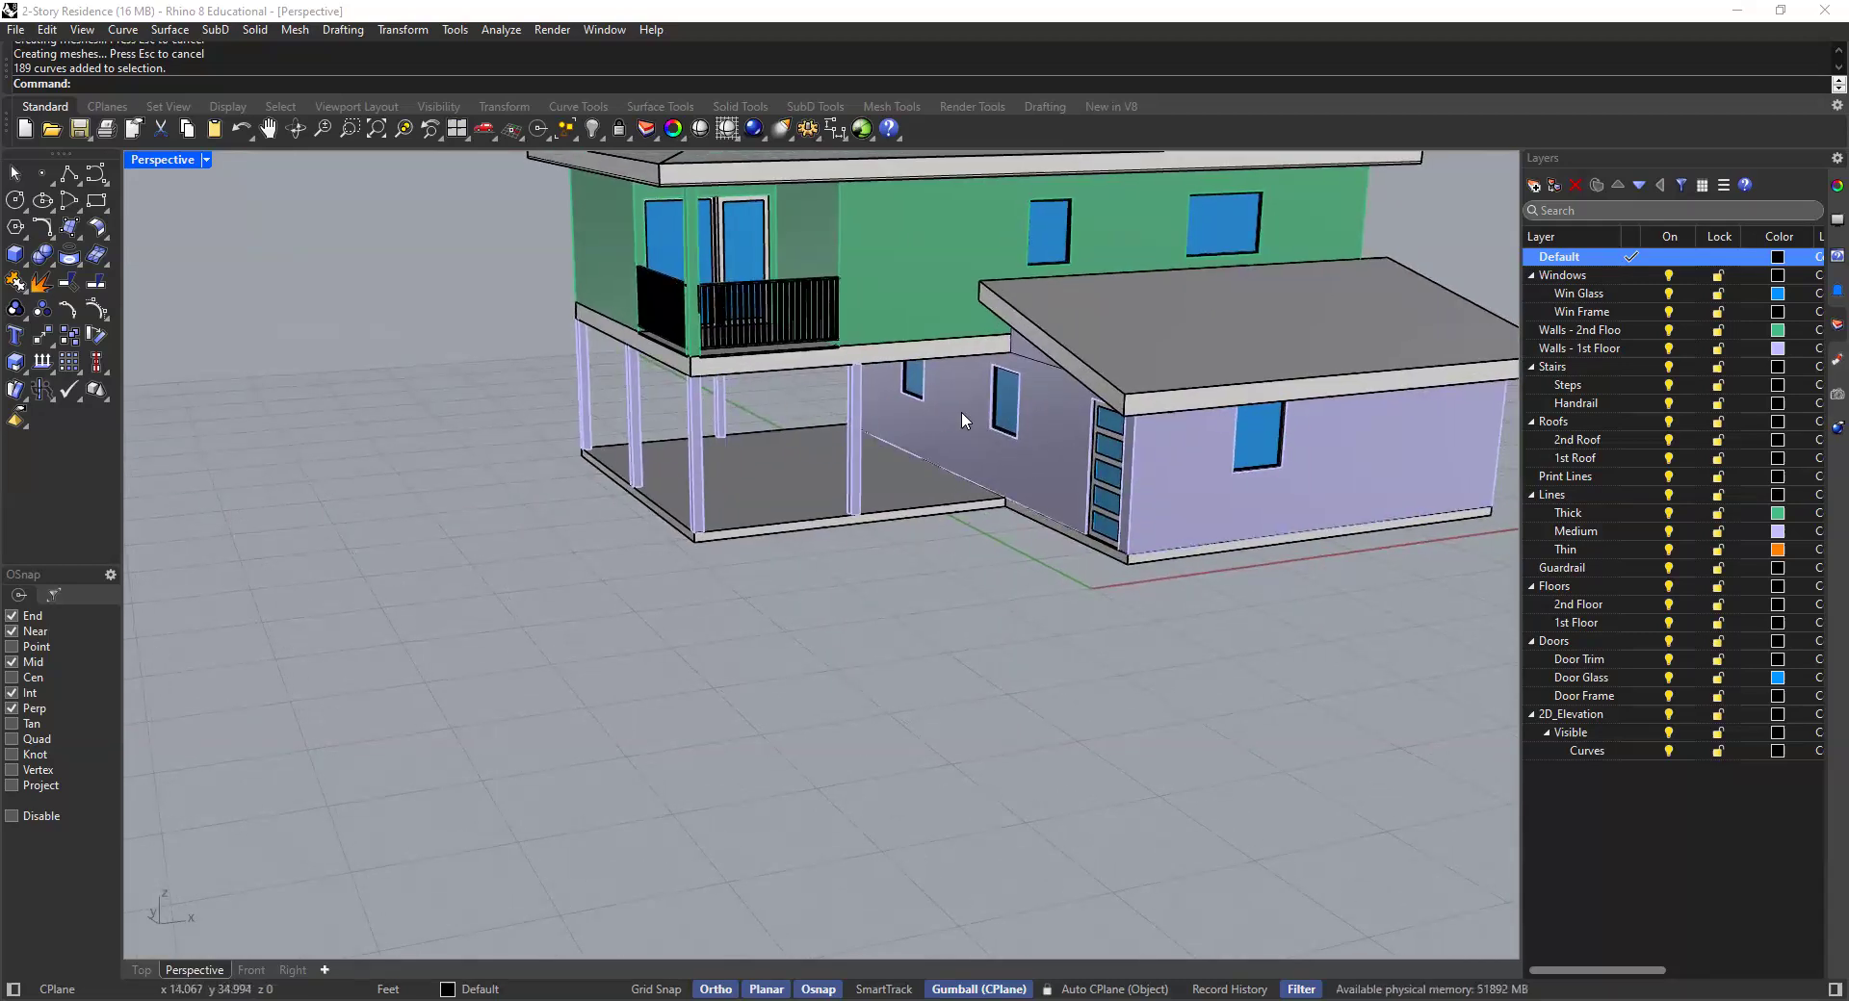
Create a new top-level layer named "Clipping Plane"
click(1542, 167)
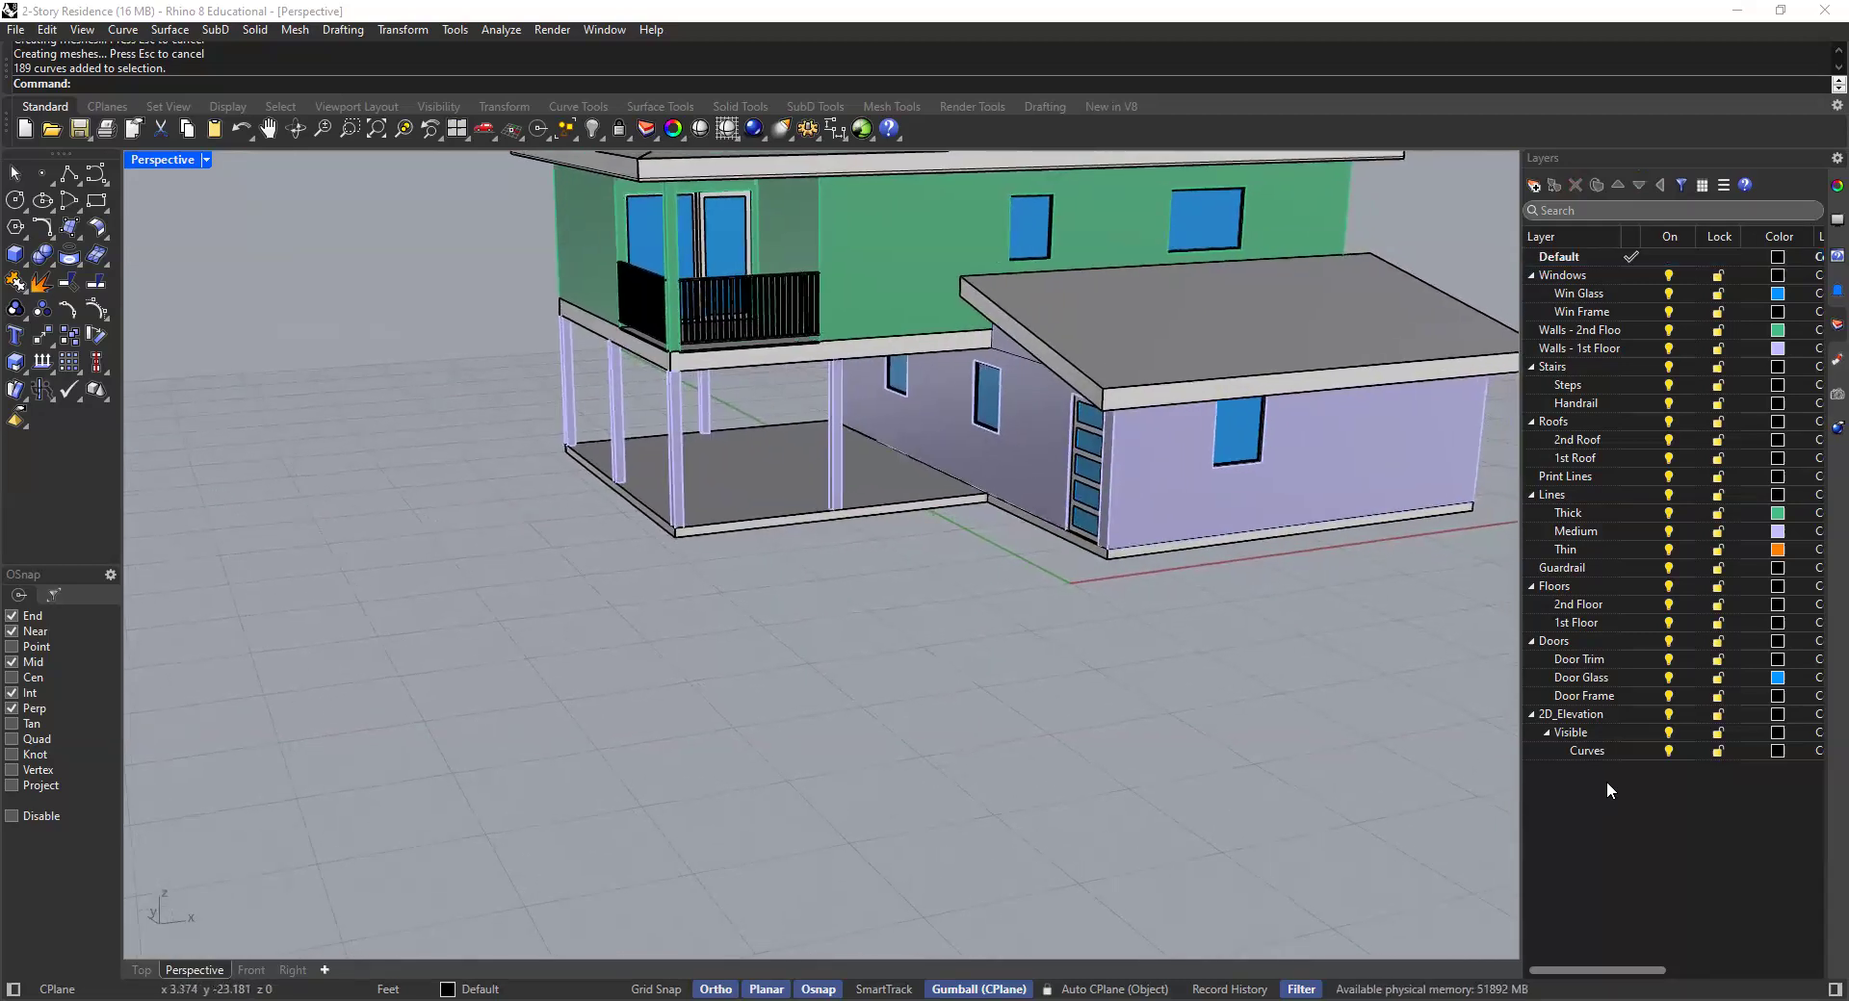
click(1535, 184)
text(Clipping Plane)
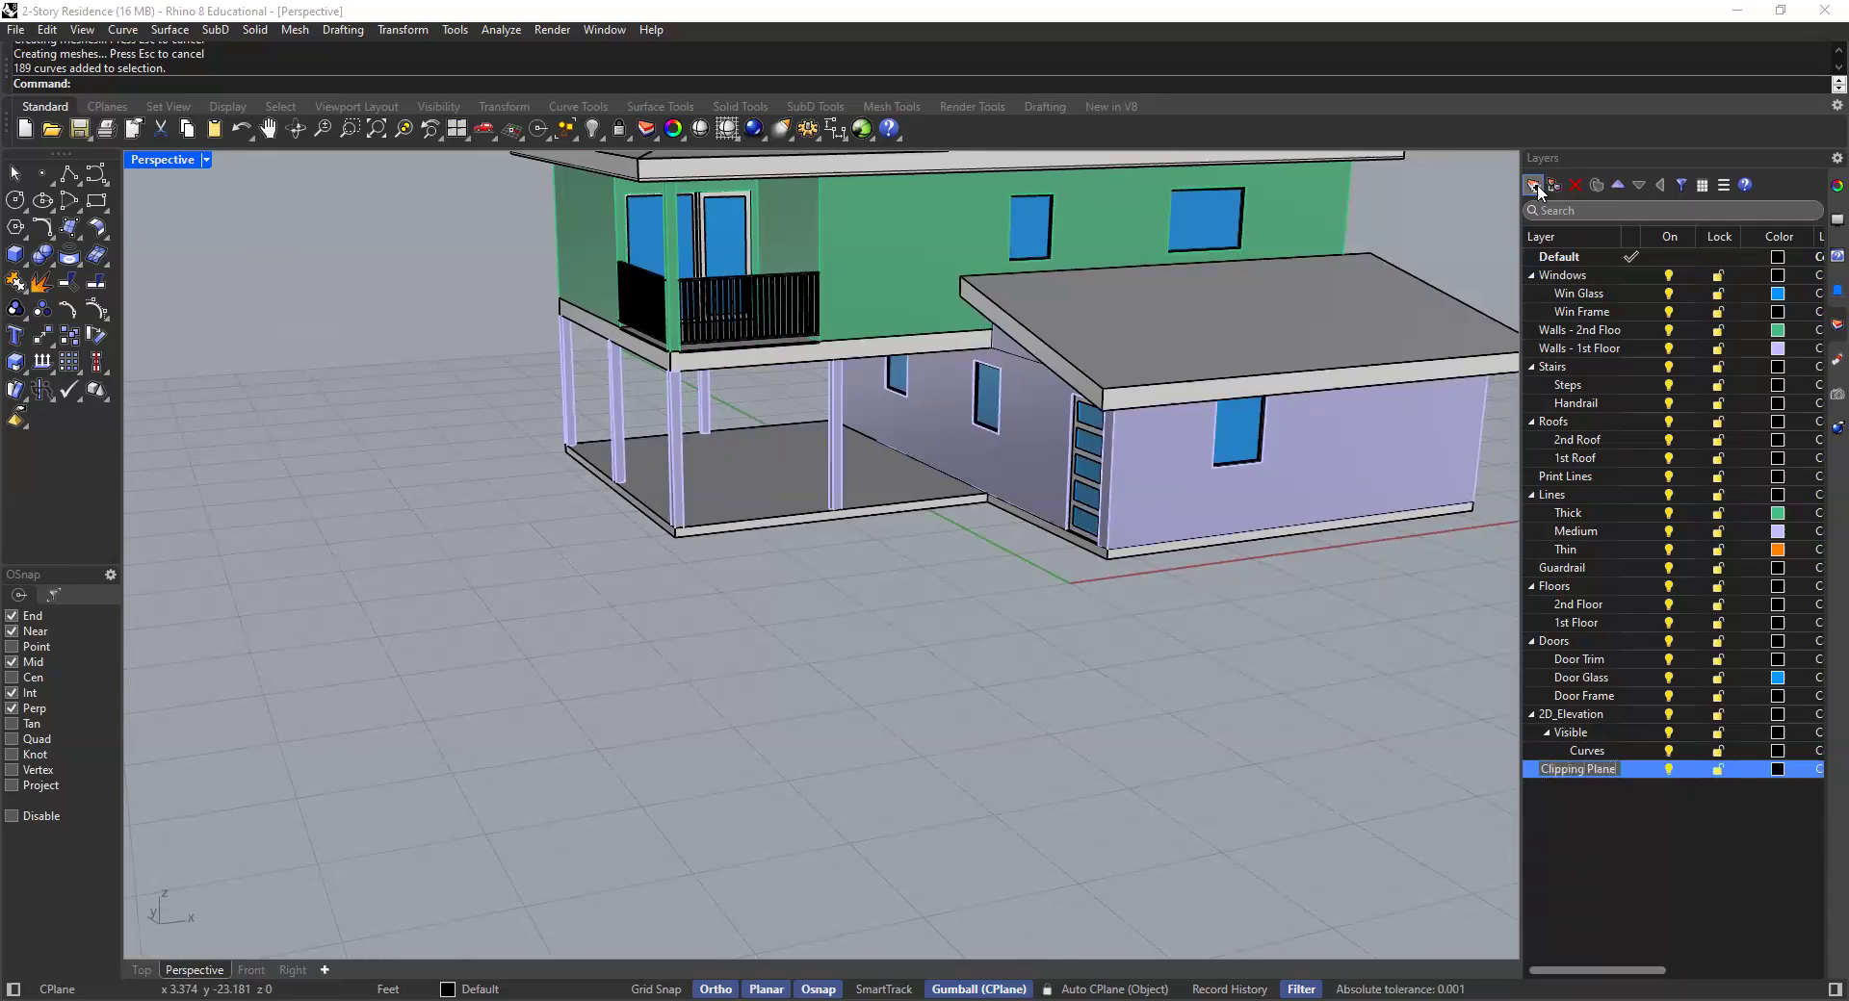
click(1605, 800)
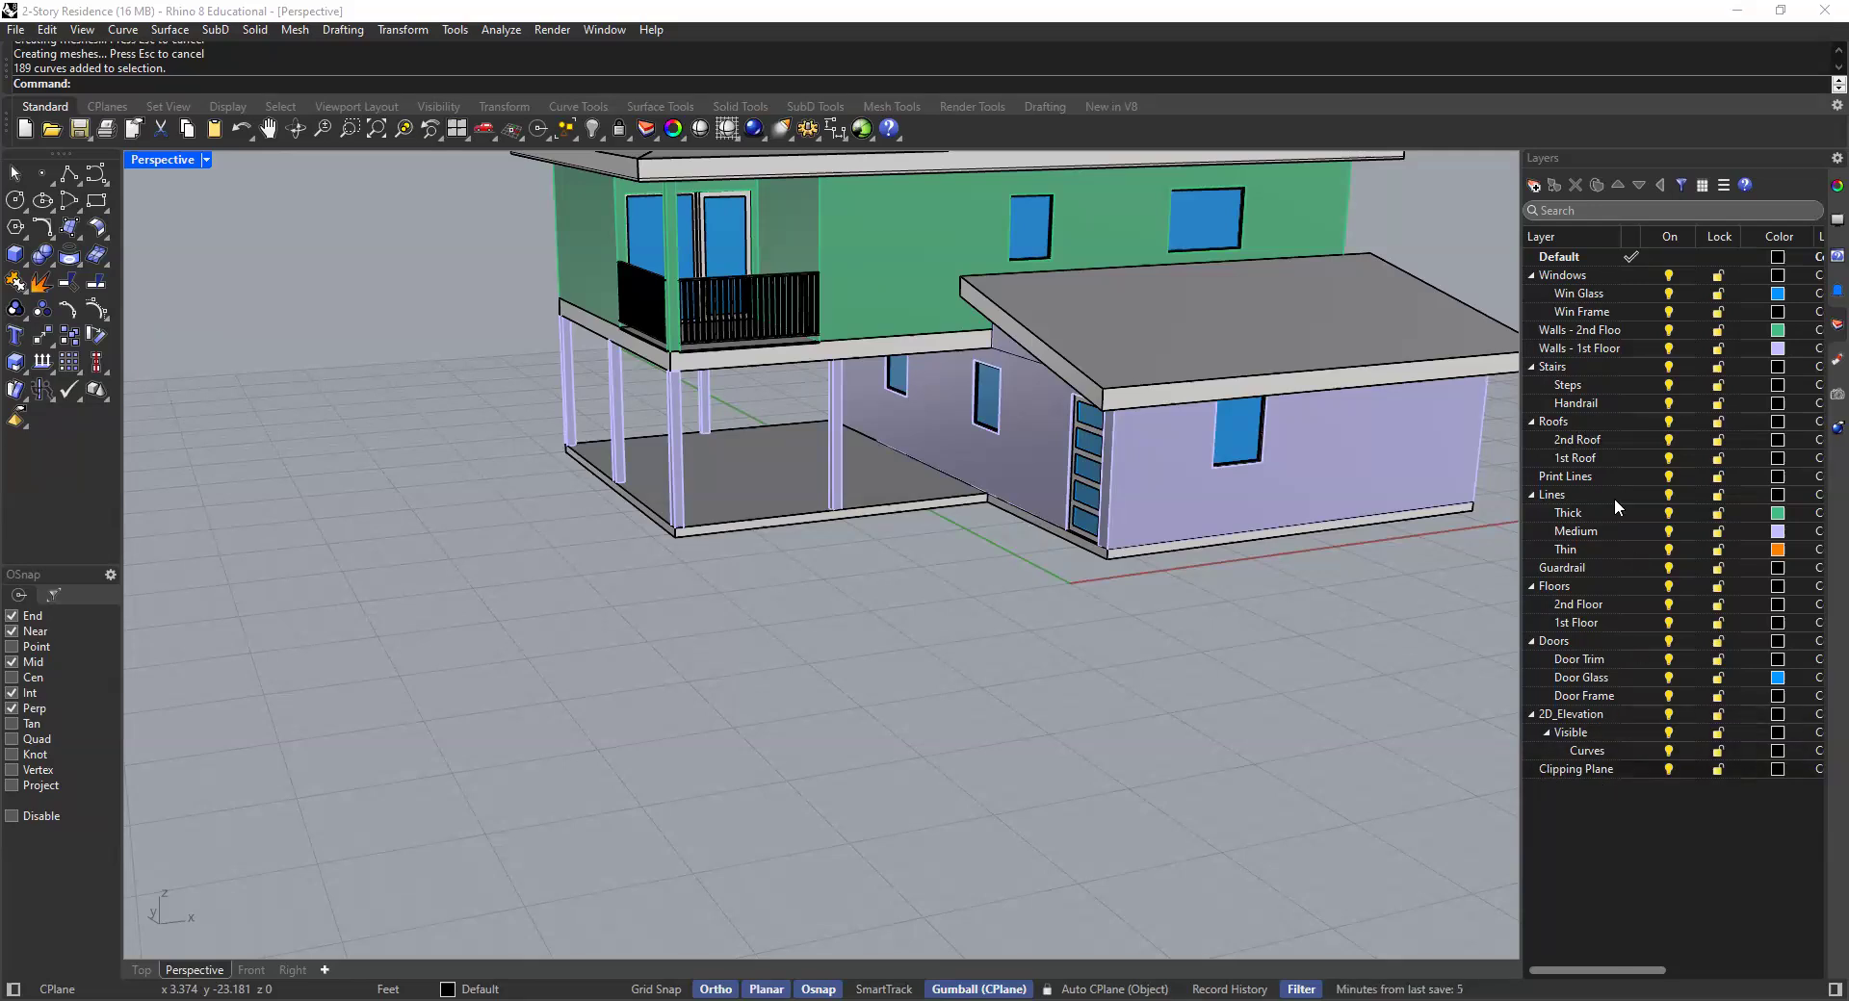
Create two more layers named "CP- 1St Flr" and "CP- 2nd Flr"
click(1534, 186)
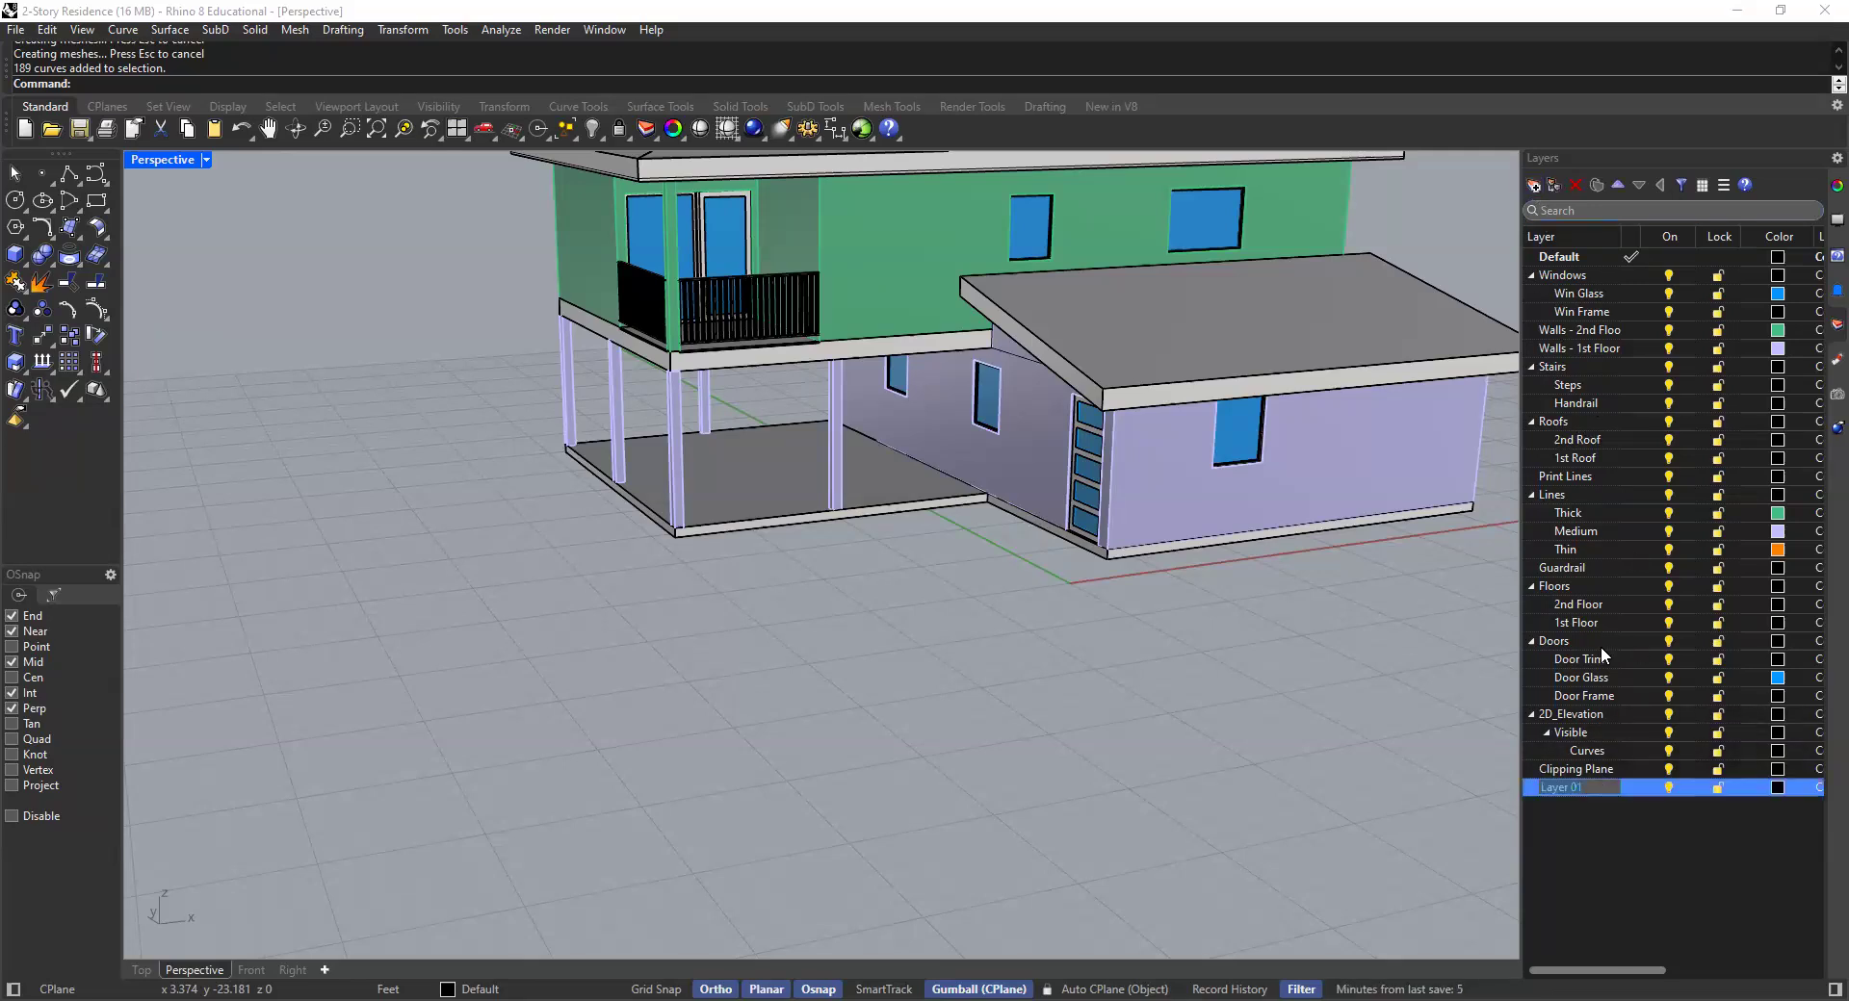
text(CP-)
text(1St Flr)
click(1649, 818)
click(1537, 186)
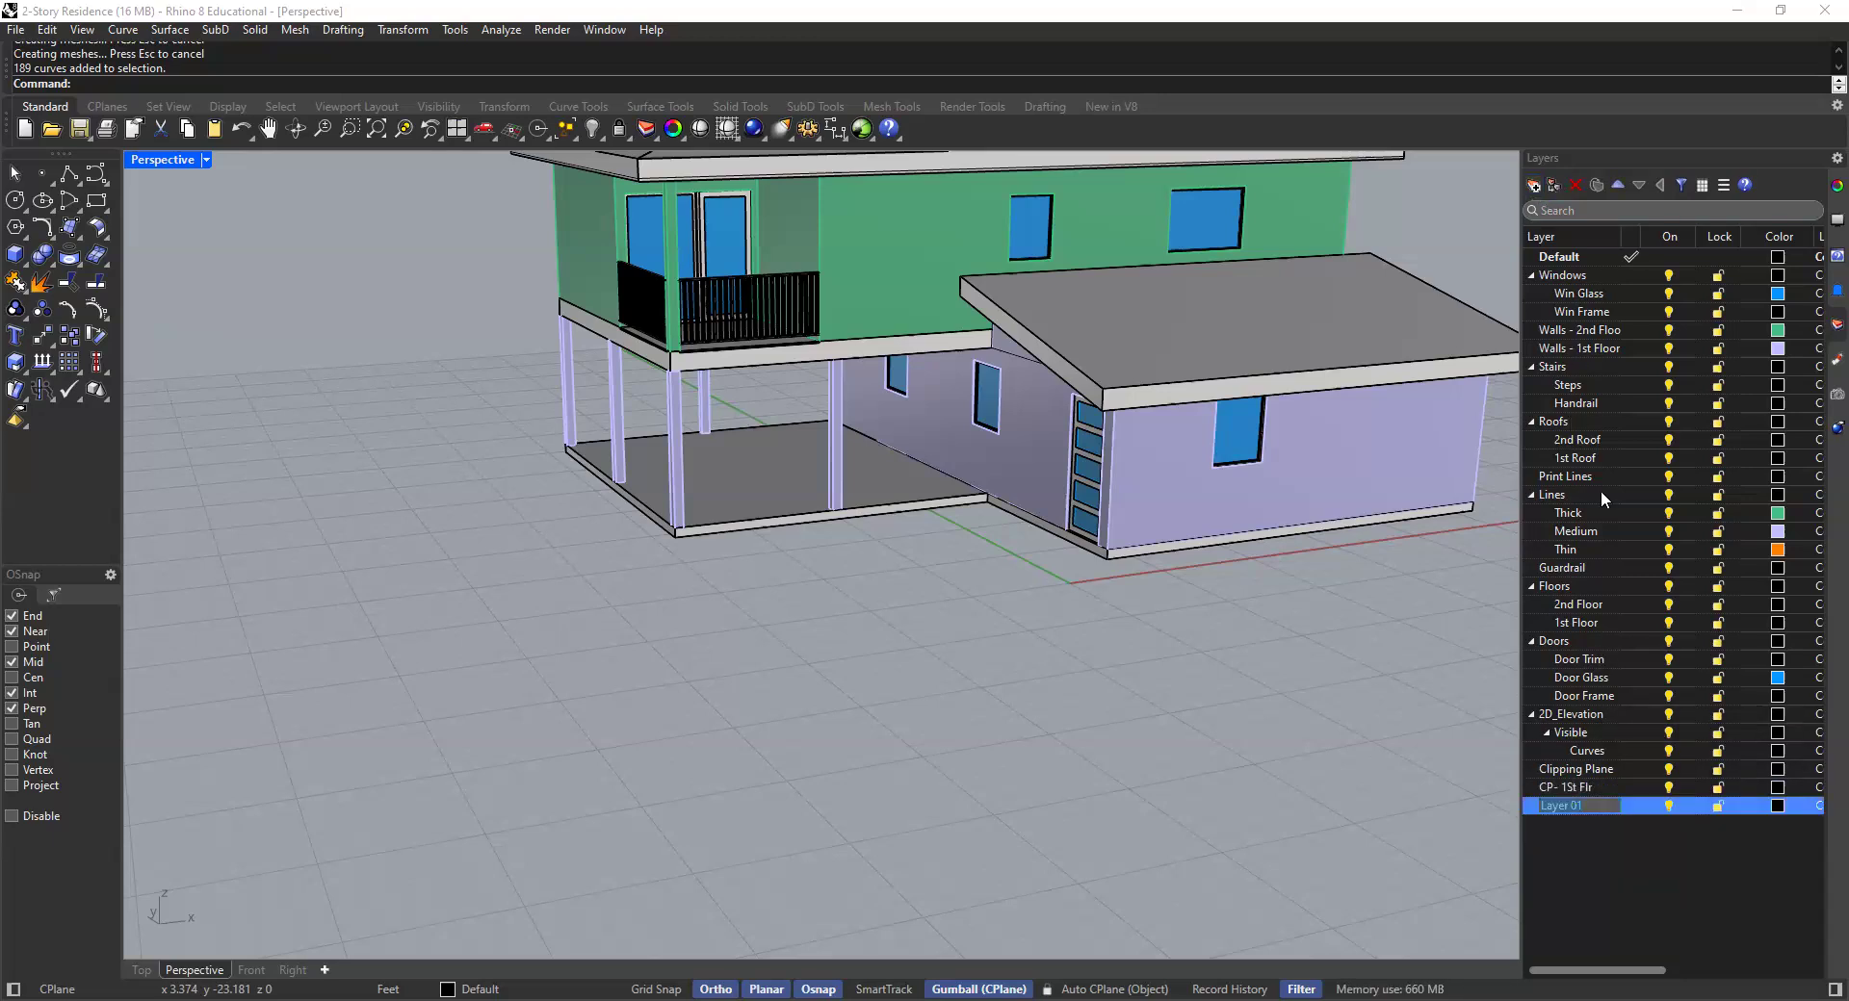
text(CP- 2nd Flr)
click(1566, 841)
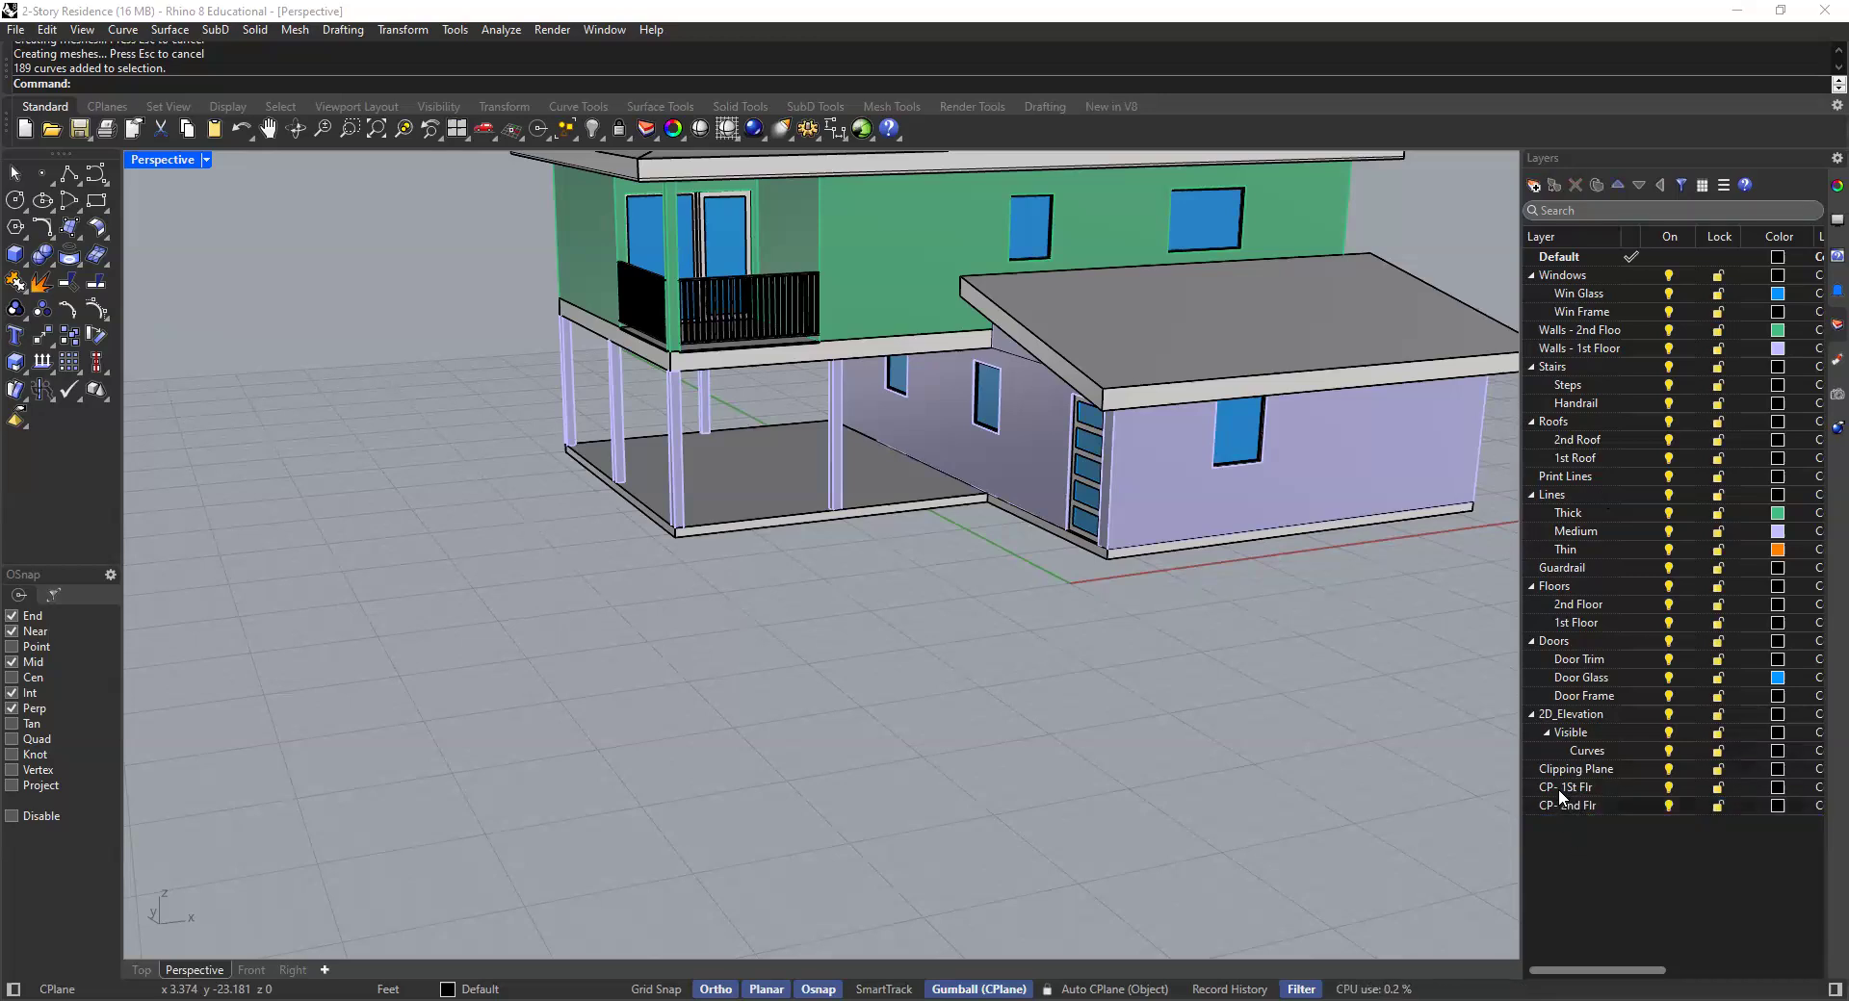
Nest the CP- 1St Flr and CP- 2nd Flr layers under the Clipping Plane layer as sublayers
click(1563, 807)
mouse_move(1562, 766)
mouse_down()
mouse_move(1573, 806)
mouse_move(1571, 770)
mouse_up()
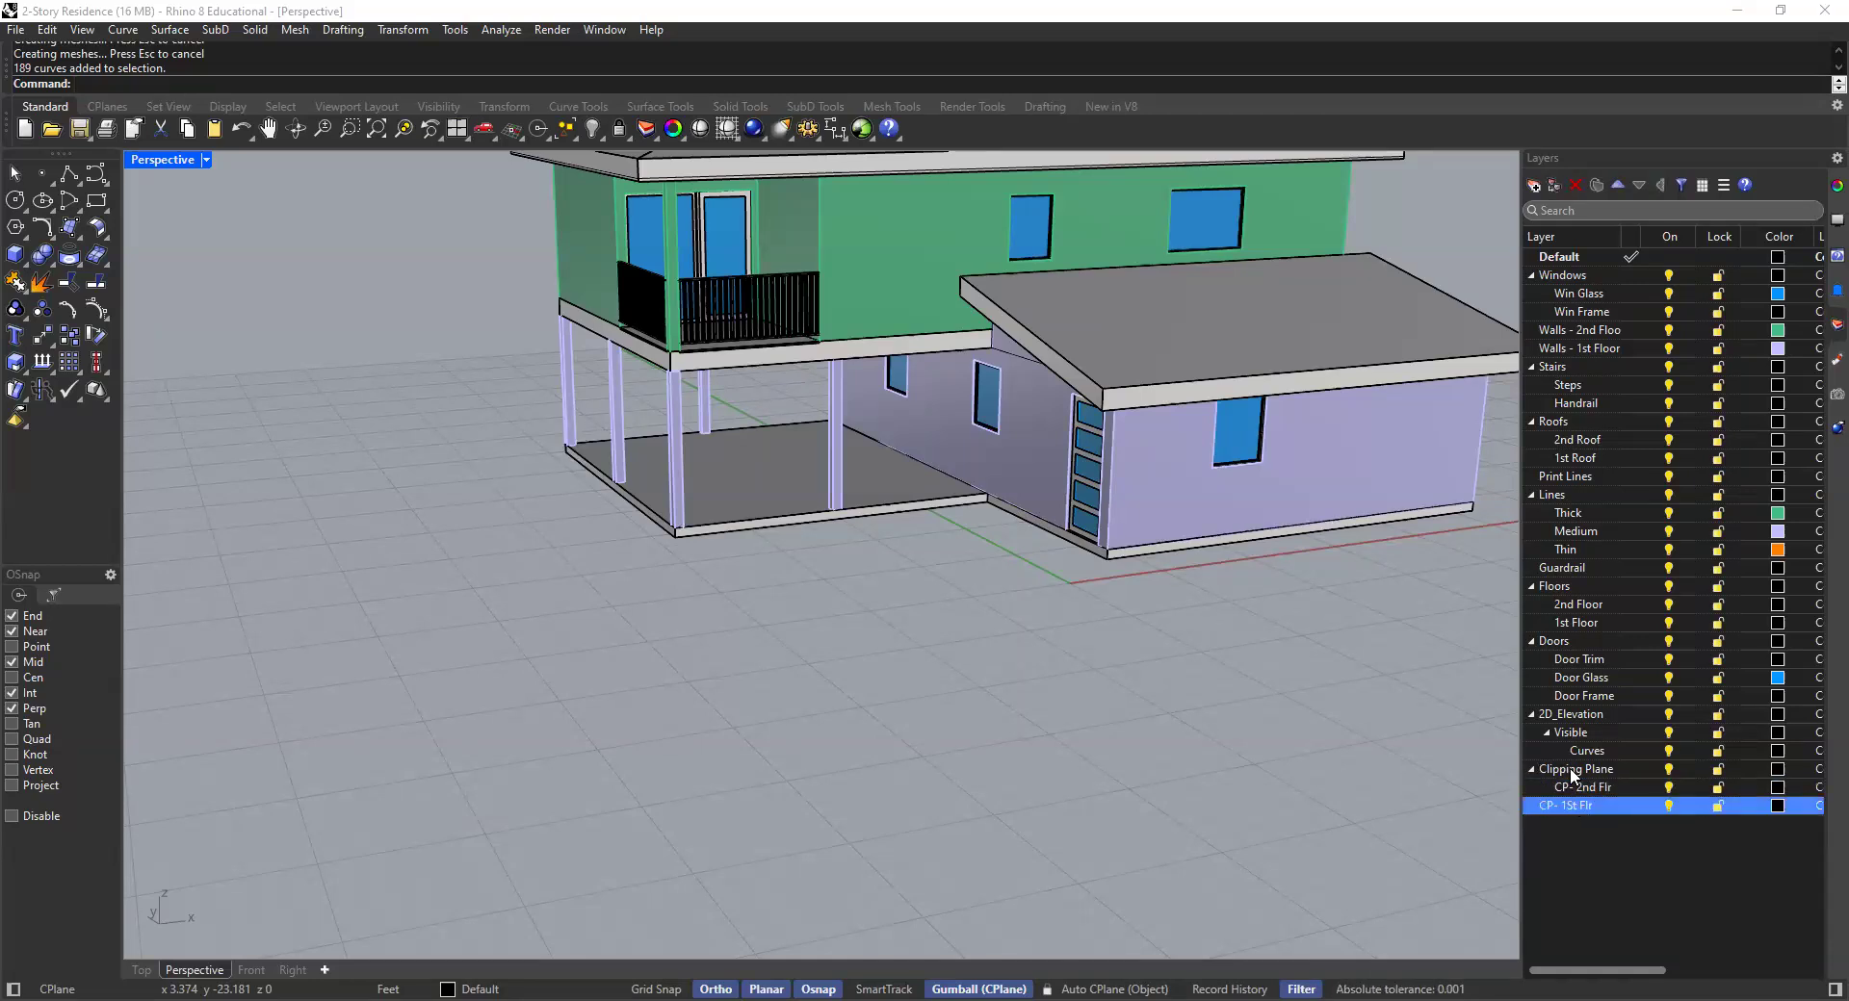
click(1586, 837)
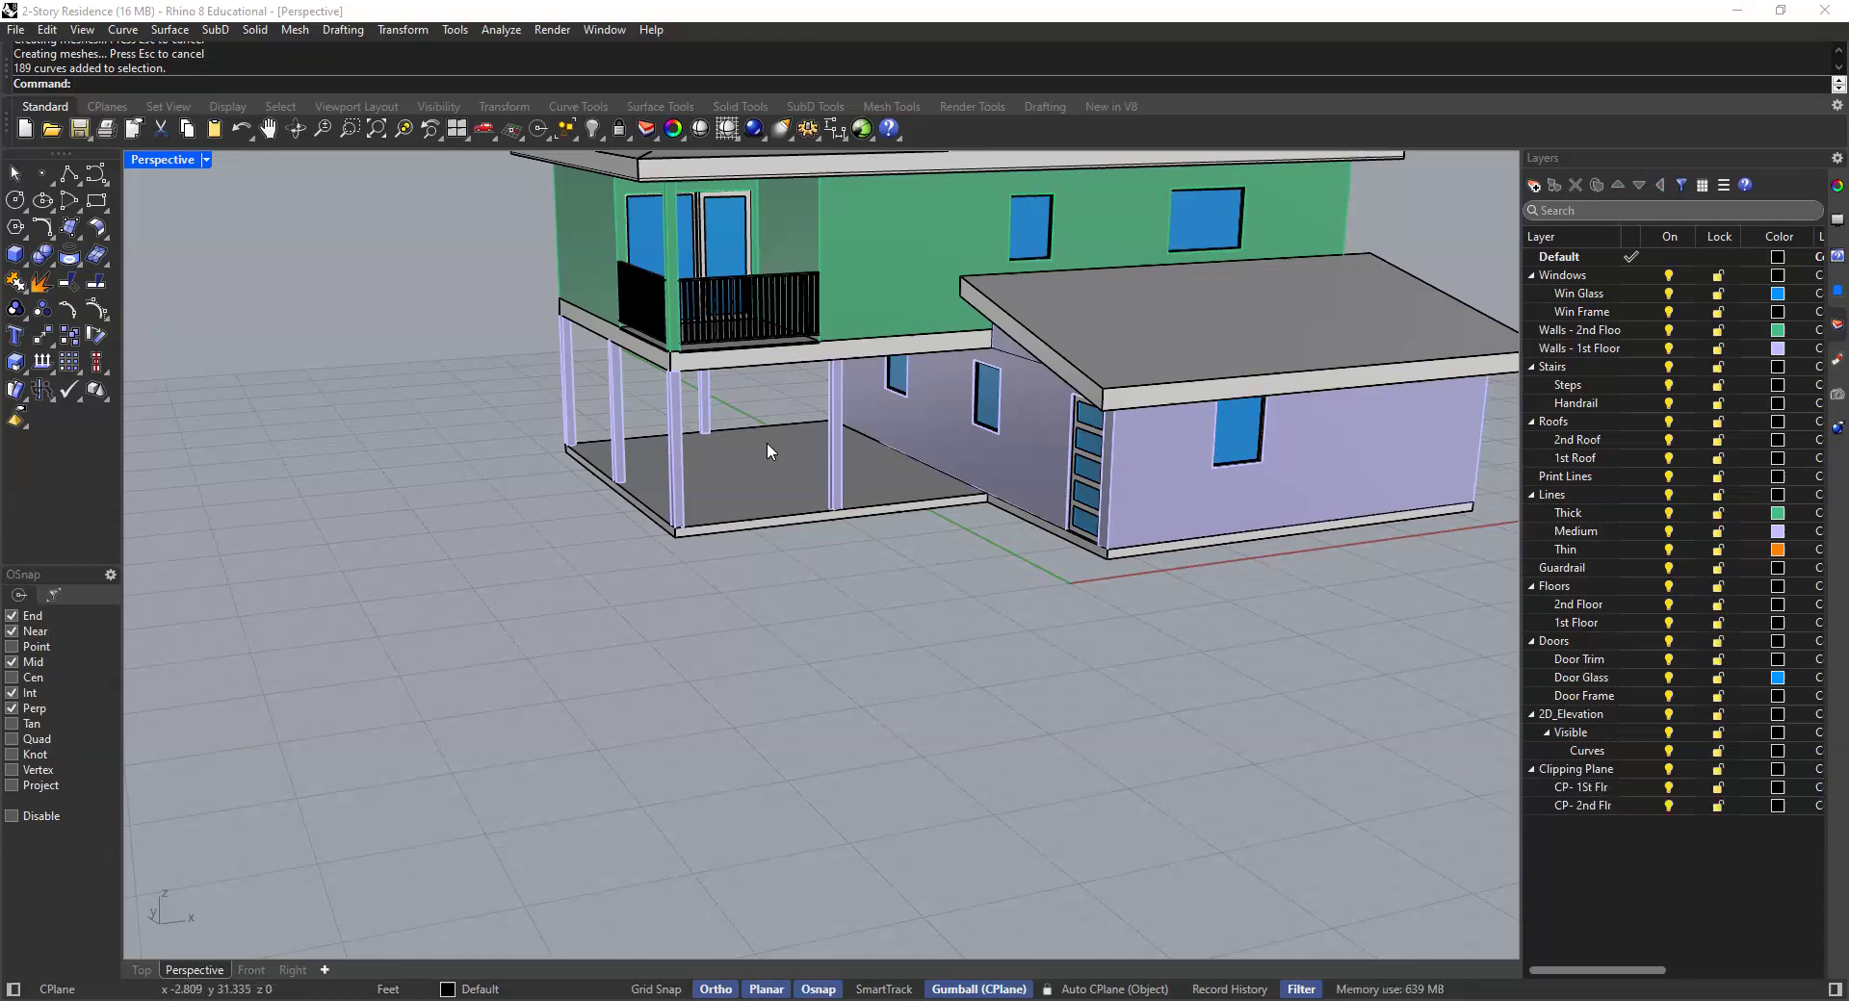
Create a horizontal clipping plane with the ClippingPlane command, drawing its rectangle across the open first-floor porch slab
scroll(770, 479, up, 3)
scroll(805, 516, down, 2)
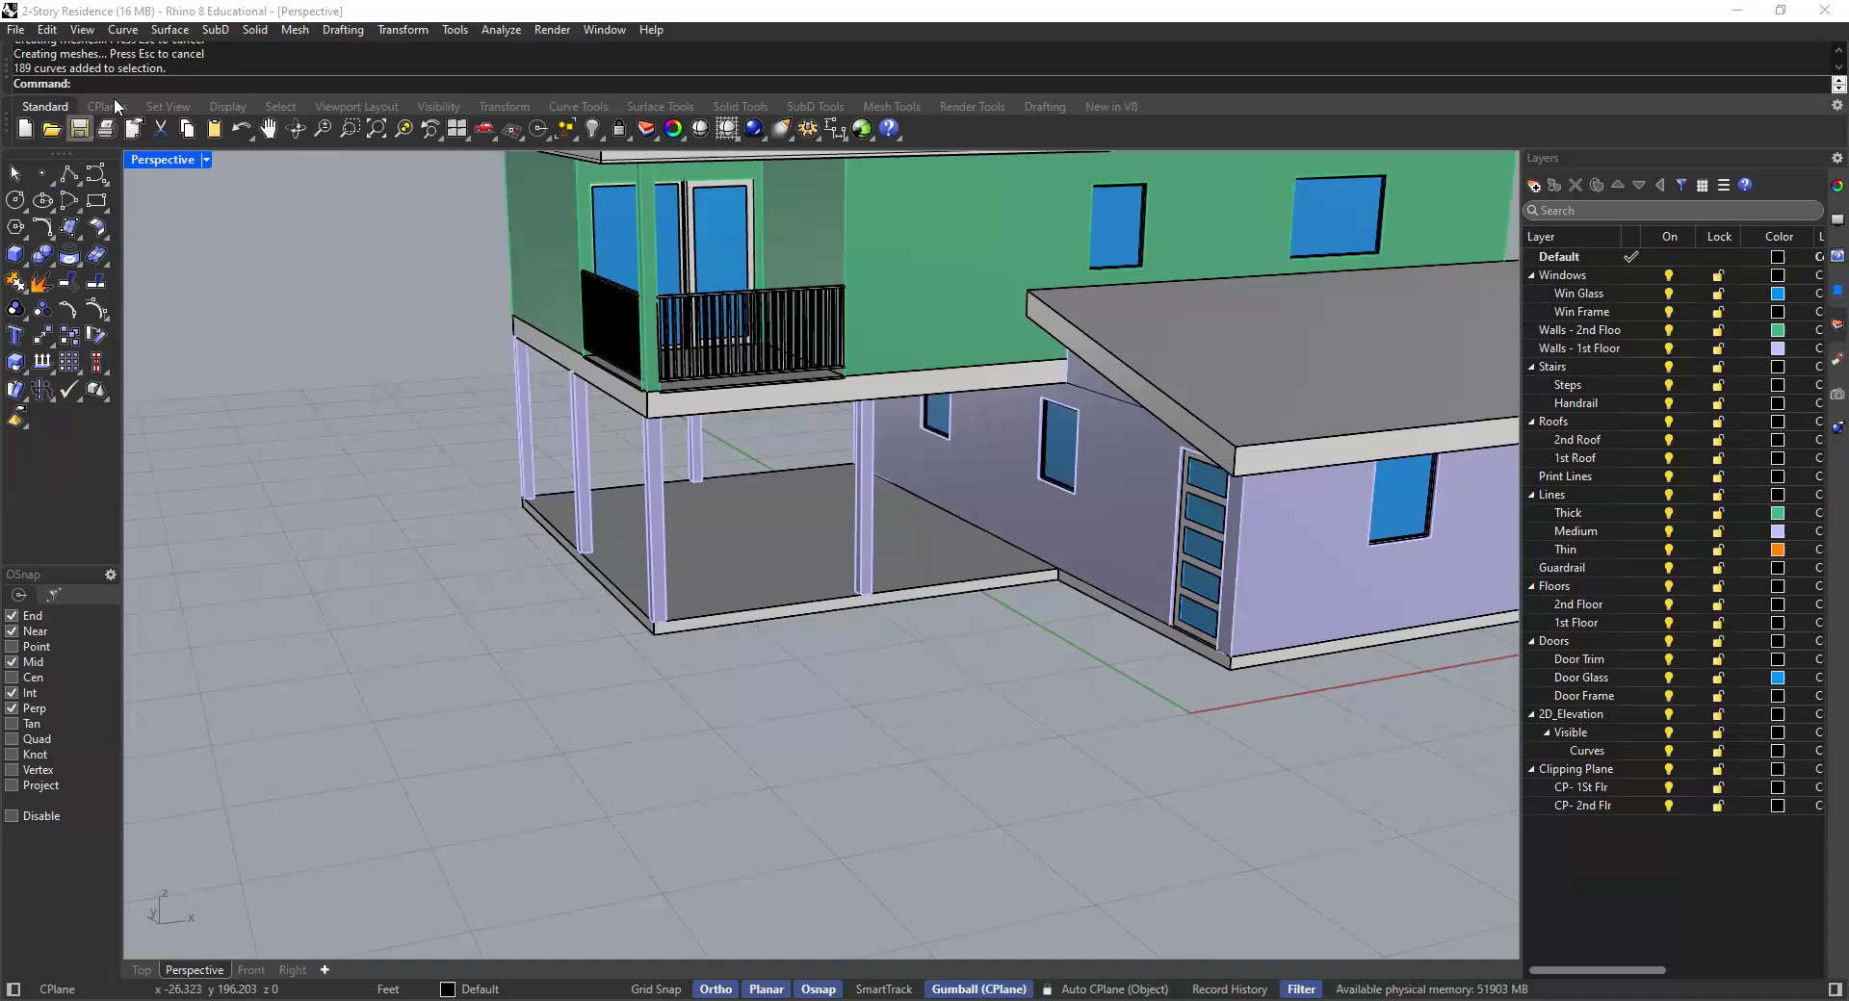
text(ClippingPlane)
key(Return)
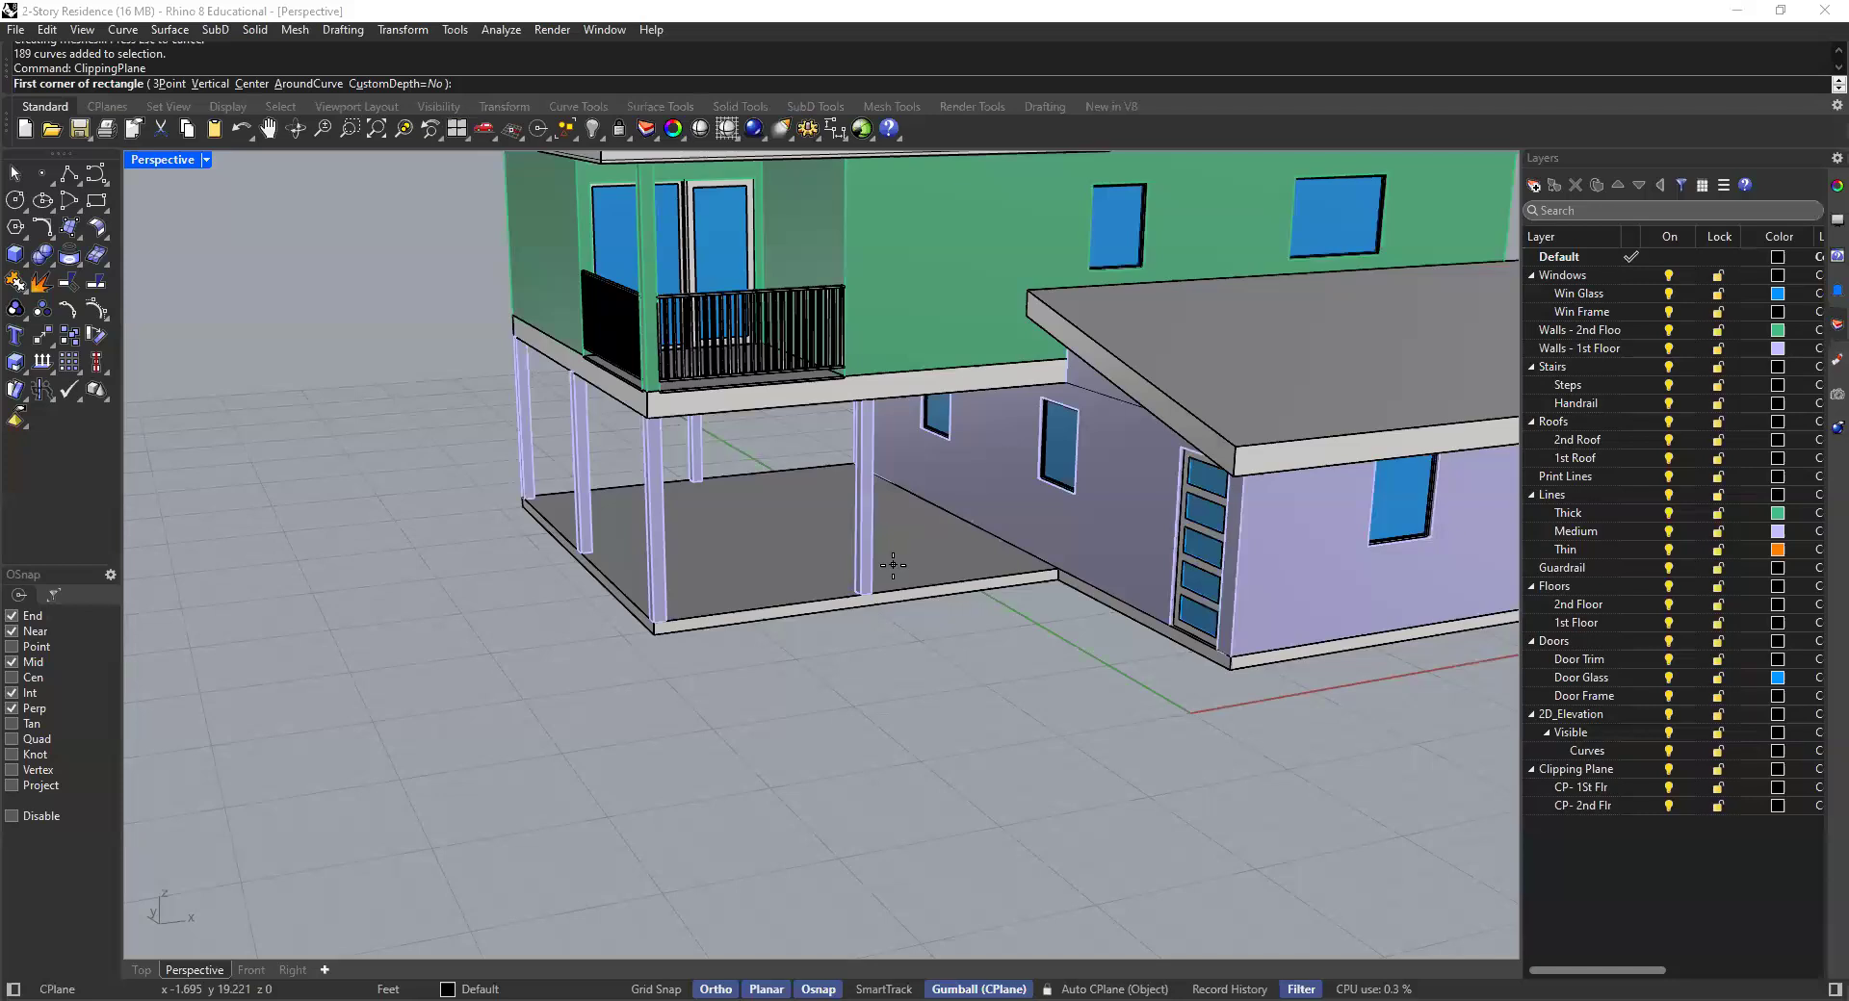
shift+right_drag(971, 575, 992, 613)
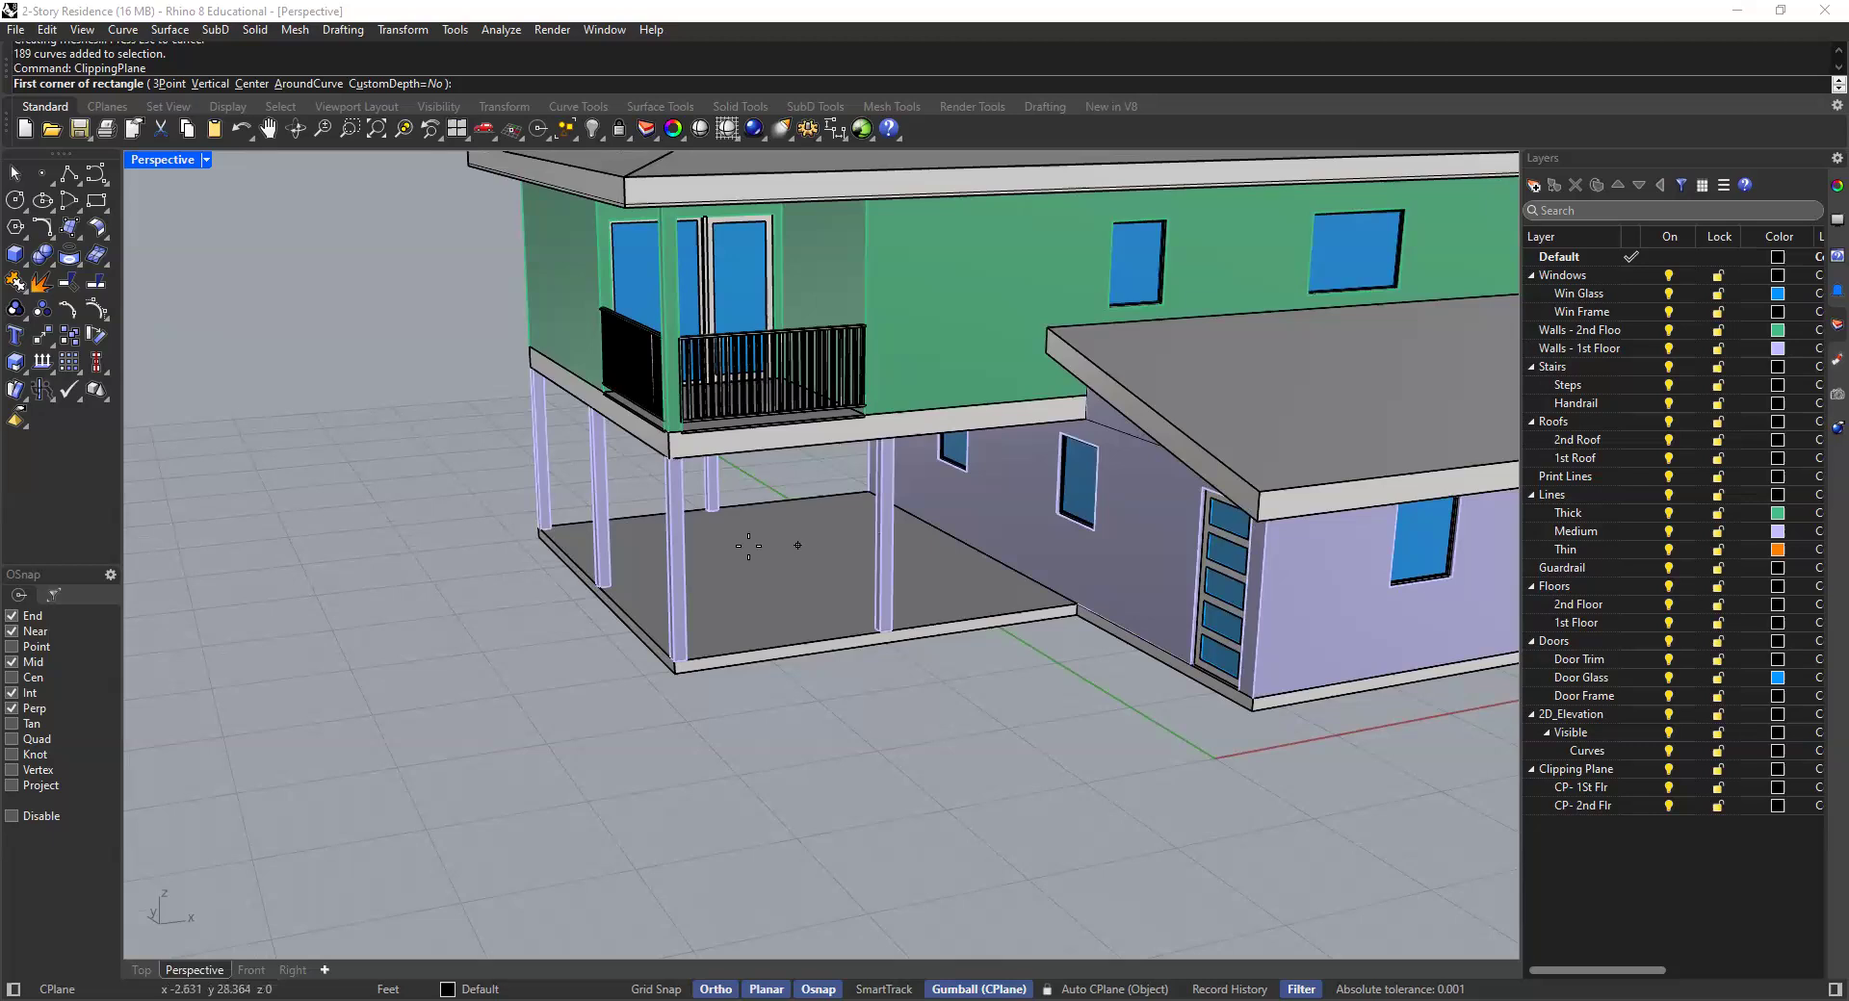
scroll(748, 546, up, 2)
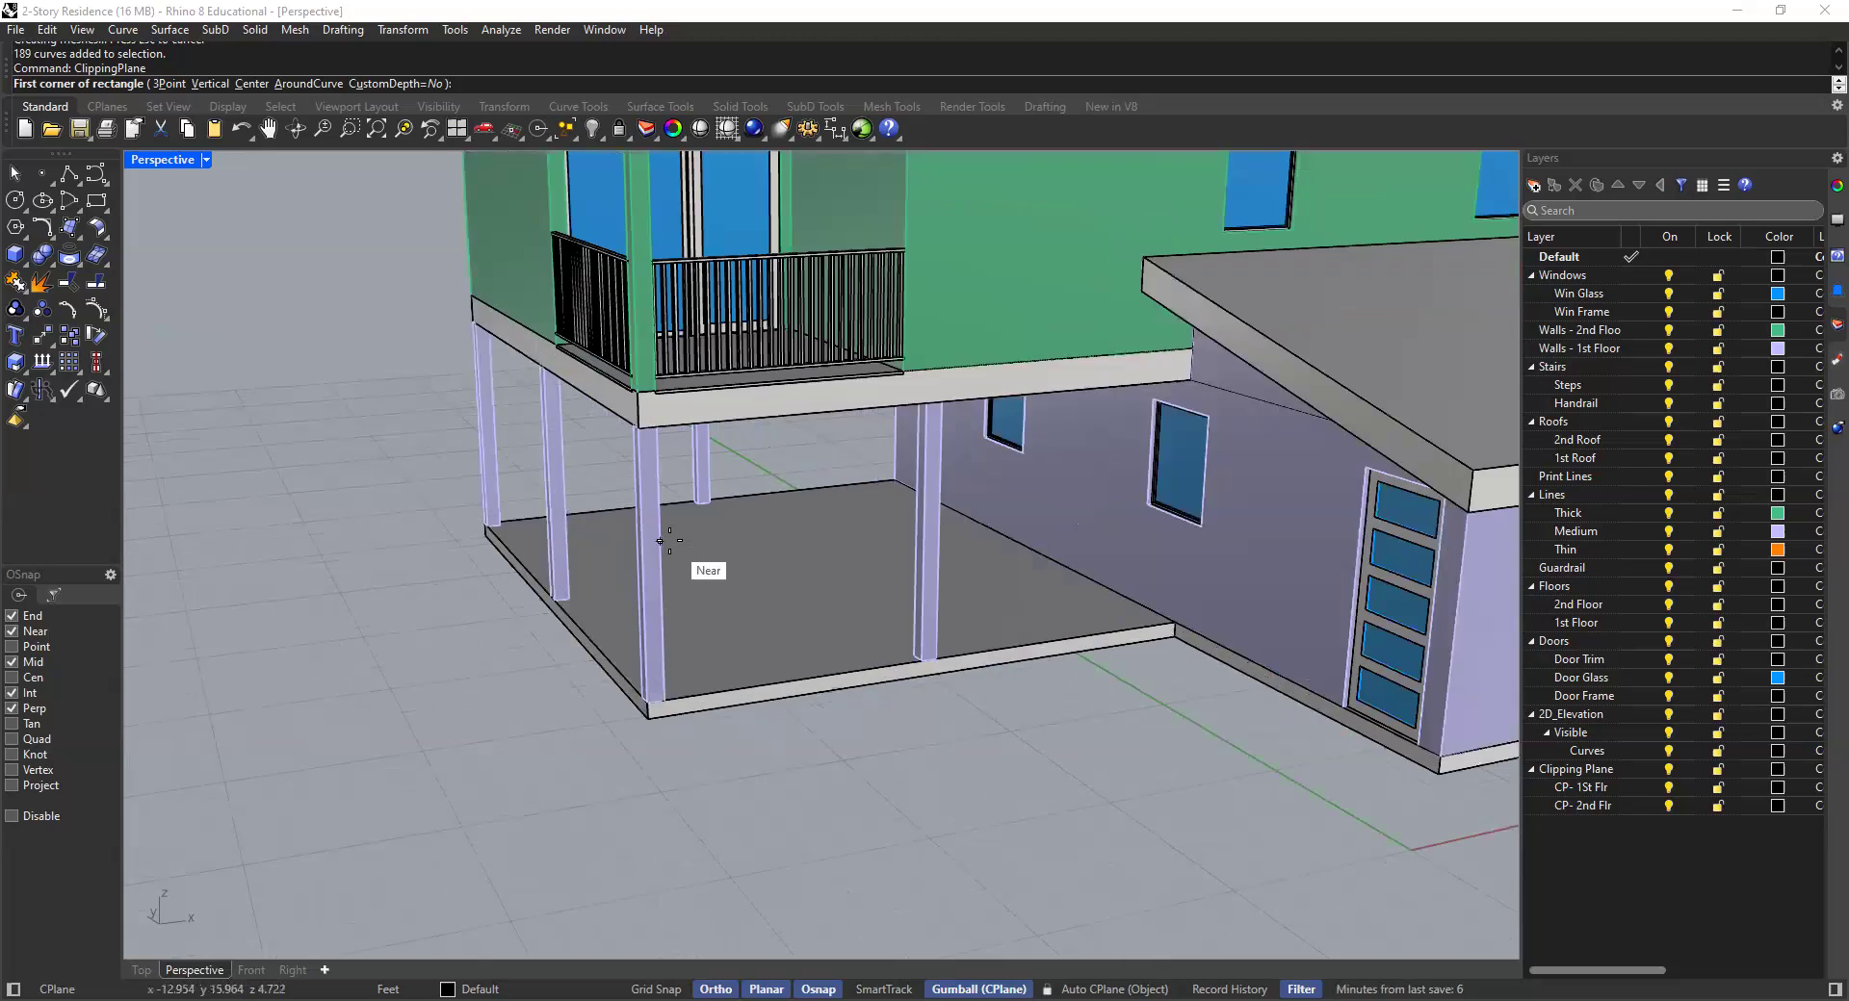
scroll(1004, 581, down, 2)
shift+right_drag(1005, 580, 671, 569)
mouse_move(1003, 549)
right_down()
mouse_move(1053, 487)
mouse_move(1015, 544)
right_up()
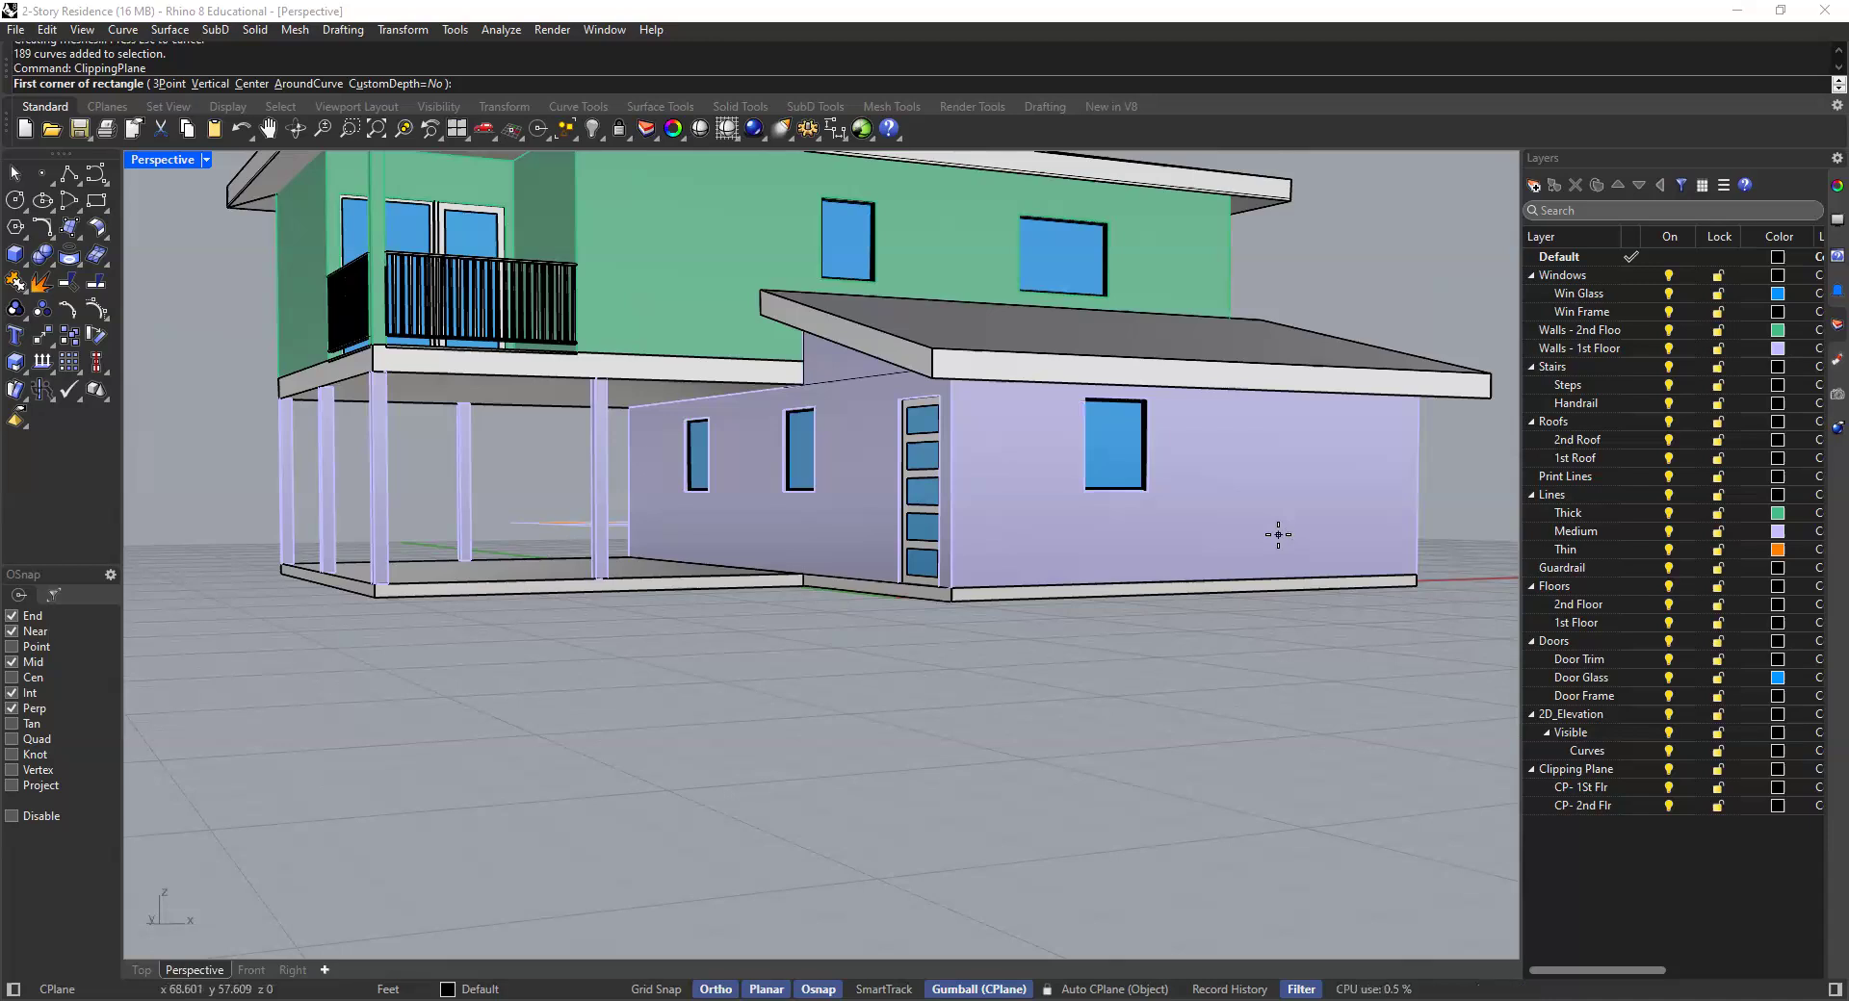
right_drag(1176, 519, 1199, 385)
shift+right_drag(924, 534, 1052, 489)
shift+right_drag(941, 524, 994, 521)
right_drag(847, 489, 721, 470)
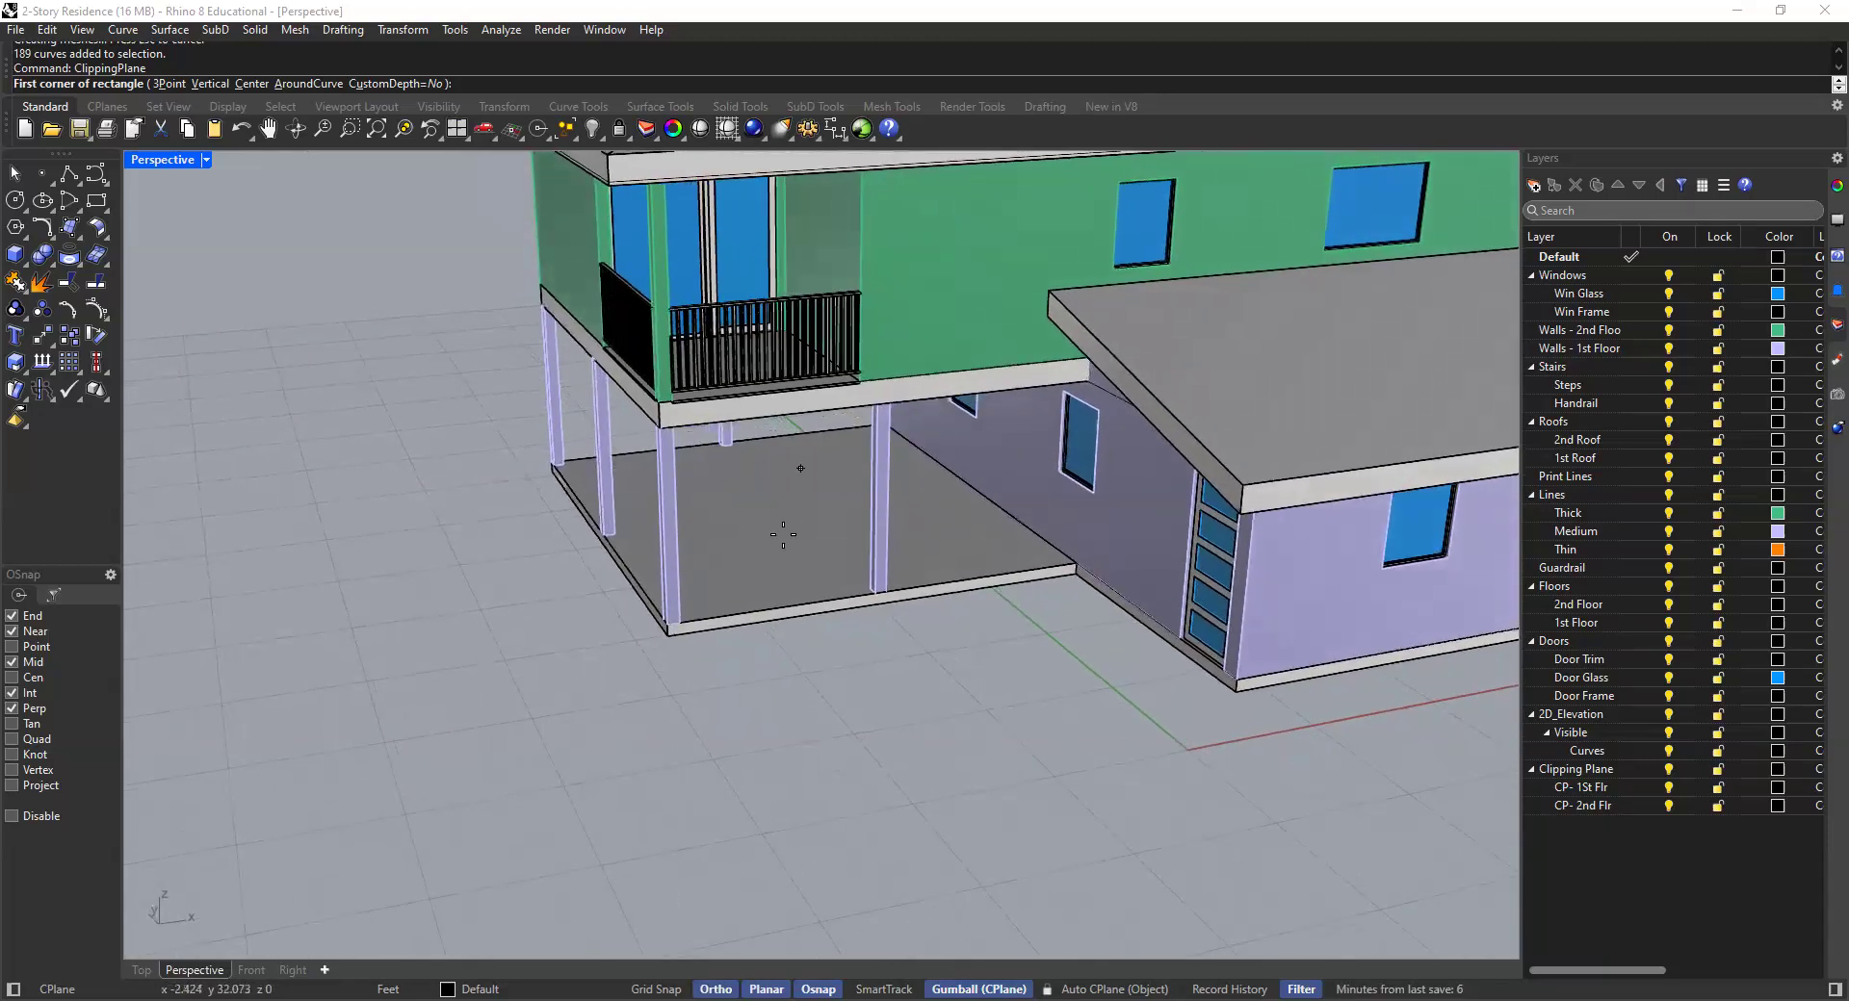
scroll(692, 479, up, 2)
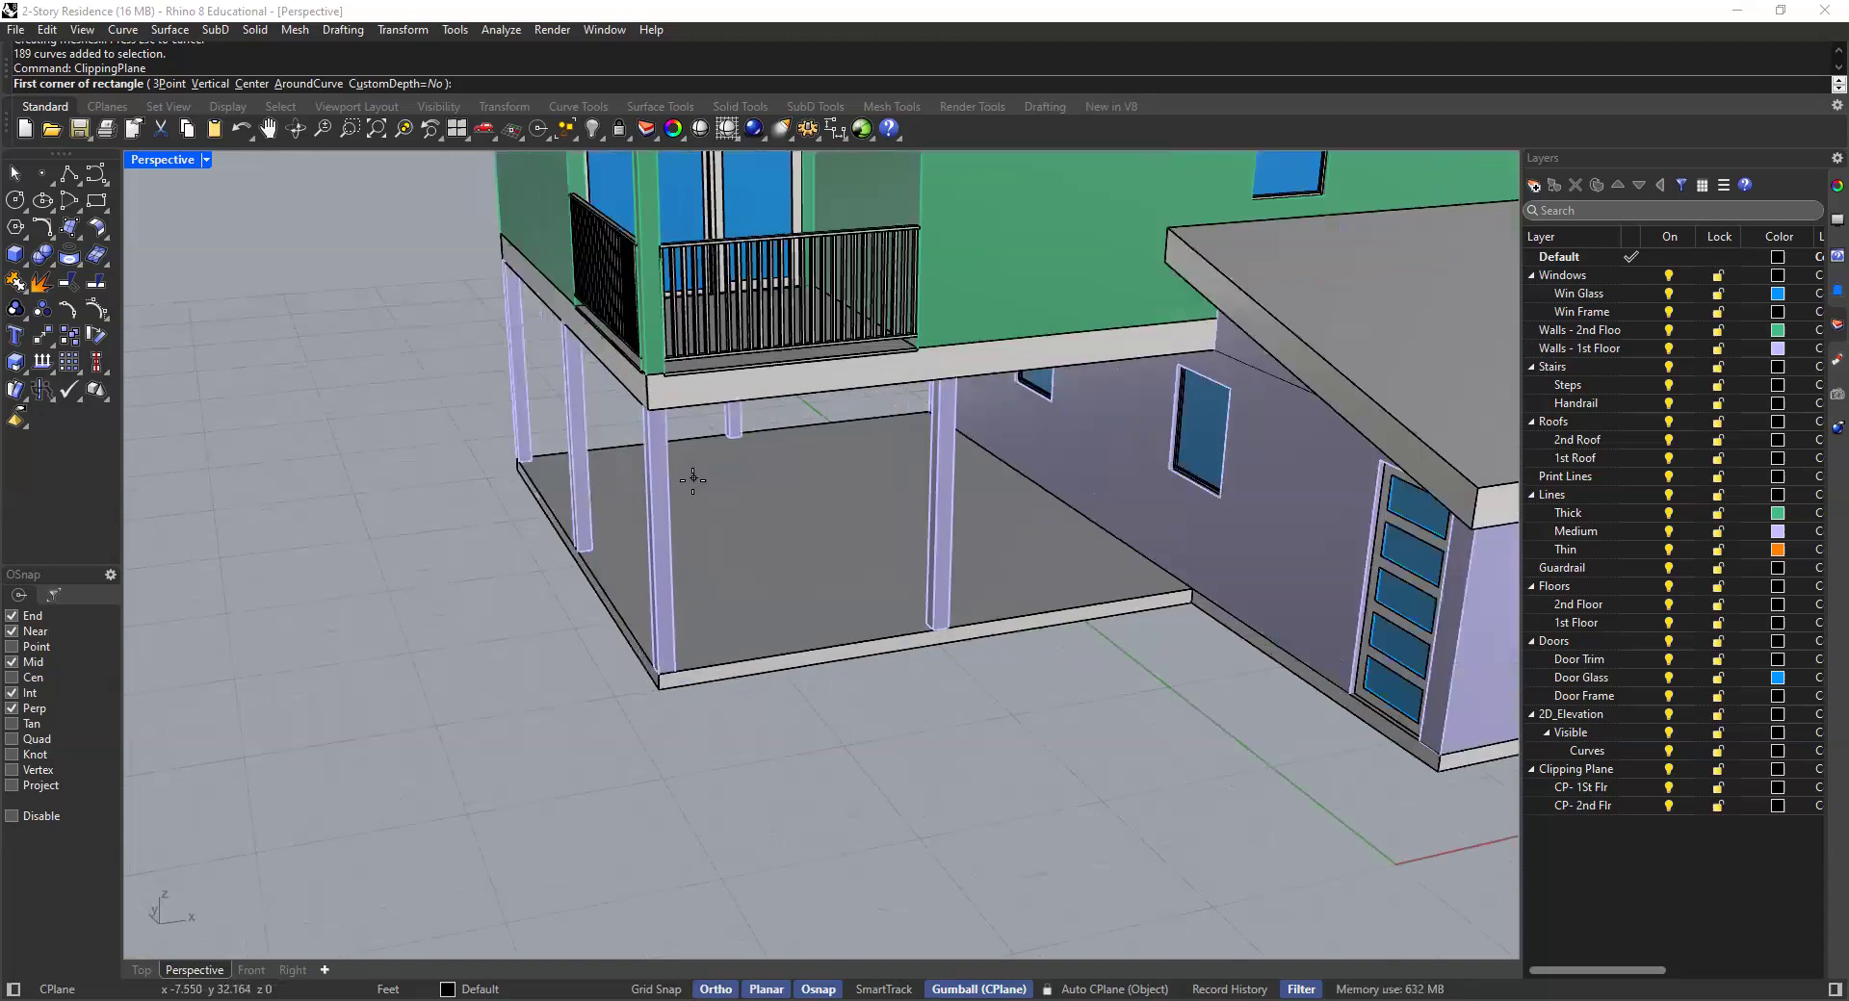
click(691, 484)
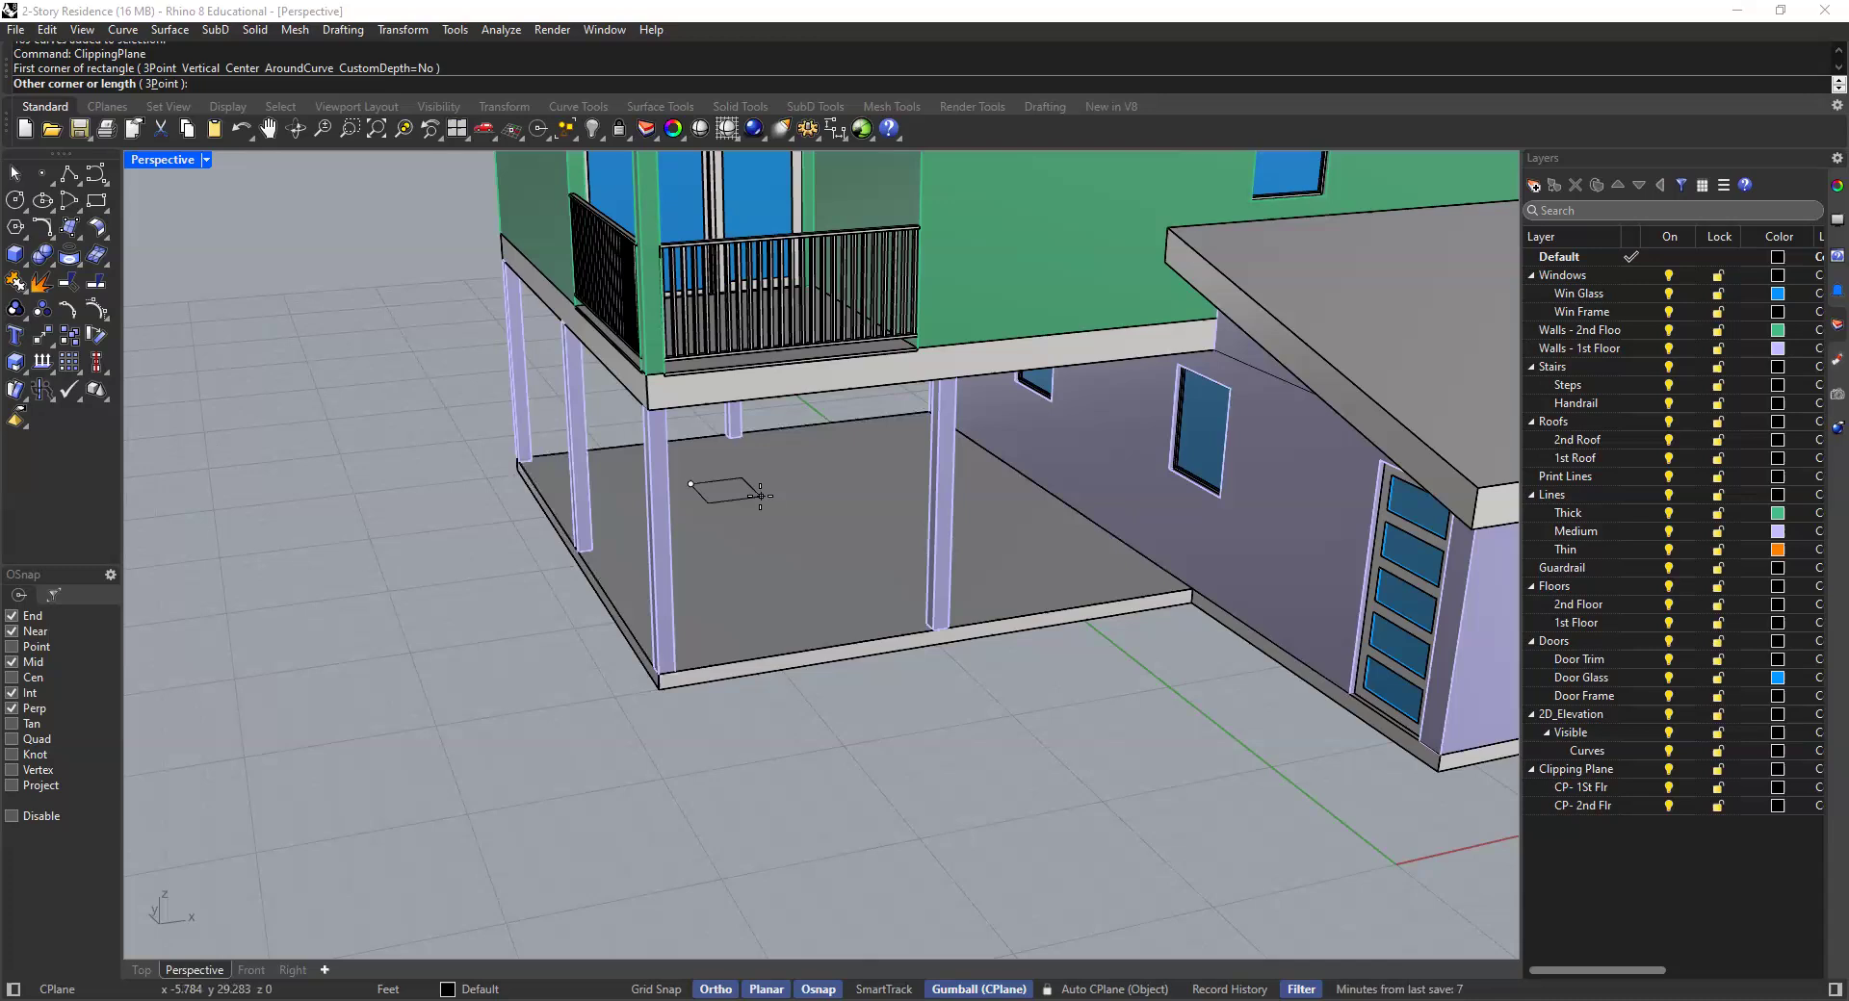
click(1146, 584)
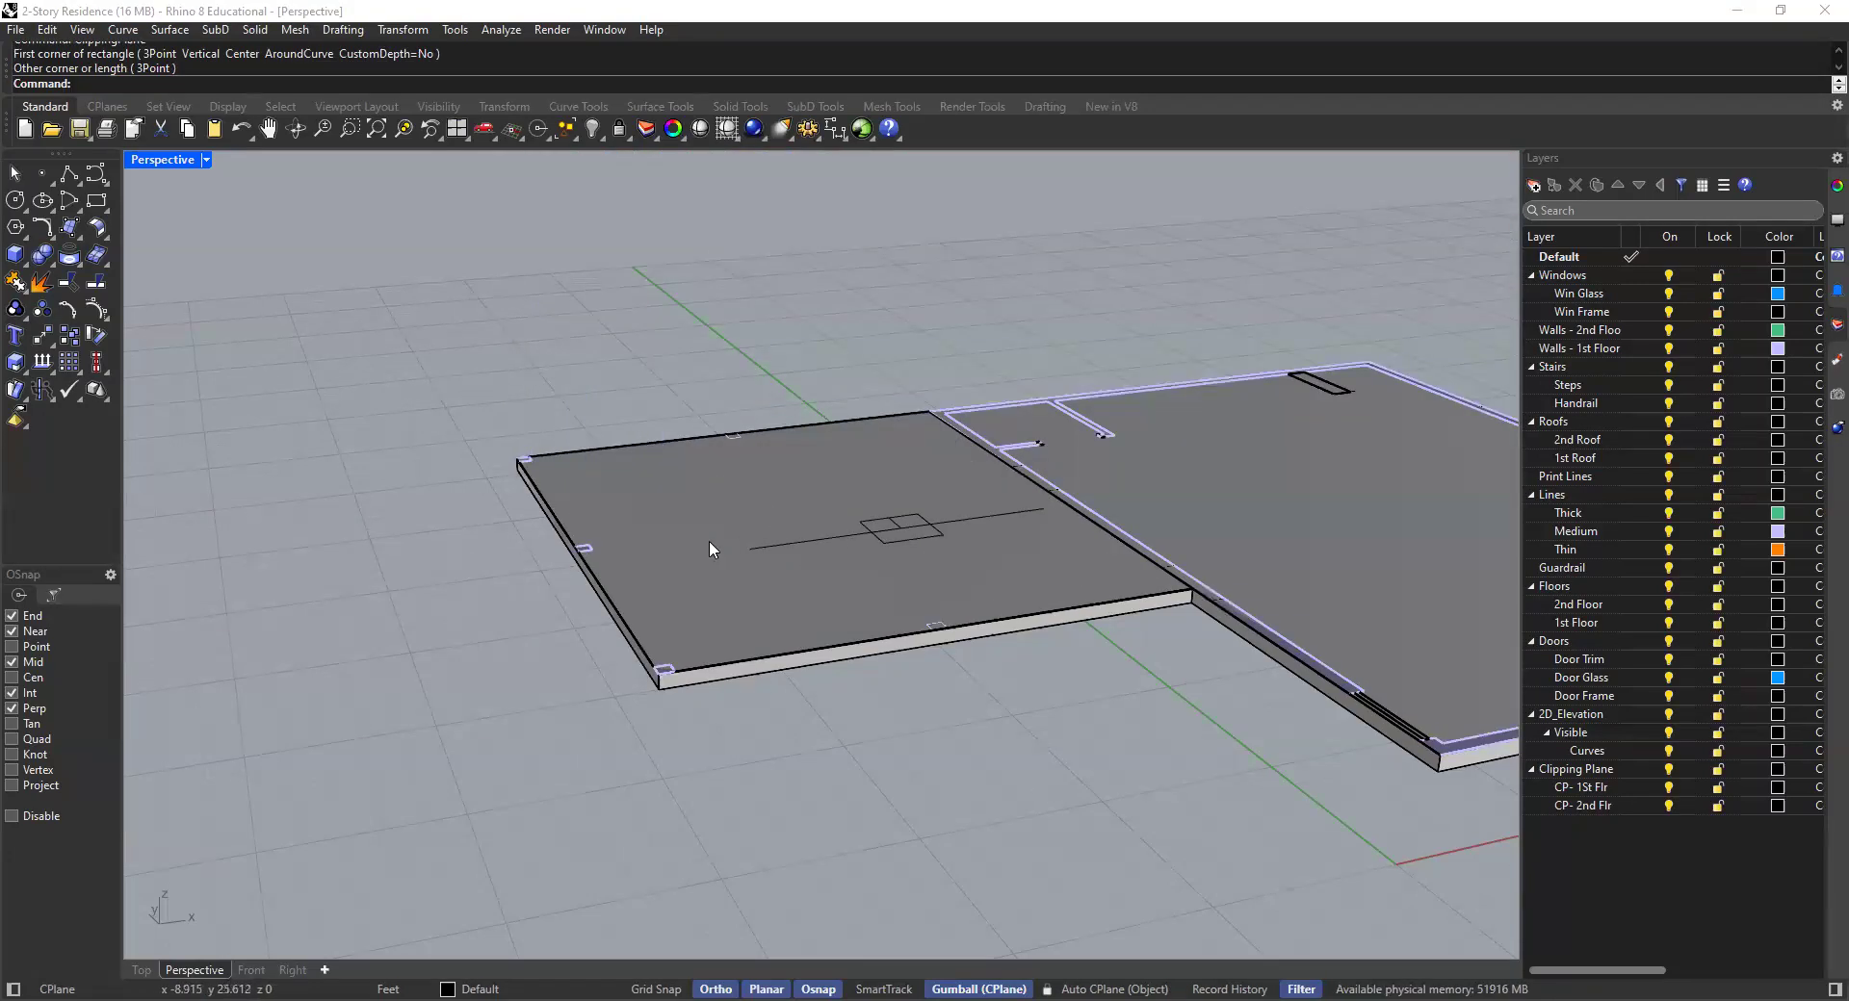
Select the clipping plane on the porch slab and change its object layer to CP- 1St Flr
click(834, 534)
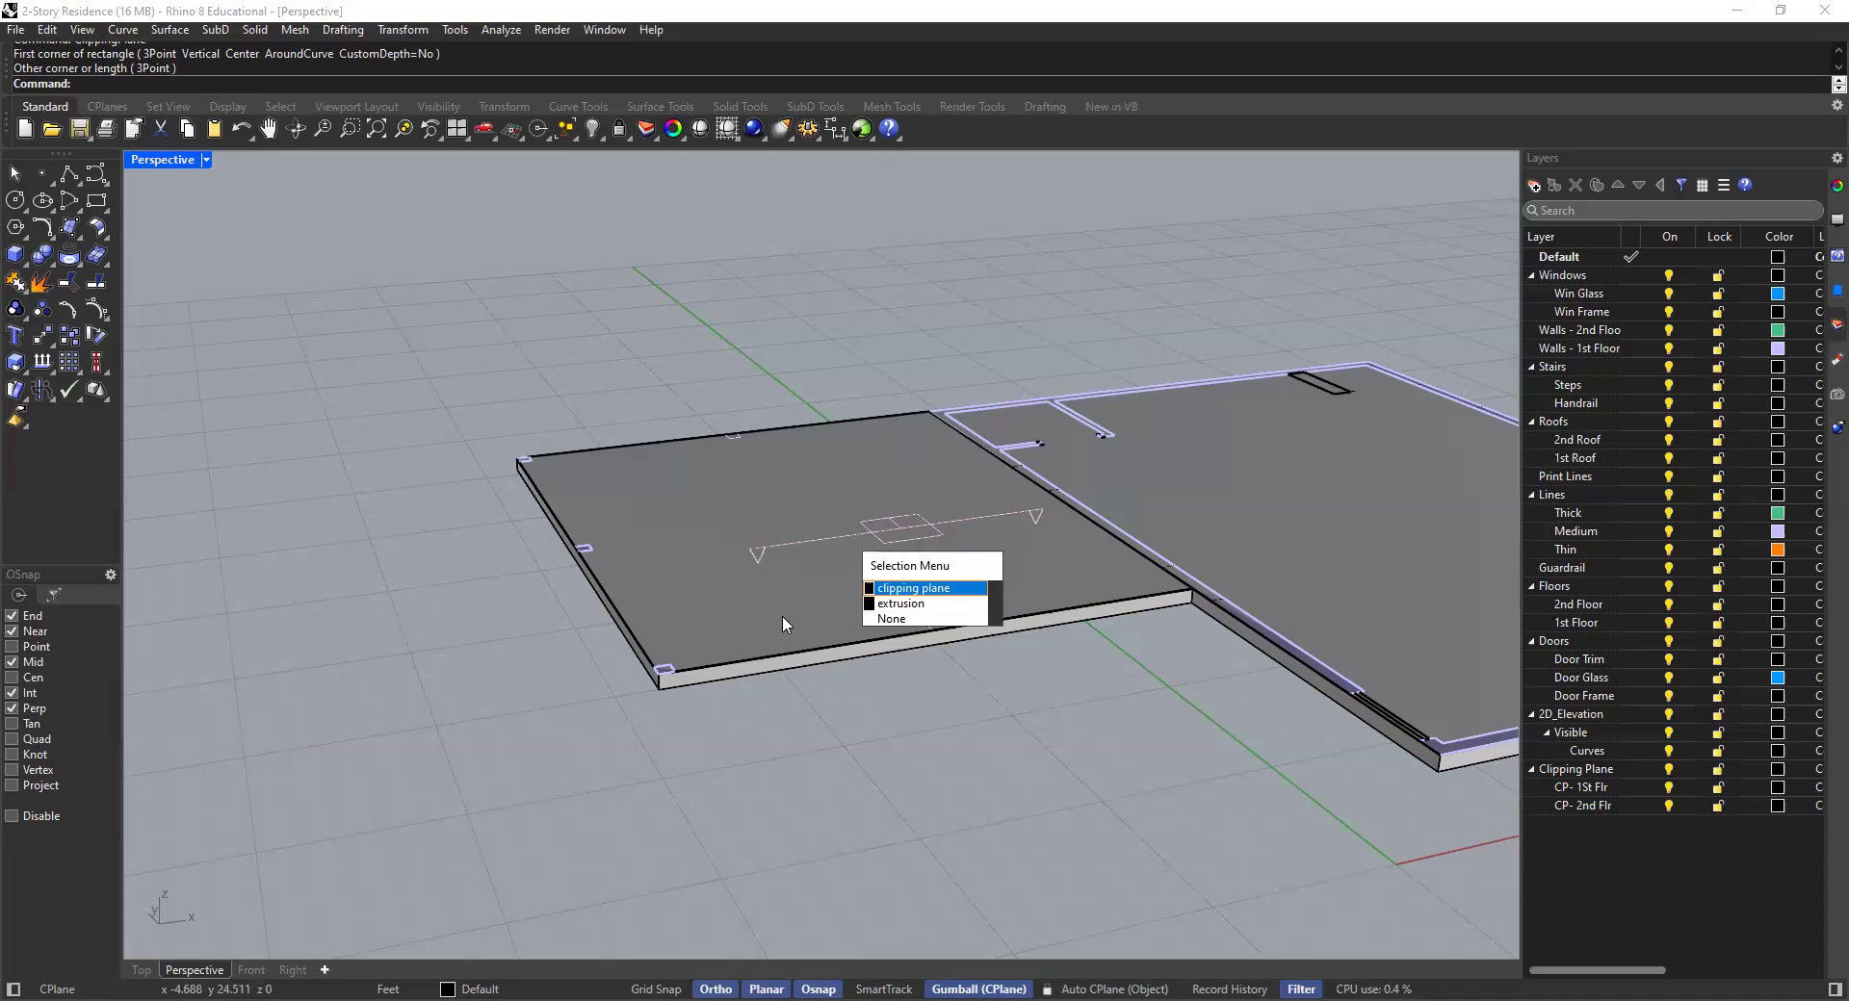
click(854, 535)
click(853, 535)
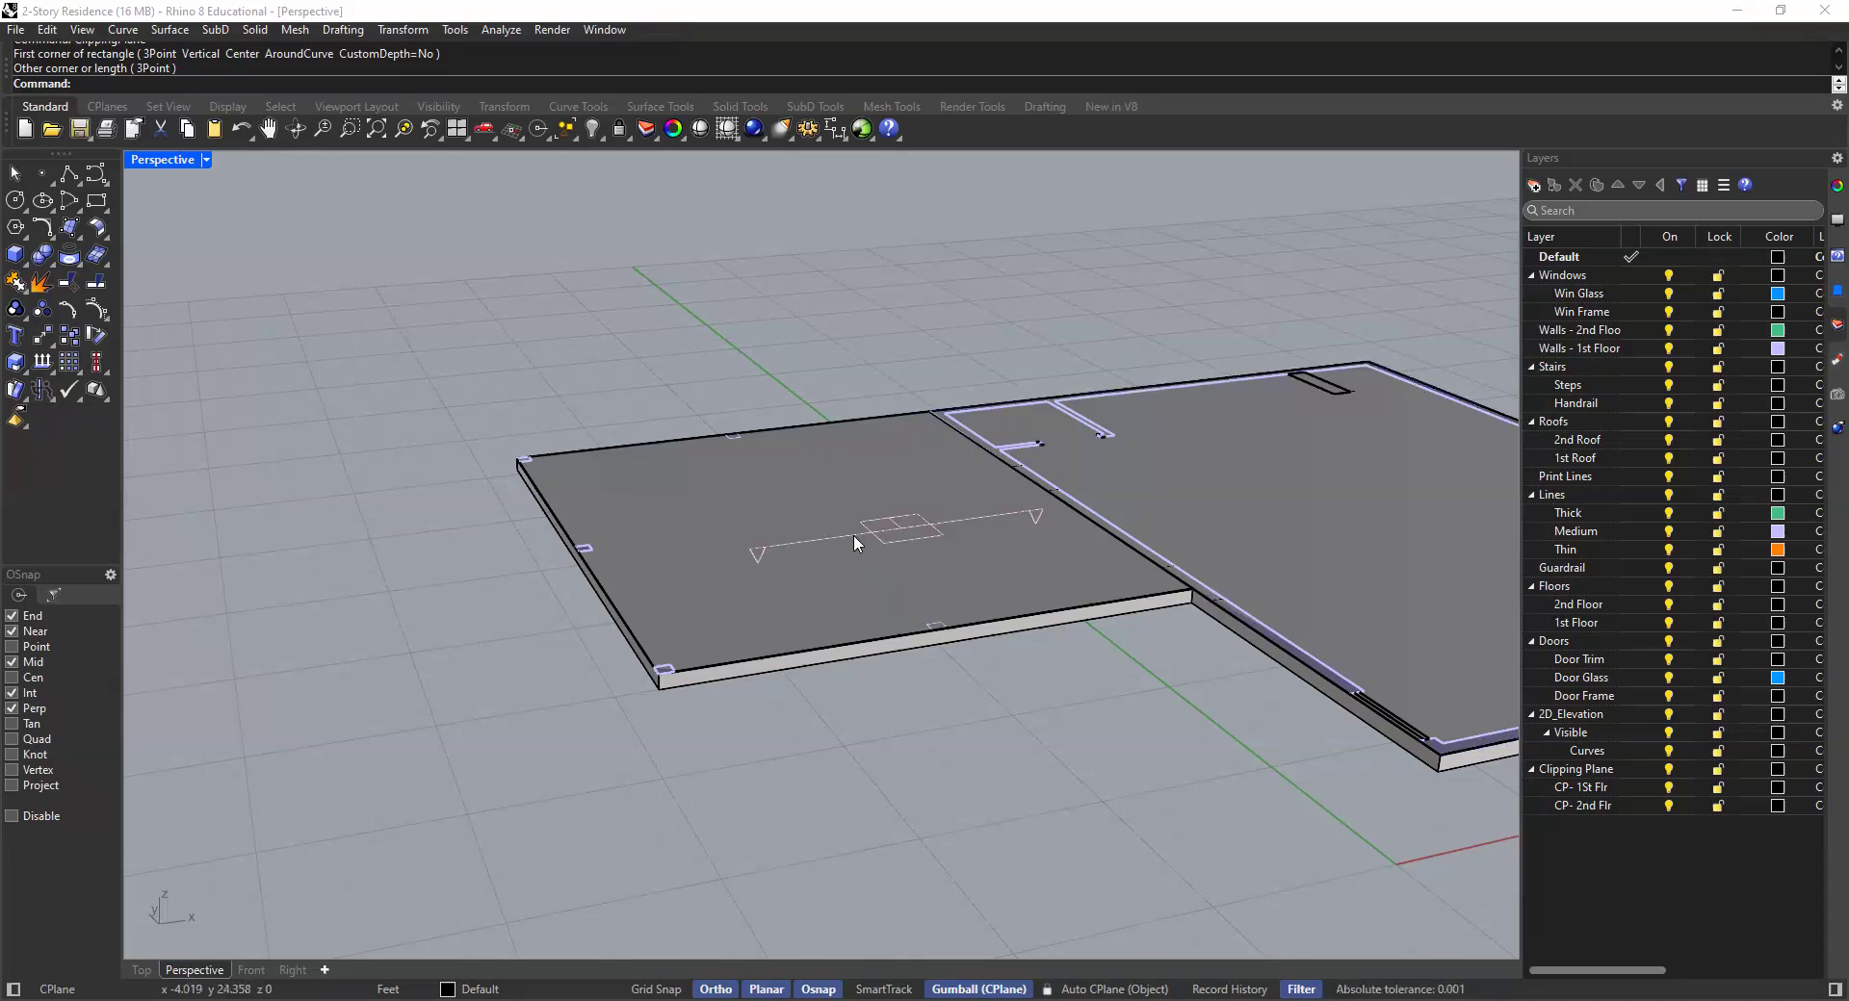
right_click(1633, 789)
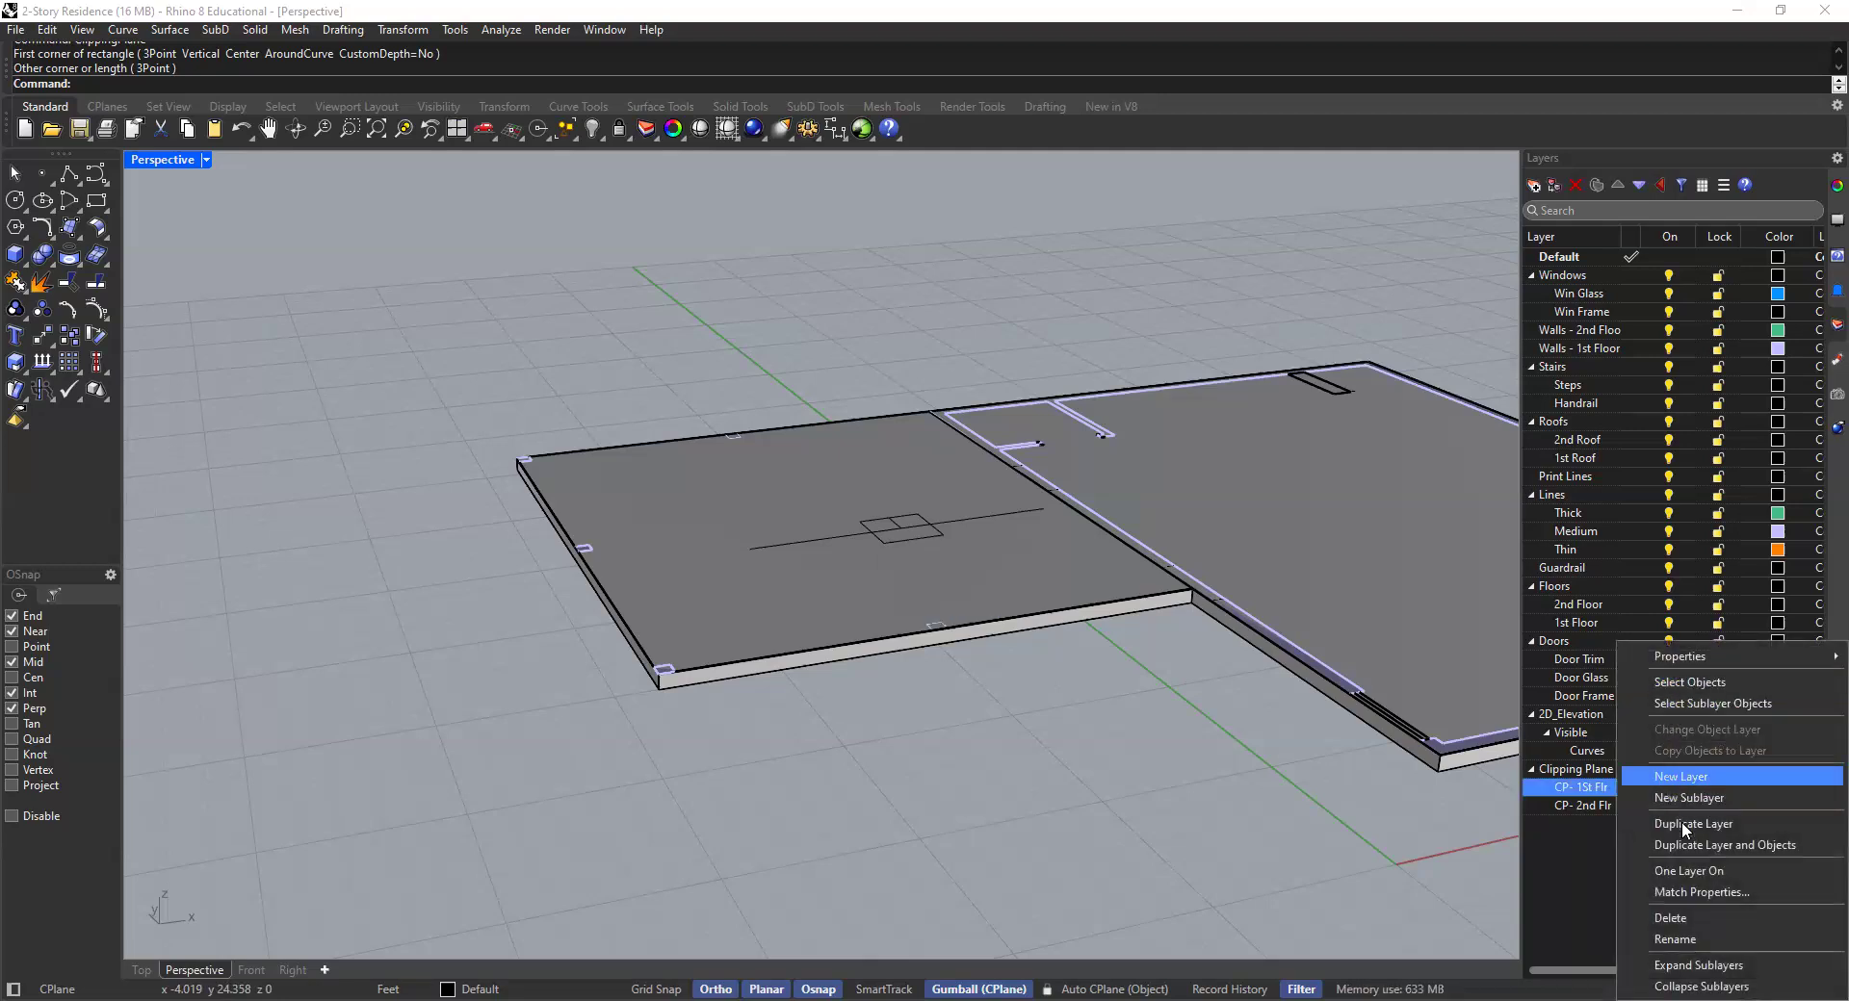
click(1178, 788)
click(898, 526)
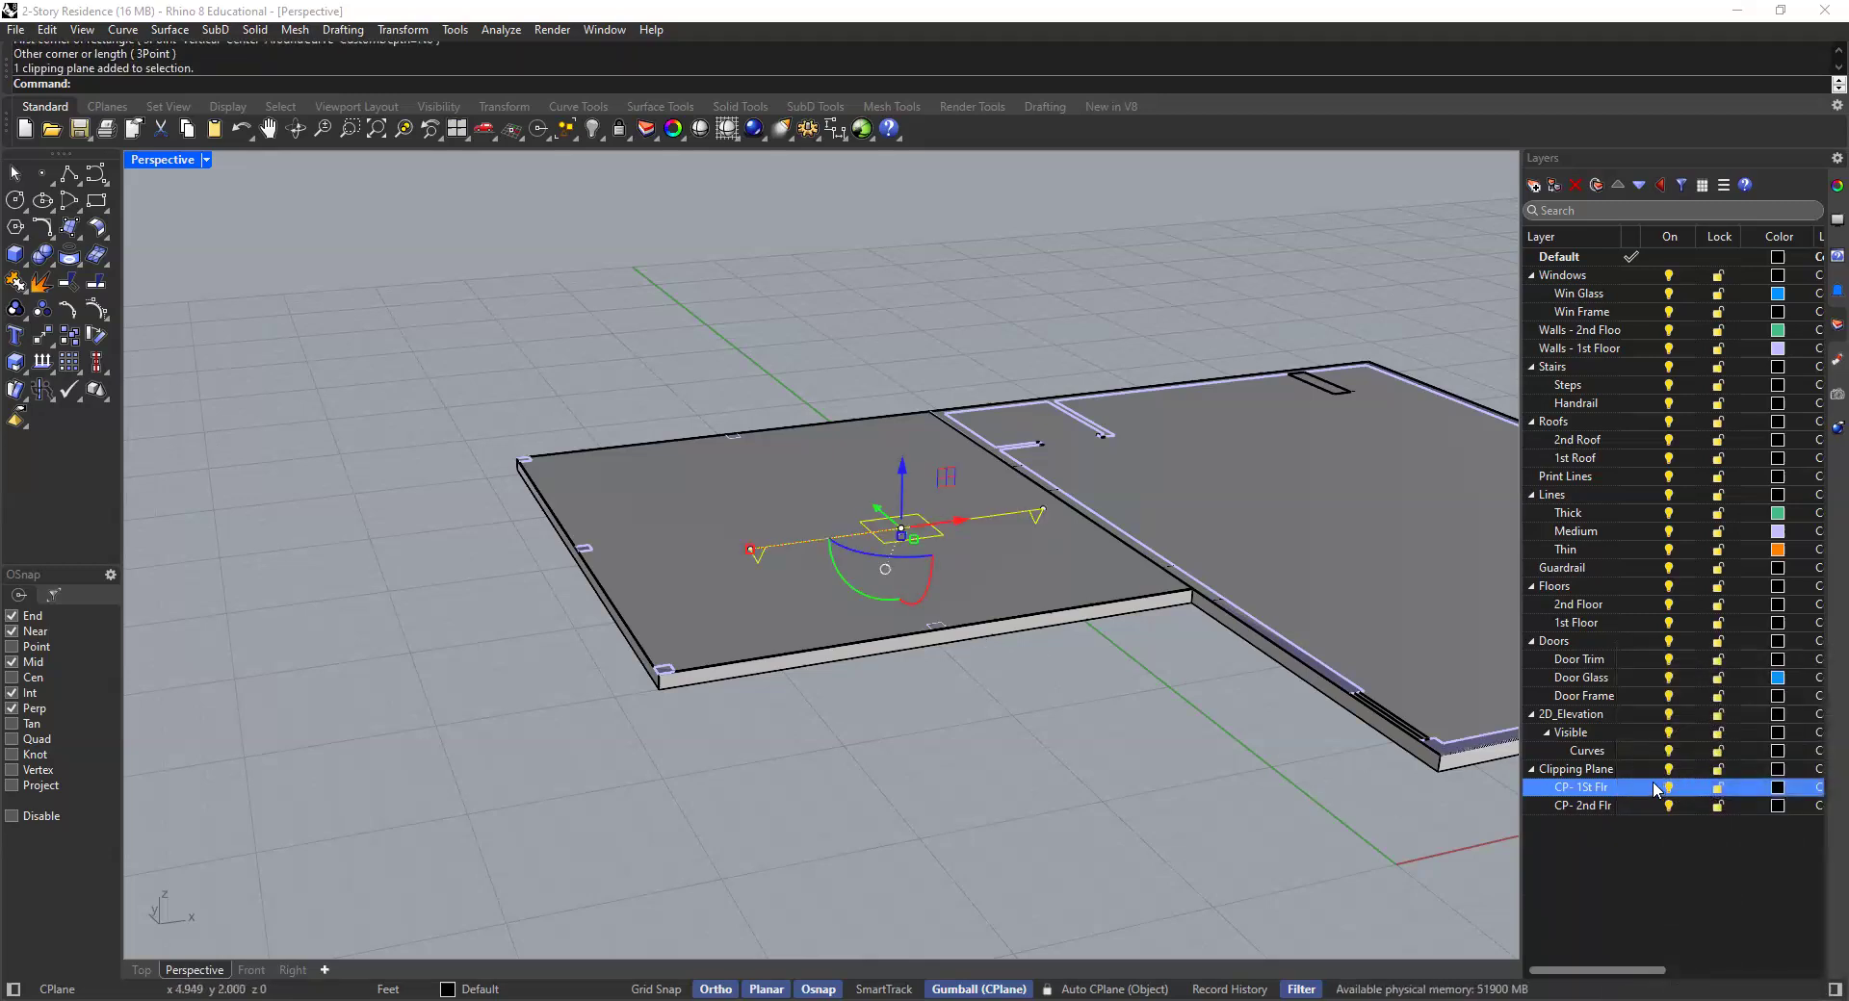
right_click(1641, 785)
click(1701, 732)
click(952, 737)
Raise the clipping plane vertically by 4 feet above the first-floor slab
click(881, 535)
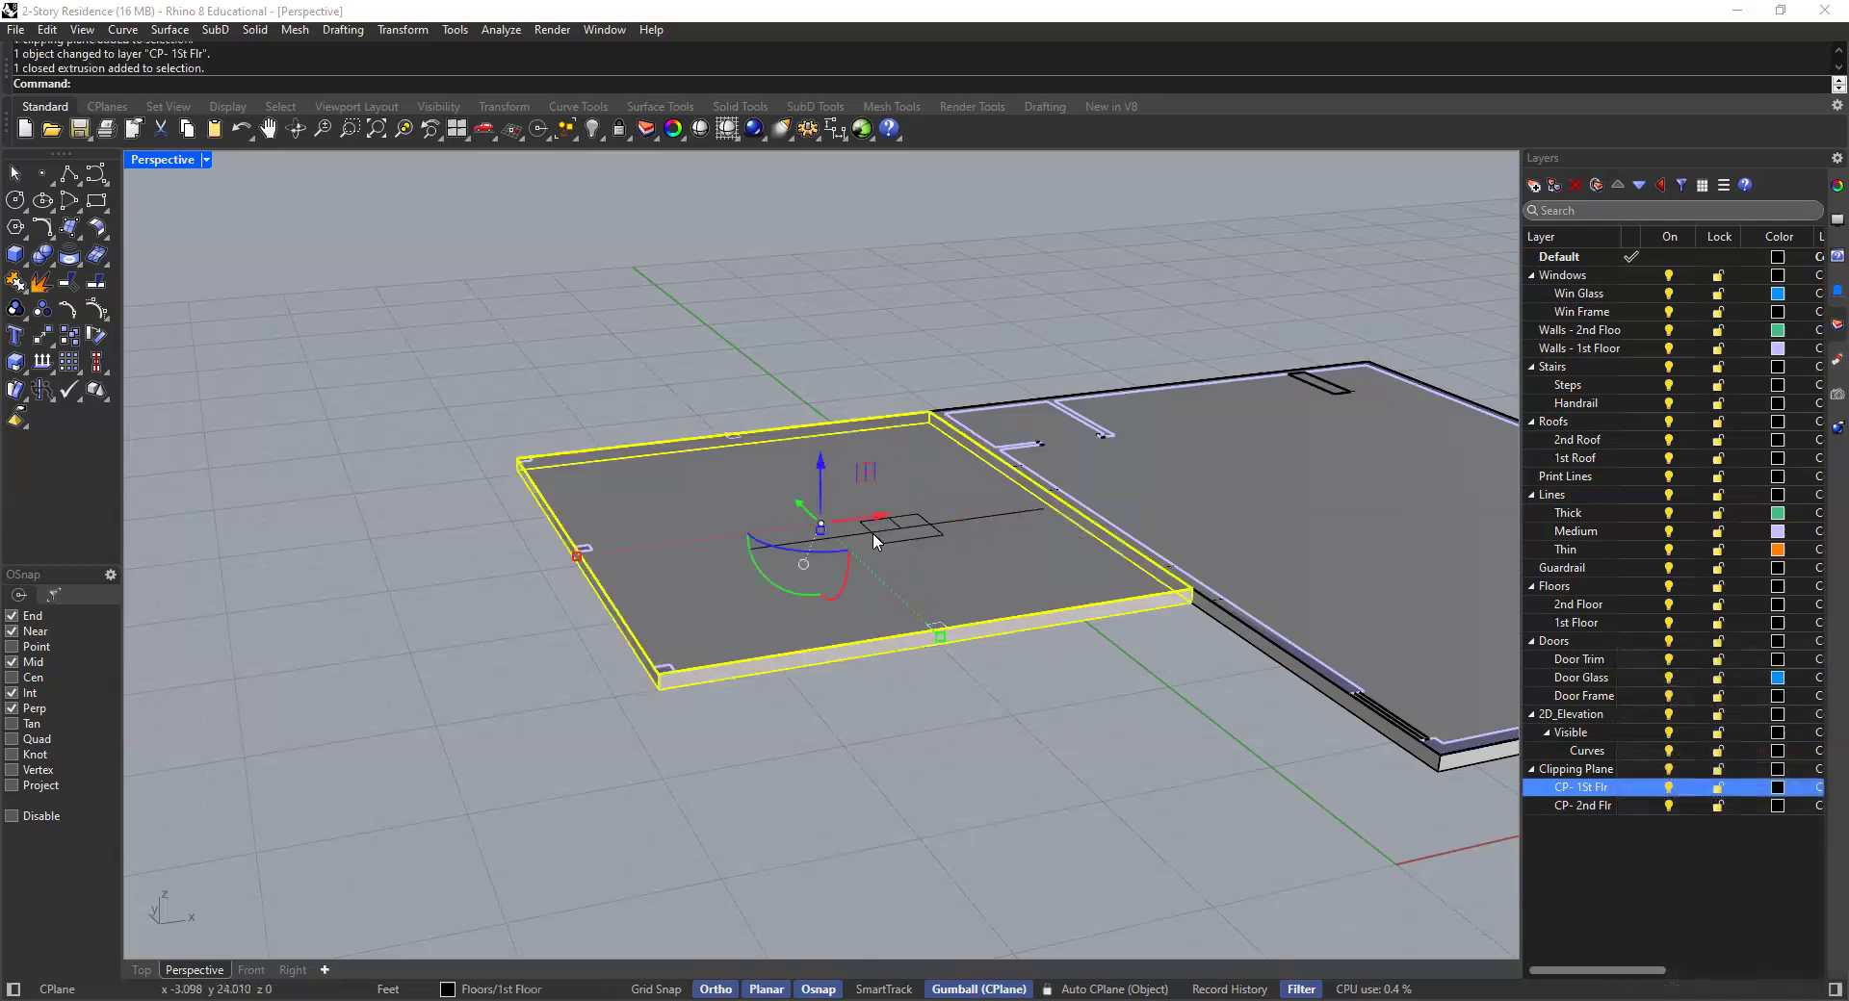
click(917, 546)
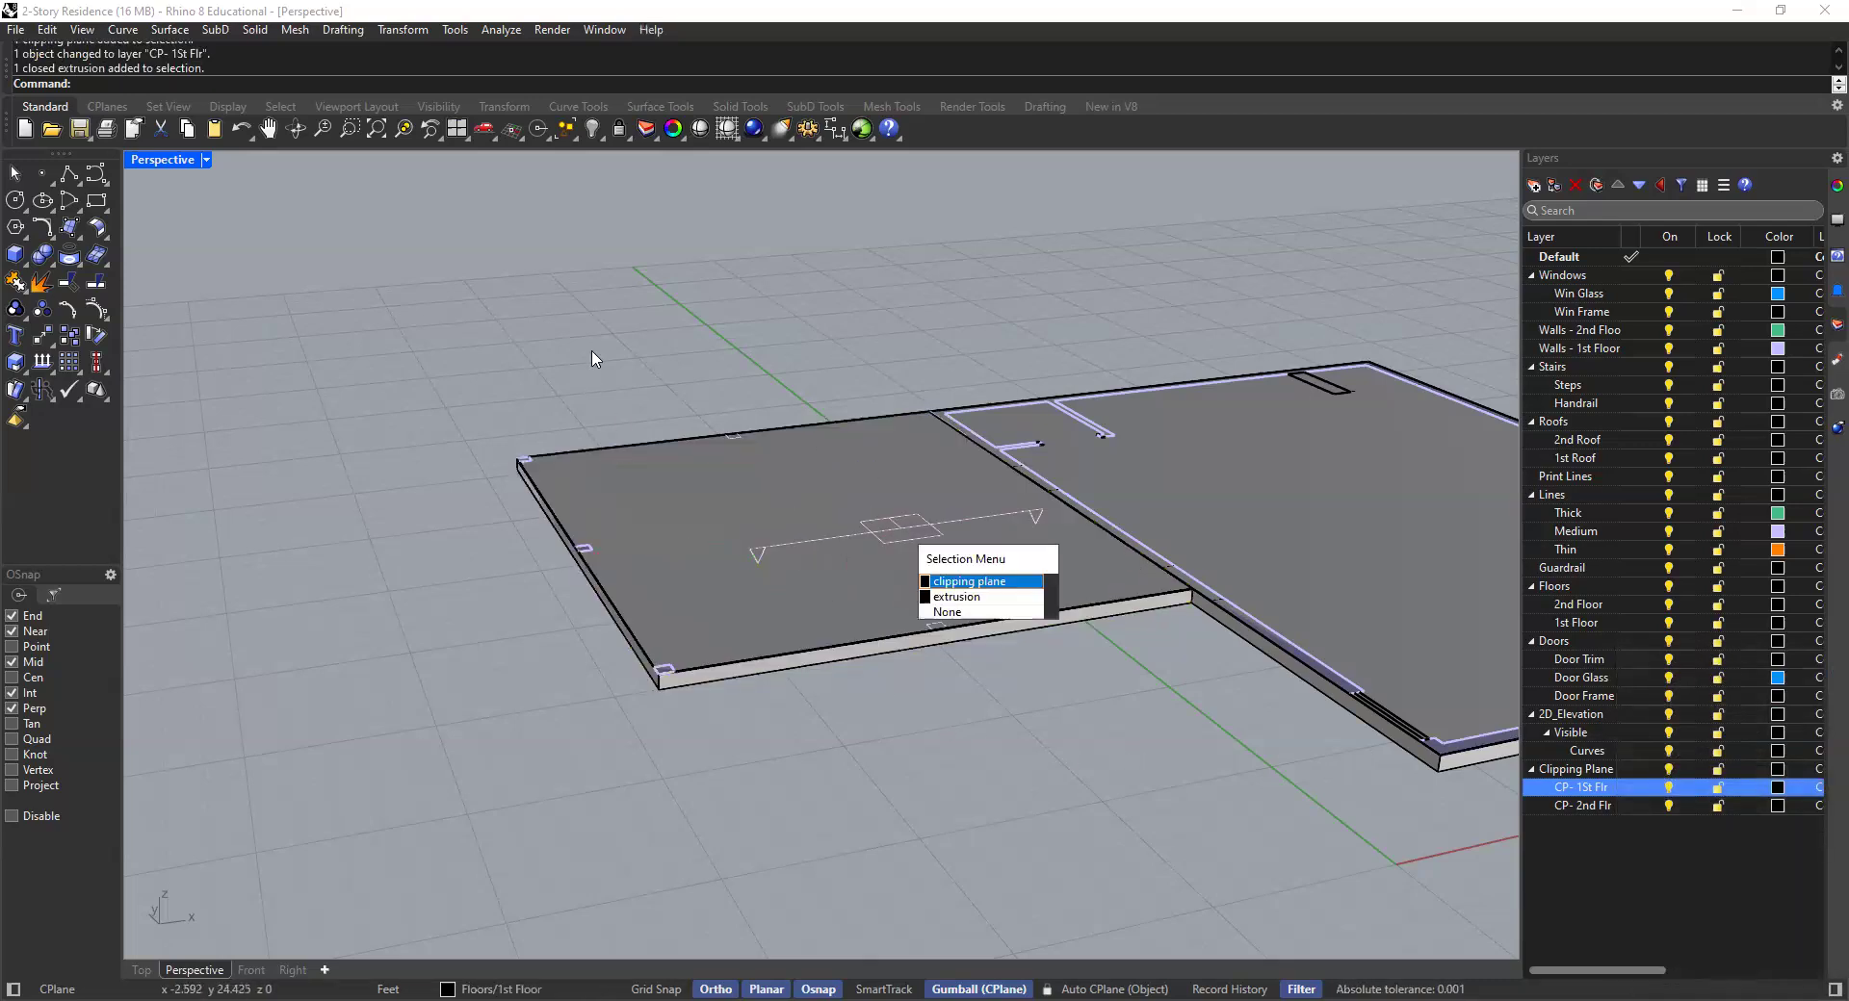
click(969, 581)
double_click(162, 160)
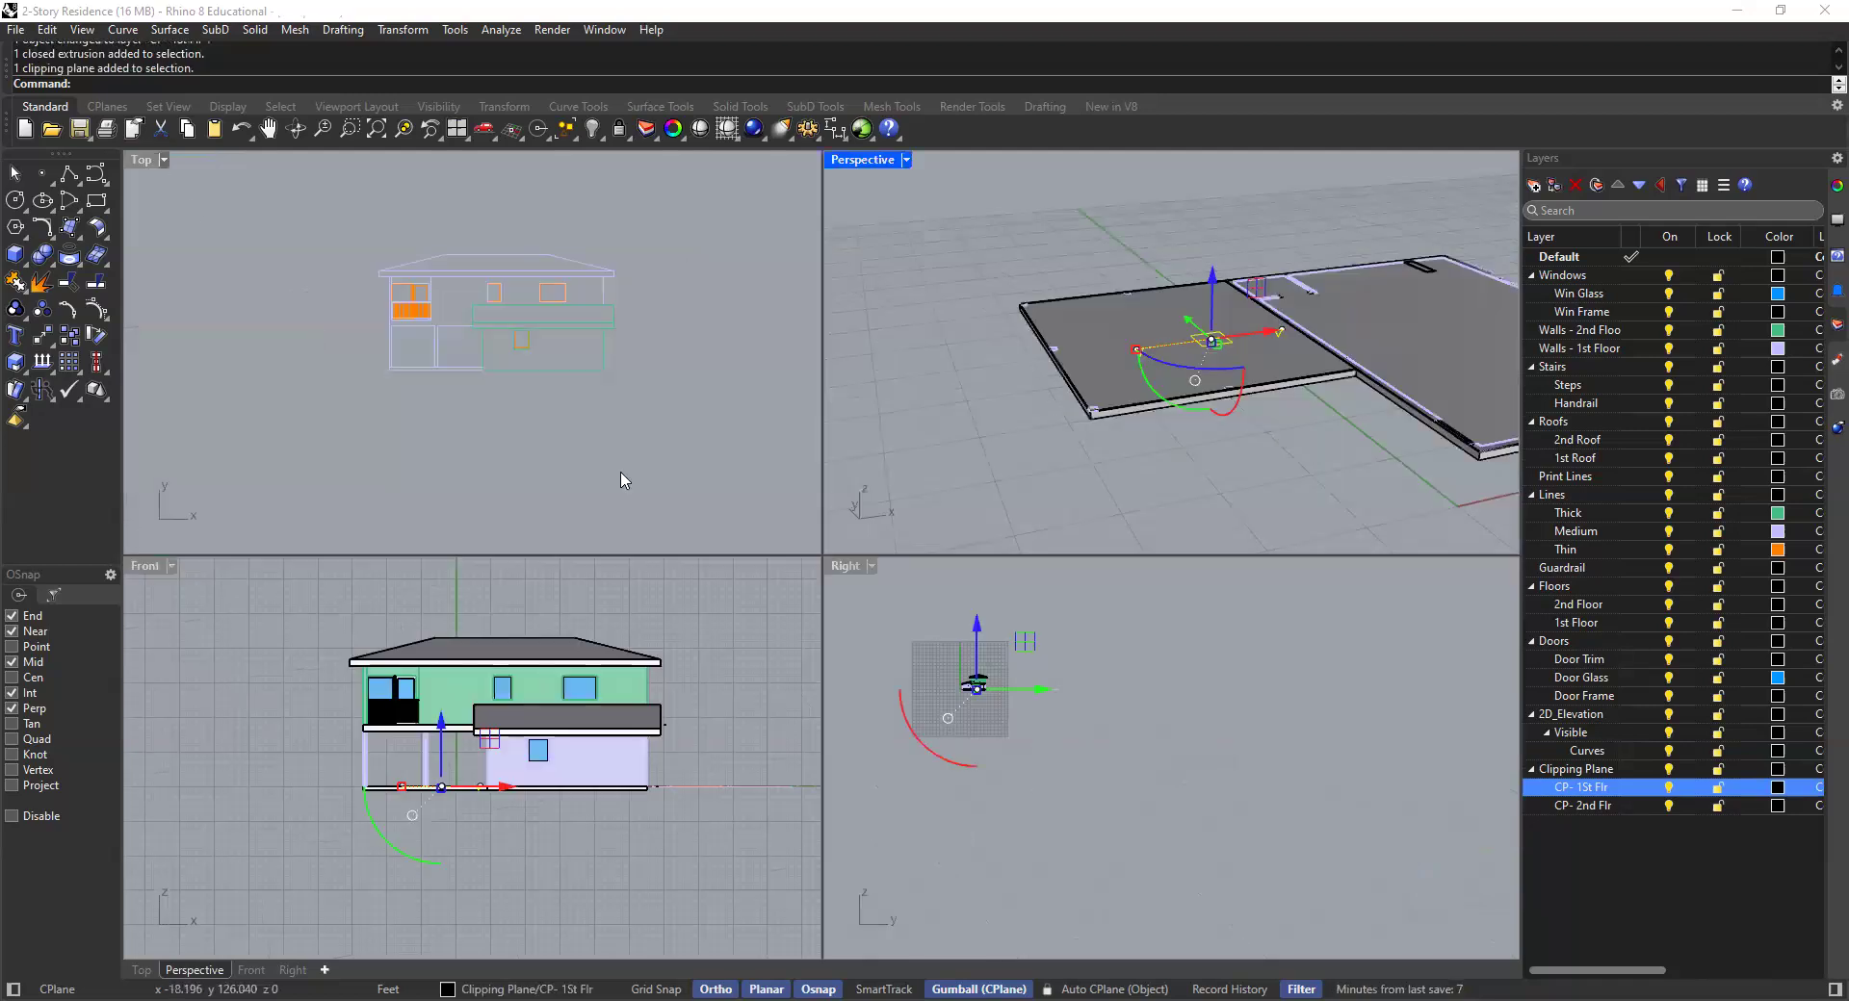
click(405, 817)
scroll(588, 766, up, 6)
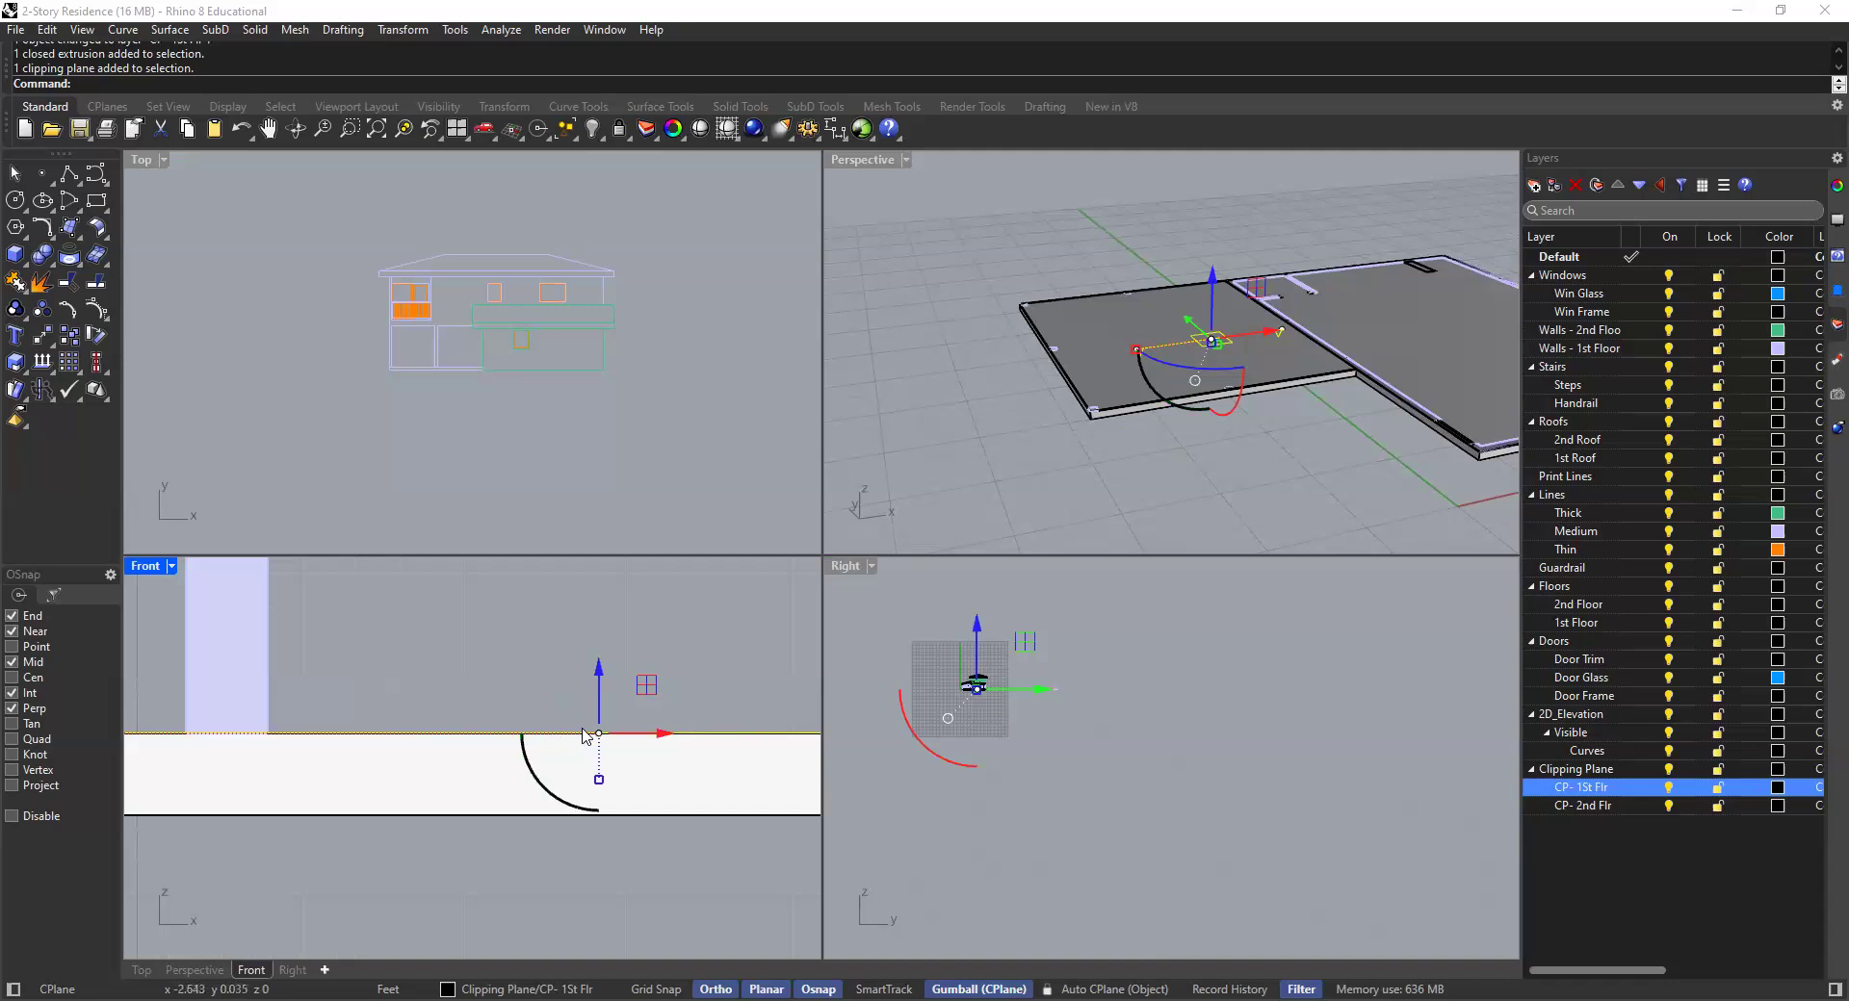
scroll(701, 734, down, 4)
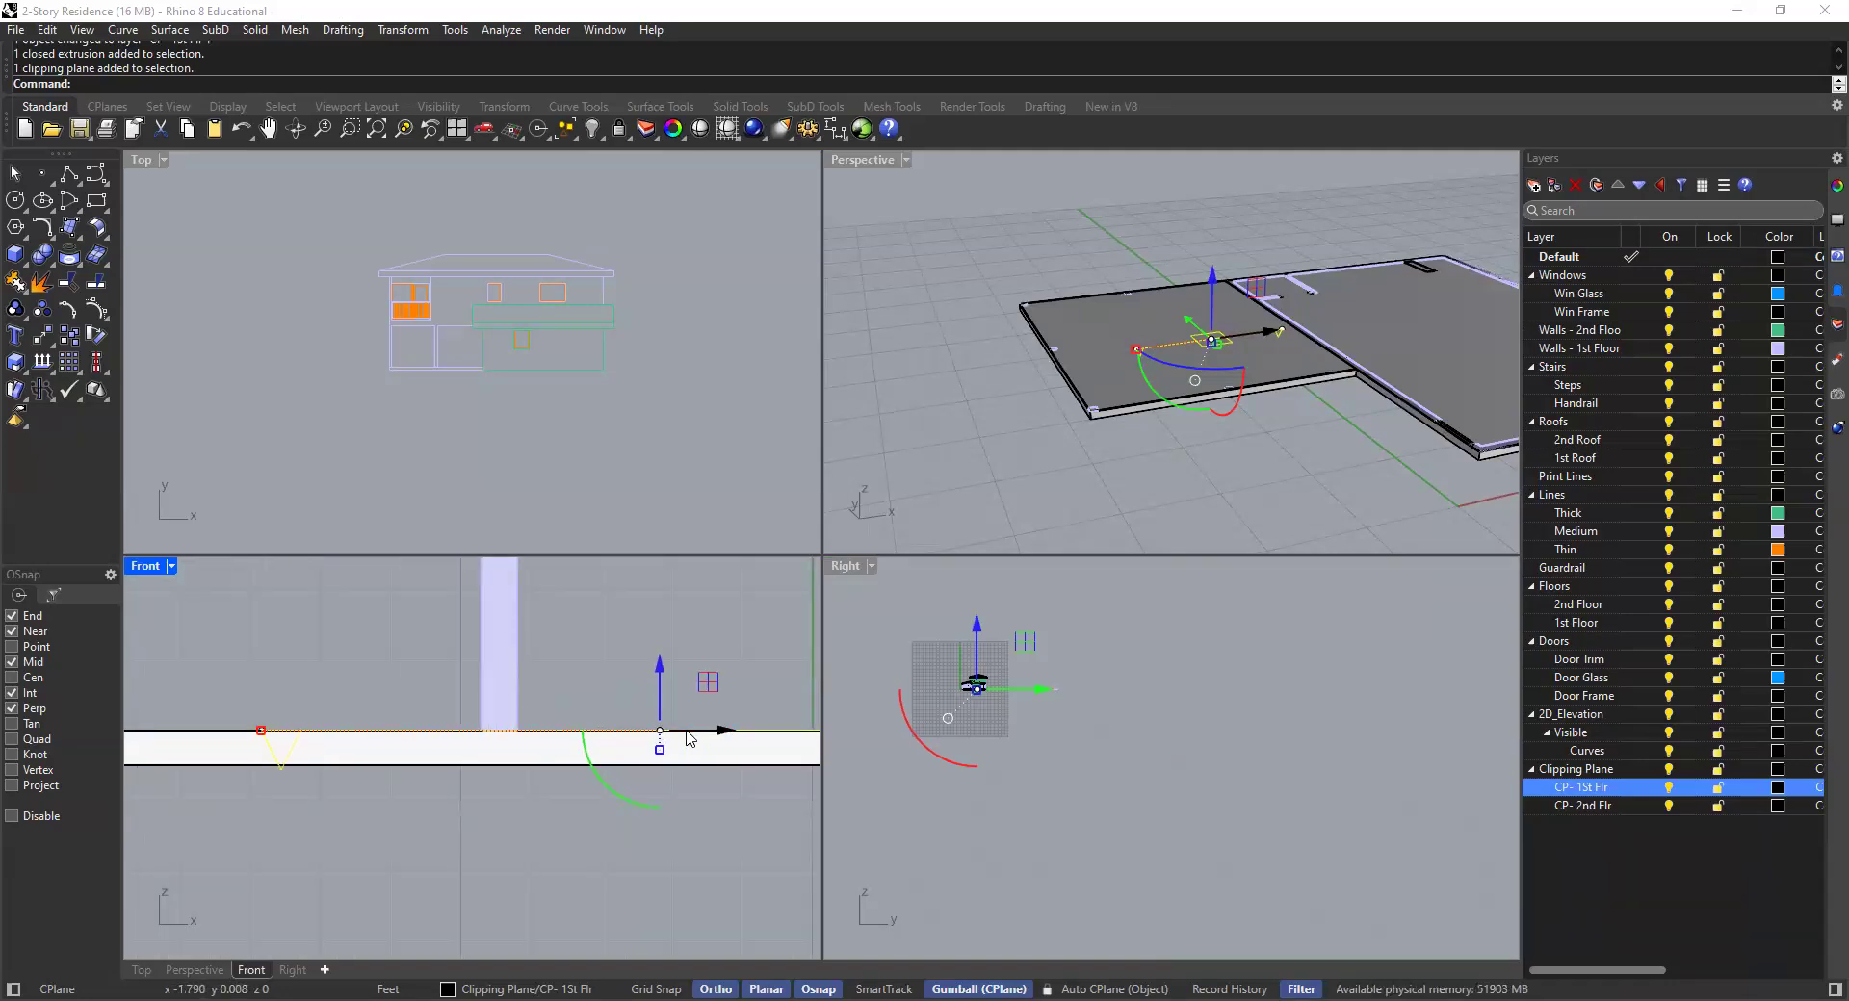
scroll(597, 748, down, 3)
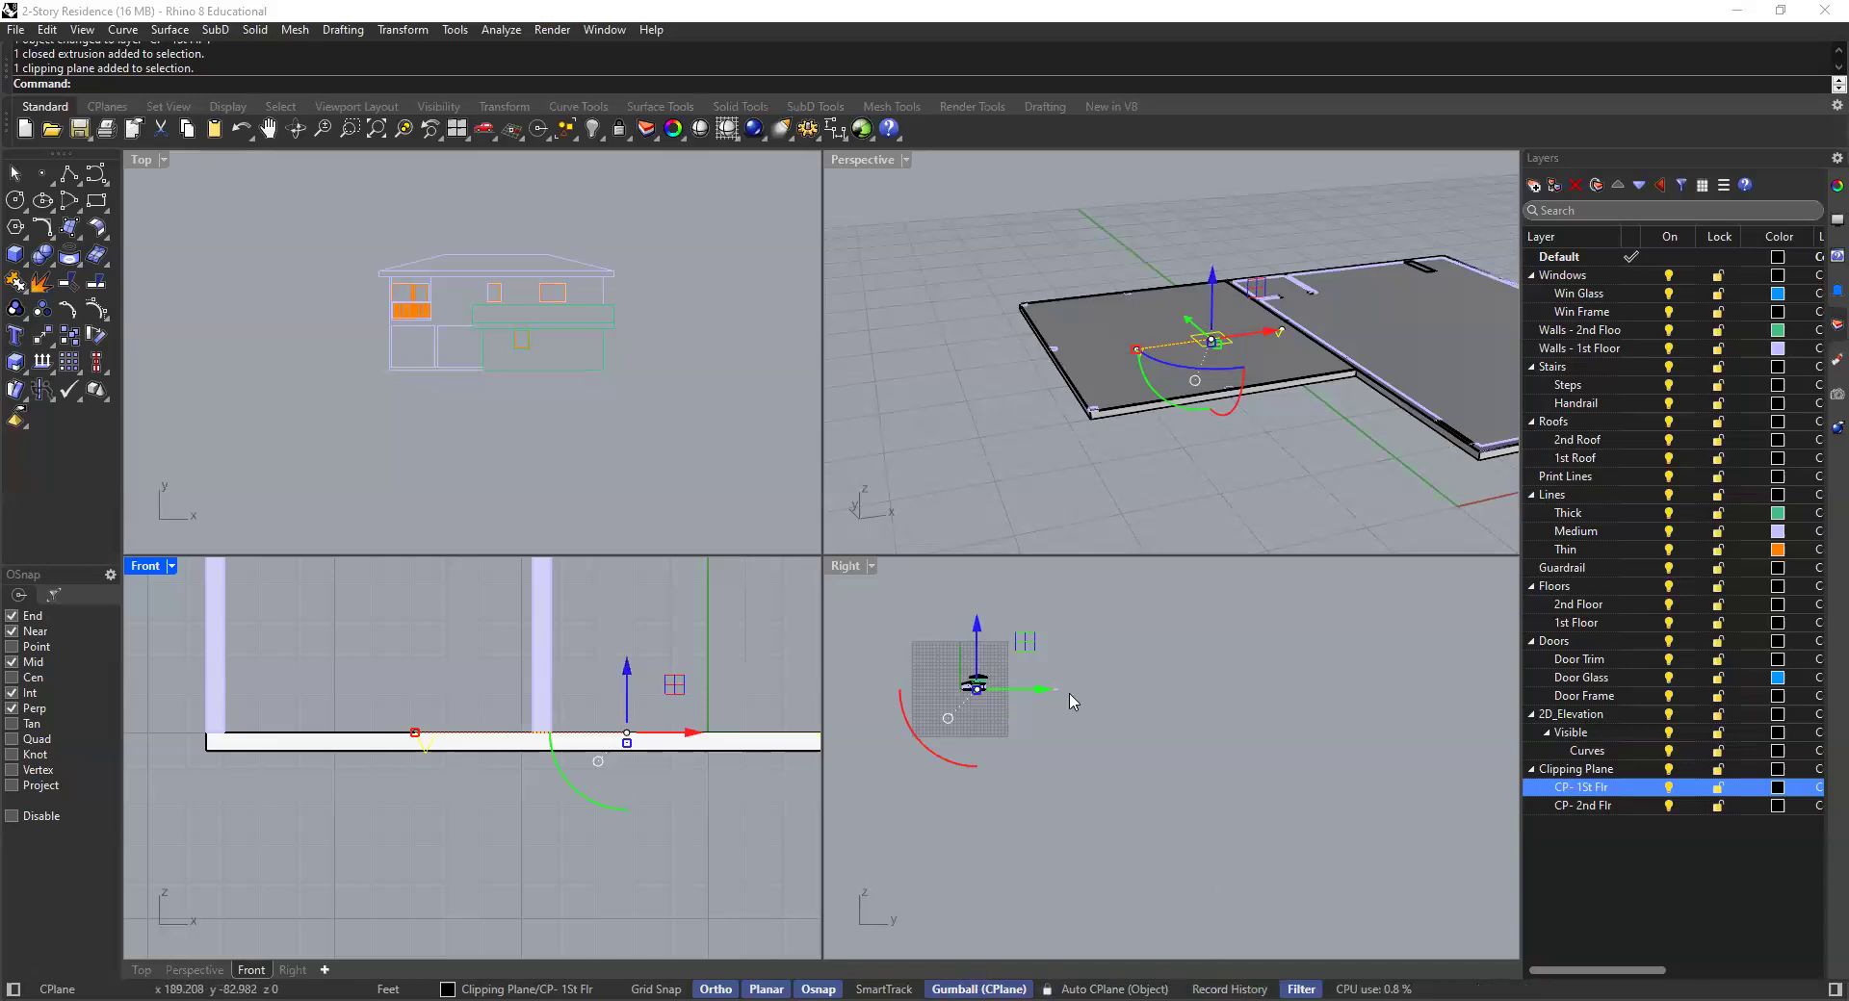
click(1232, 268)
text(4)
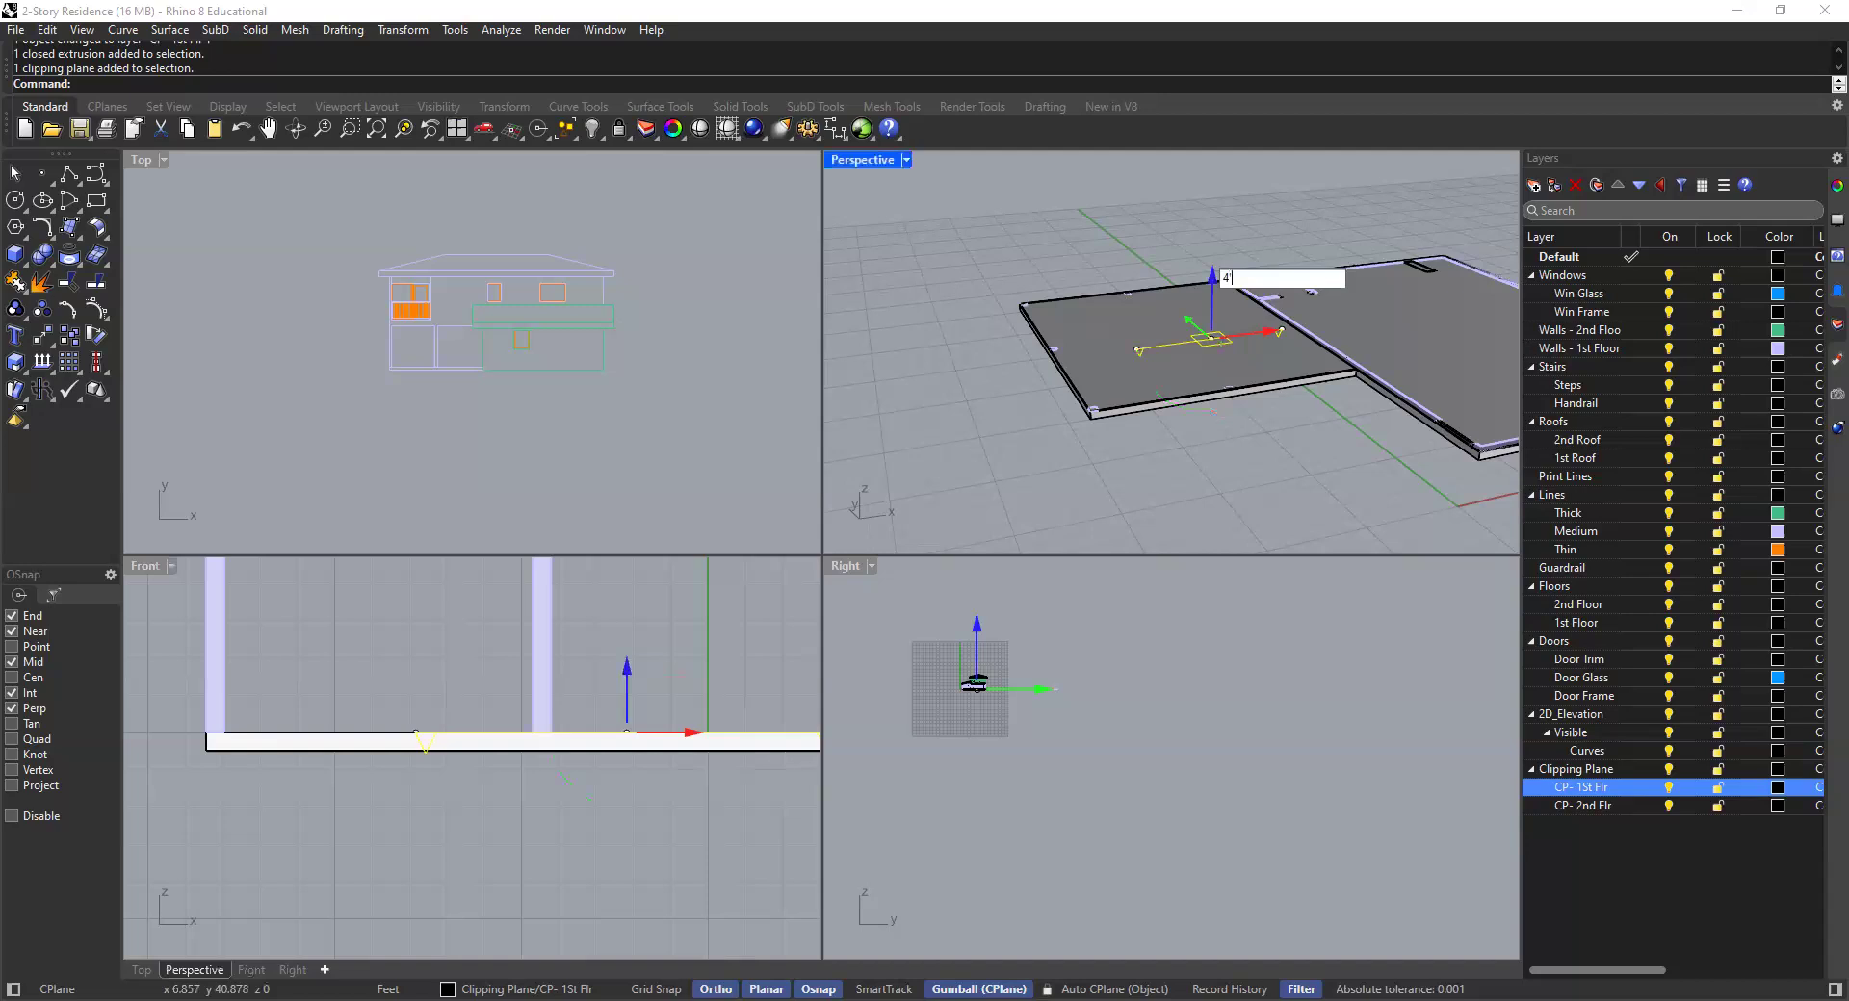
key(Return)
key(Escape)
Try raising the clipping plane freehand to the height of the second-floor walls, and undo the move
right_drag(1194, 366, 1088, 345)
scroll(1085, 345, up, 4)
click(1085, 348)
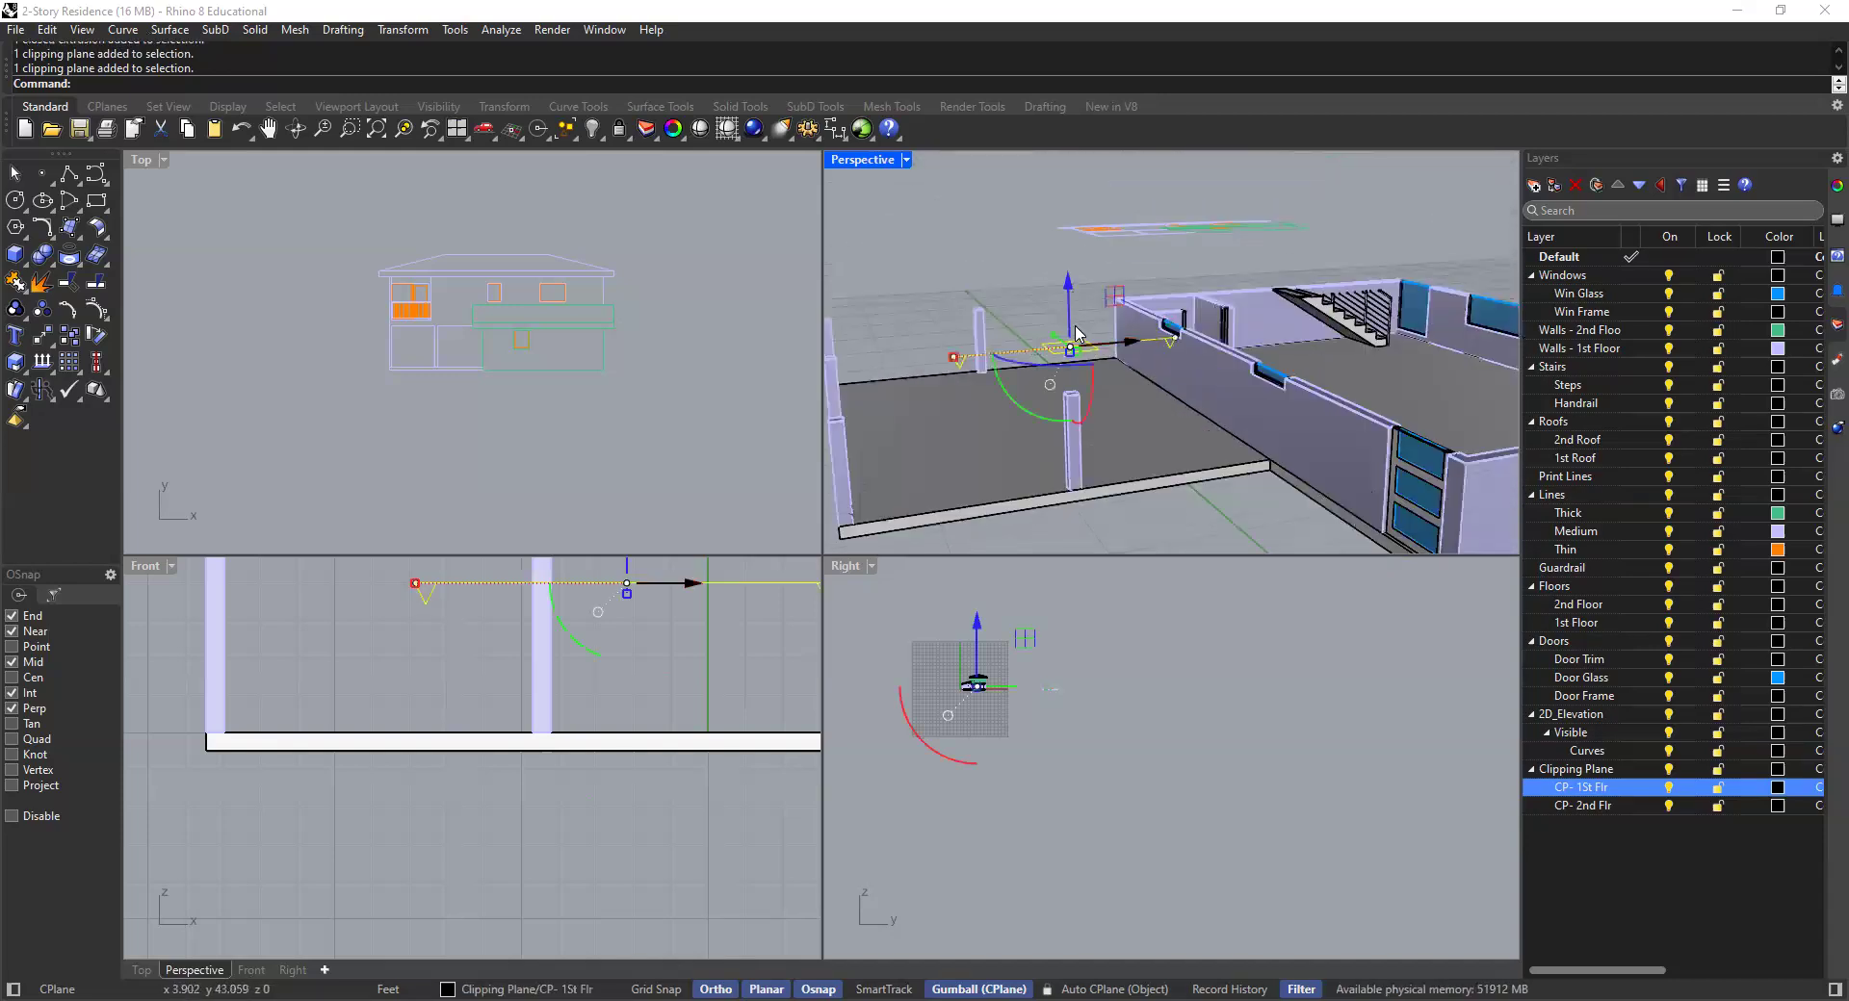
scroll(1073, 337, down, 3)
scroll(1056, 352, down, 1)
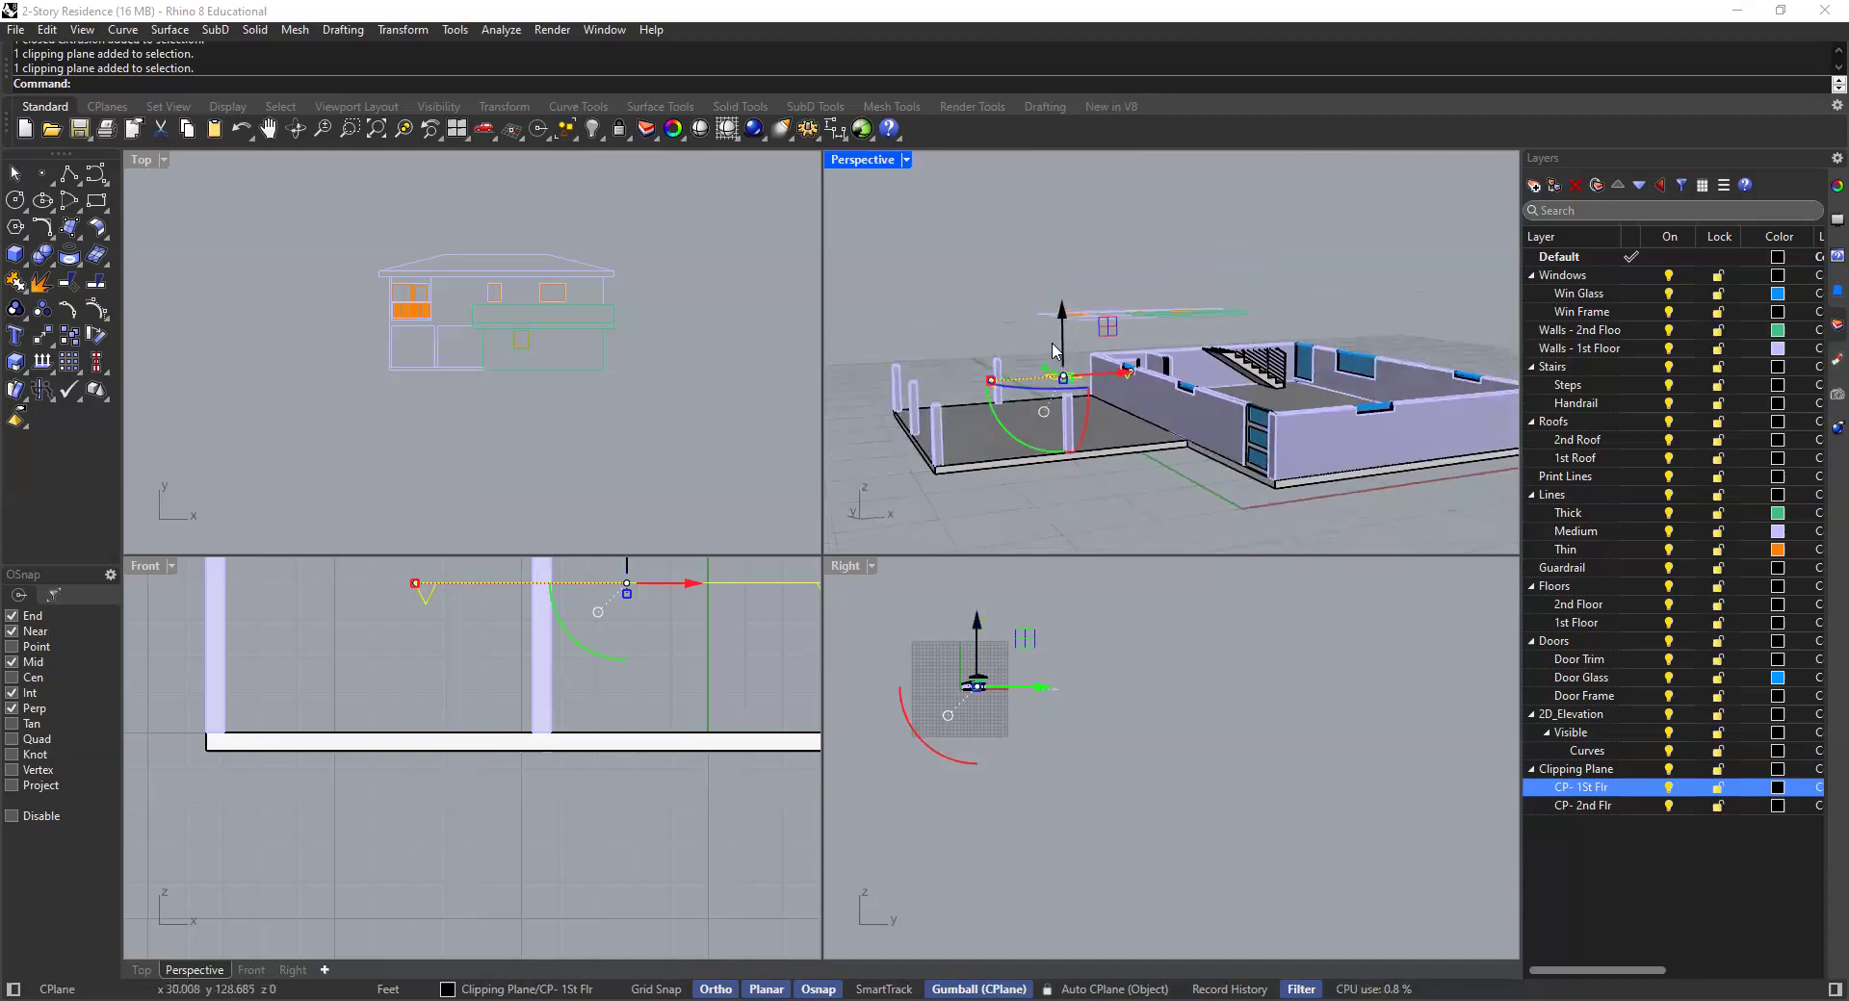
drag(1062, 311, 1040, 207)
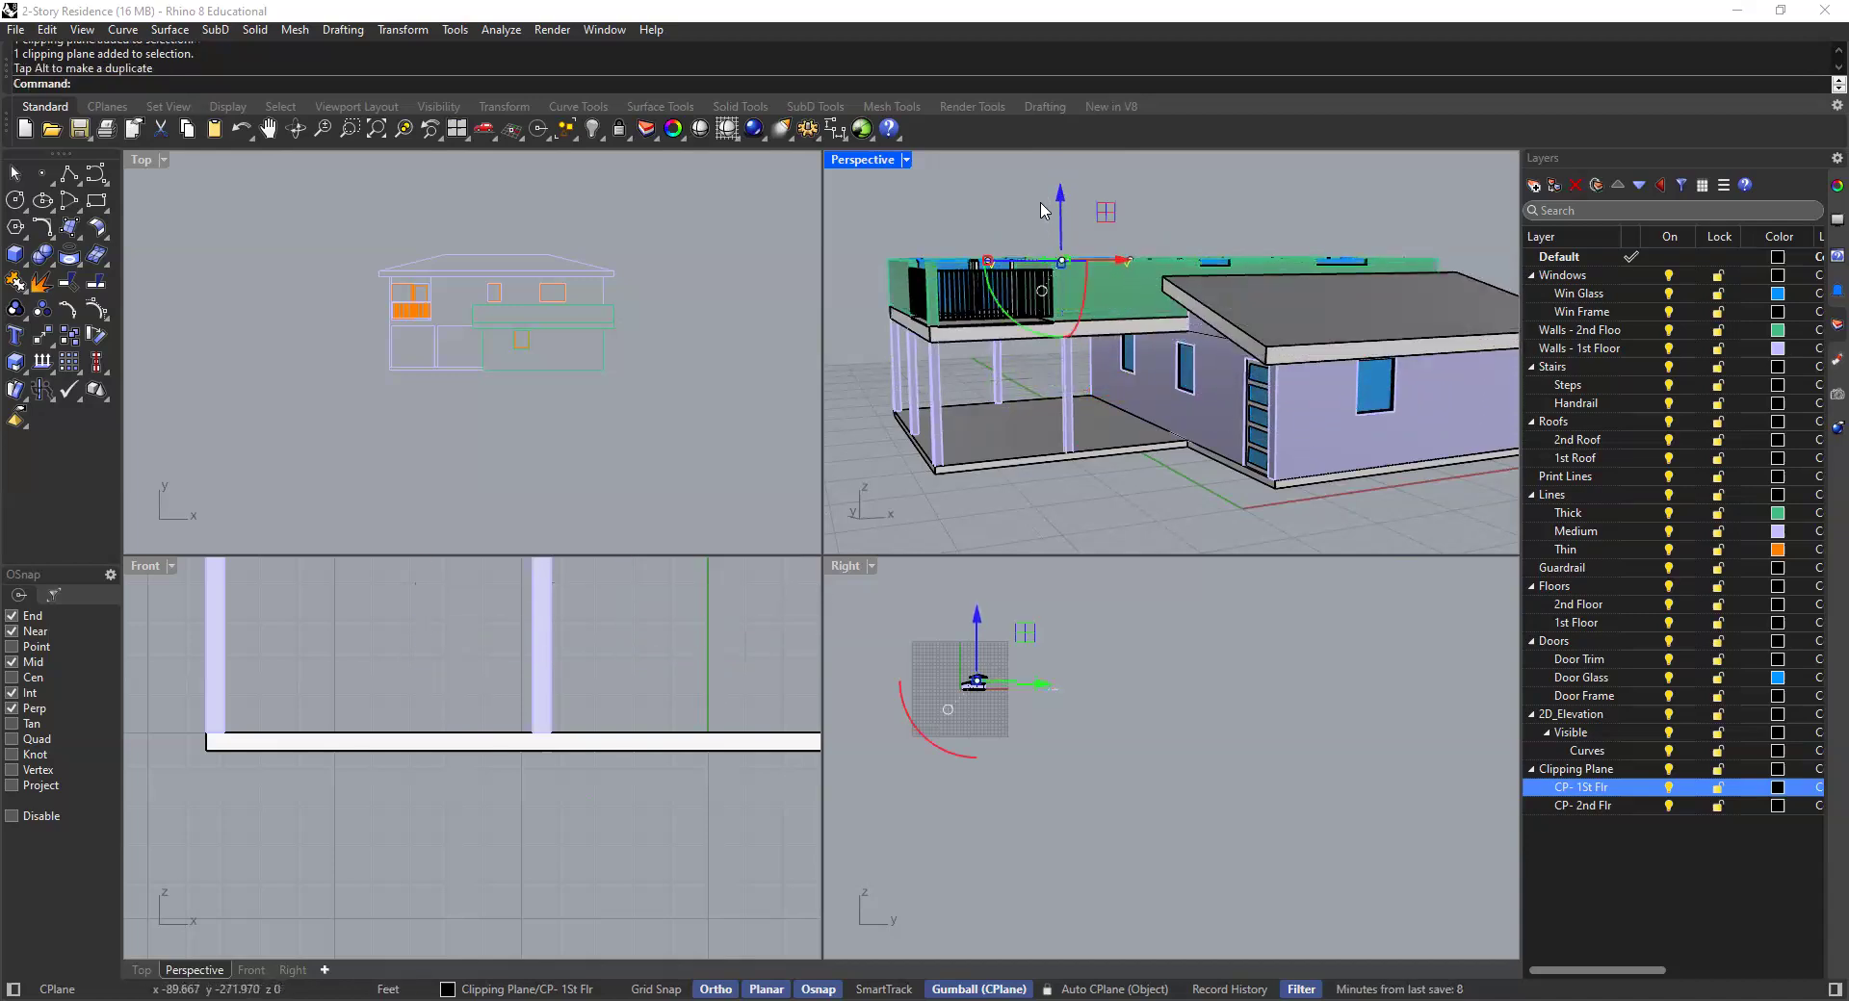
key(ctrl+z)
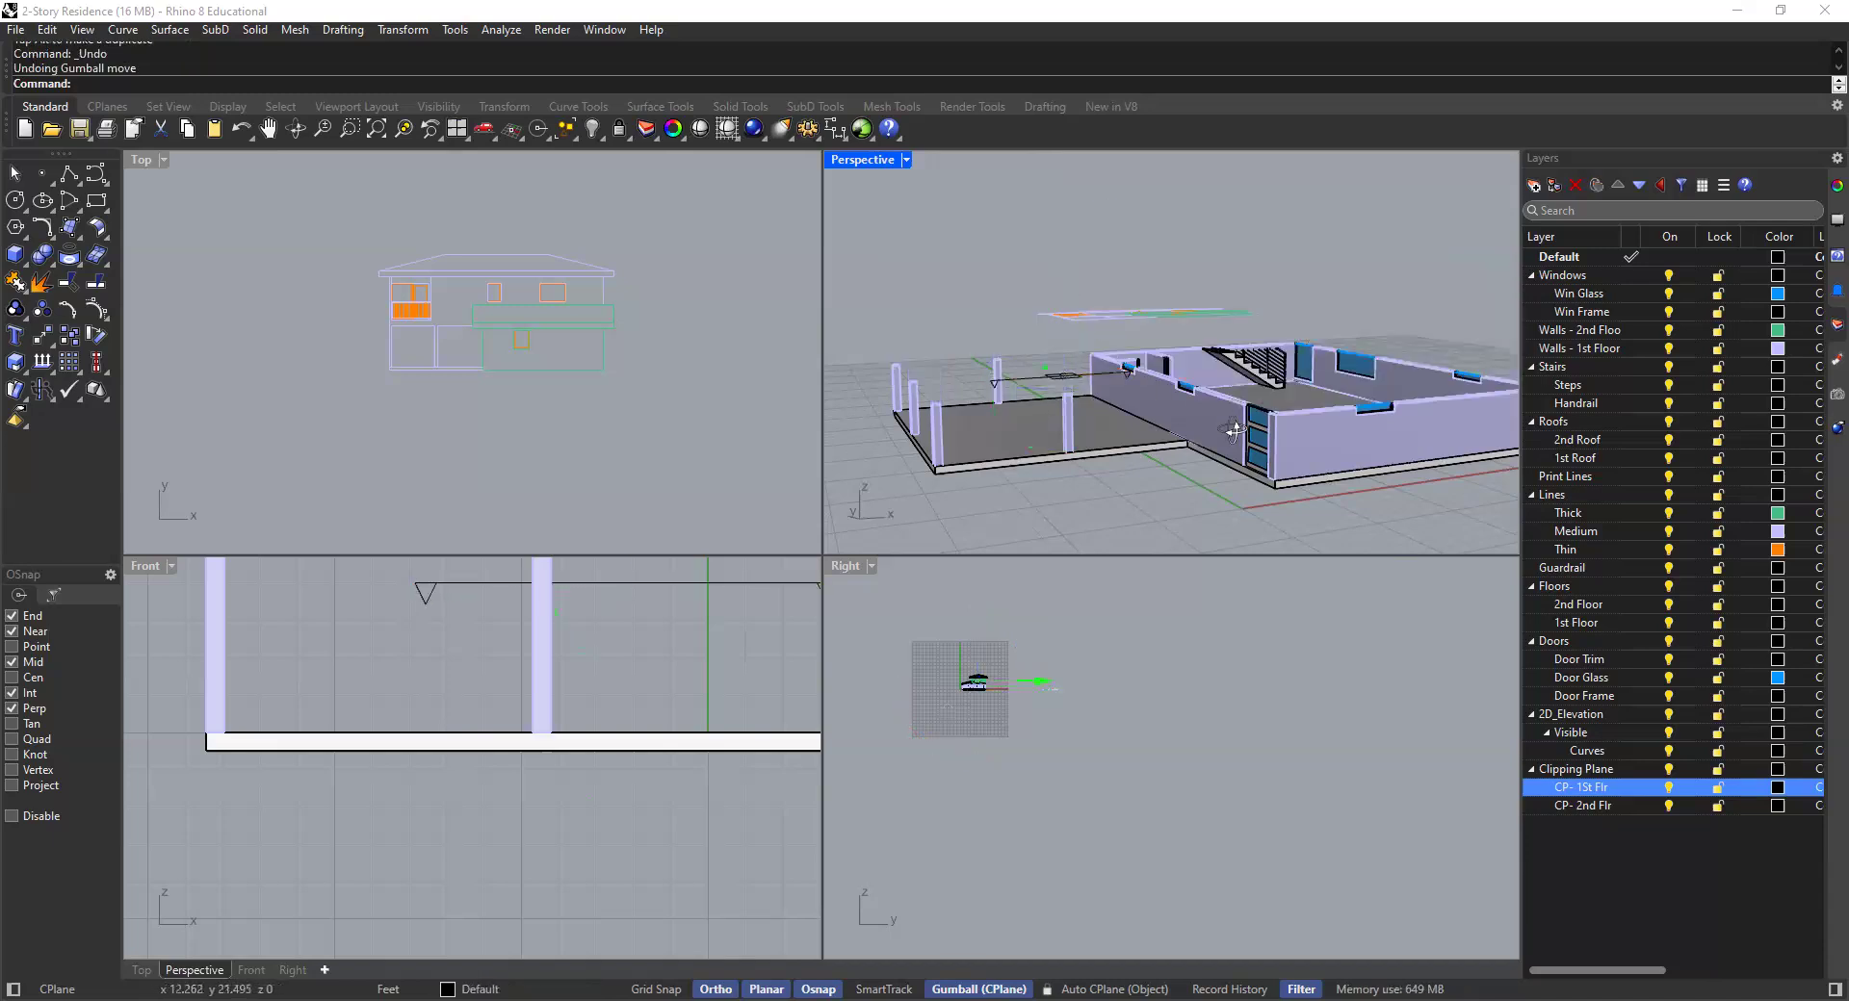
Turn the CP- 1St Flr layer off and back on to test how hiding it affects the cut
right_drag(1233, 431, 1069, 429)
scroll(1069, 428, up, 4)
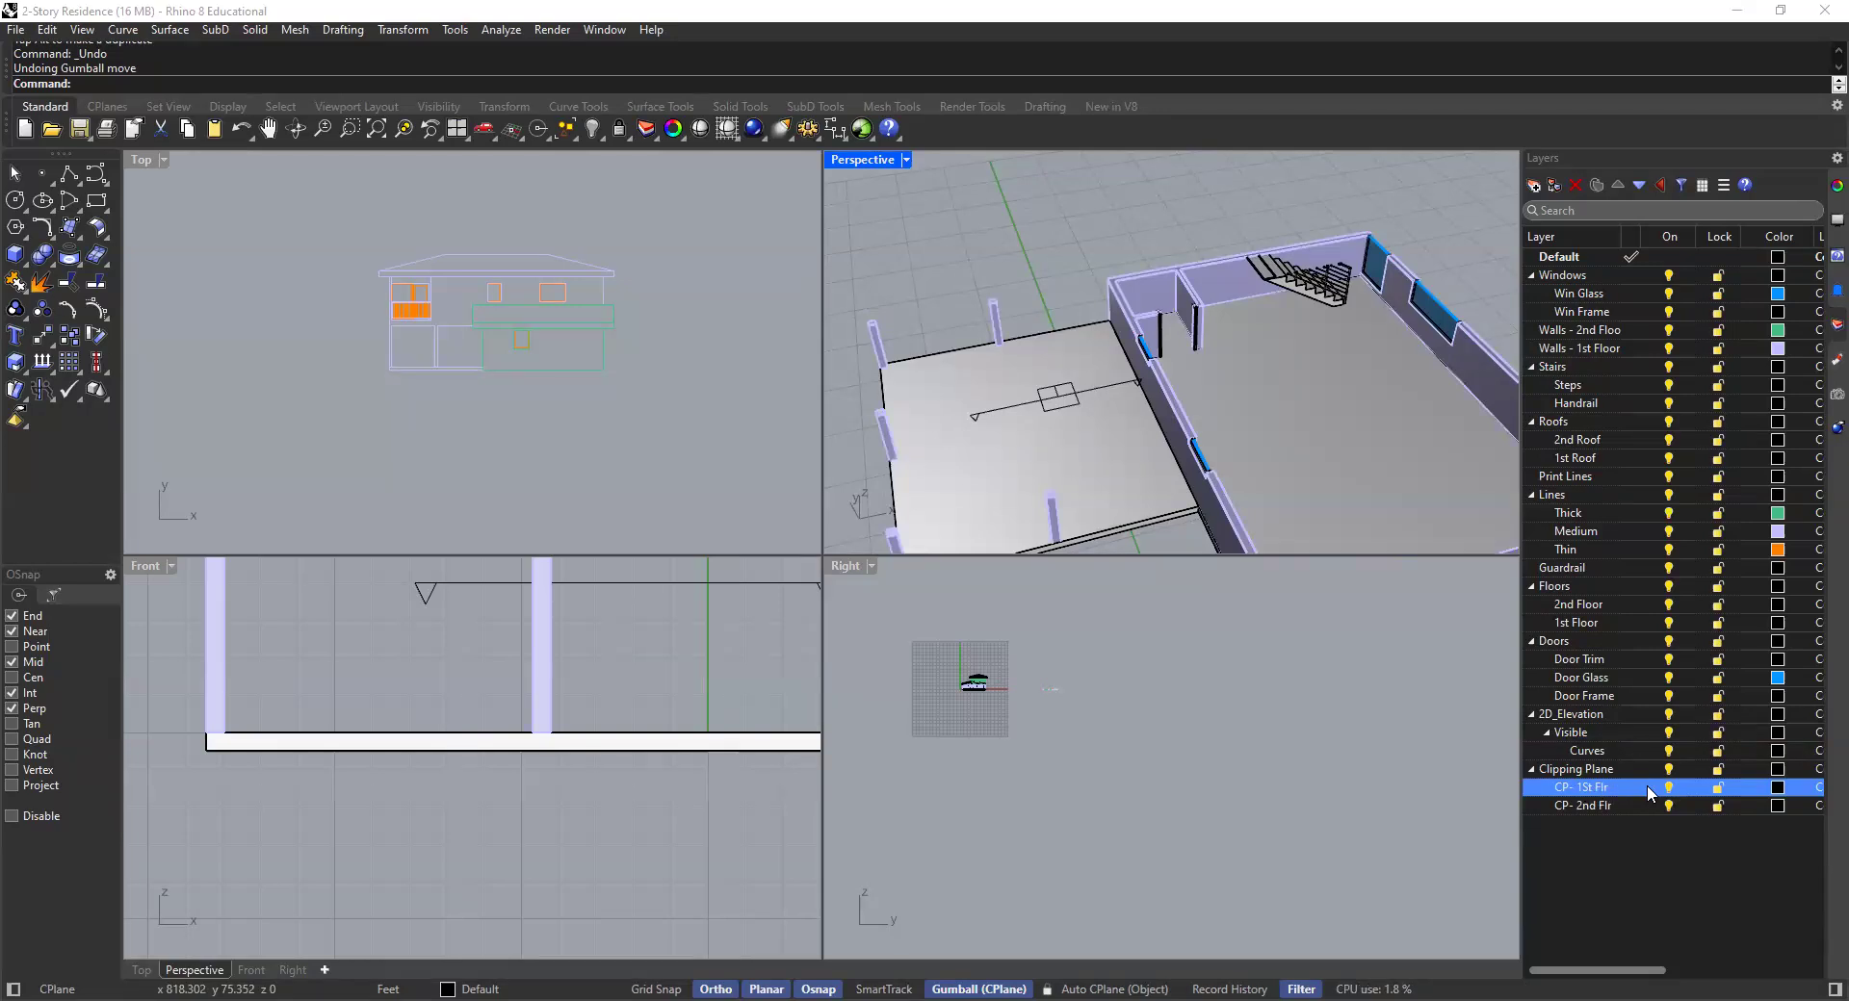
click(1669, 788)
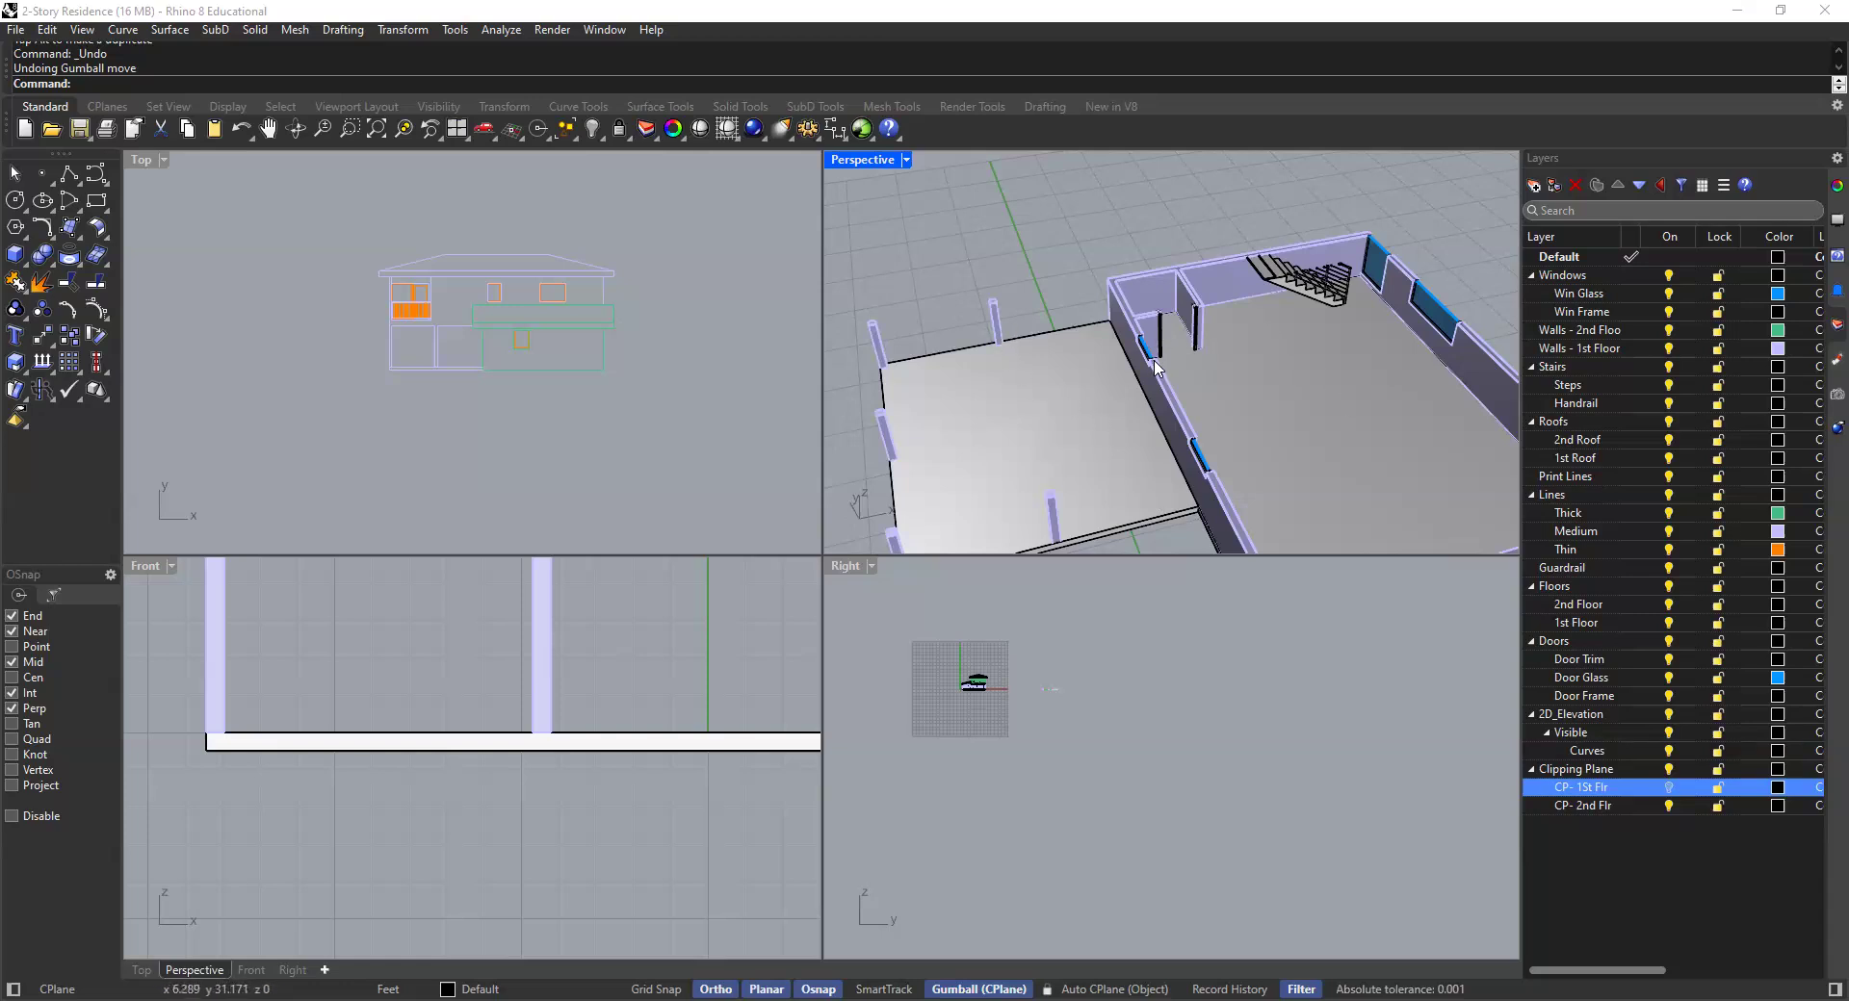
scroll(1154, 366, down, 2)
shift+right_drag(1147, 389, 1156, 345)
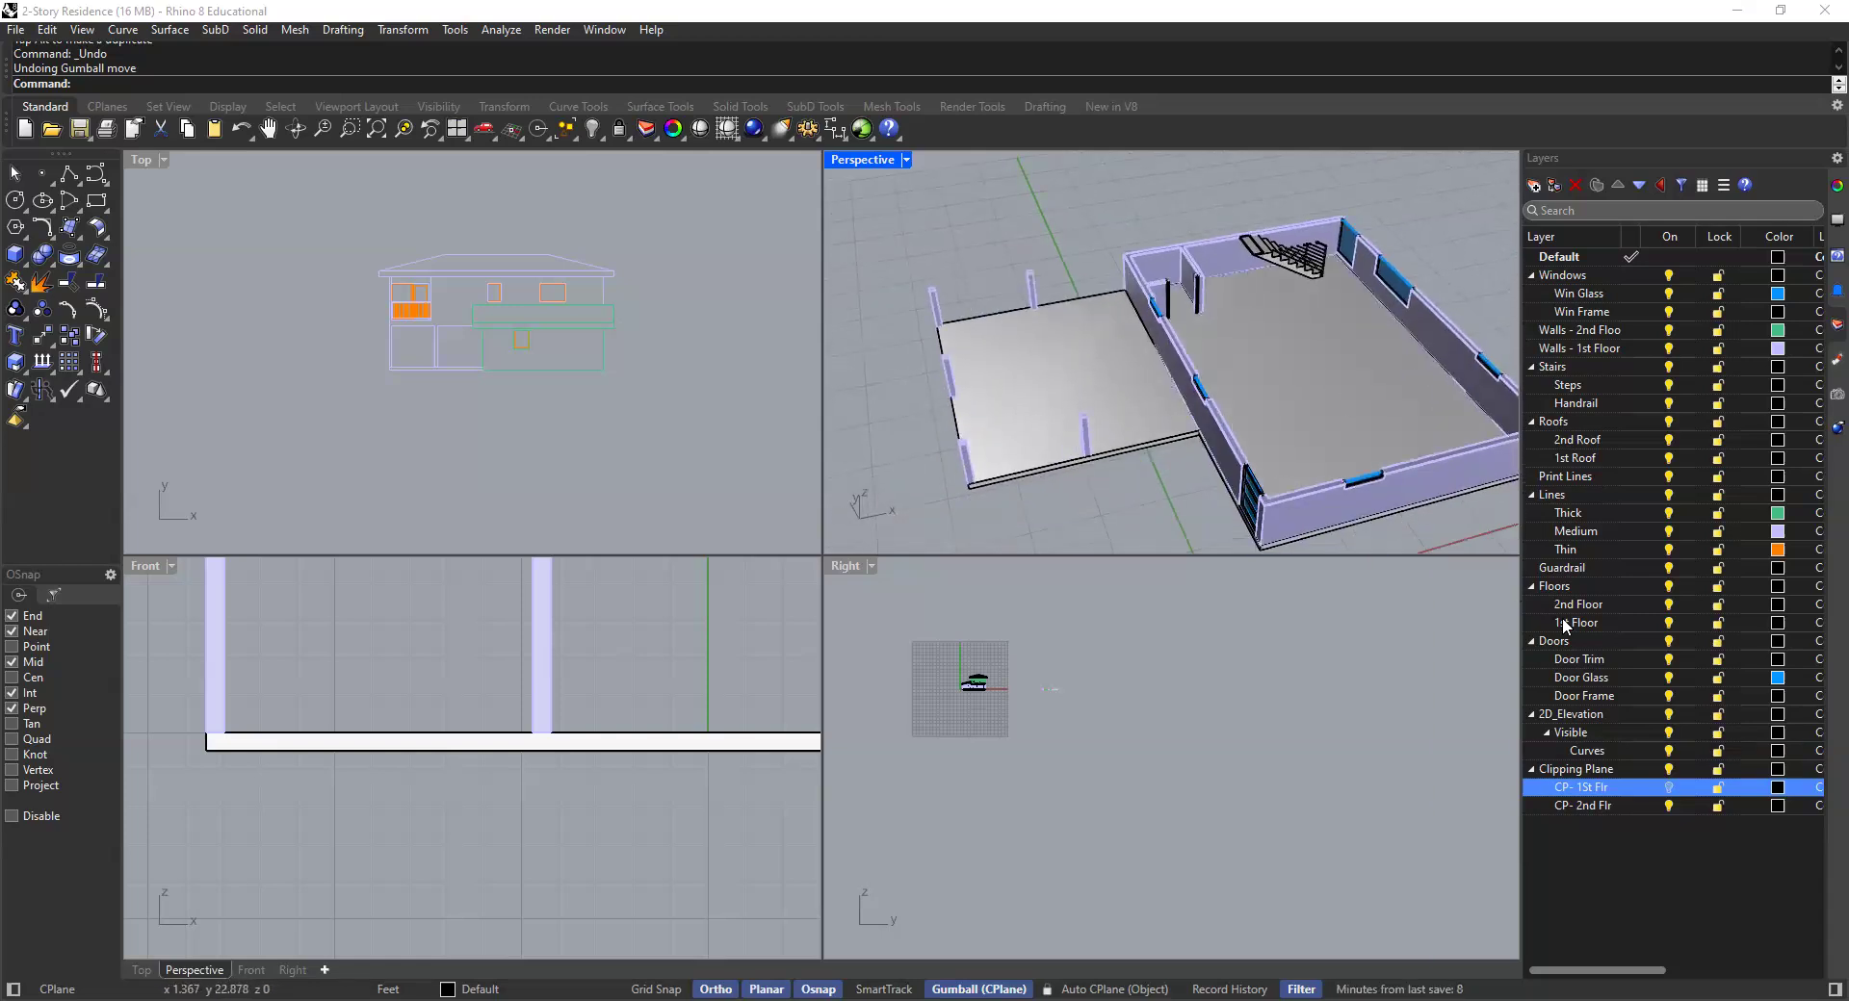
click(1669, 788)
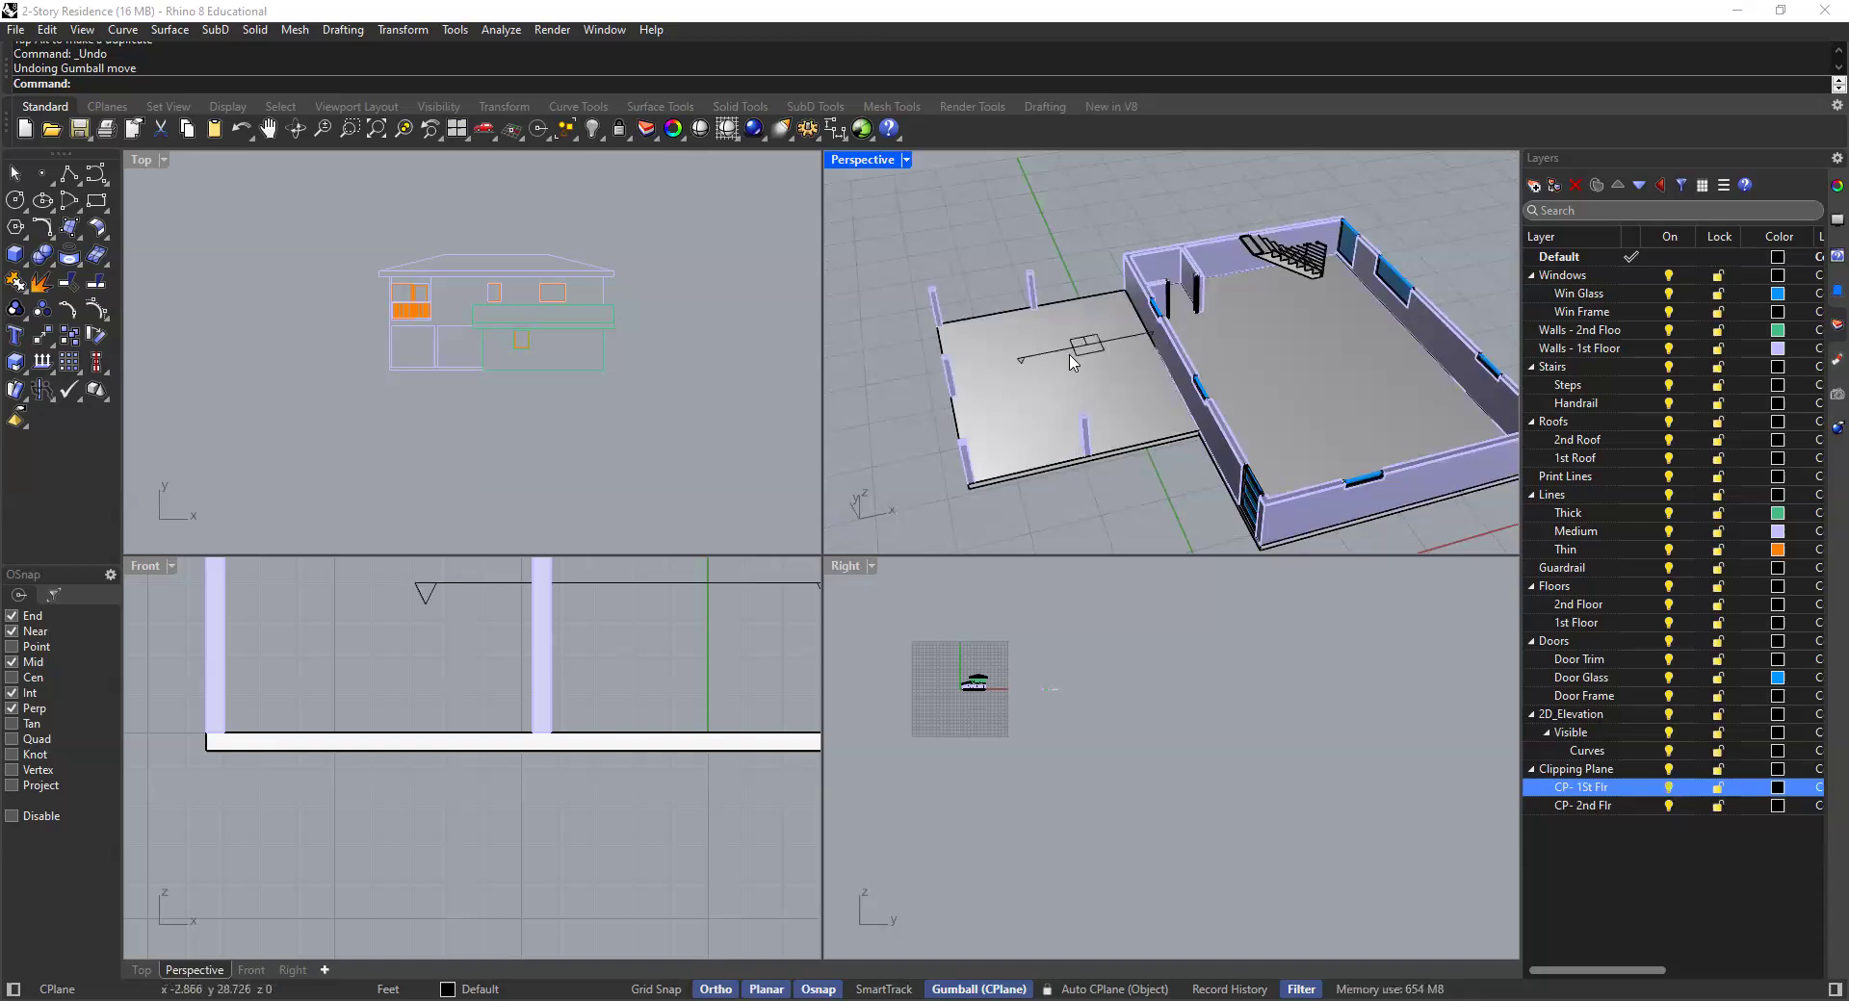
click(1085, 346)
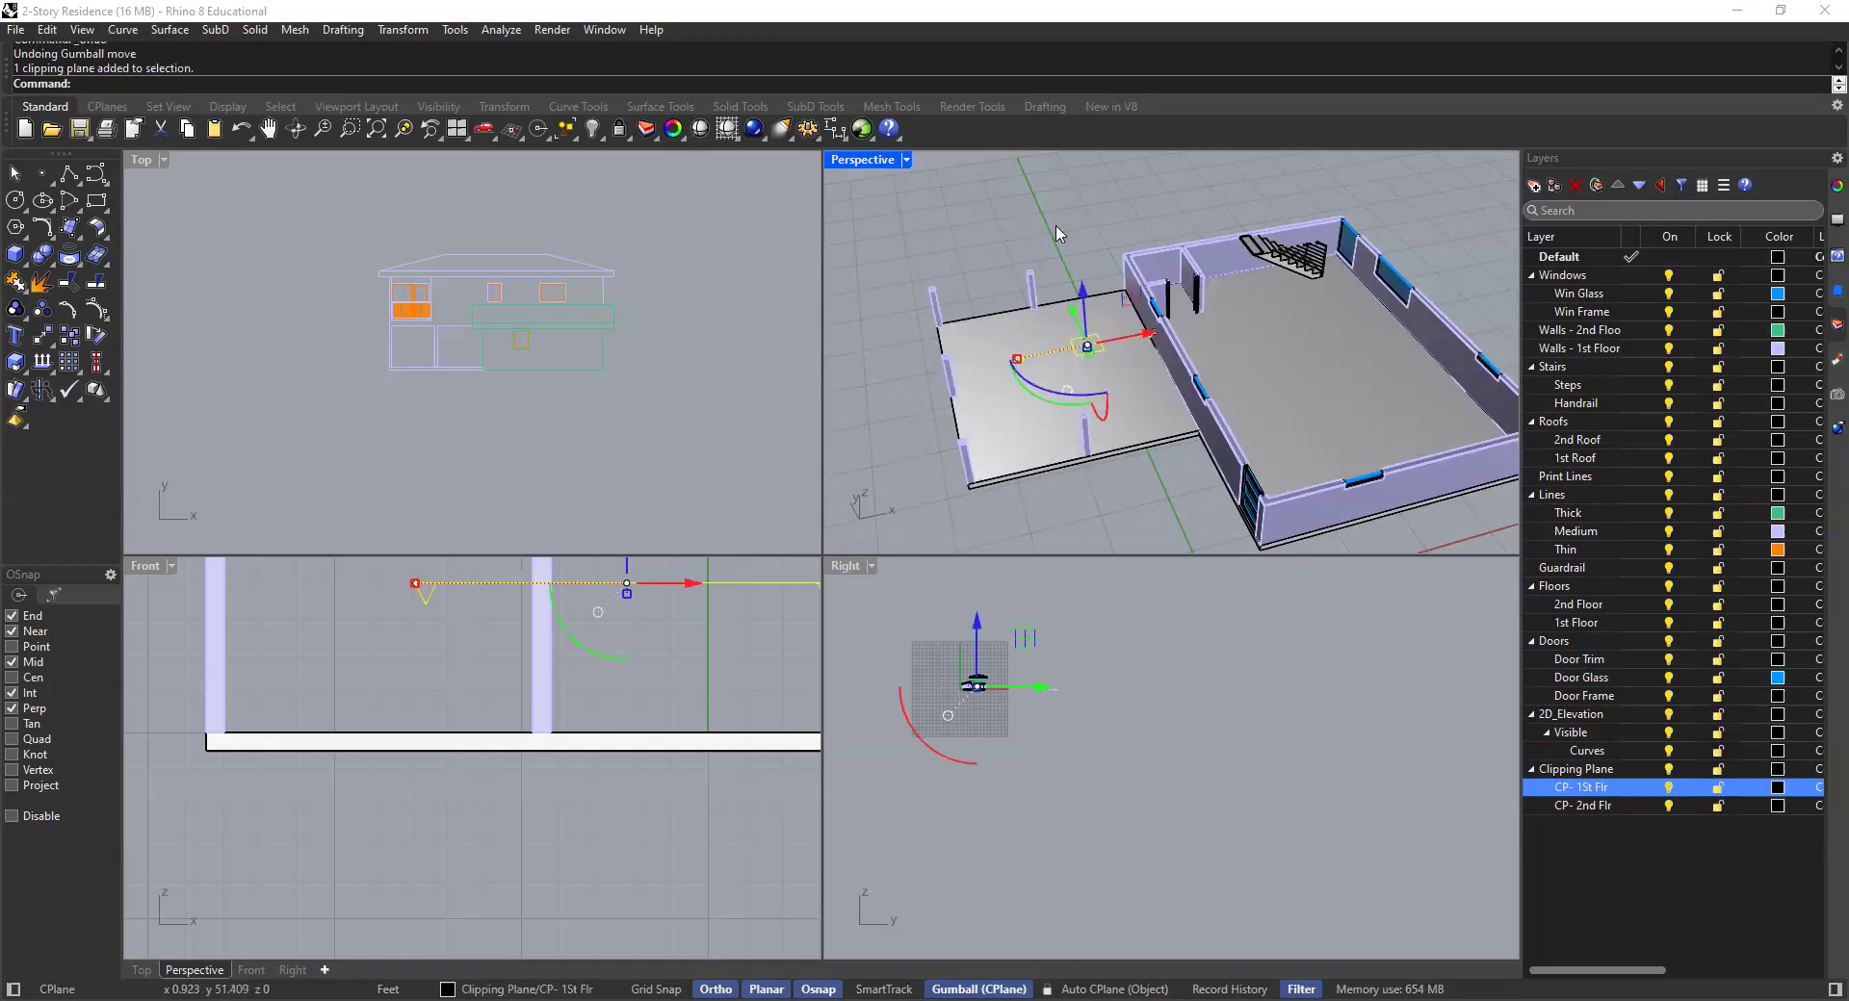
click(1110, 353)
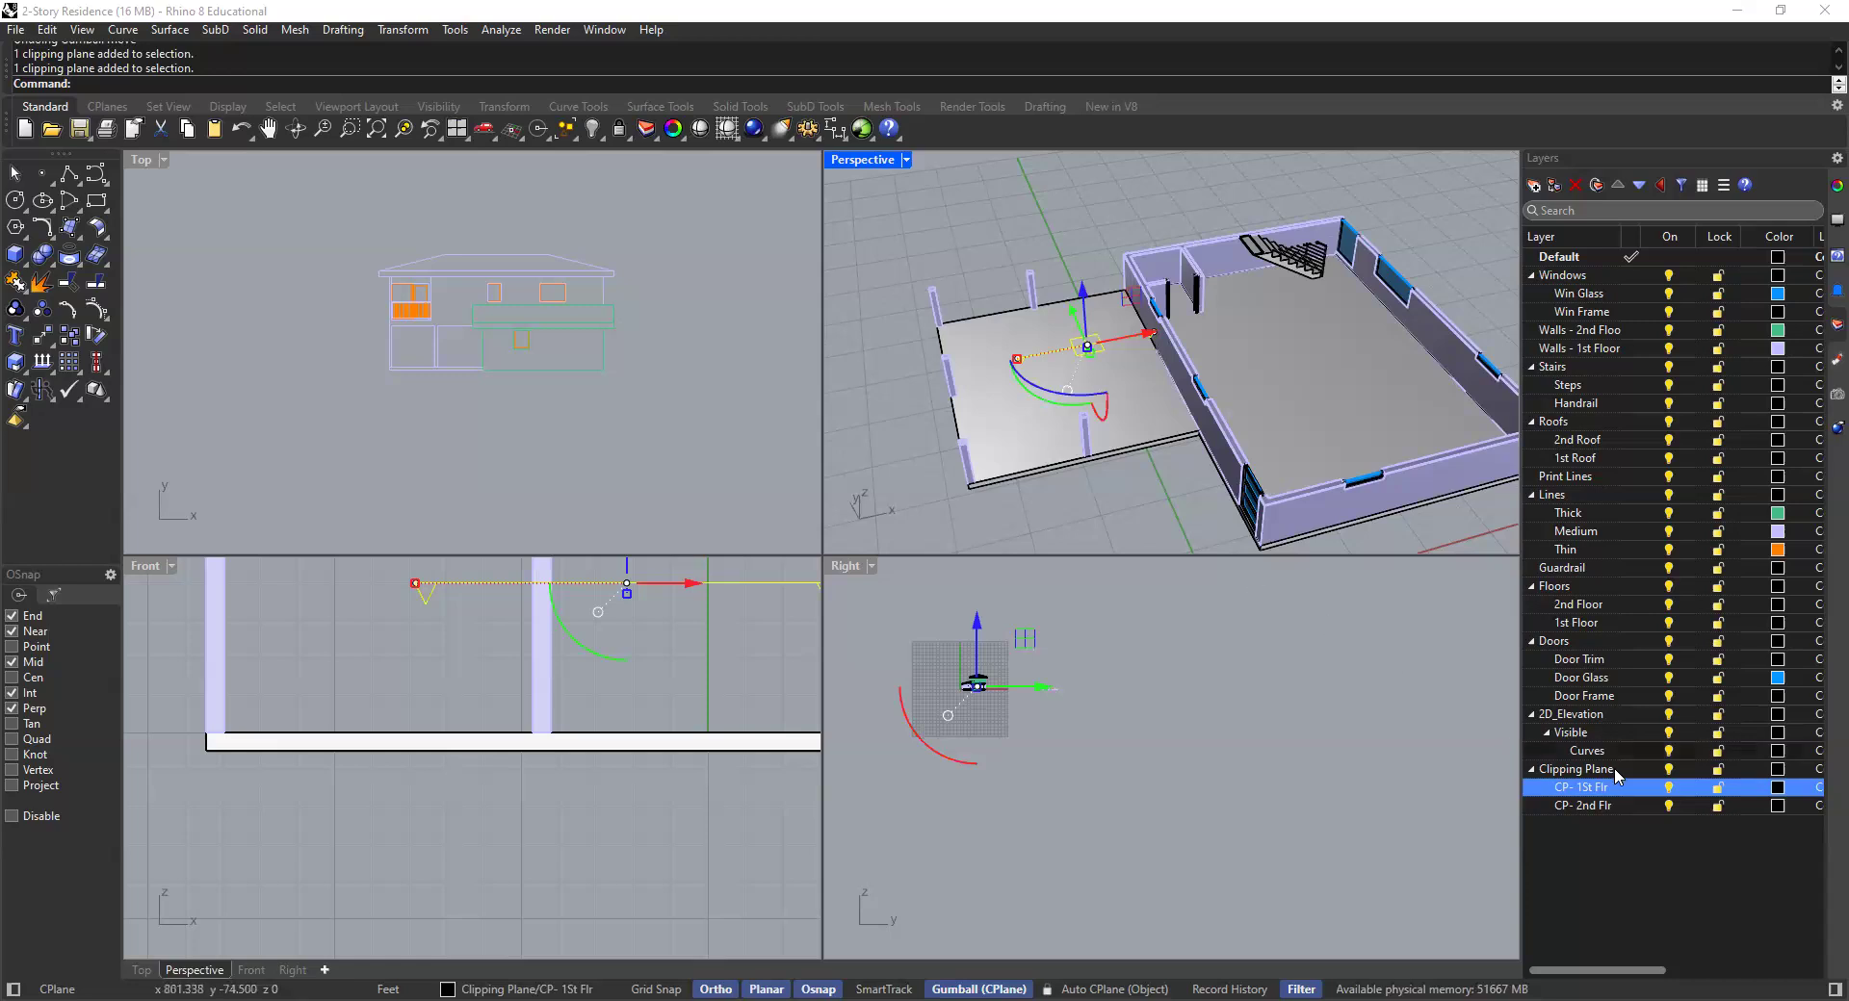
click(1669, 788)
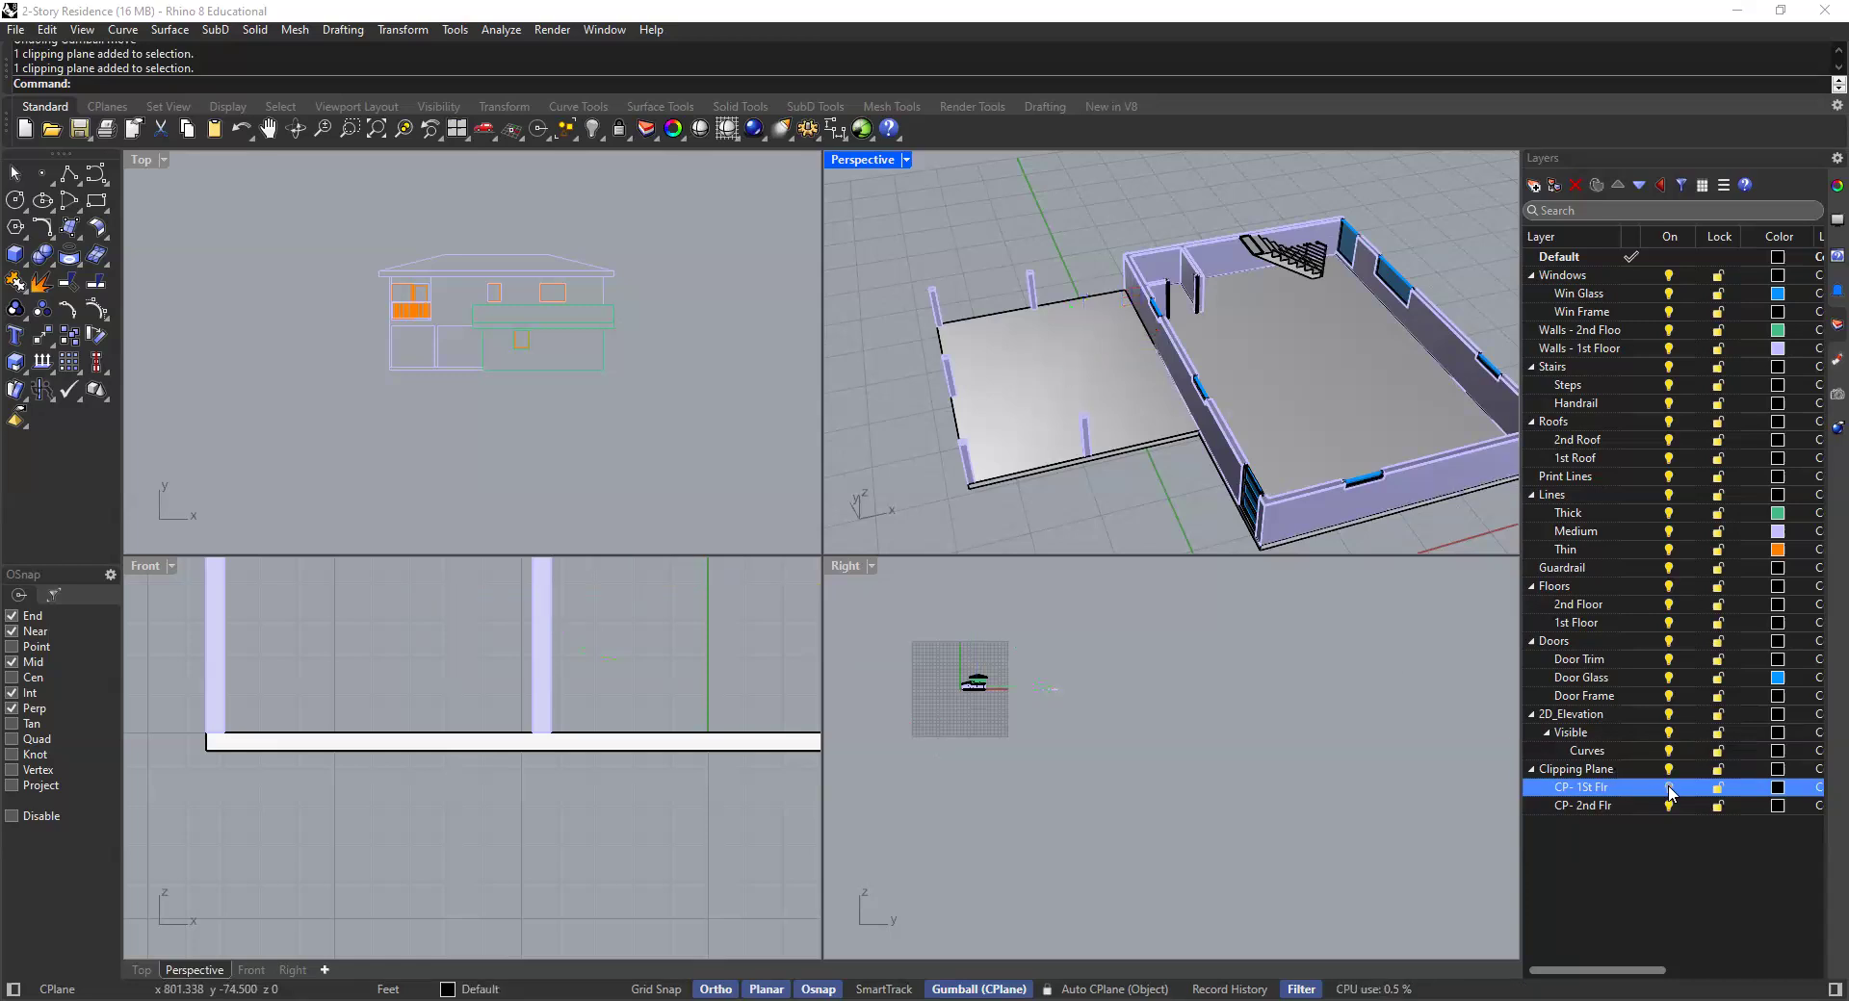
click(1669, 787)
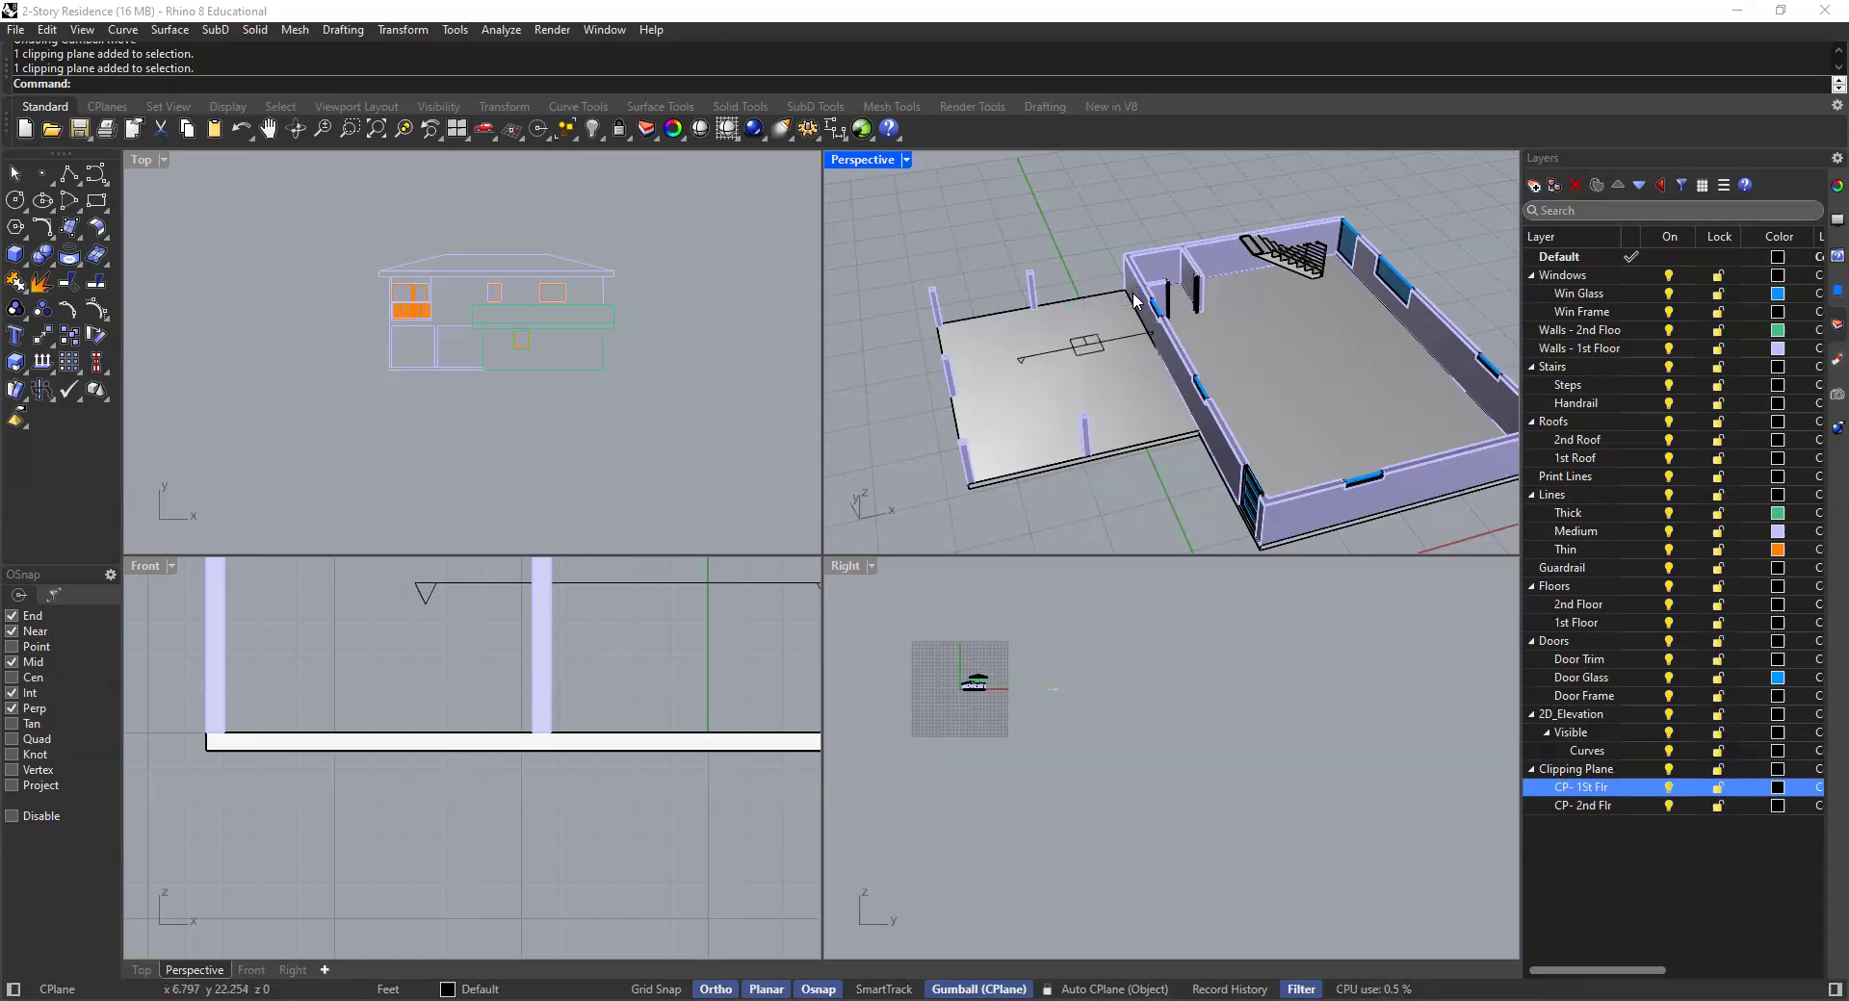
Disable the first-floor clipping plane in the perspective view with the DisableClippingPlane command
shift+right_drag(1116, 348, 1140, 364)
click(1113, 368)
key(Escape)
click(1115, 364)
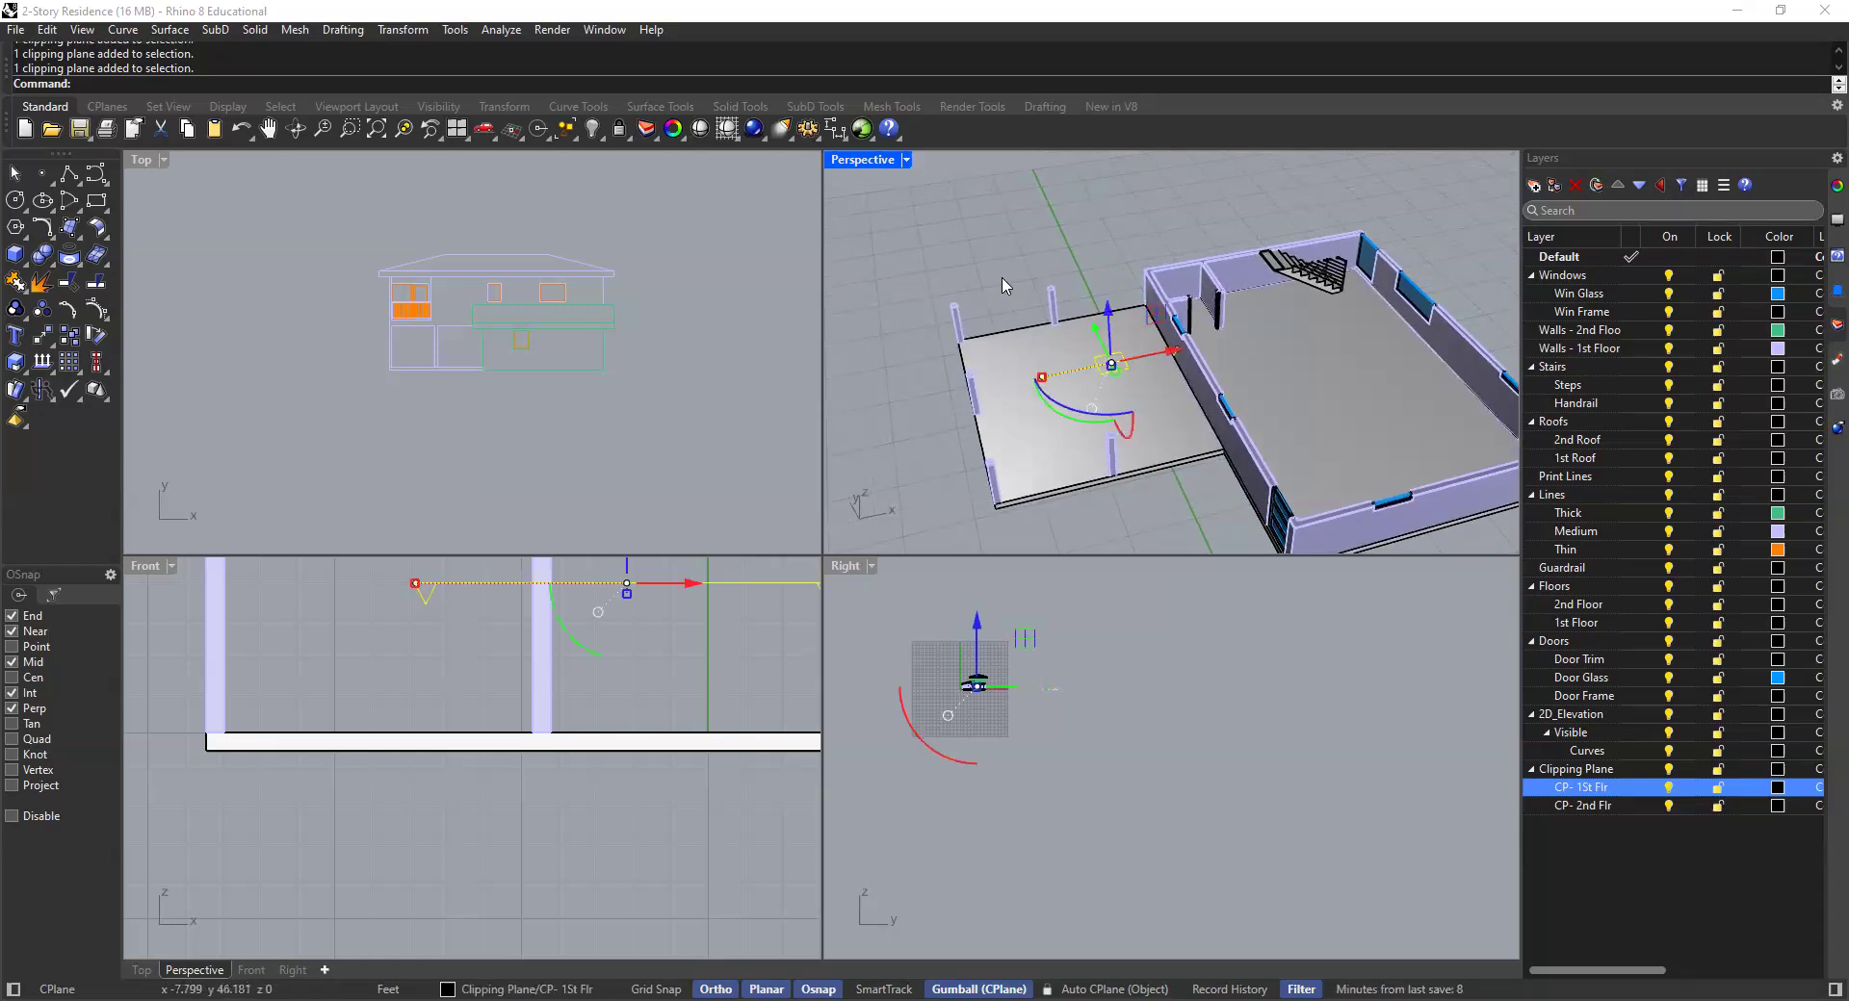
text(DisableClippingPlane)
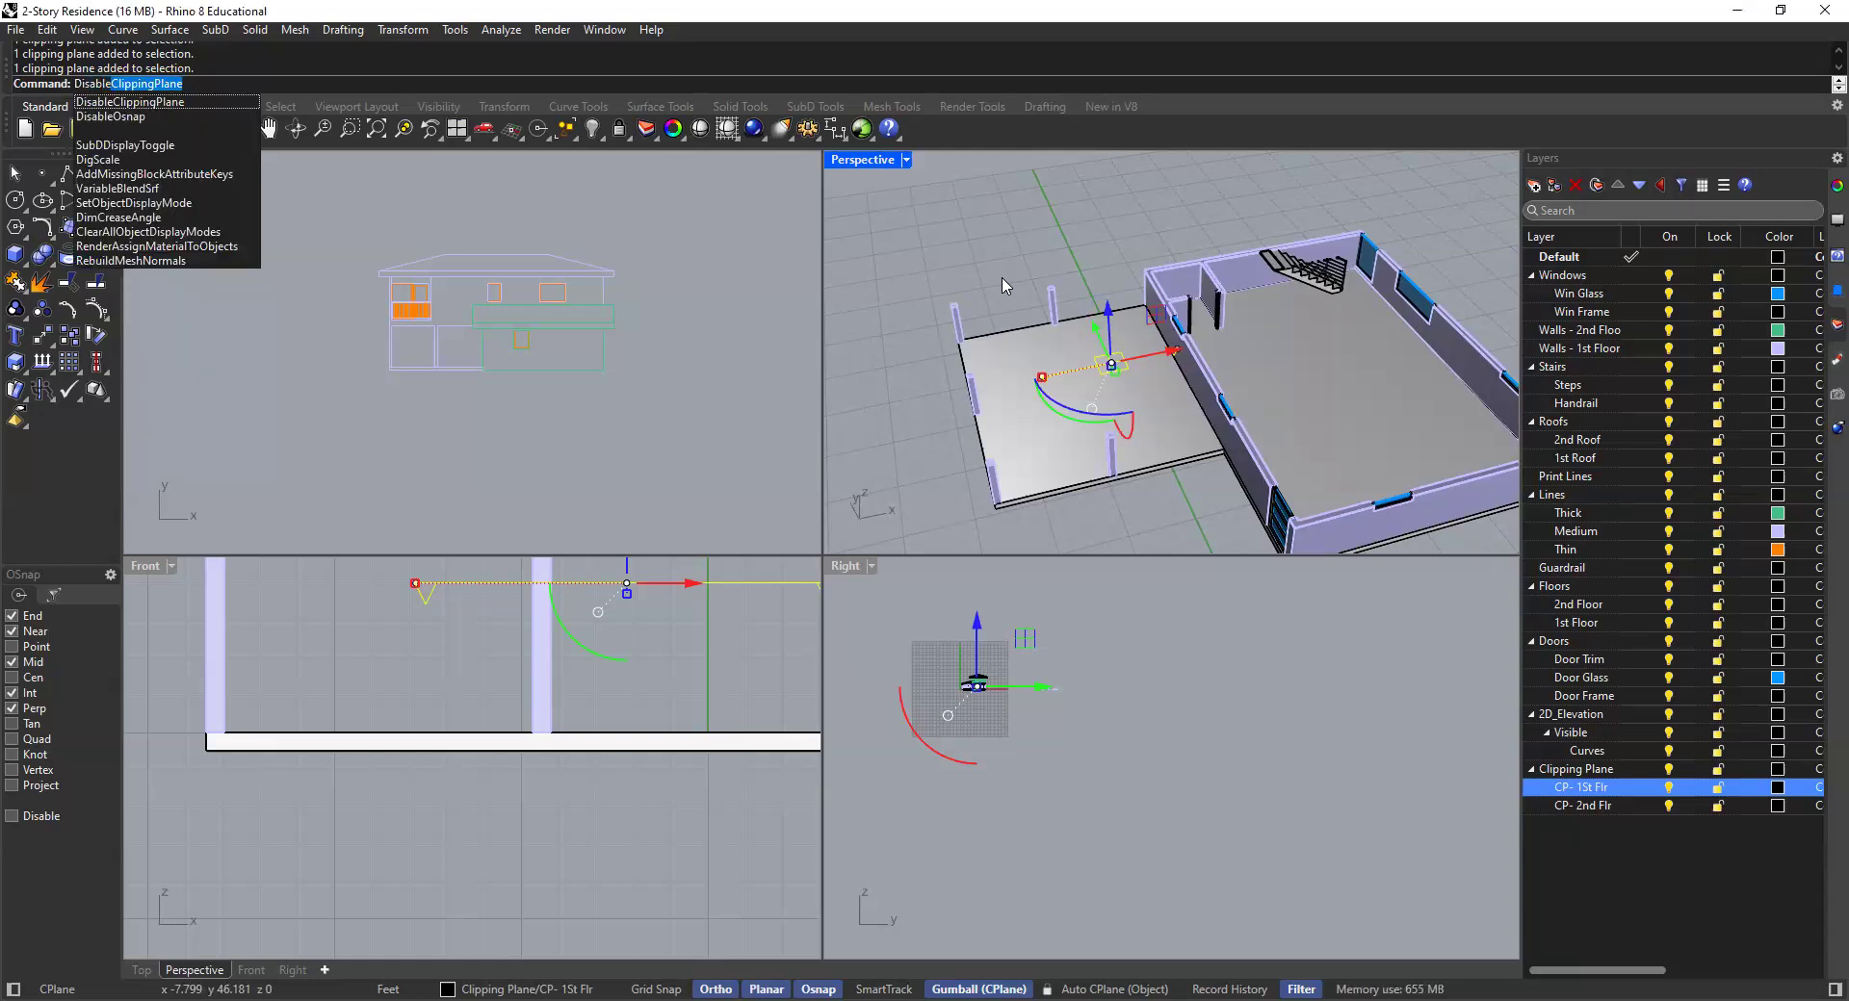
key(Return)
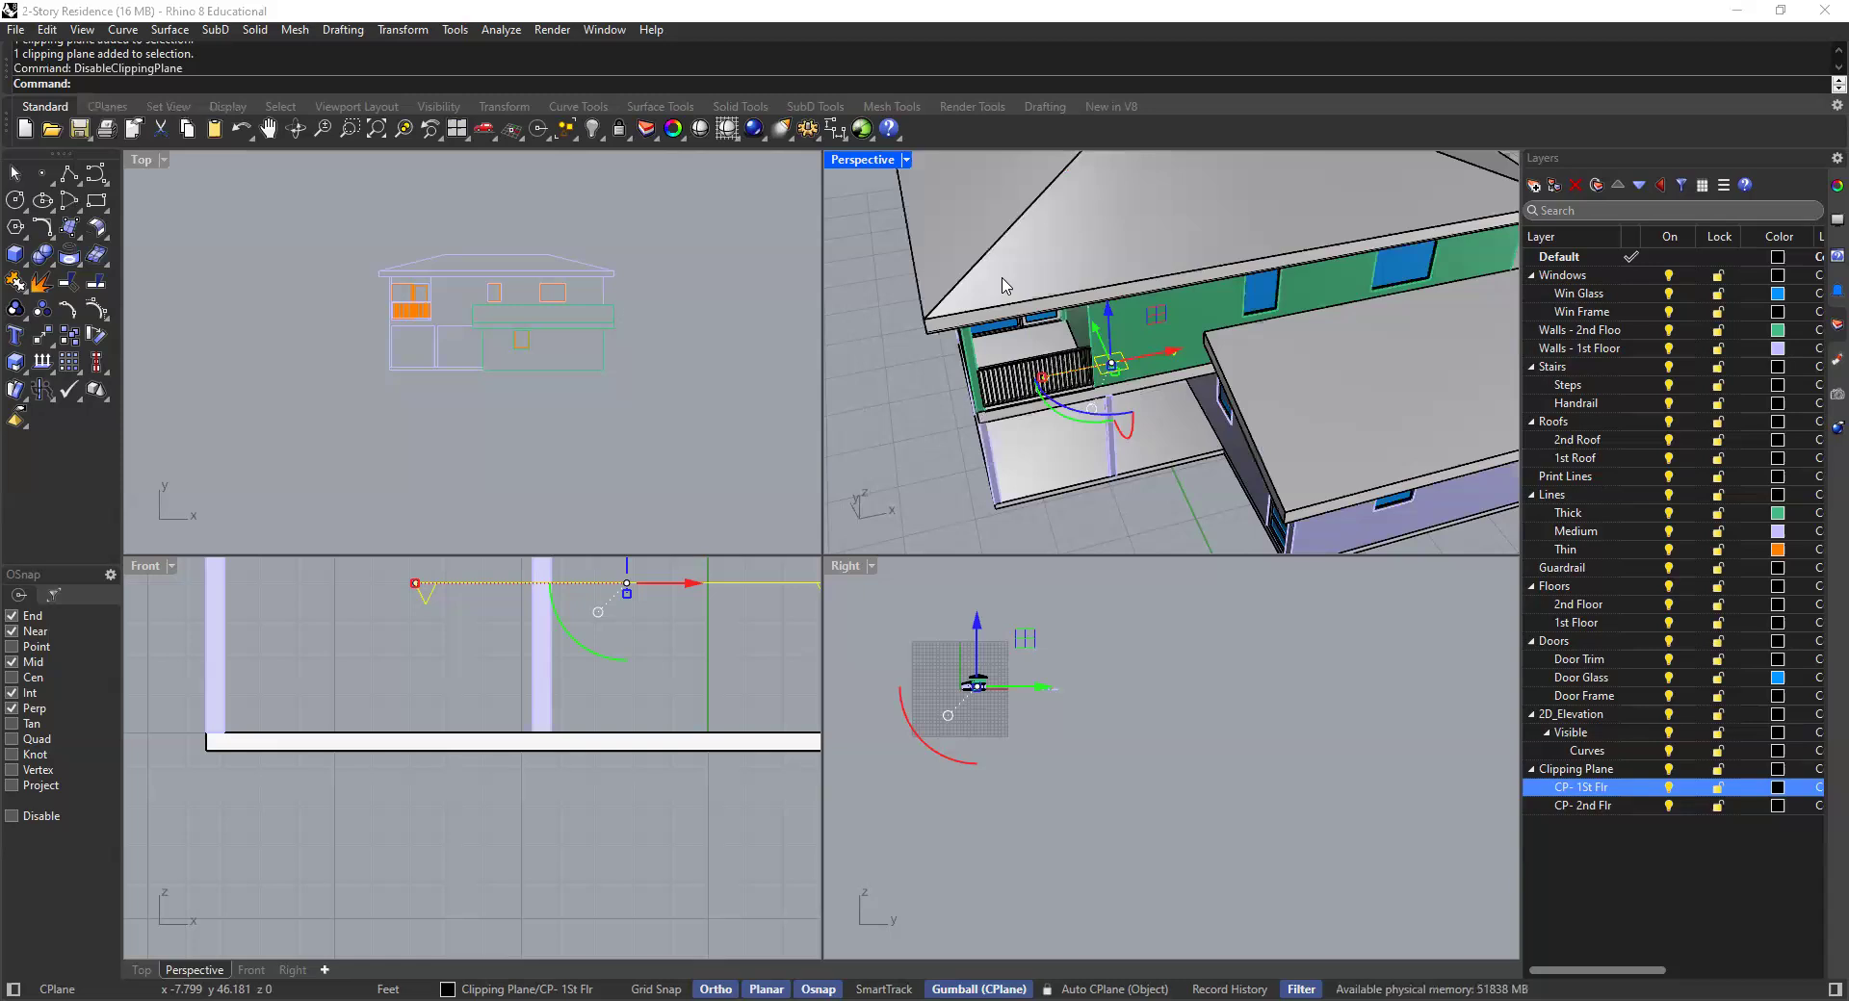
key(Escape)
Select the clipping plane beneath the balcony and reactivate its cut with the EnableClippingPlane command
right_drag(1091, 381, 1204, 334)
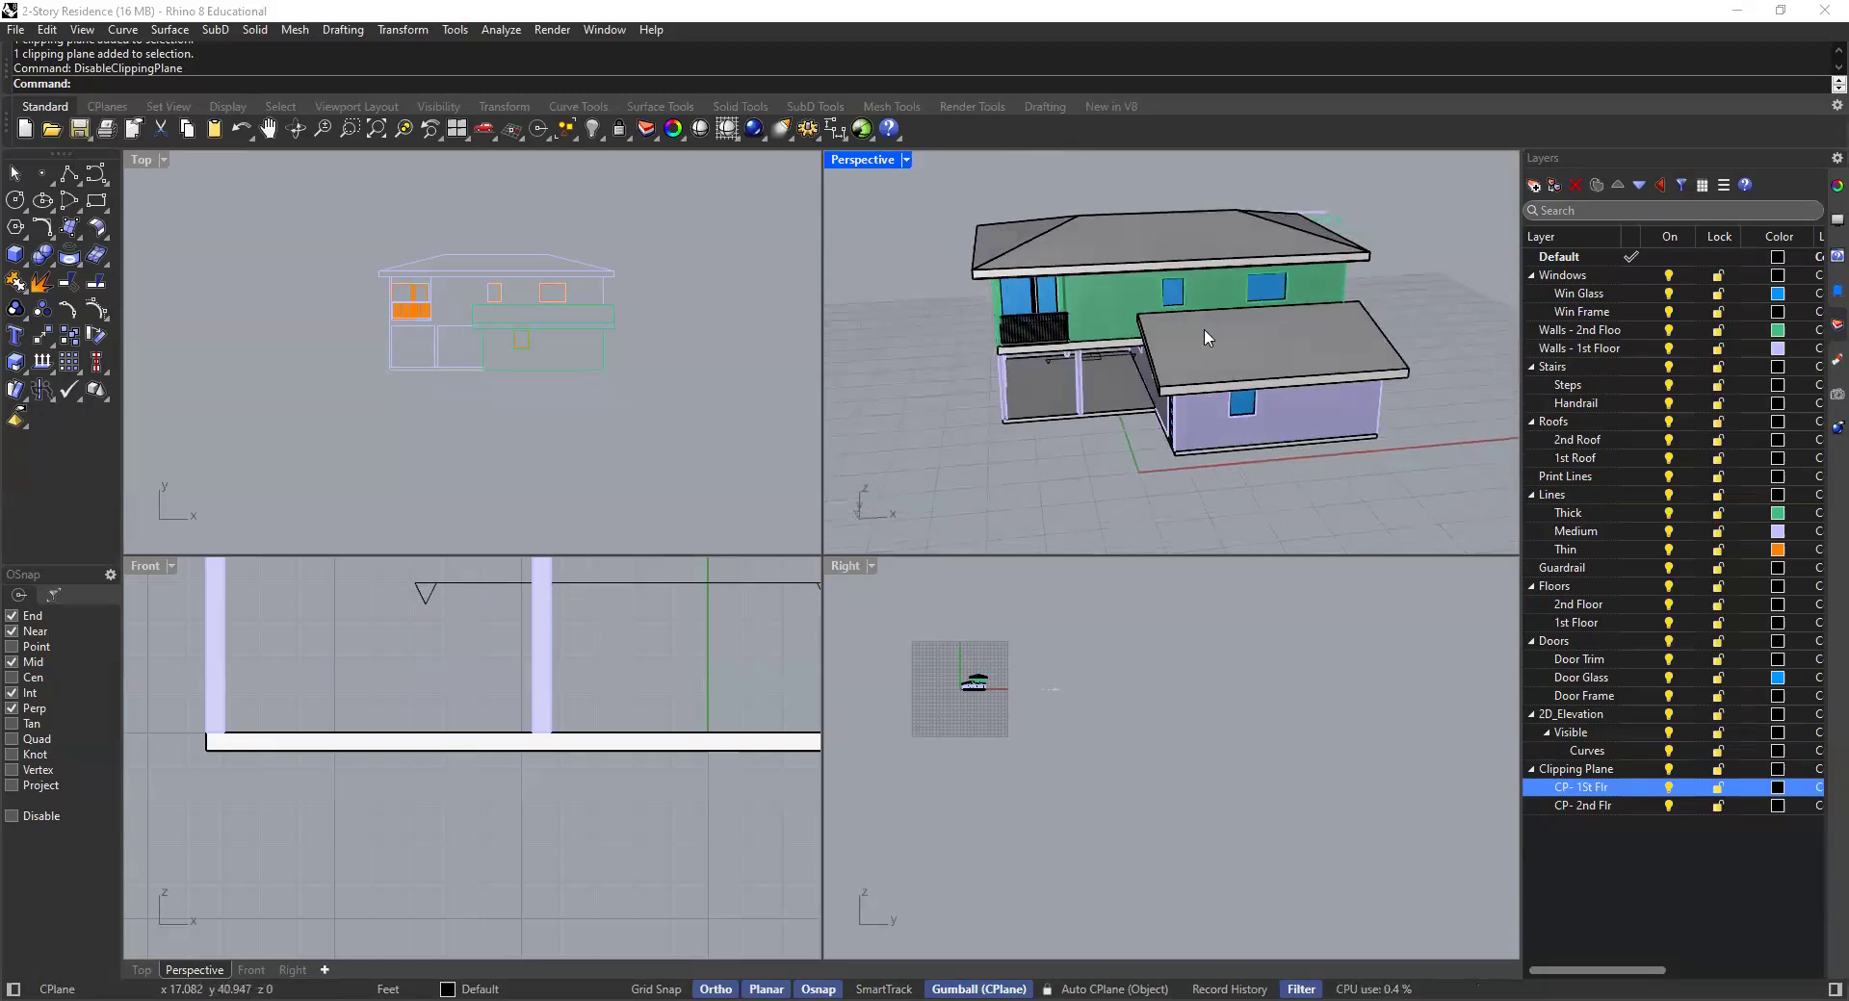
scroll(1092, 350, up, 8)
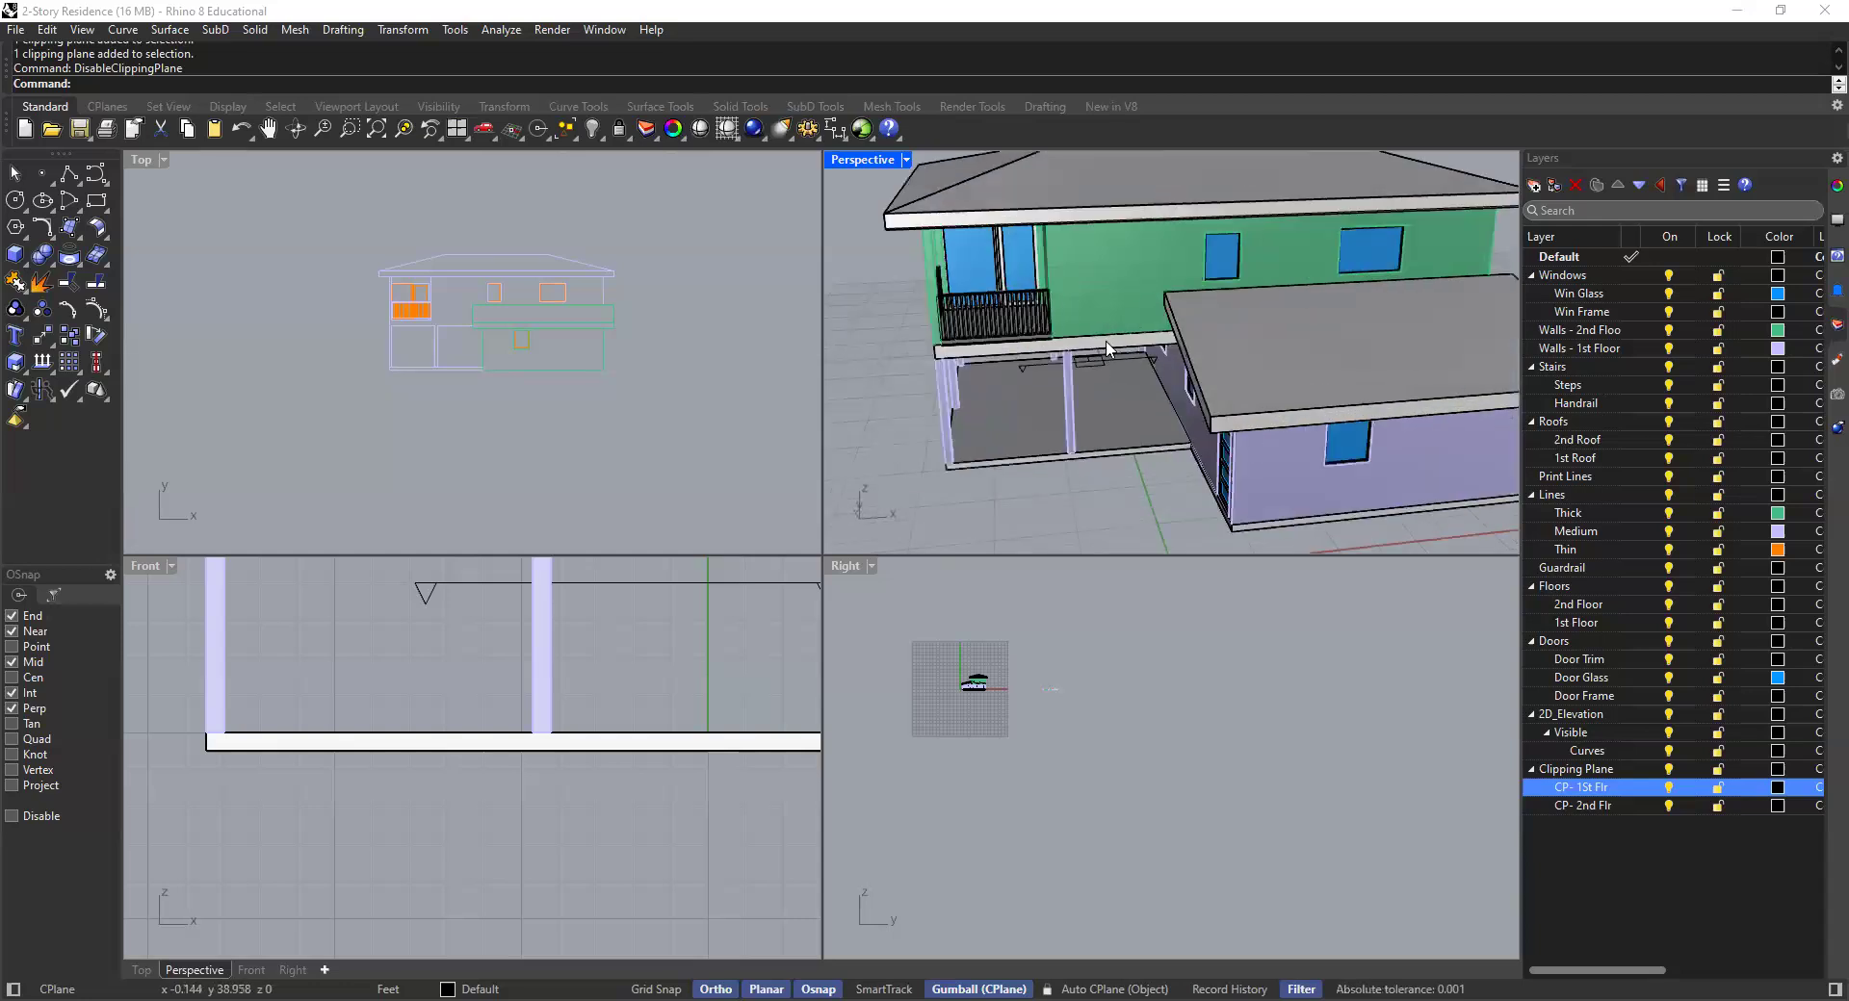
scroll(1106, 356, up, 3)
click(1108, 361)
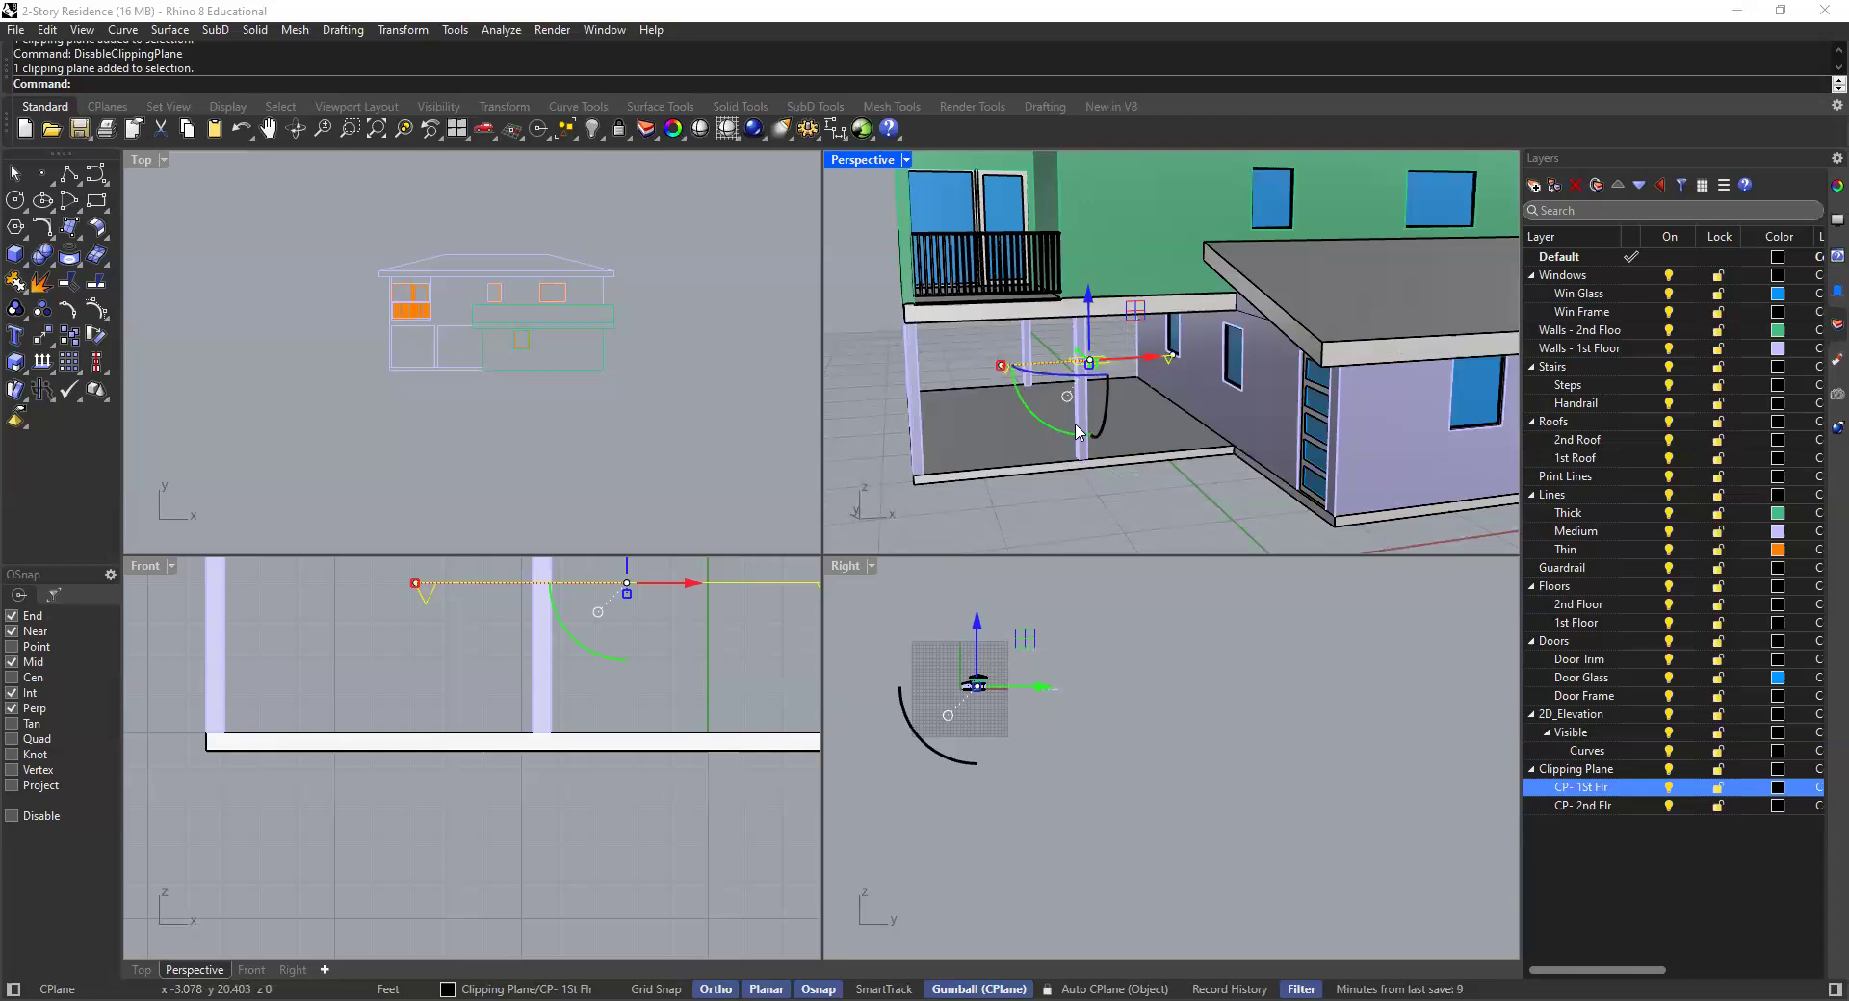
text(EnableClippingPlane)
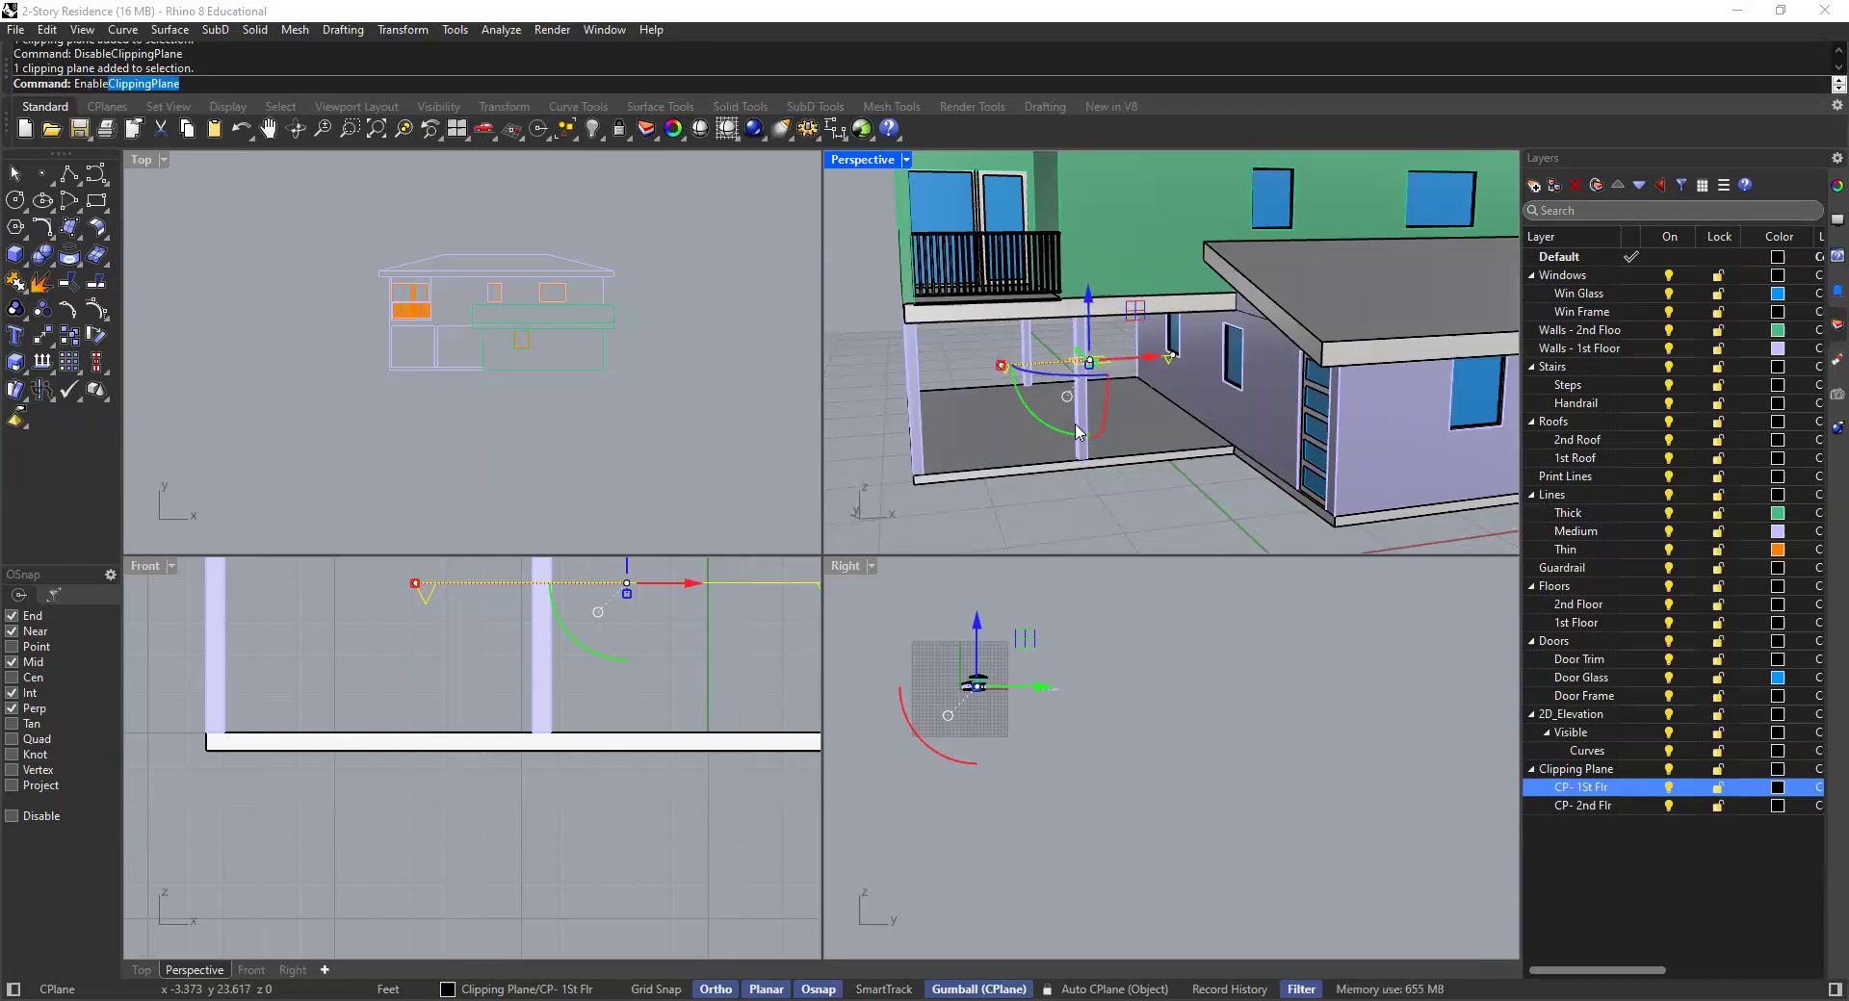
key(Return)
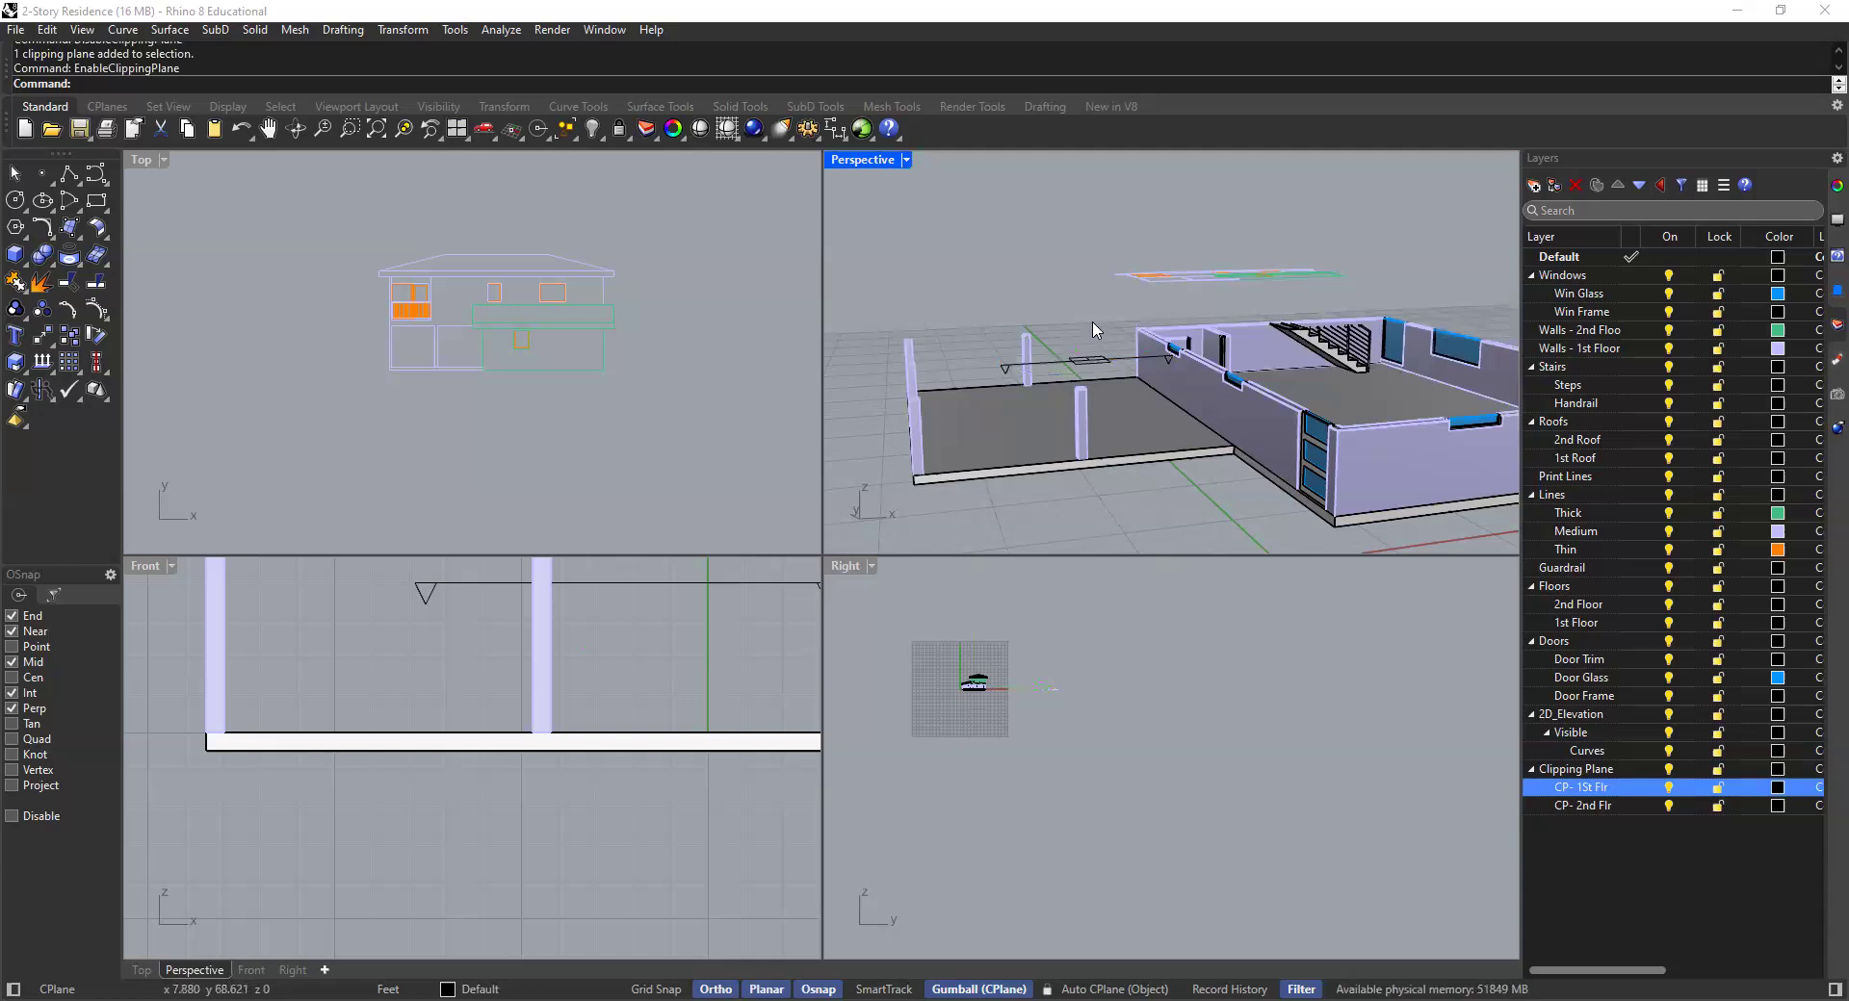
Reselect the clipping plane over the porch and switch its cut off with the DisableClippingPlane command
right_drag(1089, 348, 1085, 310)
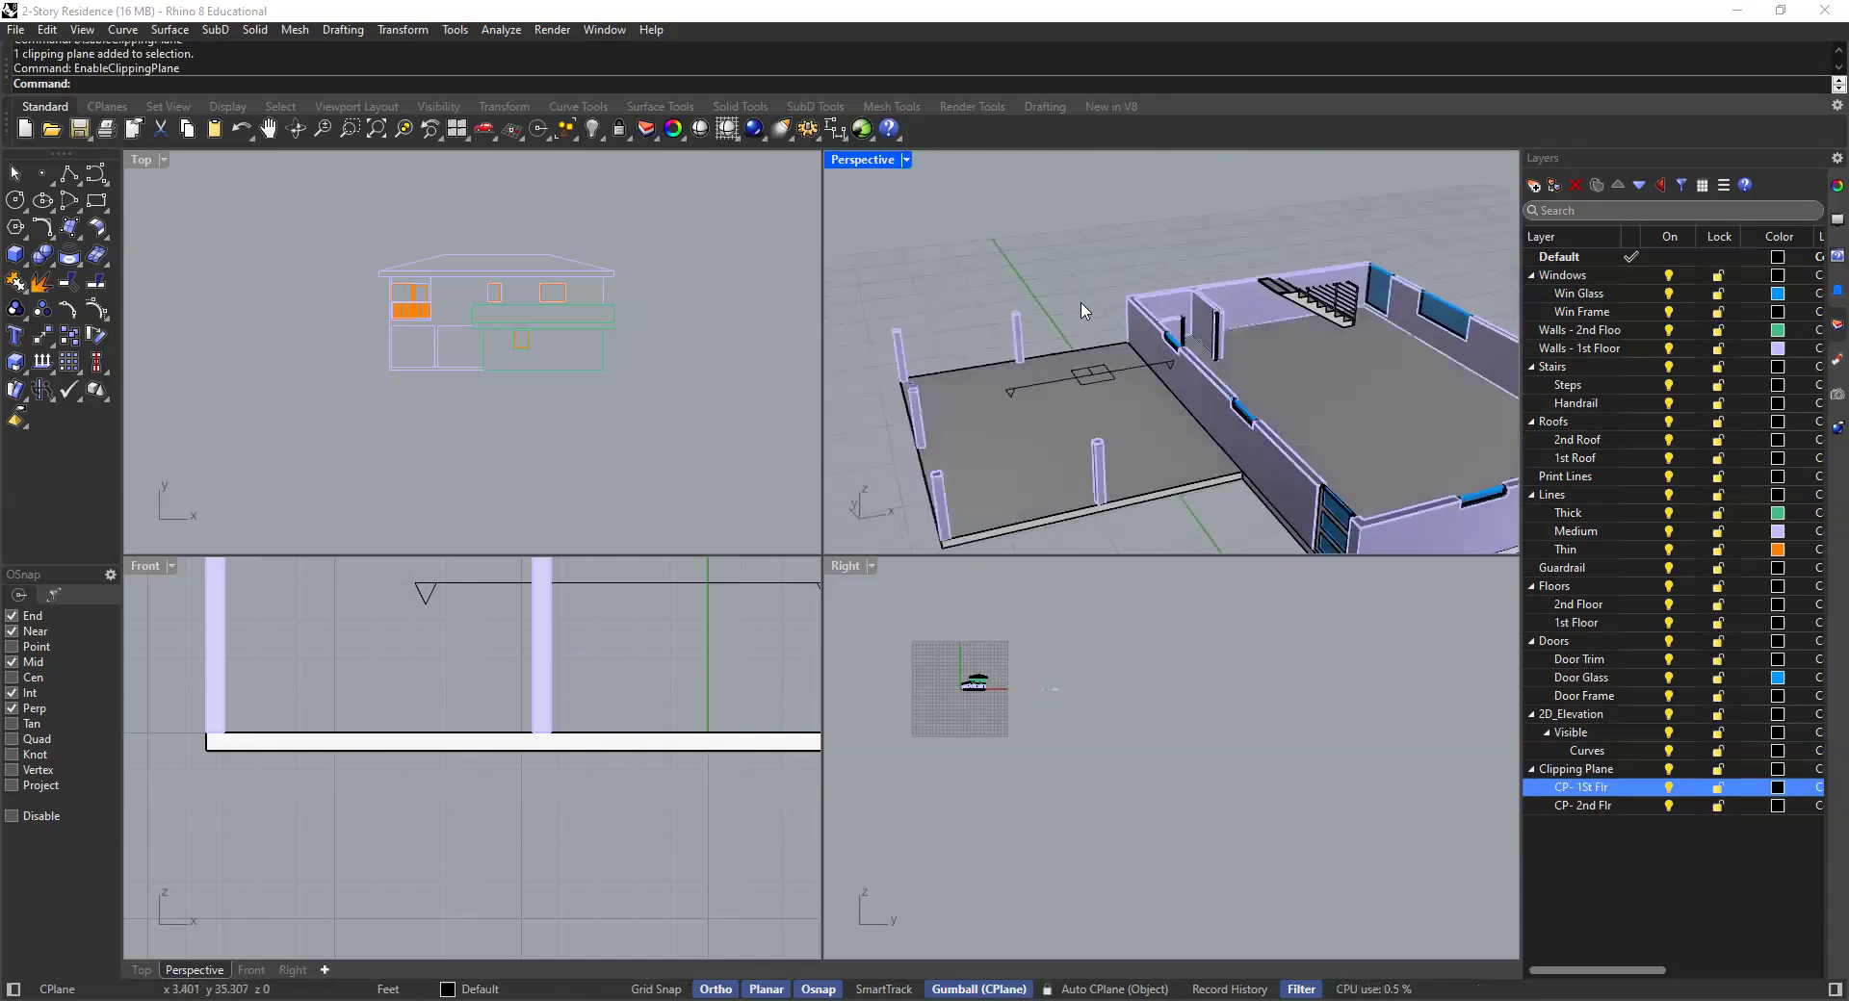
click(1113, 373)
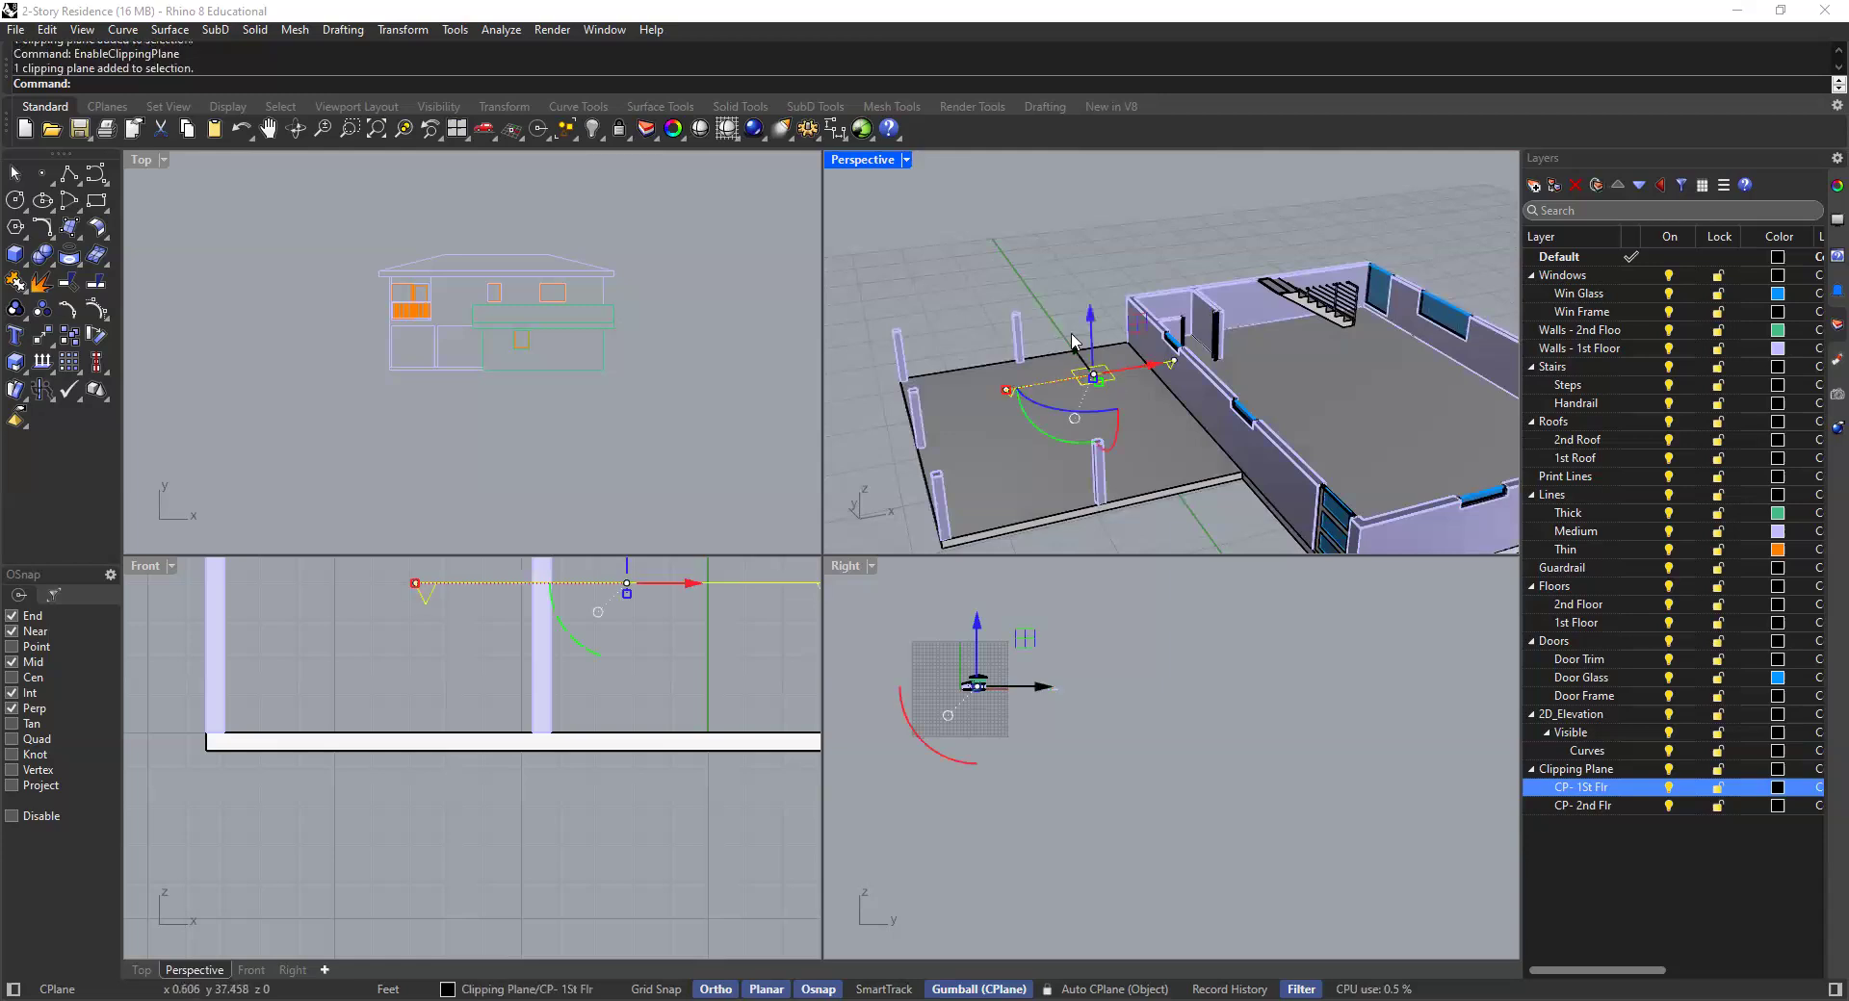
text(Disab)
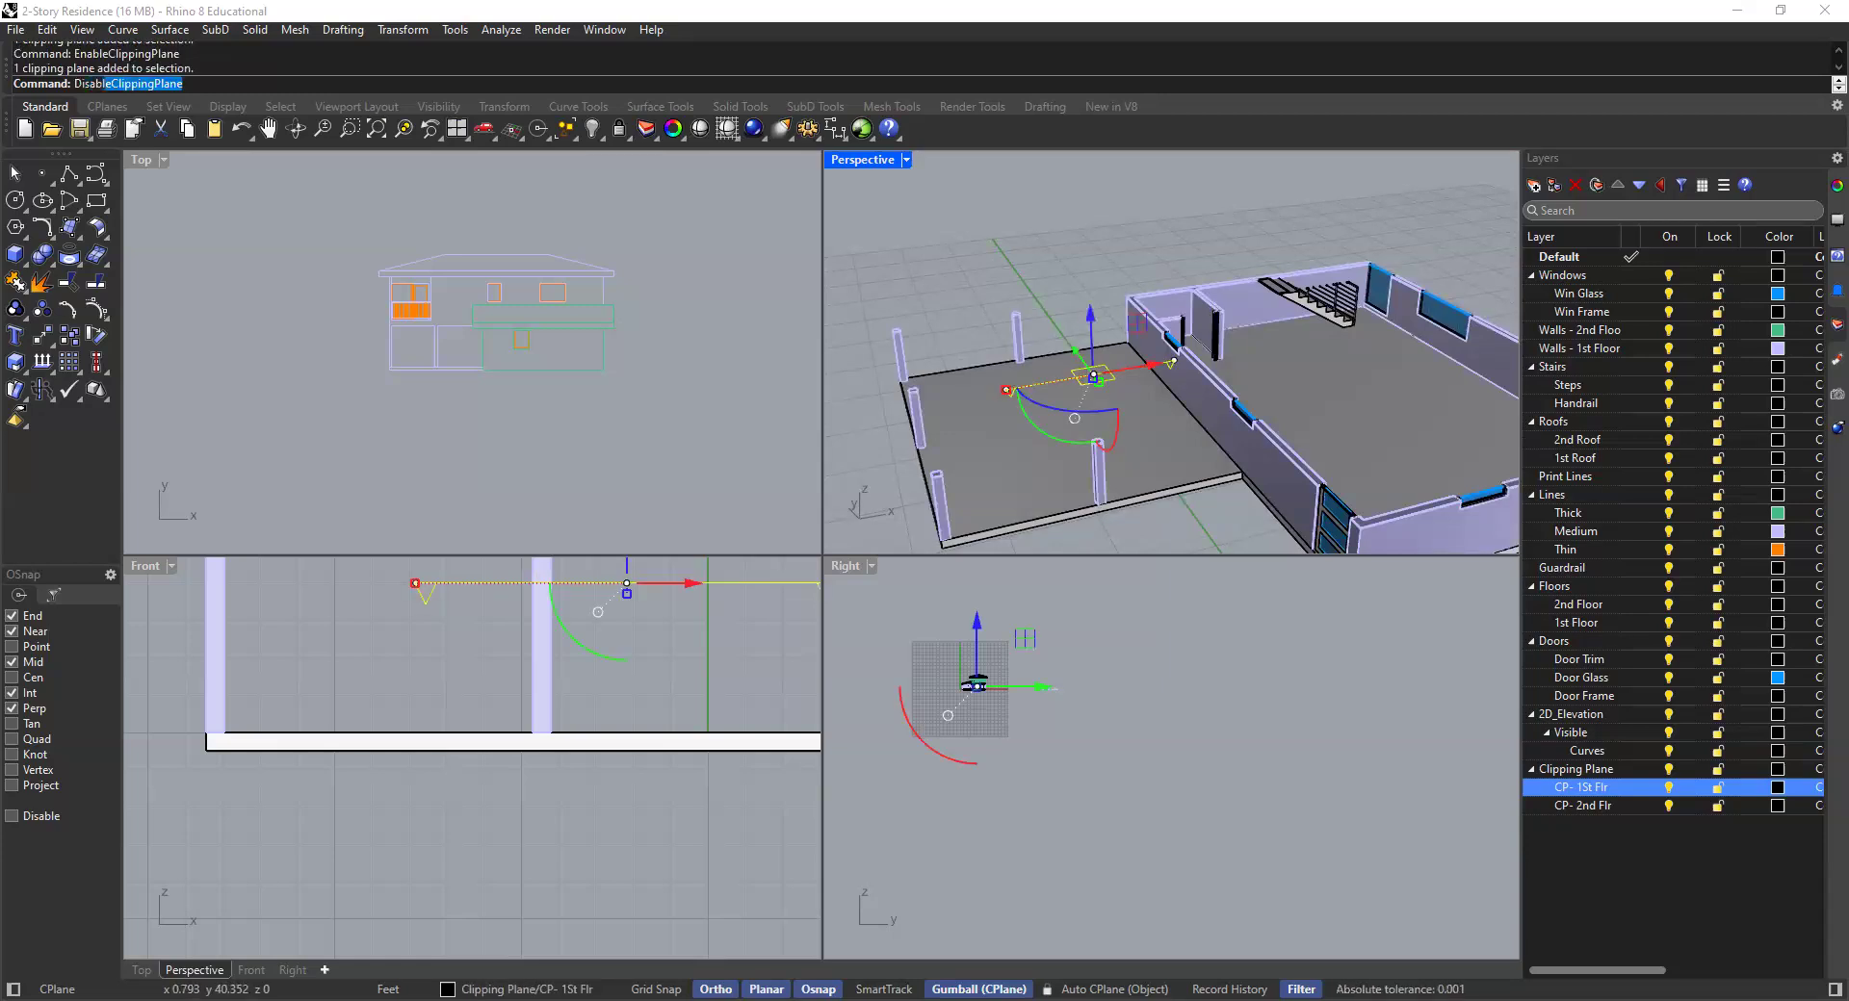
key(Return)
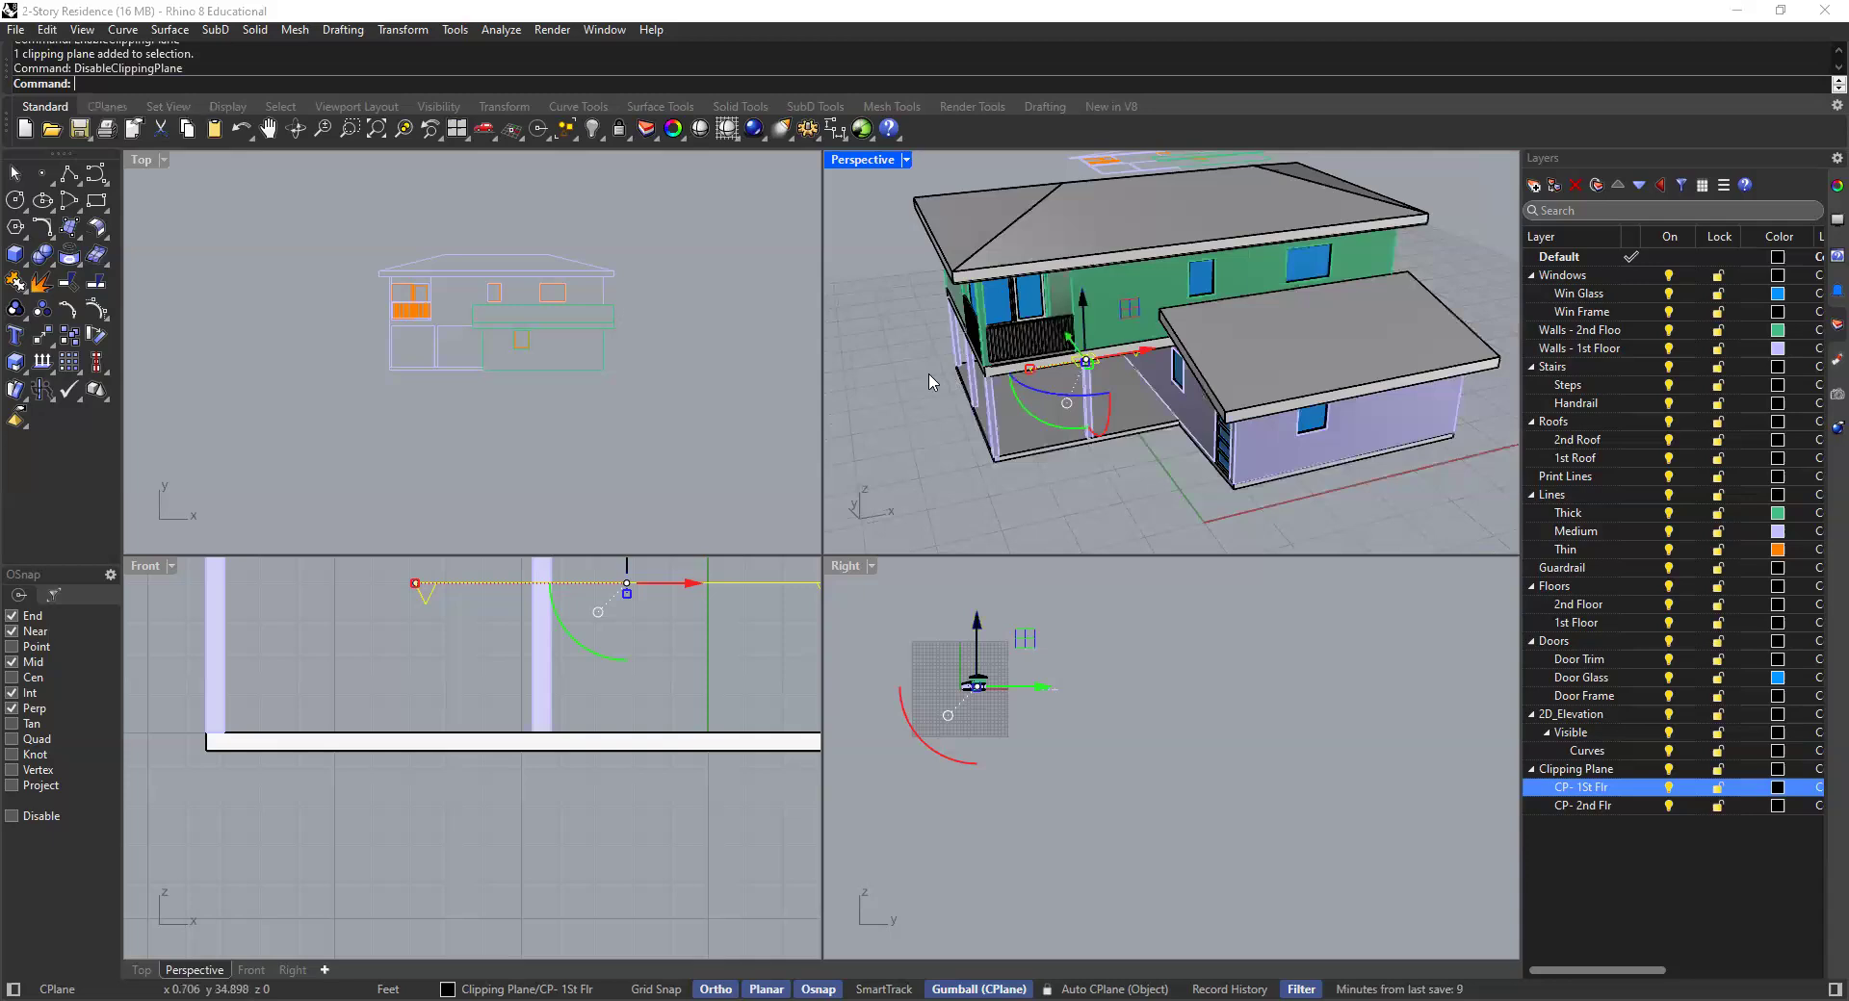
Create a new clipping plane over the porch slab in the perspective view with the ClippingPlane command
text(ClippingPlane)
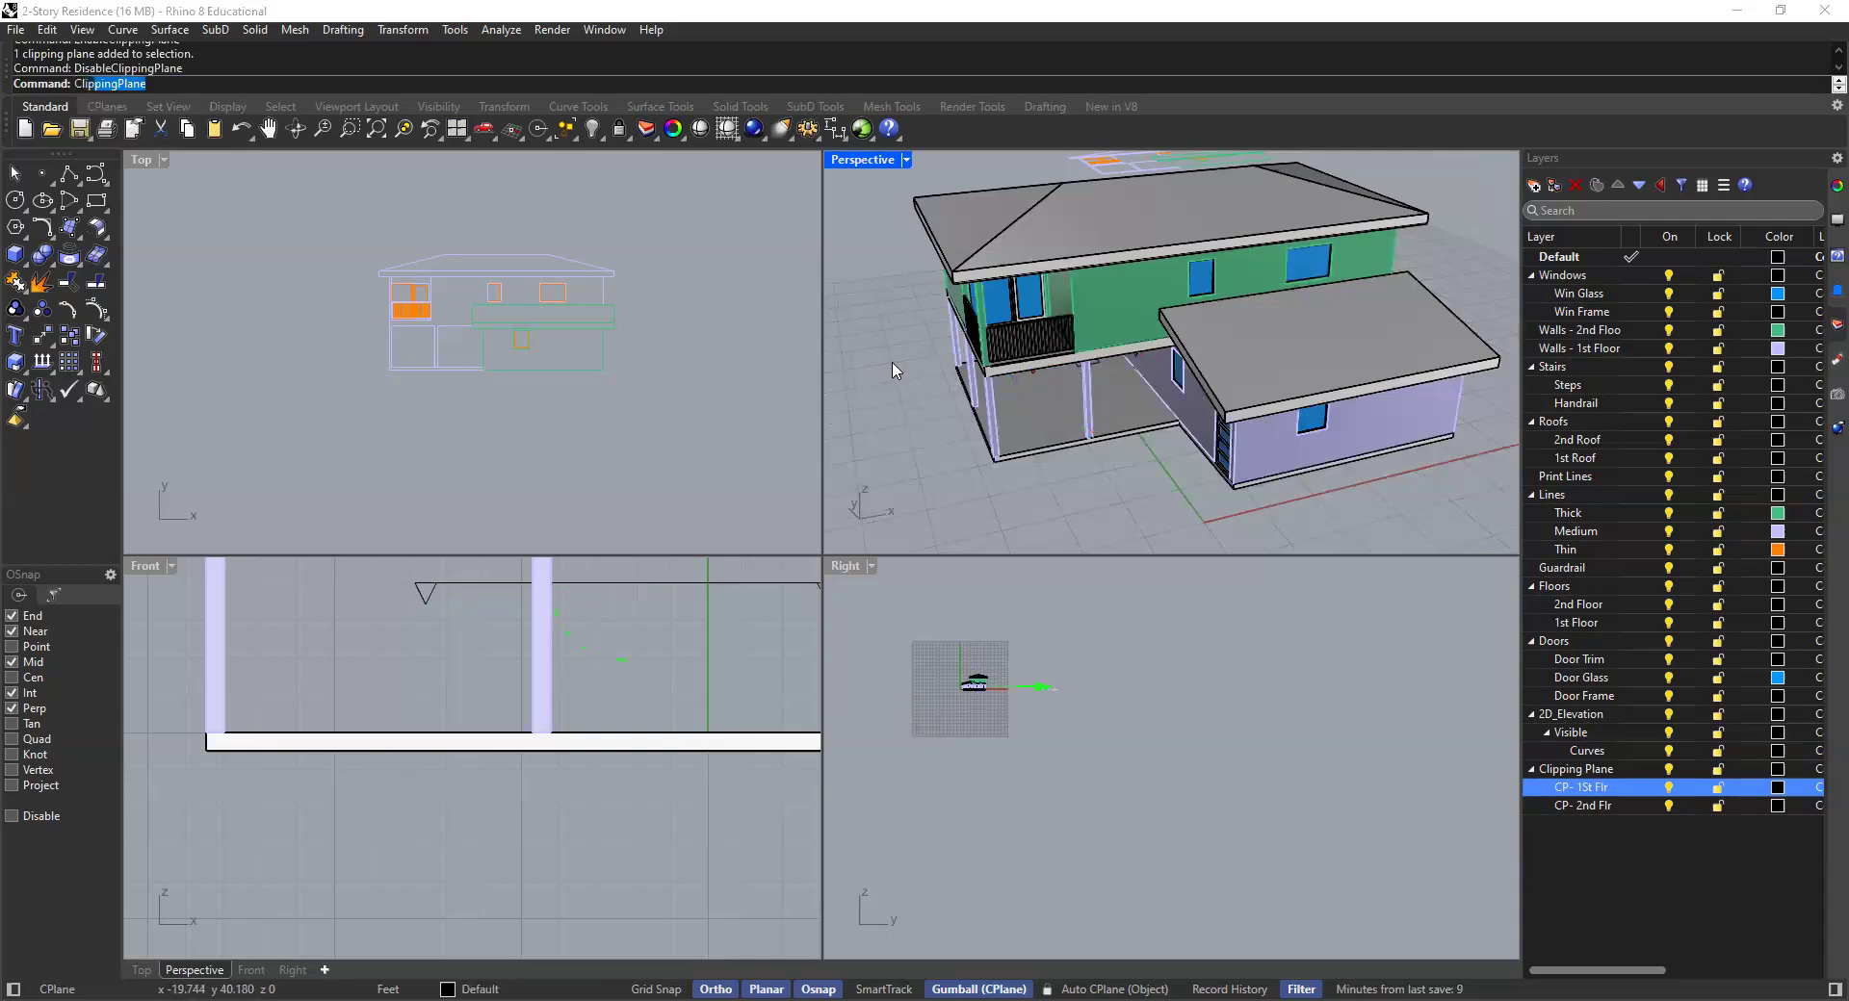
key(Return)
scroll(1022, 315, up, 10)
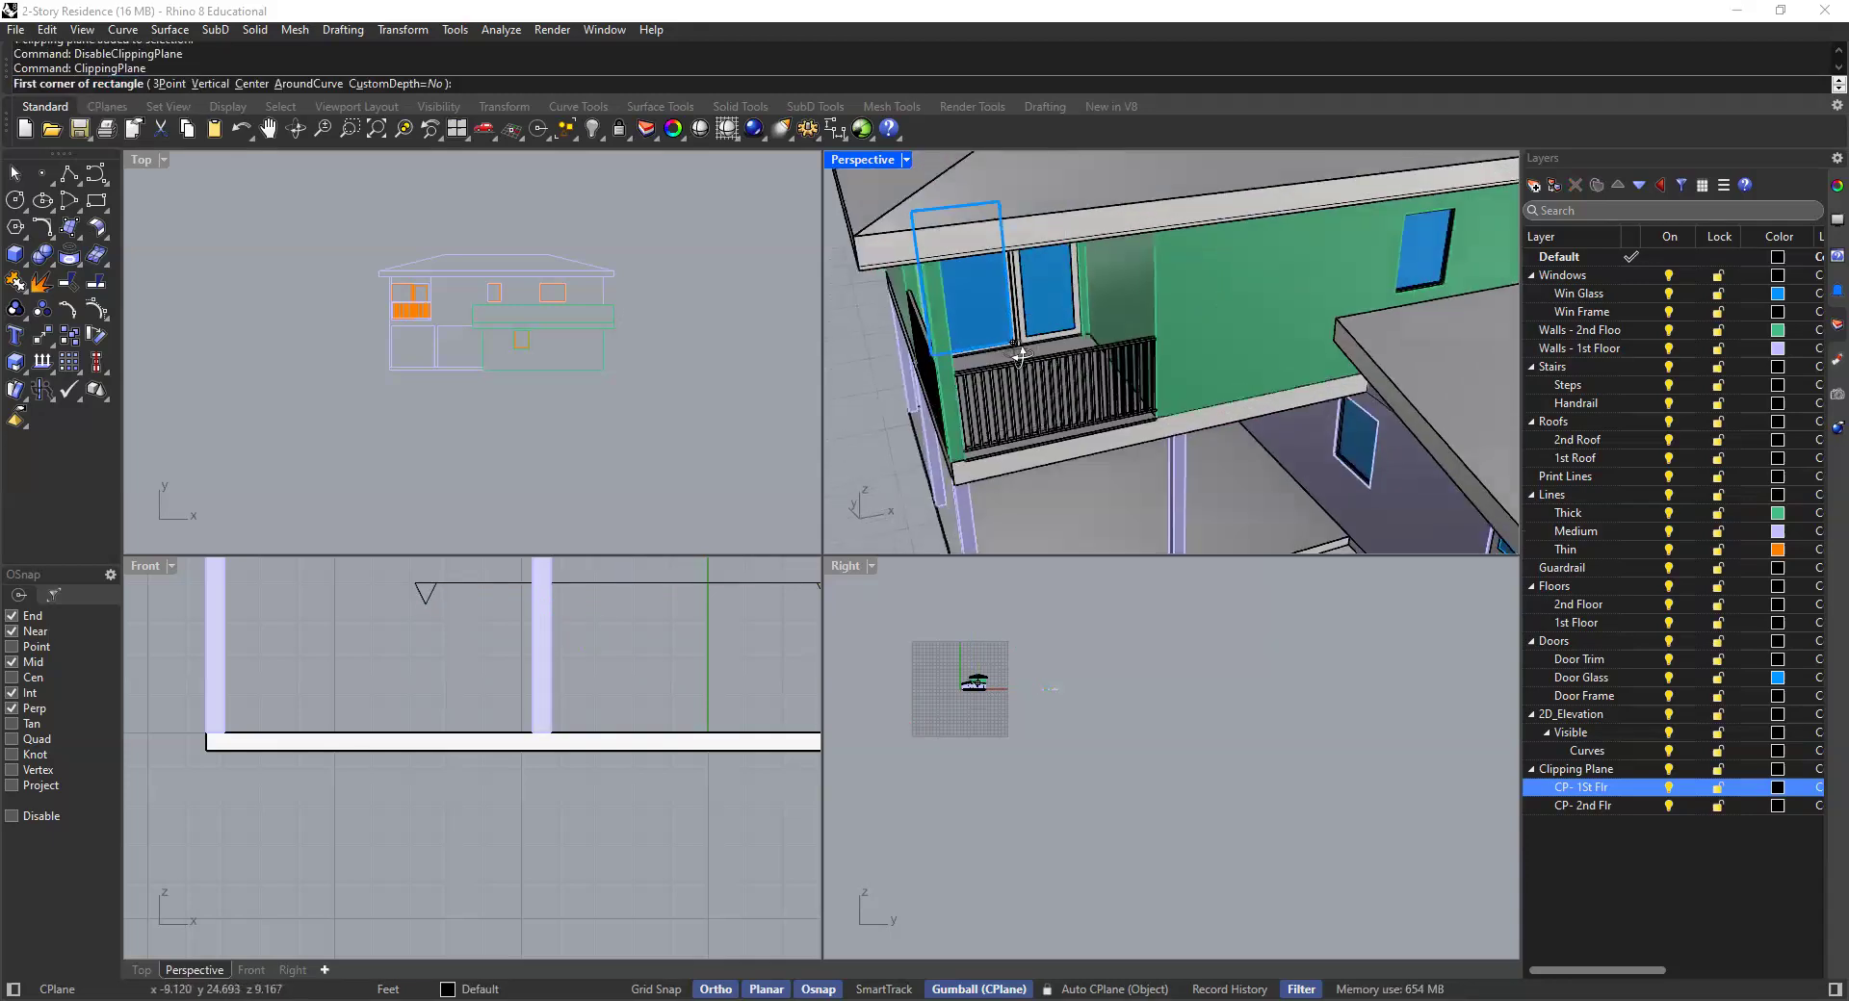
click(944, 395)
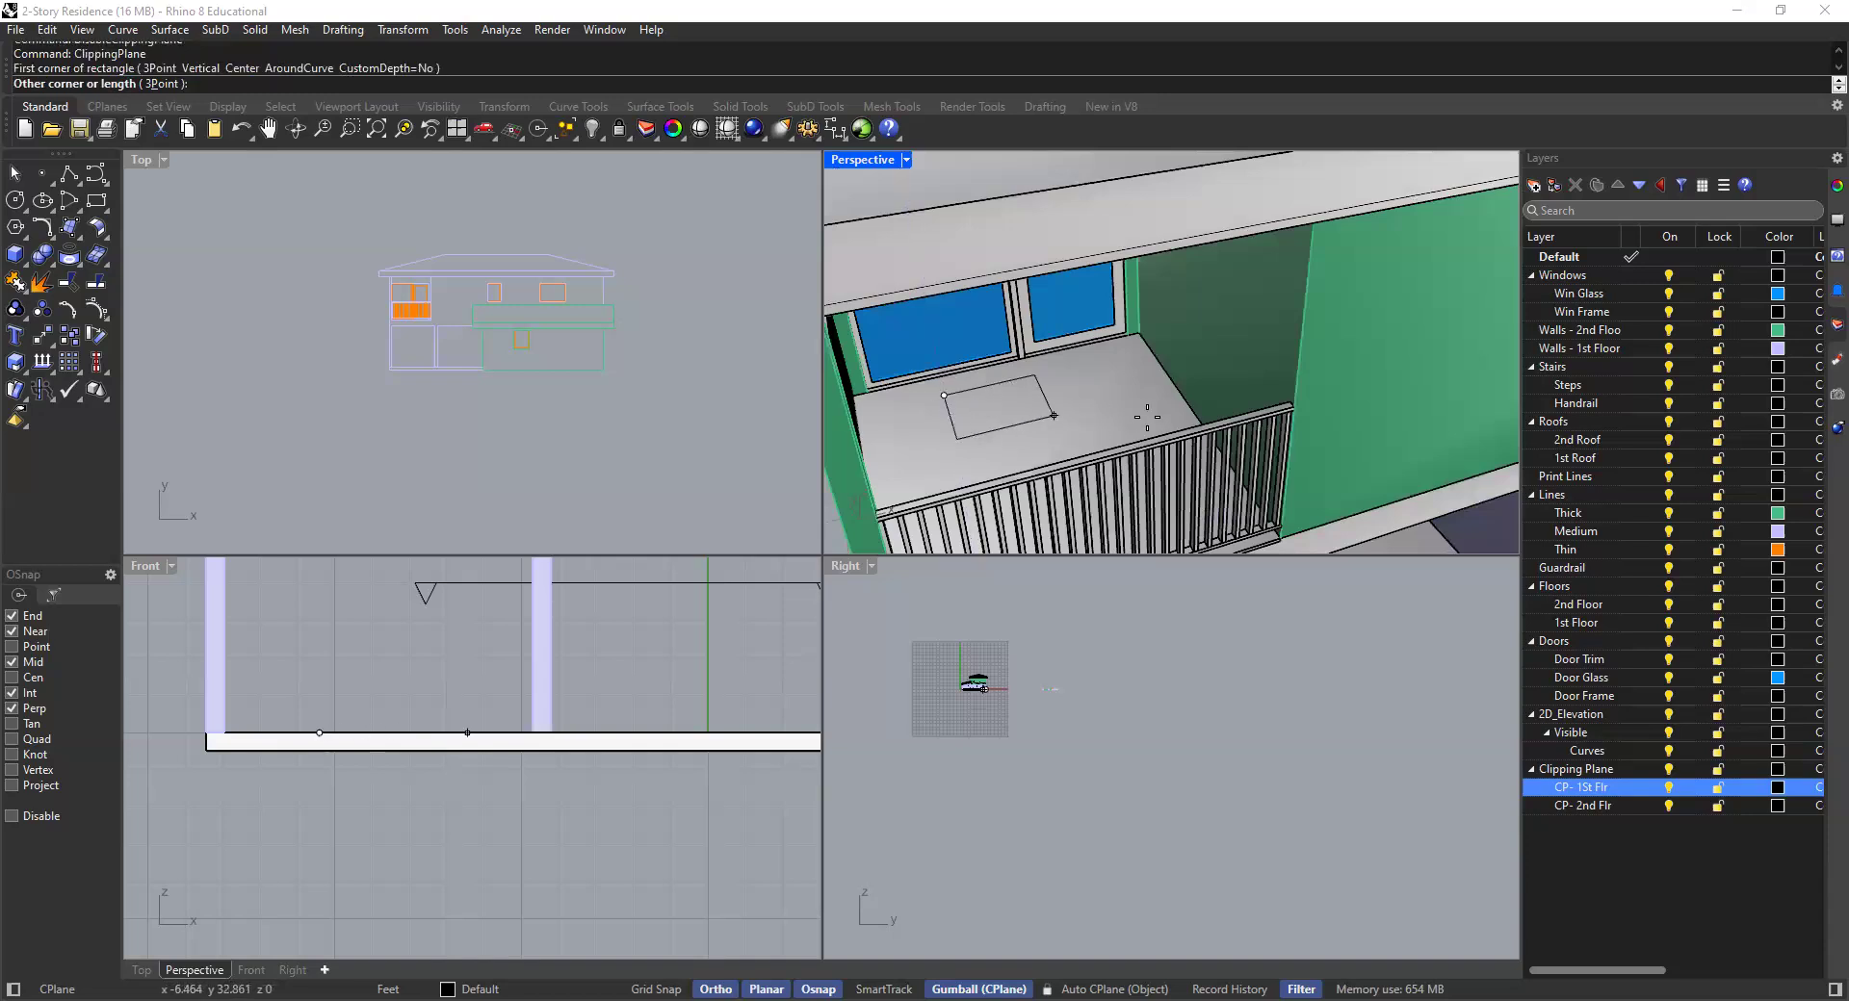
click(955, 458)
scroll(979, 301, down, 5)
scroll(1023, 332, up, 5)
Select the new clipping plane on the porch slab and raise it to the second-floor slab in the front view
click(1031, 362)
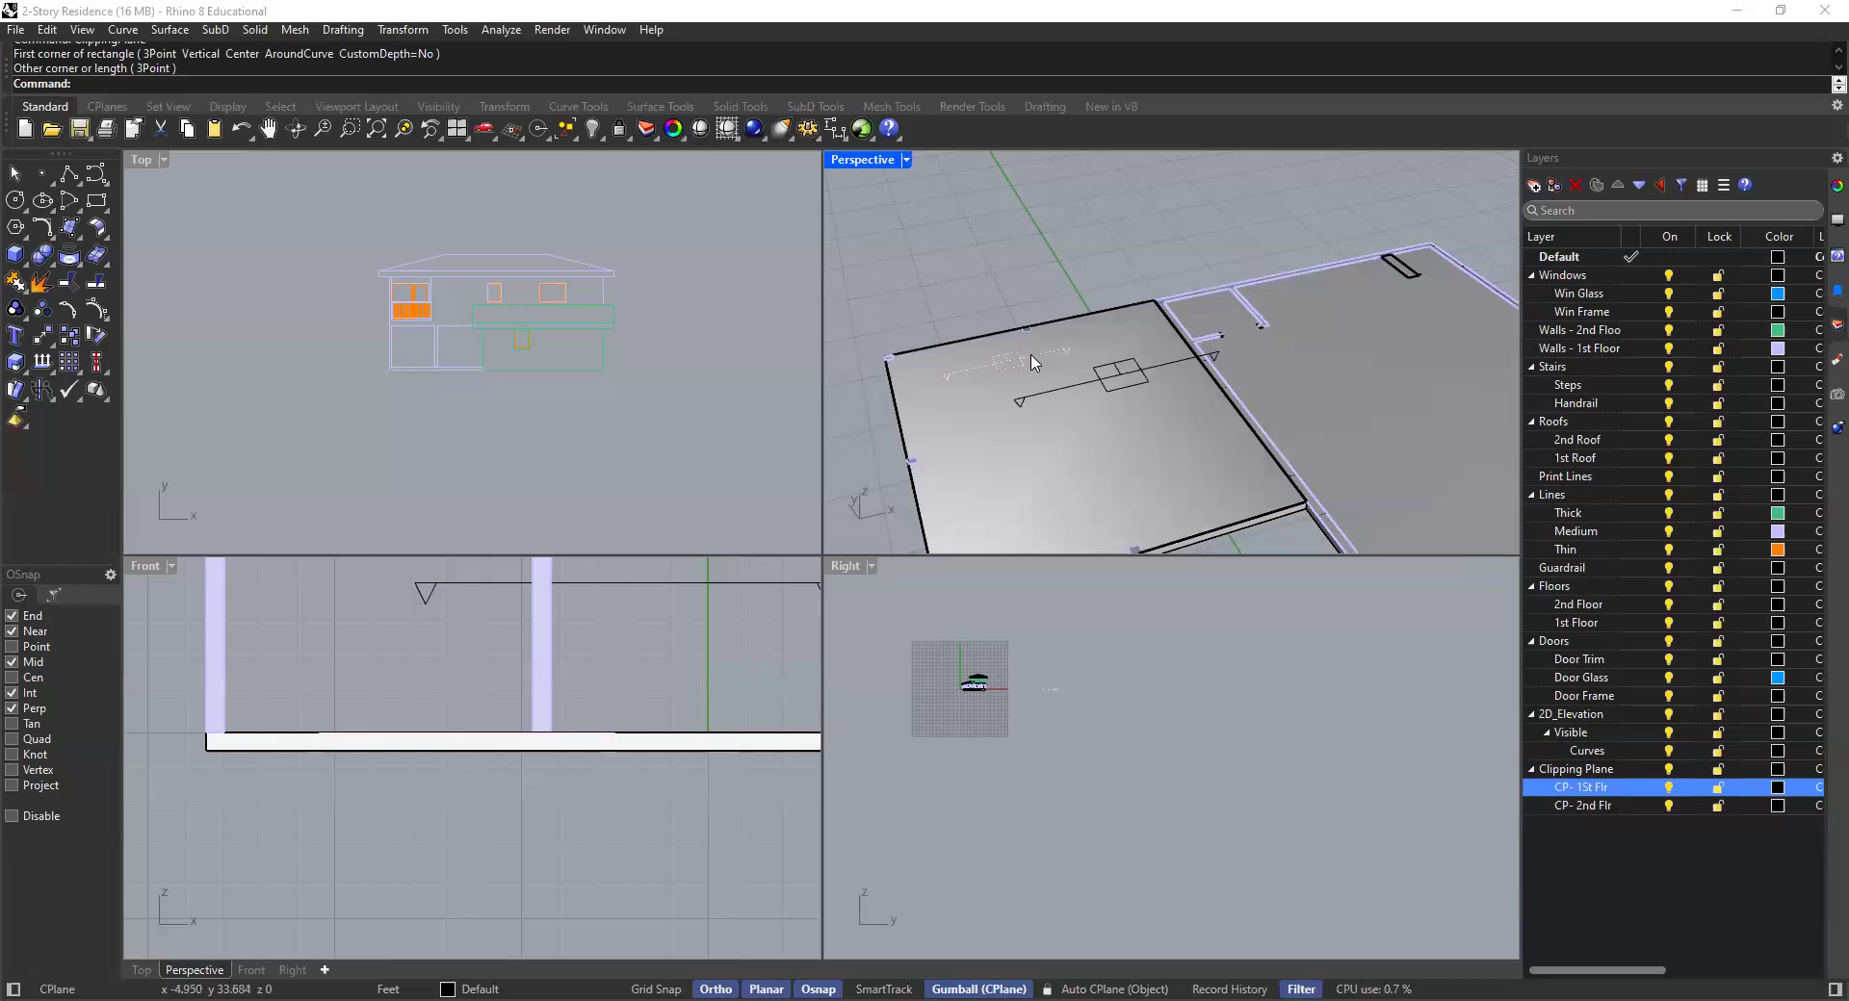
click(1071, 383)
click(1092, 408)
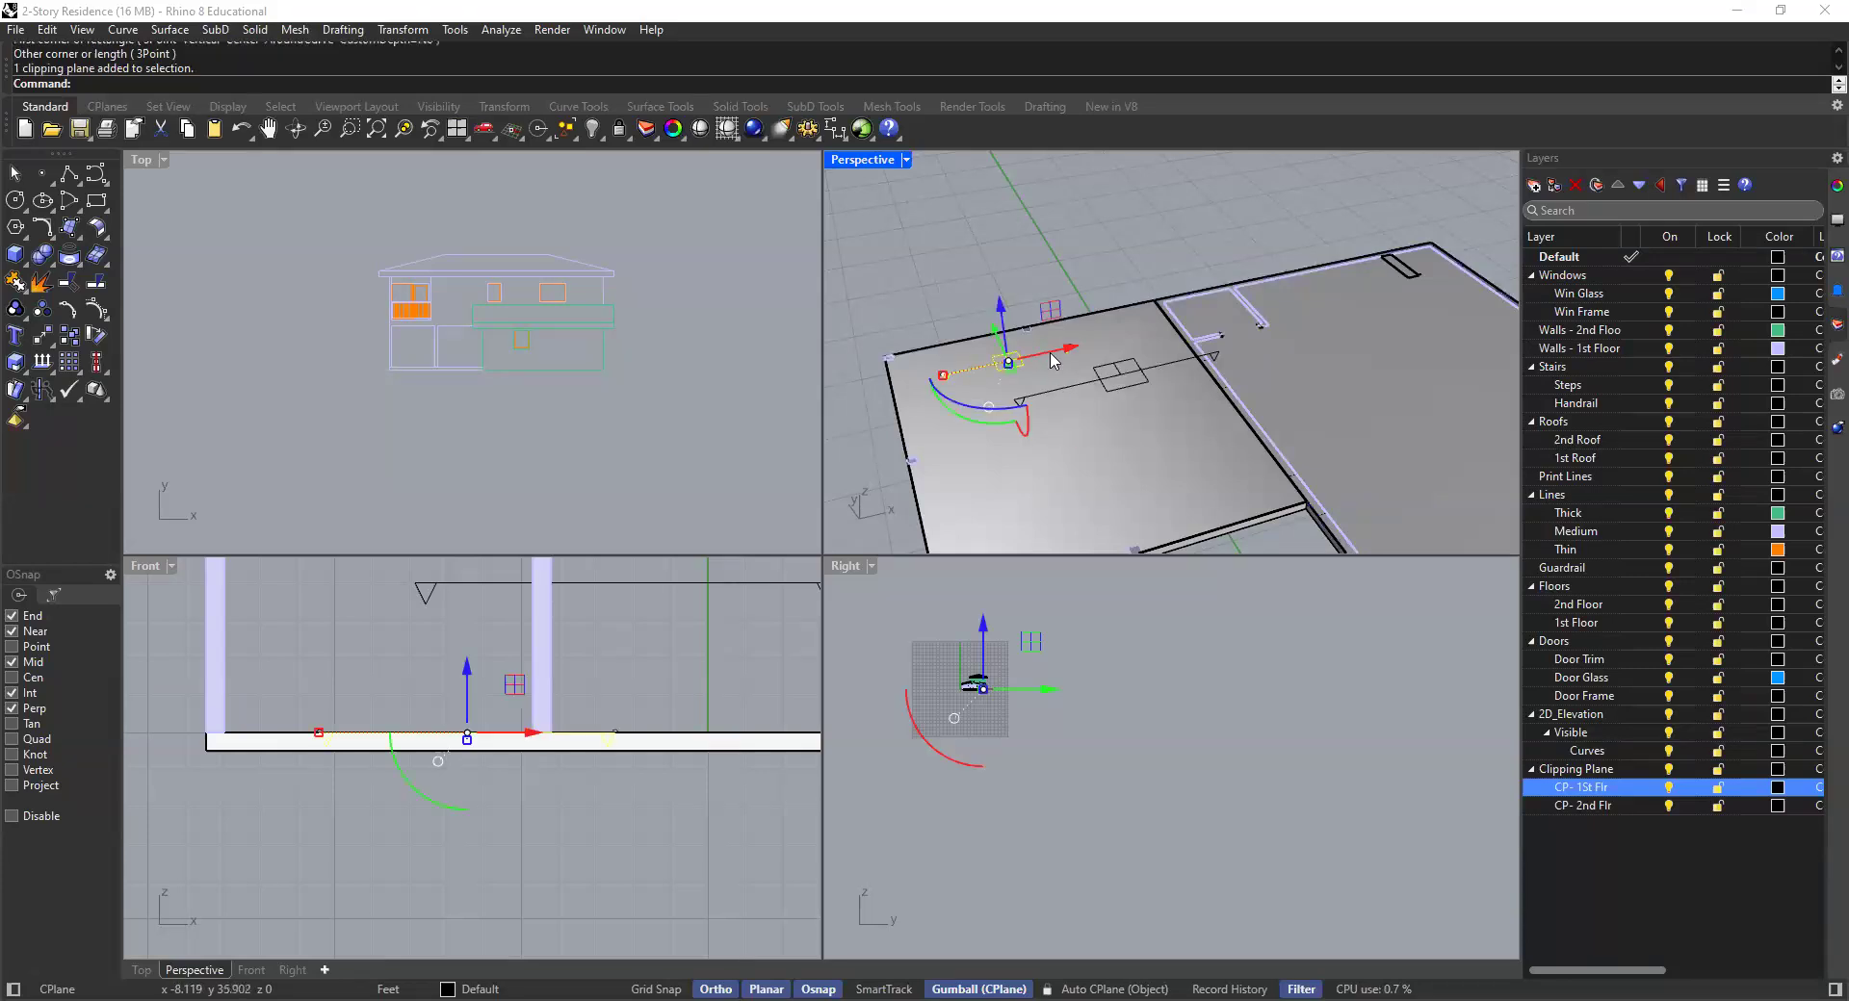
right_drag(1109, 345, 1044, 462)
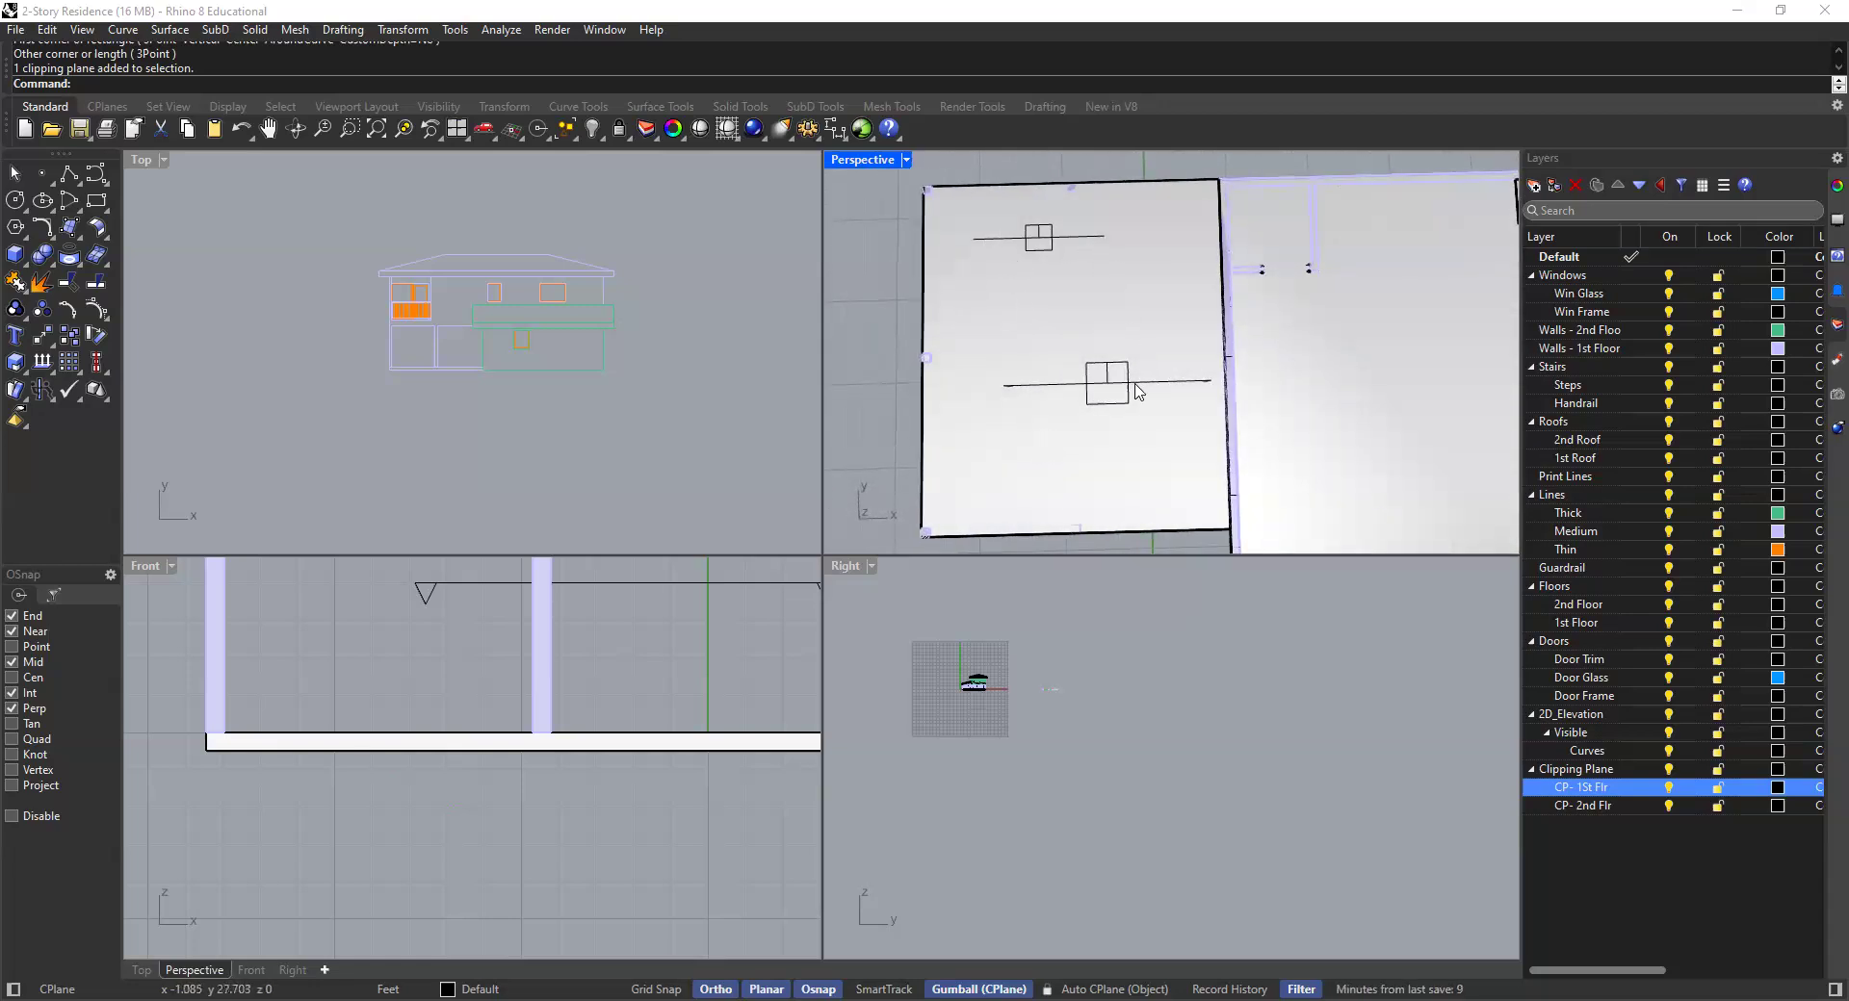
scroll(1174, 394, down, 3)
right_drag(1150, 340, 1139, 301)
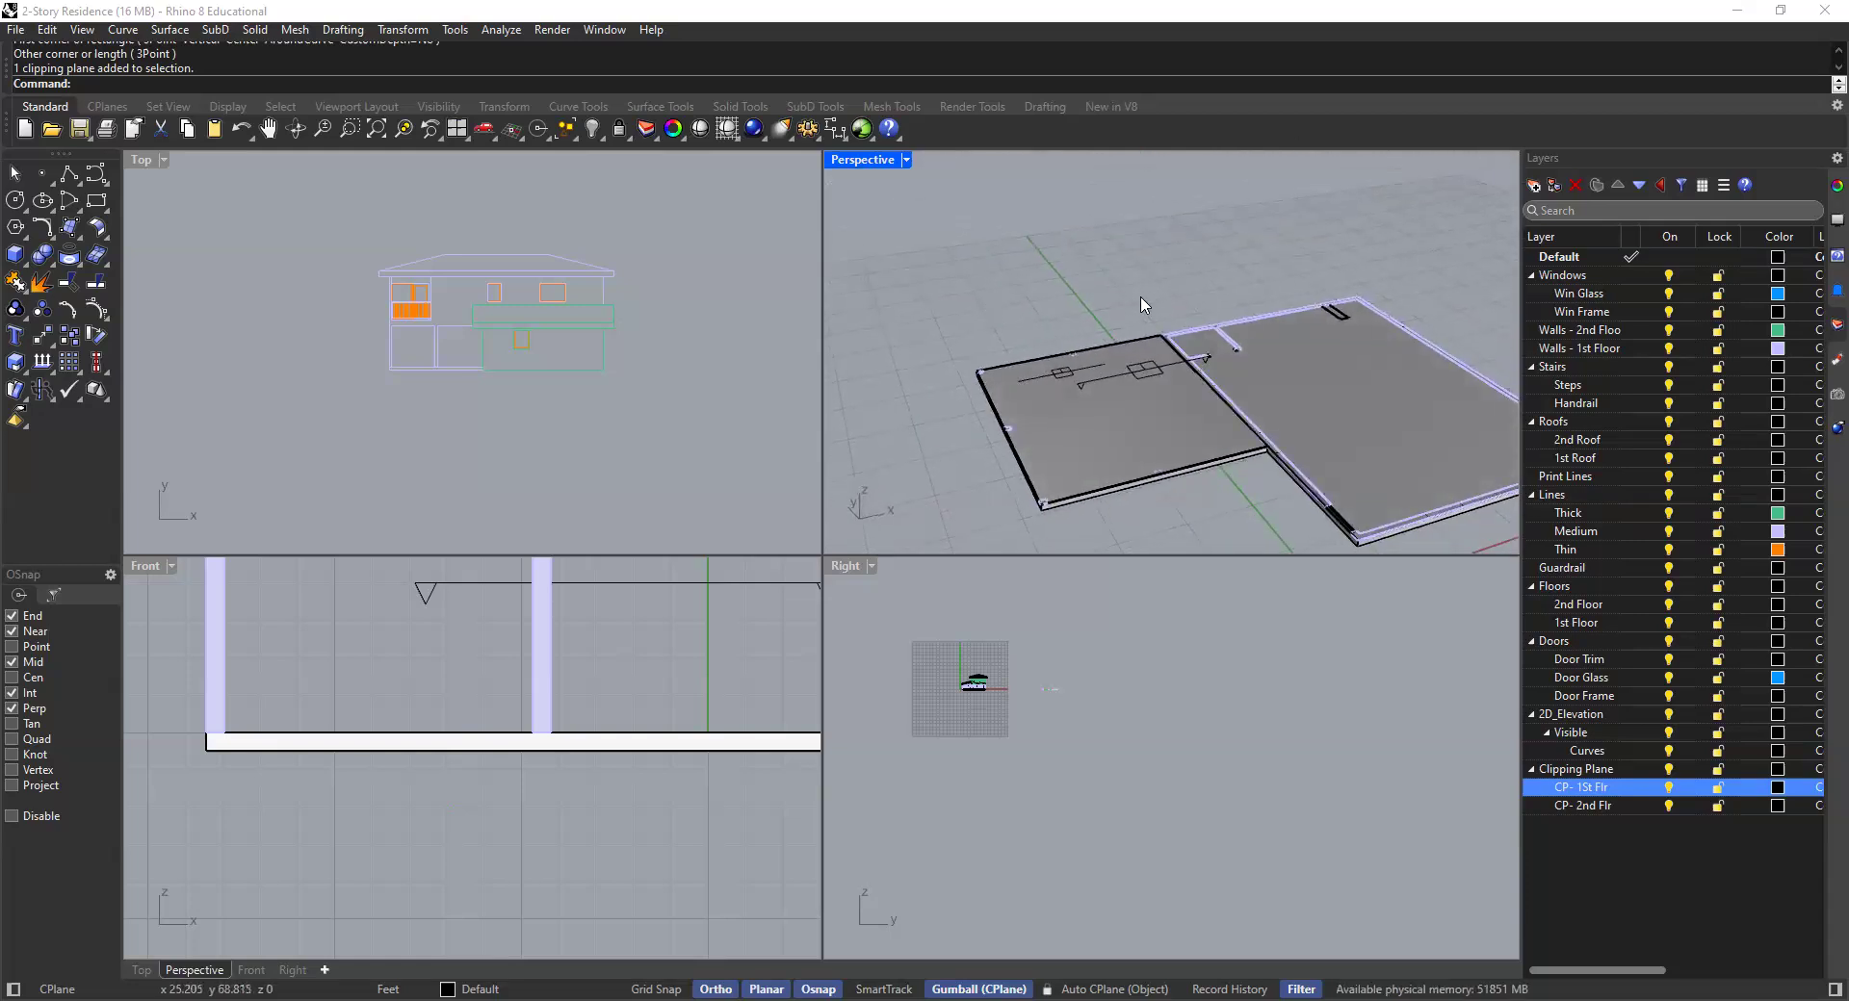
scroll(1085, 385, up, 2)
click(1086, 385)
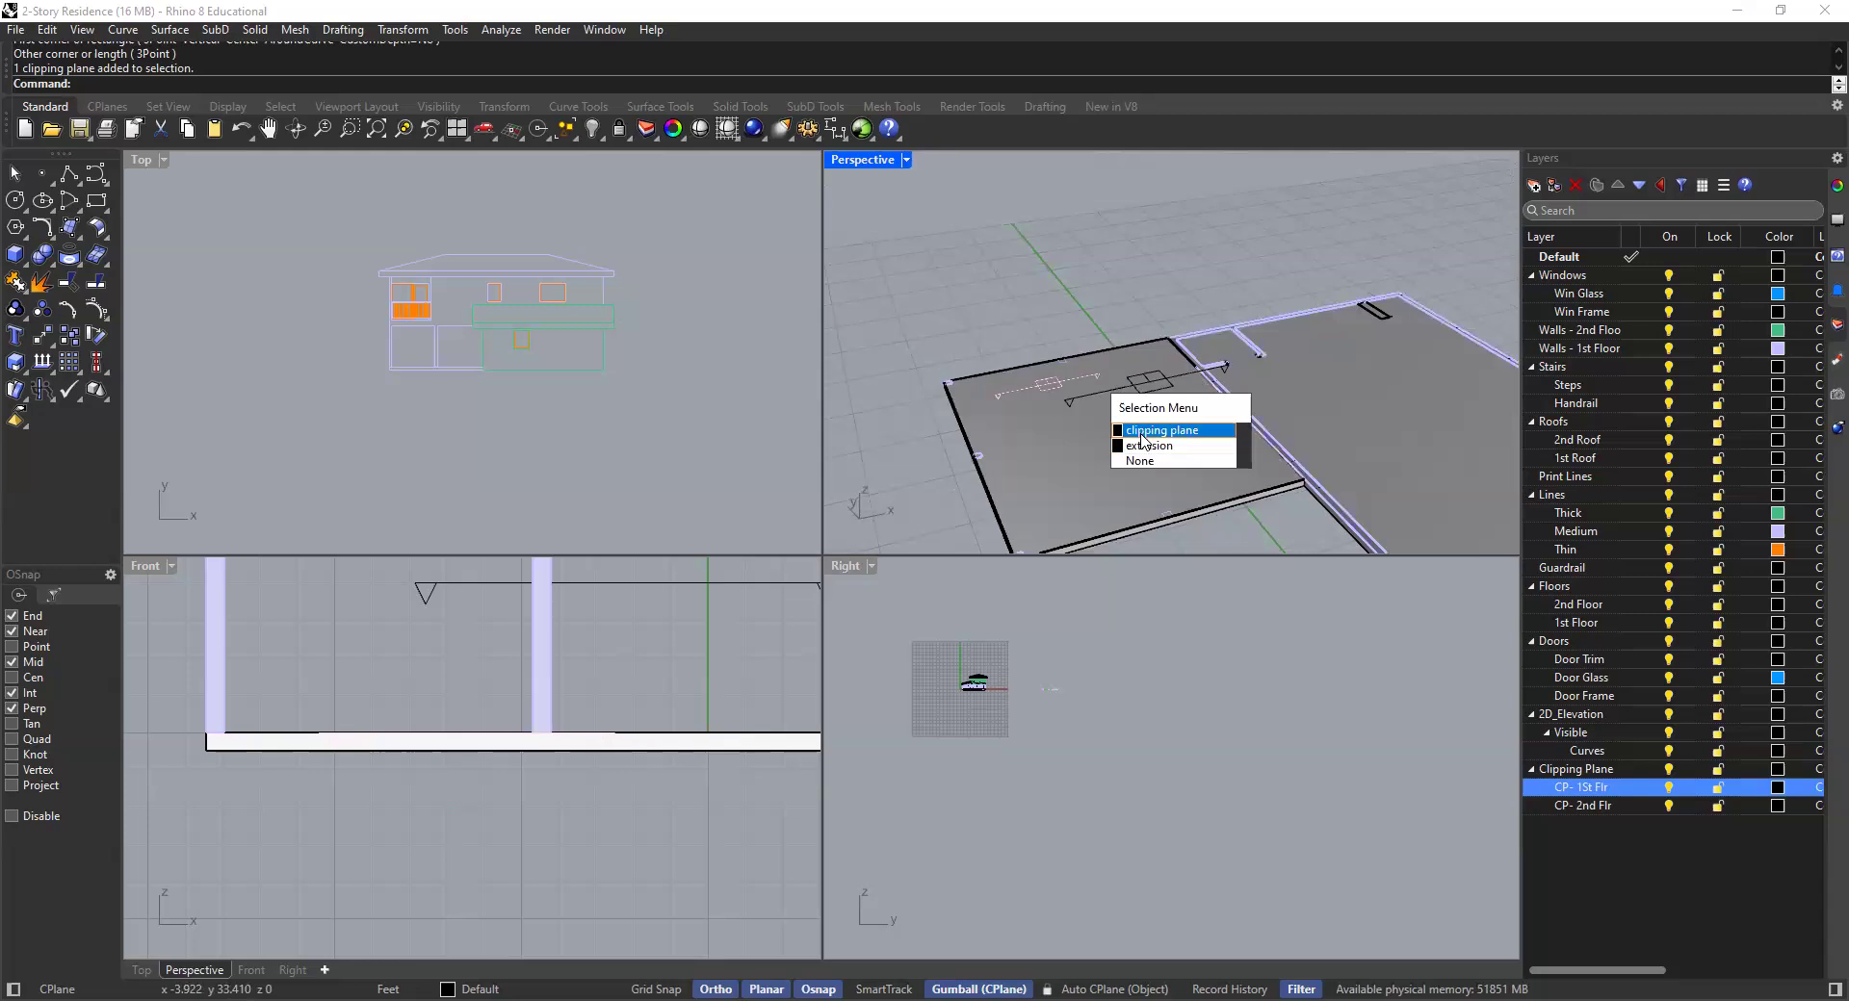
click(1143, 433)
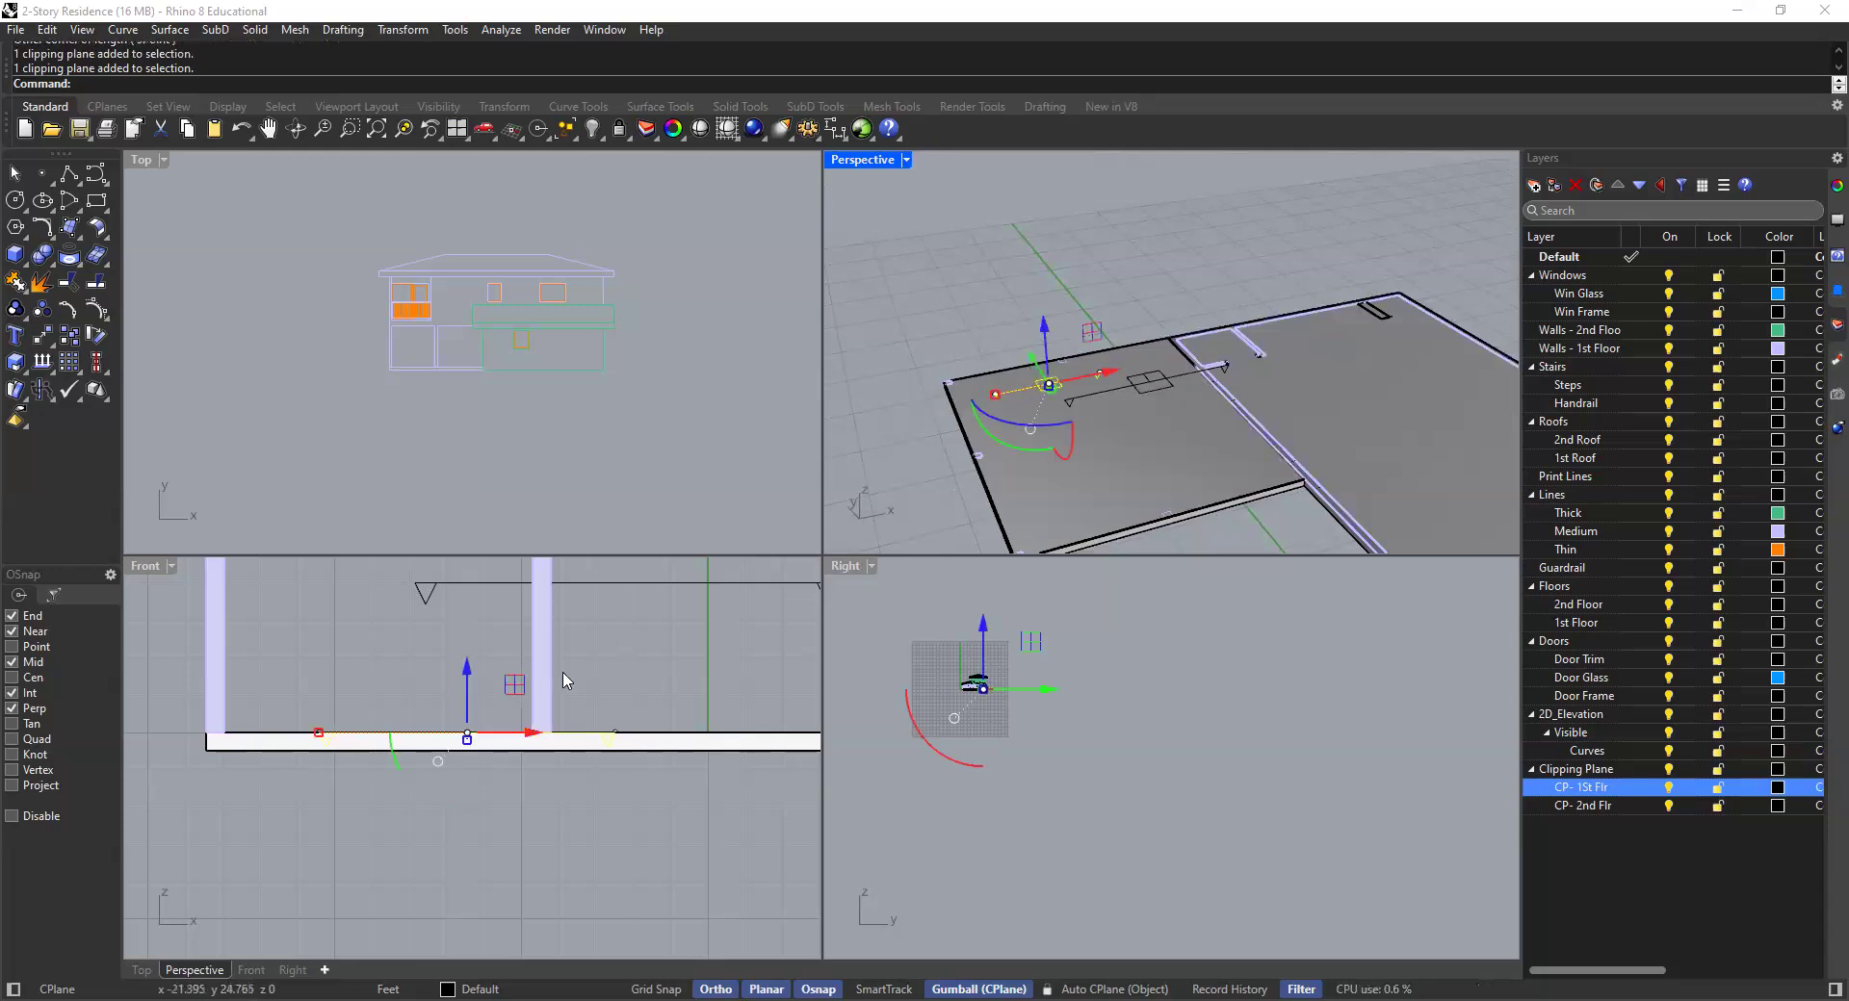
scroll(511, 686, down, 5)
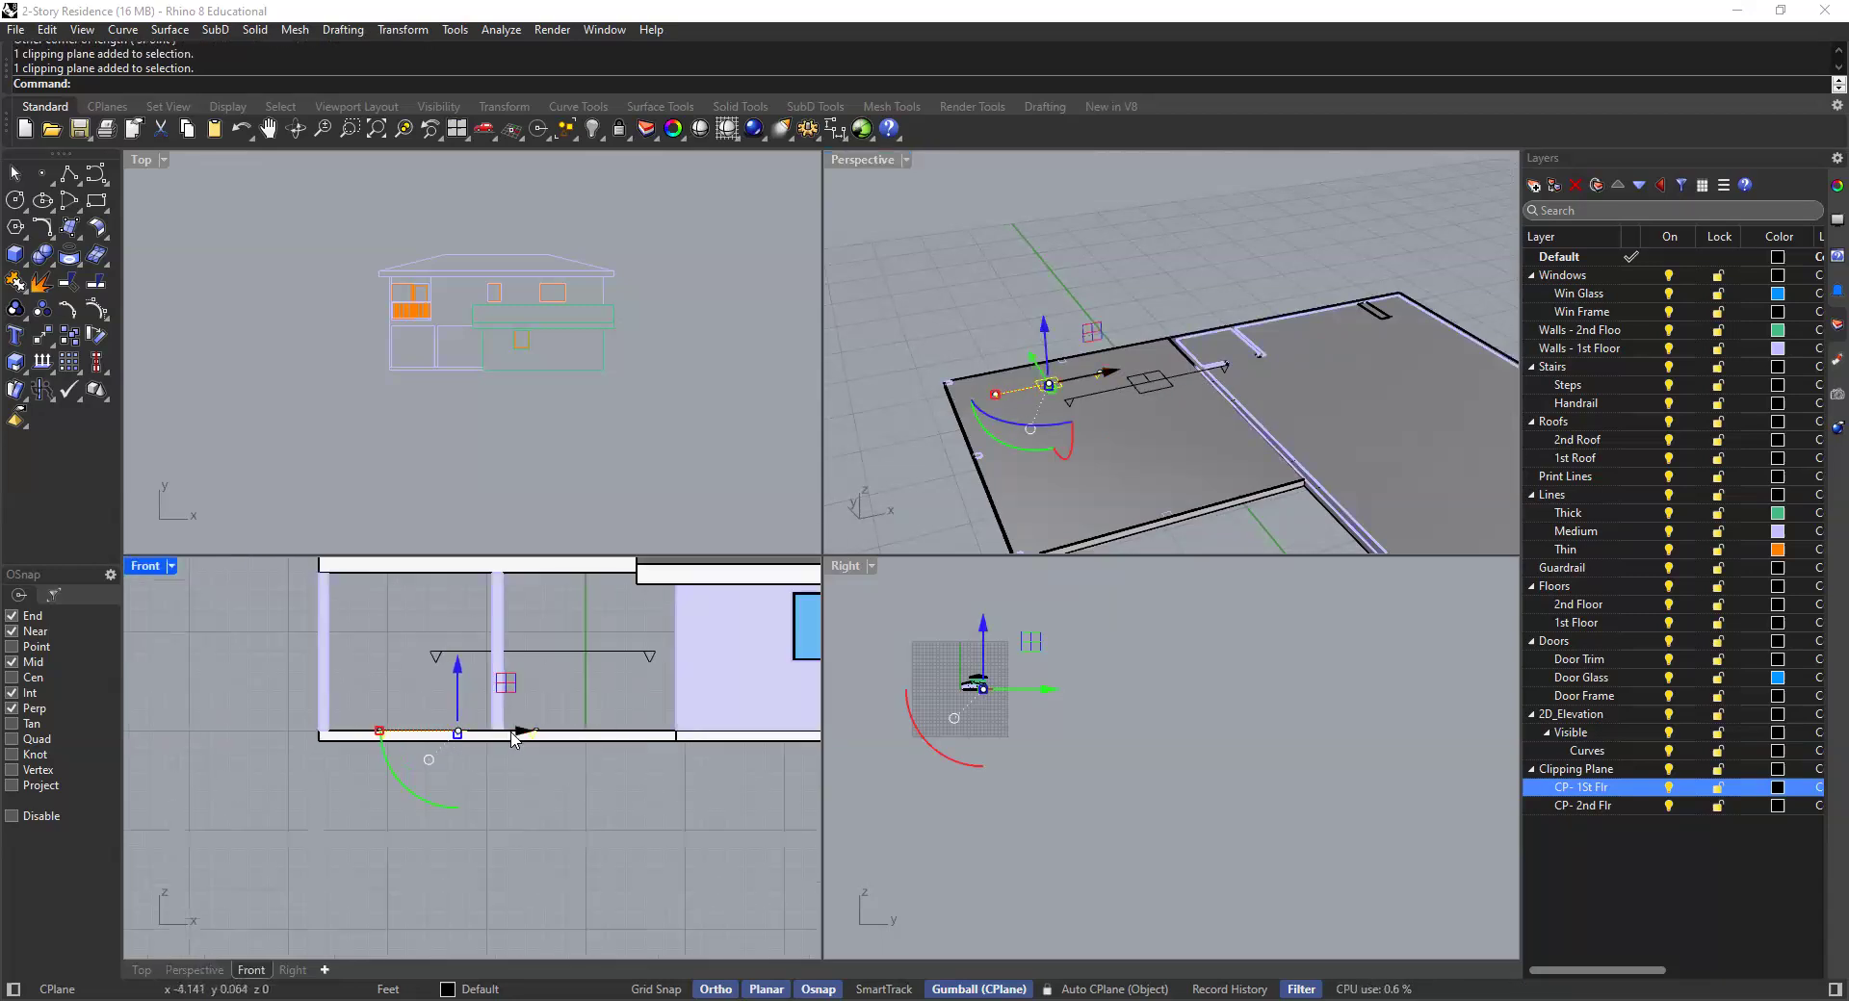
scroll(512, 740, down, 2)
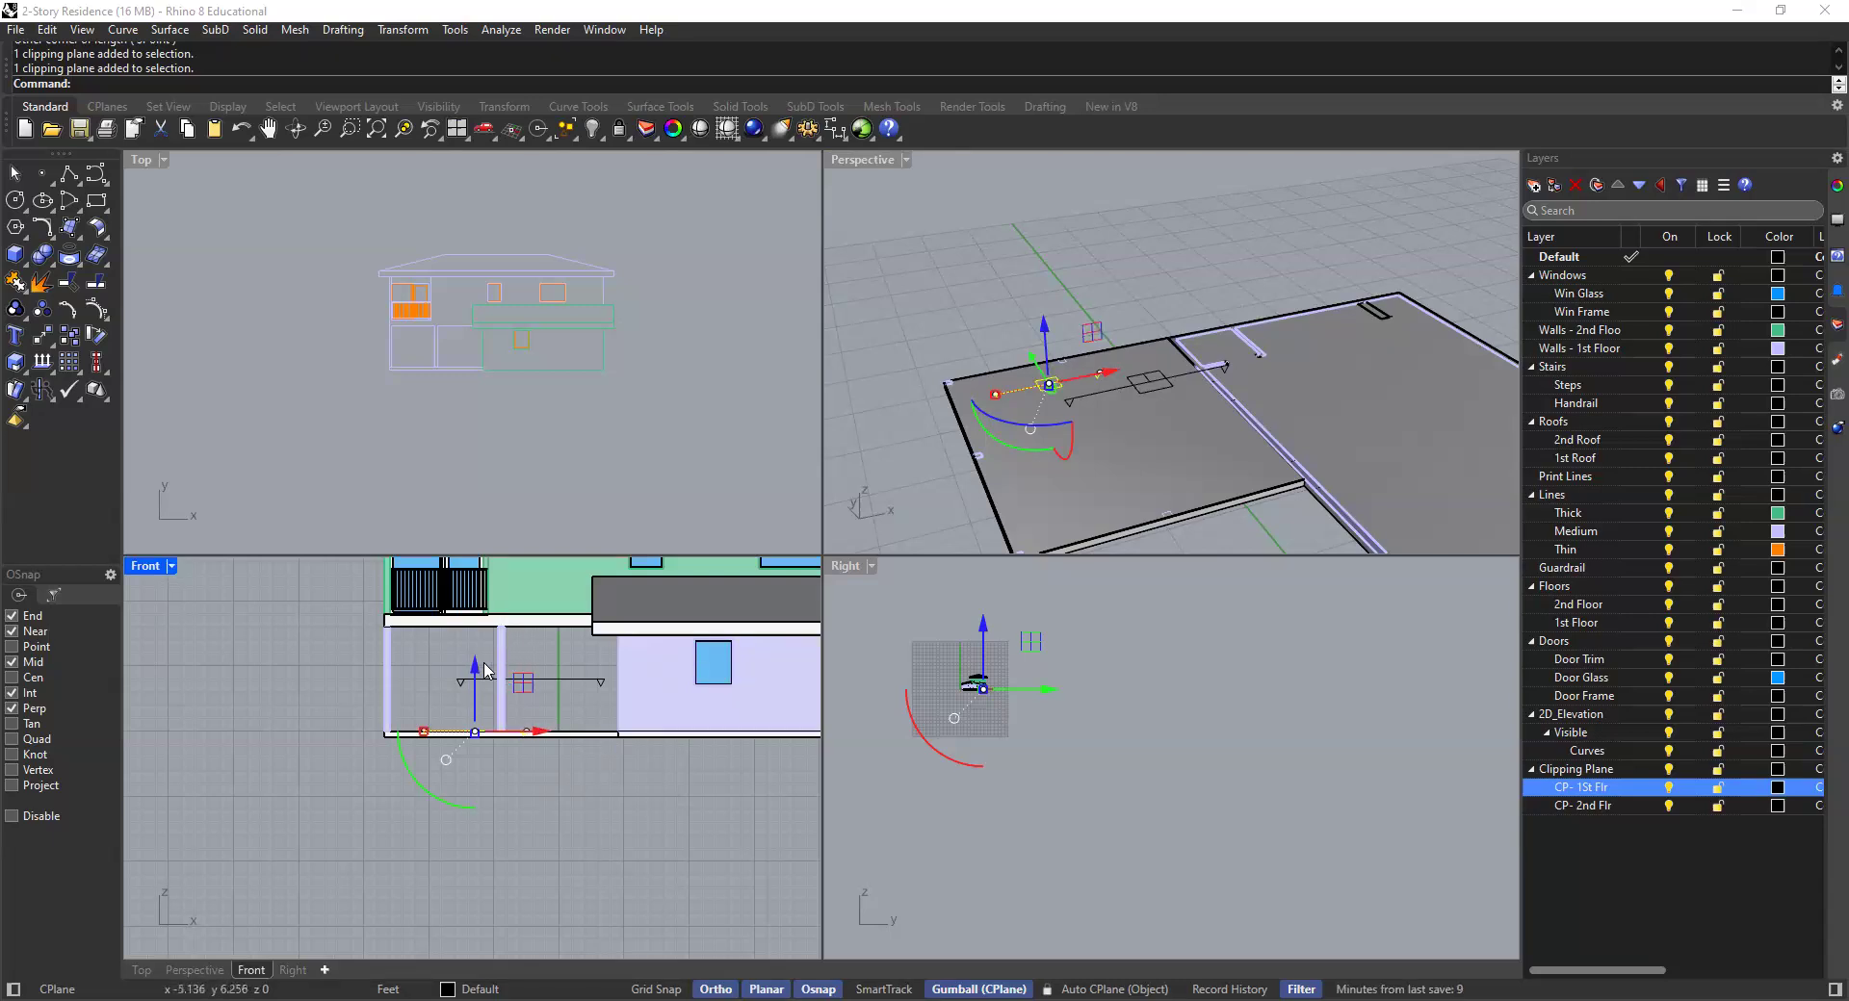
drag(477, 647, 515, 593)
Fine-tune the clipping plane's height to sit flush with the top of the second-floor slab, and deselect it
scroll(492, 604, up, 5)
scroll(514, 595, up, 4)
scroll(492, 790, up, 5)
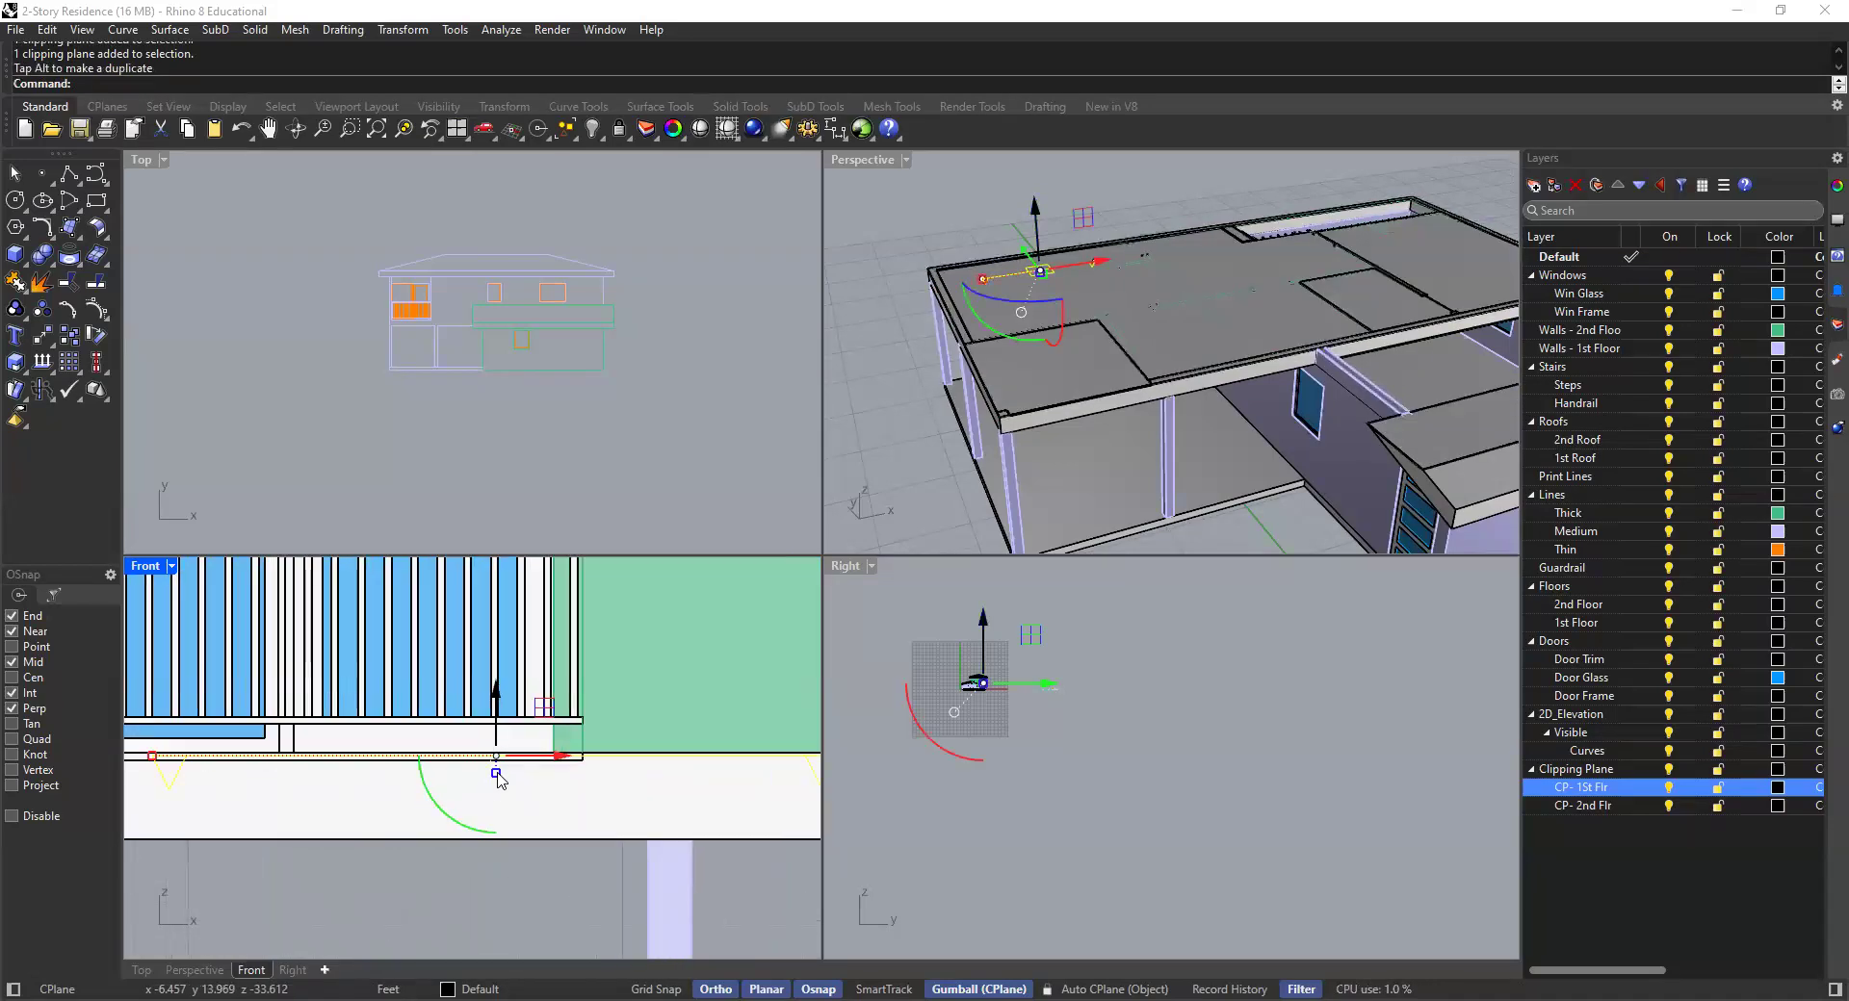
scroll(498, 709, up, 3)
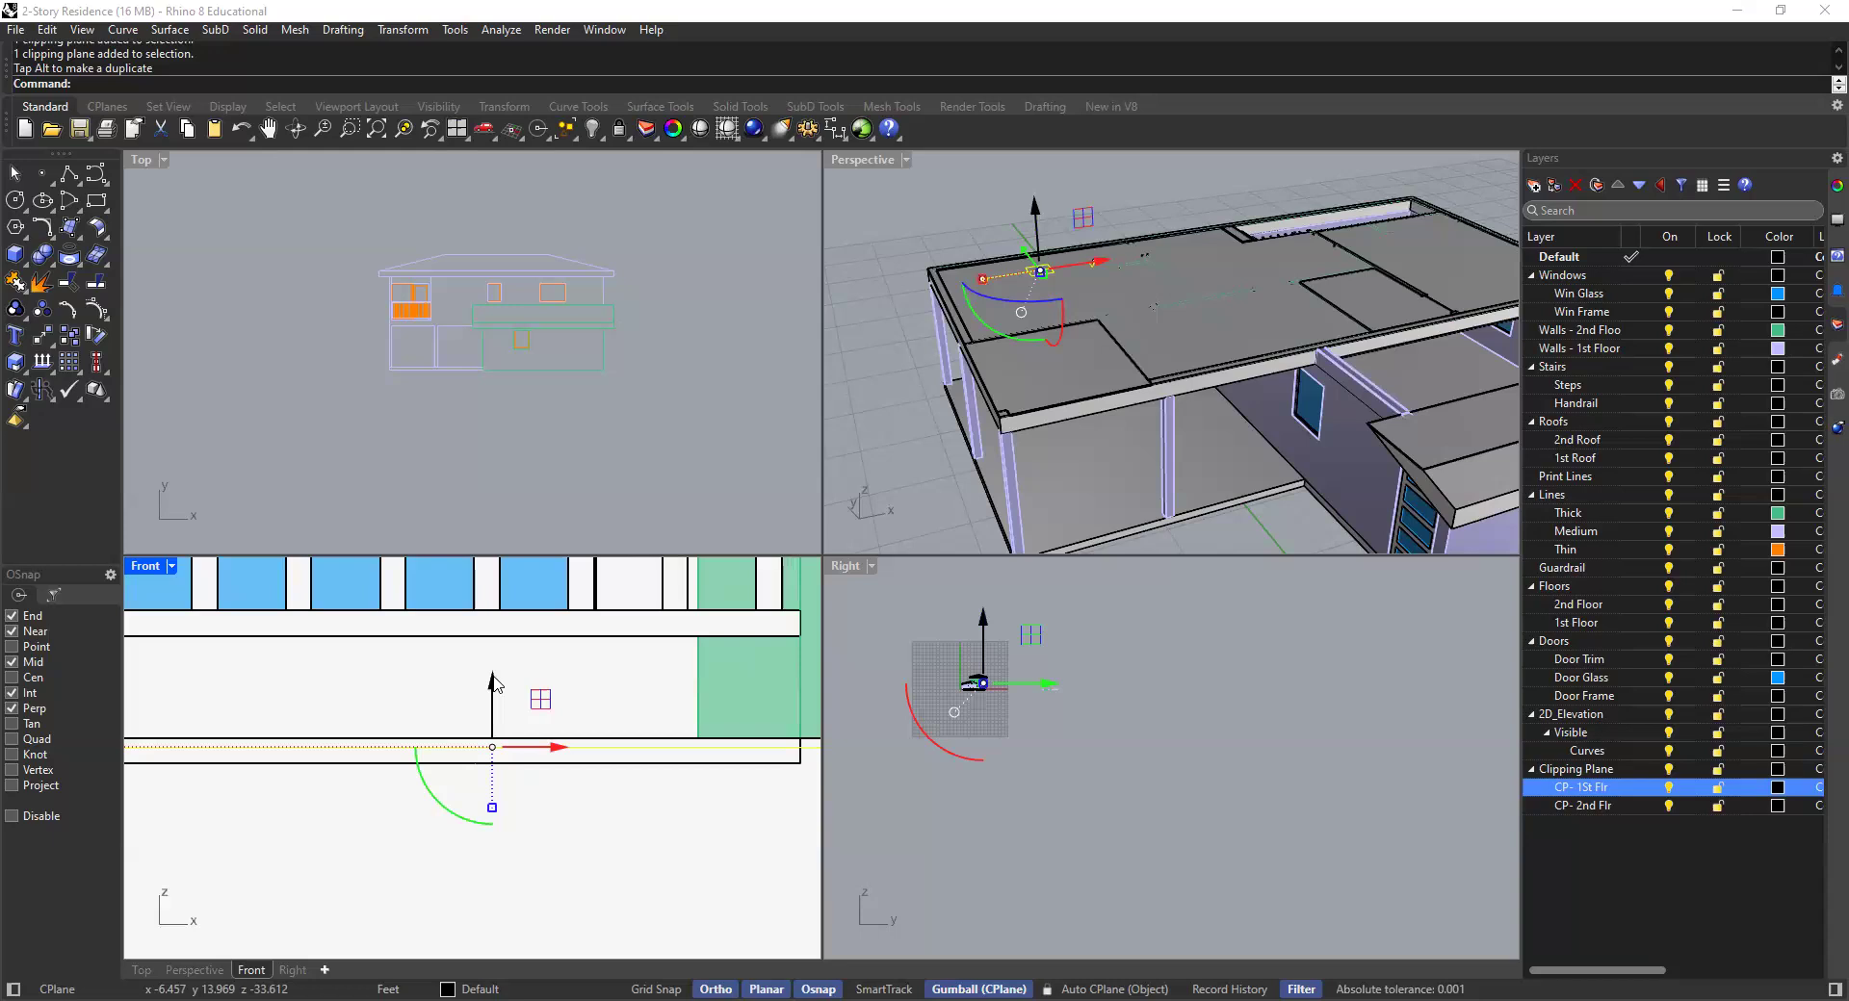
drag(496, 683, 495, 684)
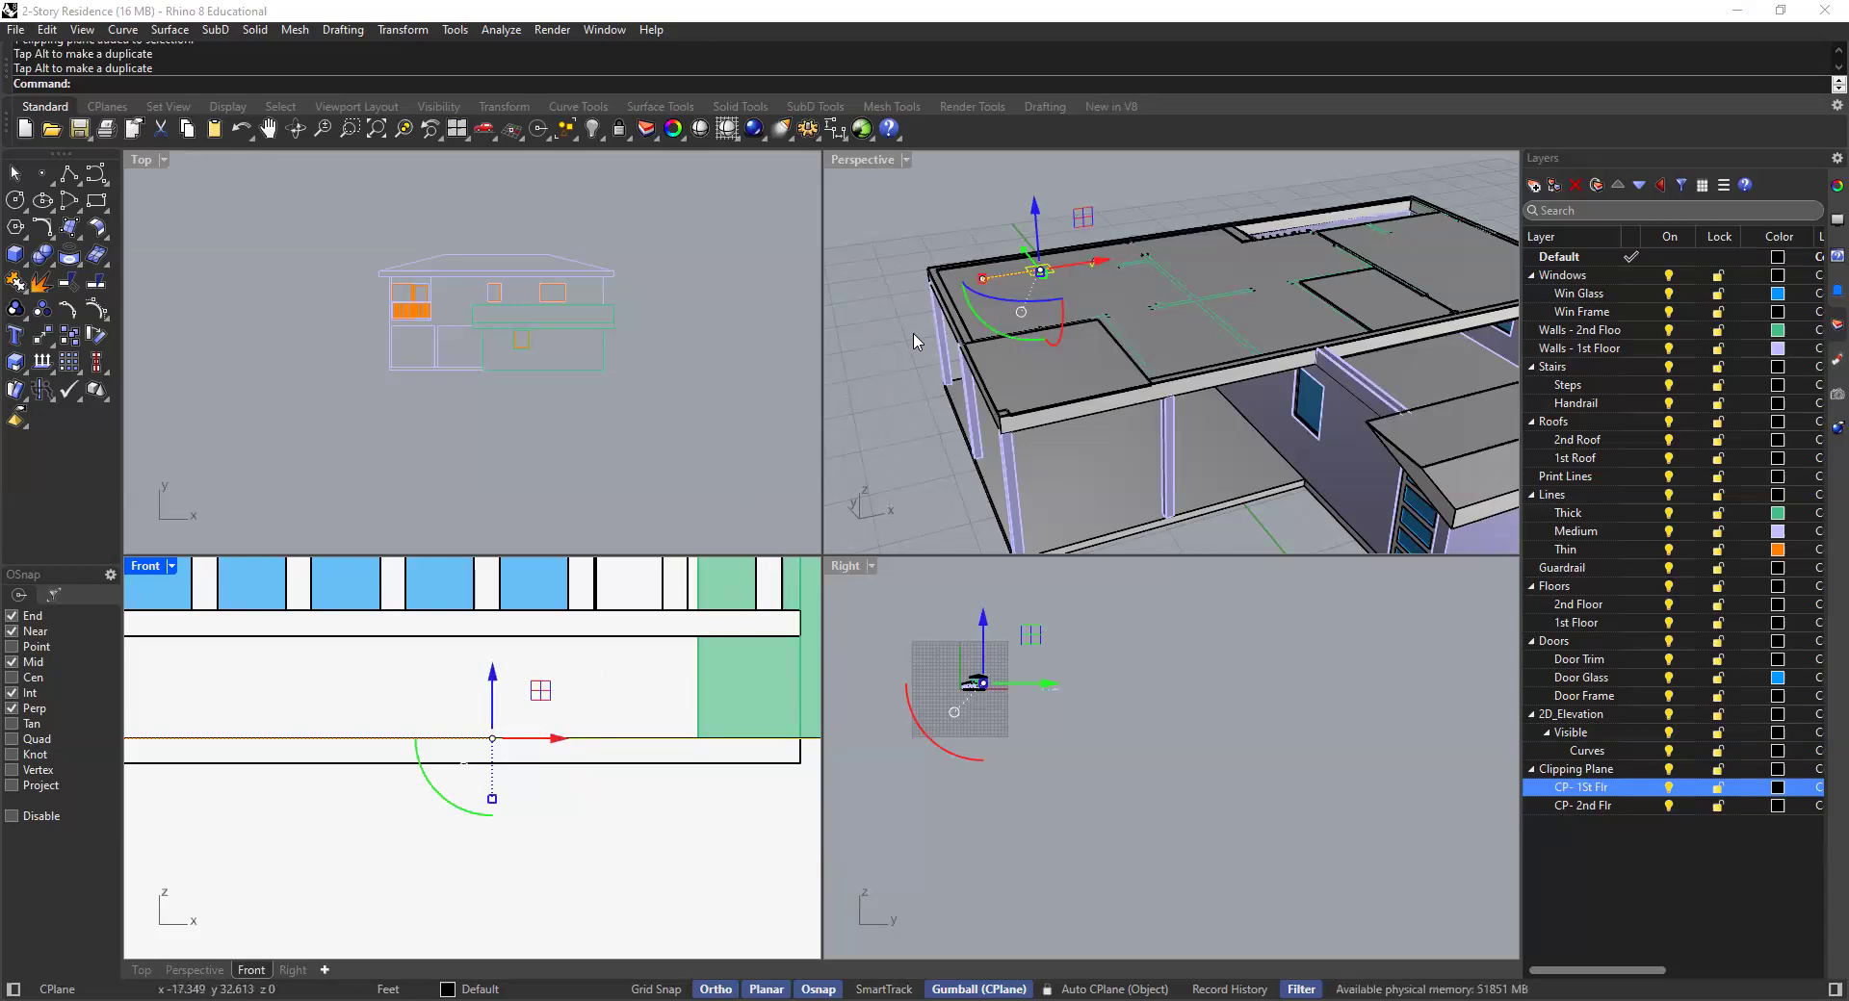
scroll(994, 280, down, 5)
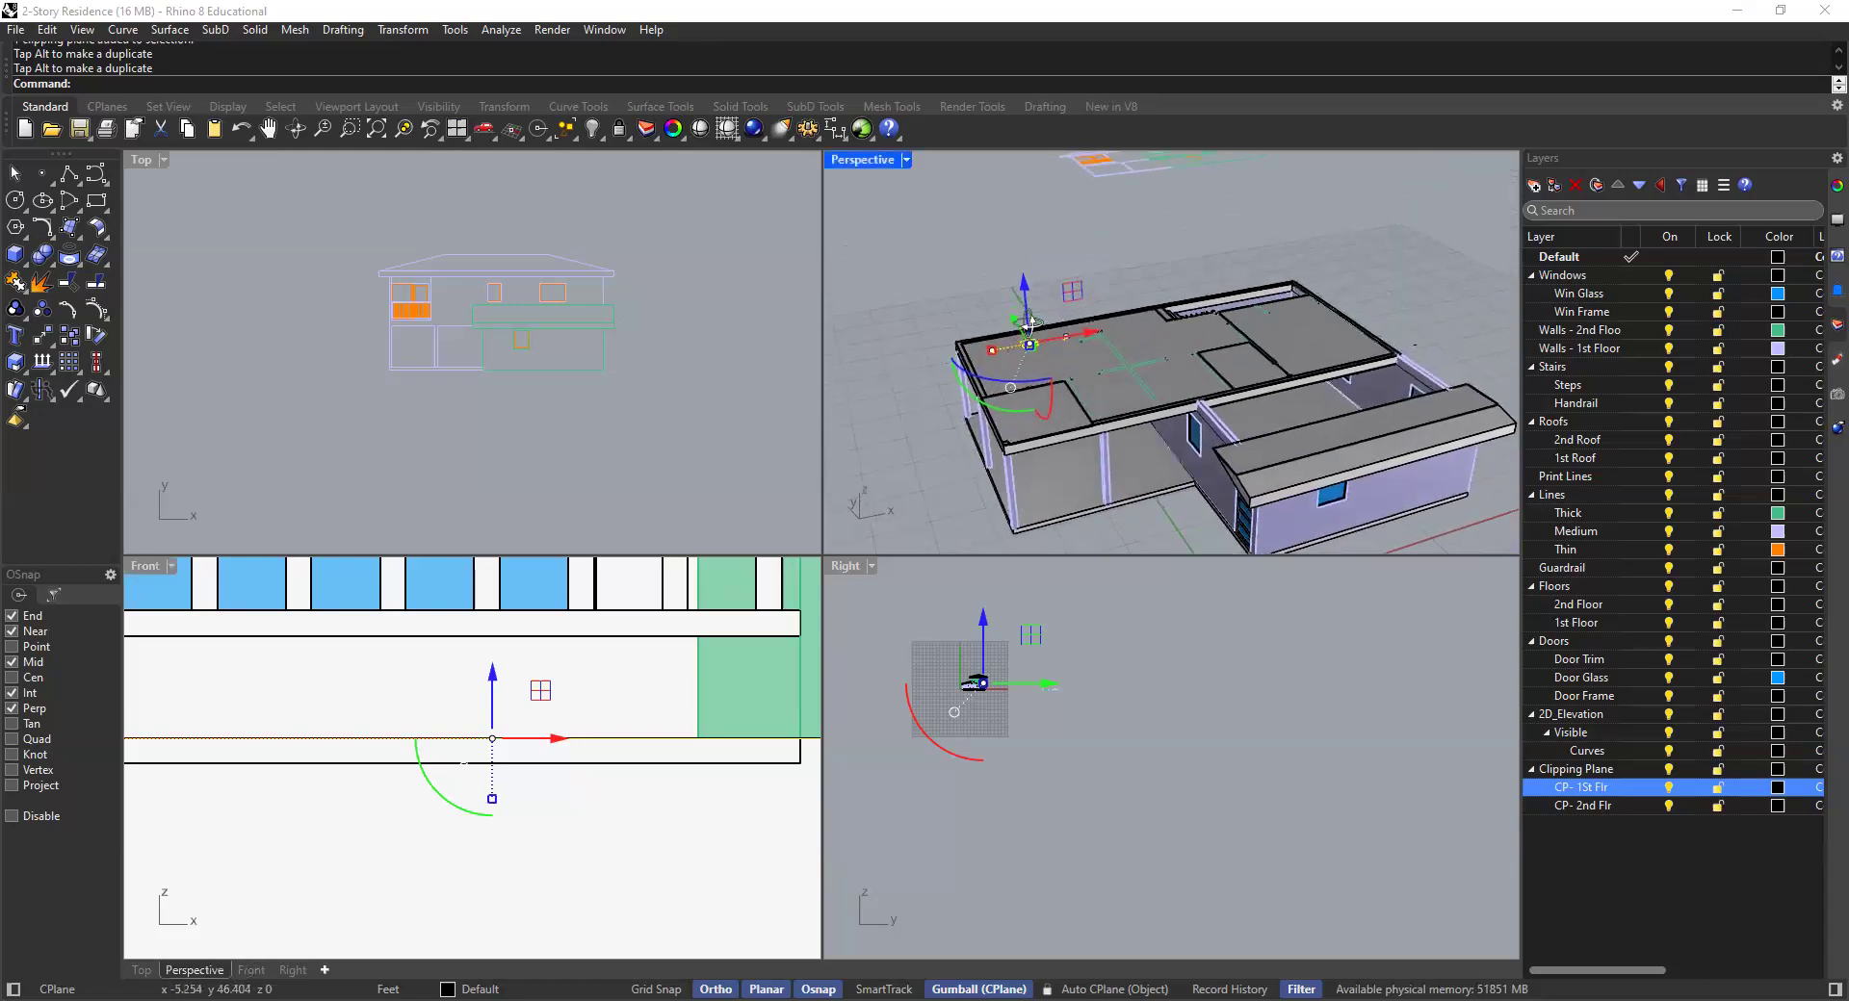
key(Escape)
Reselect the clipping plane at the second-floor level and move it up 4 feet to cut through the second-floor walls
scroll(1026, 349, up, 3)
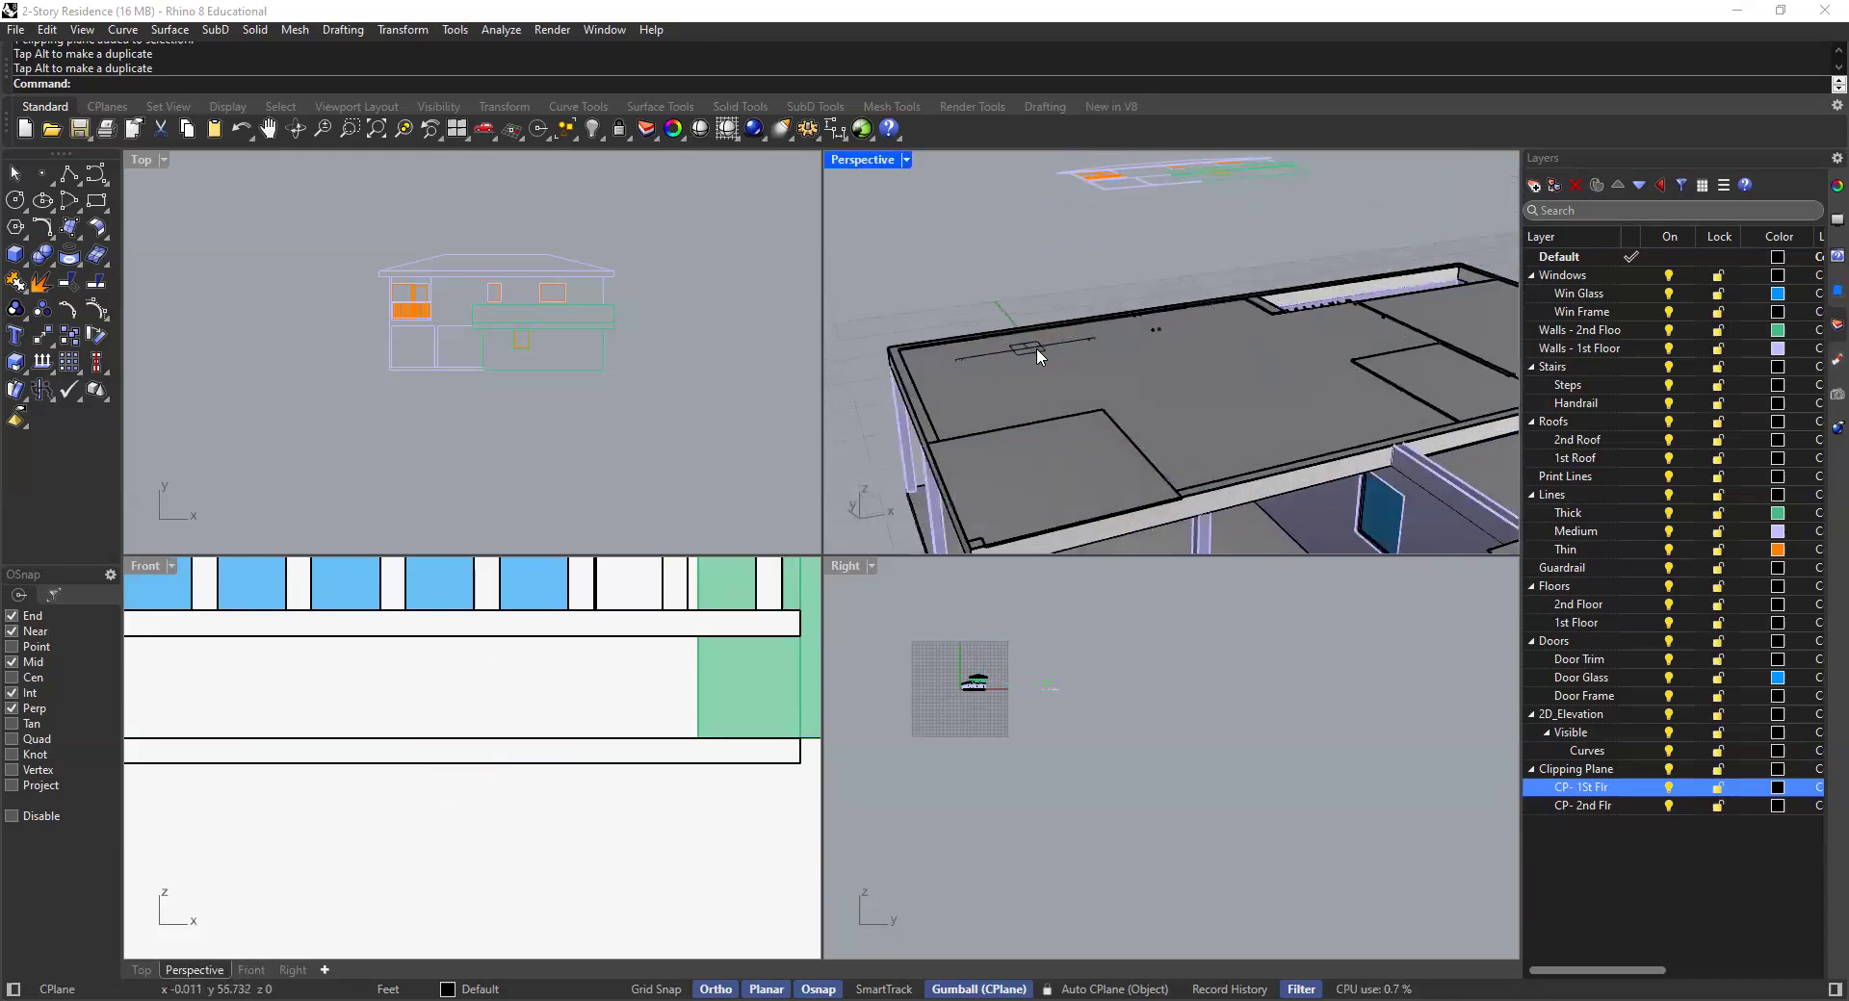
click(1037, 349)
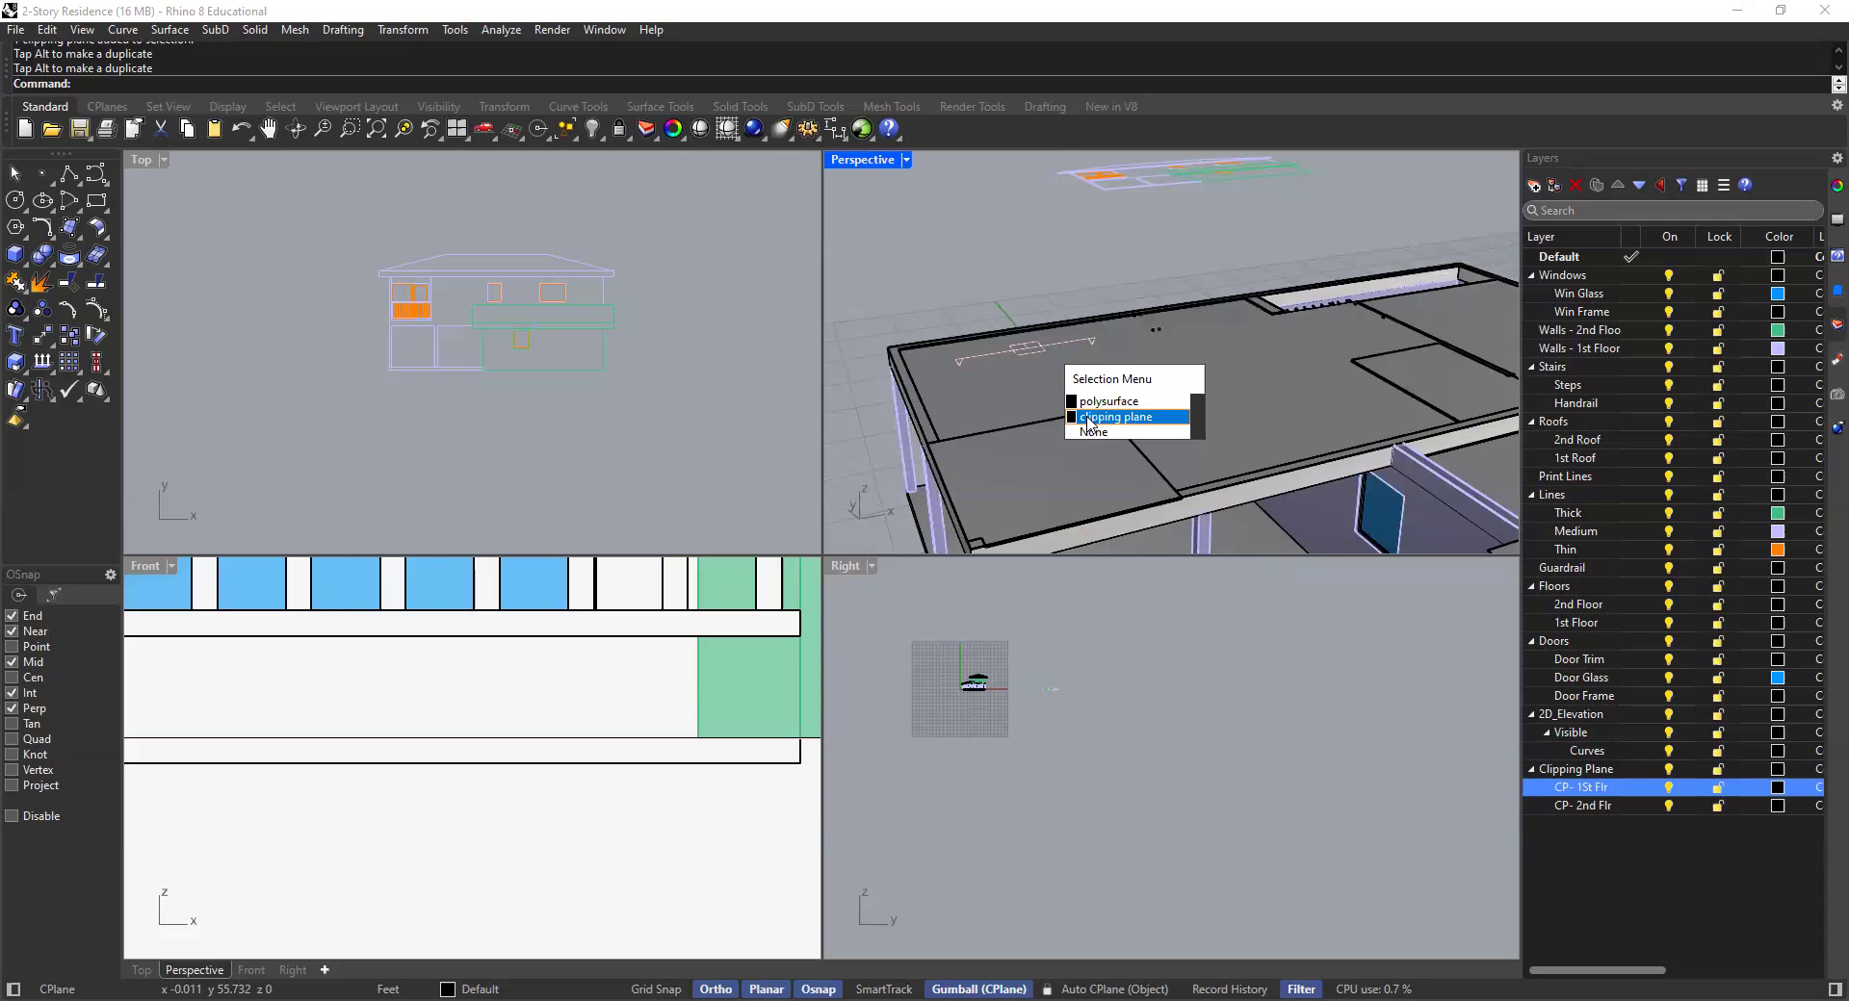
click(1088, 417)
click(1024, 285)
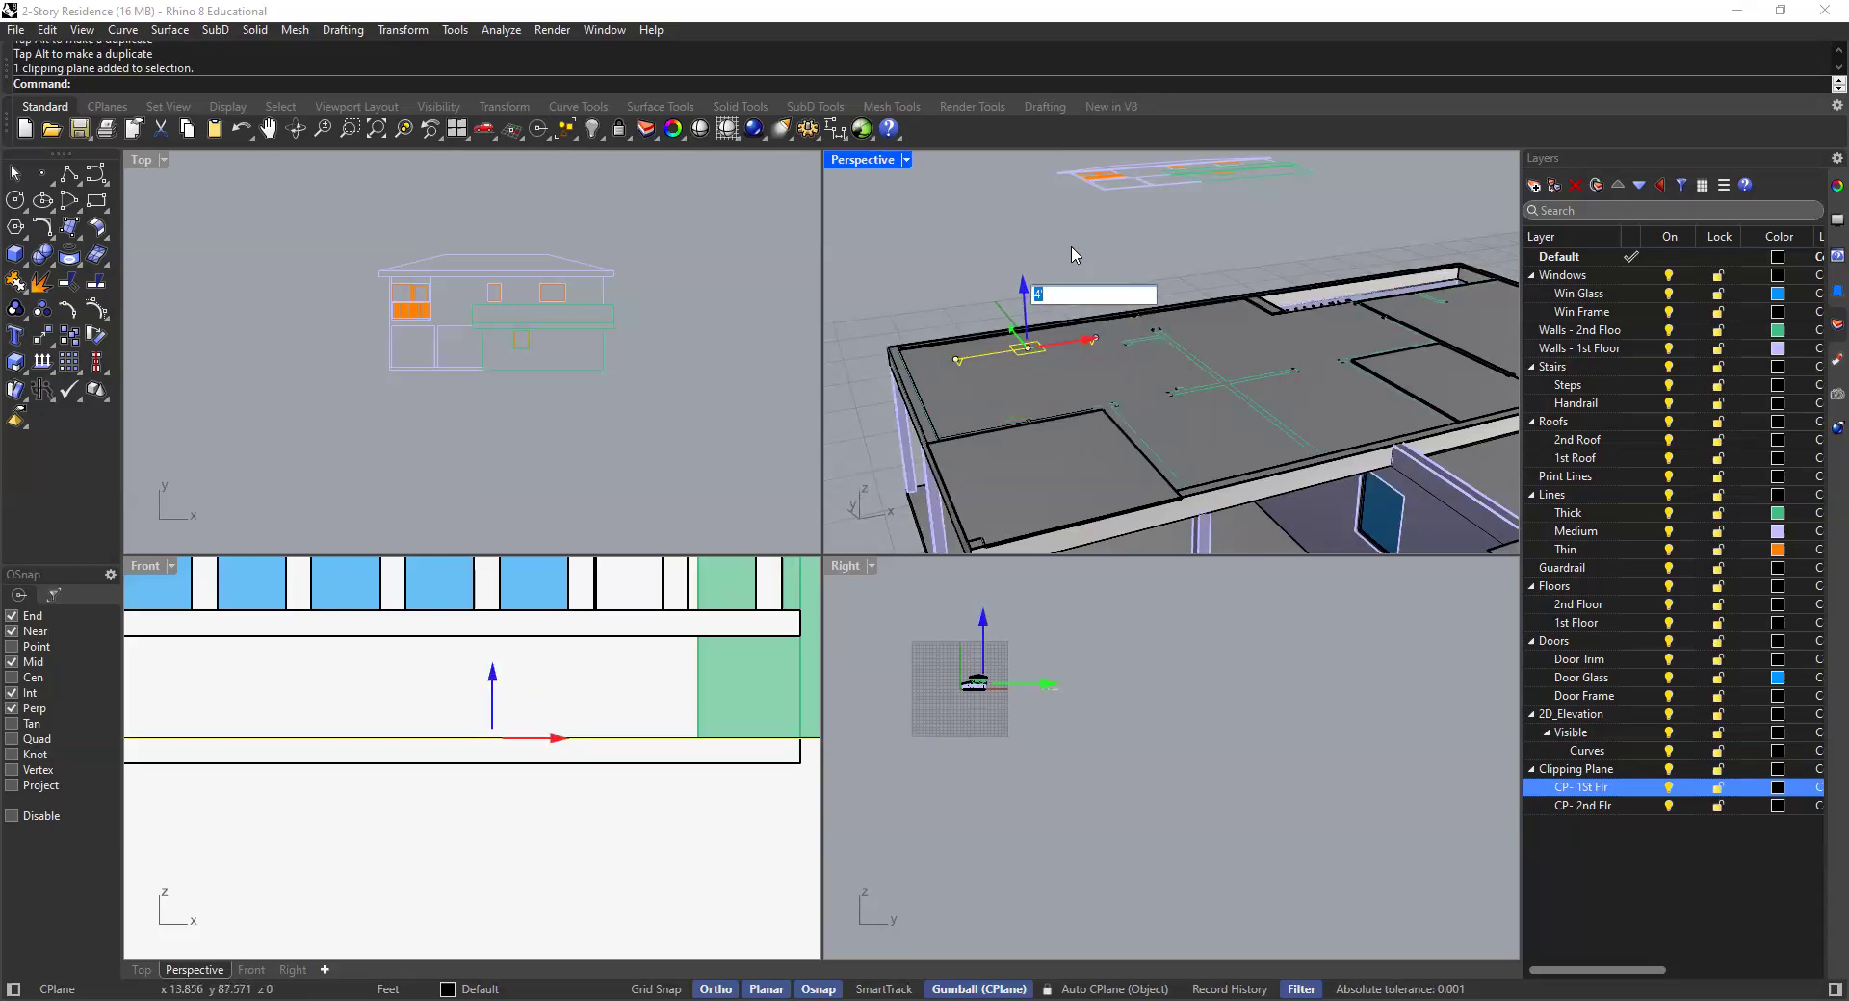
key(Return)
click(973, 214)
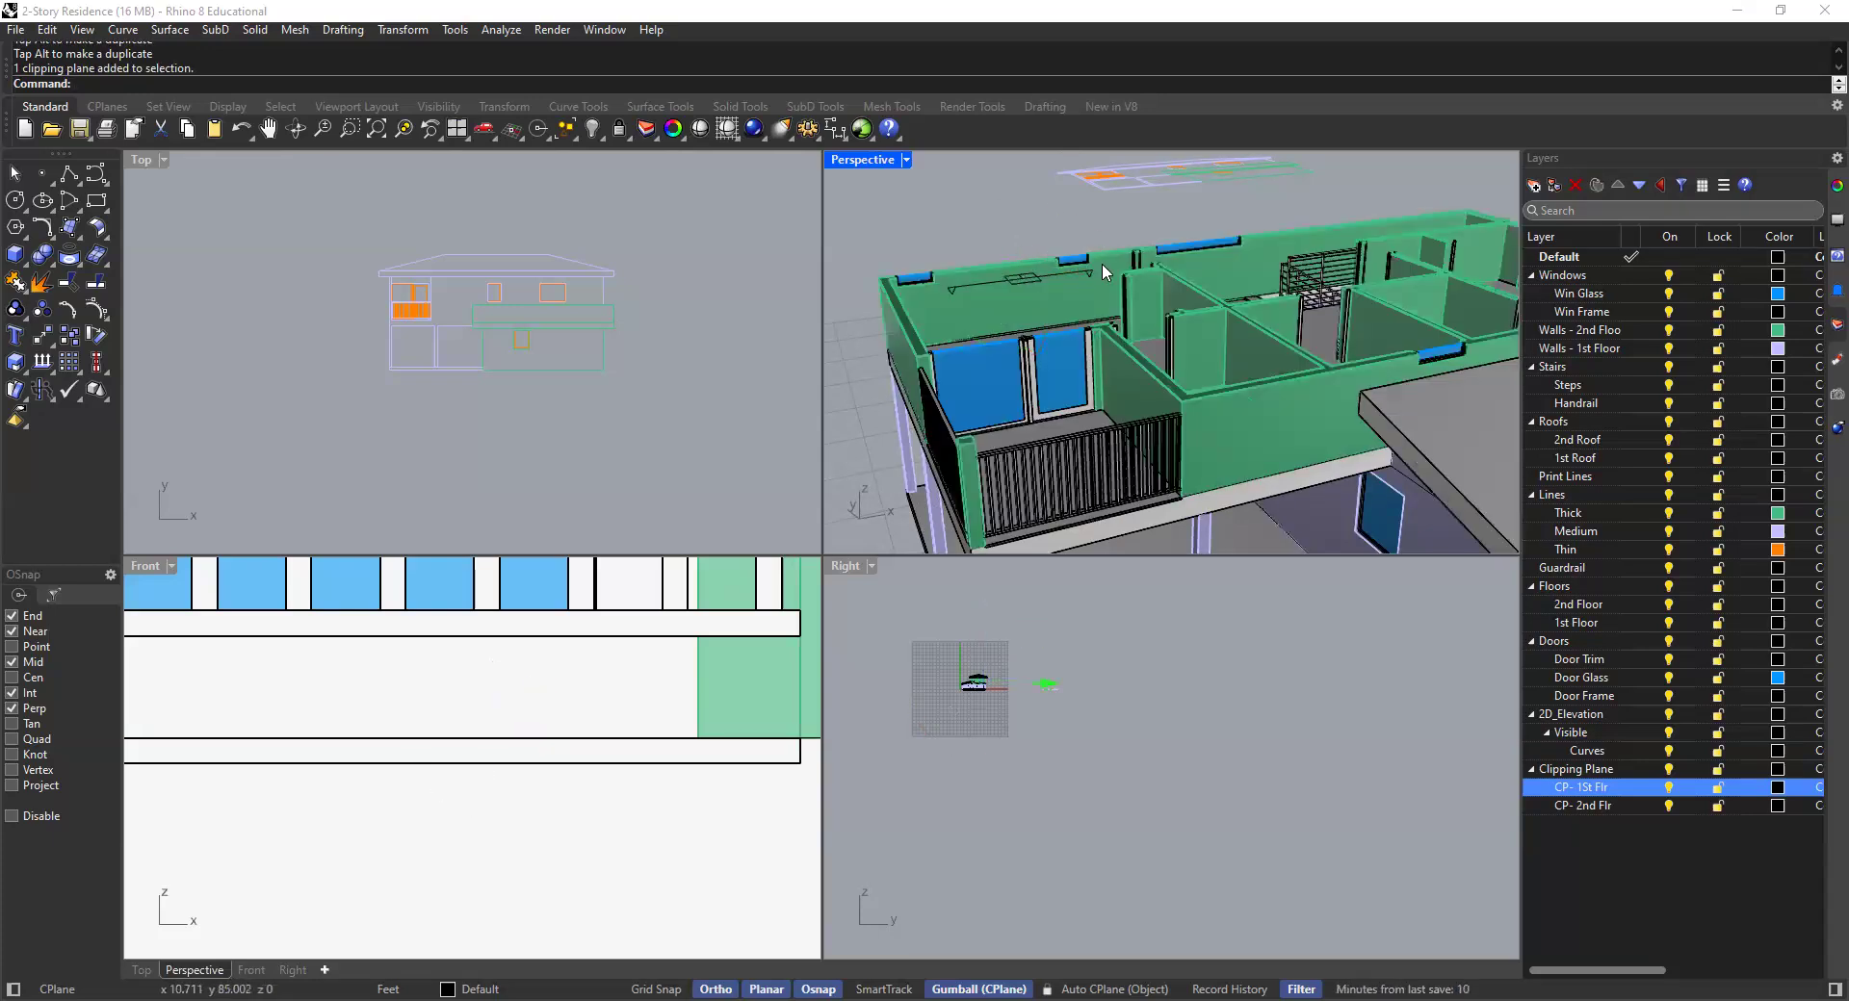
Assign the second-floor clipping plane to the CP- 2nd Flr layer and turn that layer off
right_drag(1144, 269, 1122, 418)
scroll(1160, 375, up, 5)
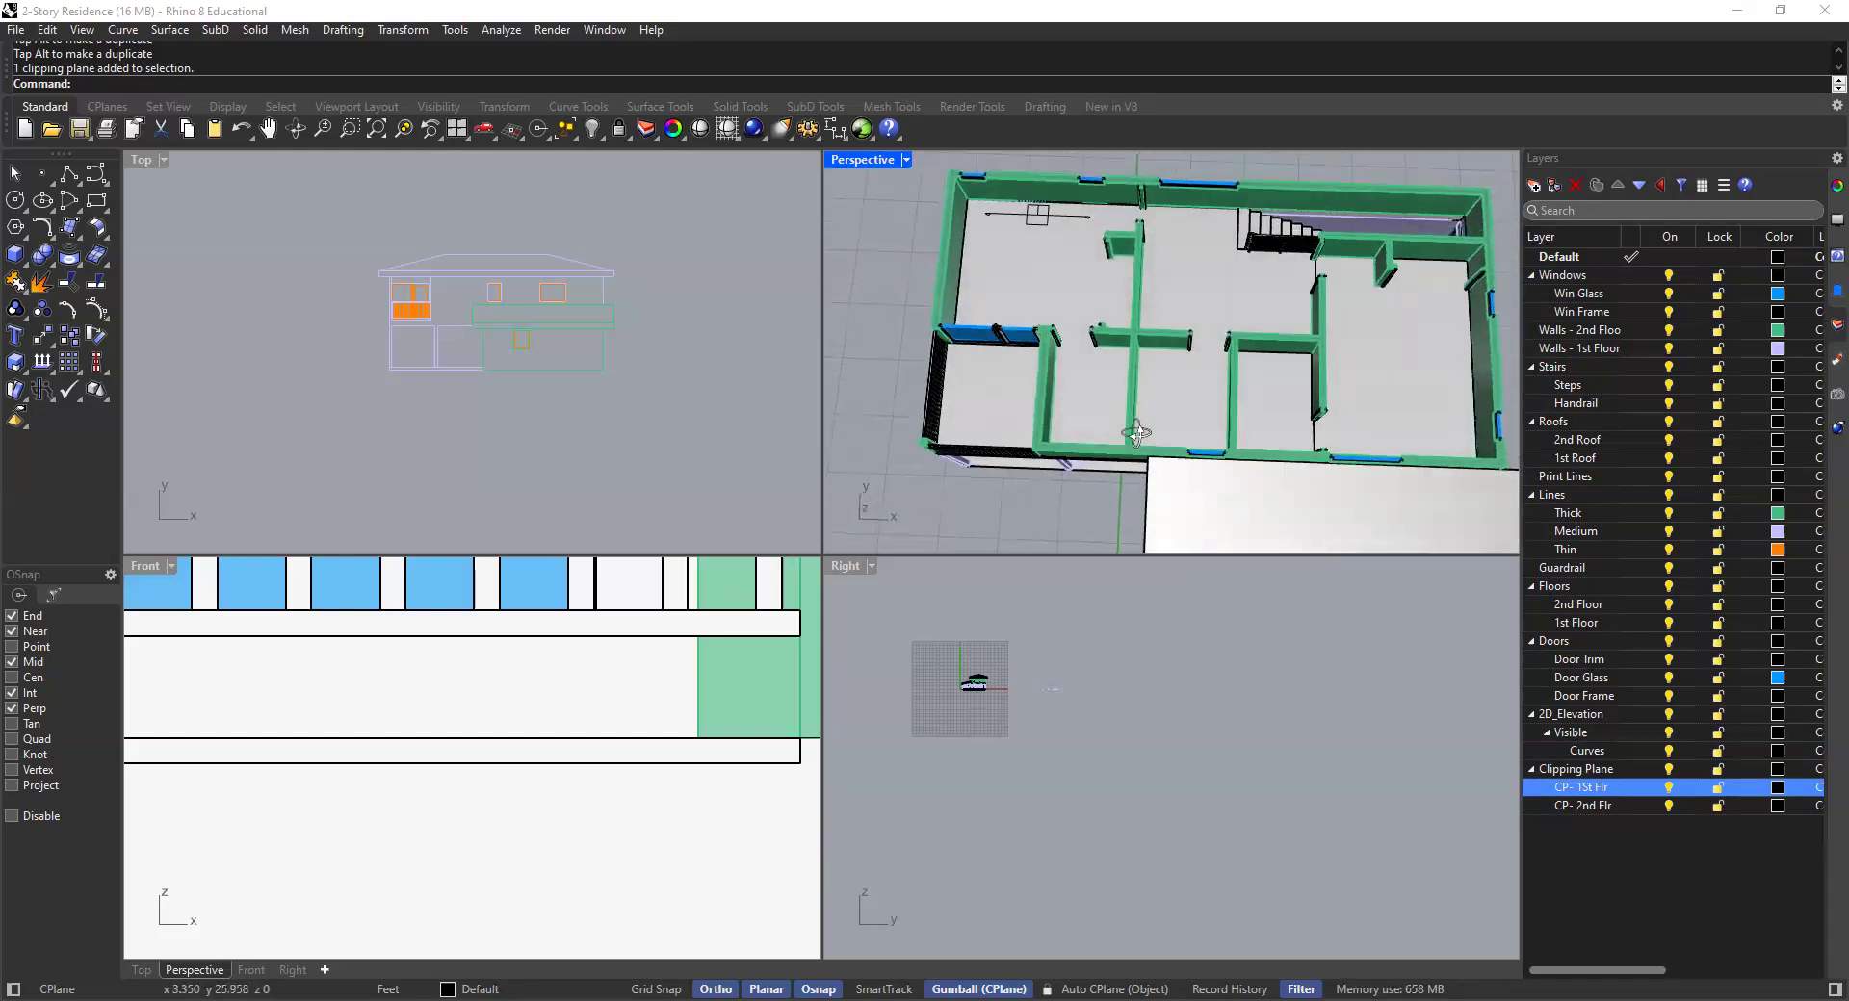
right_drag(1193, 361, 1049, 255)
click(1021, 242)
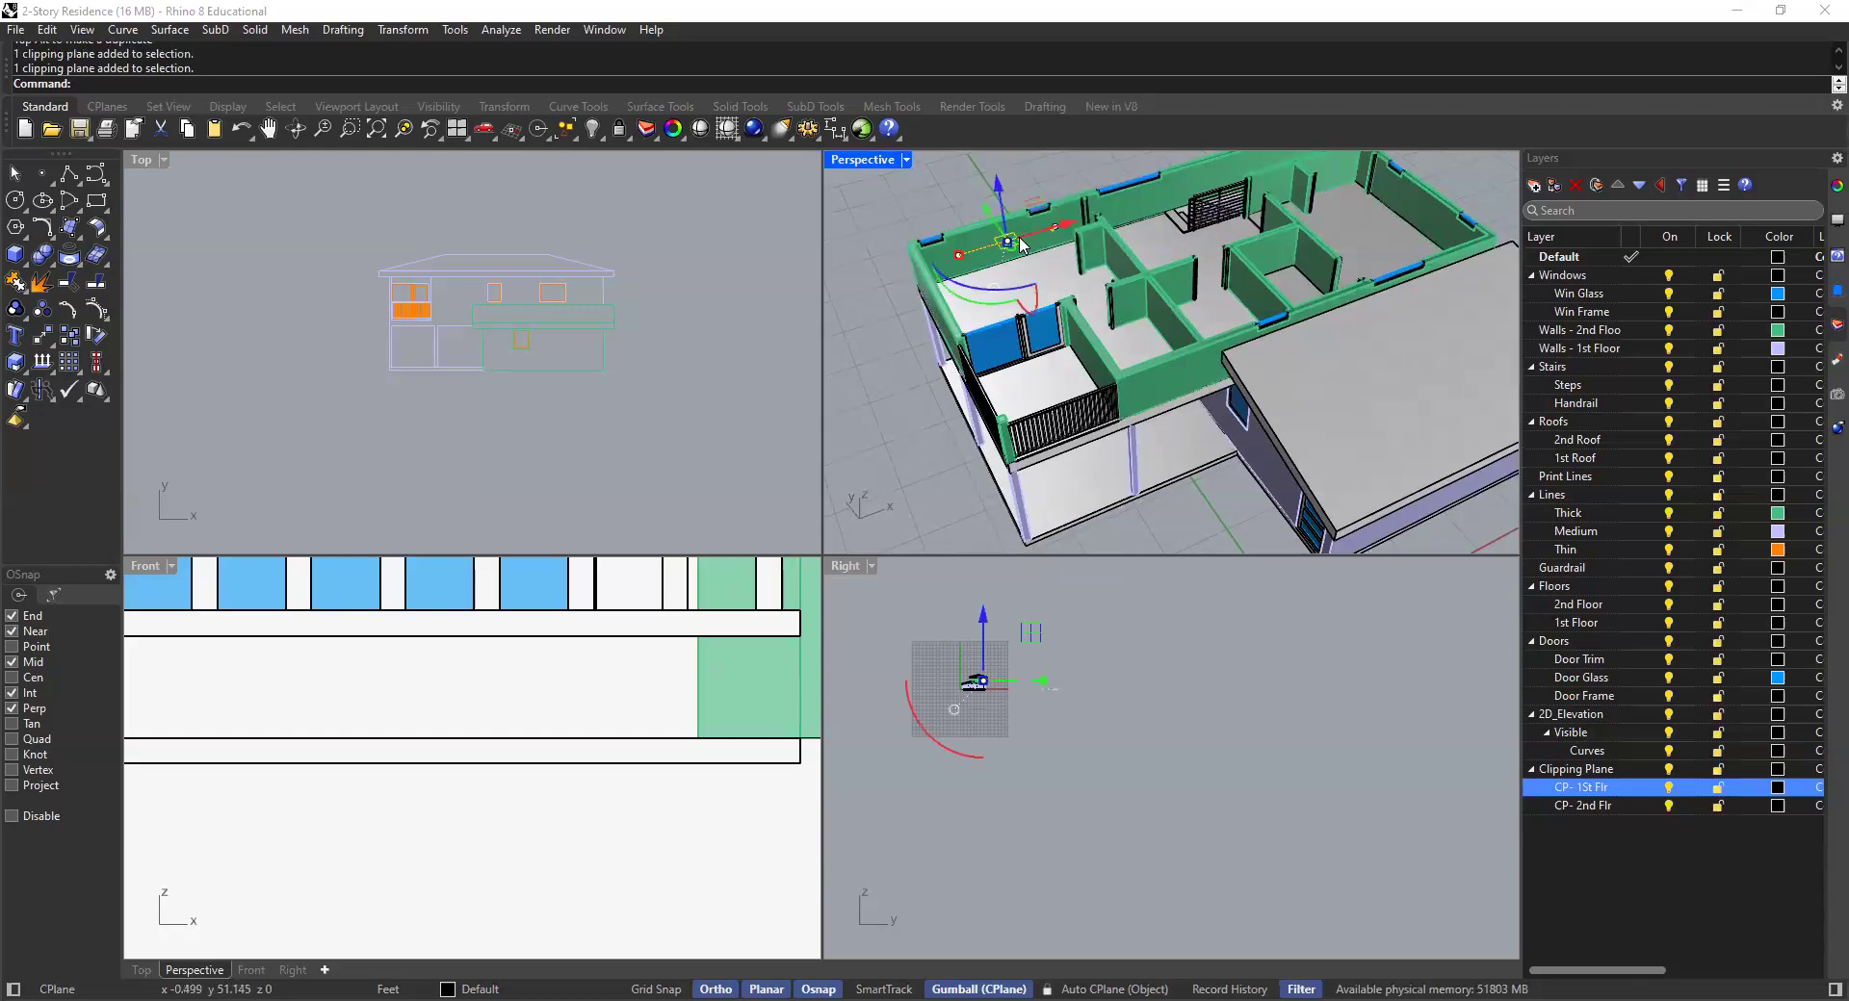
right_click(1607, 806)
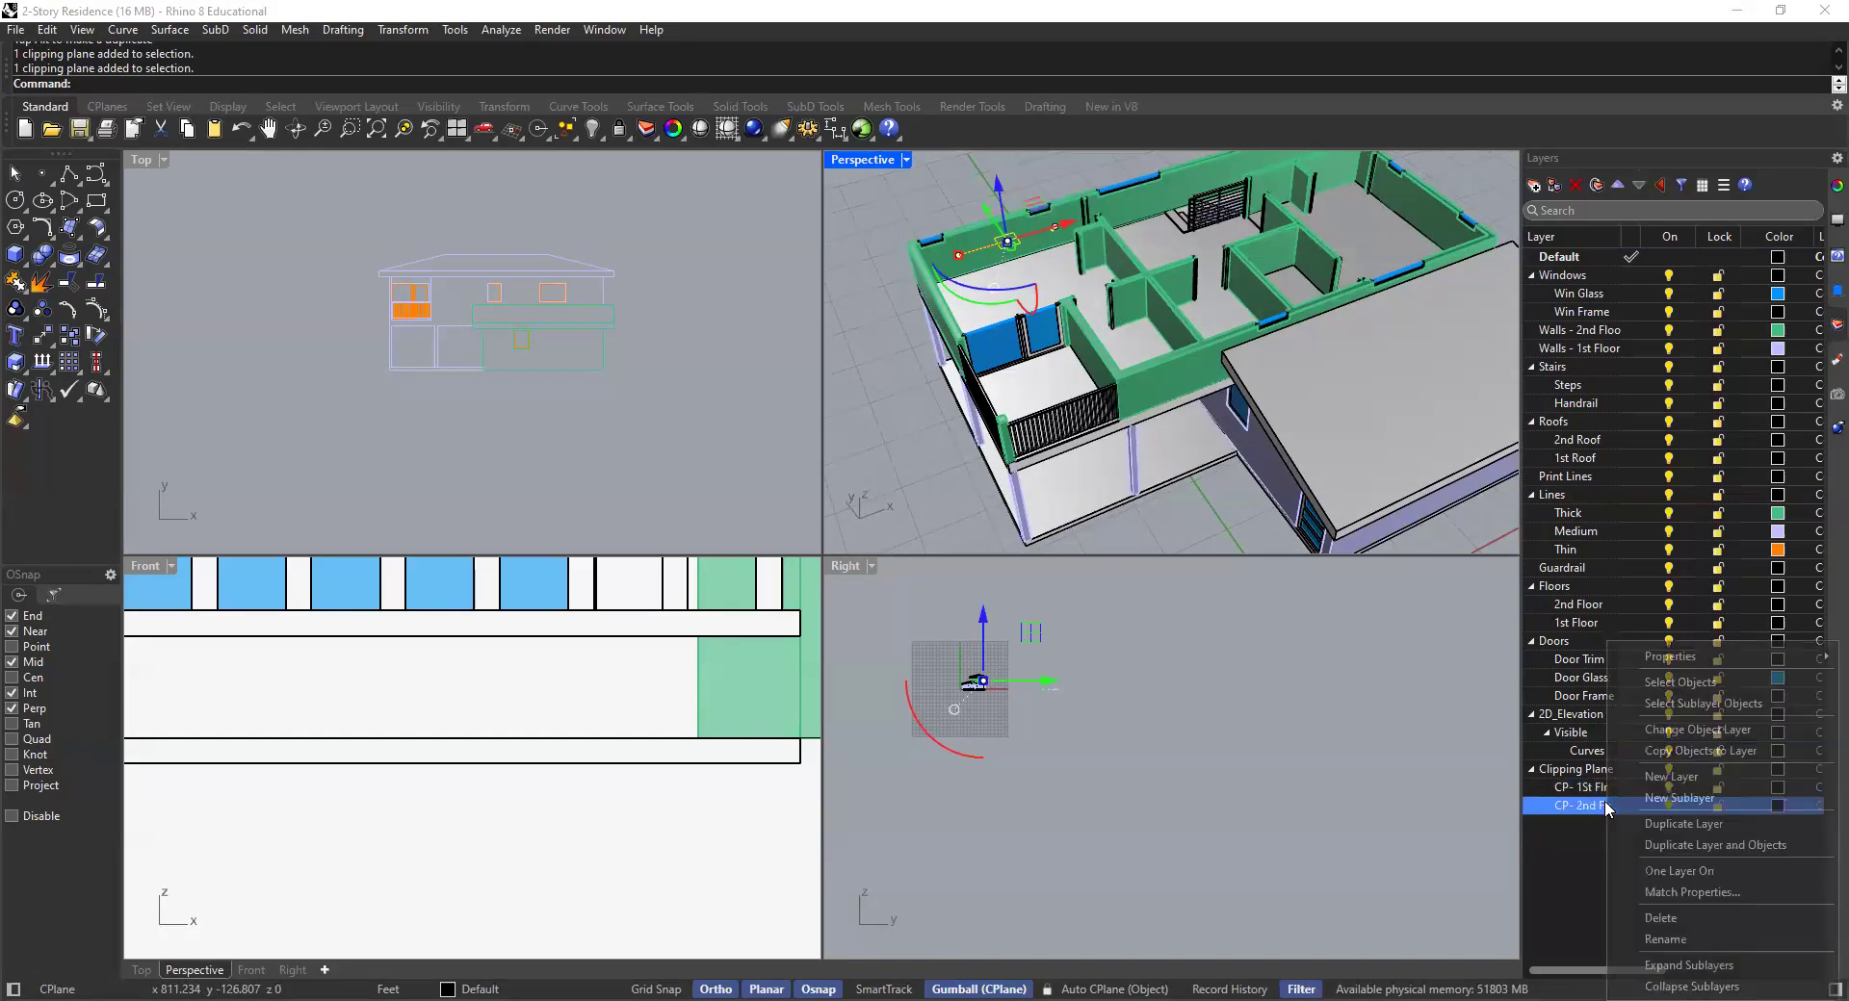
click(1670, 730)
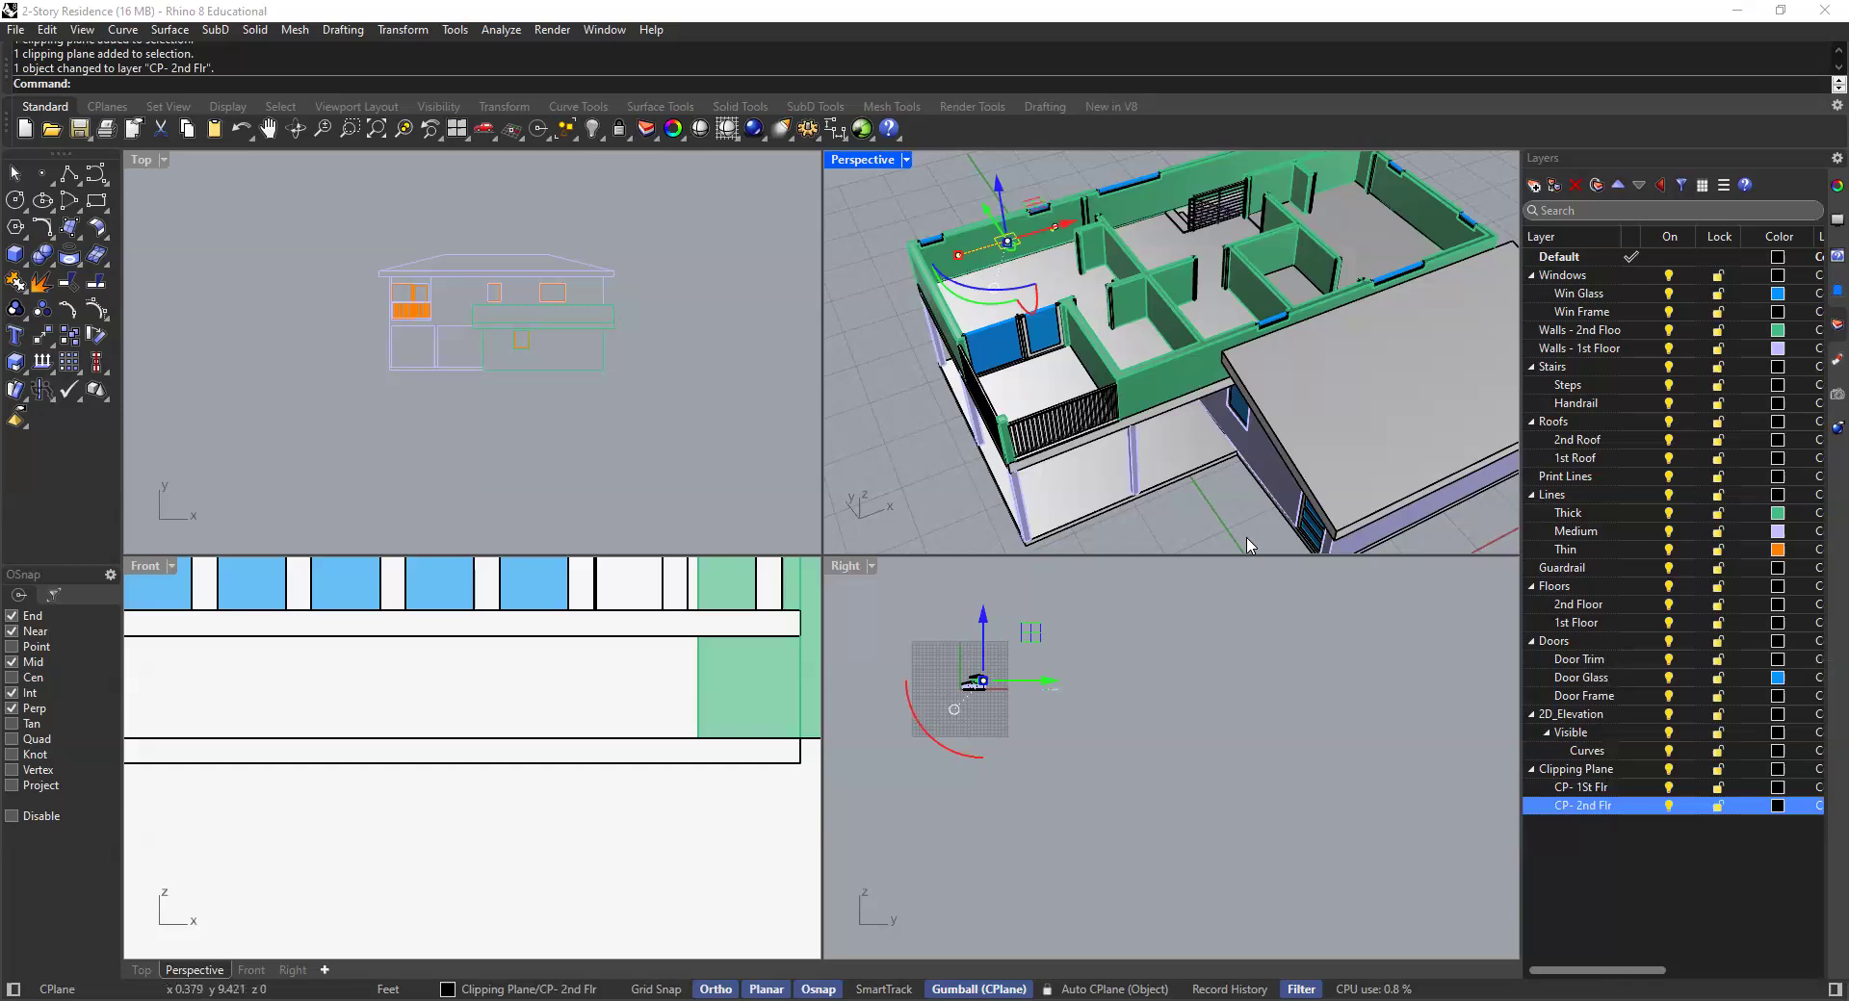
click(1668, 806)
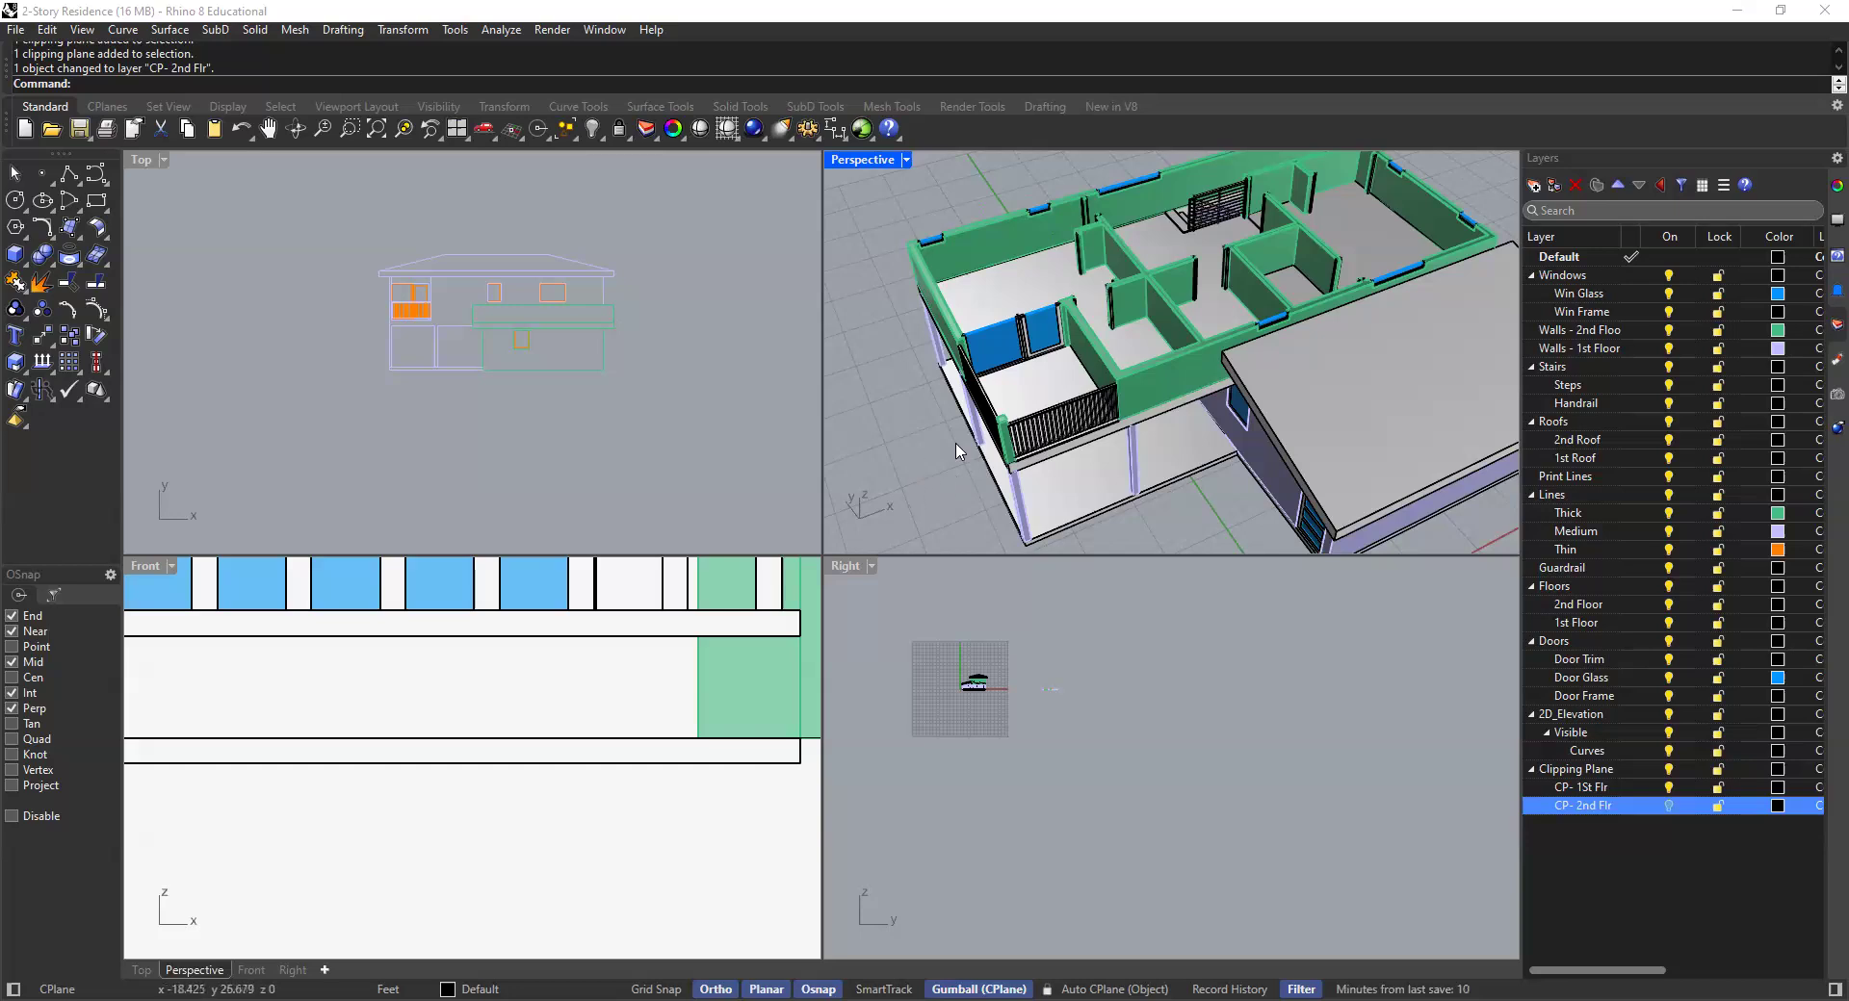
Examine the clipped second-floor plan from above, including the stair area, and compare it with the uncut model in the top view
scroll(1202, 330, down, 3)
scroll(1175, 385, down, 5)
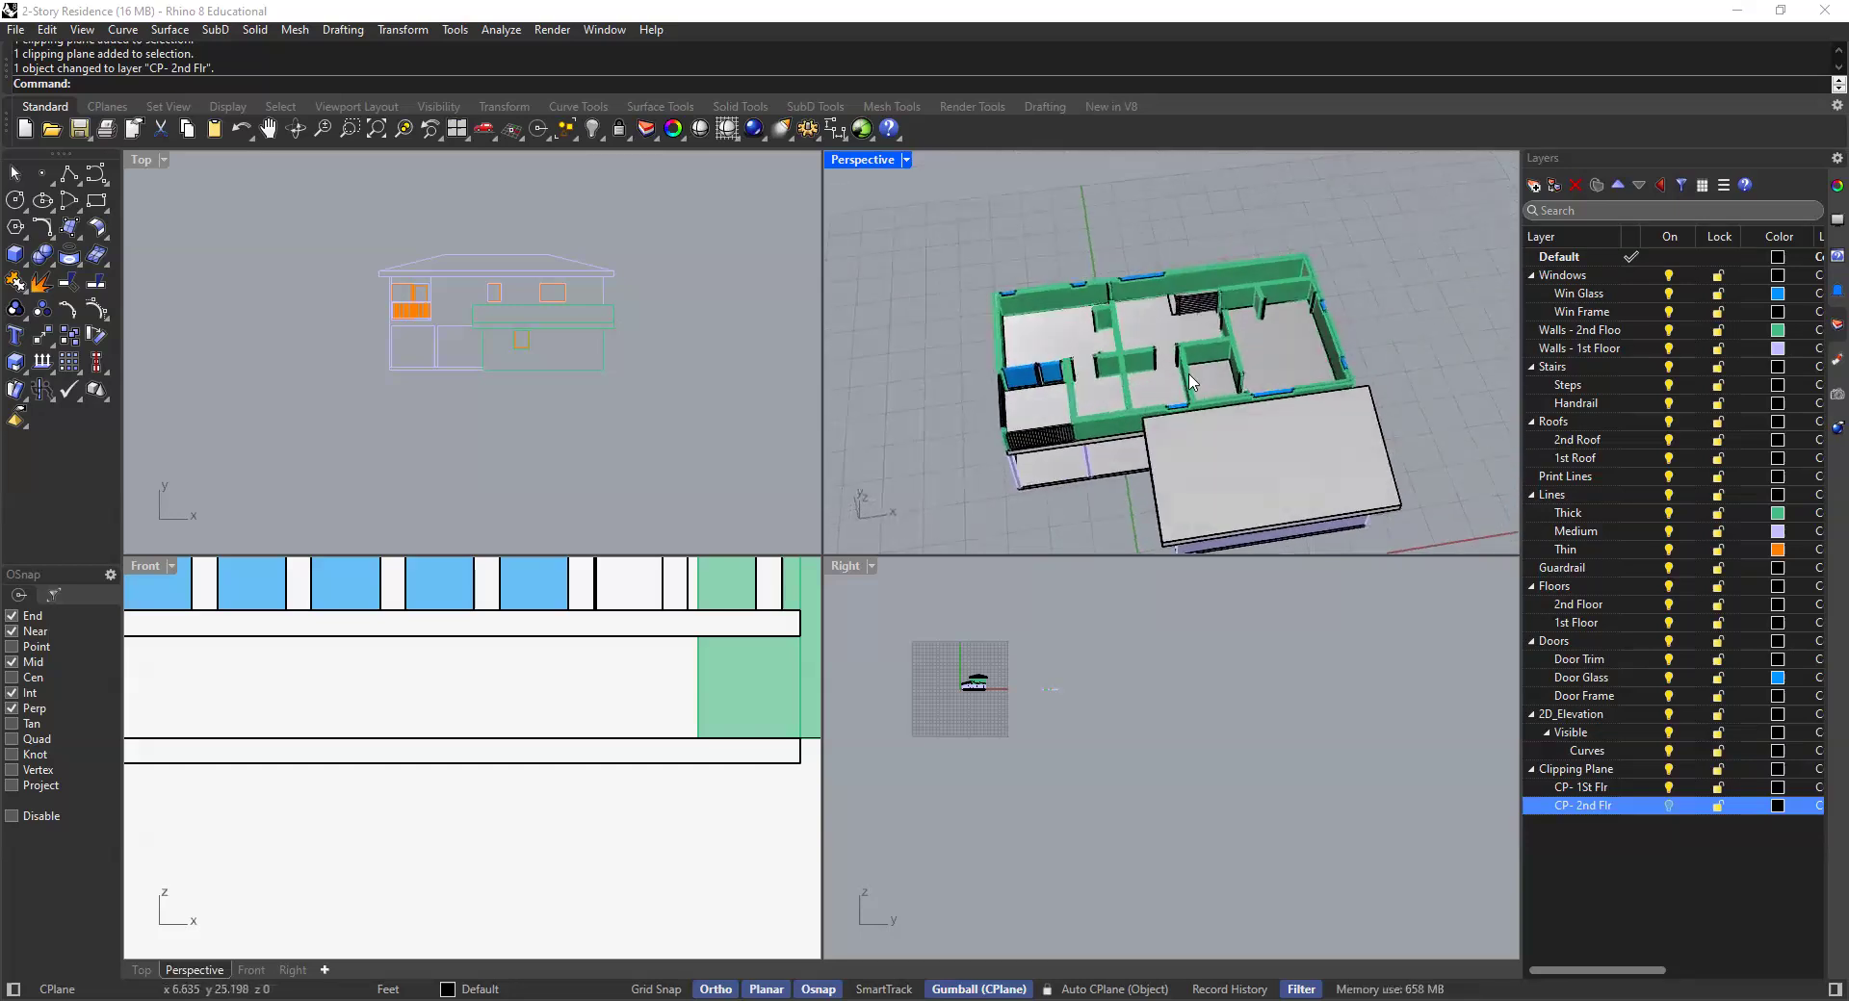
shift+right_drag(1168, 365, 1132, 411)
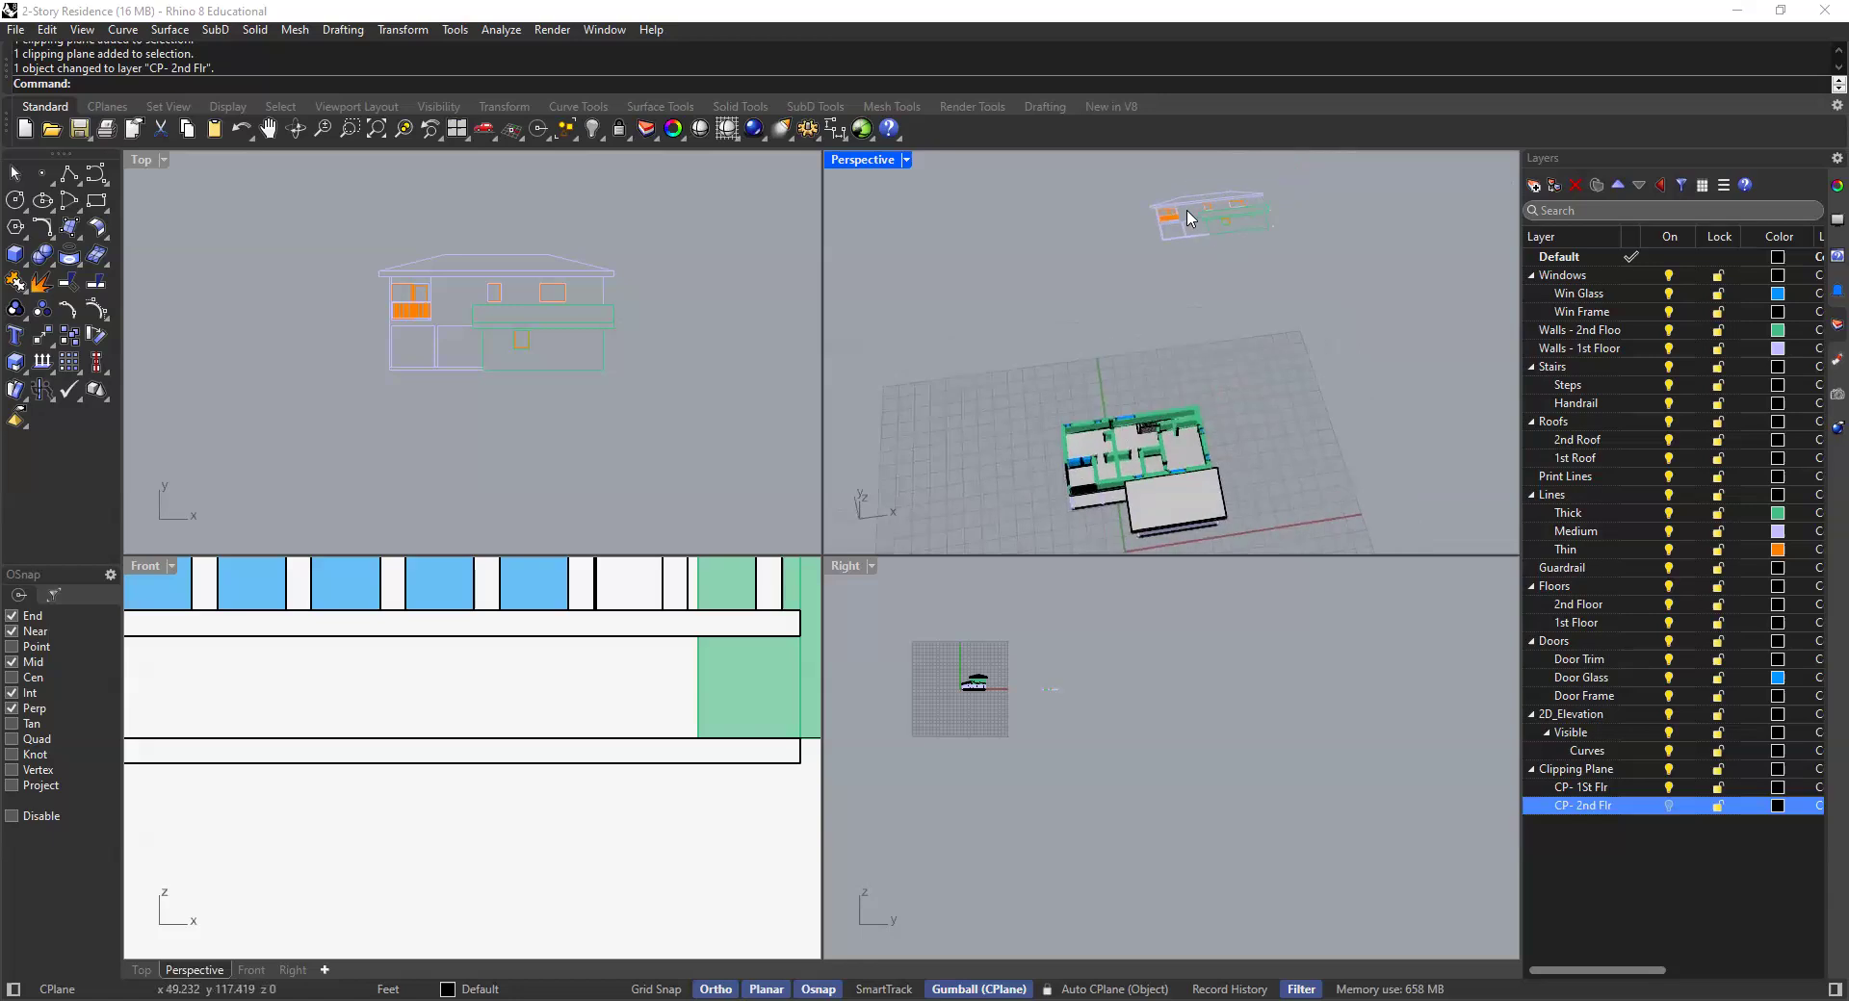
scroll(1150, 459, up, 3)
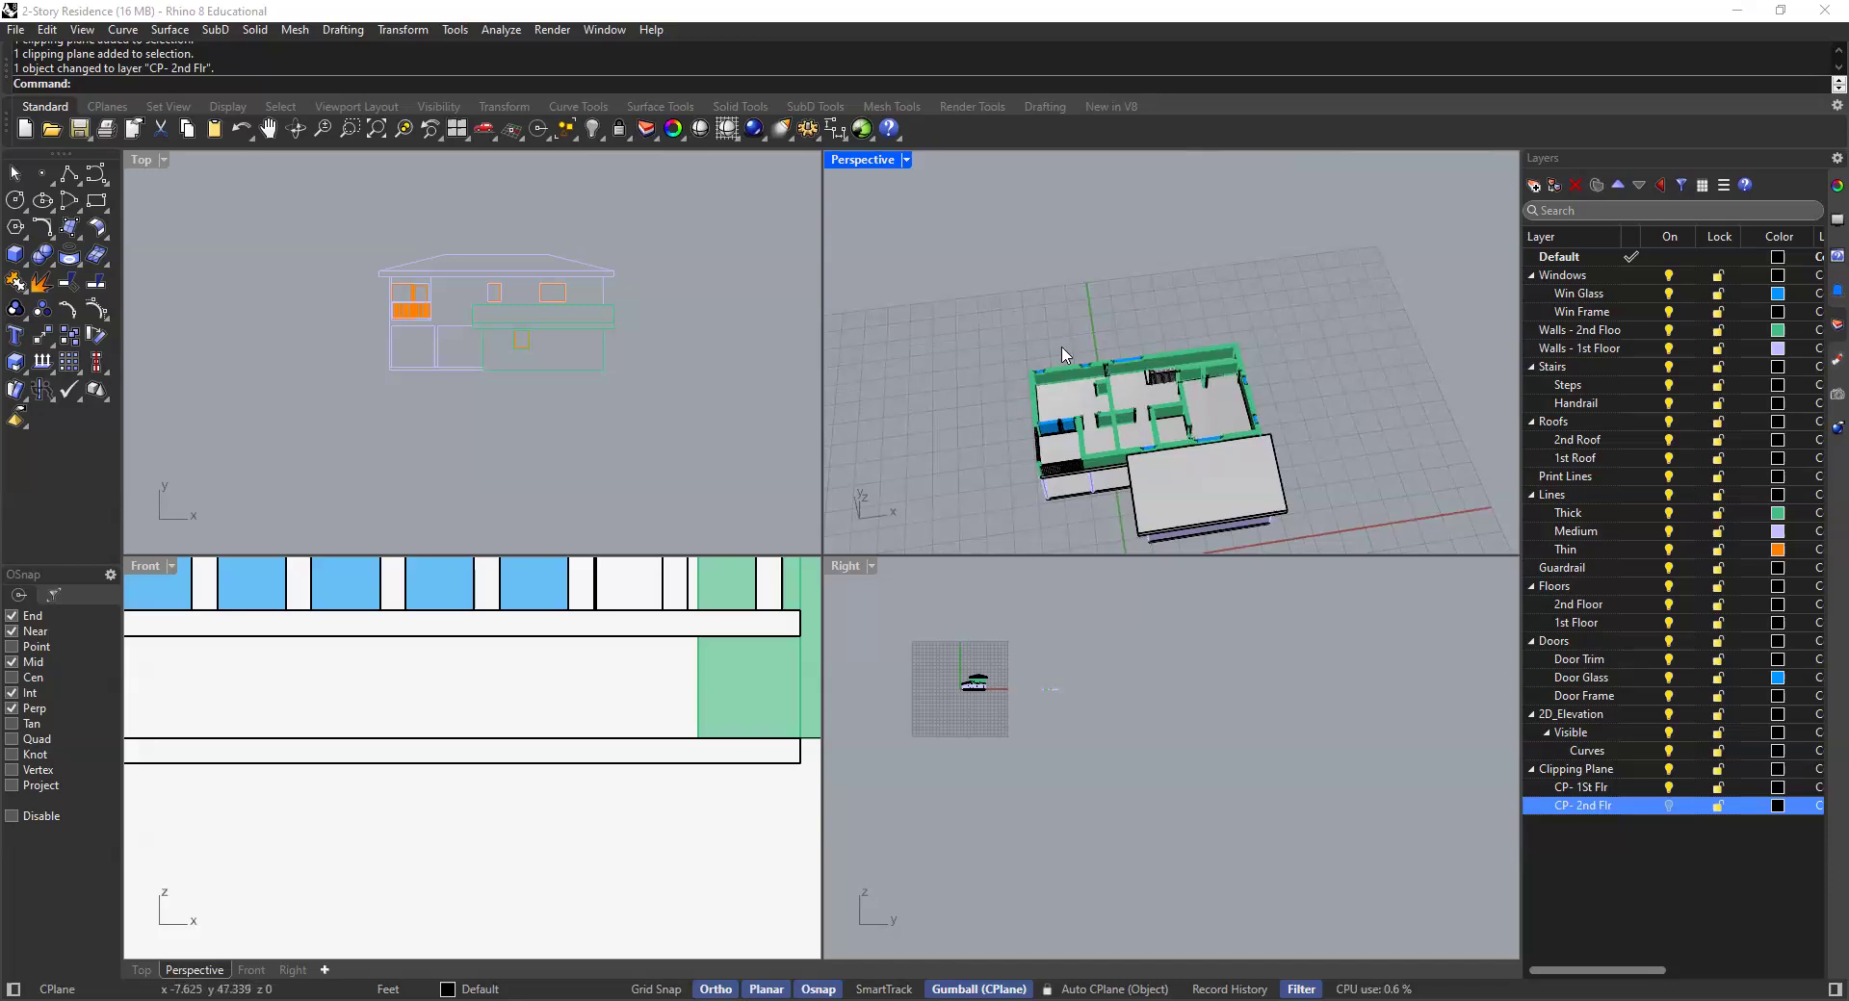
shift+right_drag(1097, 363, 1093, 305)
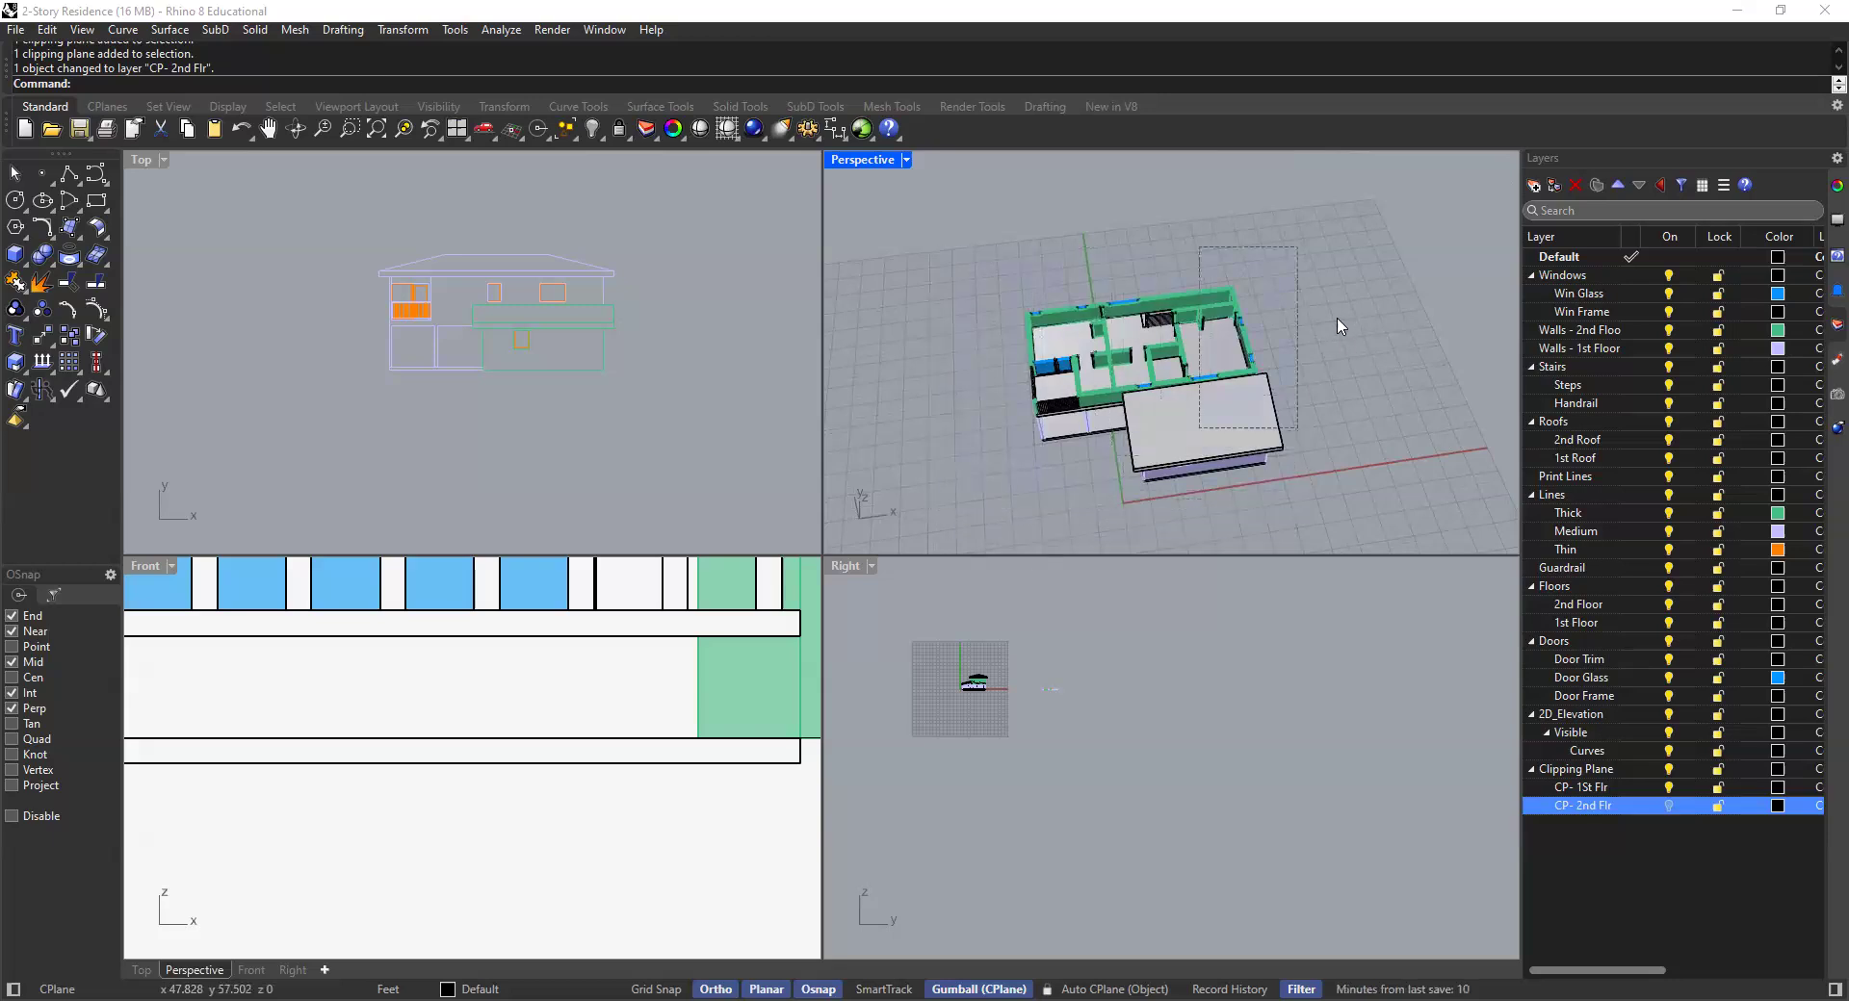
scroll(1144, 360, down, 3)
scroll(1144, 360, up, 8)
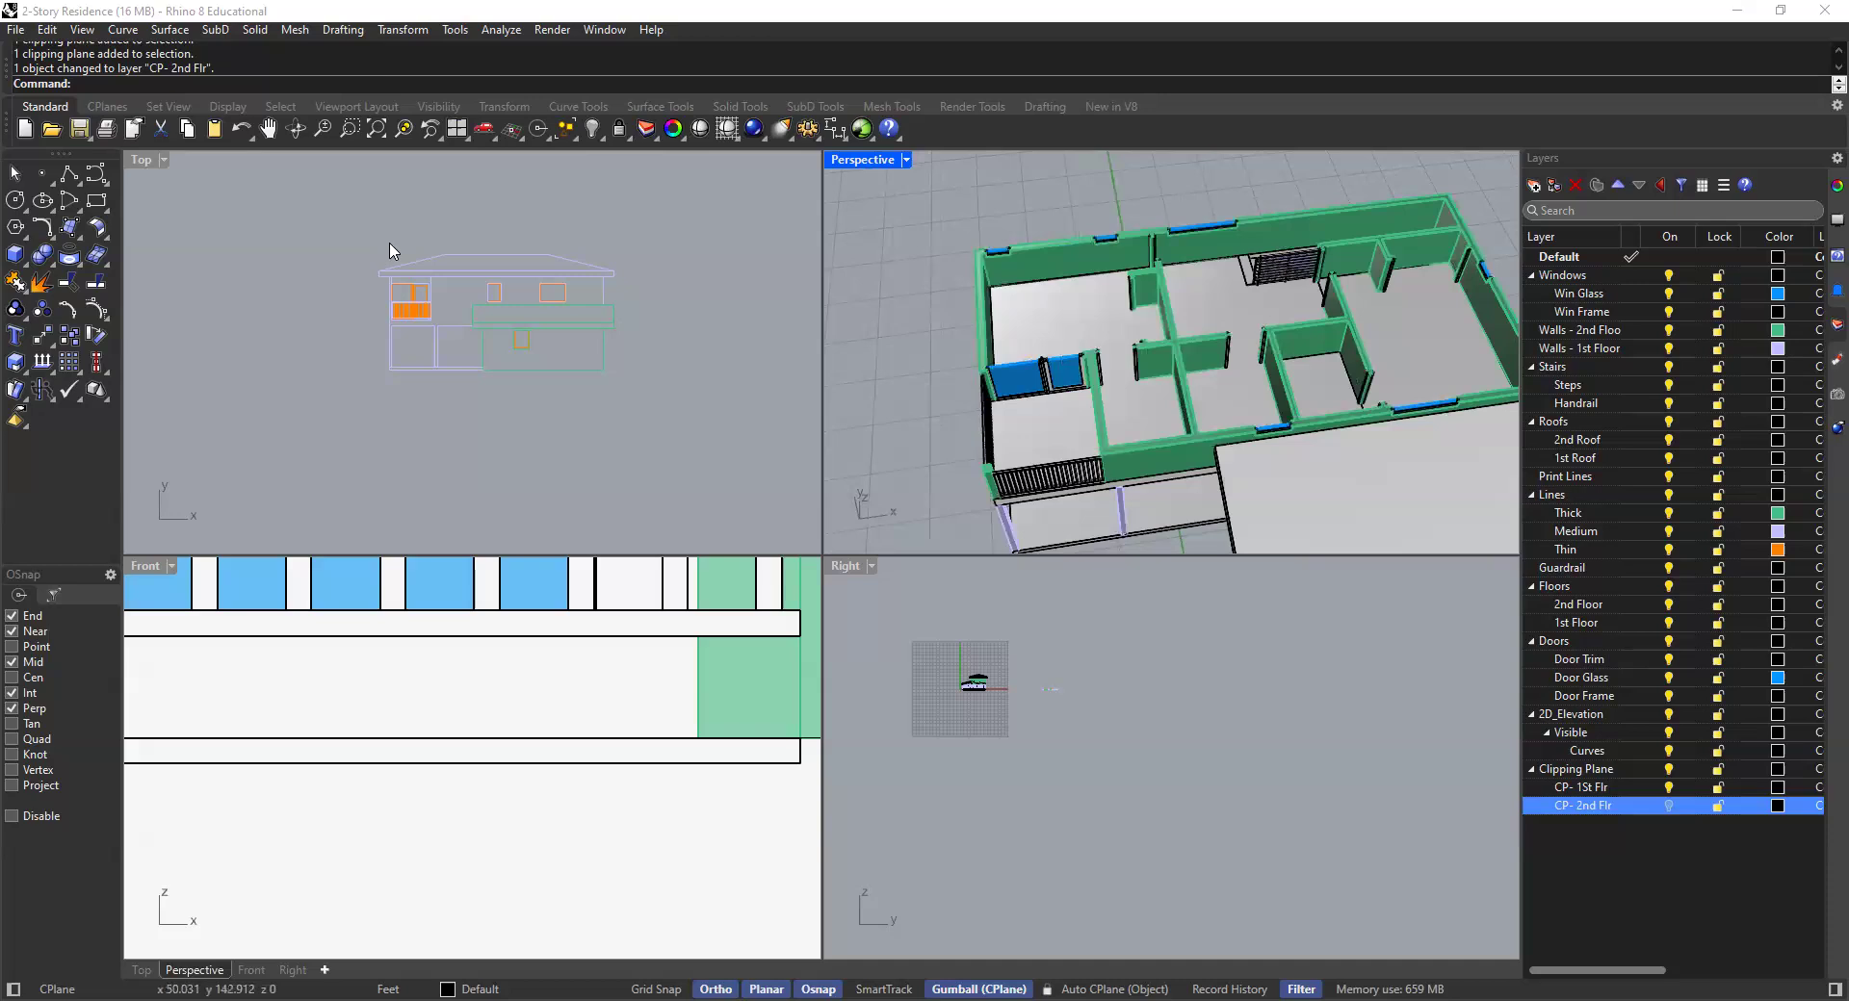
scroll(520, 308, down, 10)
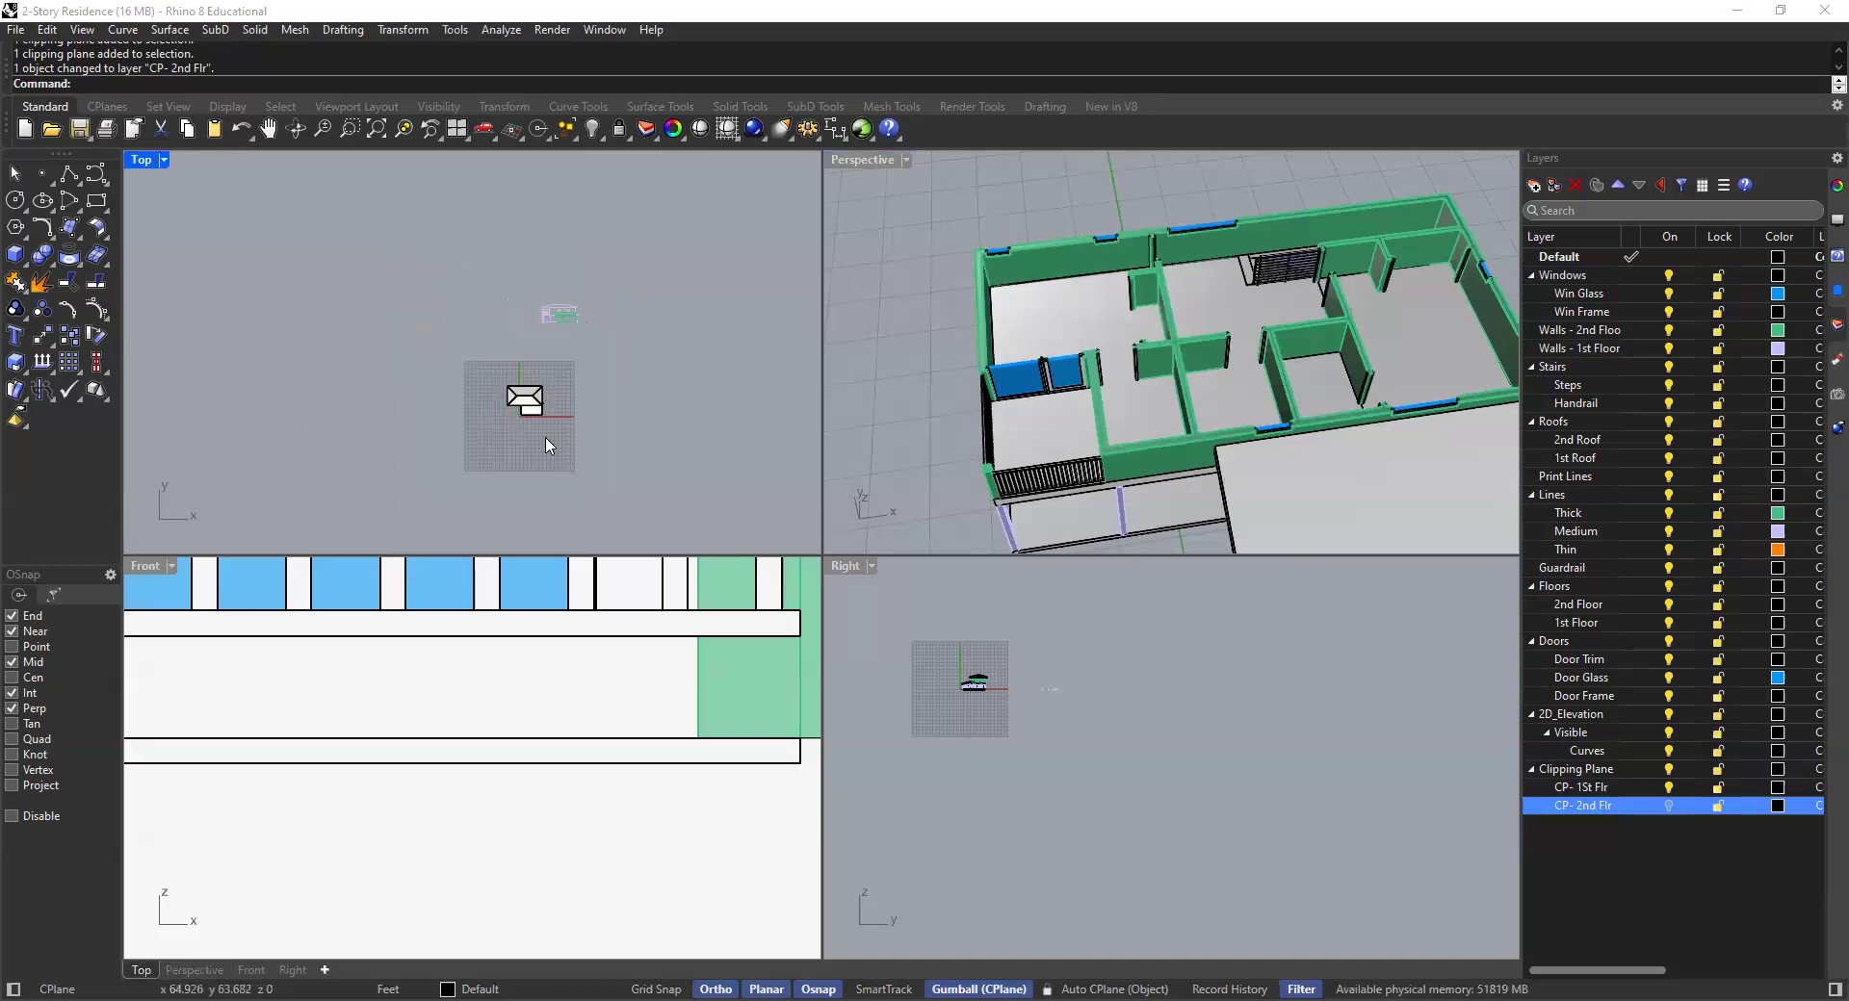
right_drag(1167, 262, 1197, 302)
scroll(1202, 320, up, 5)
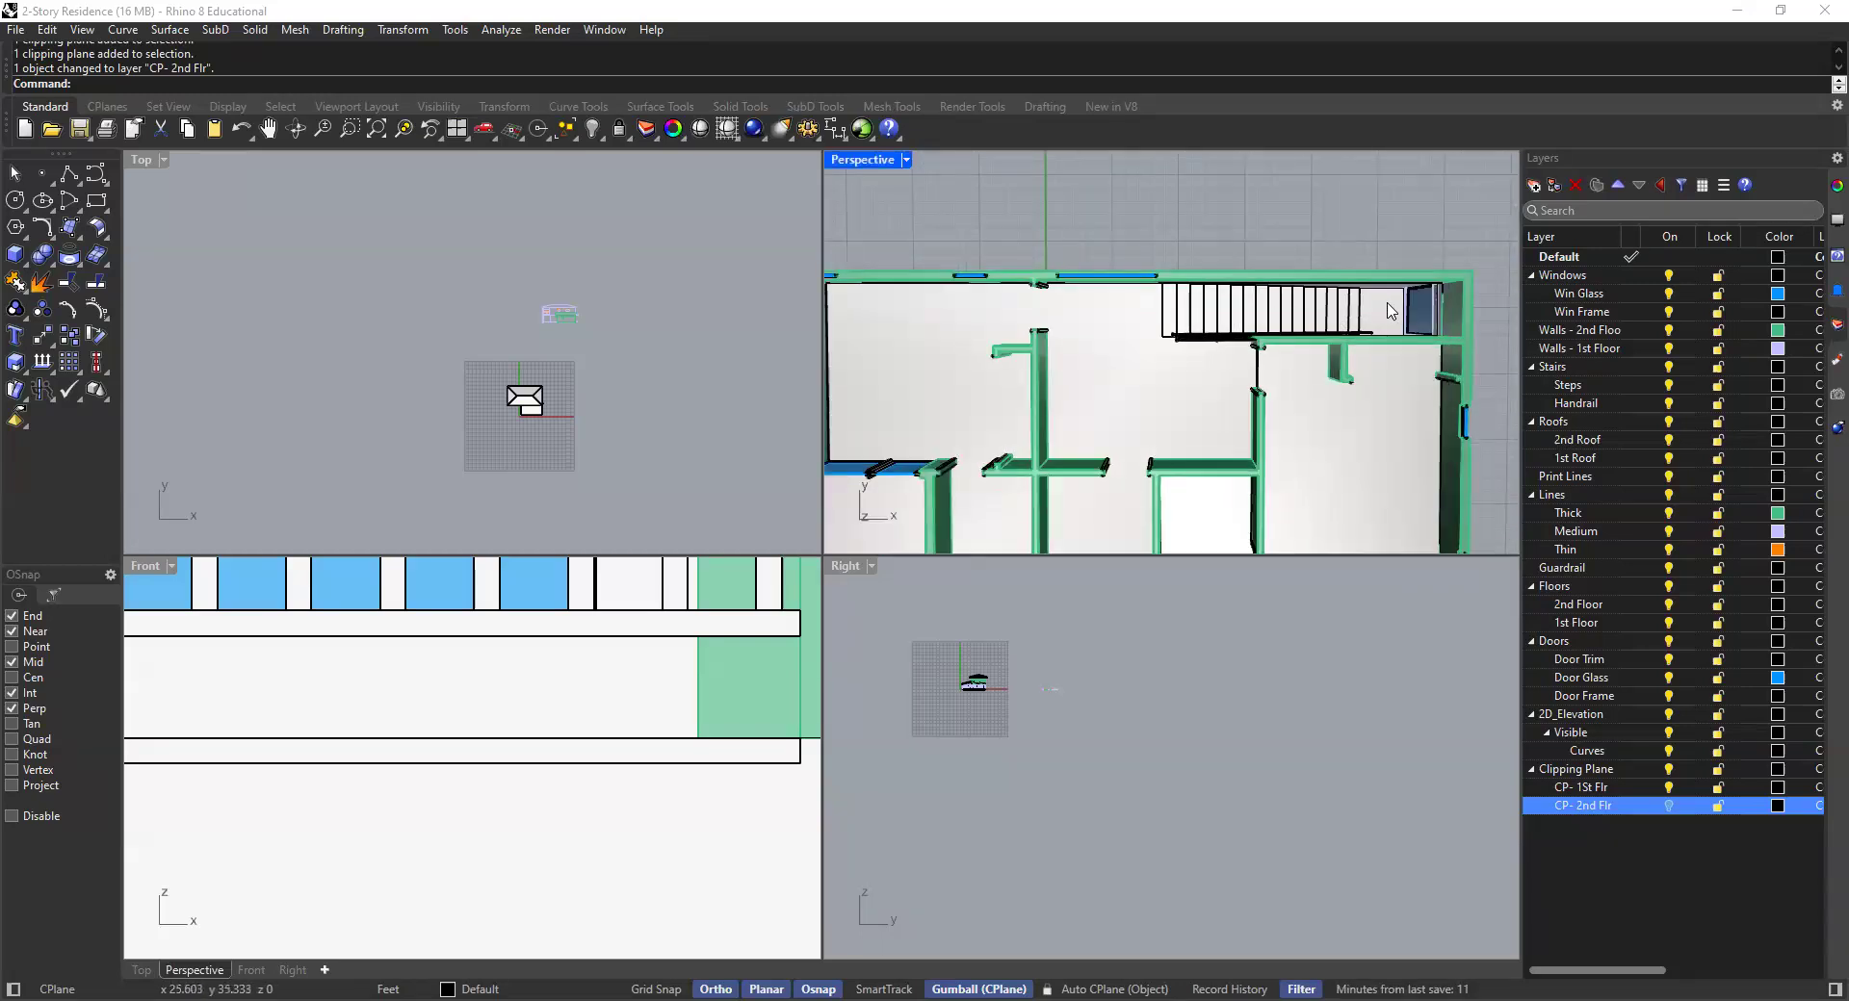
shift+right_drag(1342, 308, 1132, 296)
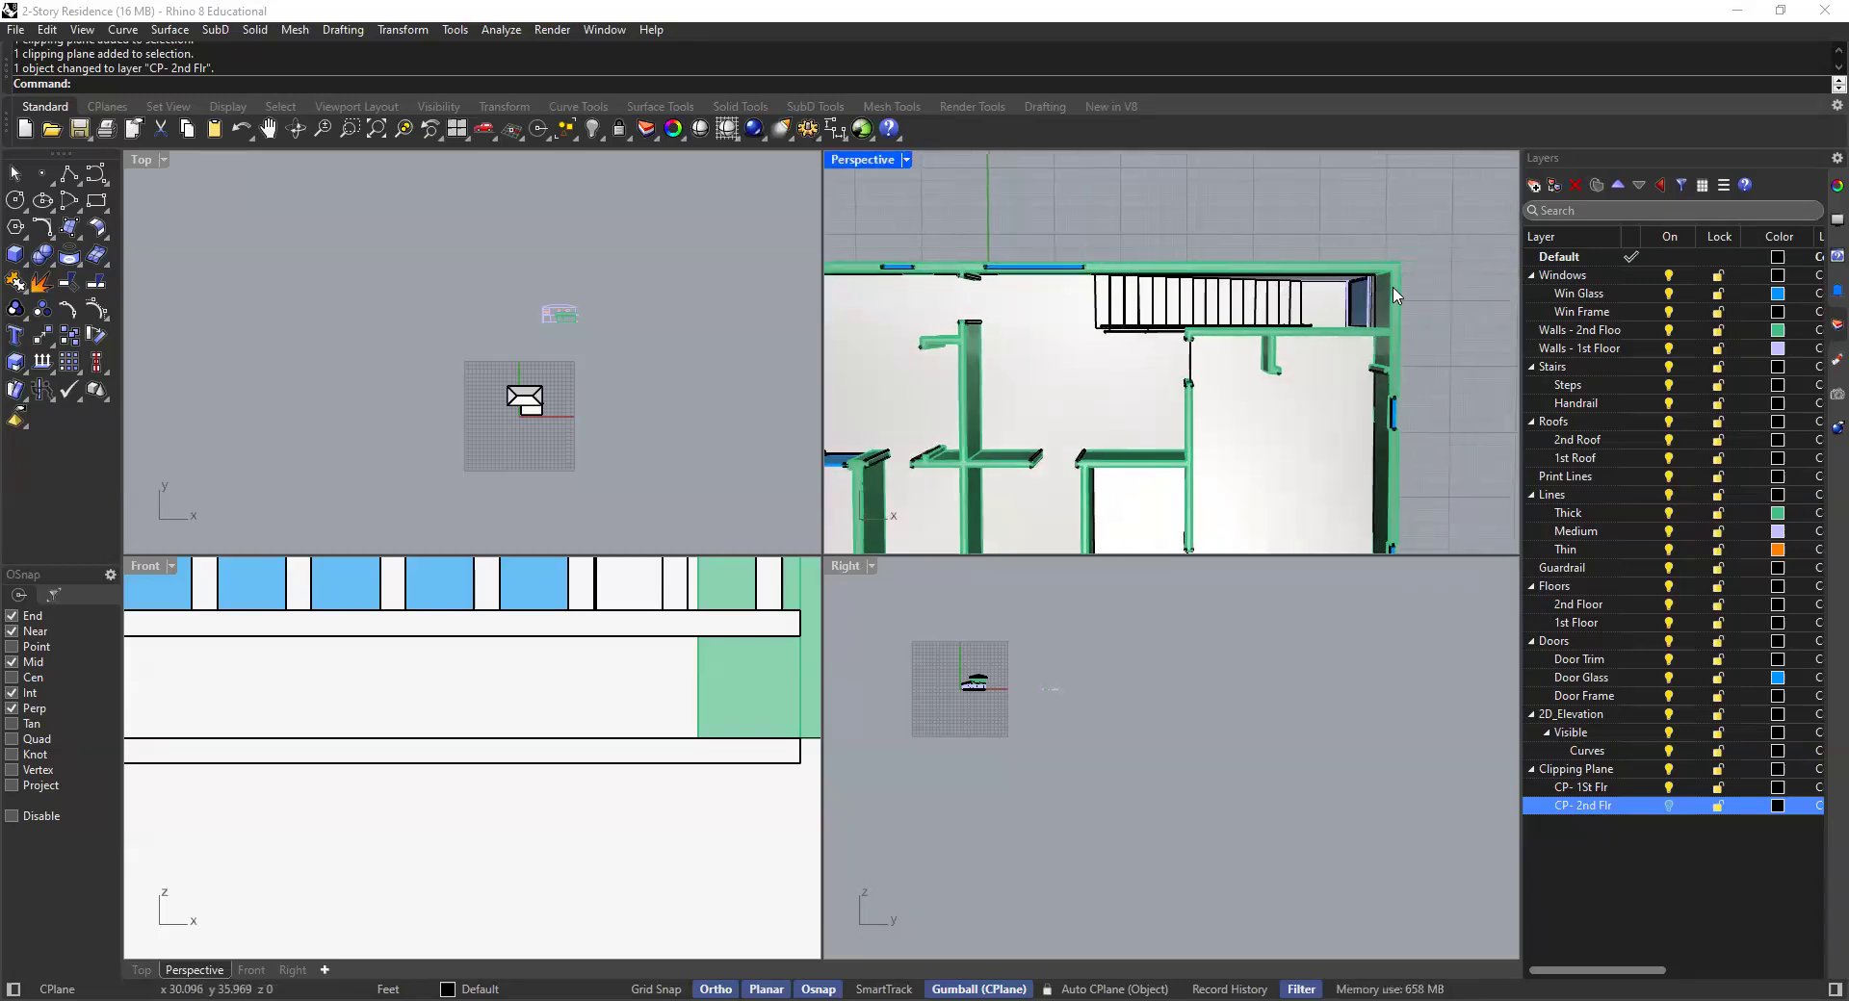
scroll(1267, 375, down, 4)
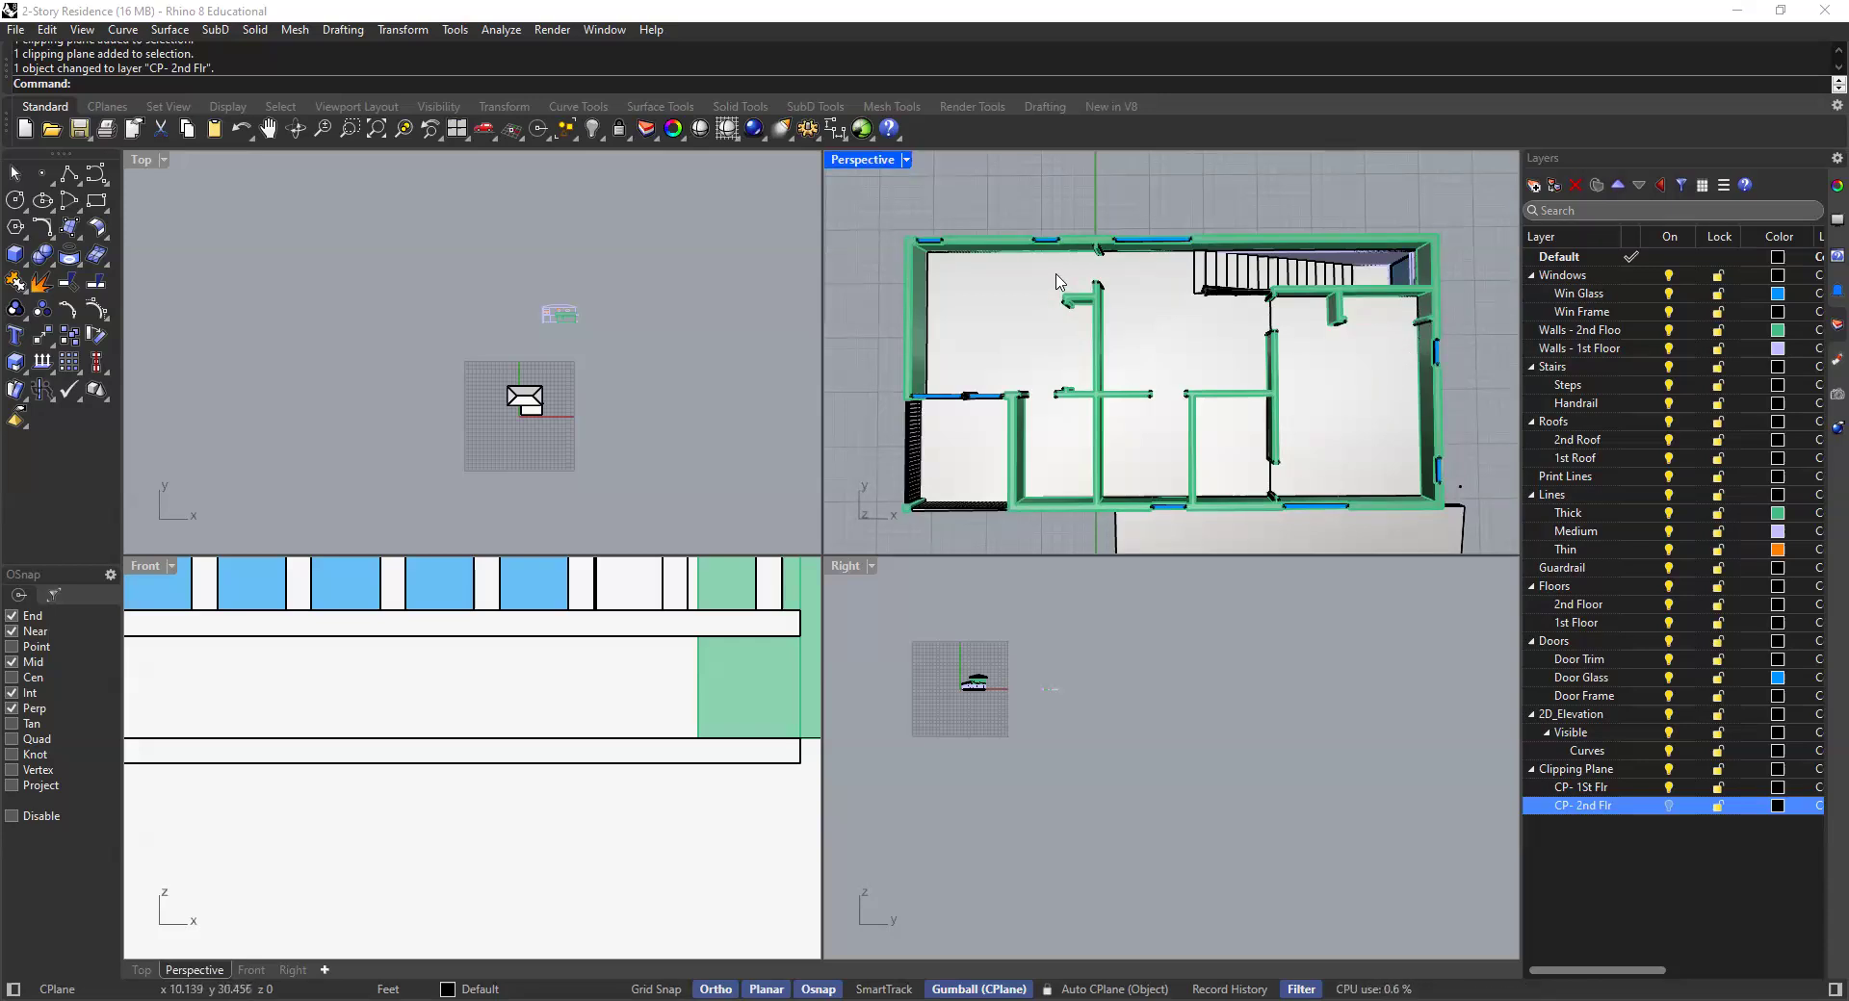
scroll(1057, 279, down, 3)
scroll(1094, 331, up, 3)
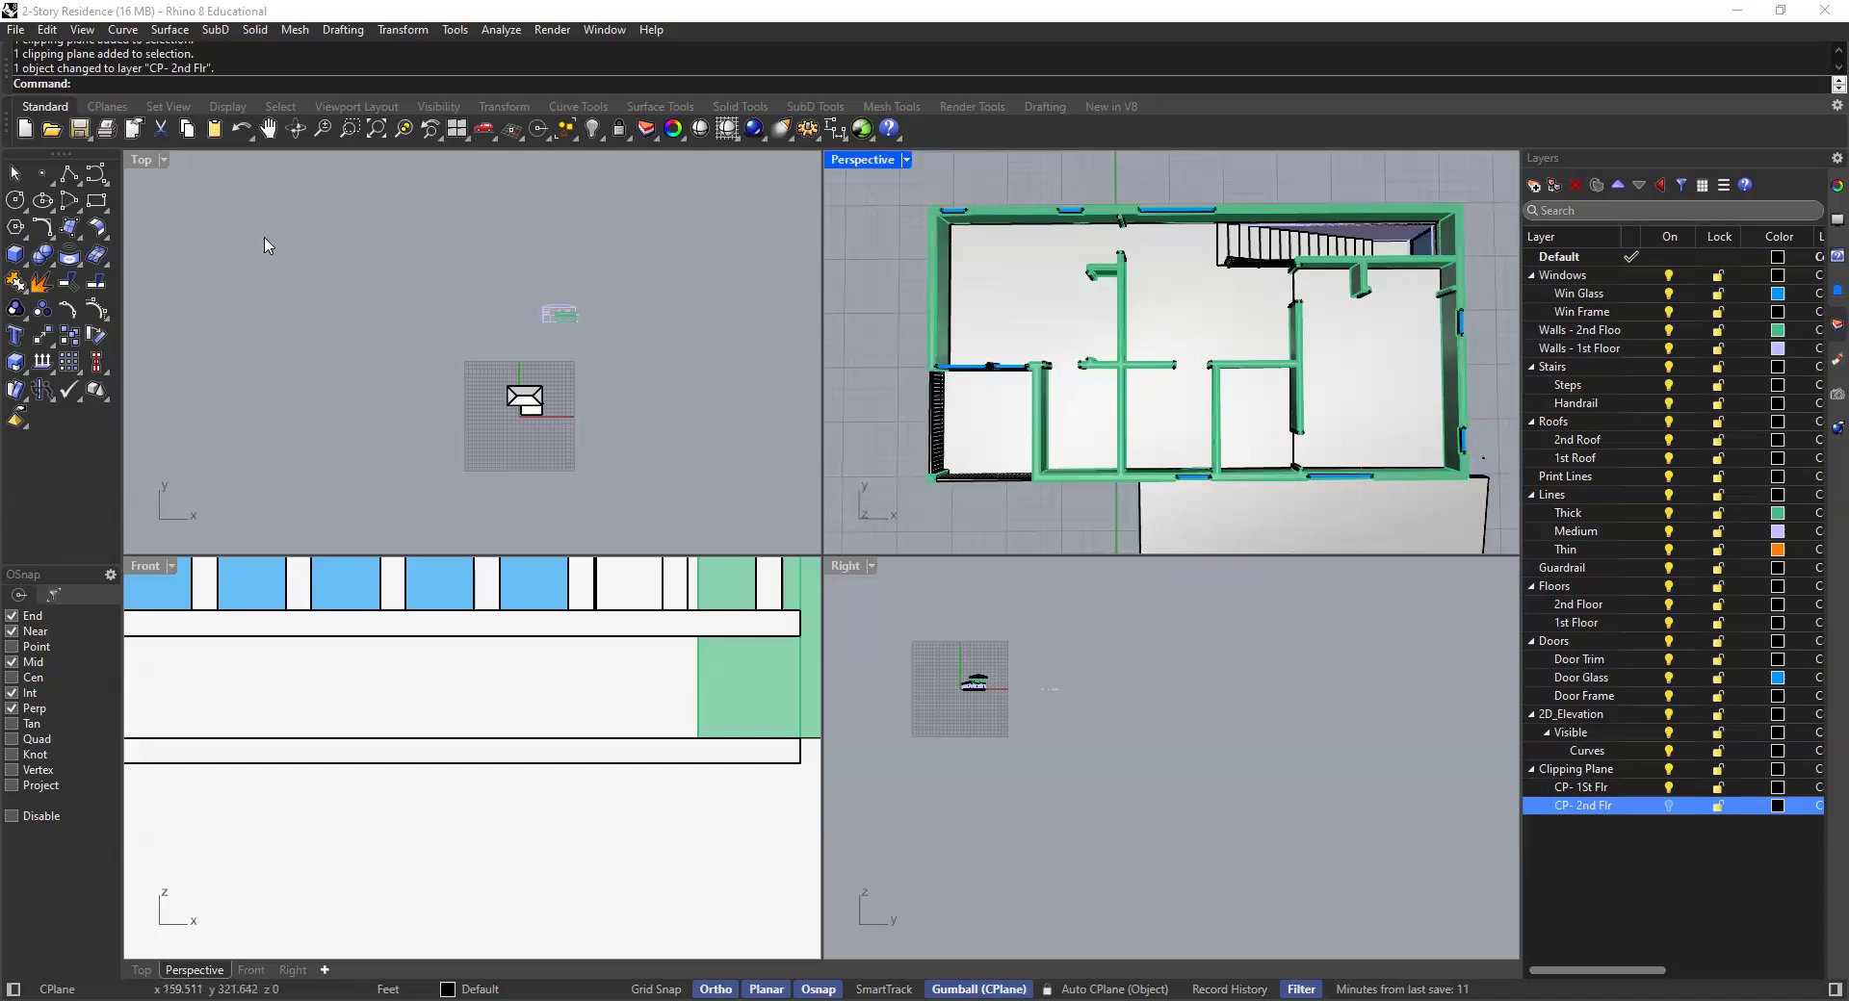
scroll(516, 450, up, 1)
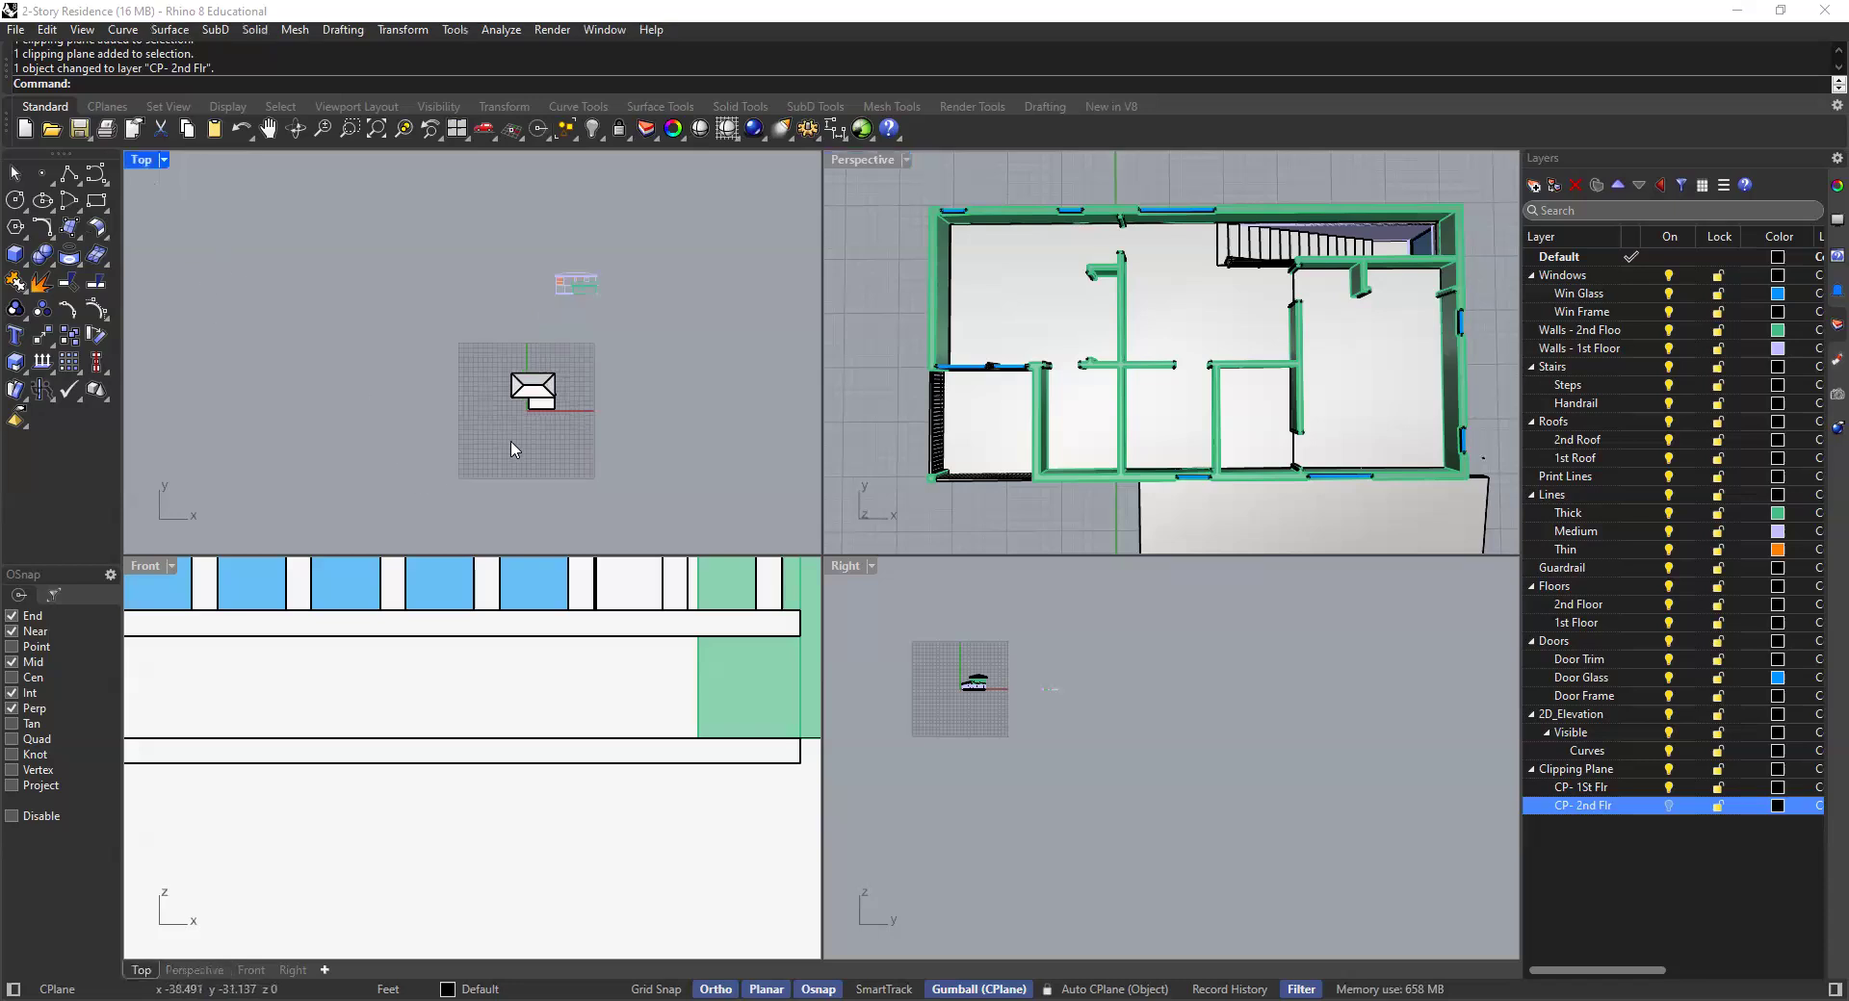
Select the second-floor clipping plane in the perspective view, enable it in the Top viewport, and deselect it
scroll(523, 407, up, 5)
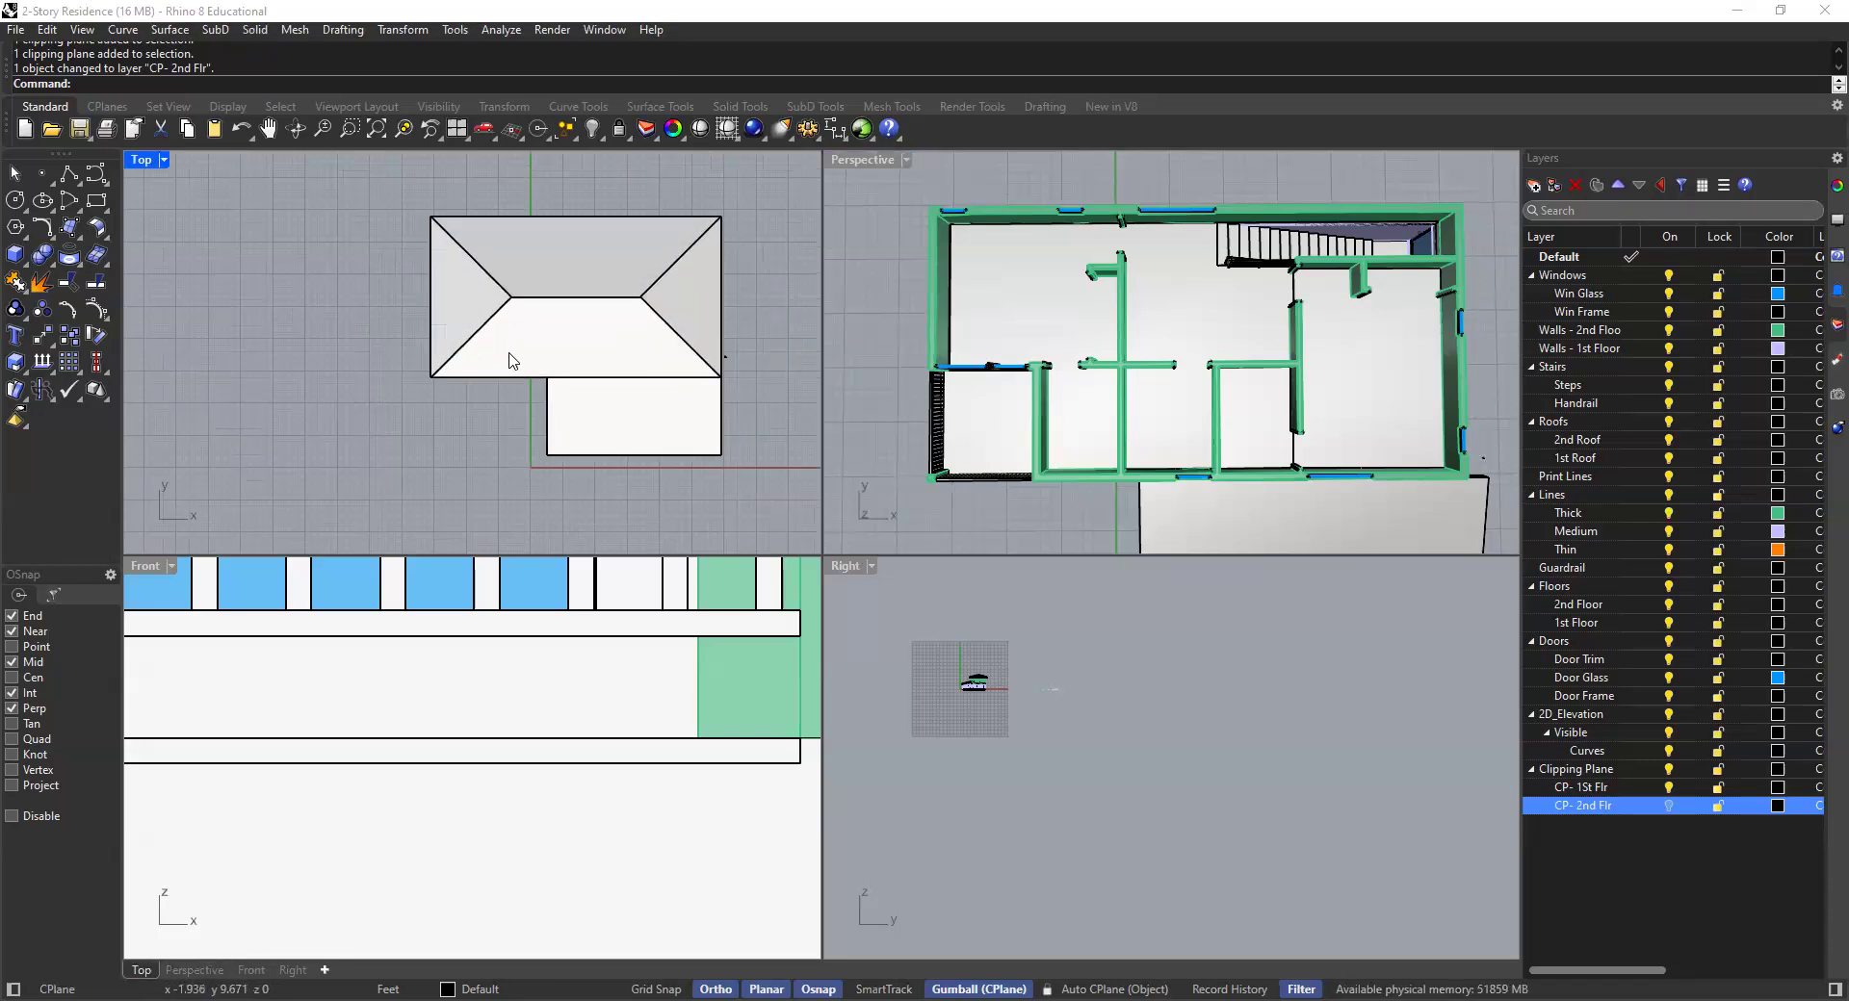
right_drag(438, 322, 401, 334)
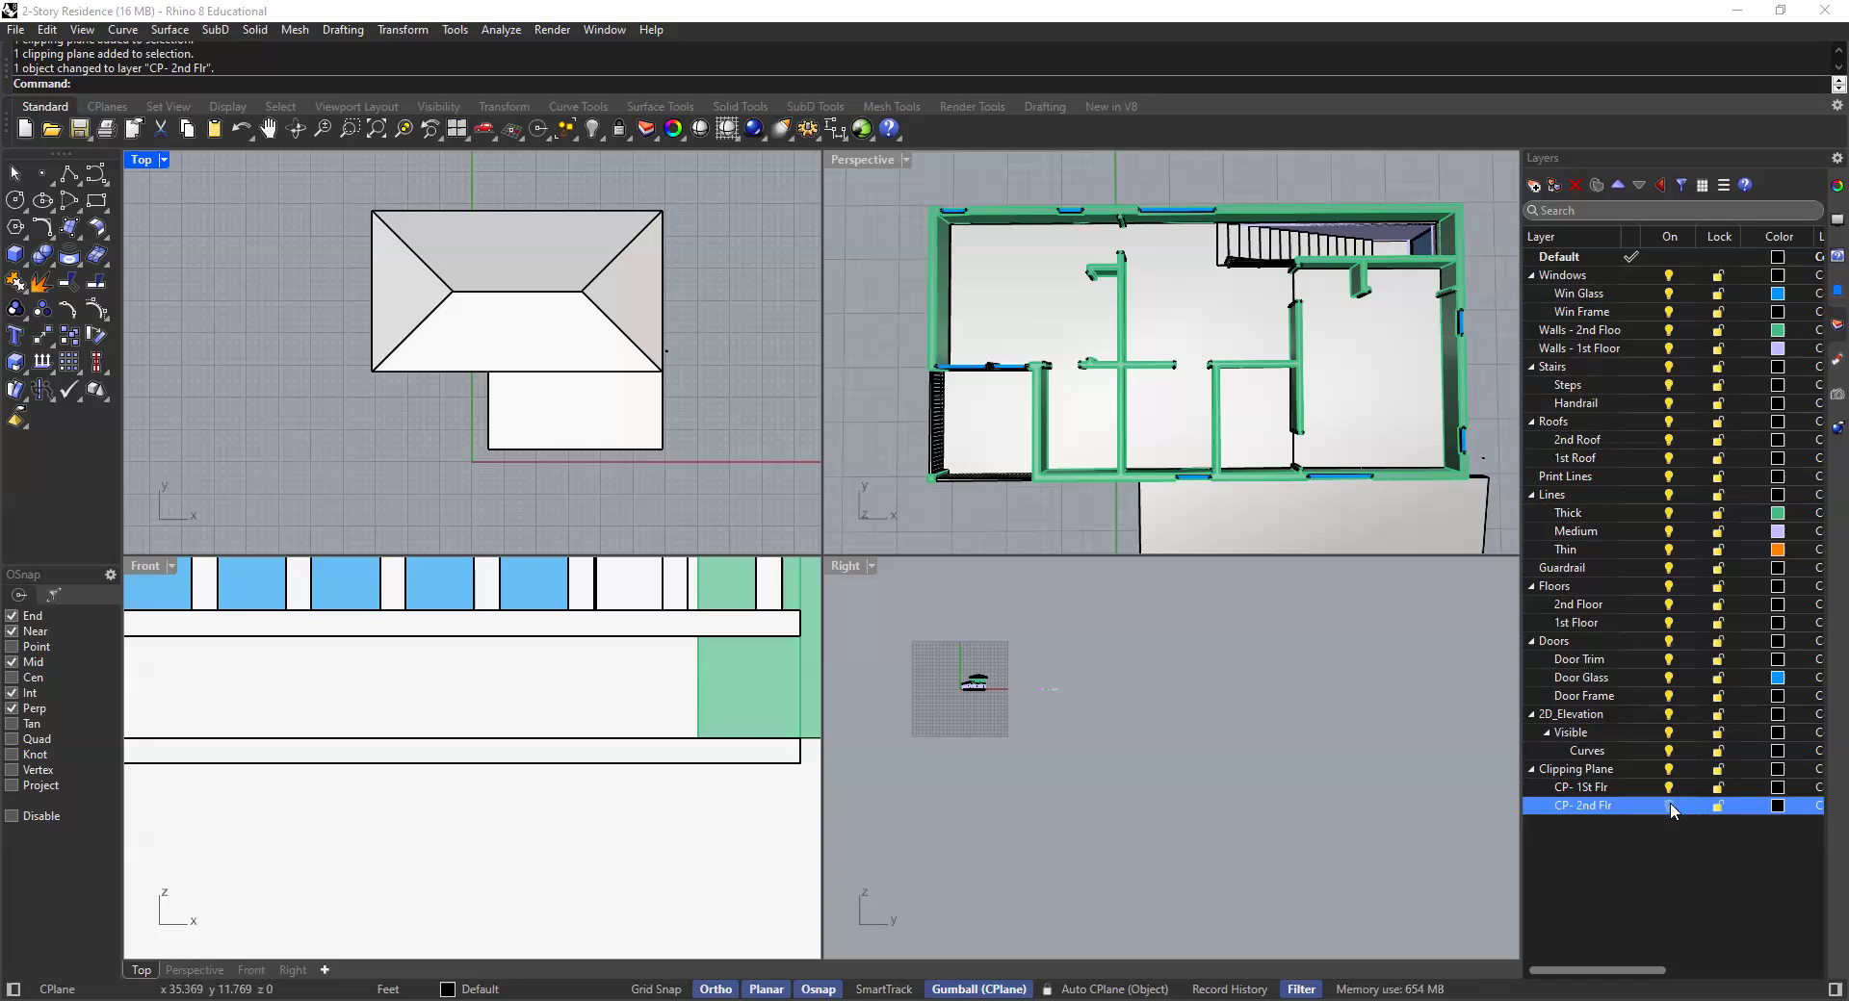
click(1002, 253)
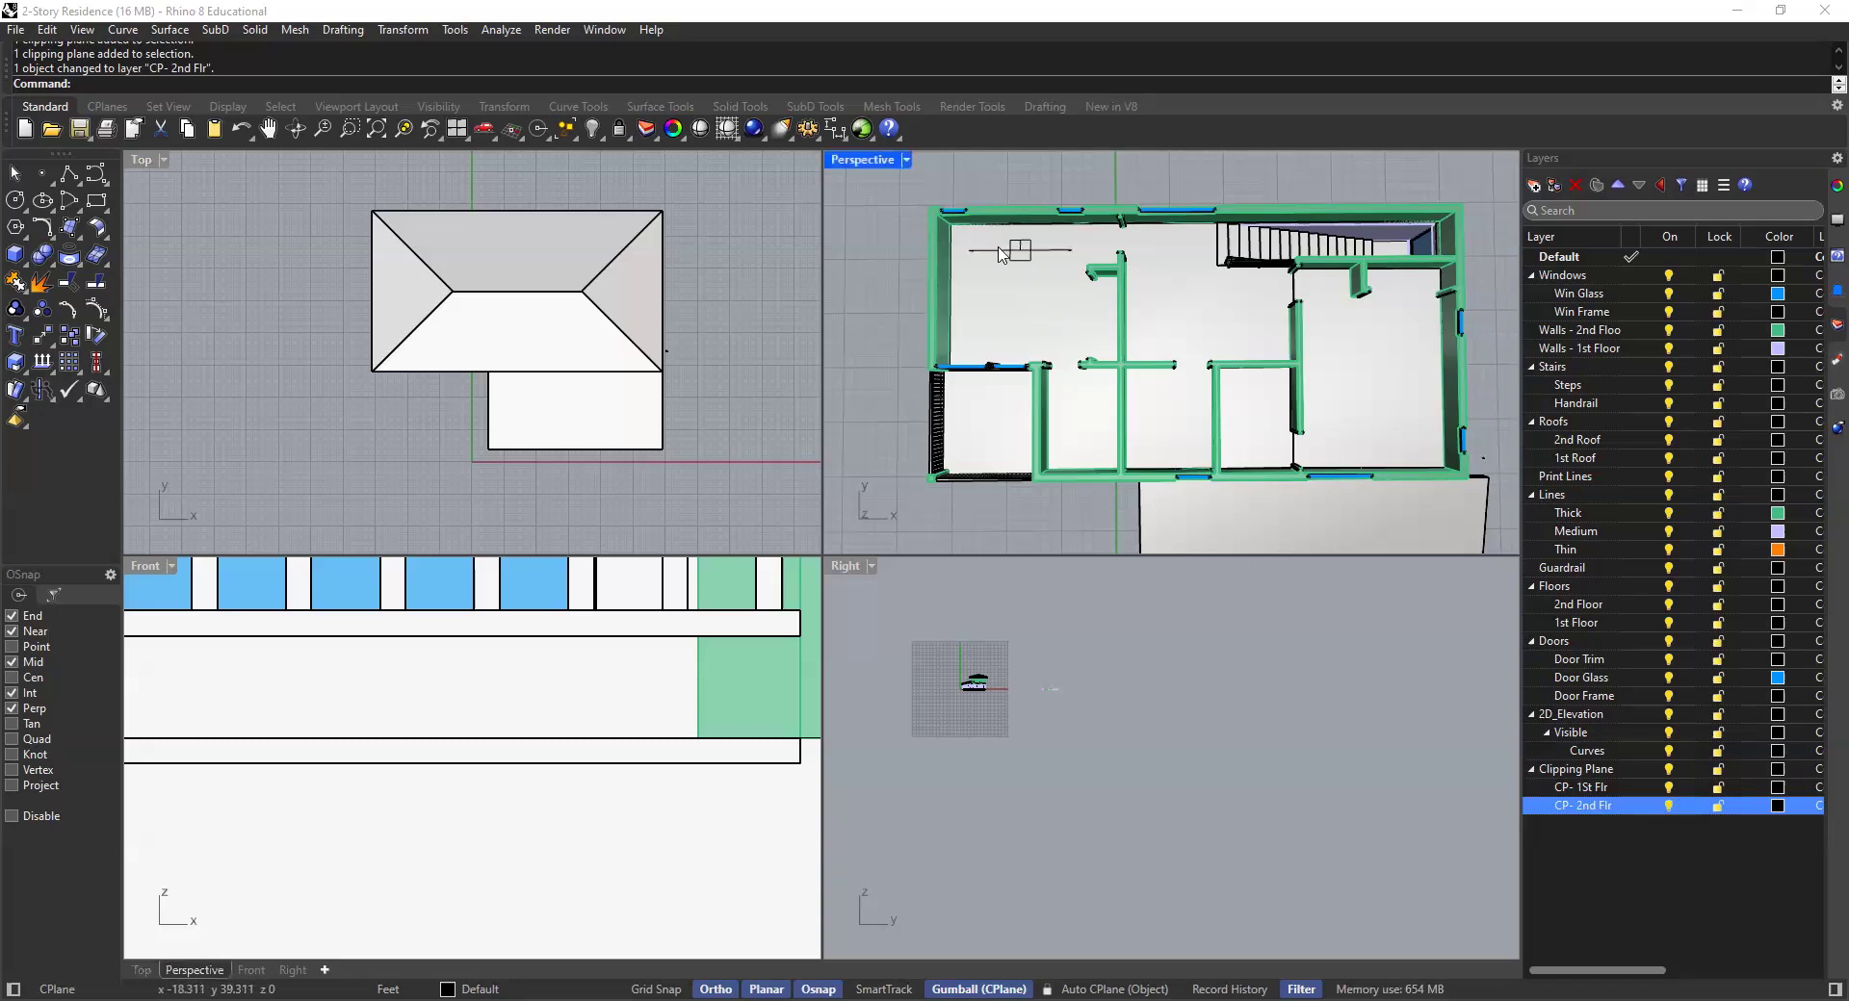
click(1018, 256)
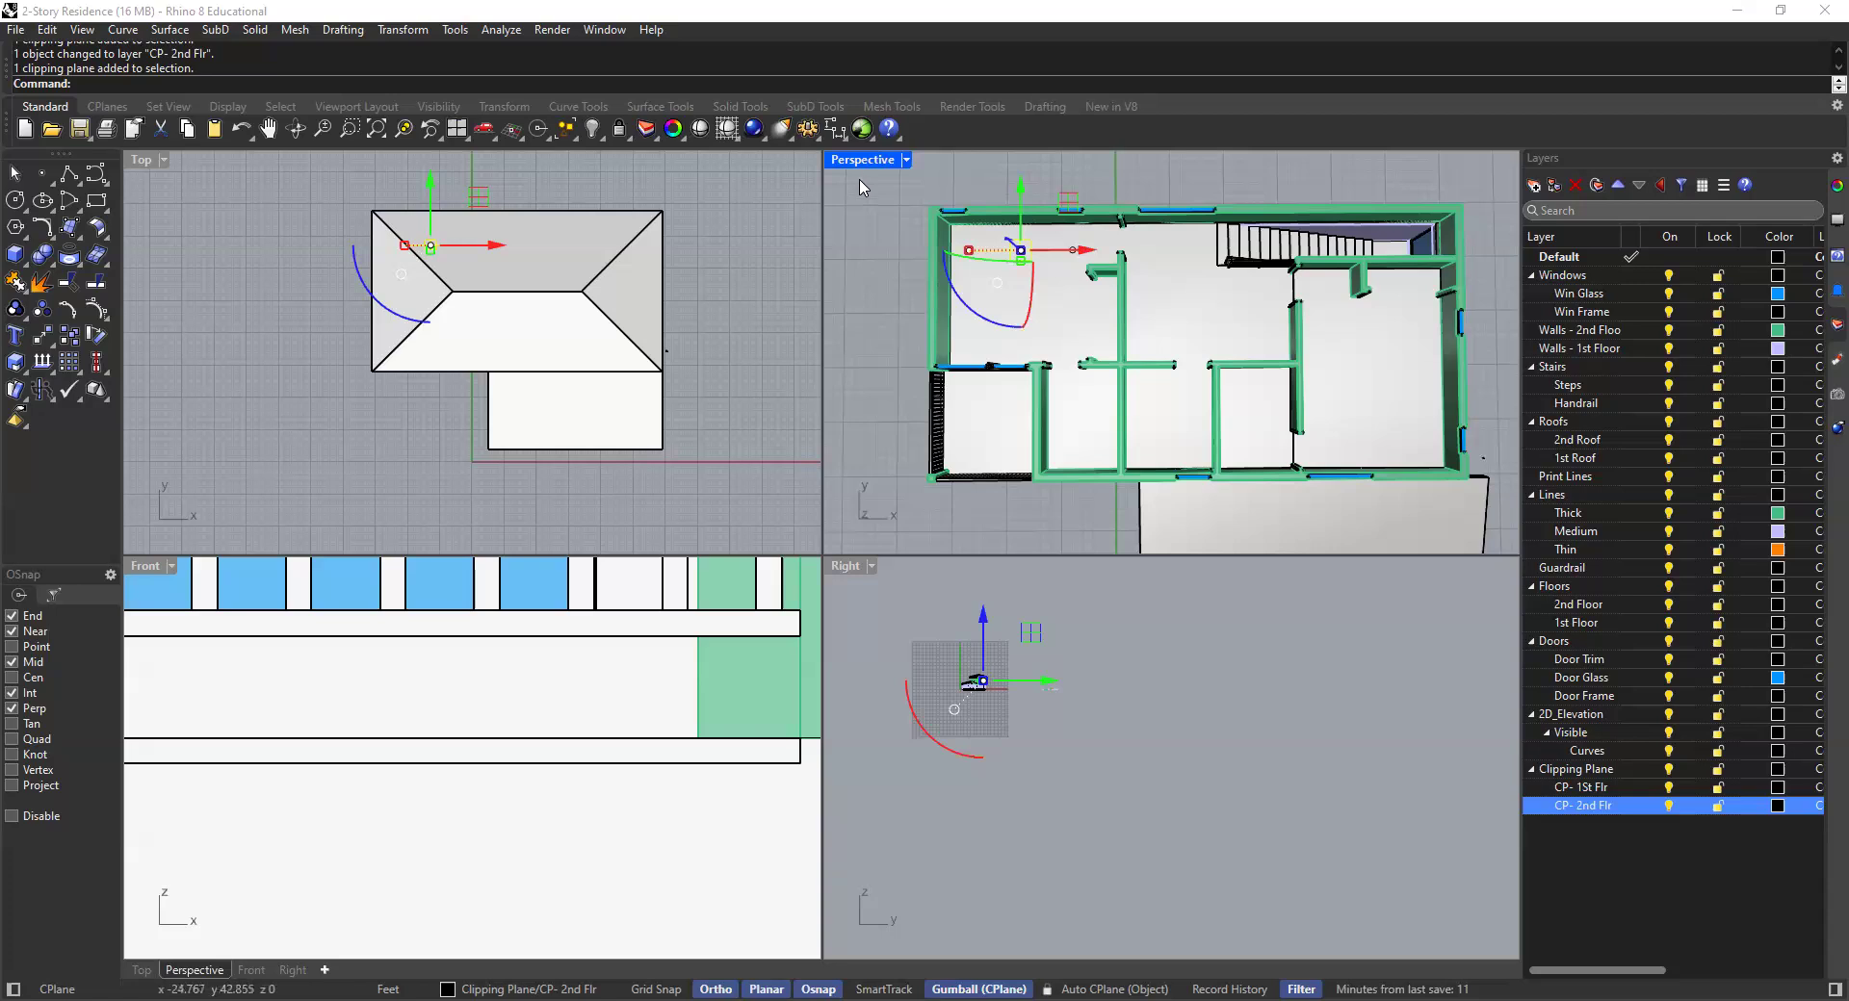
right_drag(949, 202, 961, 409)
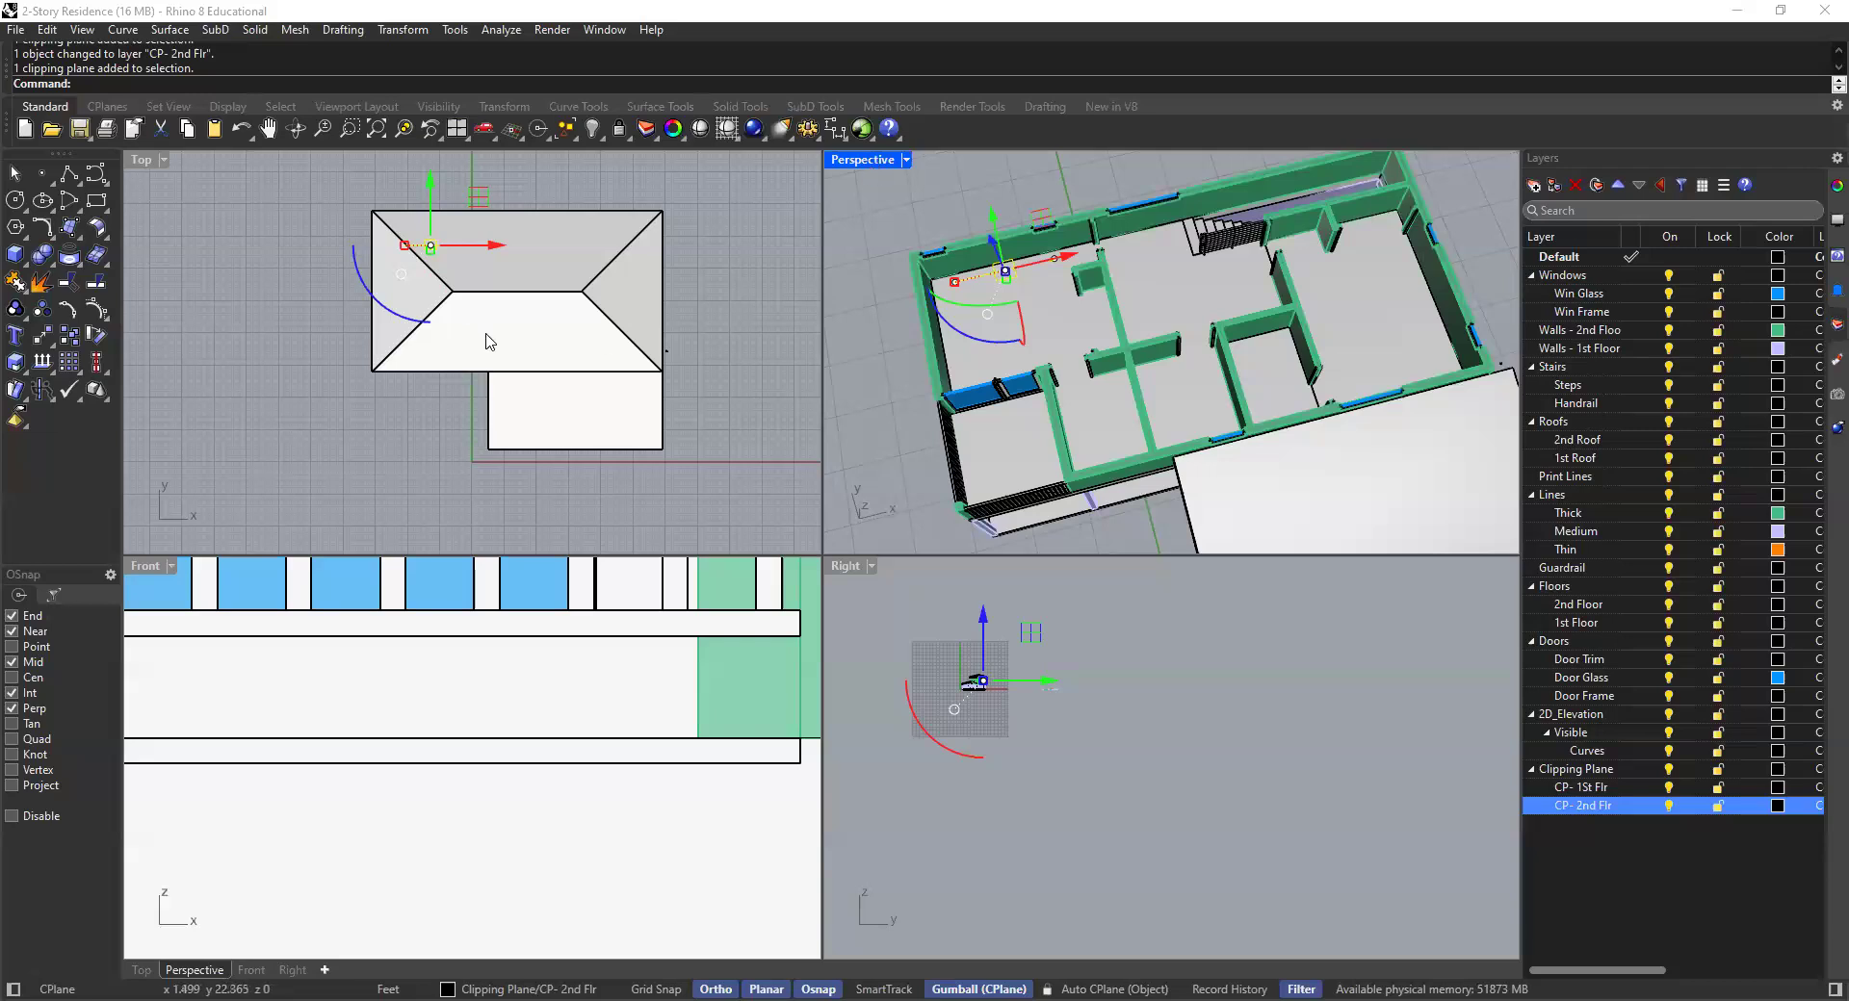
scroll(490, 342, down, 5)
scroll(549, 702, down, 10)
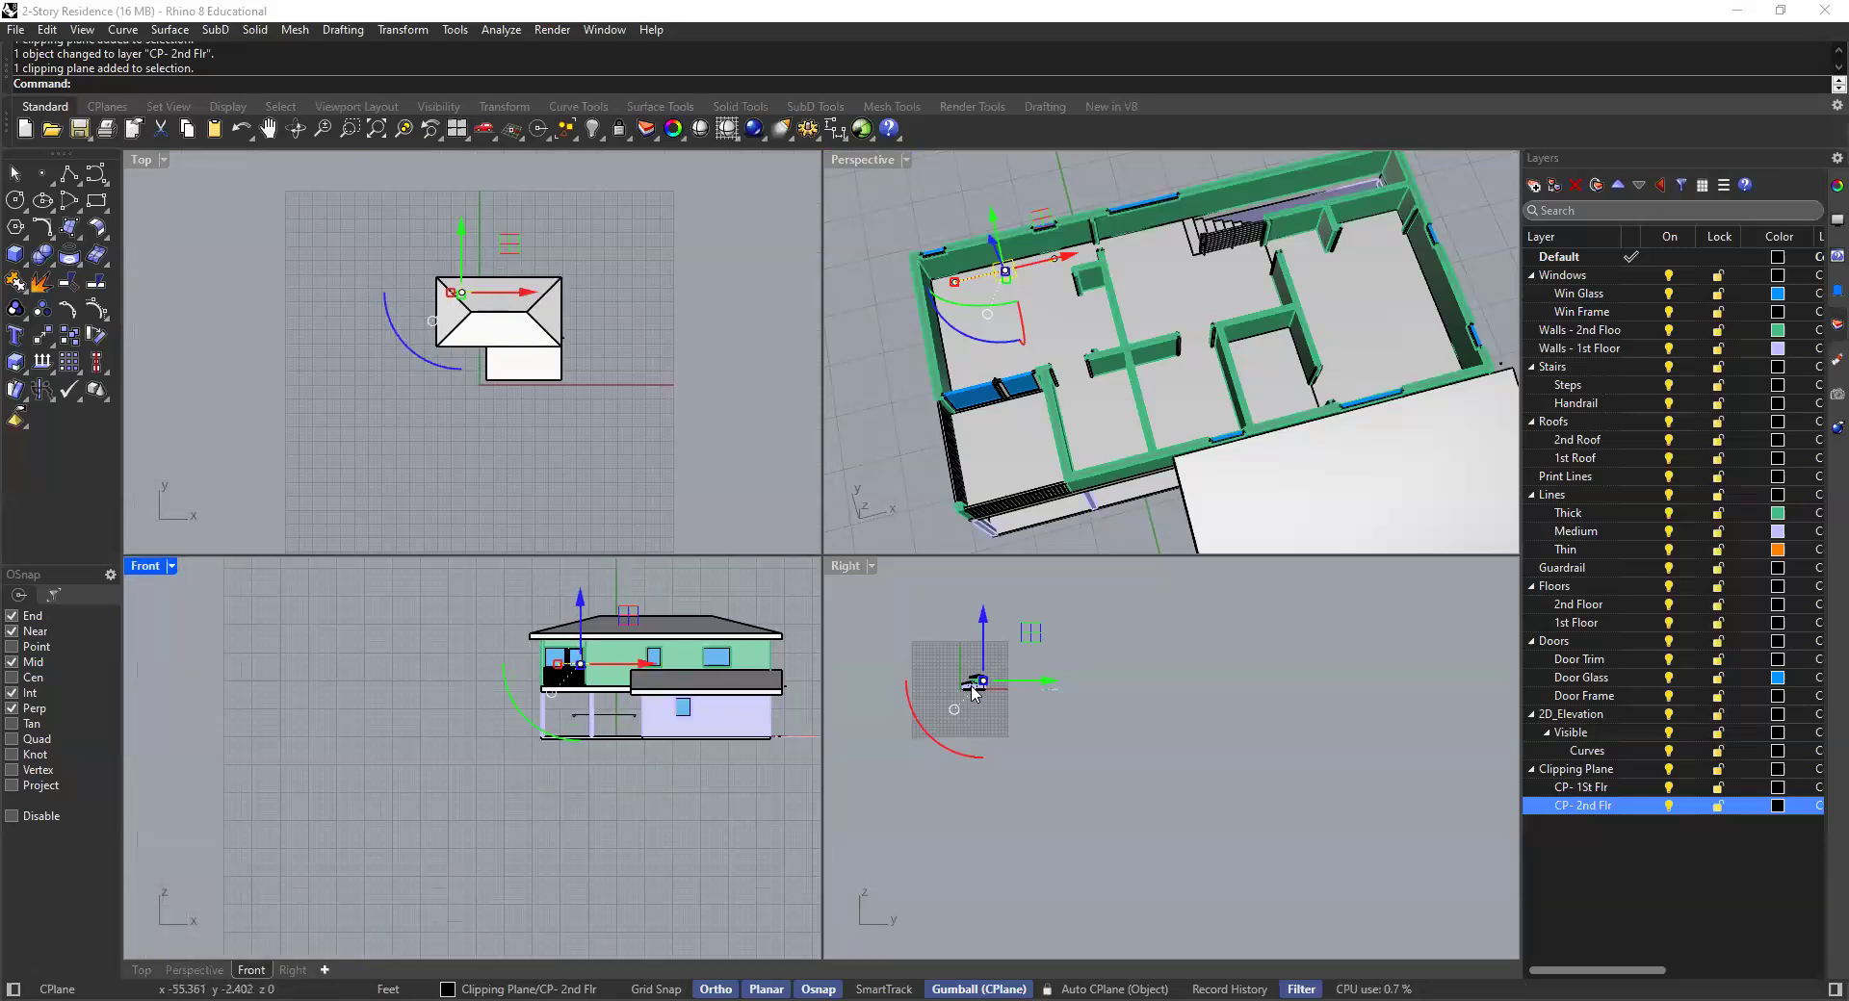
scroll(975, 692, down, 2)
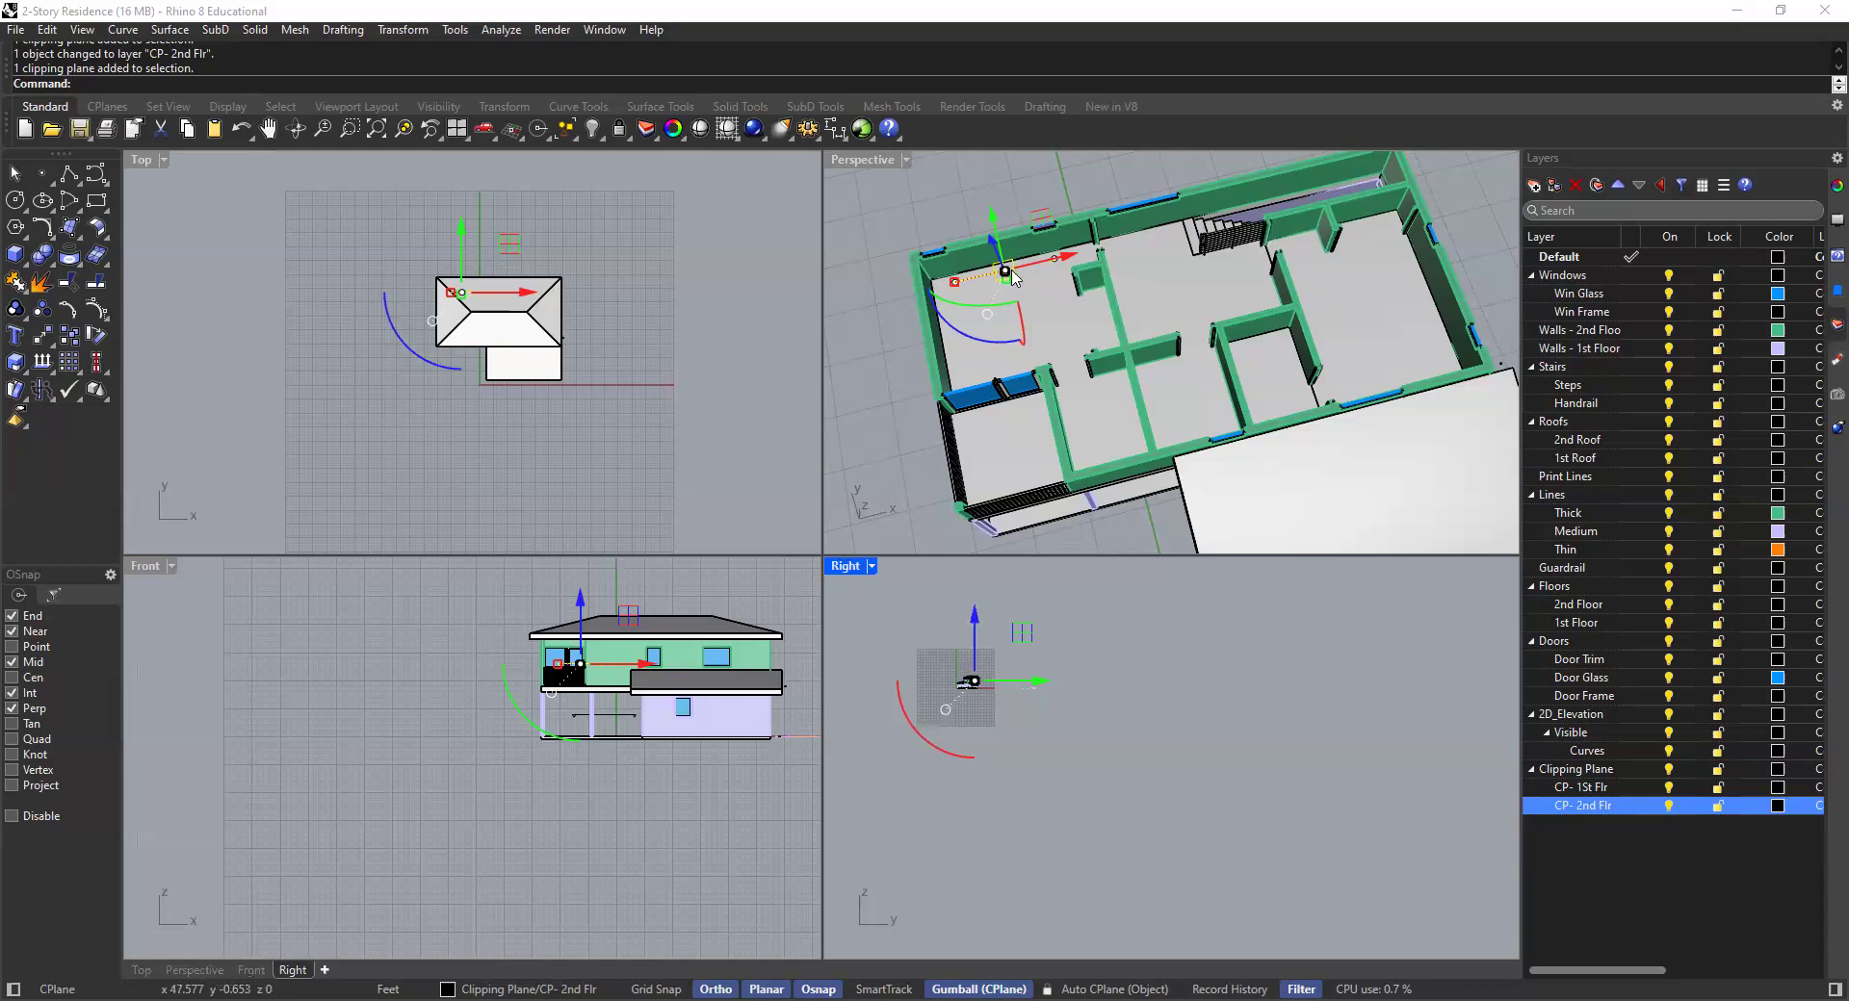
scroll(1013, 280, up, 3)
scroll(1001, 318, up, 2)
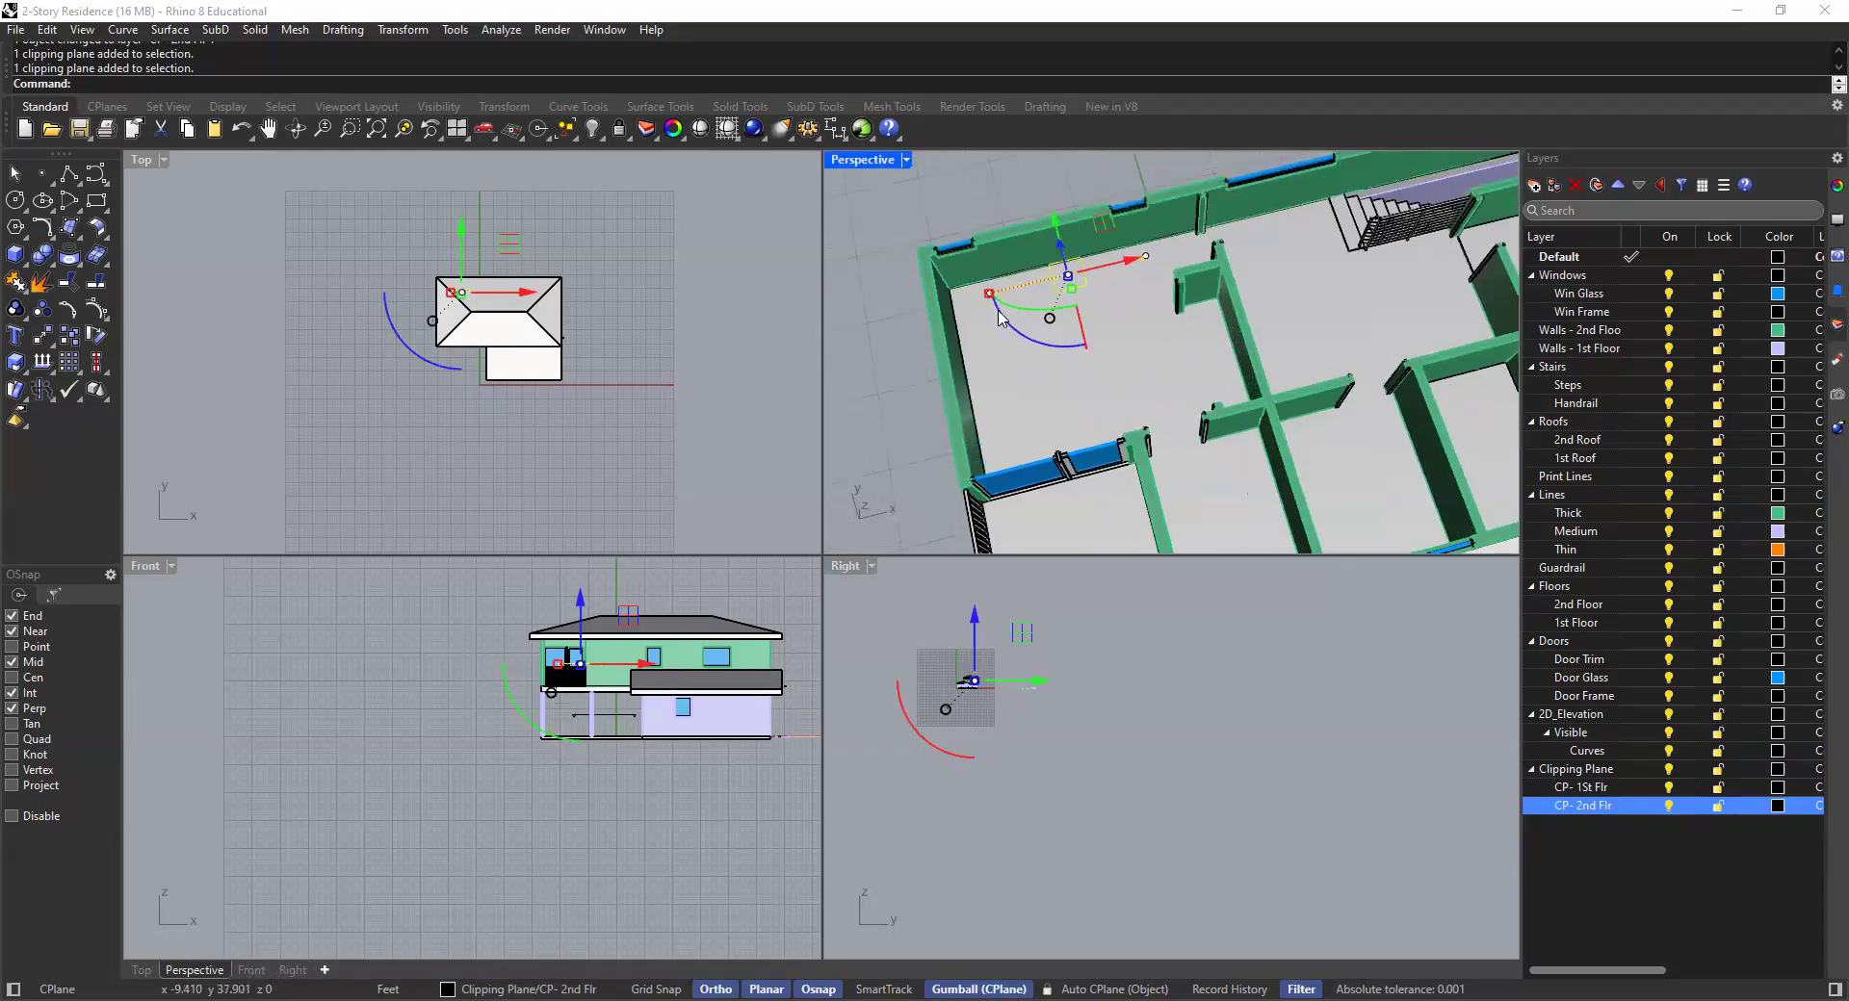
scroll(1001, 318, down, 2)
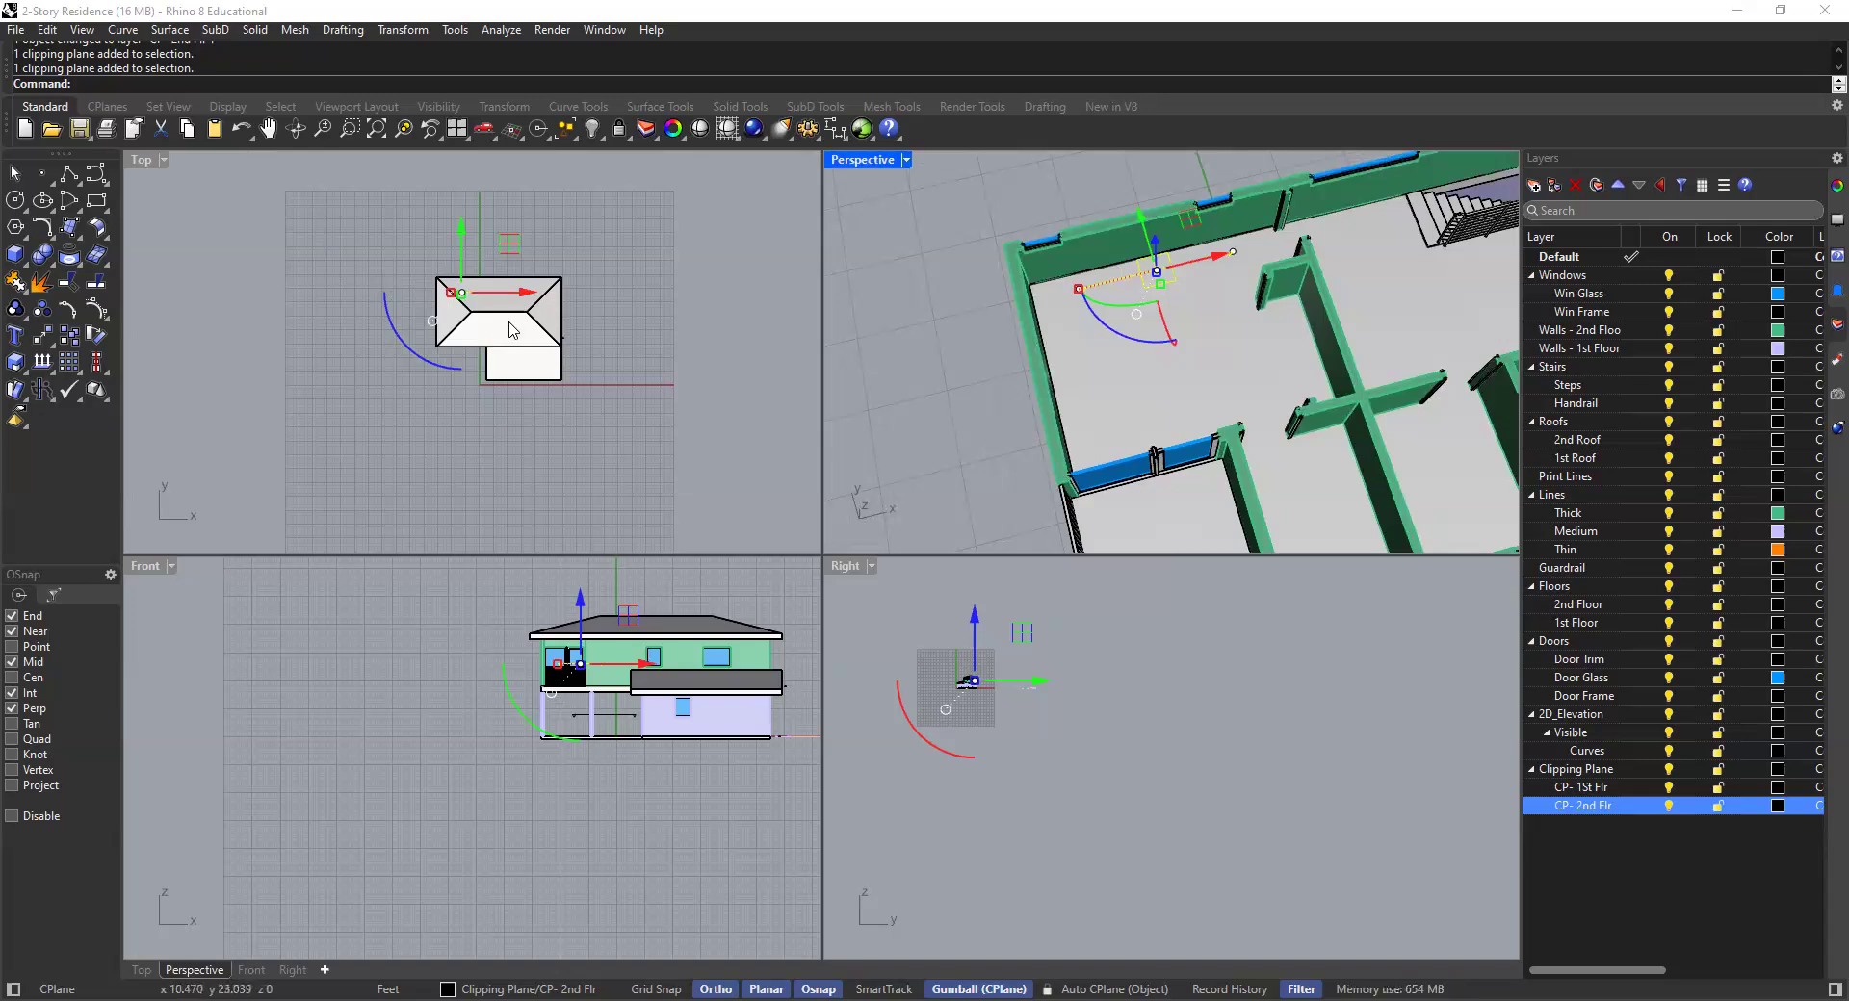
scroll(513, 329, up, 2)
scroll(510, 331, down, 2)
scroll(510, 330, up, 2)
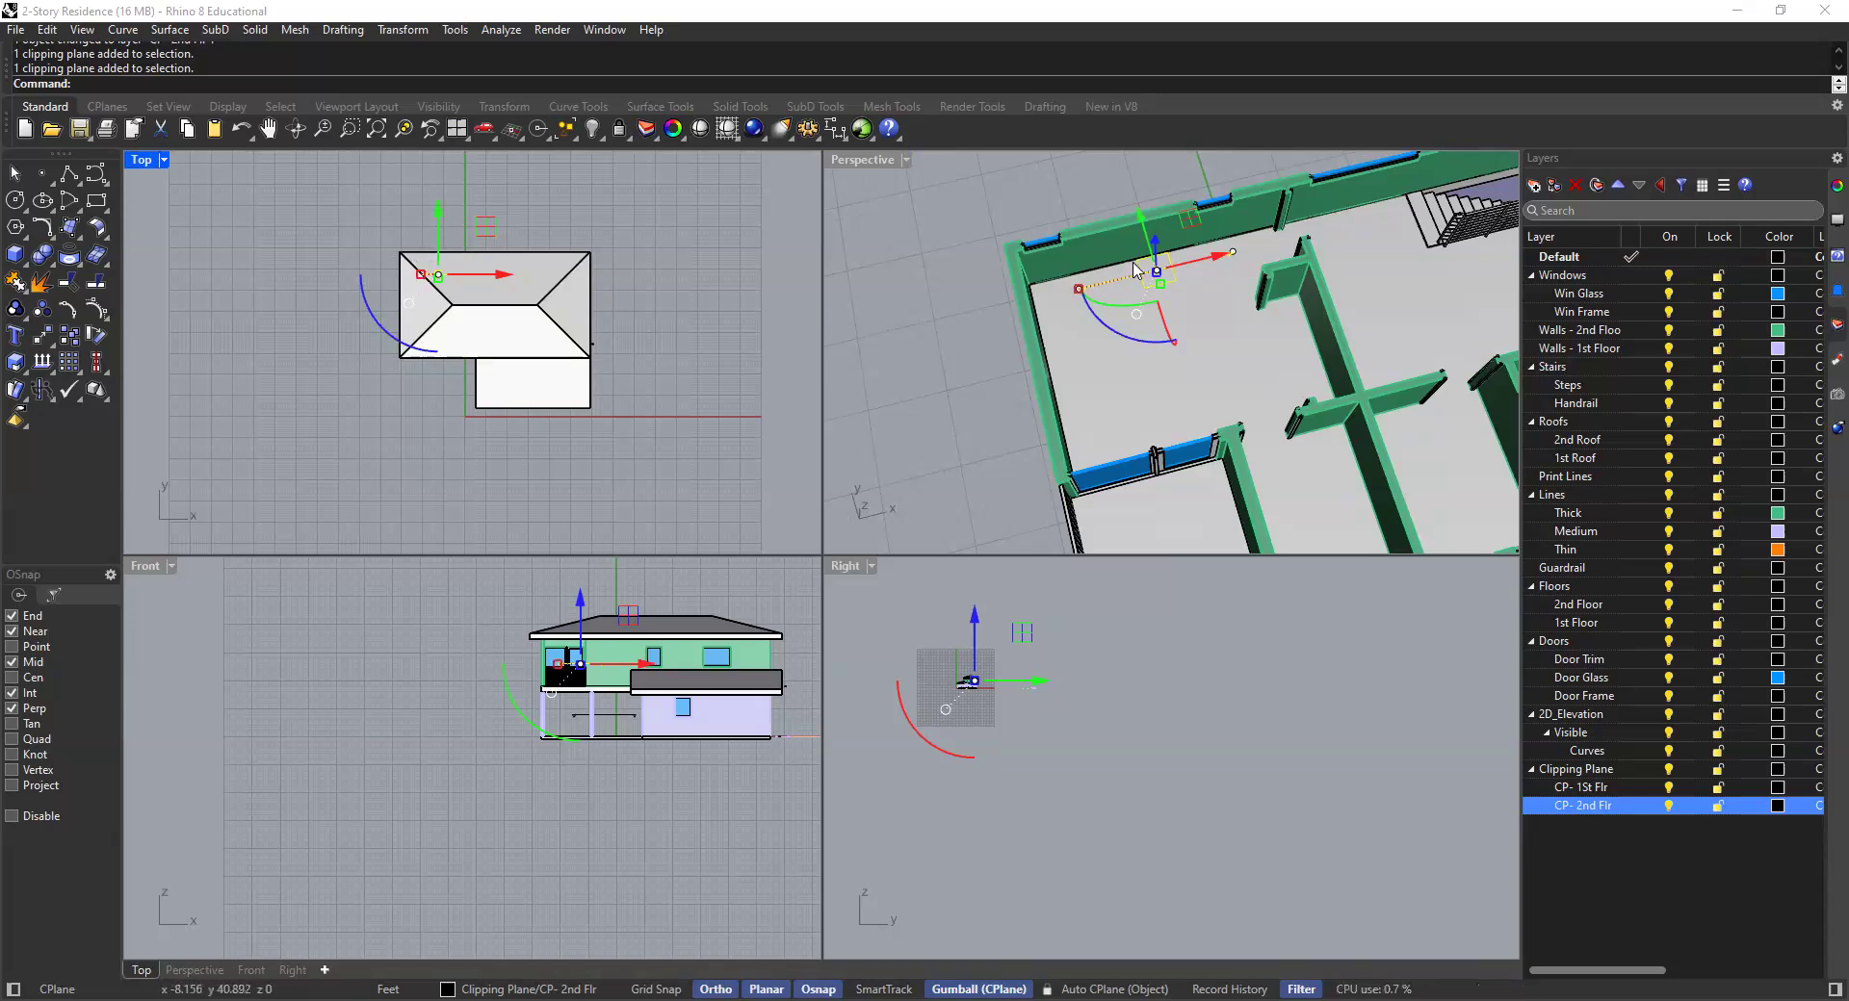
scroll(489, 318, up, 2)
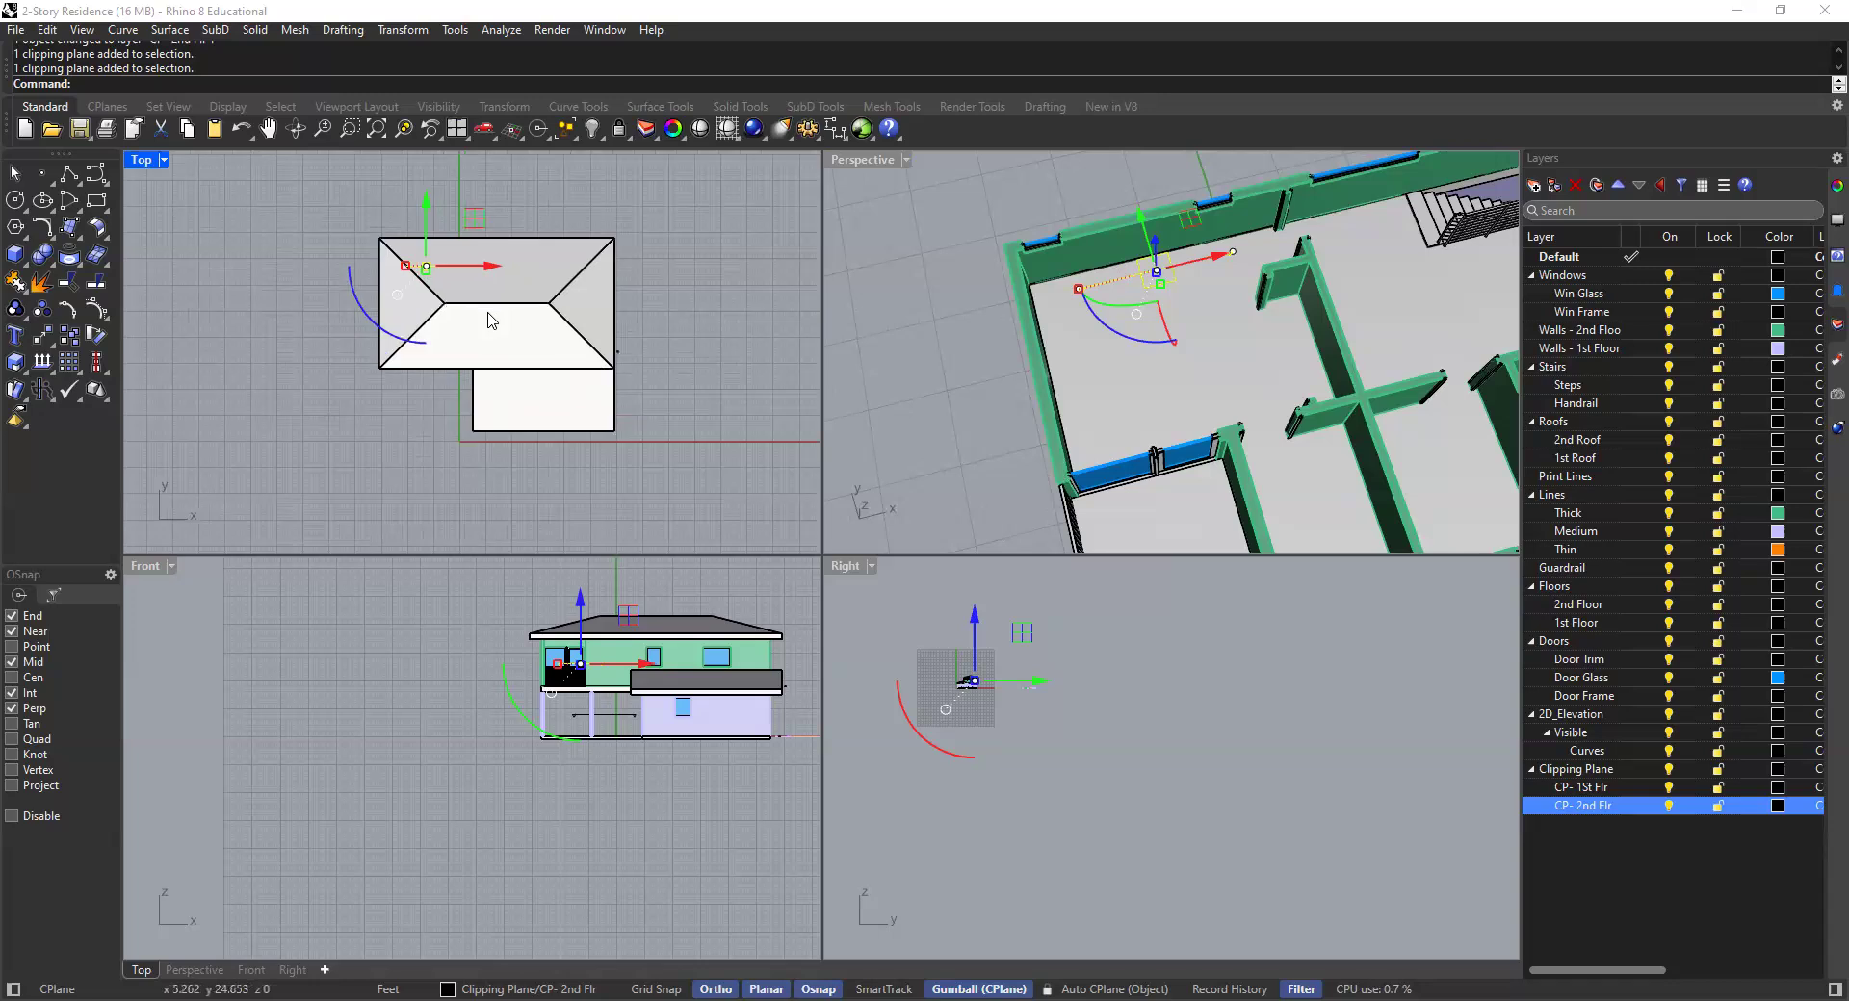
text(EnableClippingPlane)
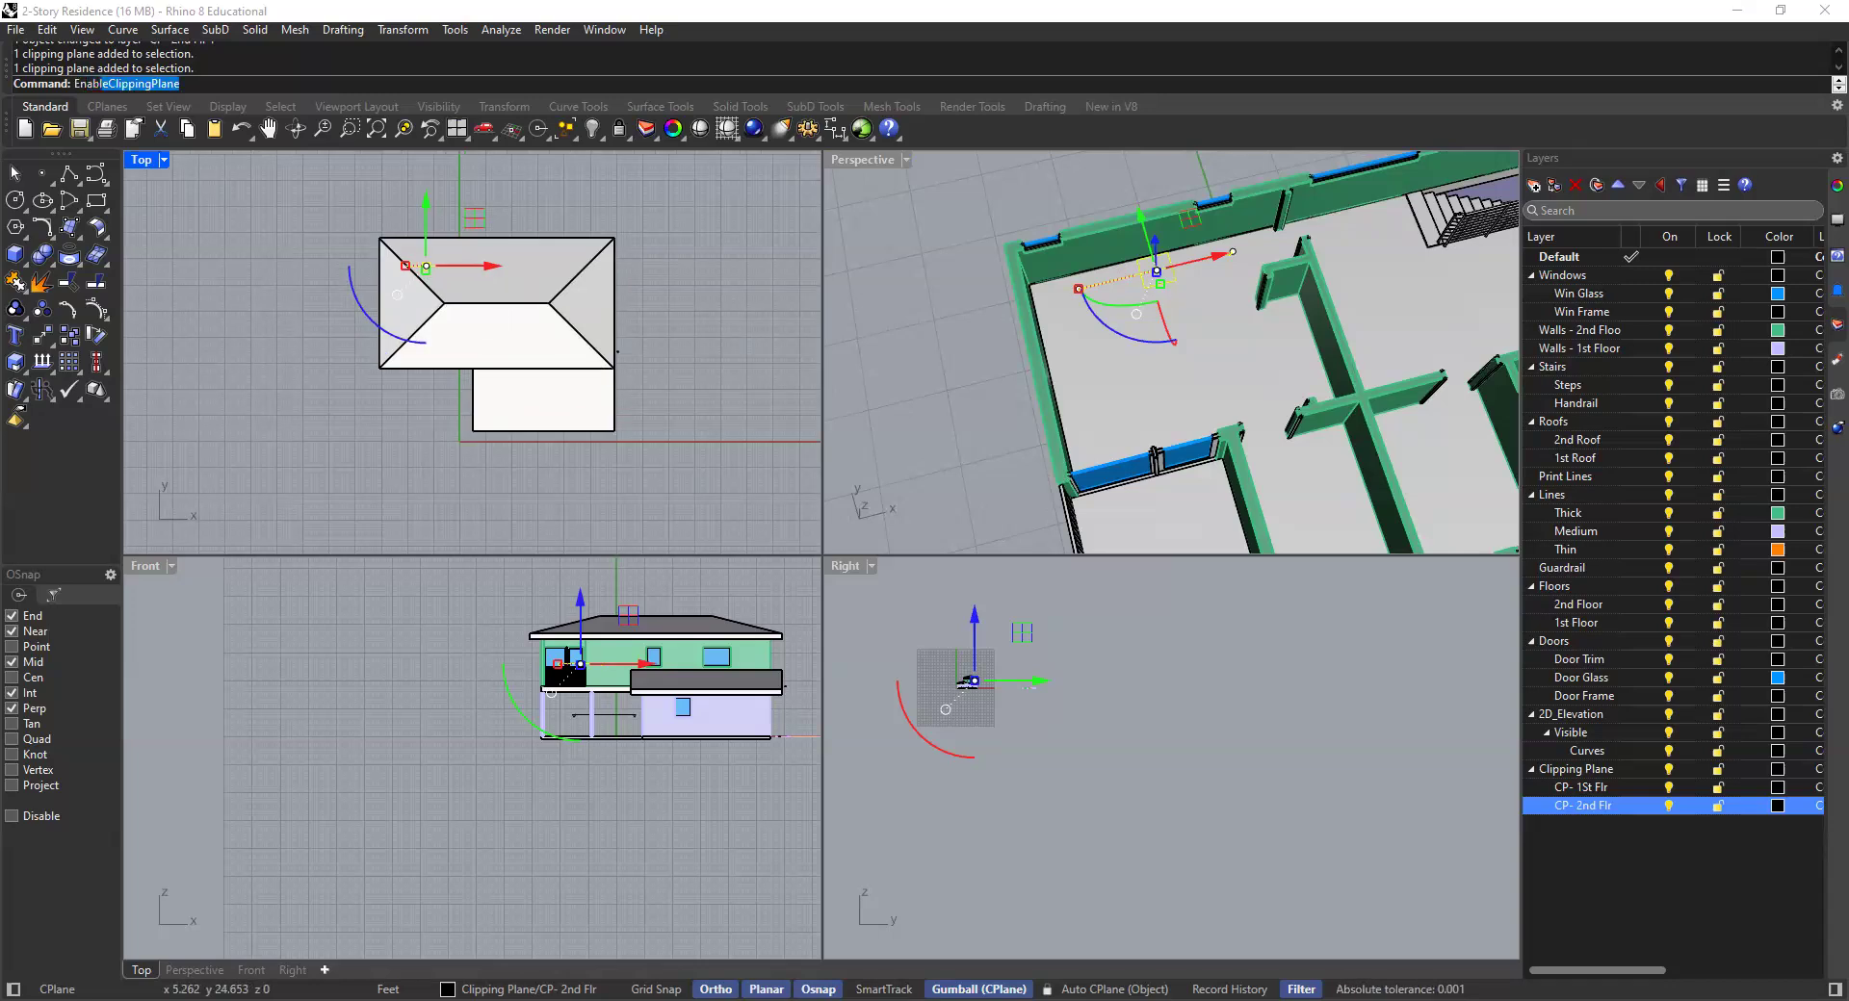
key(Return)
key(Escape)
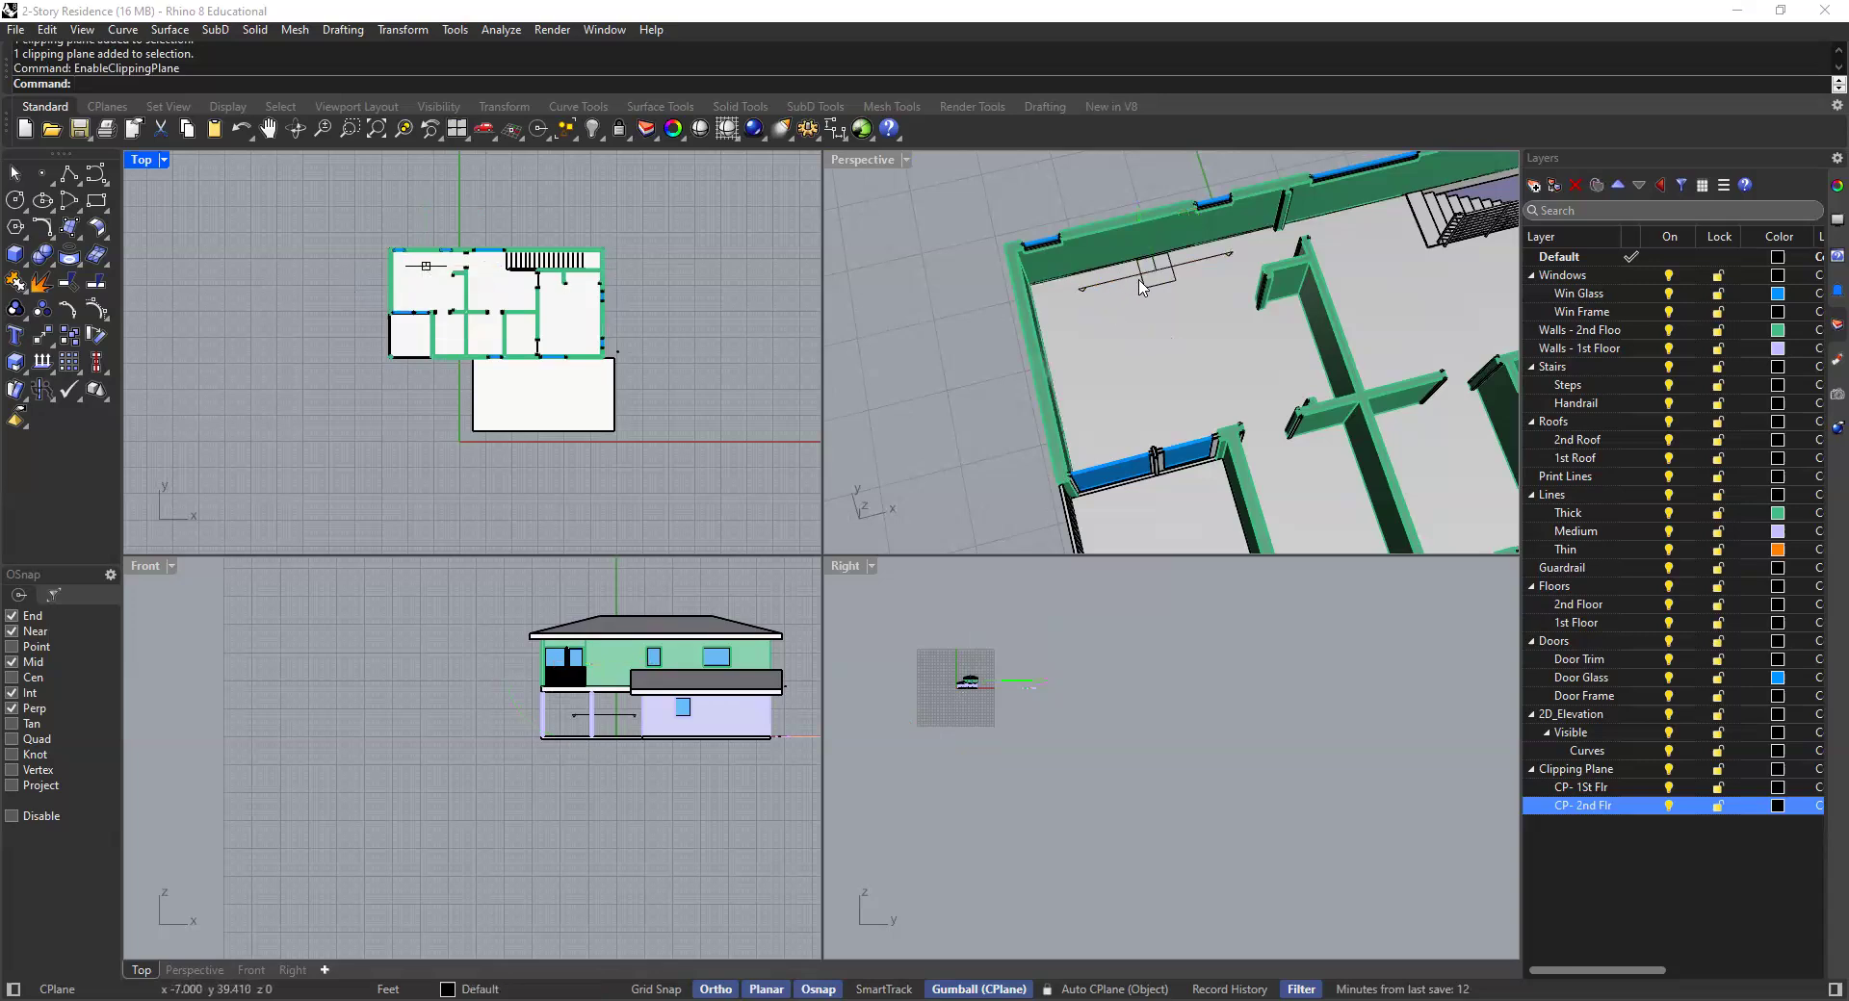
Select the clipped model in the top view and run Make2D from the Top view with grouped output on layer 2D_2ndFloor
drag(349, 210, 569, 449)
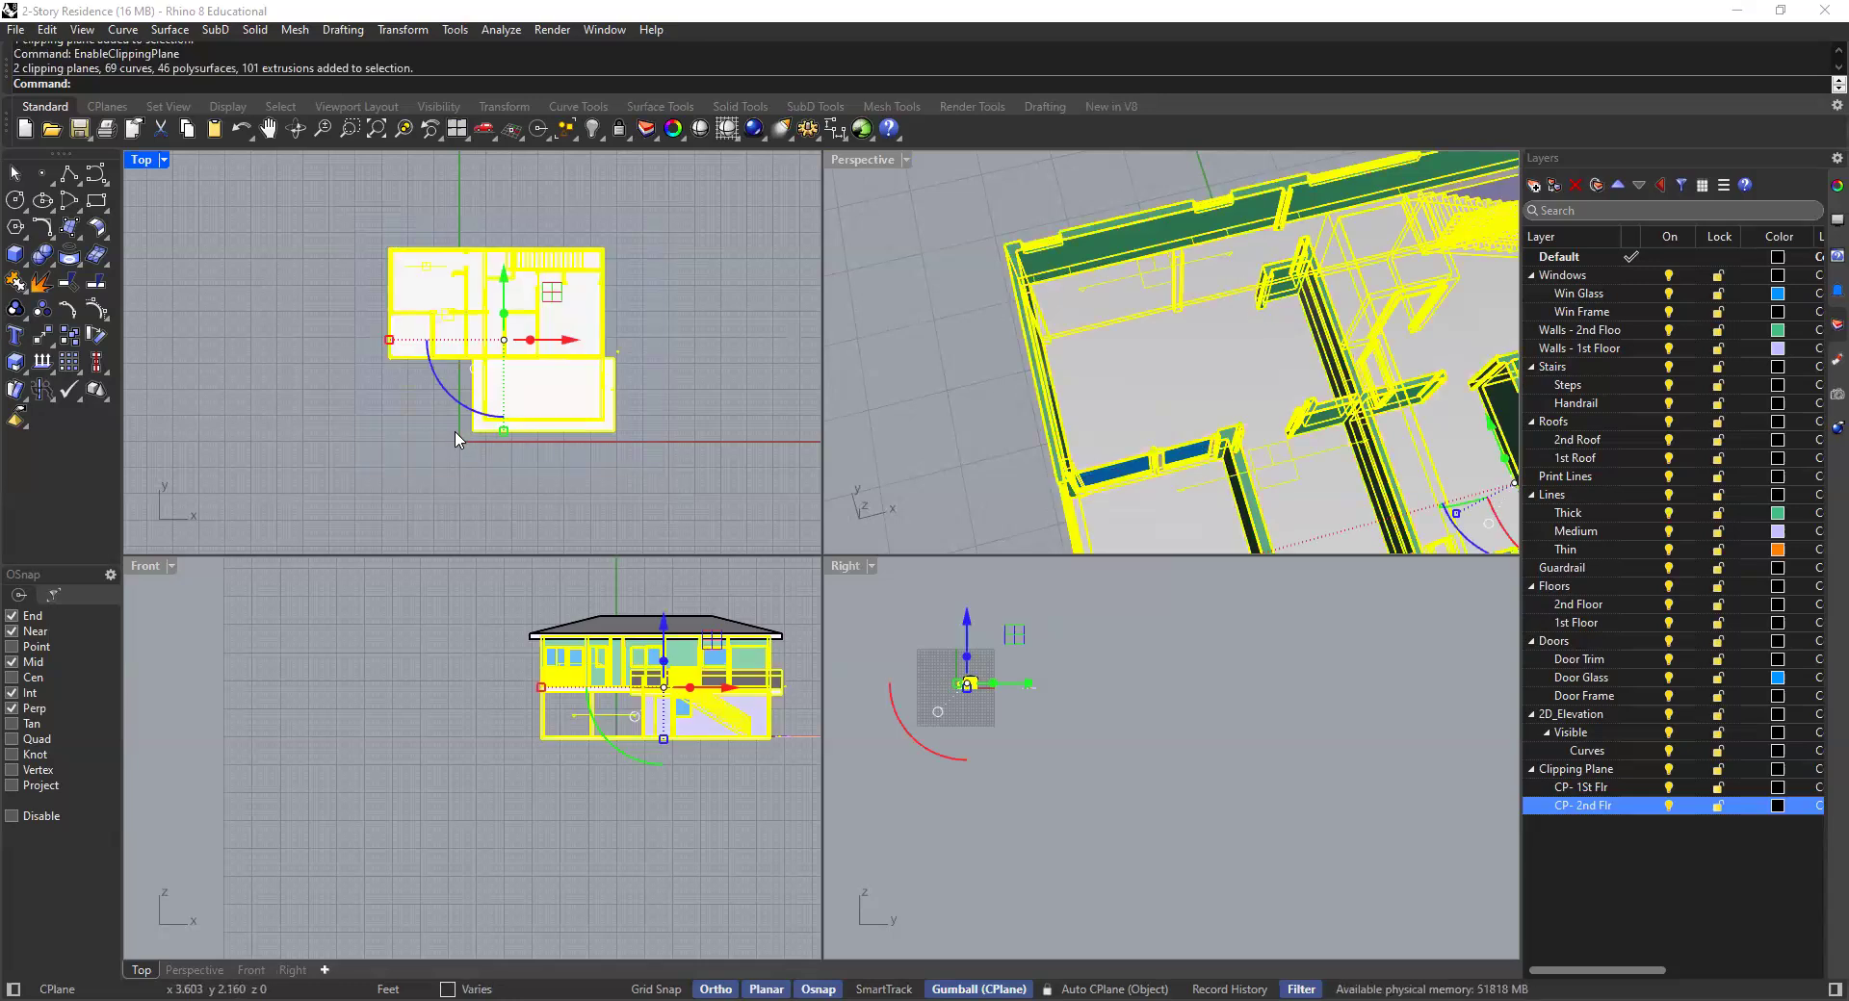
text(Make2D)
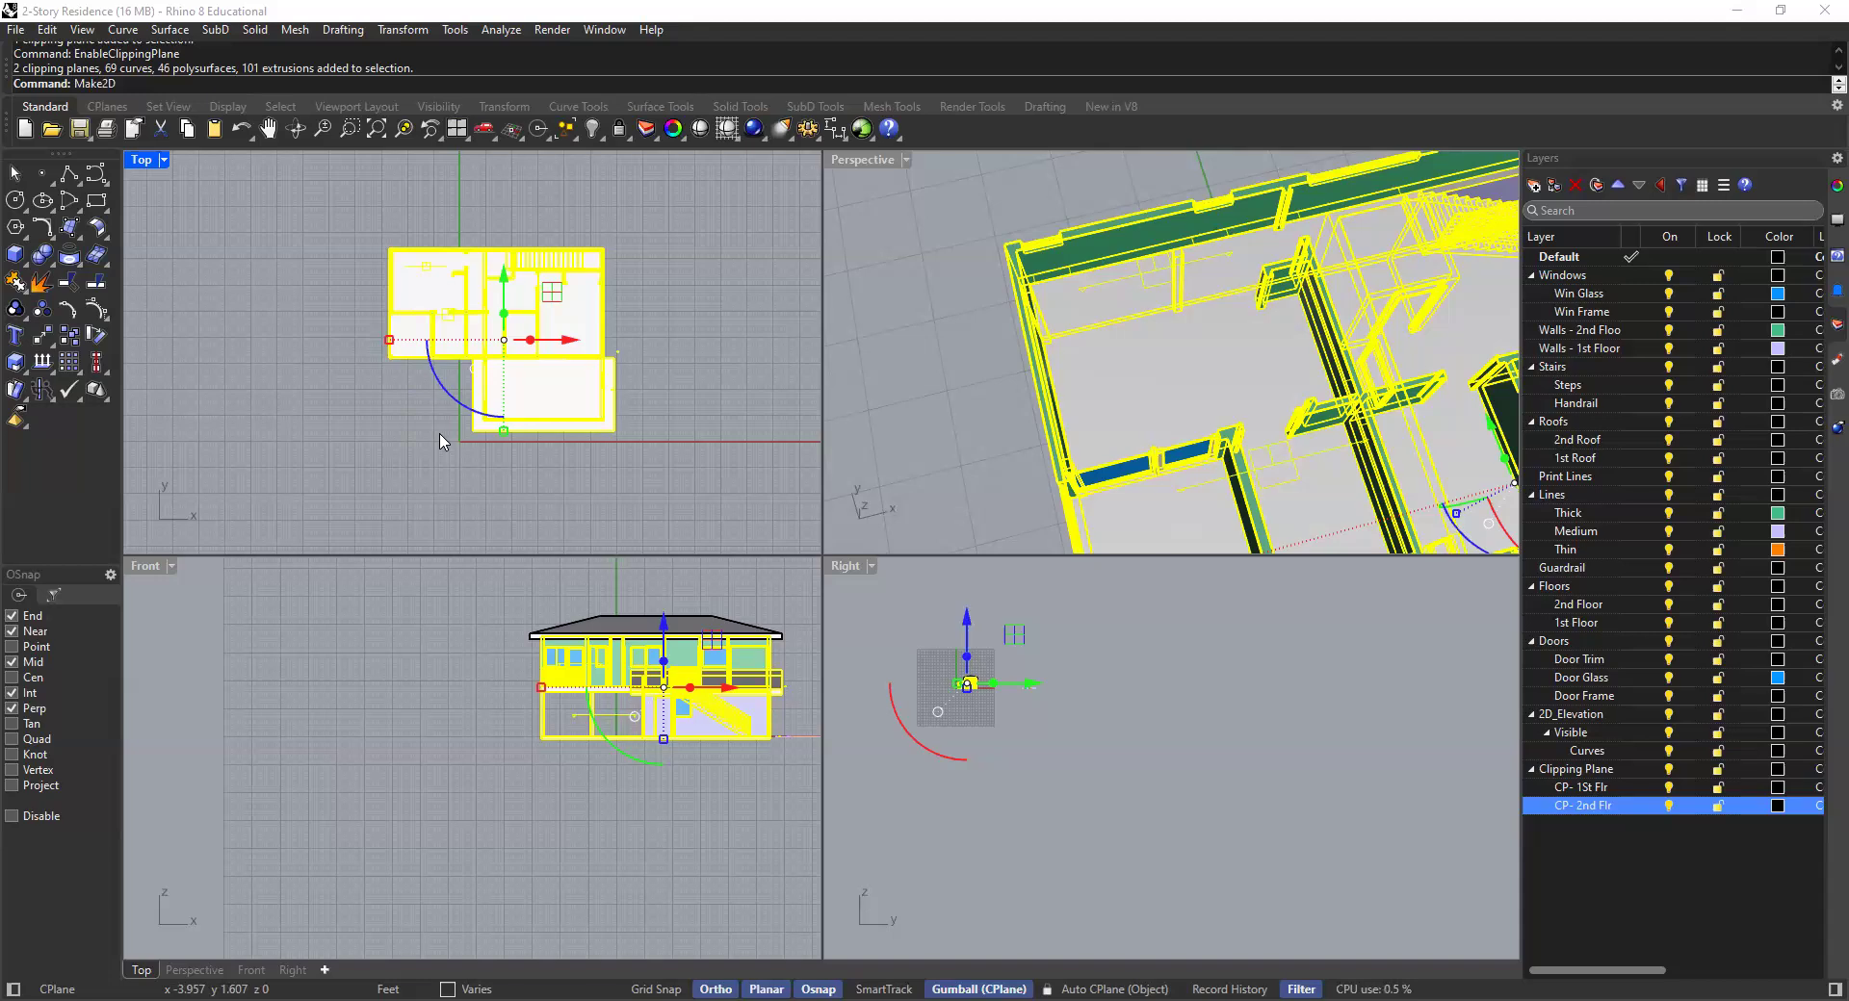
key(Return)
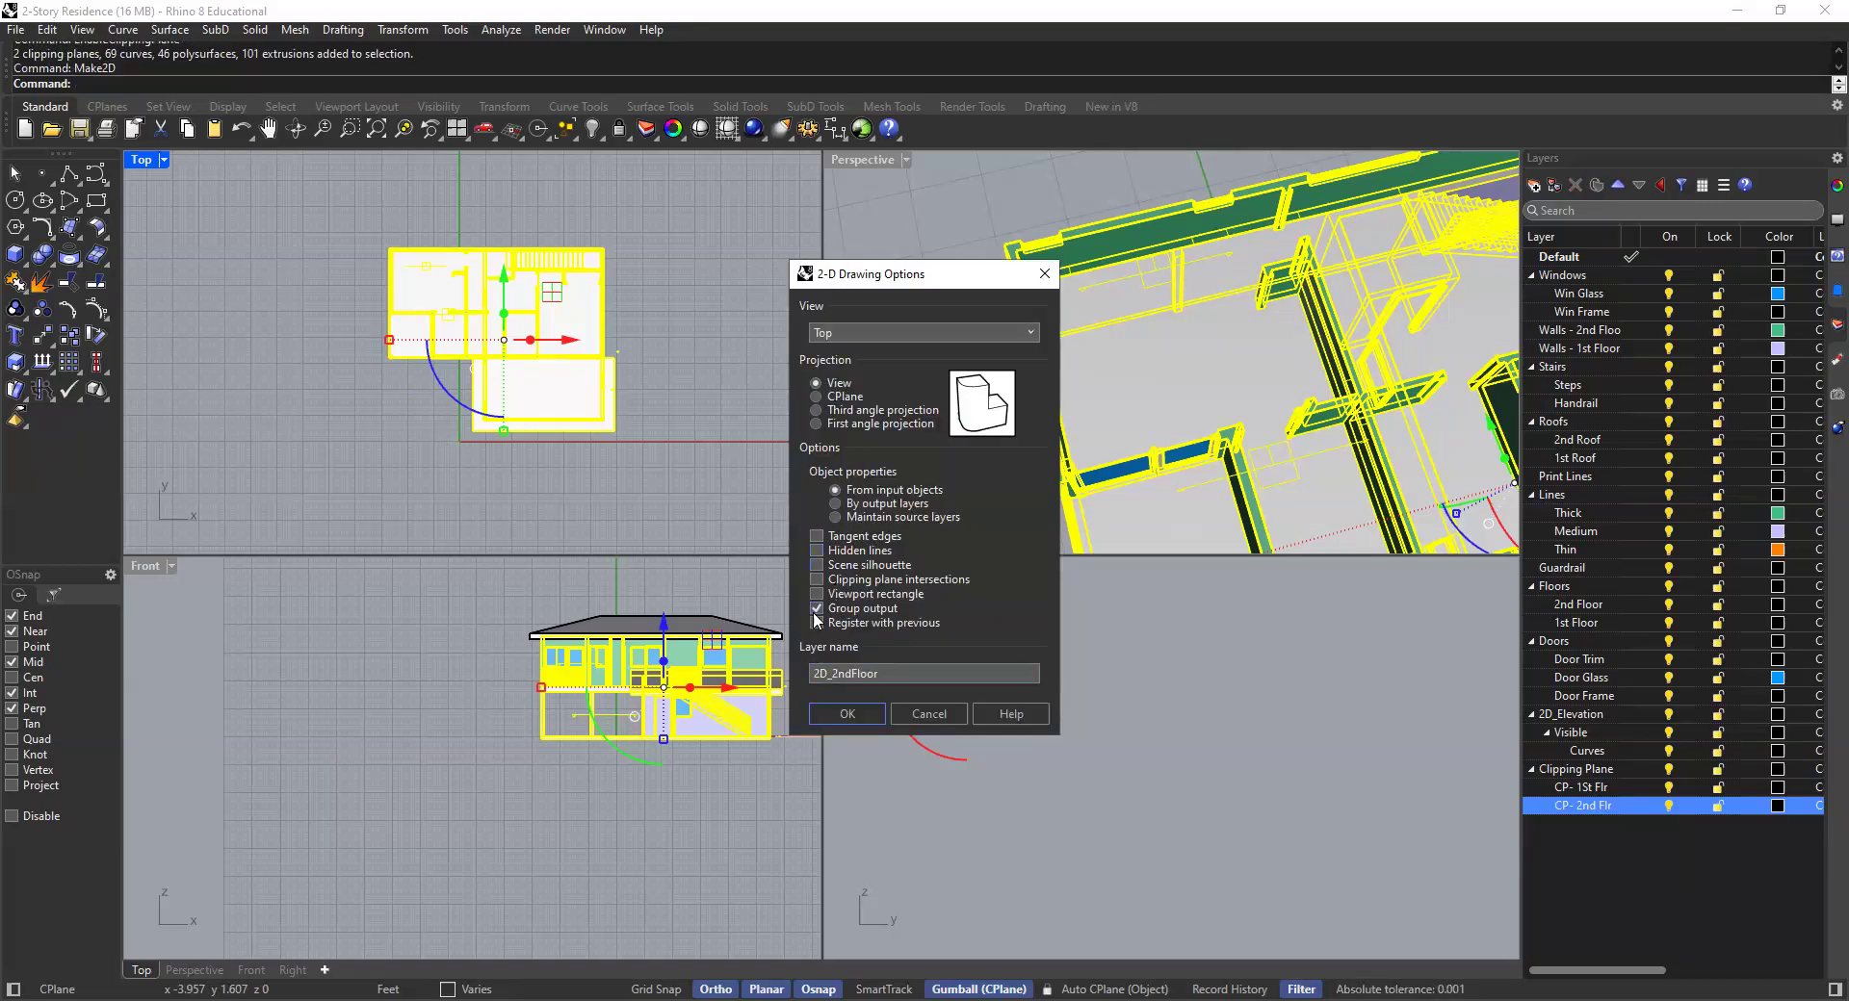
click(846, 715)
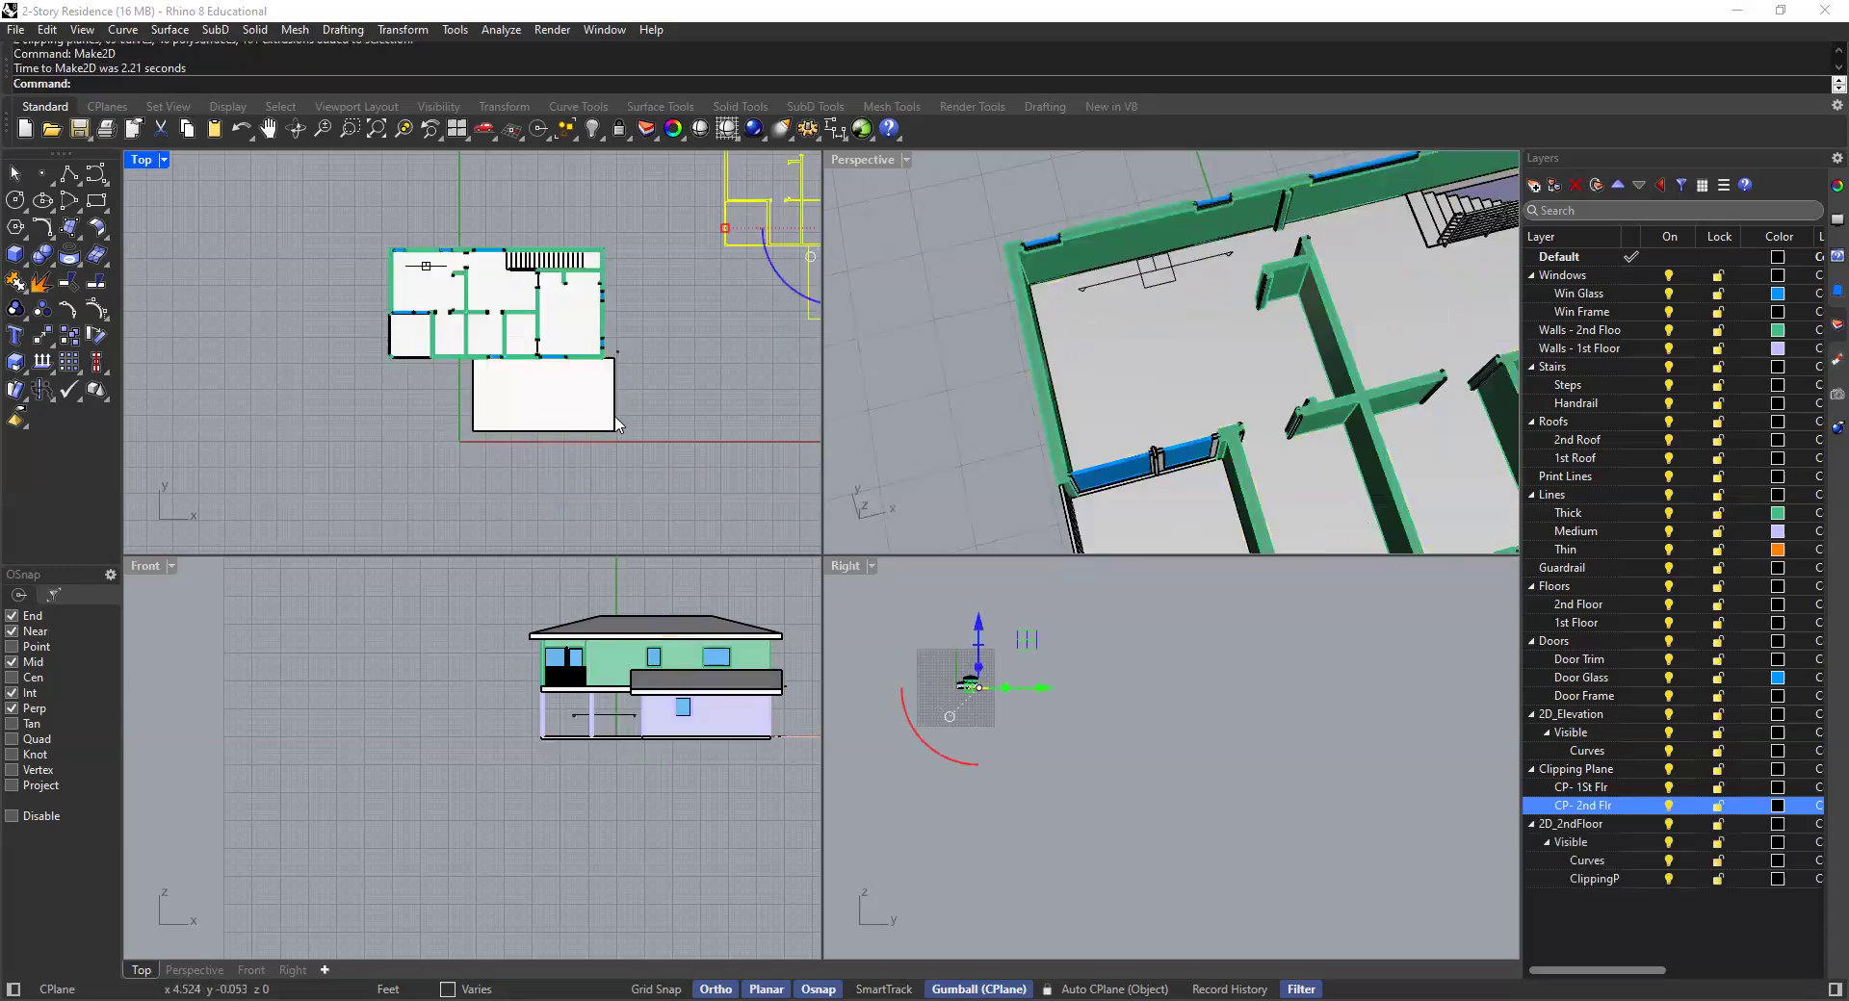
Move the generated 2D second-floor plan away from the model to sit beside the 2D elevation drawing, and deselect it
scroll(640, 414, down, 4)
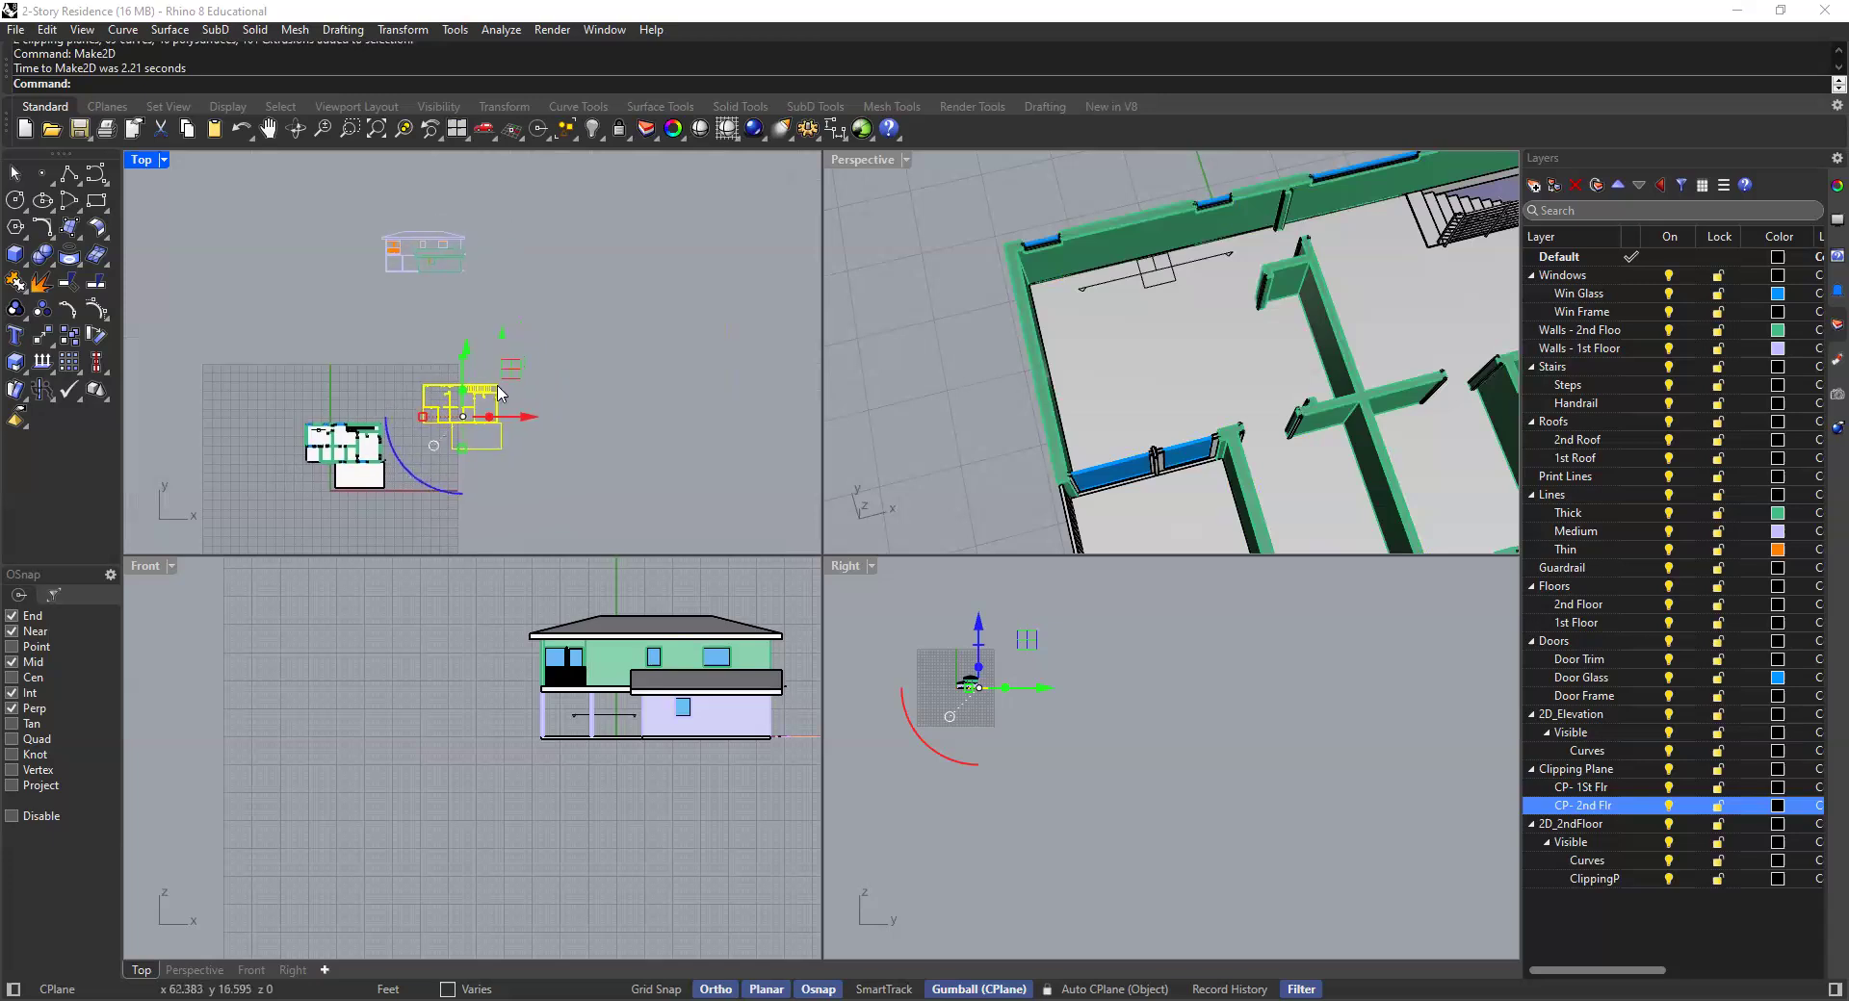
mouse_move(463, 416)
mouse_down()
mouse_move(610, 233)
mouse_move(607, 294)
mouse_up()
key(Escape)
Maximize the Top viewport and examine the second-floor plan's wall, door, window and stair linework
scroll(561, 246, up, 1)
scroll(561, 245, up, 8)
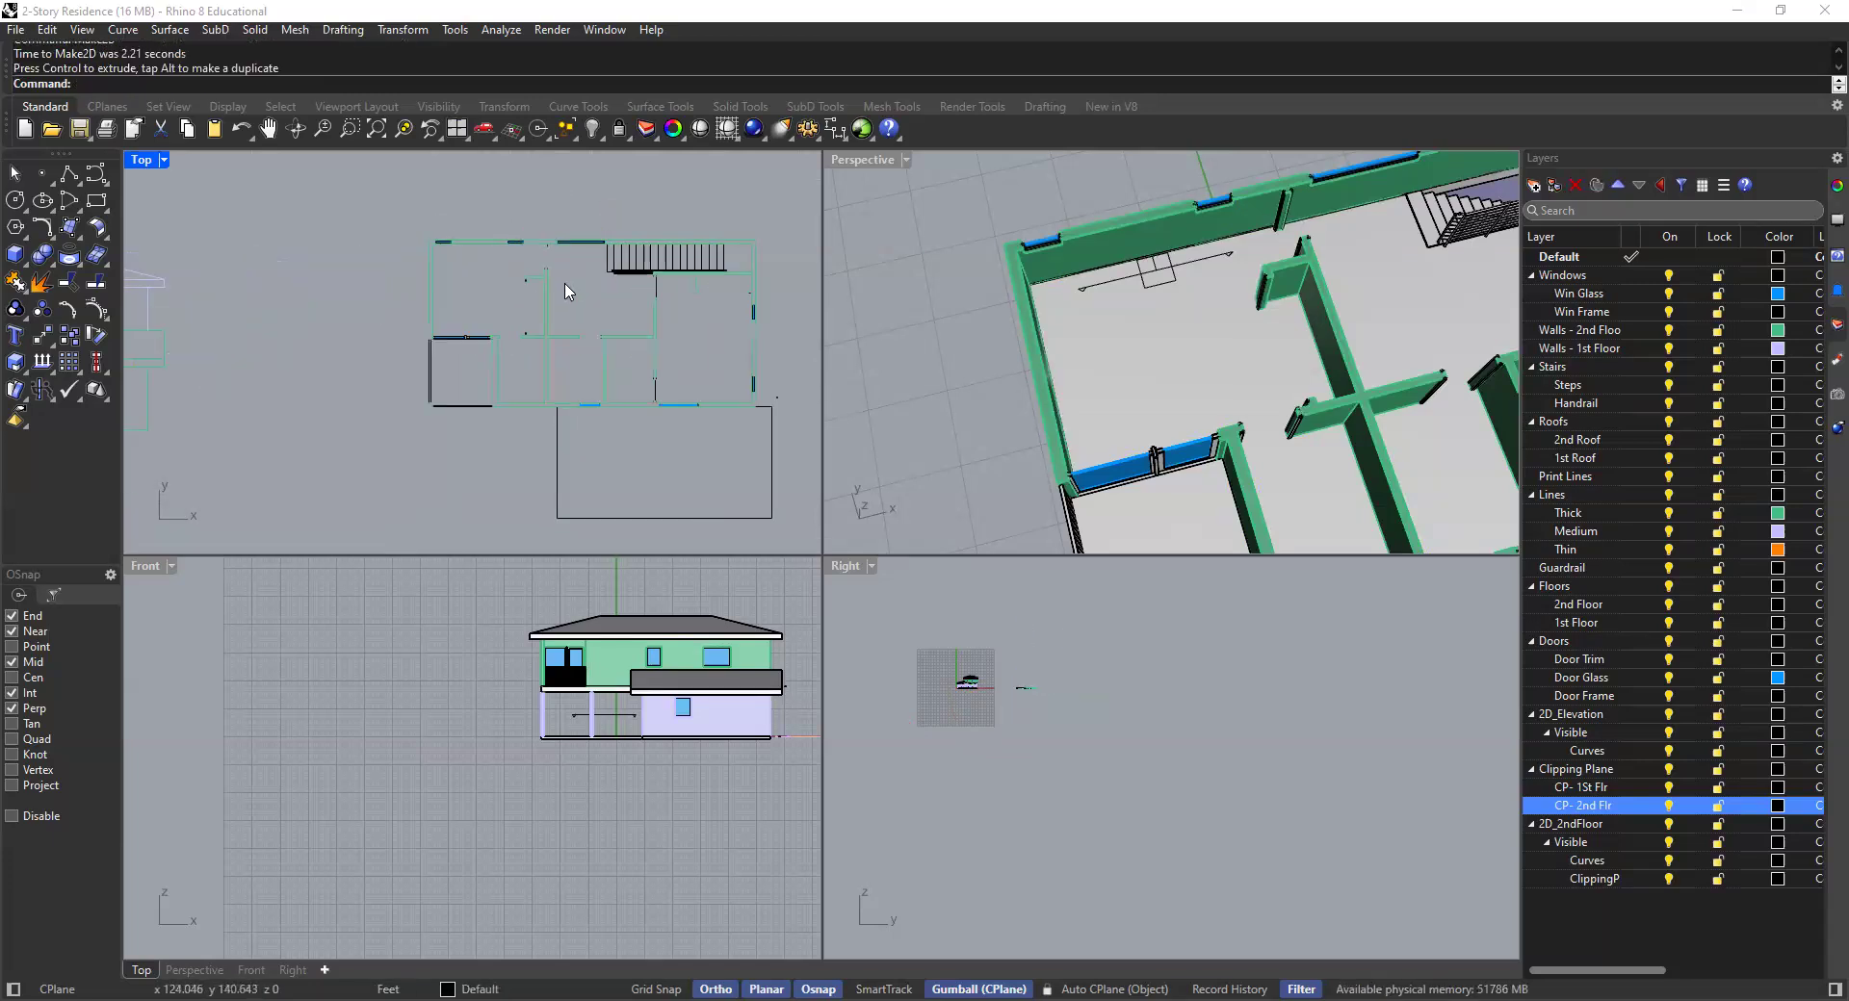
scroll(577, 350, down, 3)
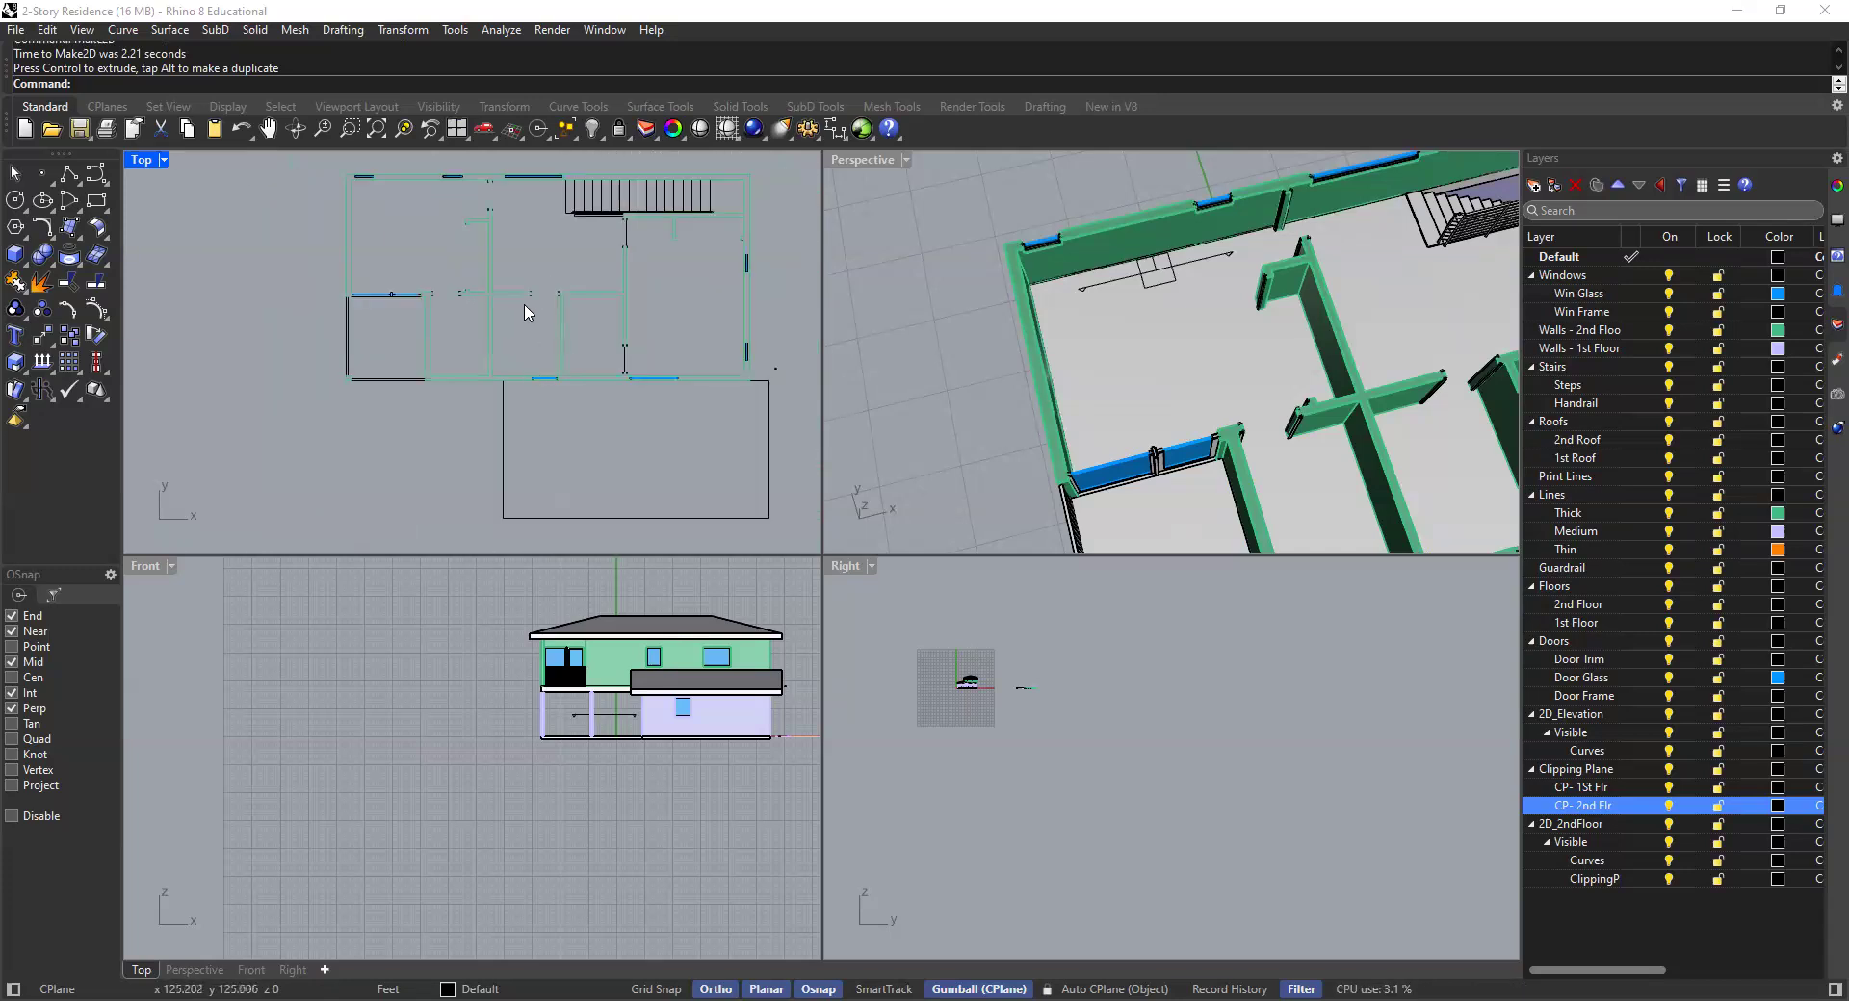
scroll(542, 263, down, 3)
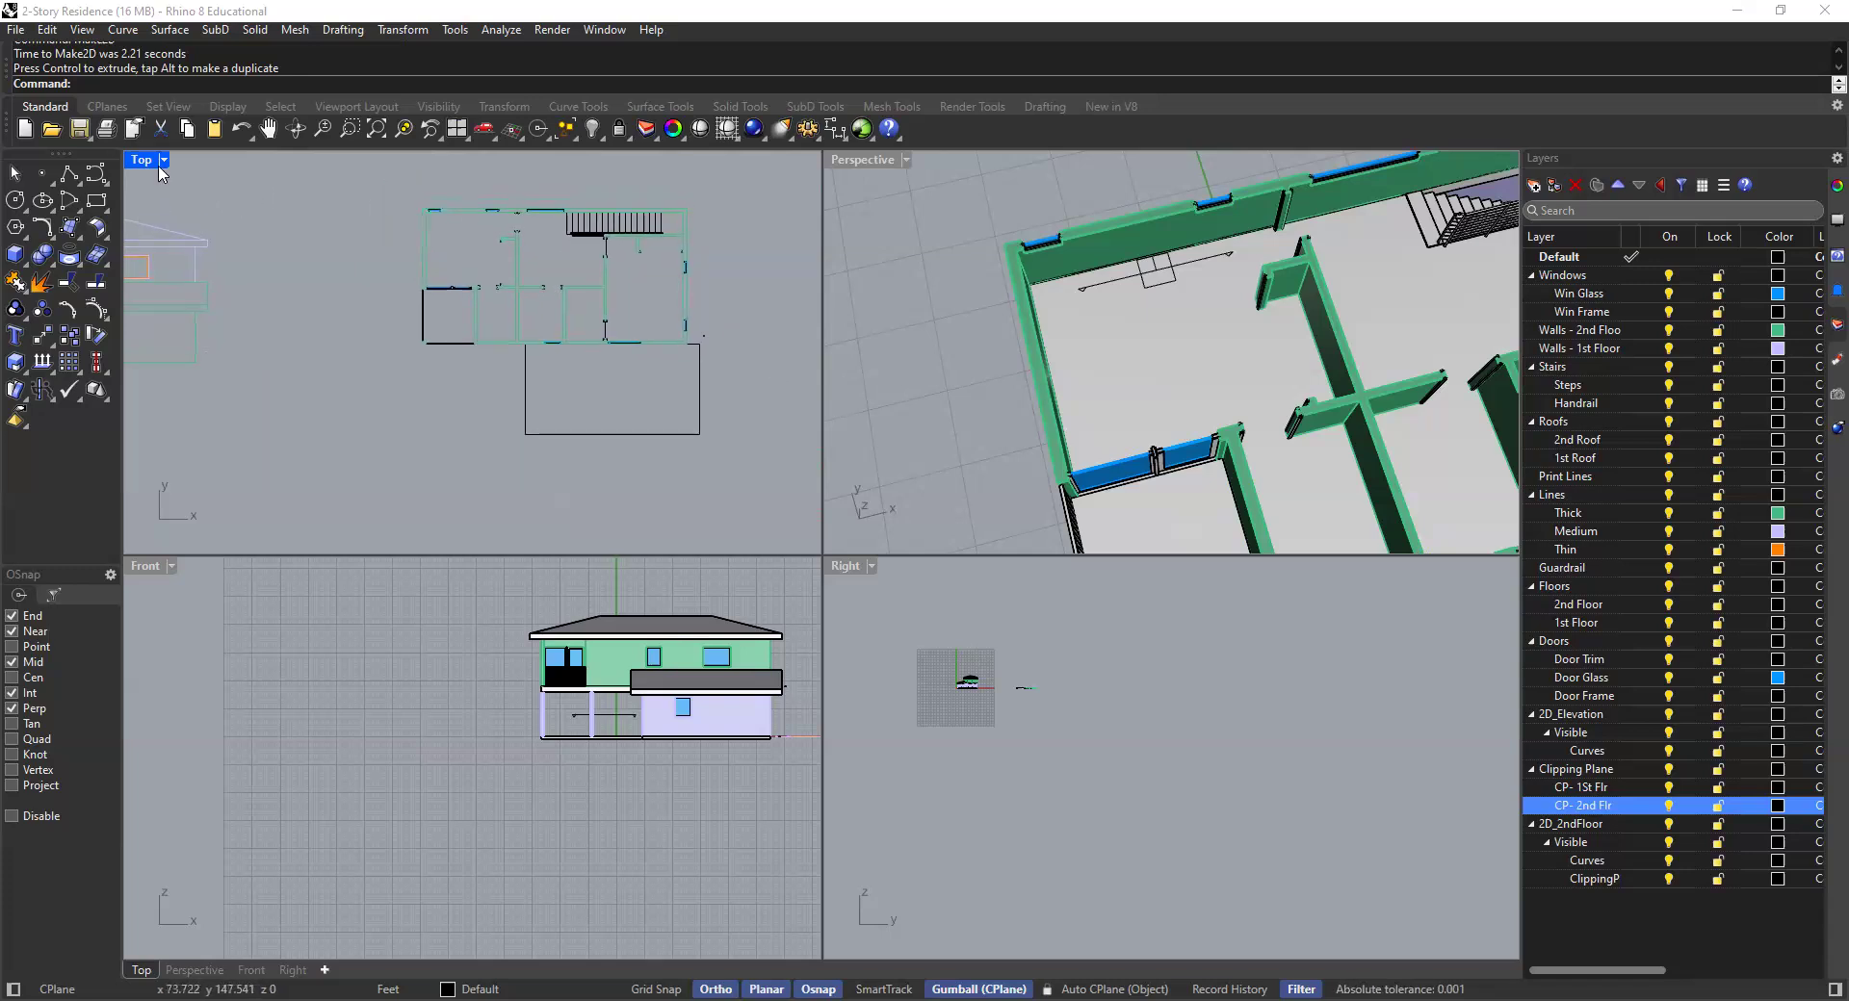
key(ctrl+m)
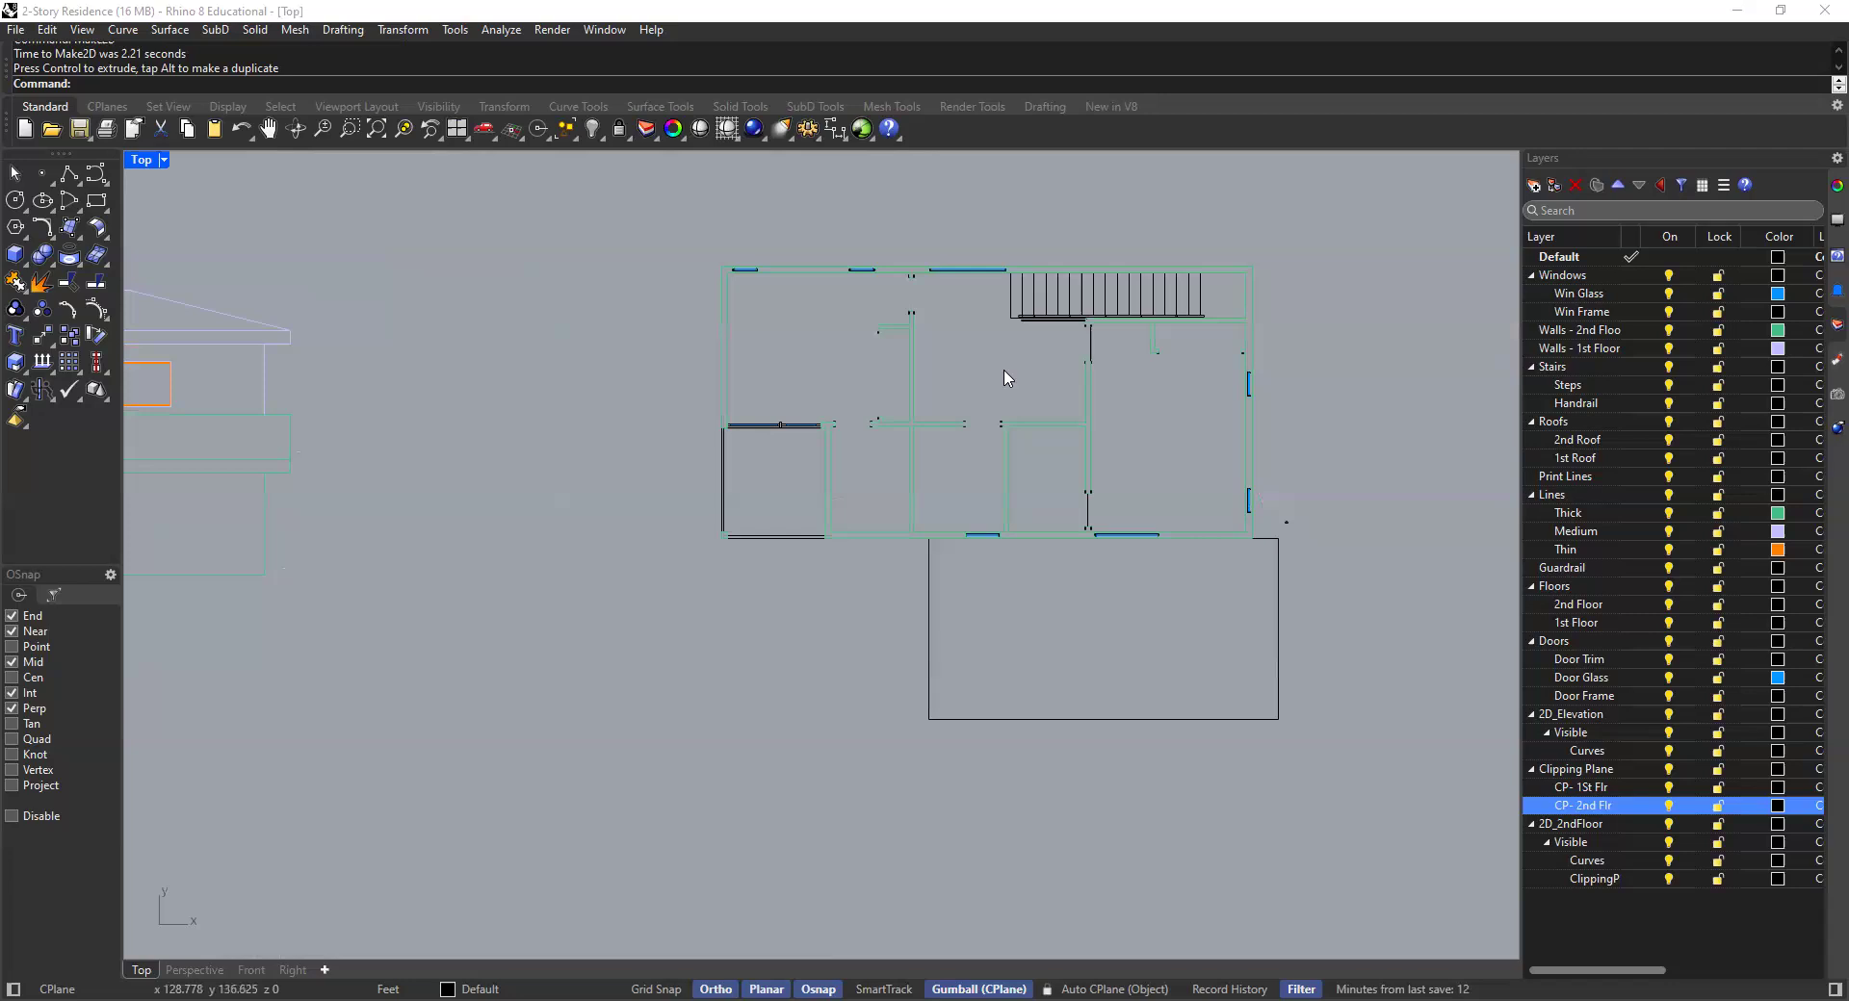
scroll(899, 359, up, 5)
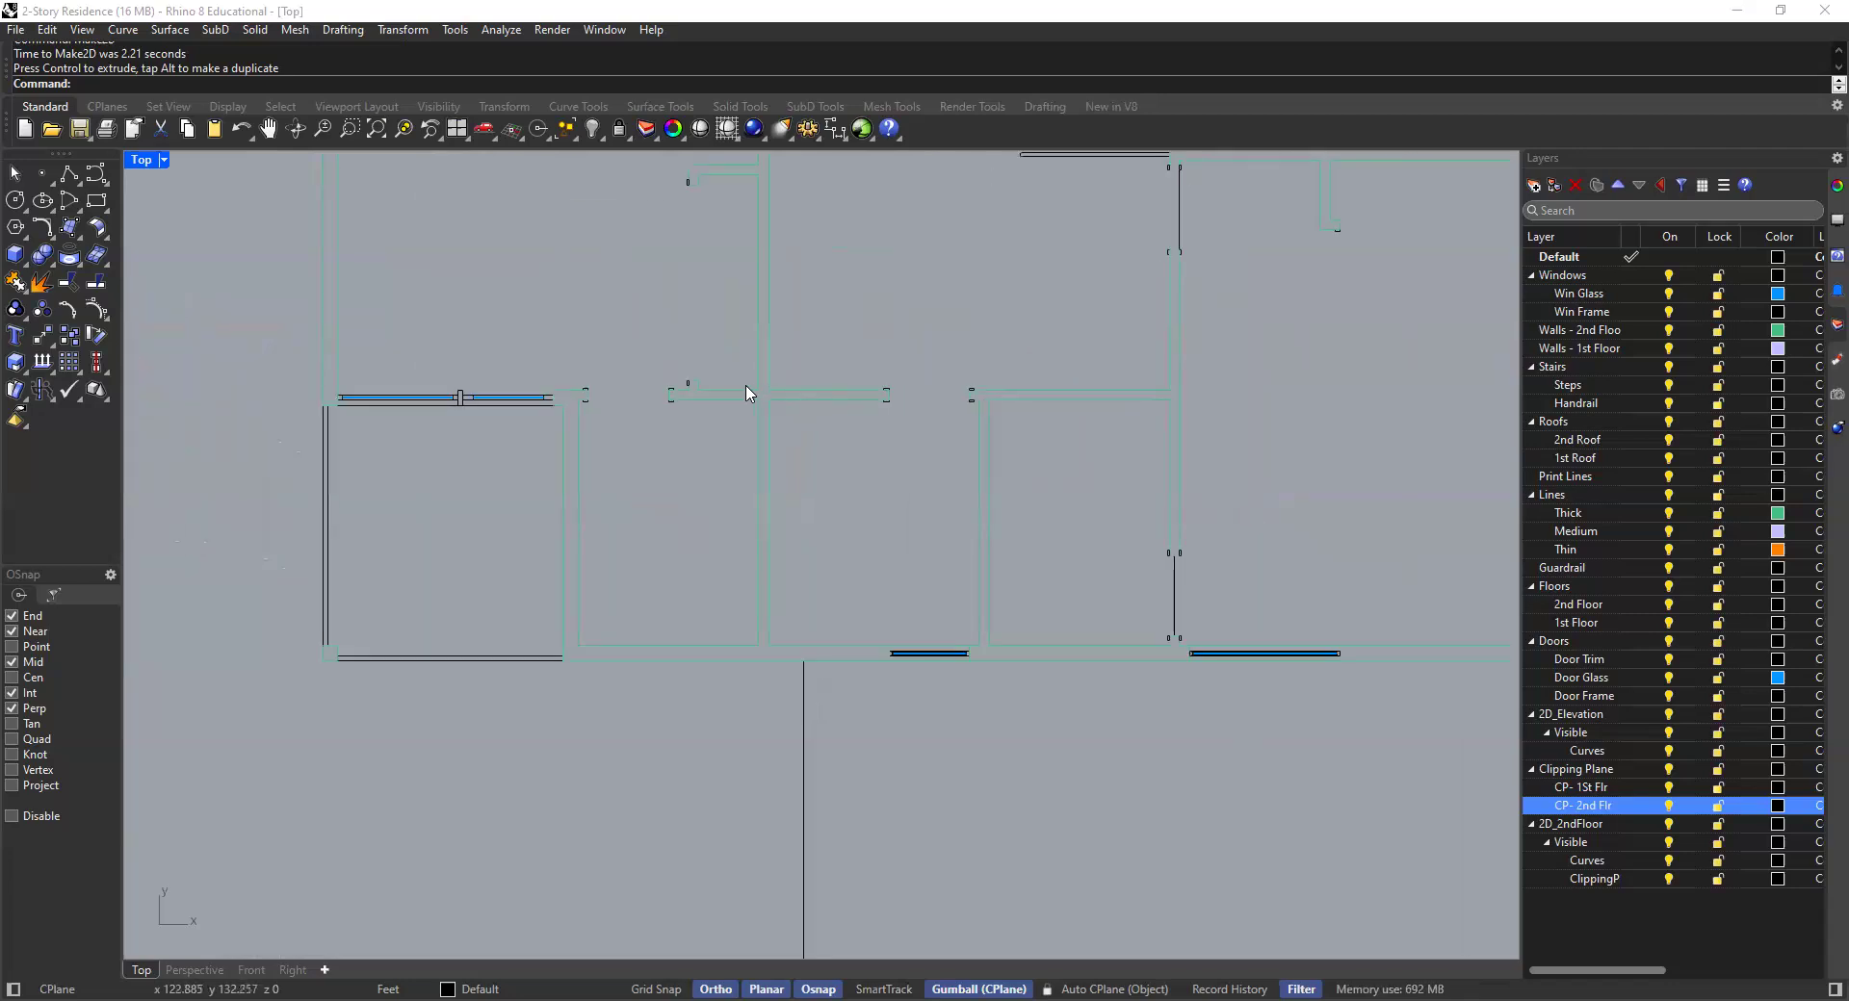
scroll(749, 393, up, 4)
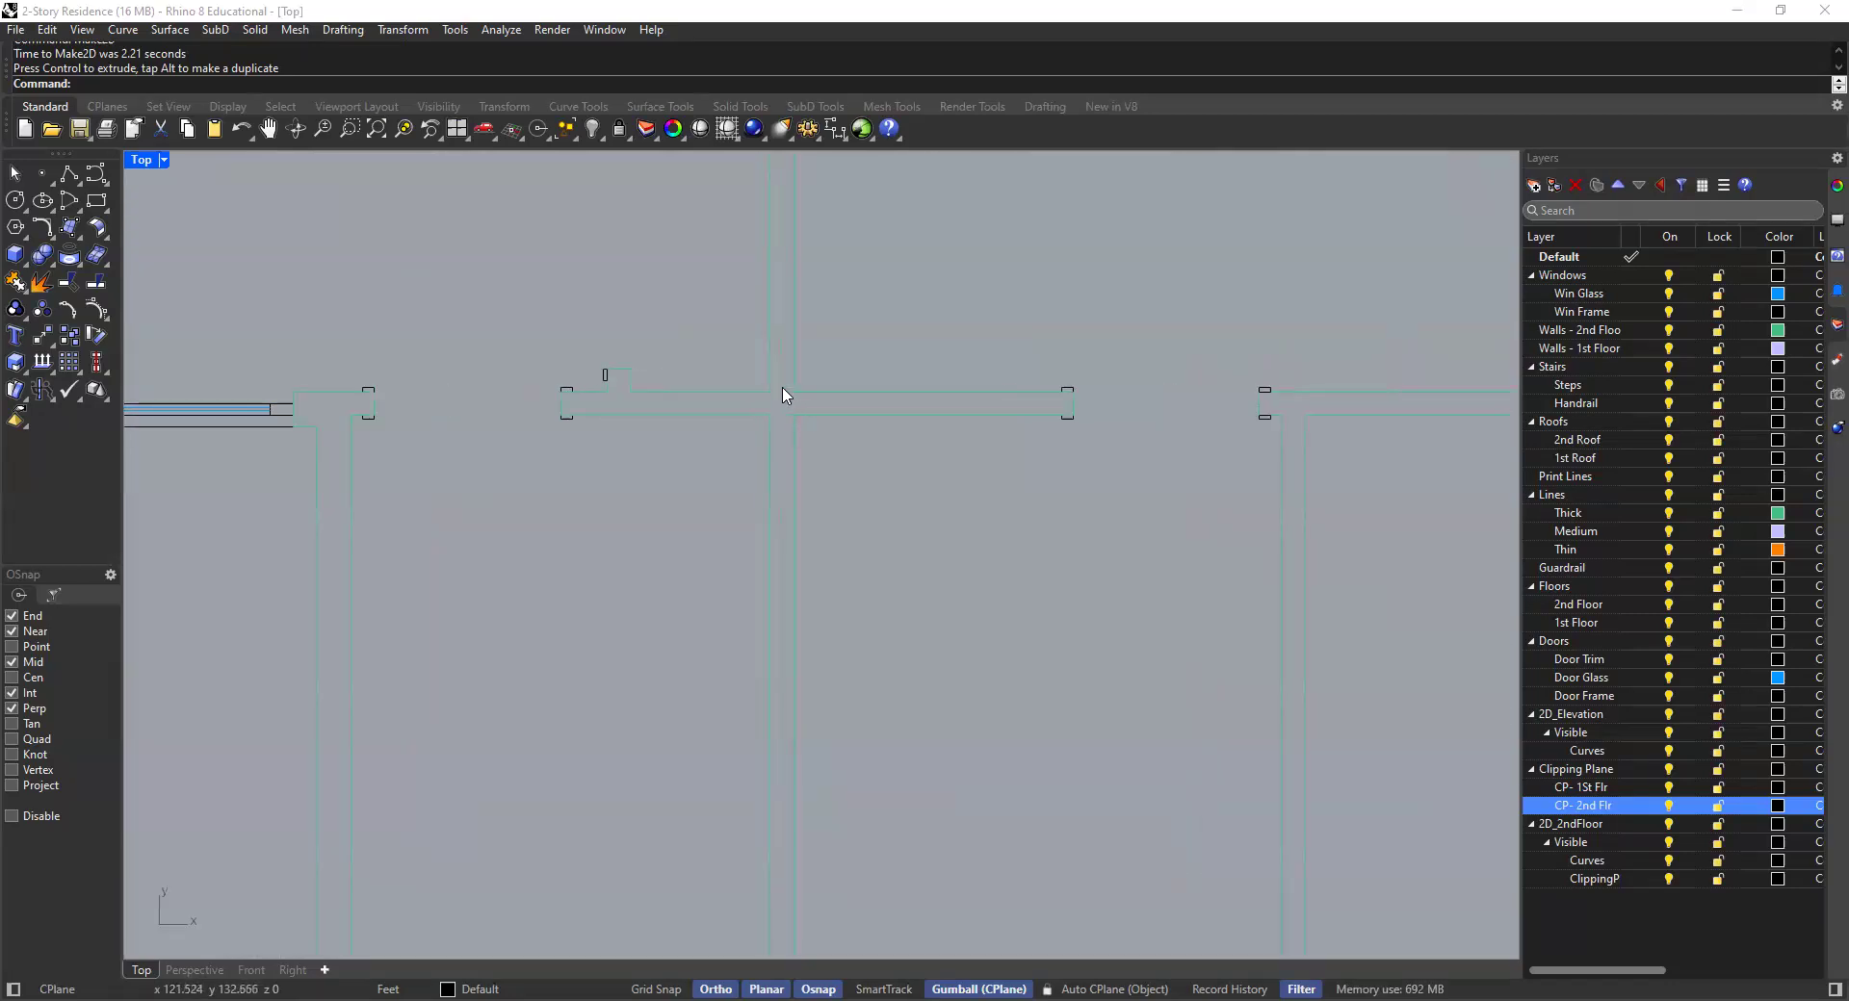
scroll(785, 394, down, 2)
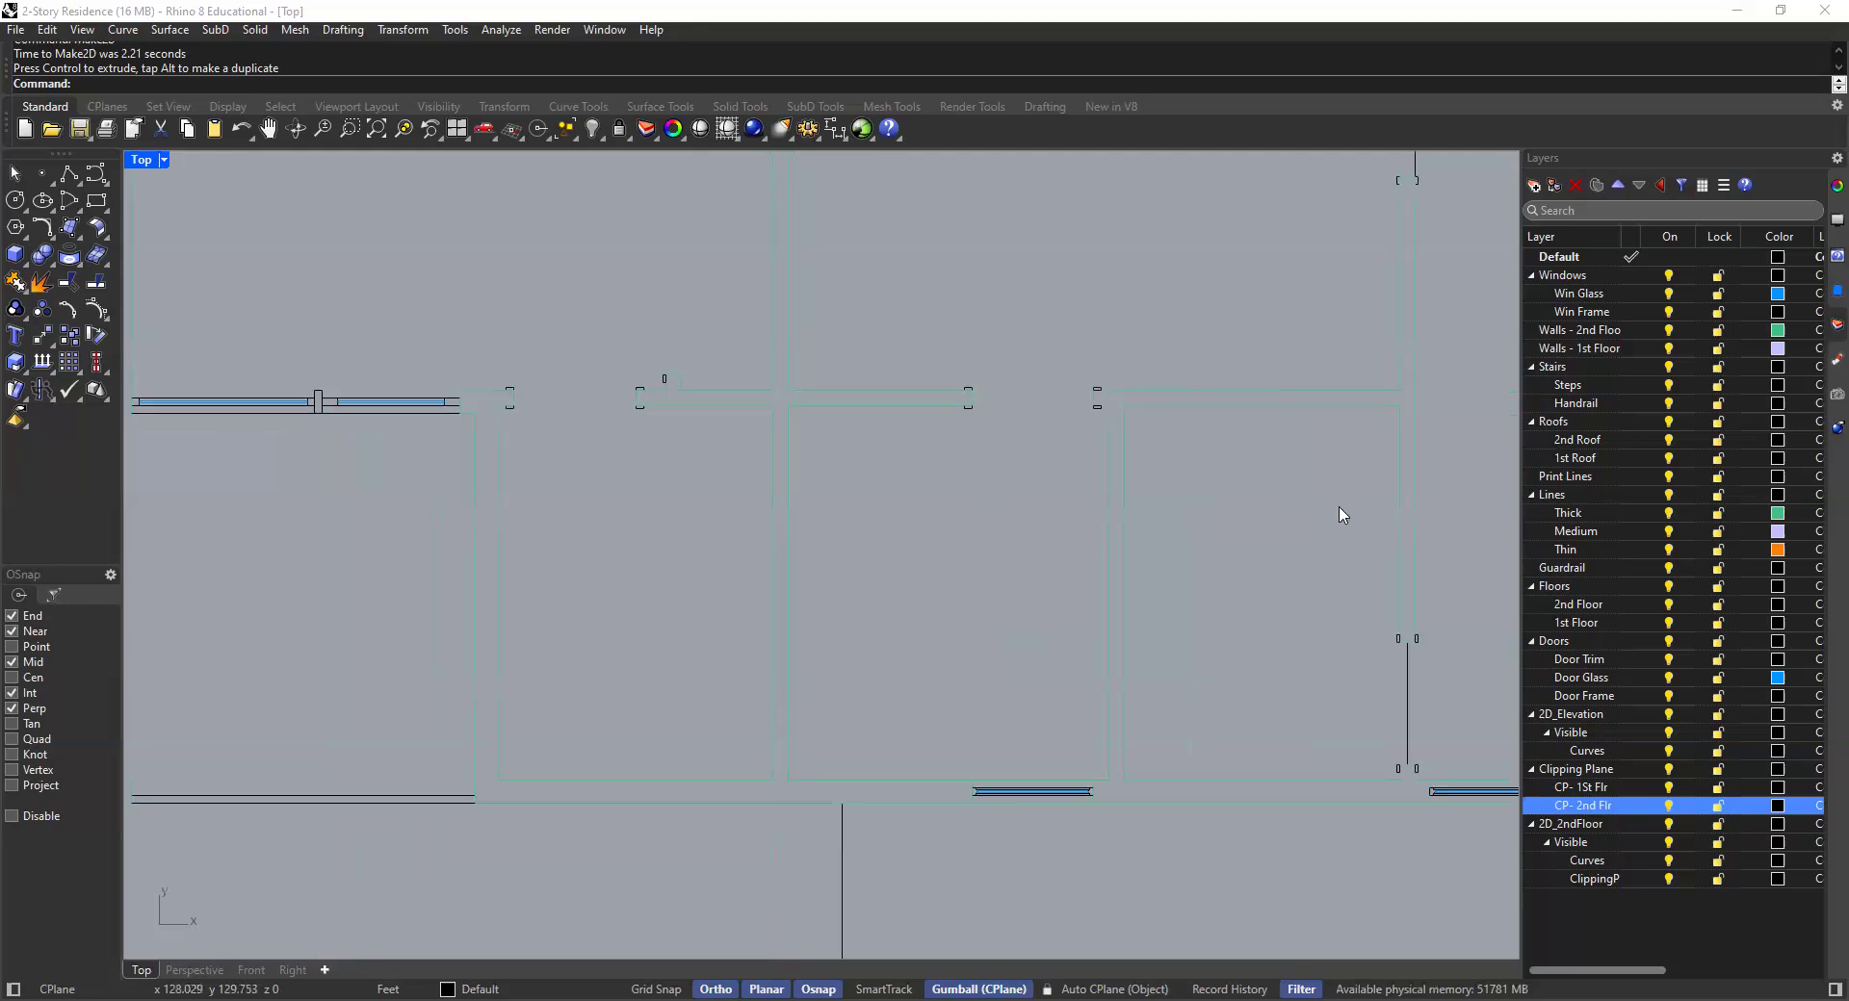
scroll(866, 531, down, 8)
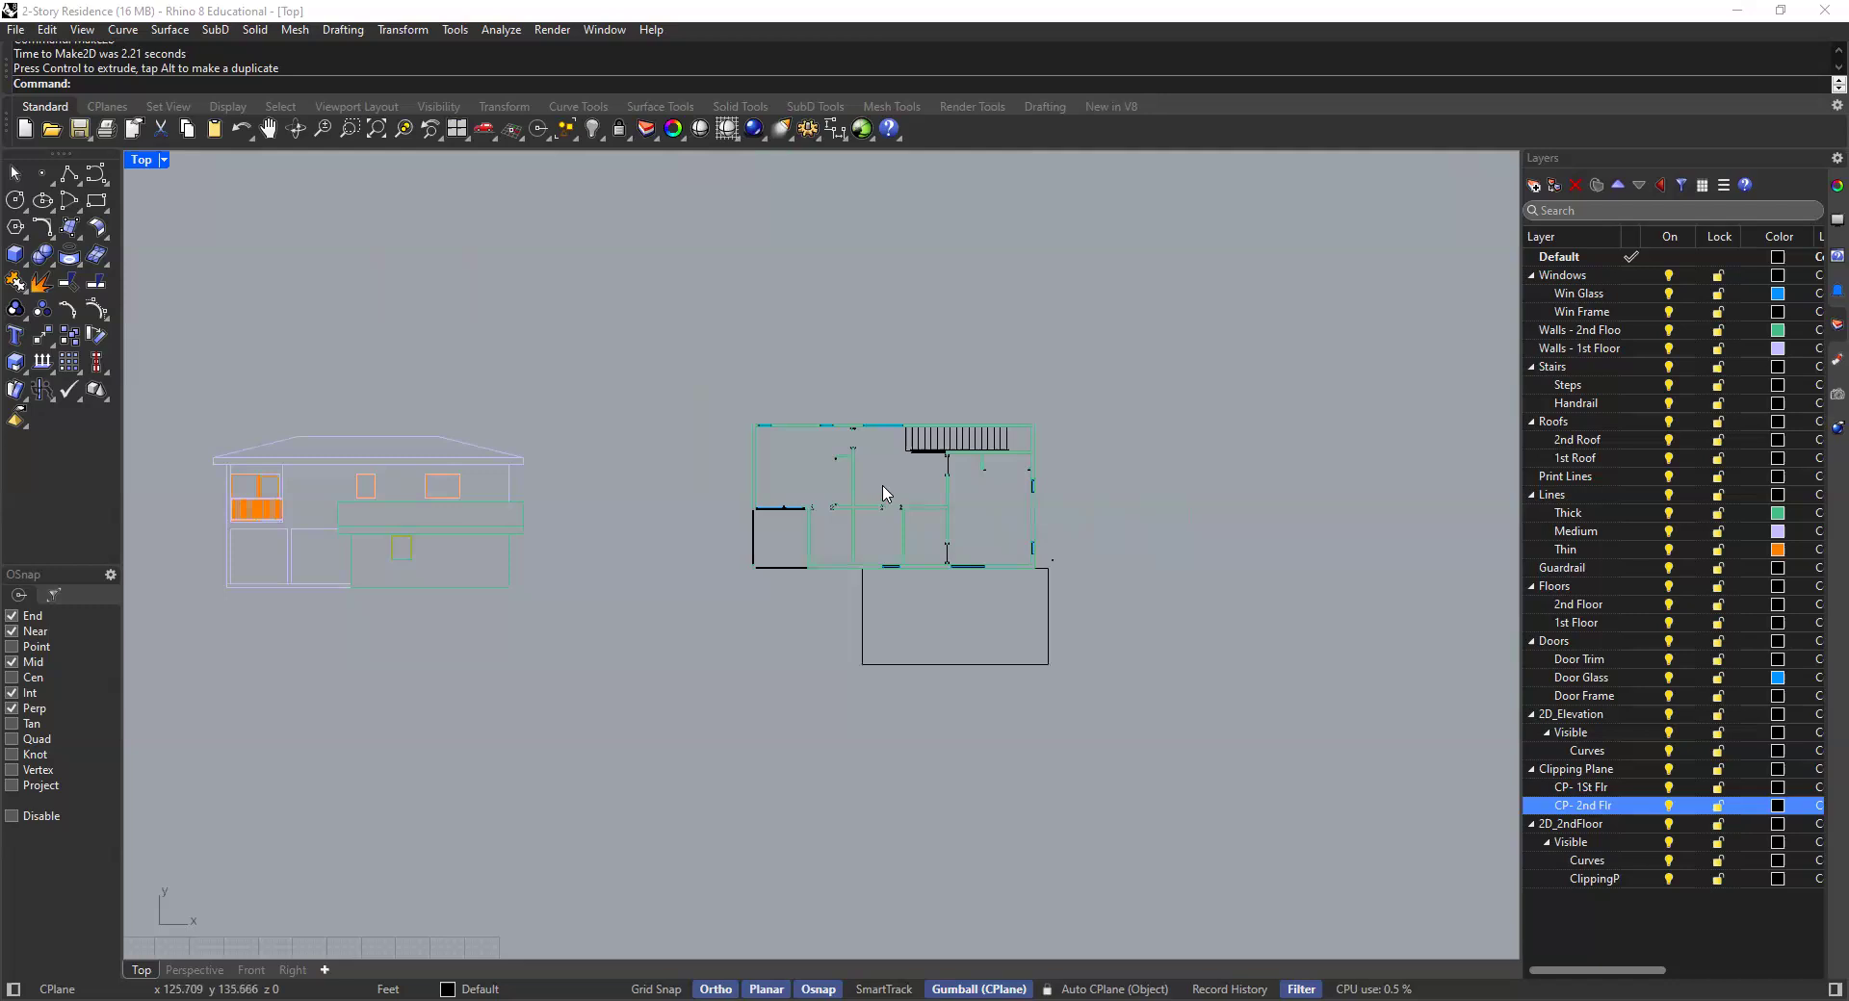
scroll(903, 496, up, 1)
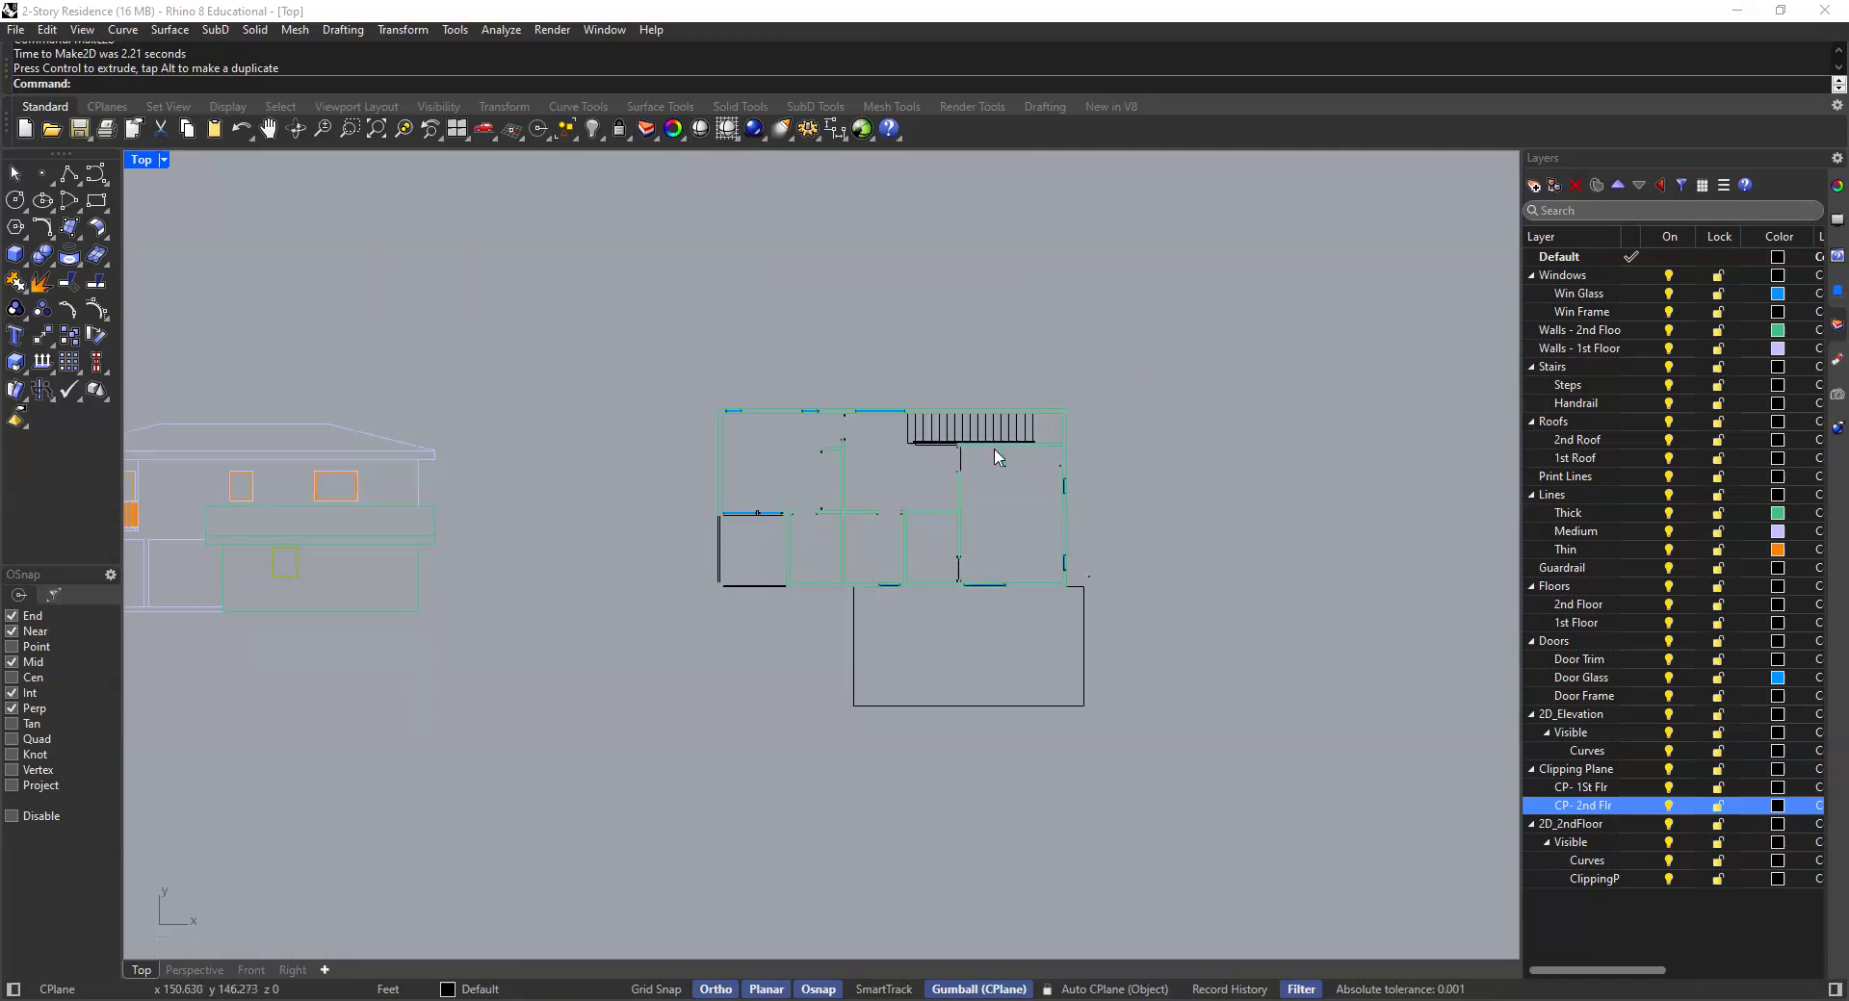
scroll(962, 472, up, 1)
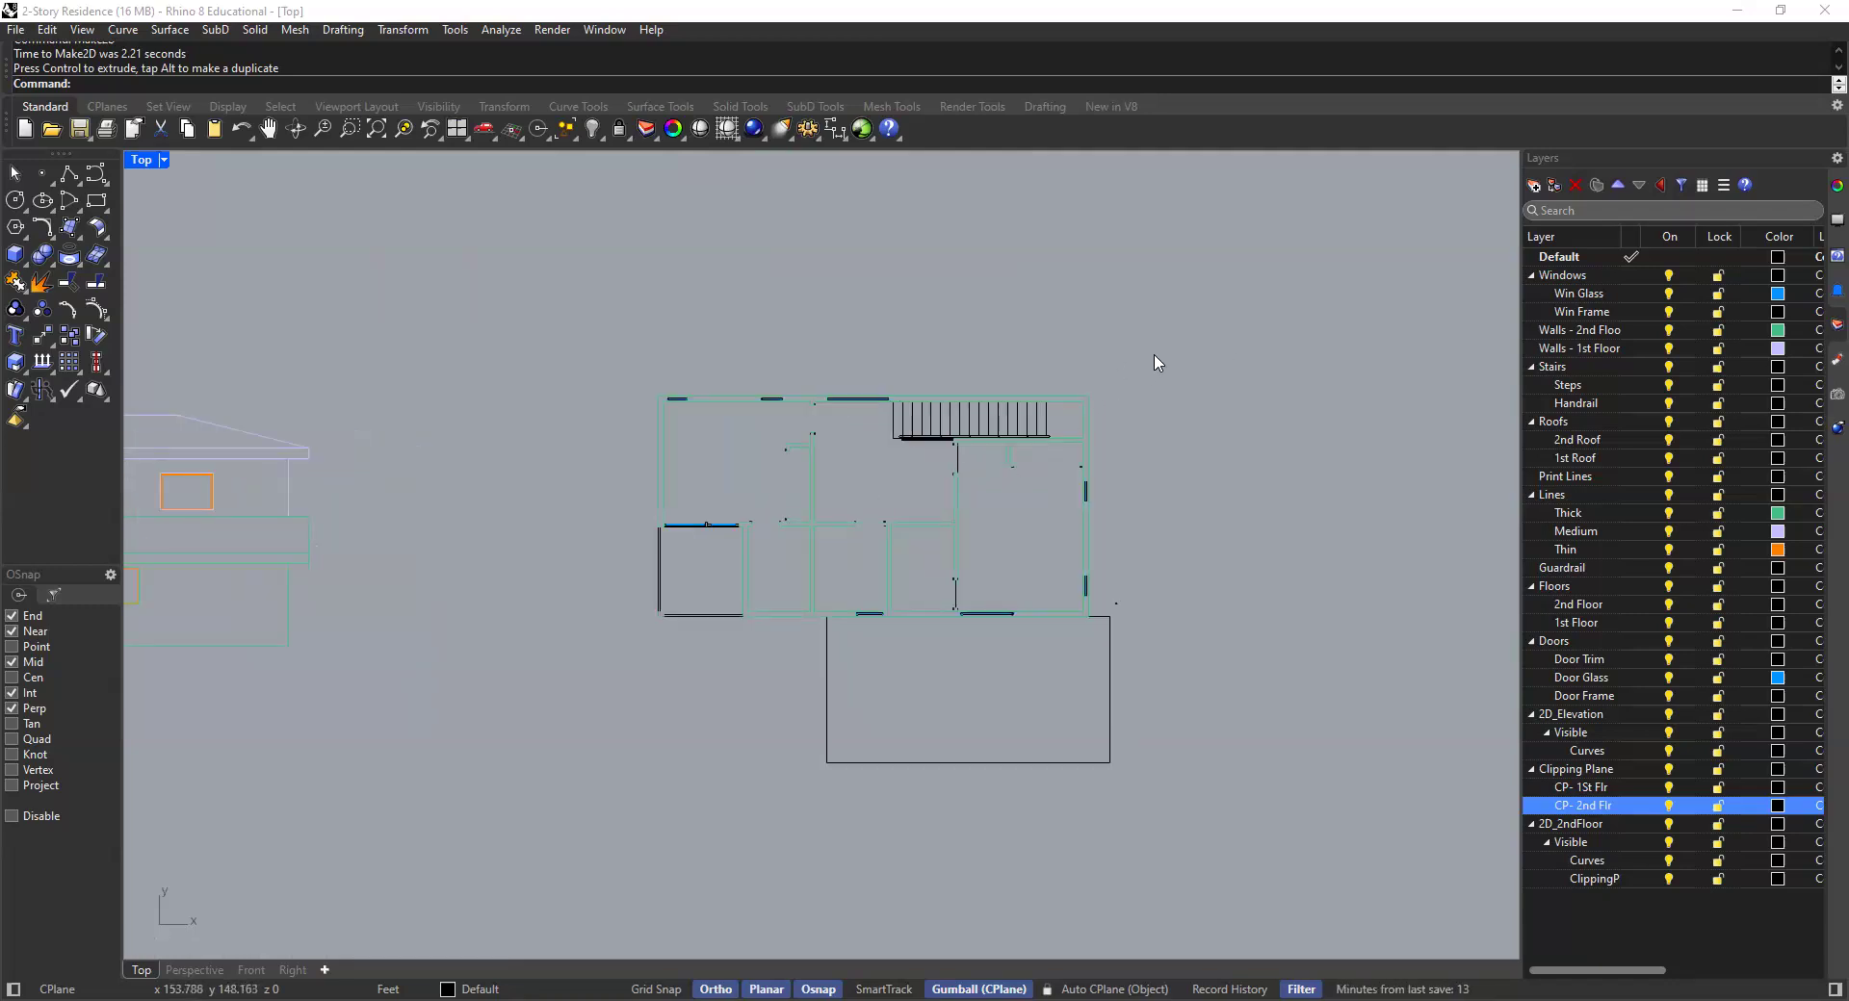
Select parts of the second-floor plan's stair and wall linework to check how the curves are grouped, and clear the selection
drag(1193, 335, 1194, 449)
click(925, 425)
click(924, 402)
key(Escape)
click(954, 490)
click(1136, 513)
click(1085, 529)
click(1143, 529)
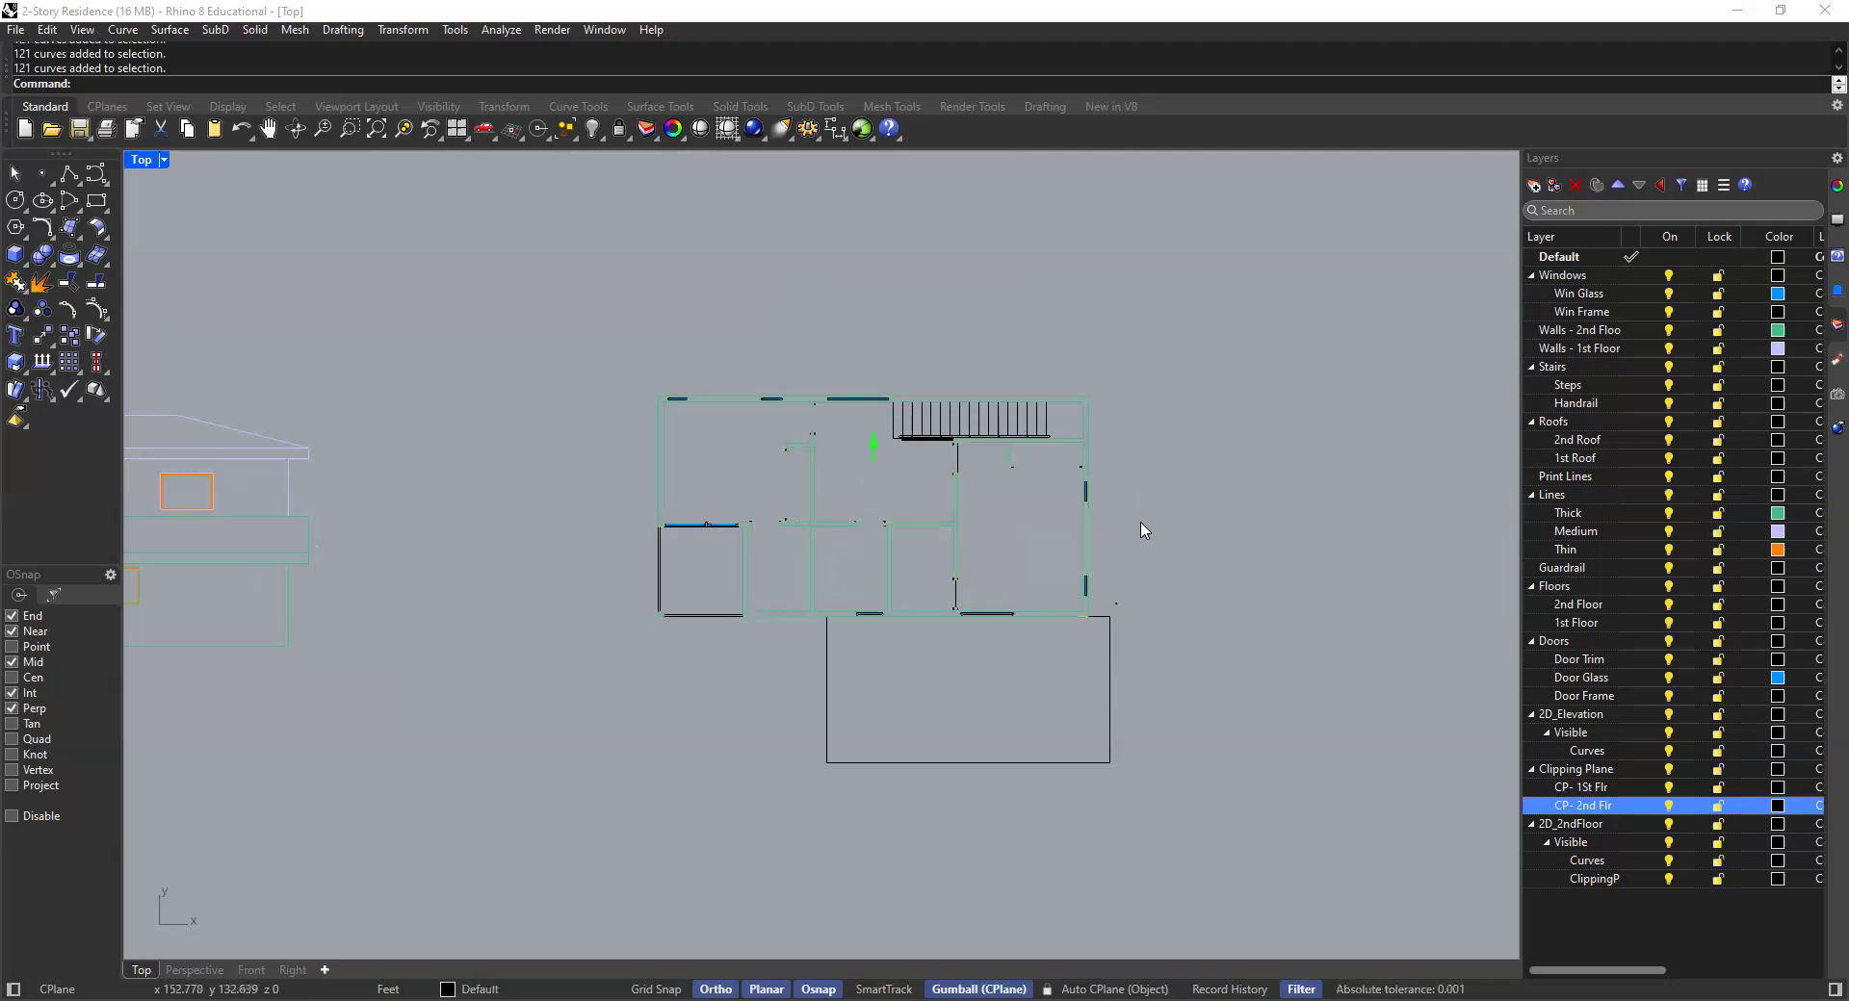
Select all curves of the 2D second-floor plan, ungroup them, and clear the selection
scroll(1064, 445, up, 1)
scroll(1079, 433, down, 4)
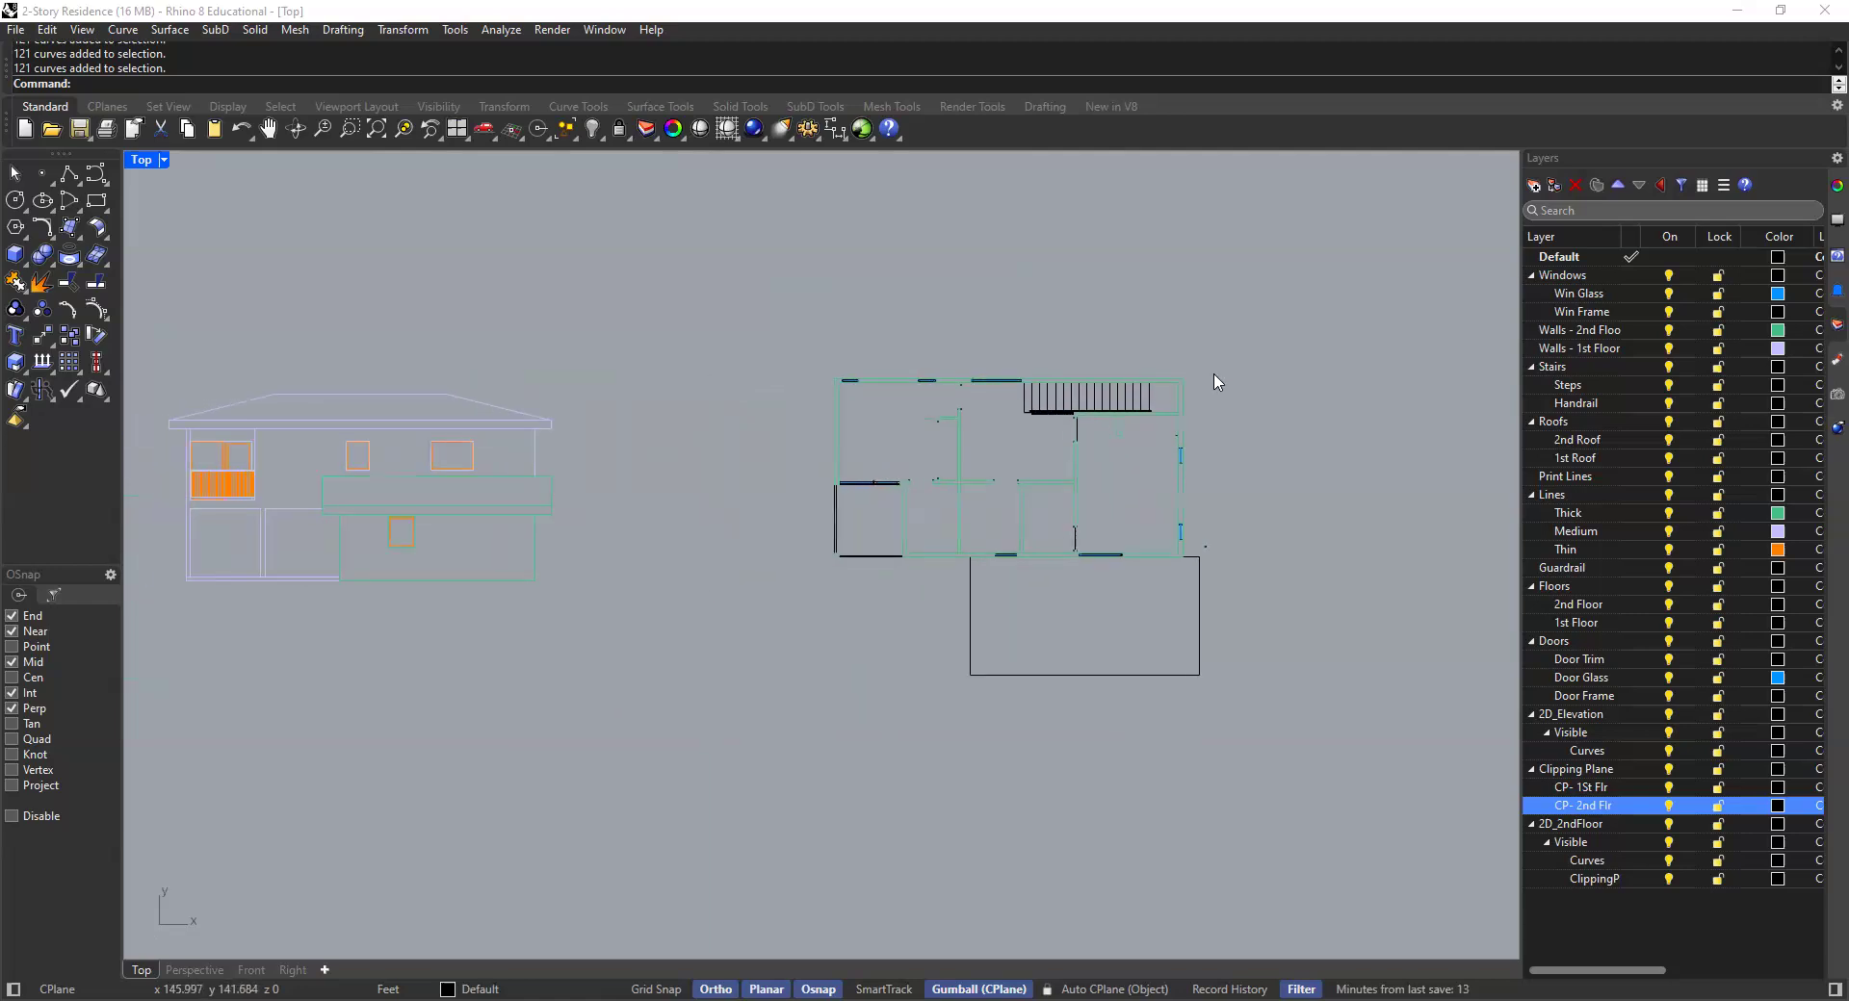
drag(1290, 342, 776, 814)
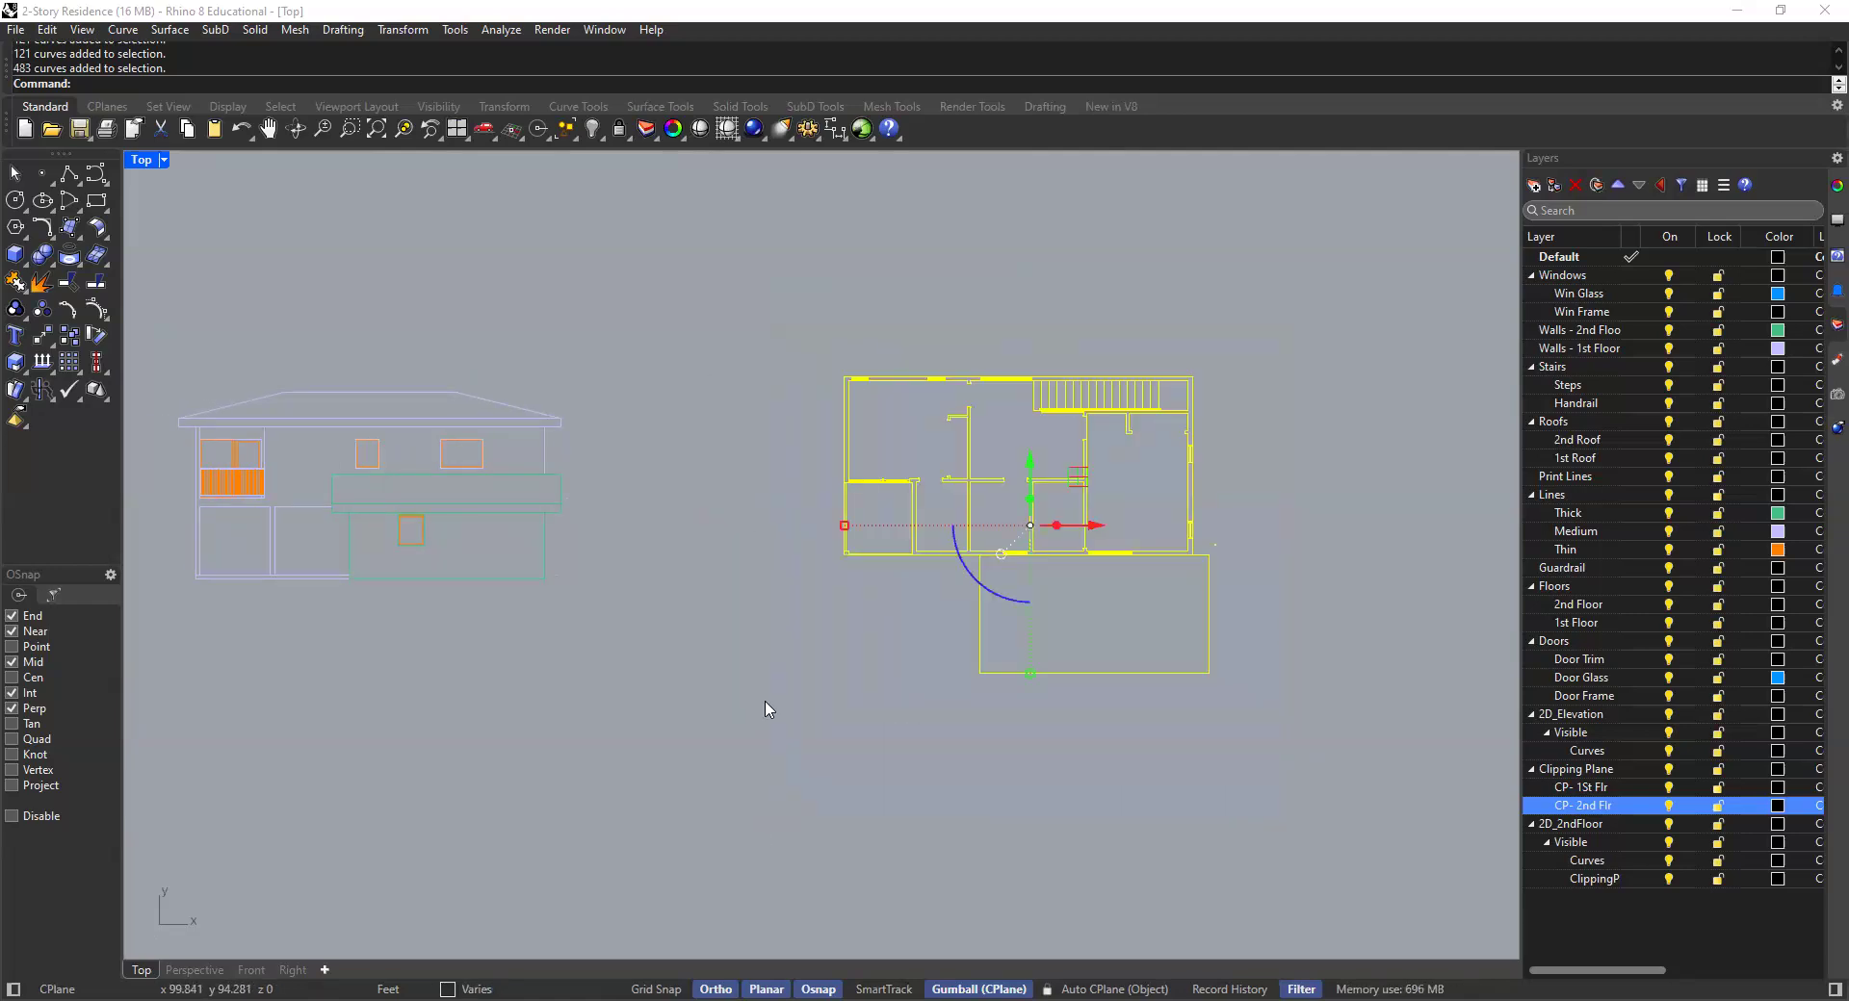
text(Ungroup)
key(Return)
click(1265, 342)
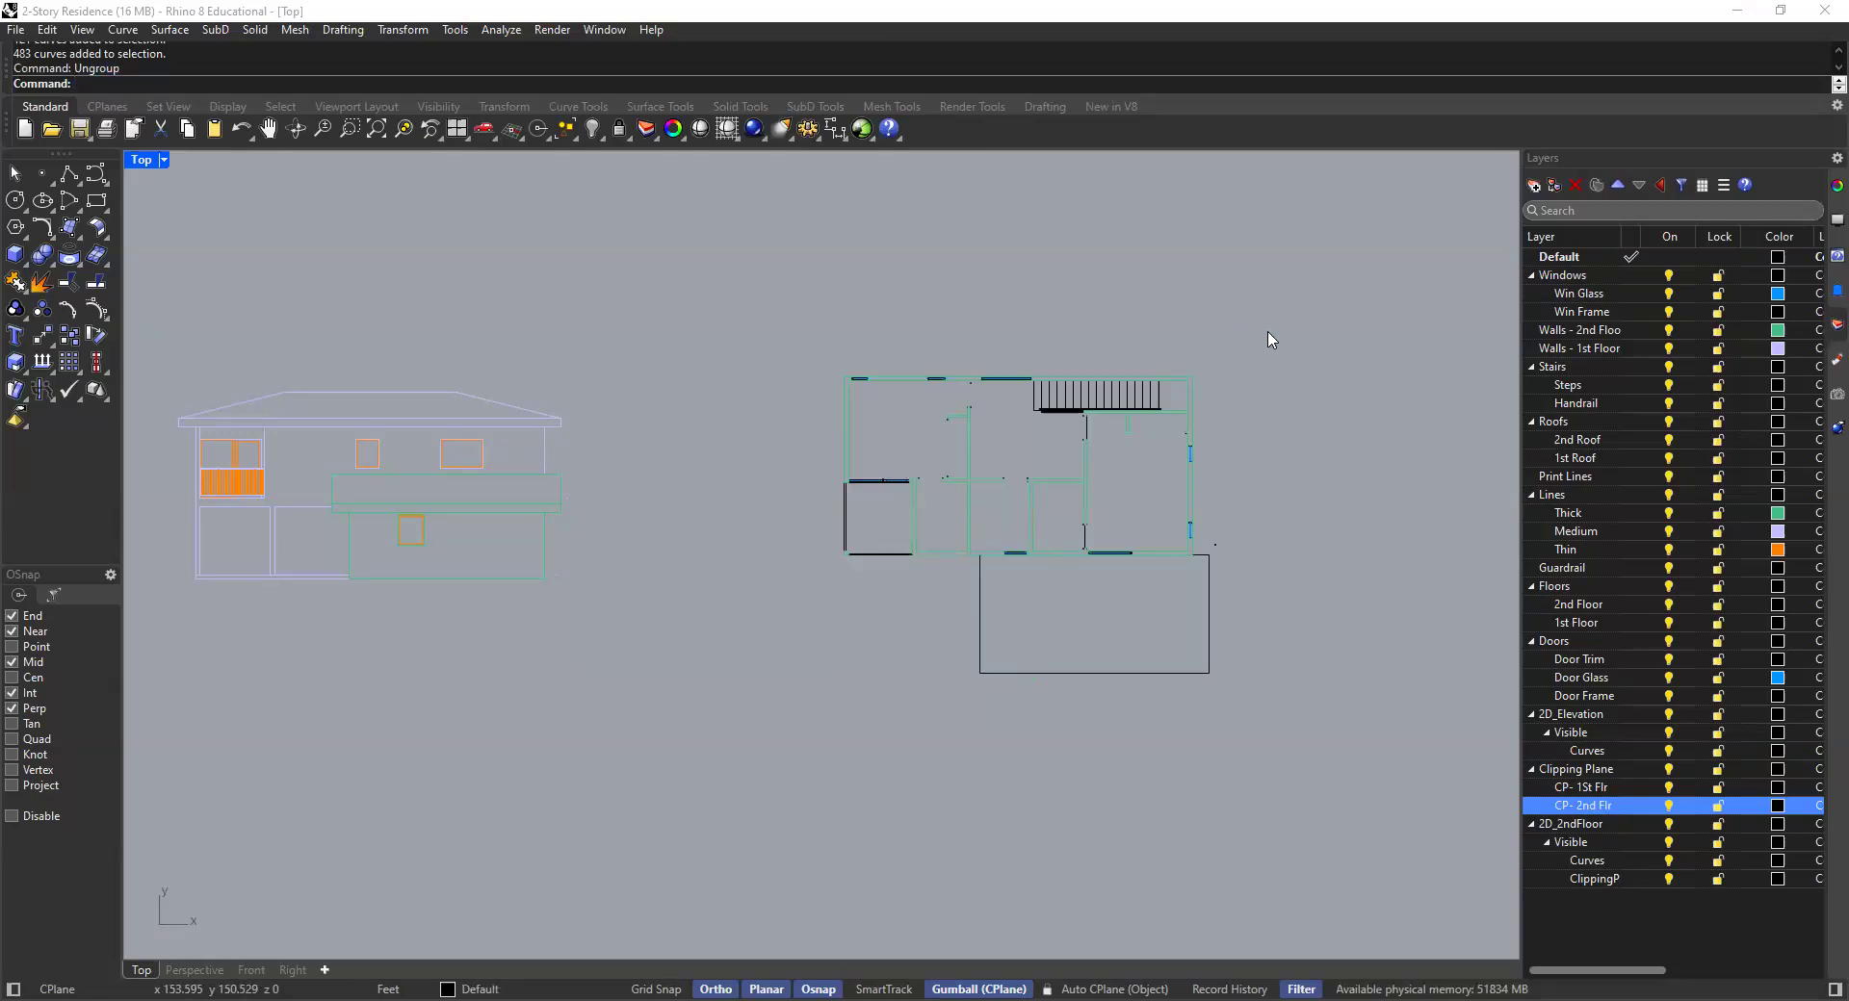
Select individual wall curves around the upper windows to check the ungrouped linework and its layers, and clear the selection
scroll(1069, 390, up, 4)
scroll(1045, 378, up, 1)
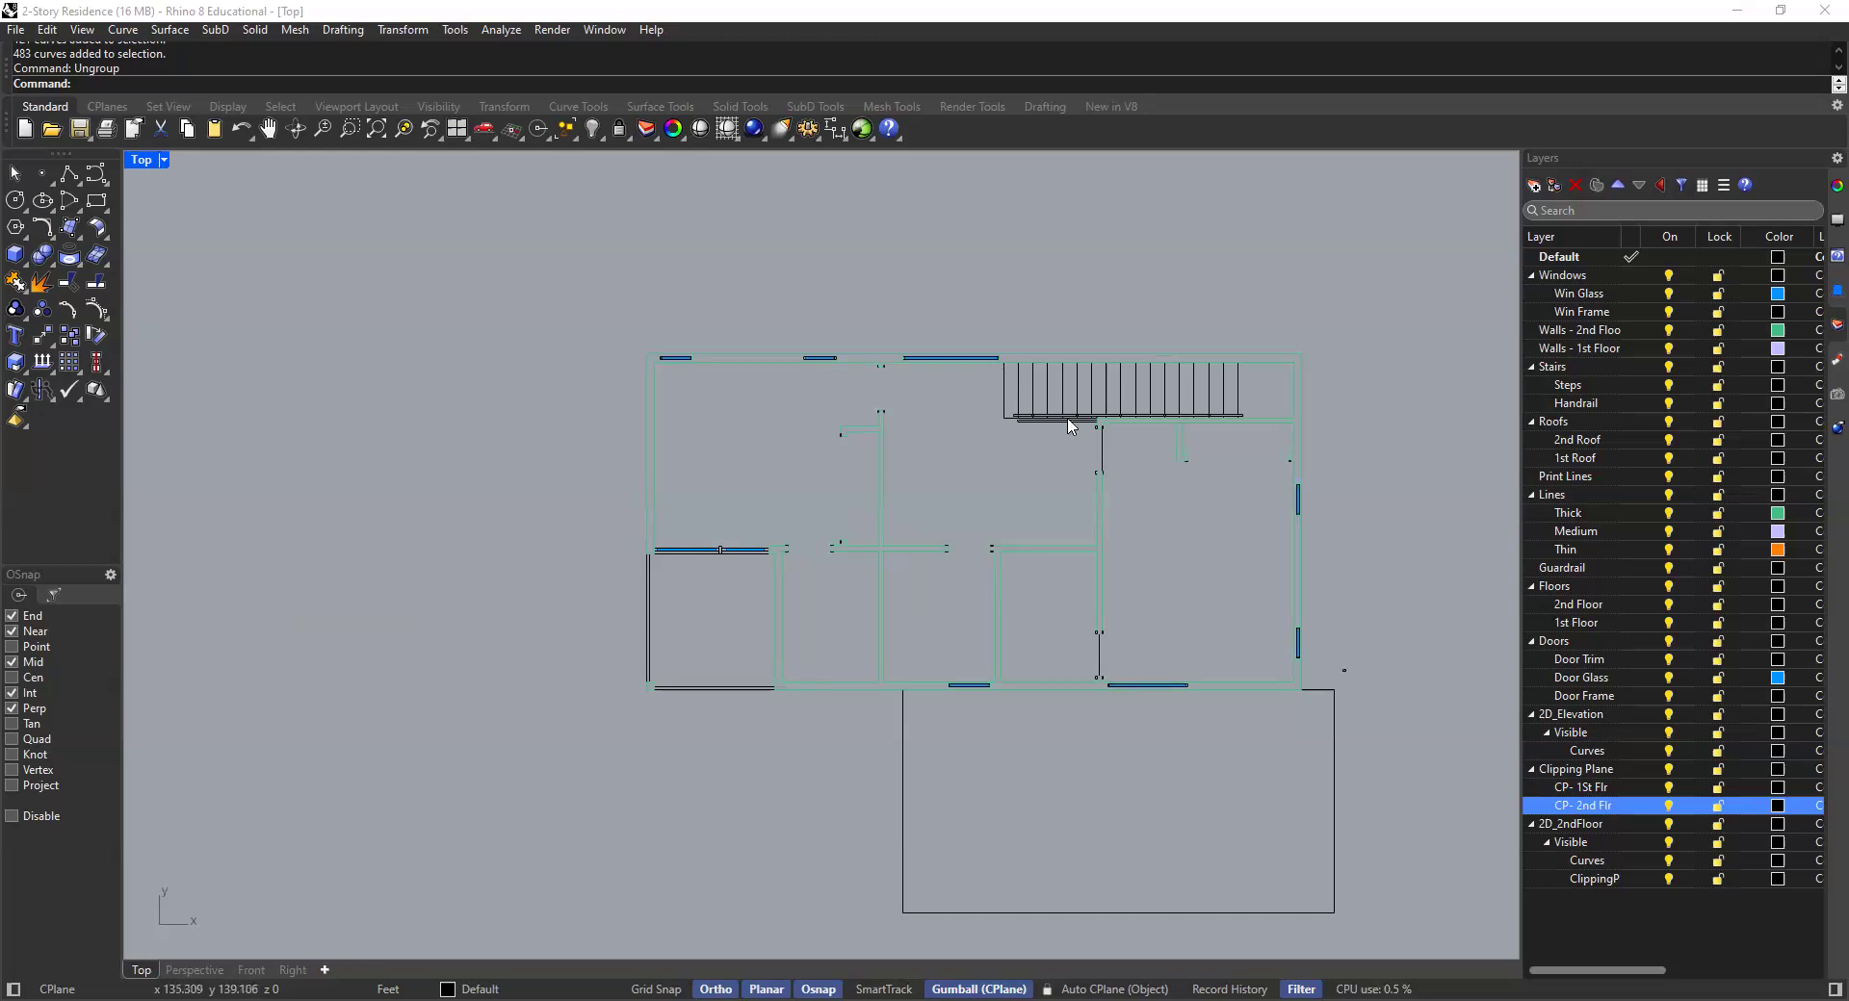
scroll(876, 375, up, 3)
click(899, 386)
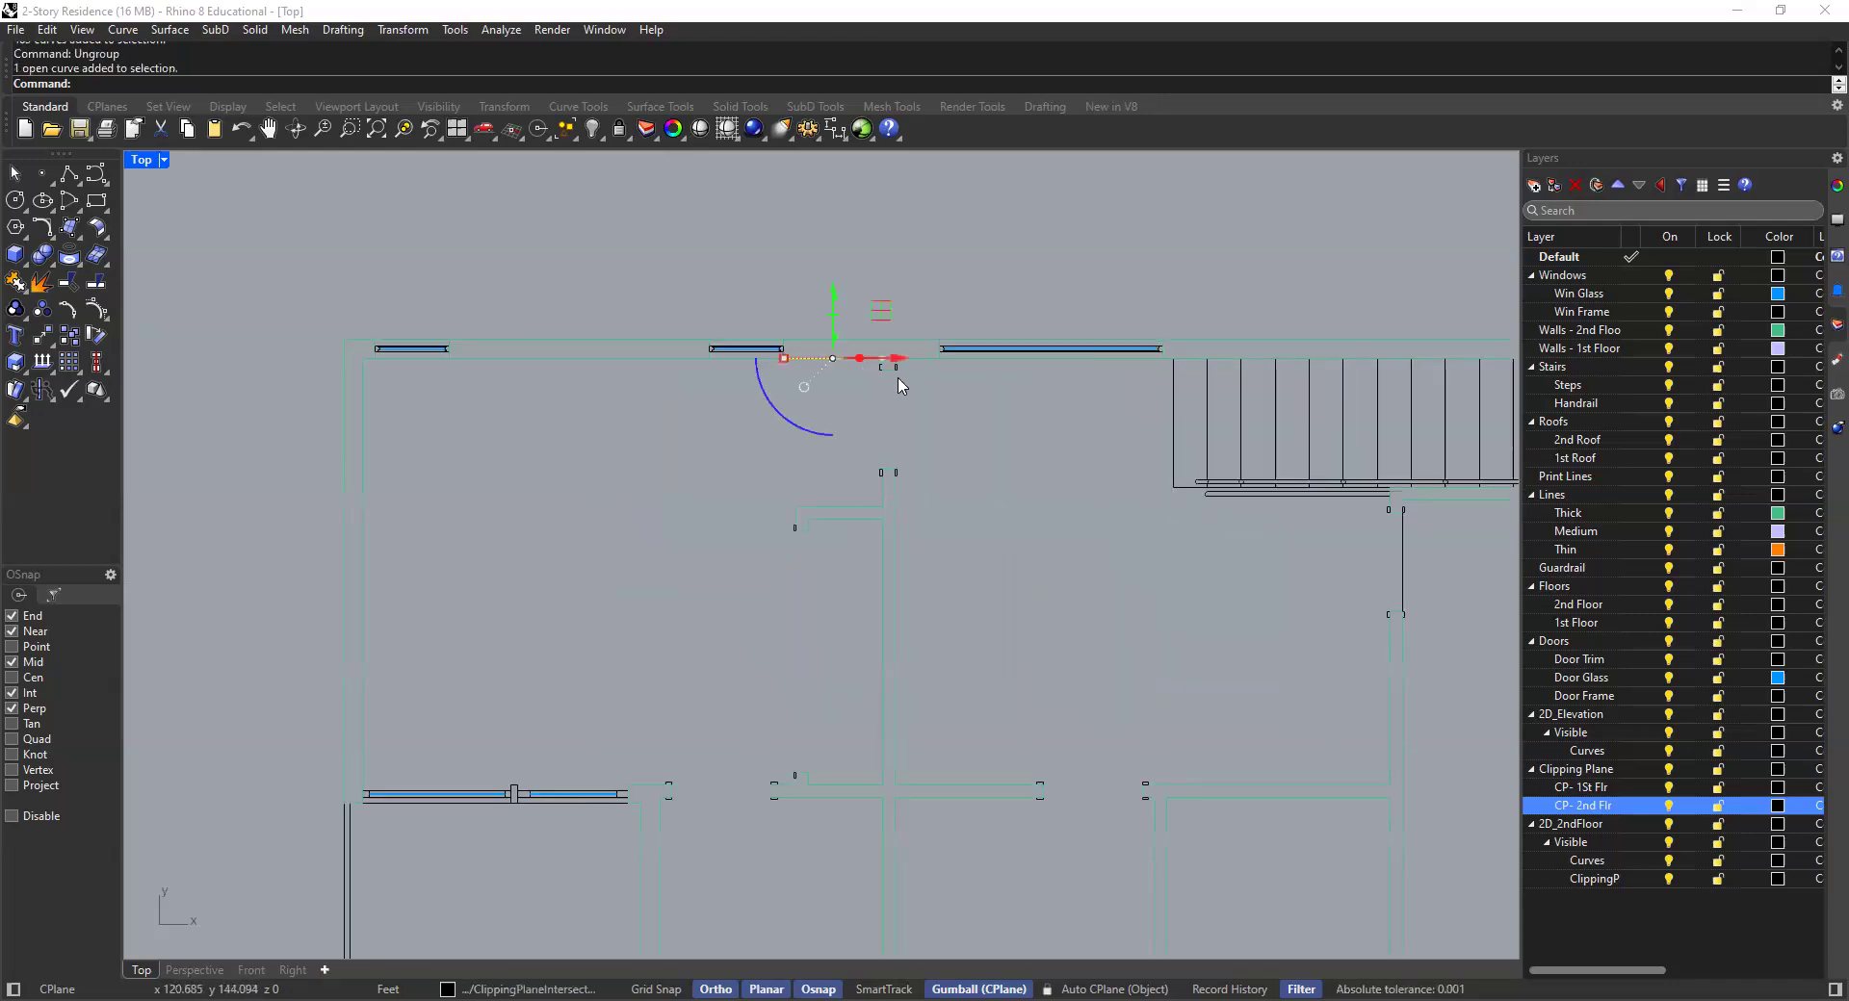
scroll(924, 346, up, 3)
shift+click(966, 335)
scroll(975, 331, up, 2)
click(992, 324)
click(947, 278)
click(1044, 278)
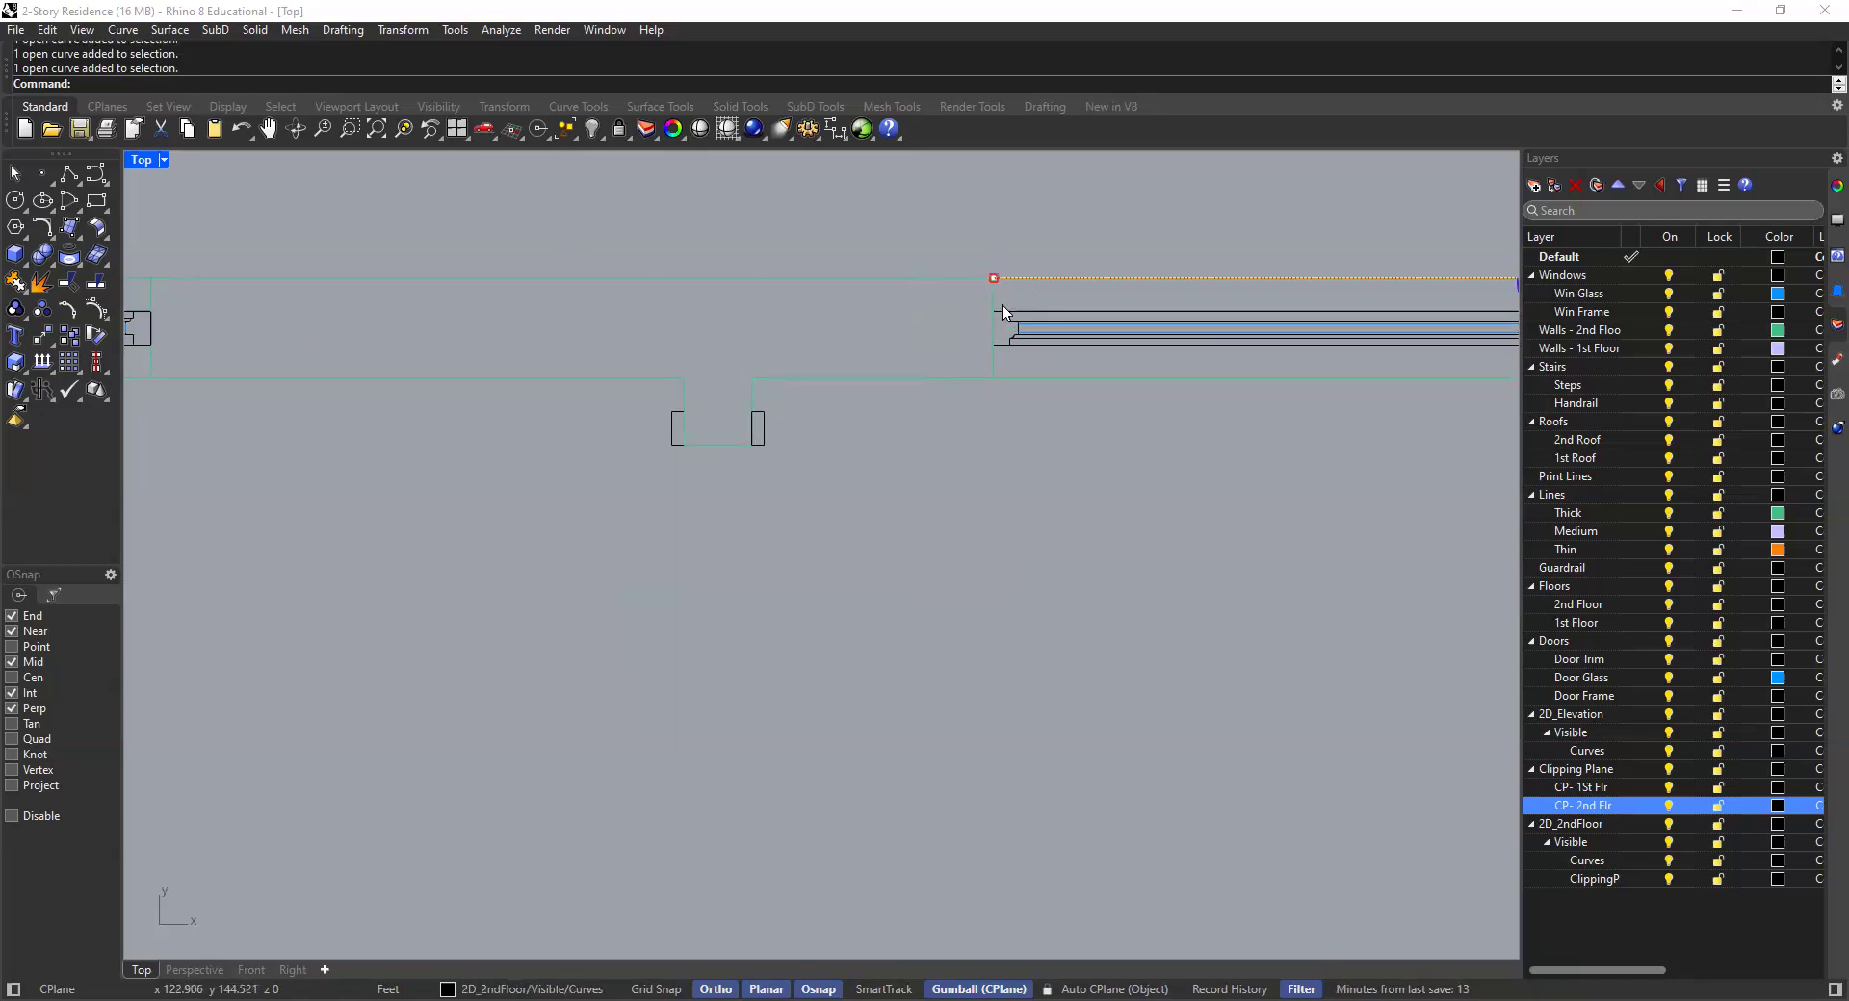
scroll(1086, 546, down, 10)
key(Escape)
Select all curves of the 2D second-floor plan, change them to the Thick layer, and deselect them
drag(1240, 411, 856, 764)
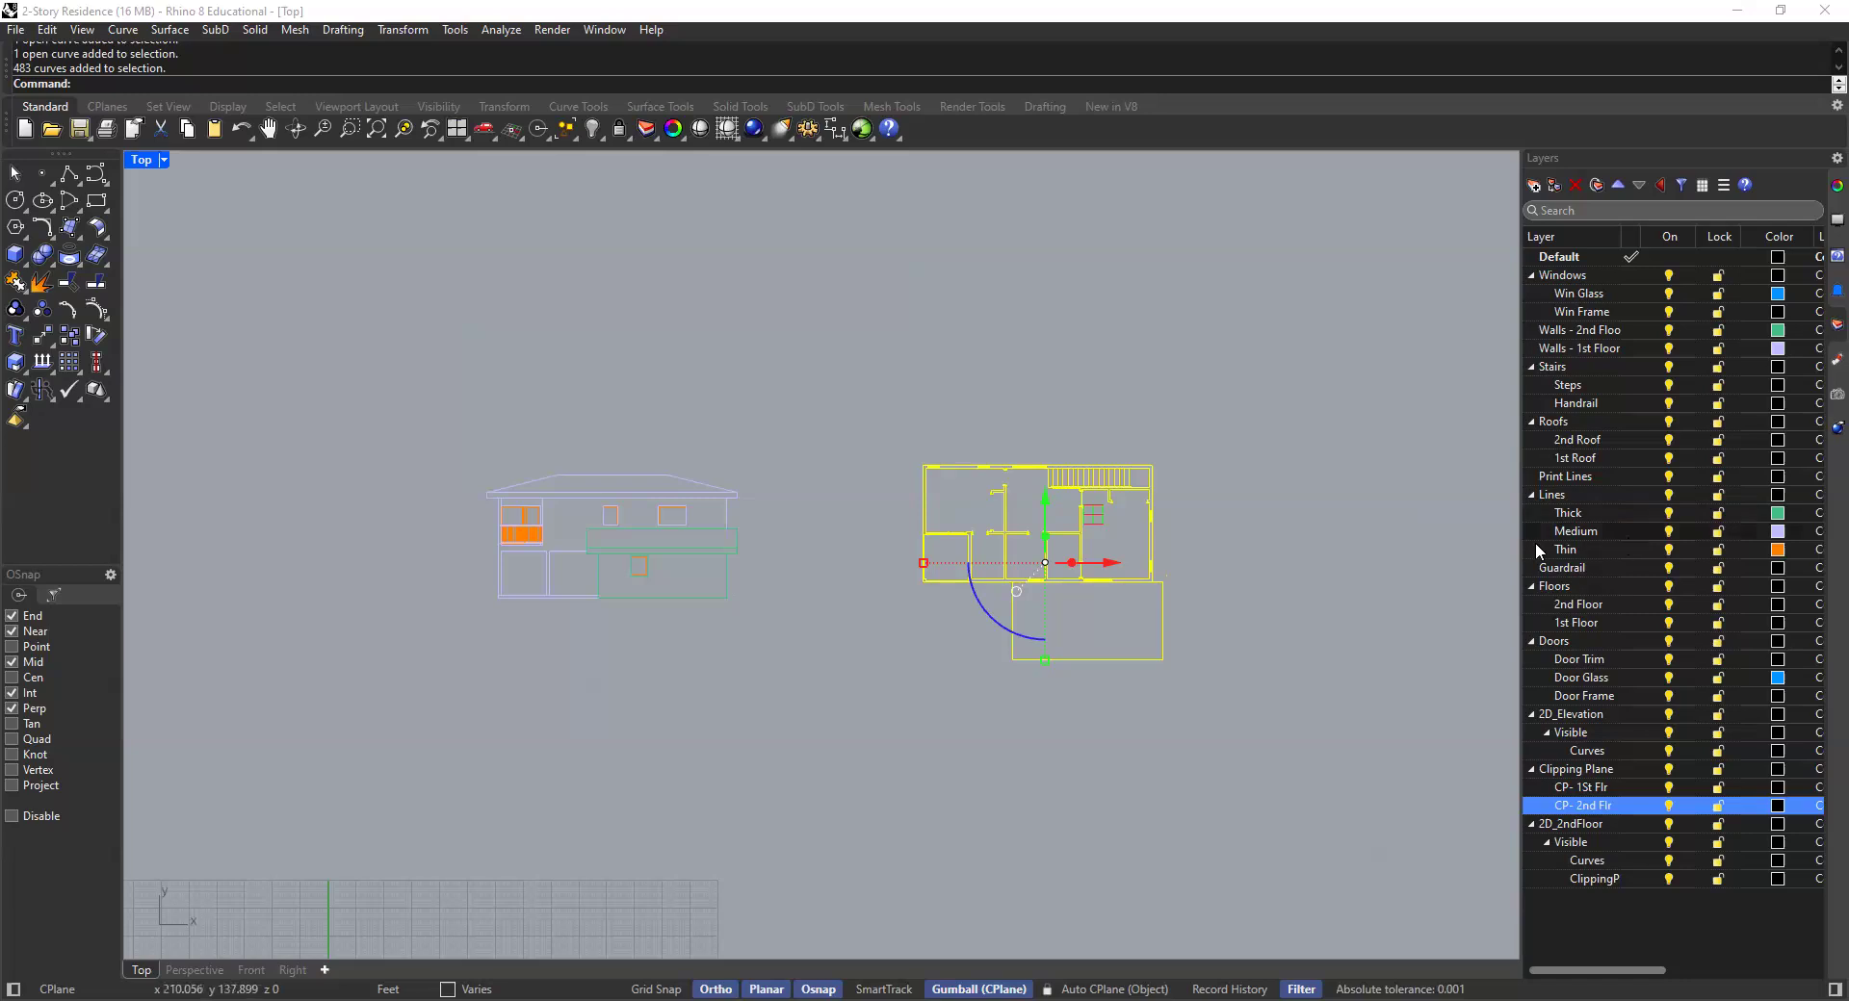
scroll(996, 583, up, 6)
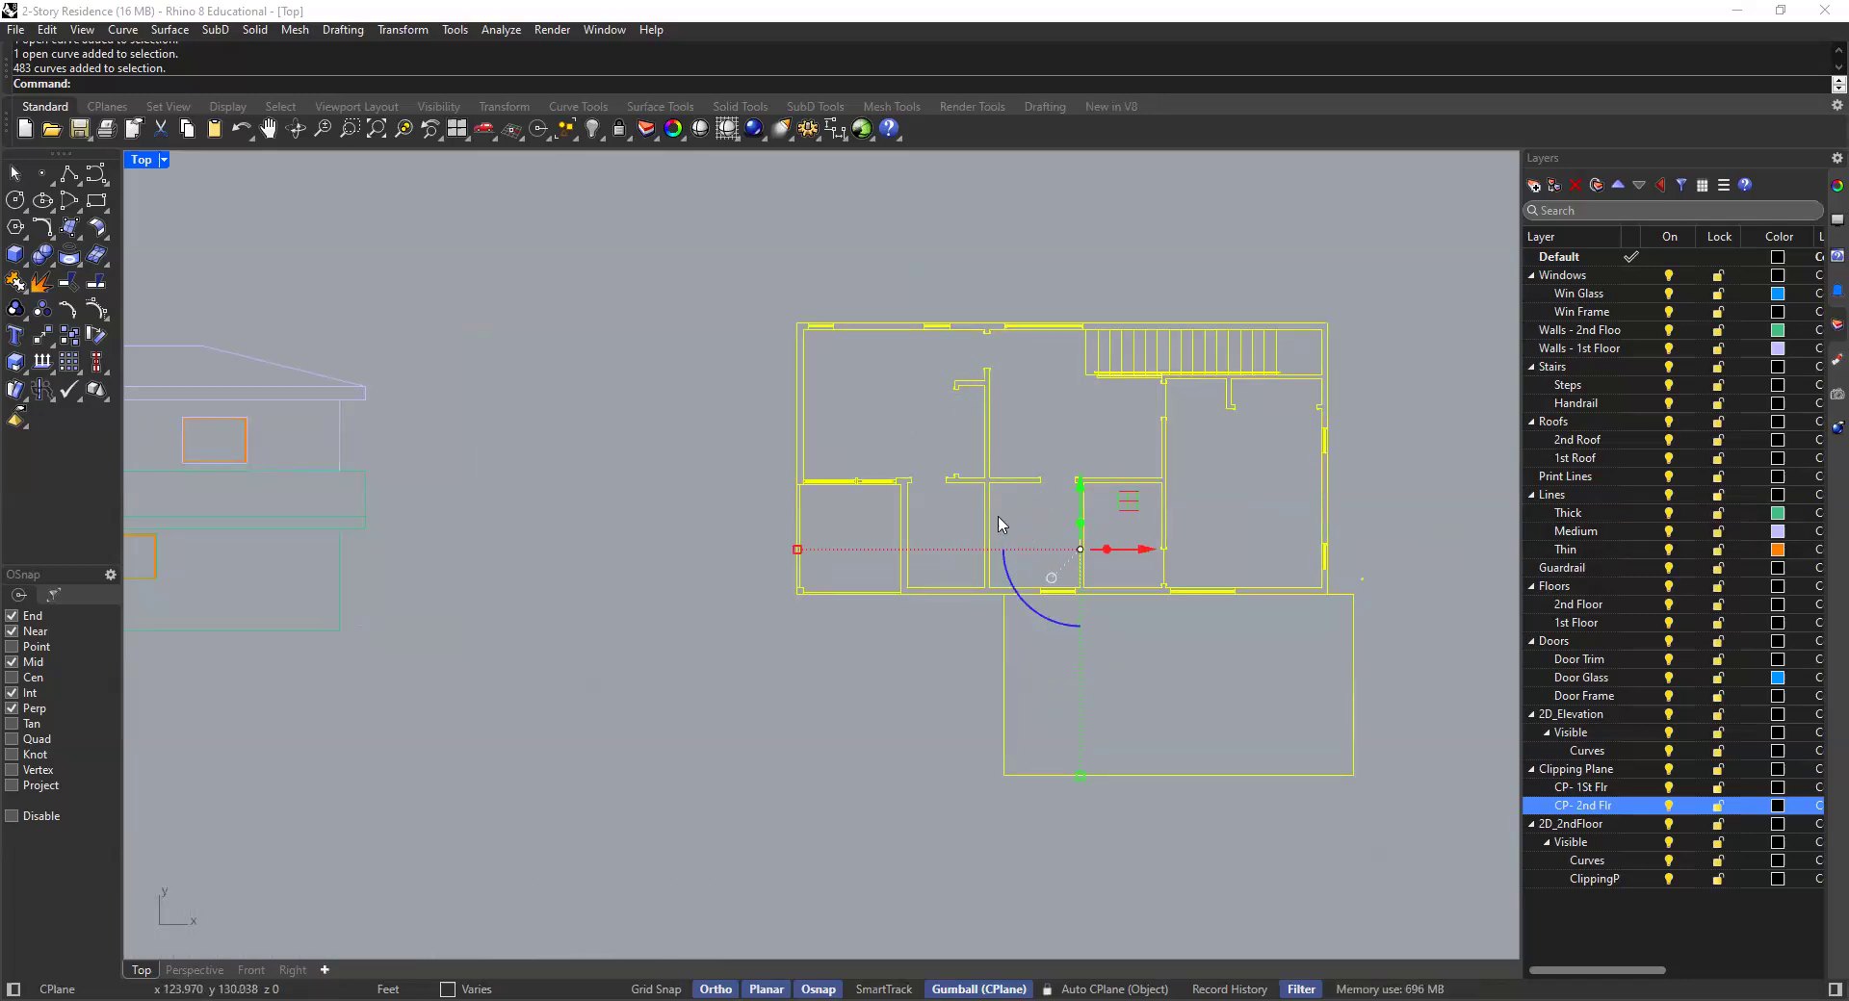
right_click(1599, 511)
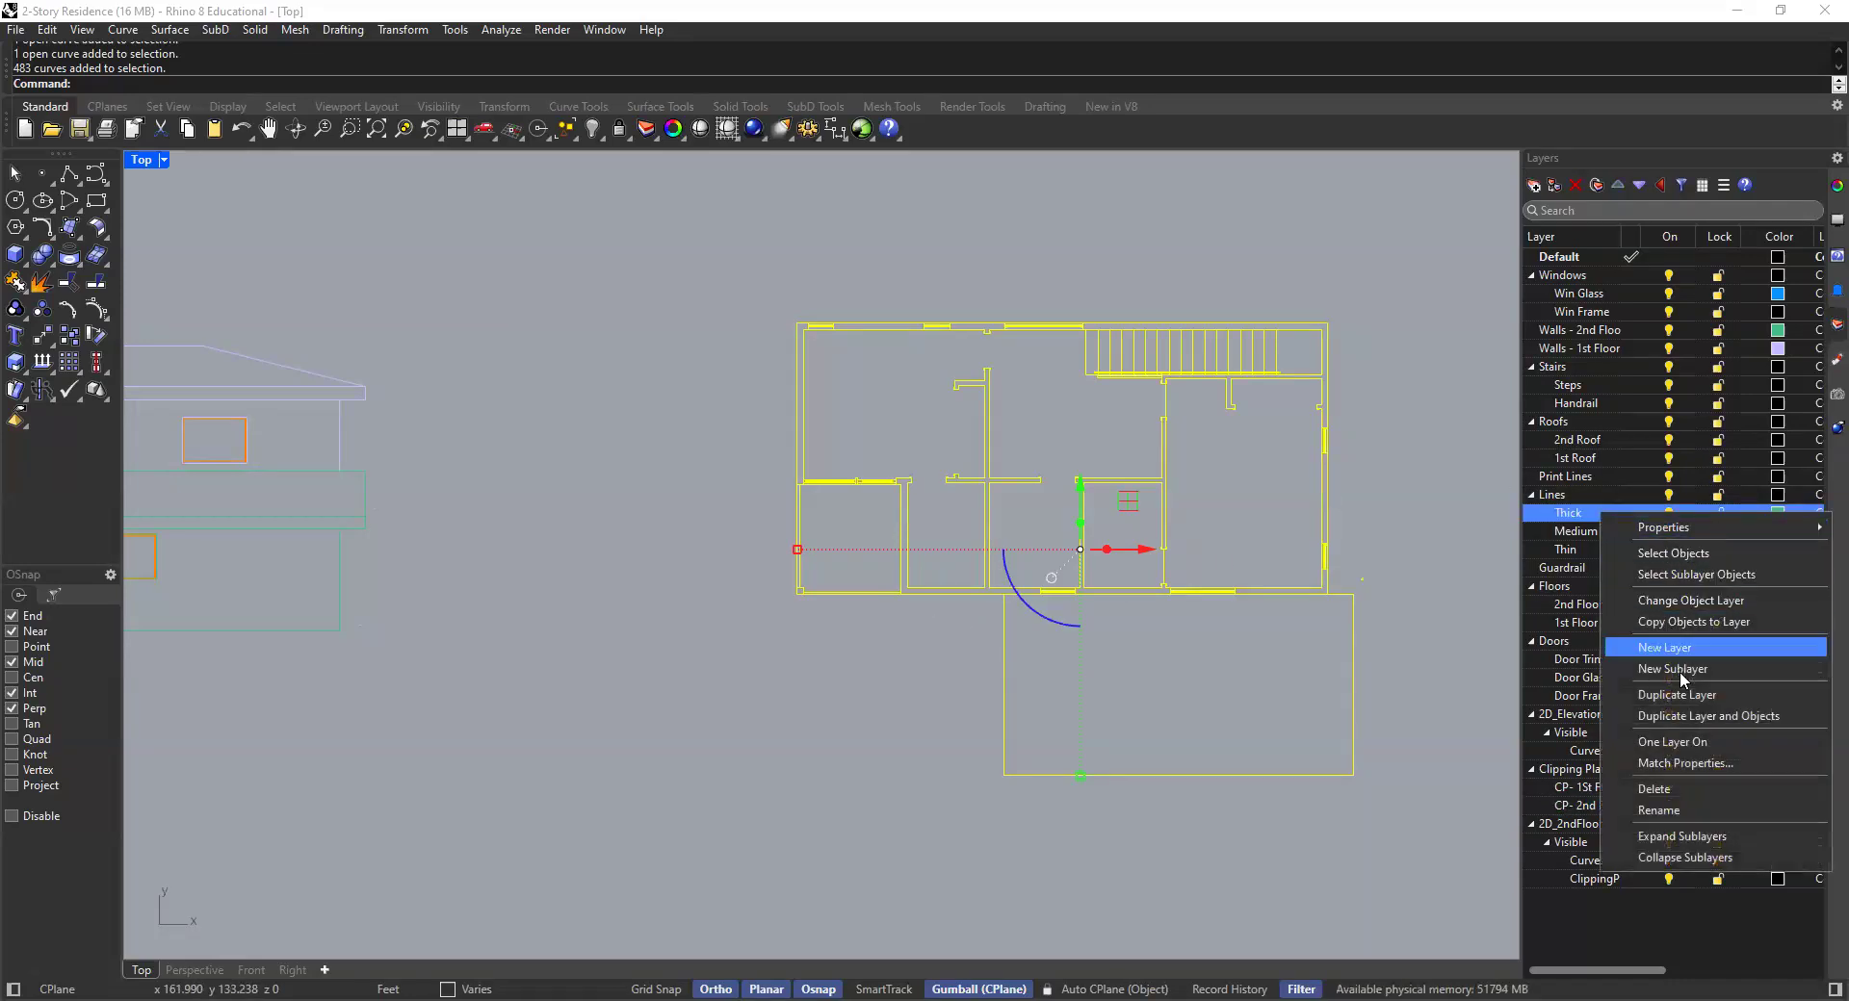
click(1689, 604)
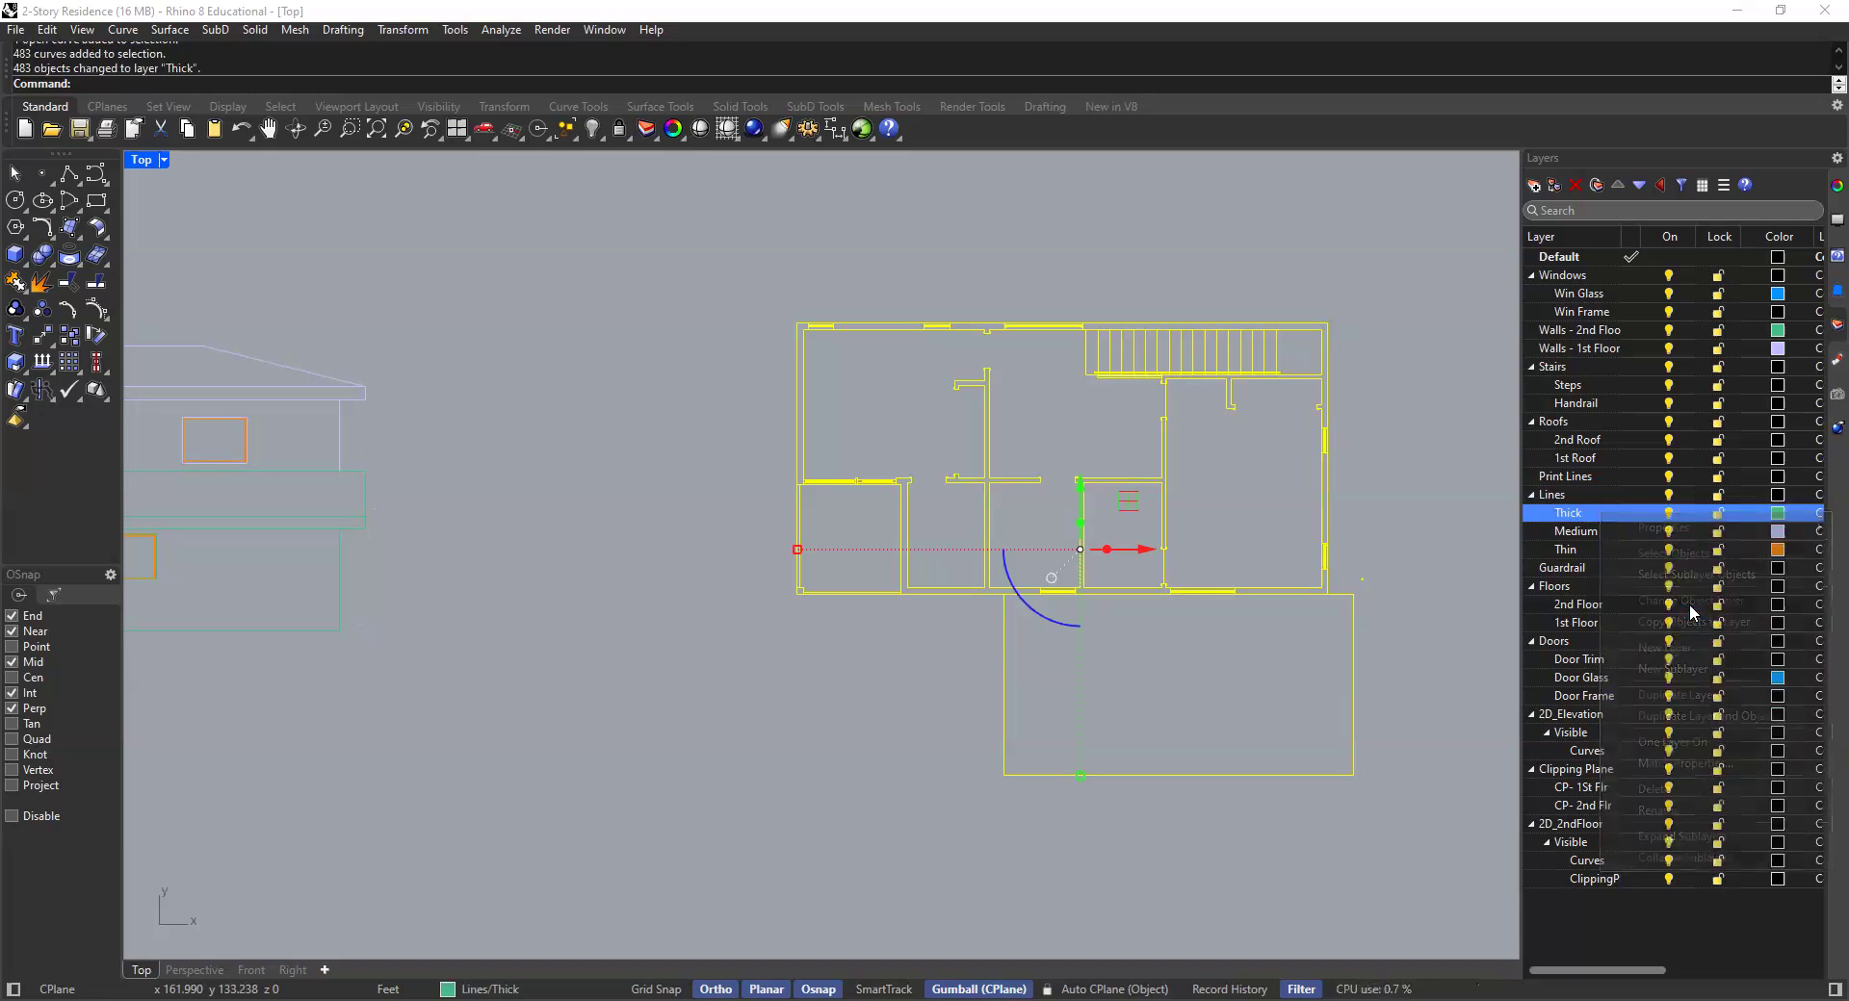
click(1194, 276)
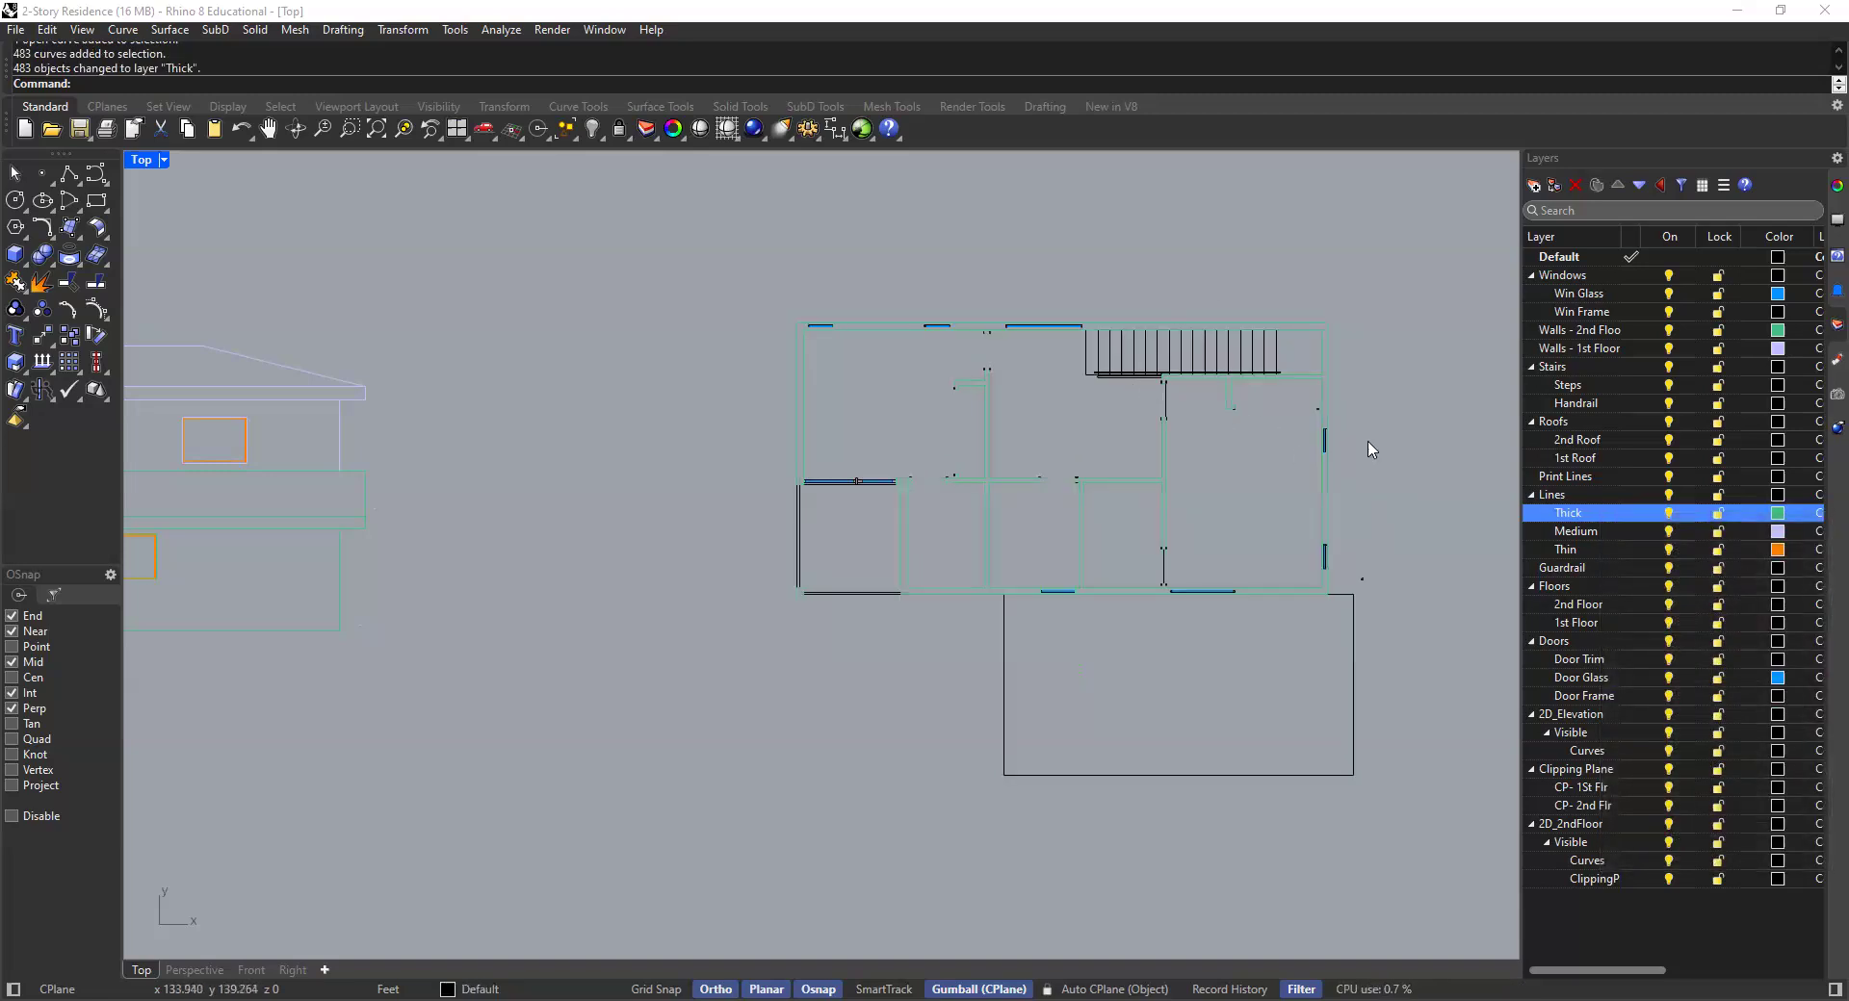
Select the whole 2D second-floor plan, set its curves' display color to By Layer, and clear the selection
scroll(863, 458, up, 5)
scroll(833, 472, up, 2)
click(833, 470)
key(Escape)
scroll(847, 472, down, 4)
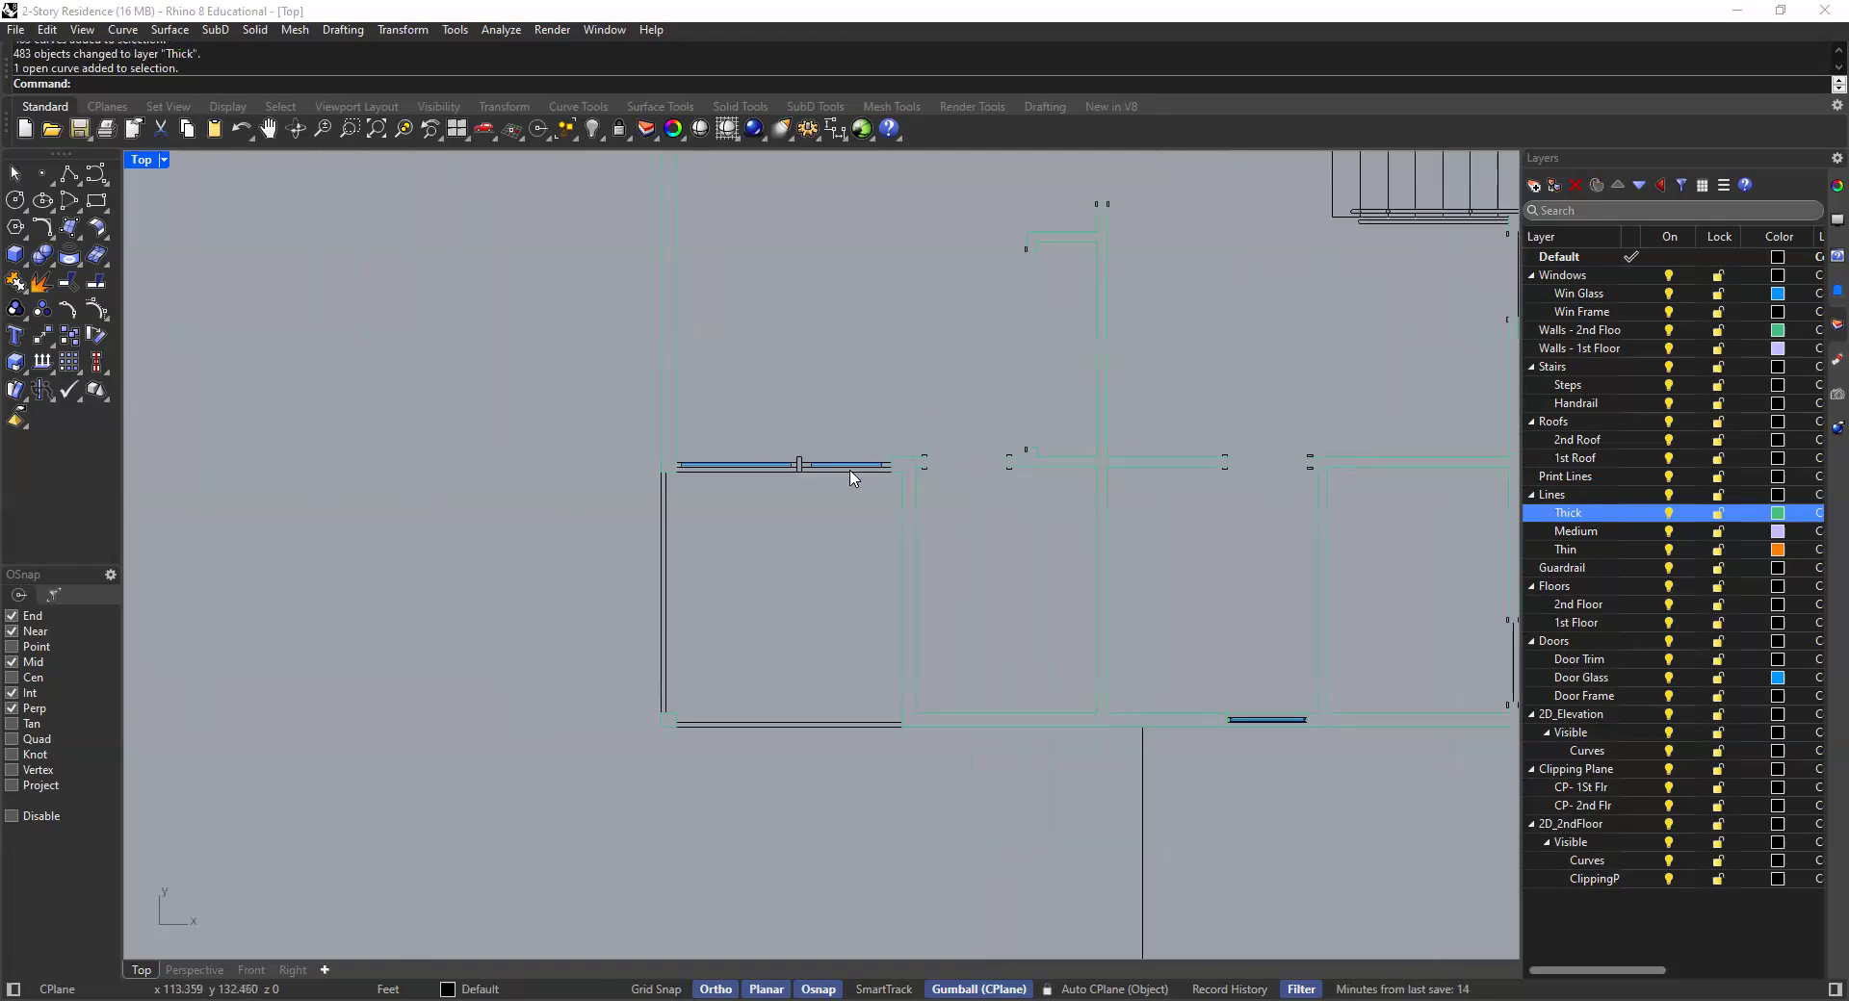
scroll(1027, 369, down, 6)
drag(1275, 270, 799, 650)
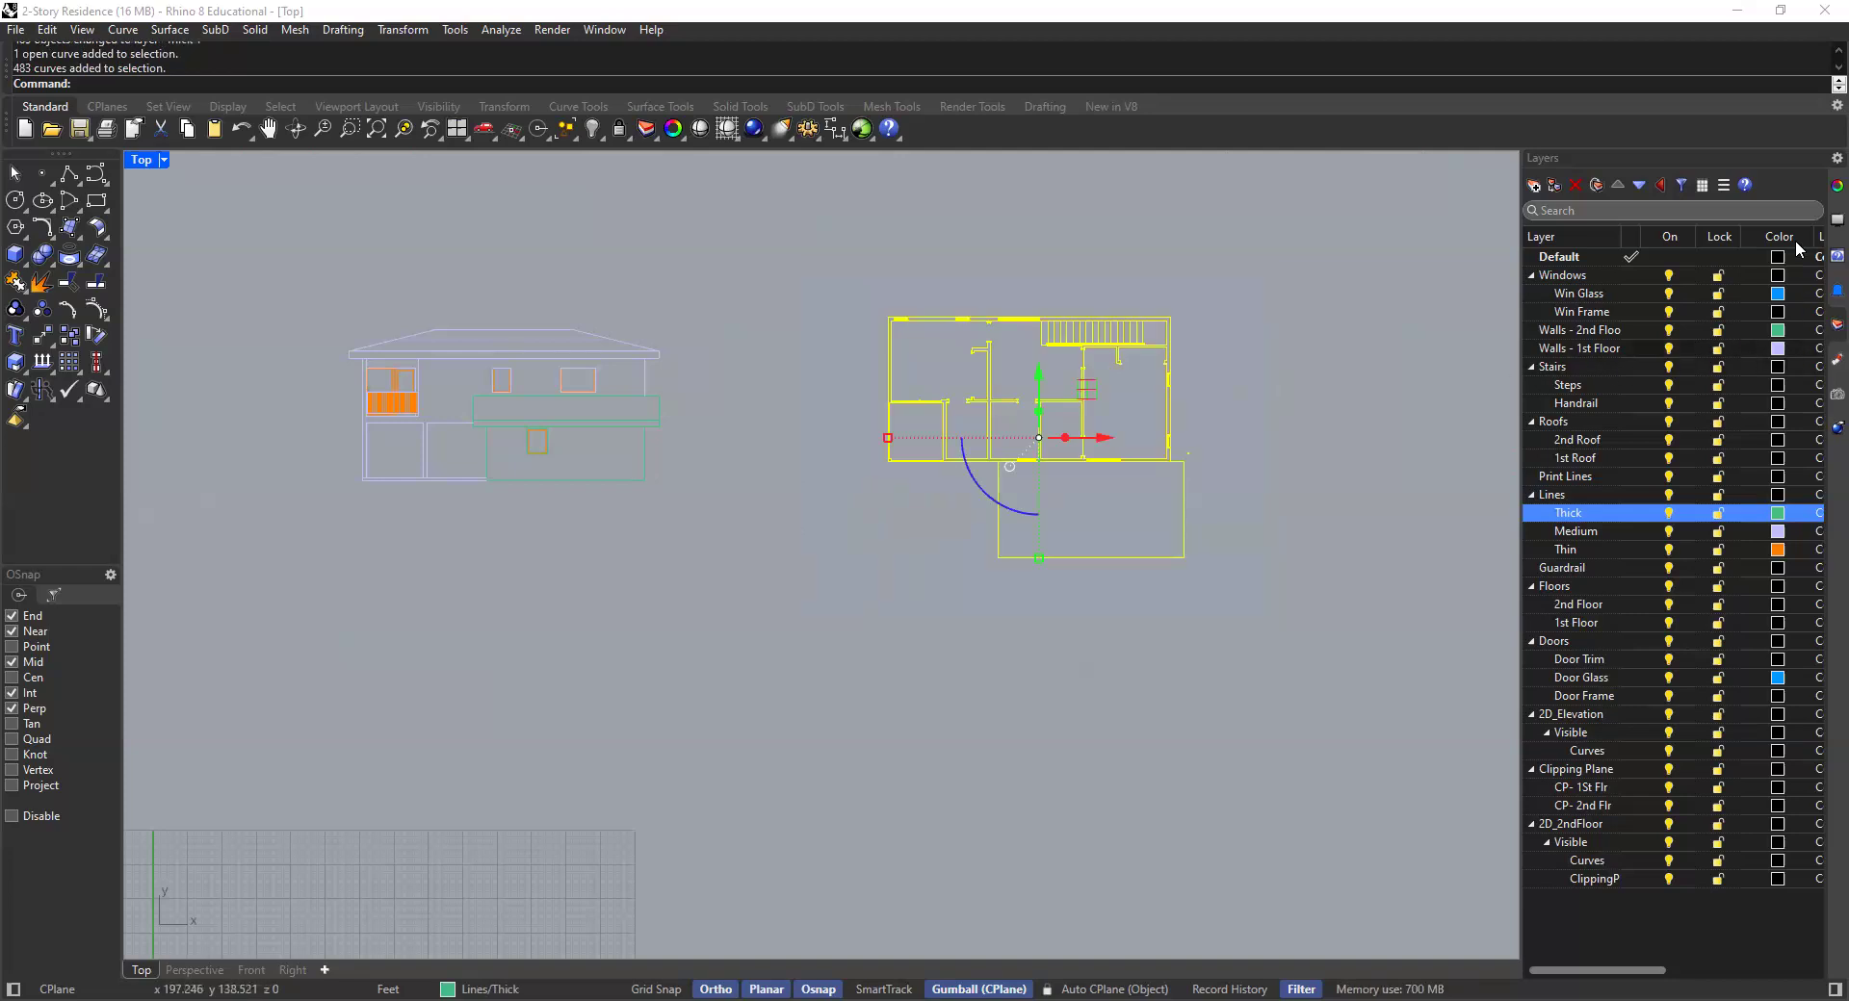
click(1835, 185)
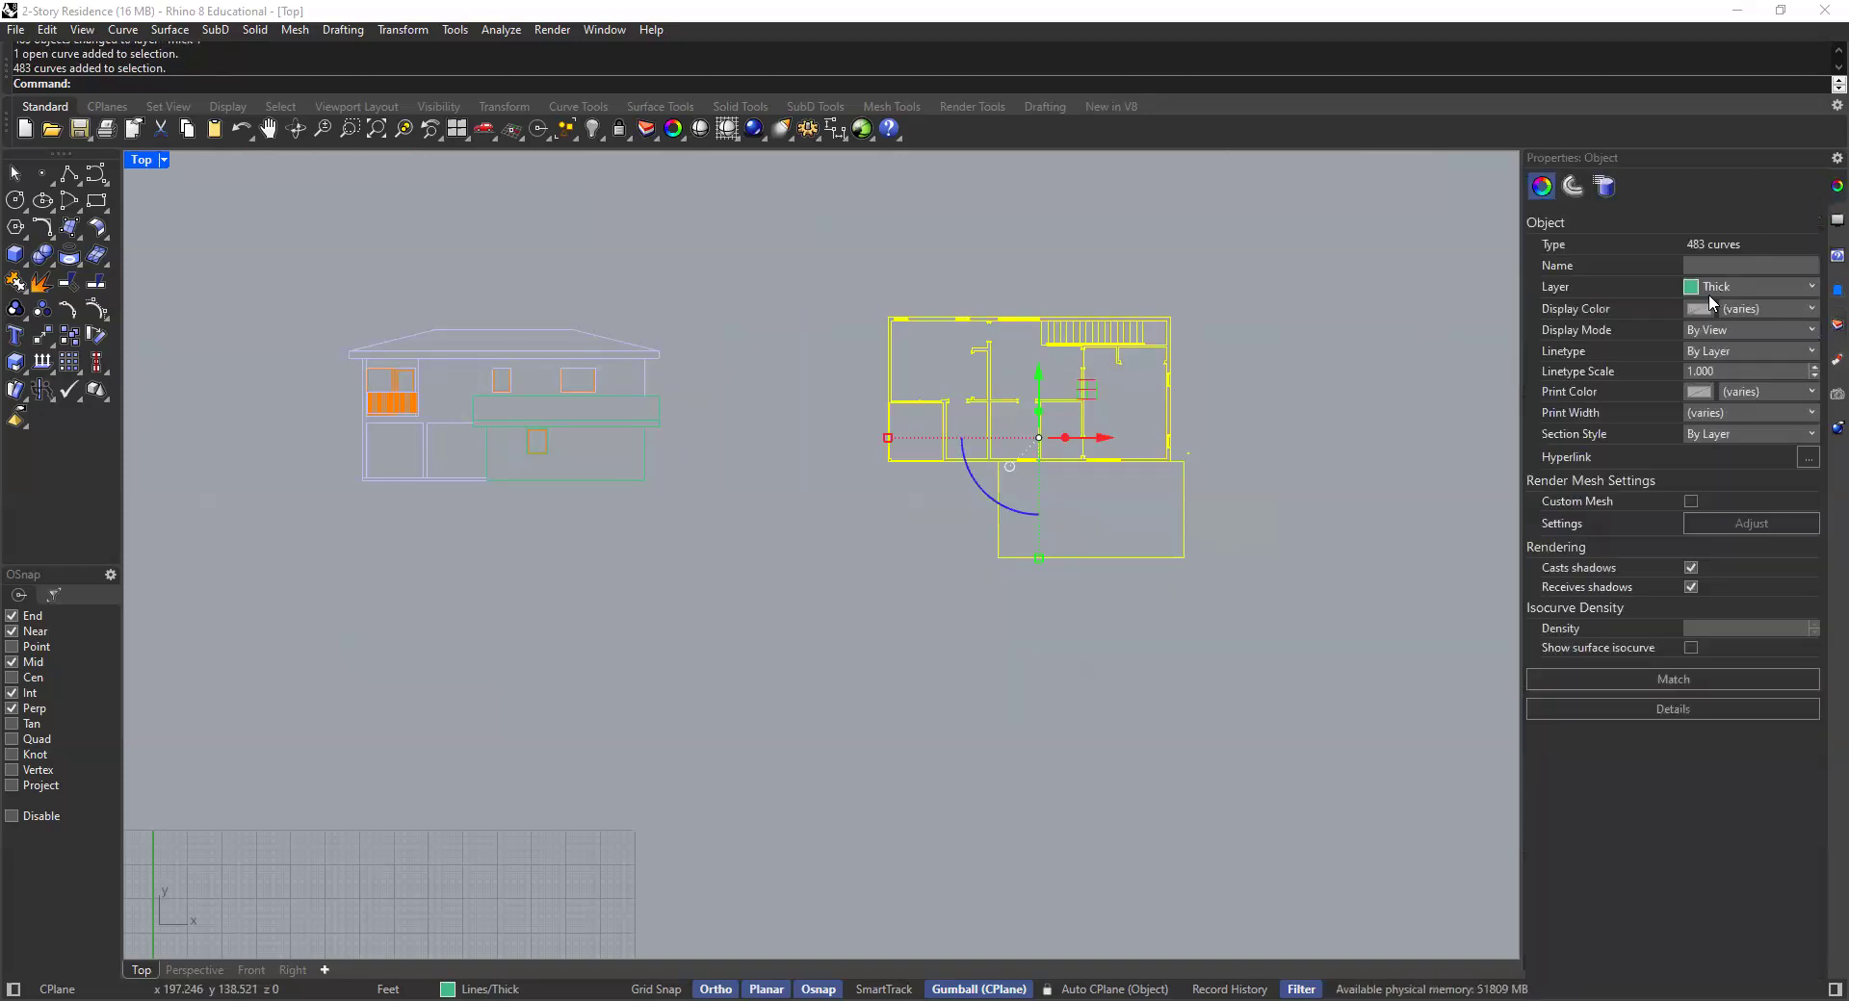
click(1770, 306)
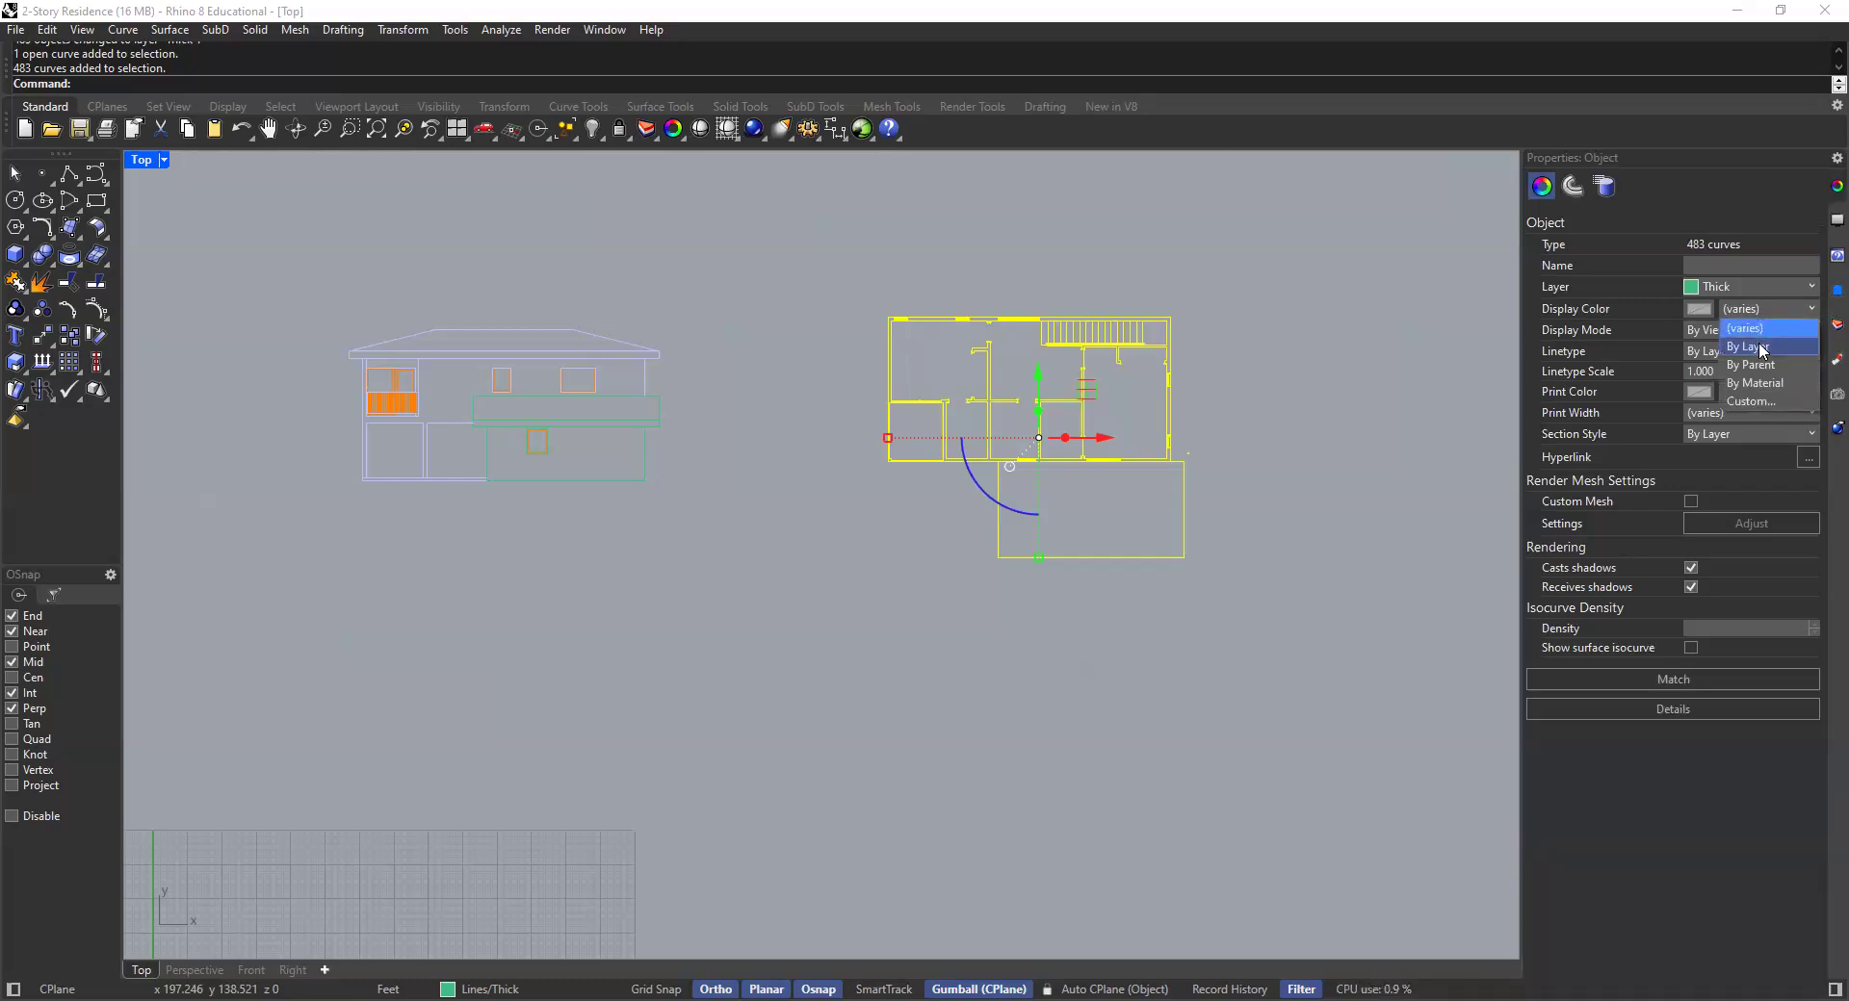
click(1762, 348)
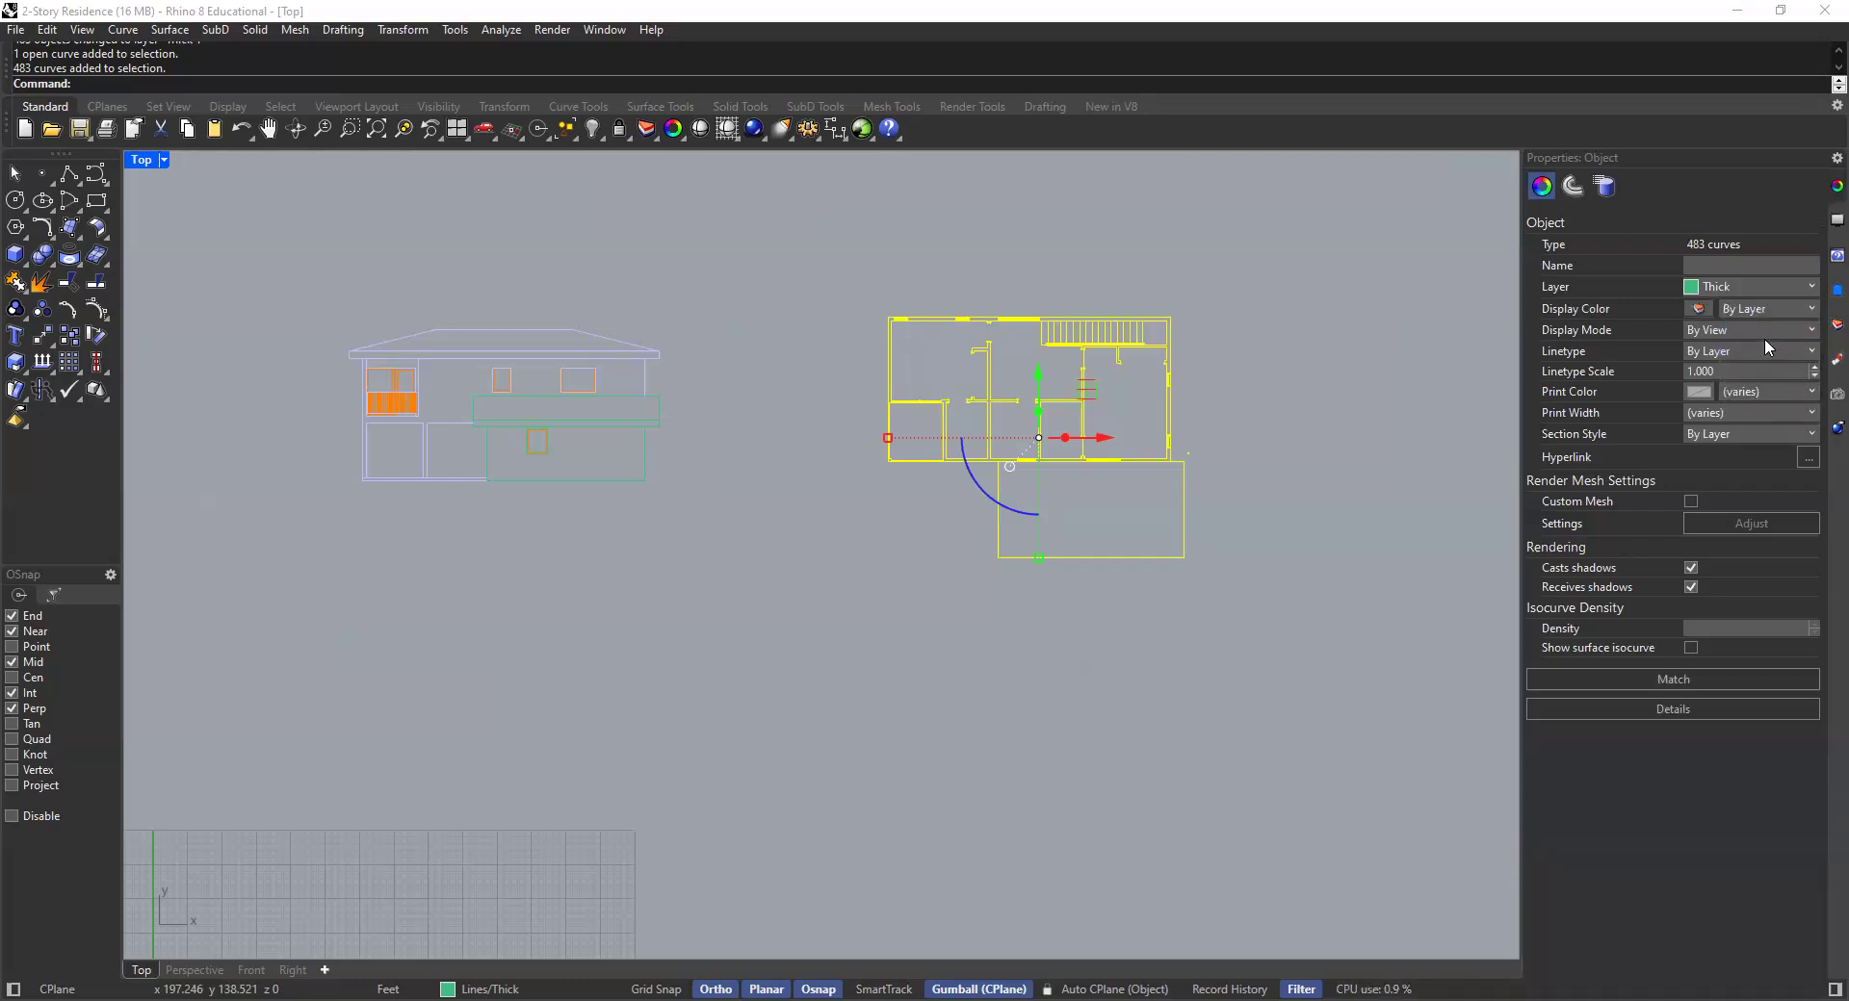
click(1834, 325)
click(1209, 354)
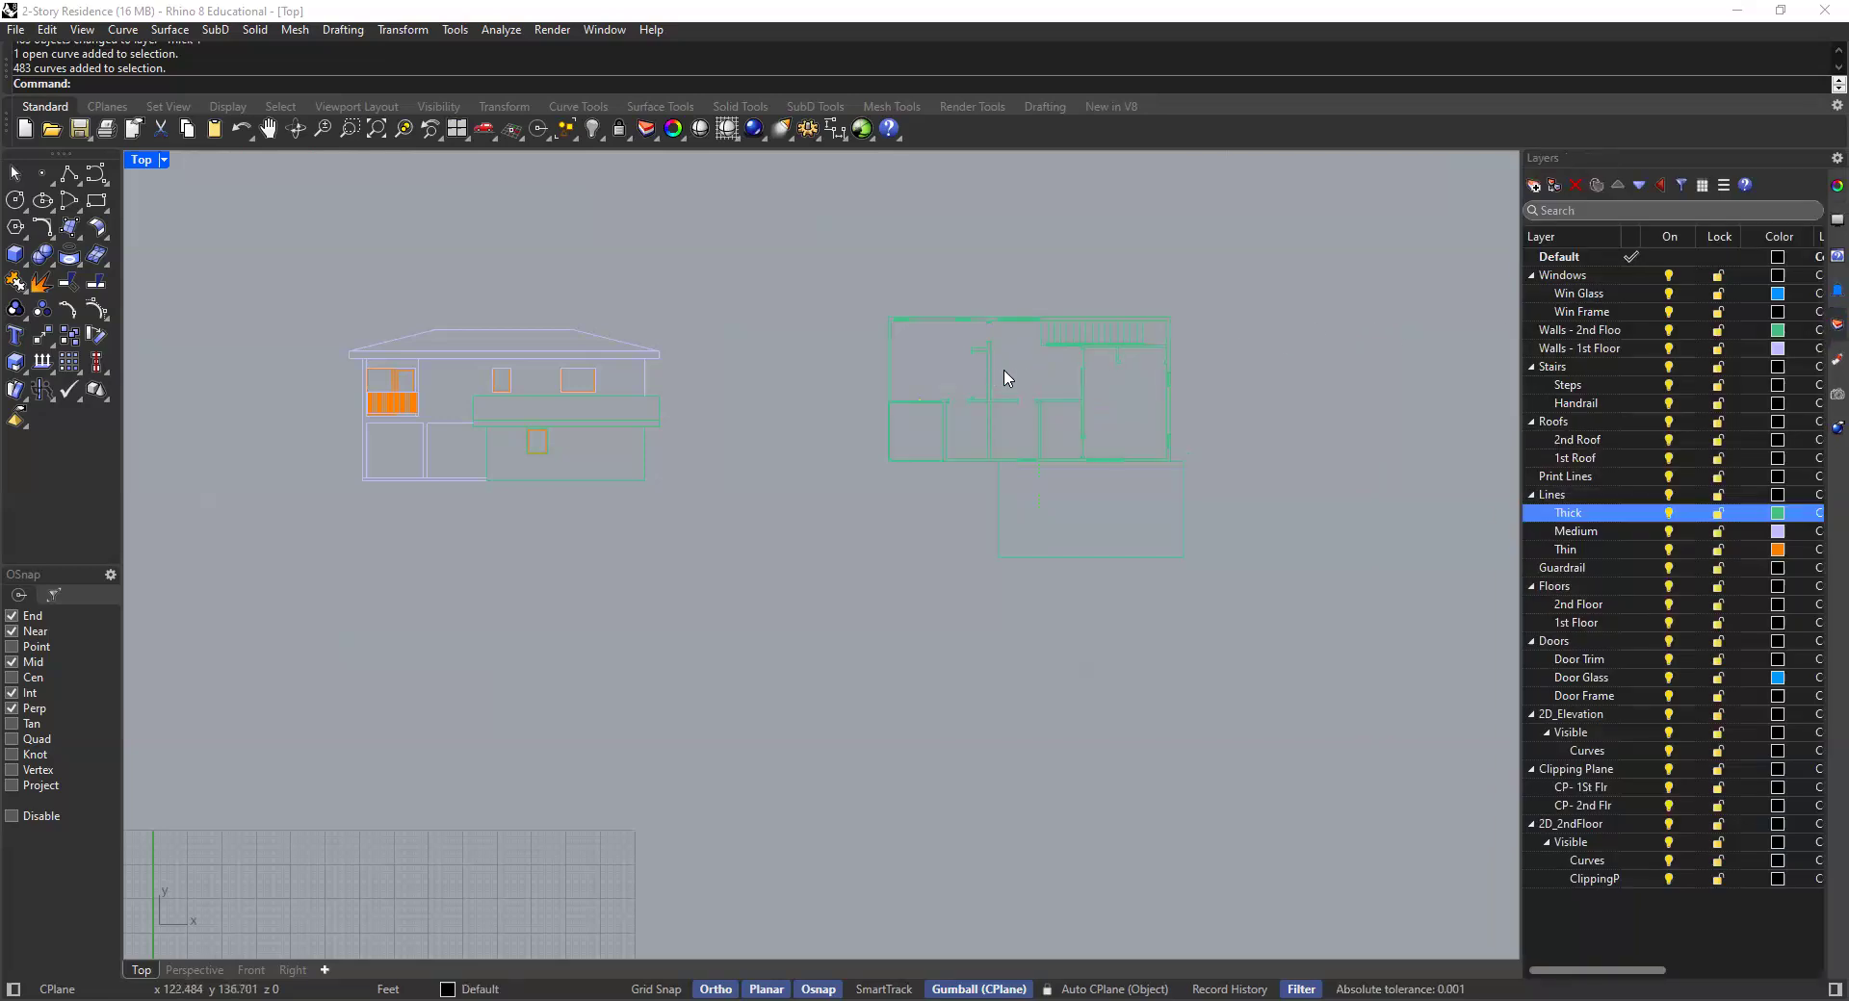
Examine how the second-floor plan's walls, windows and stairs read in the Thick layer's color
scroll(1006, 373, up, 8)
right_drag(1051, 371, 982, 383)
scroll(998, 372, down, 12)
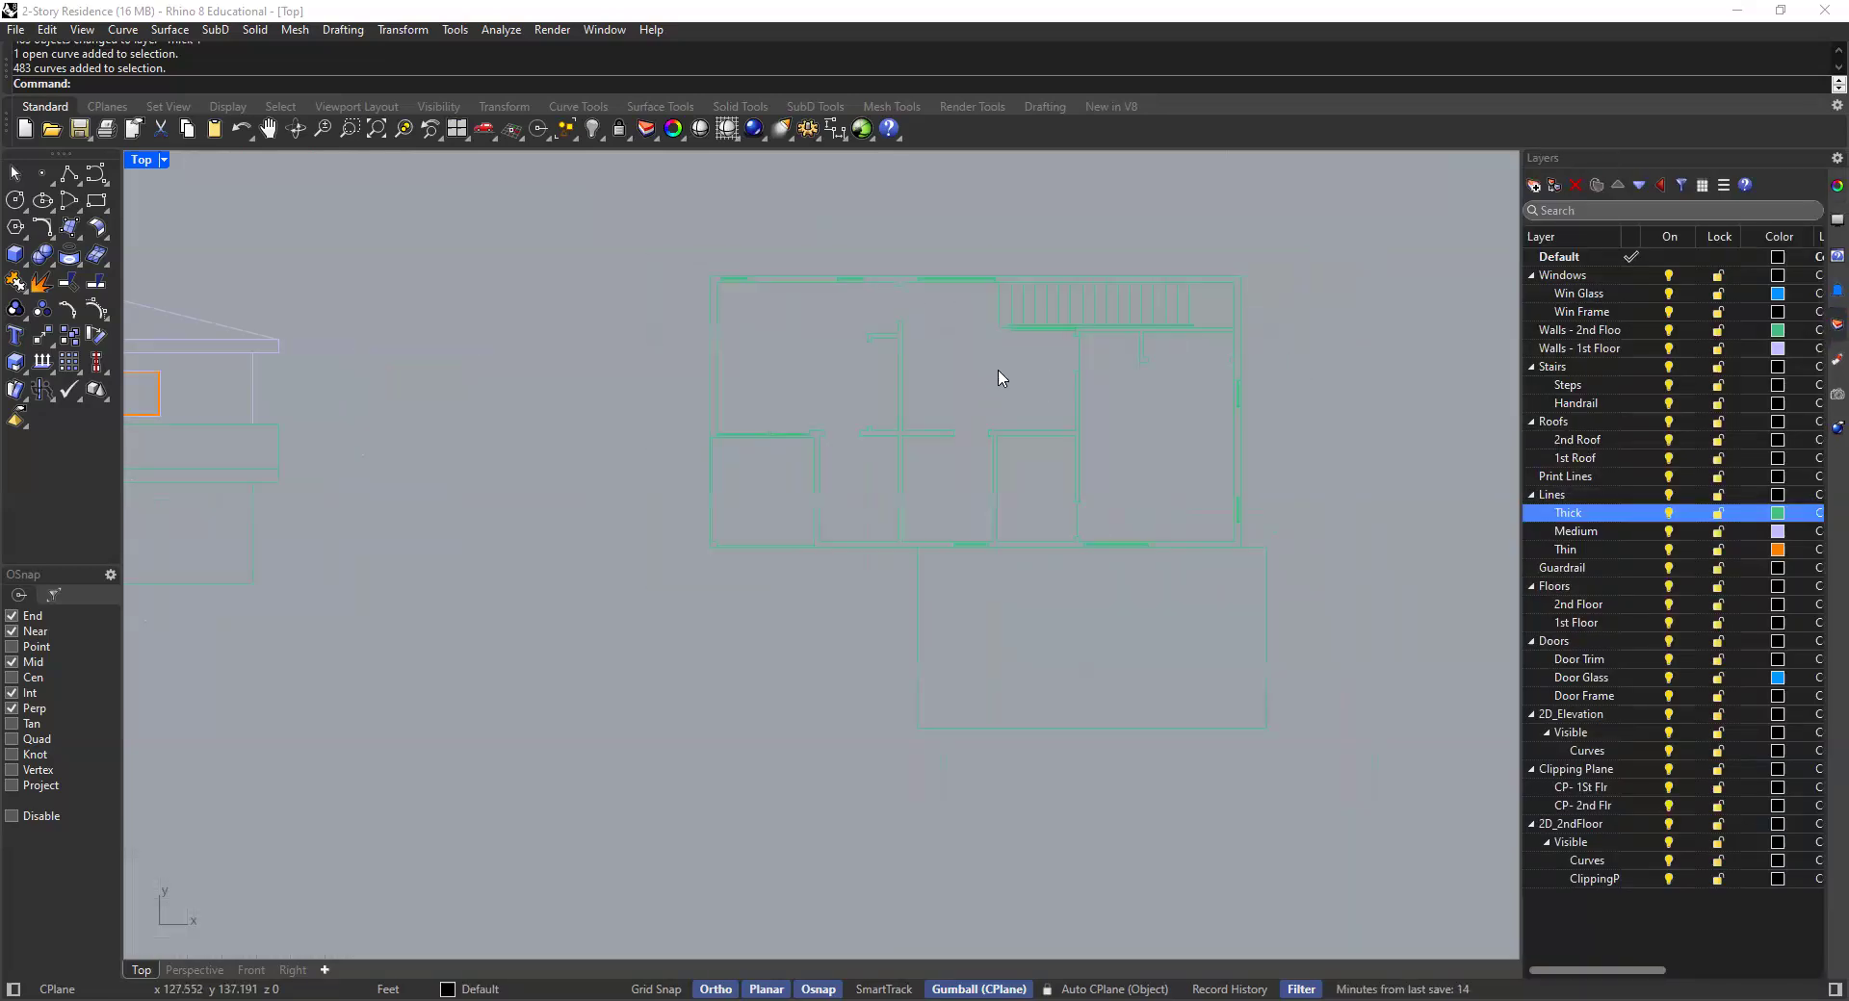
drag(1150, 292, 834, 629)
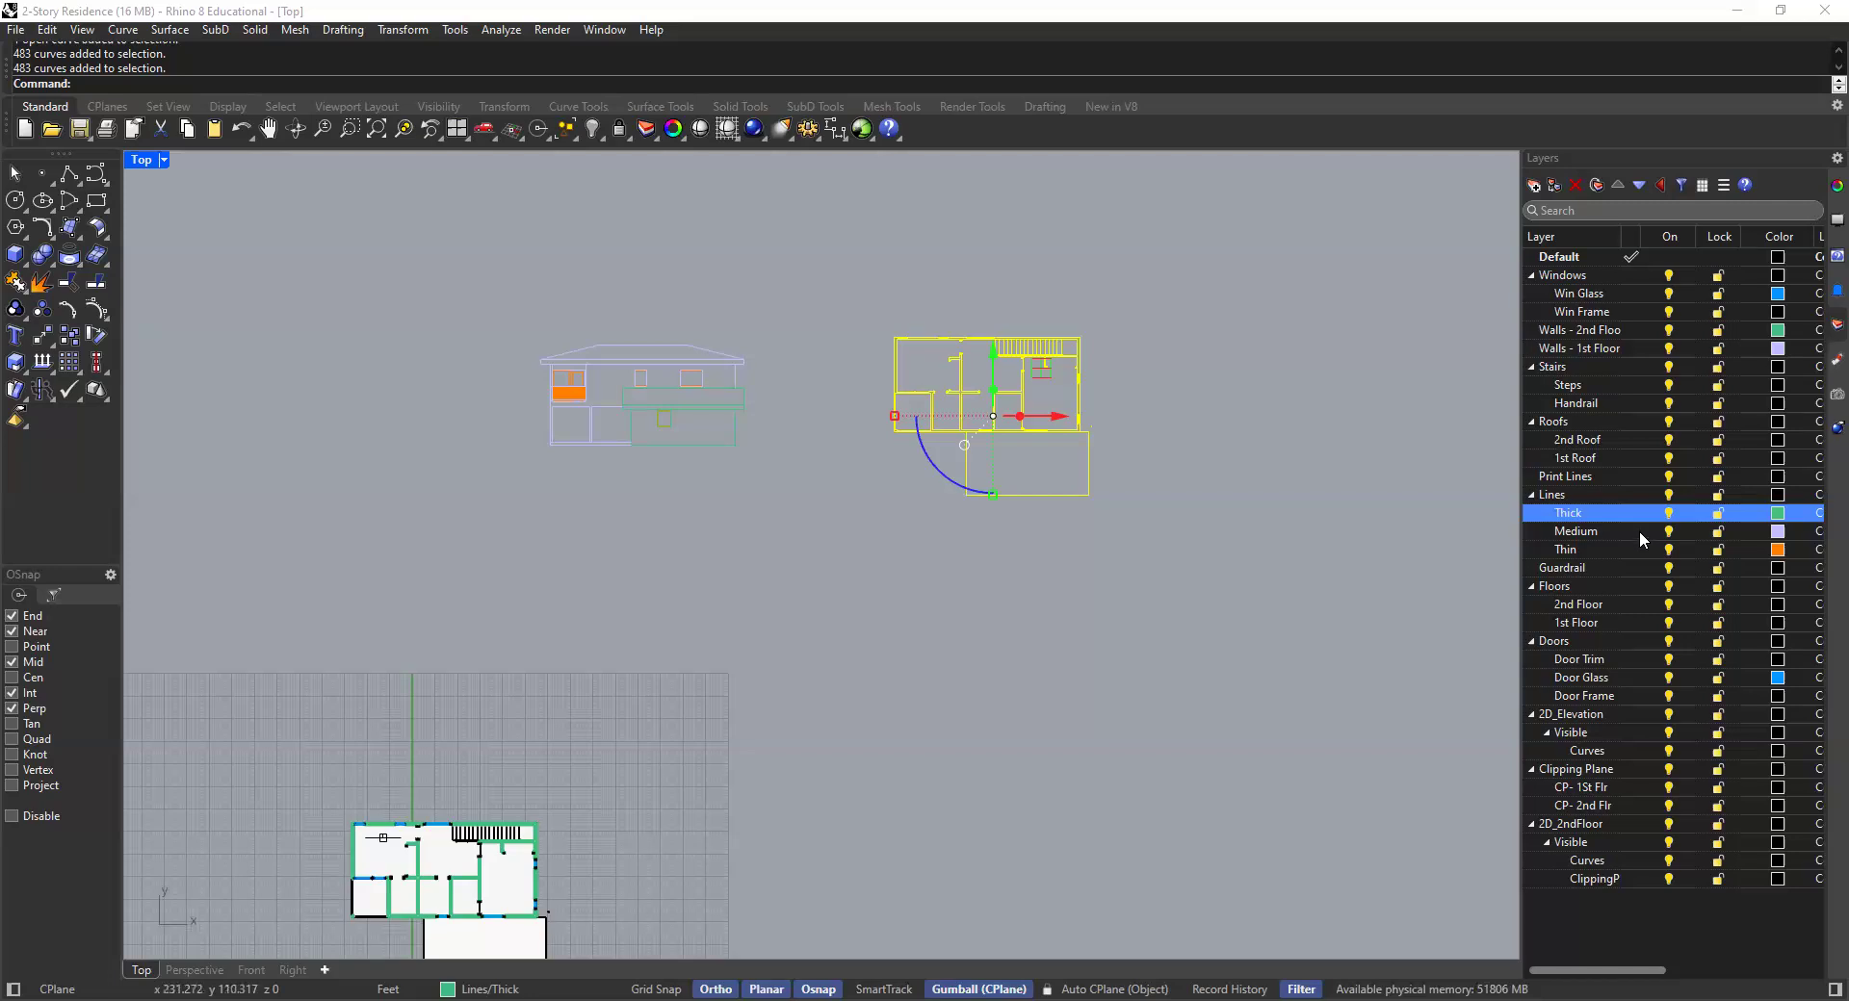
click(1293, 511)
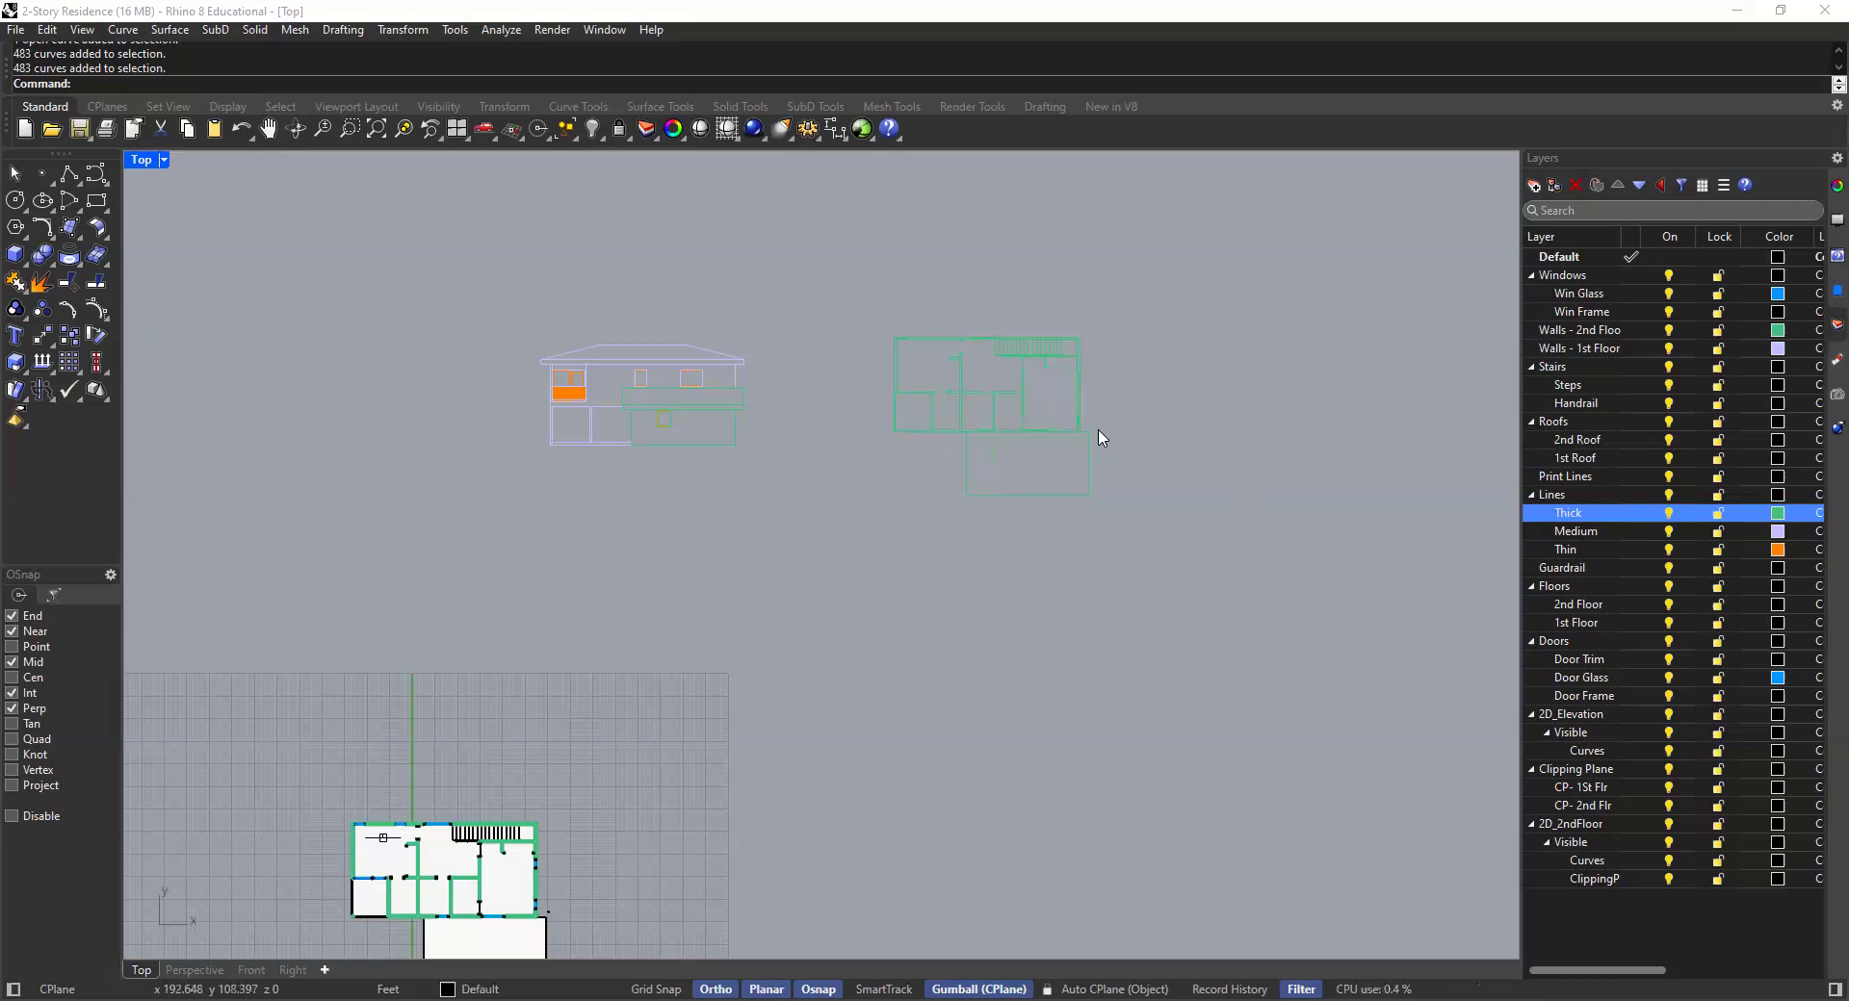
scroll(977, 402, up, 3)
scroll(1037, 402, up, 4)
right_drag(809, 442, 903, 419)
scroll(1037, 598, up, 6)
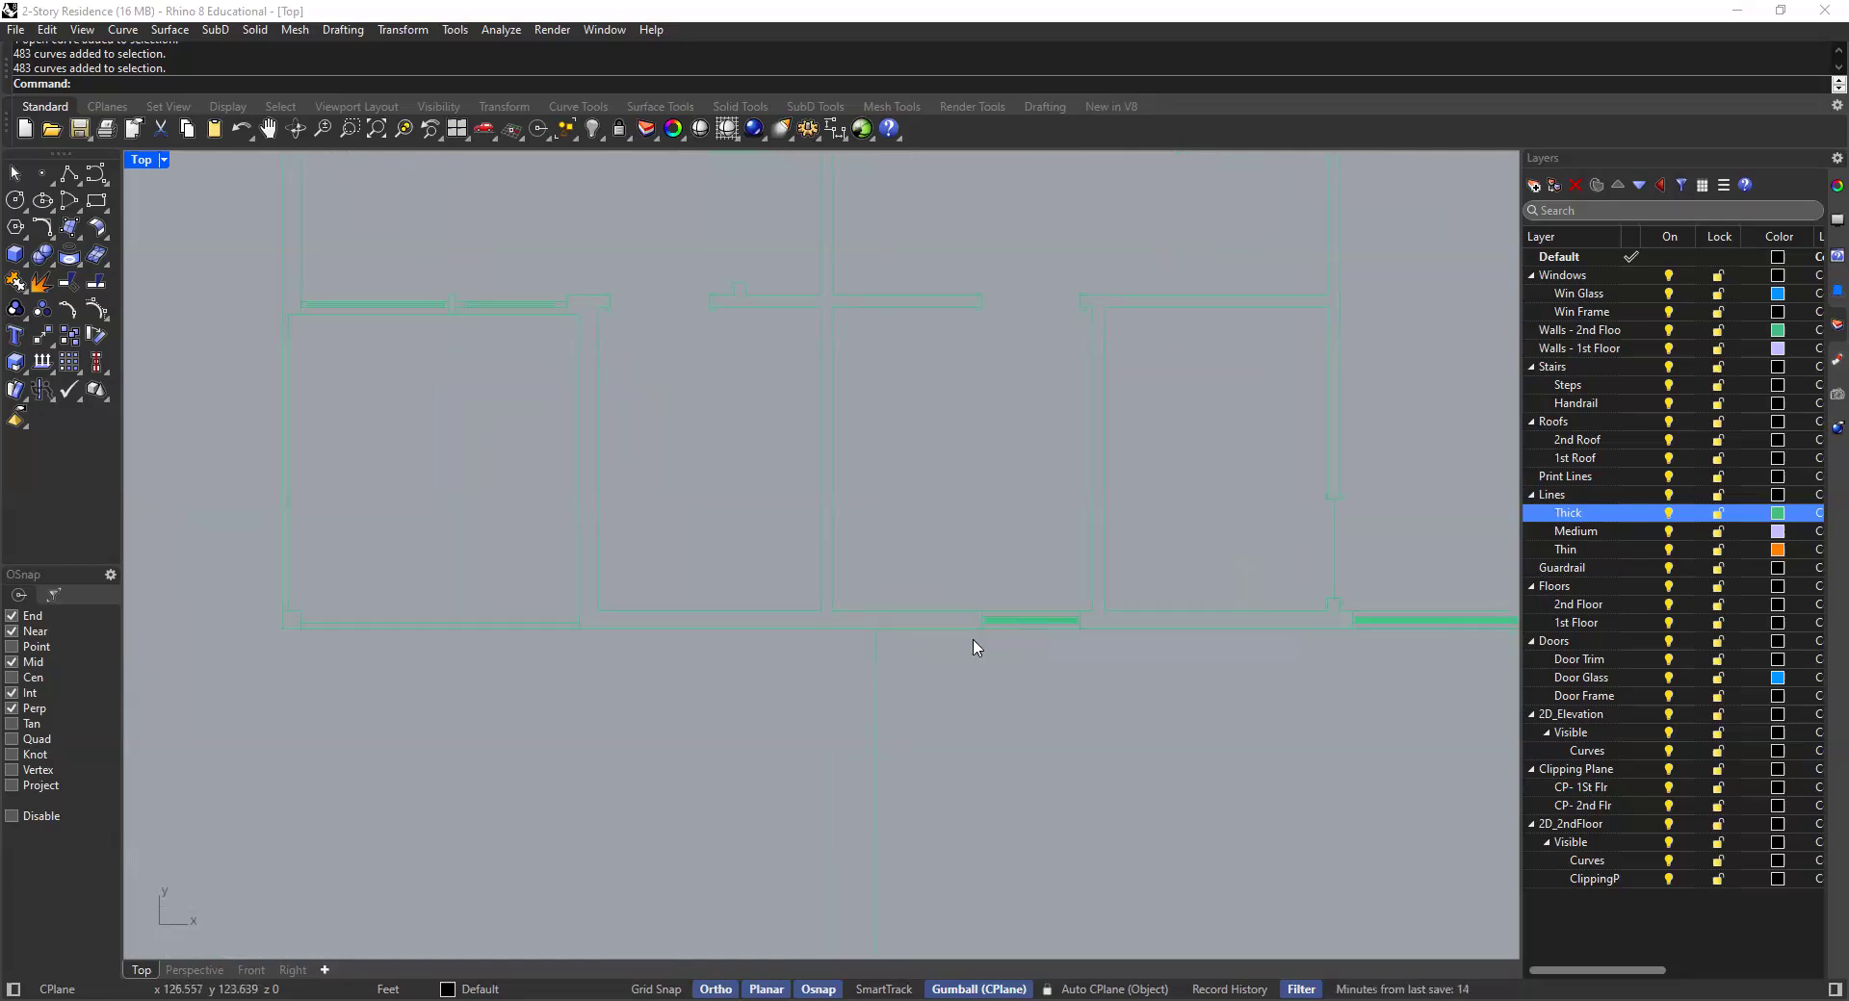
scroll(980, 597, down, 8)
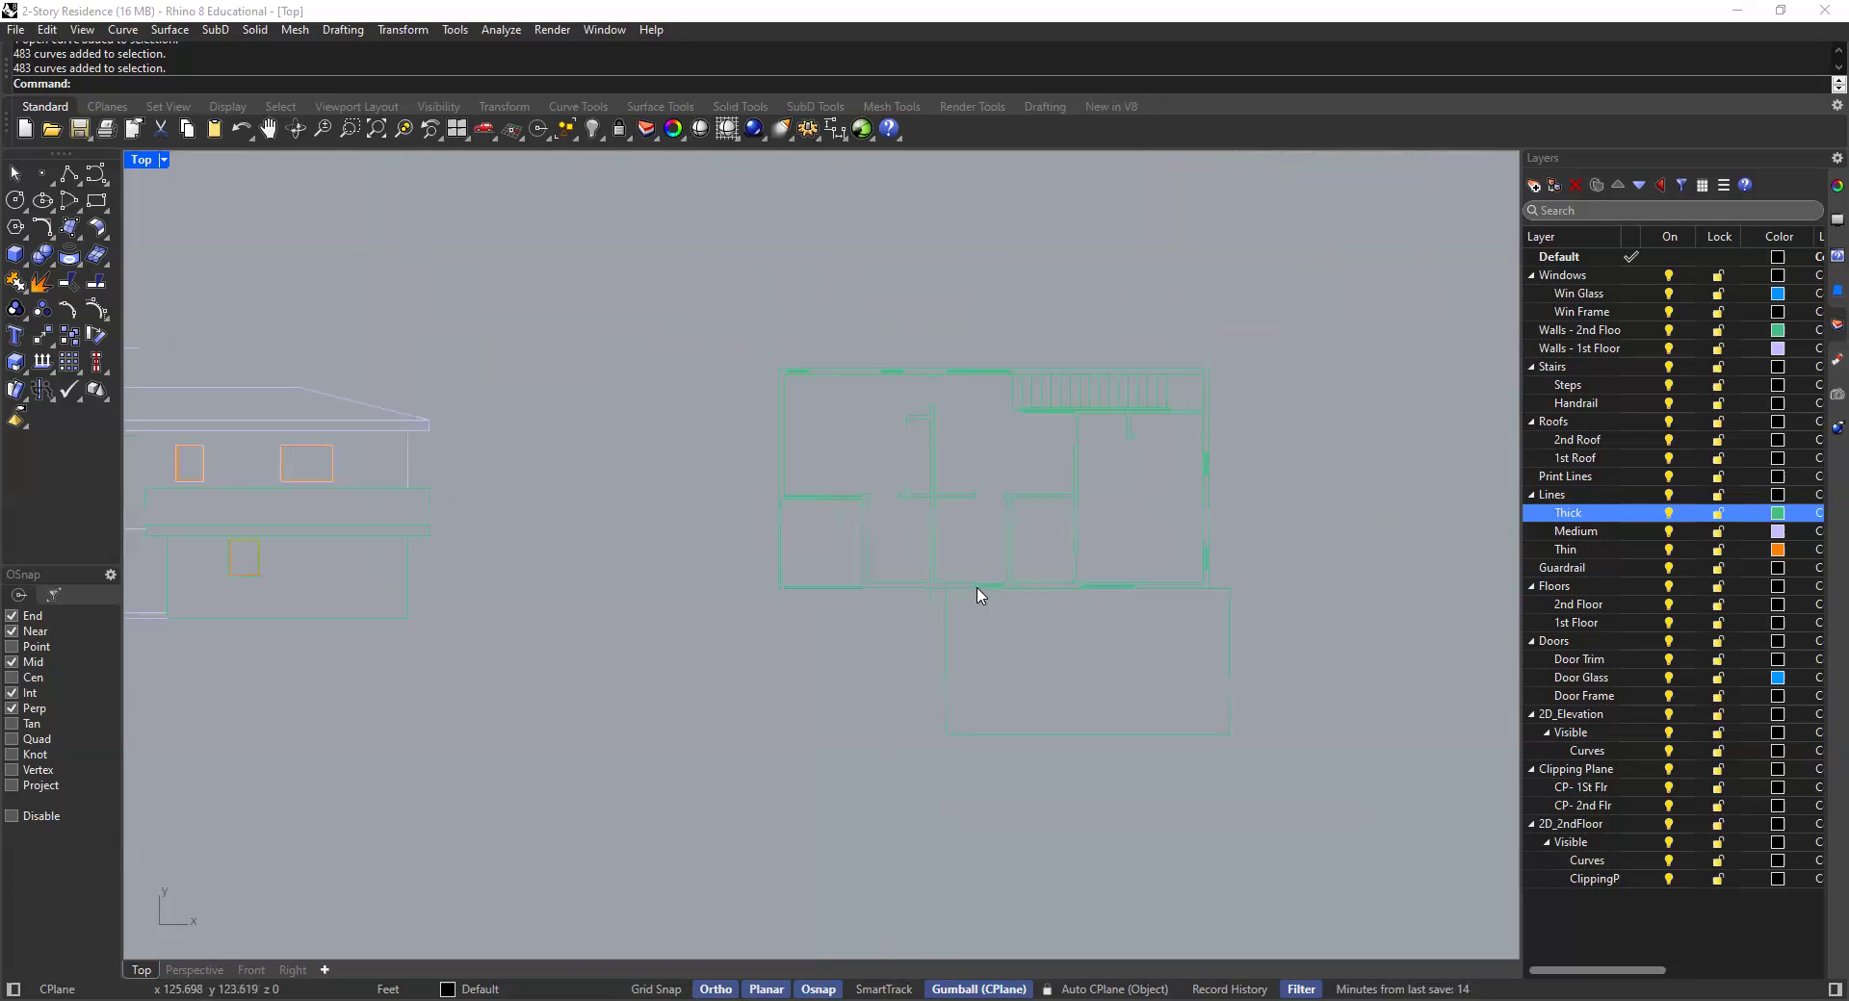
Change the Thick layer's color to DarkGreen
scroll(1114, 587, up, 2)
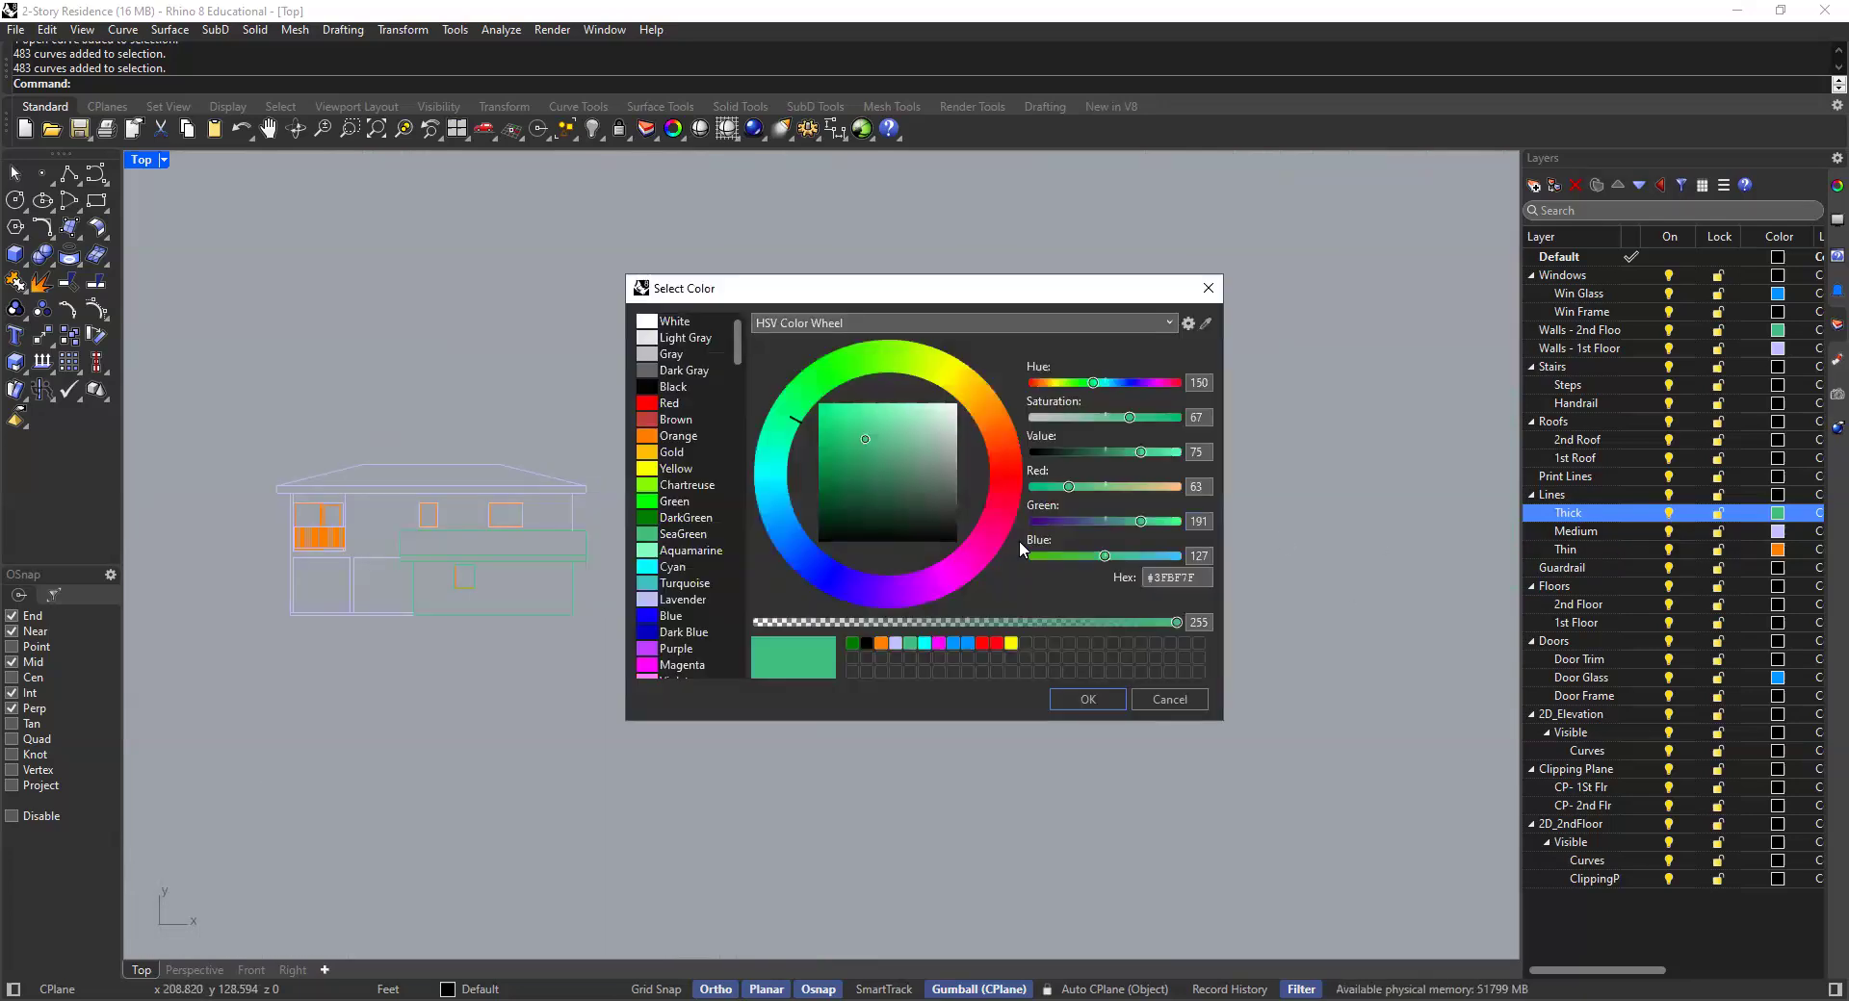
click(682, 519)
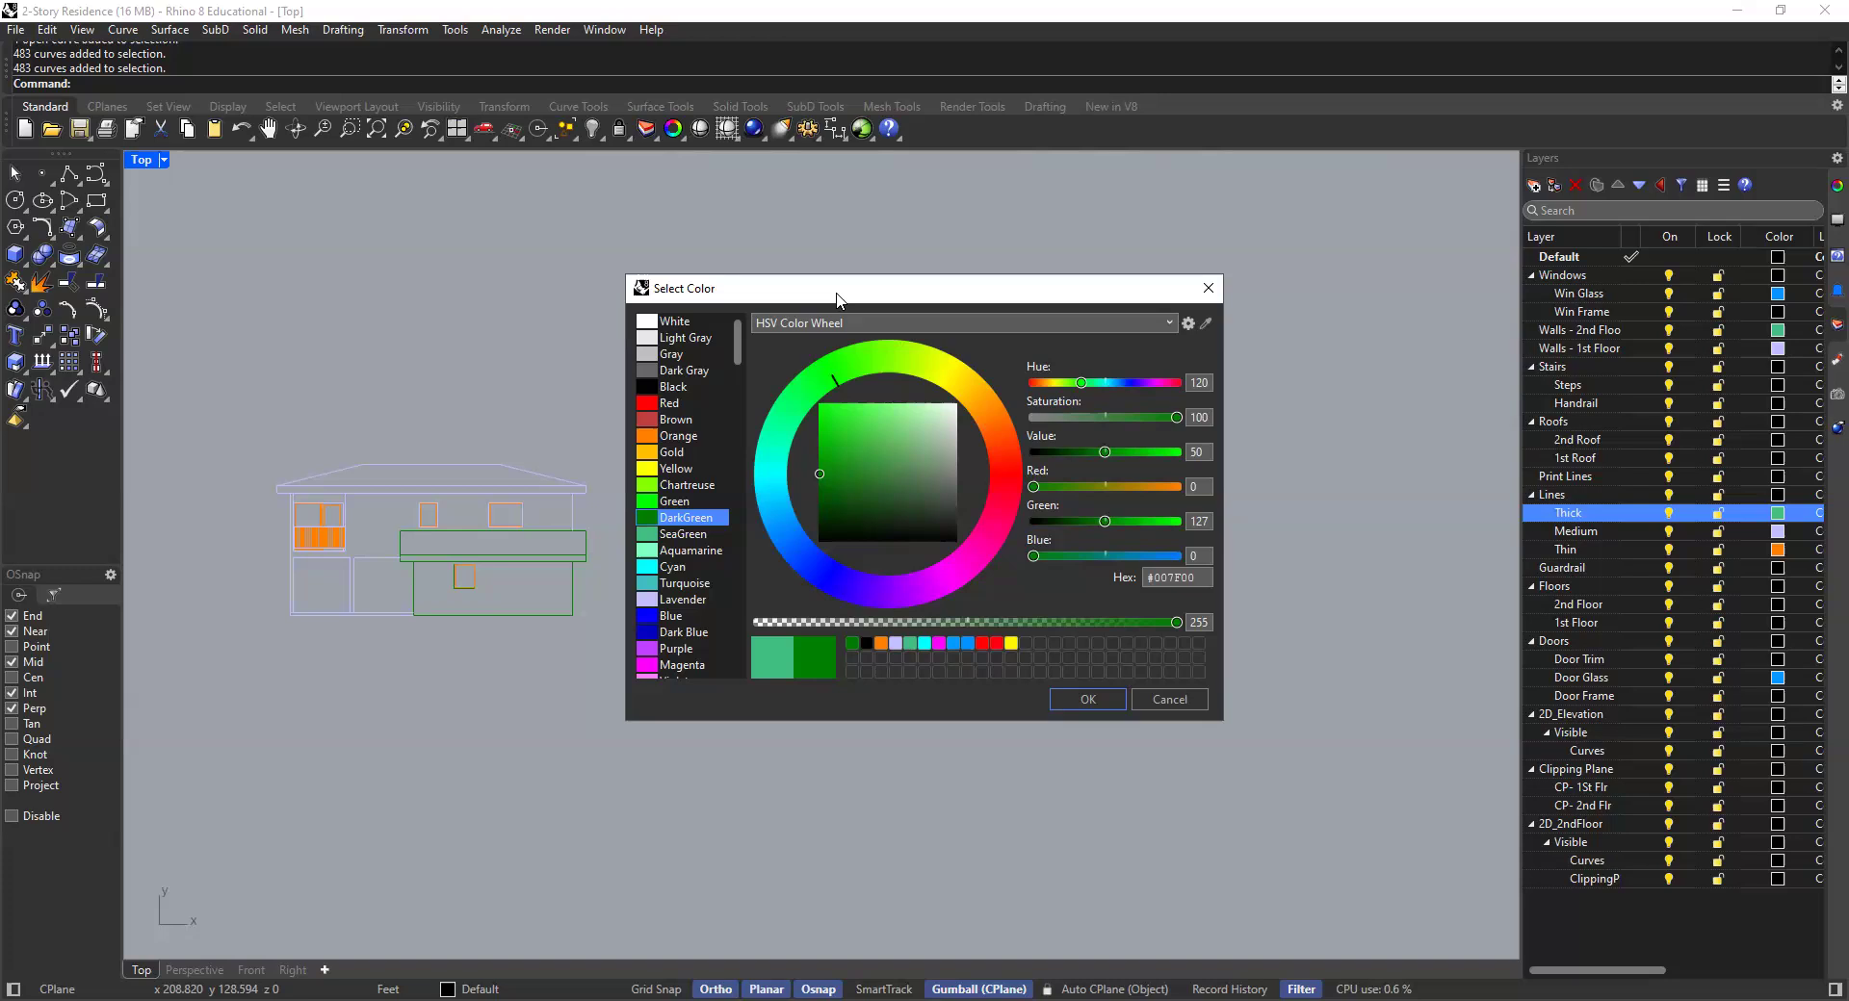
drag(836, 296, 525, 327)
click(768, 718)
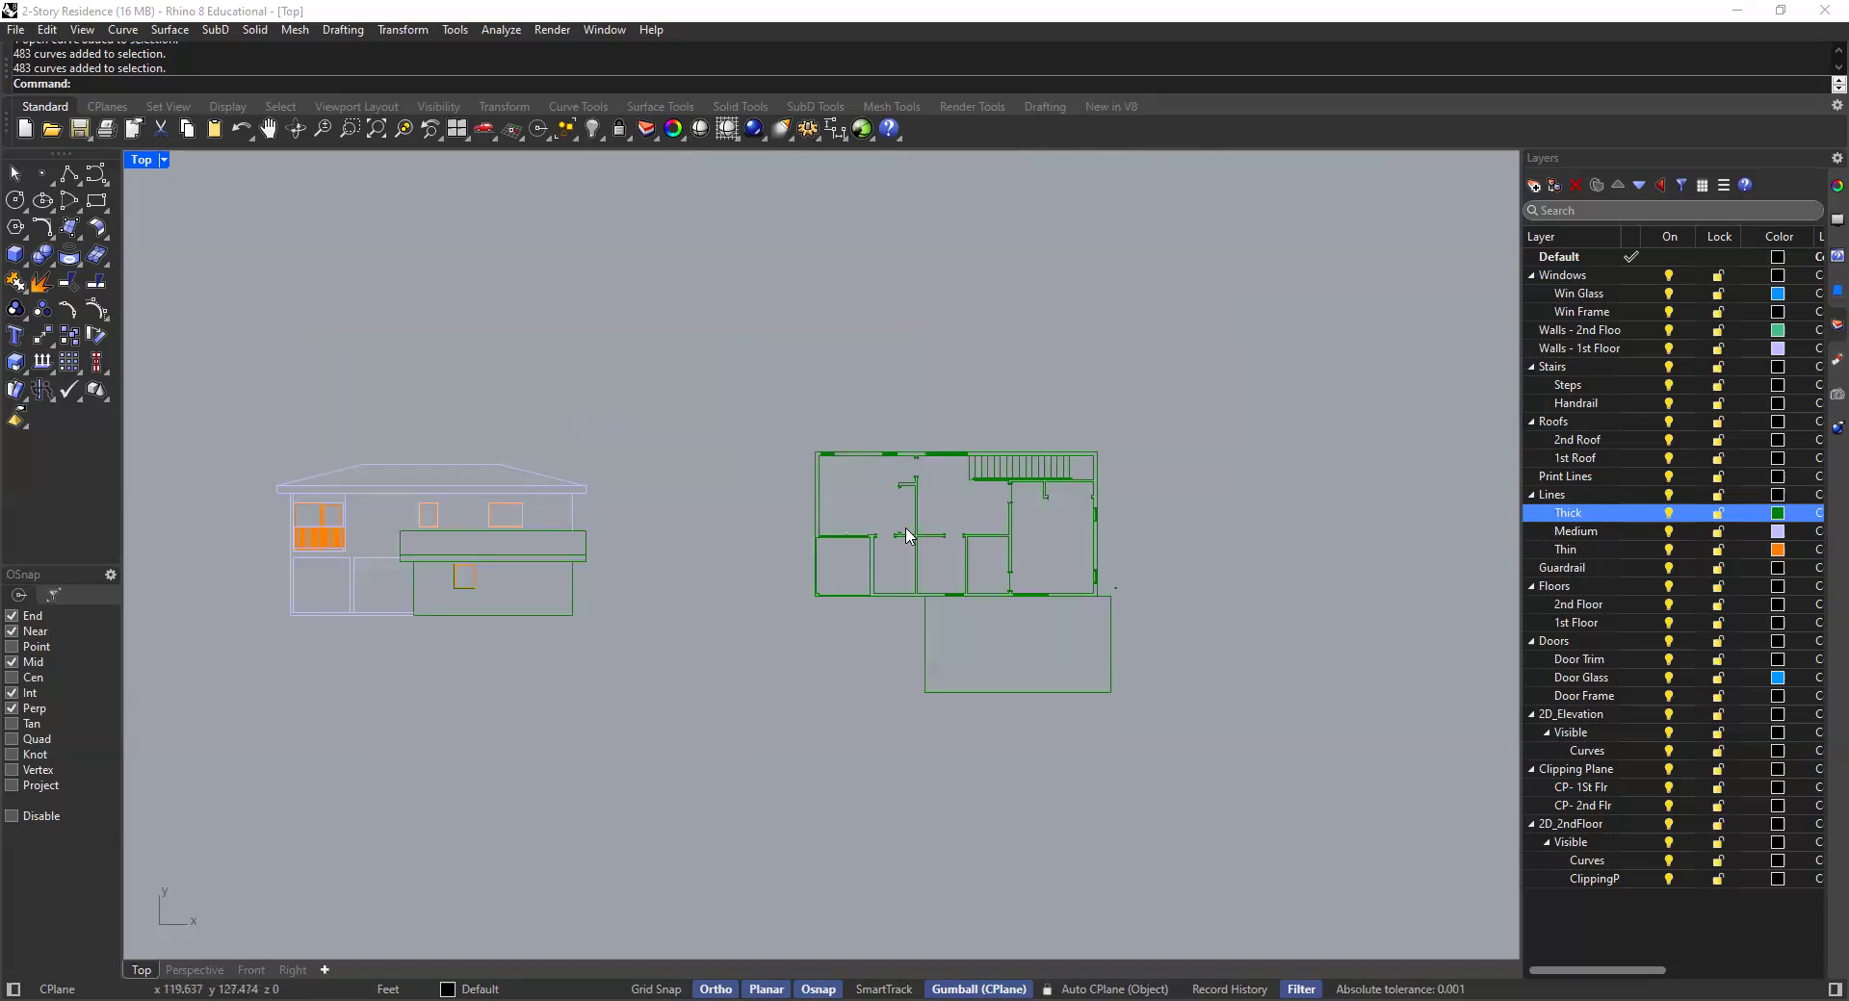
Select several interior wall curves of the second-floor plan to check their segments, and clear the selection
scroll(907, 536, up, 5)
click(932, 454)
click(992, 431)
click(936, 412)
click(798, 362)
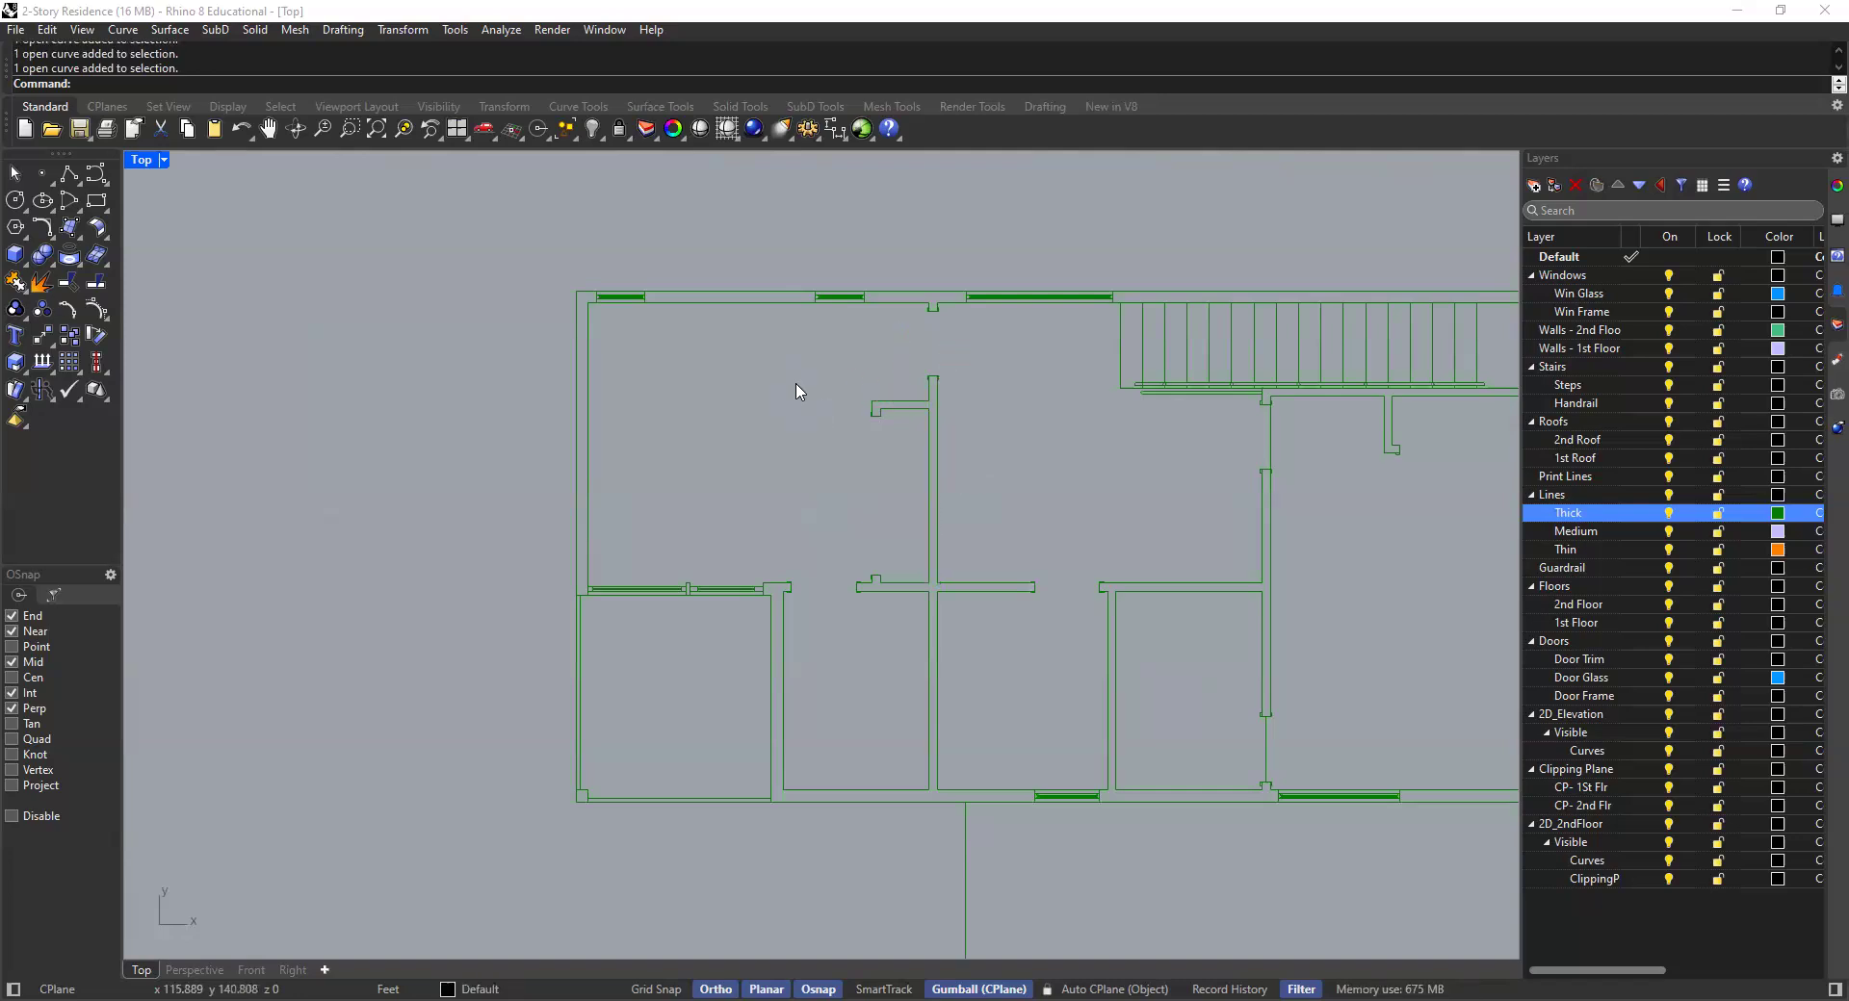
scroll(711, 556, down, 5)
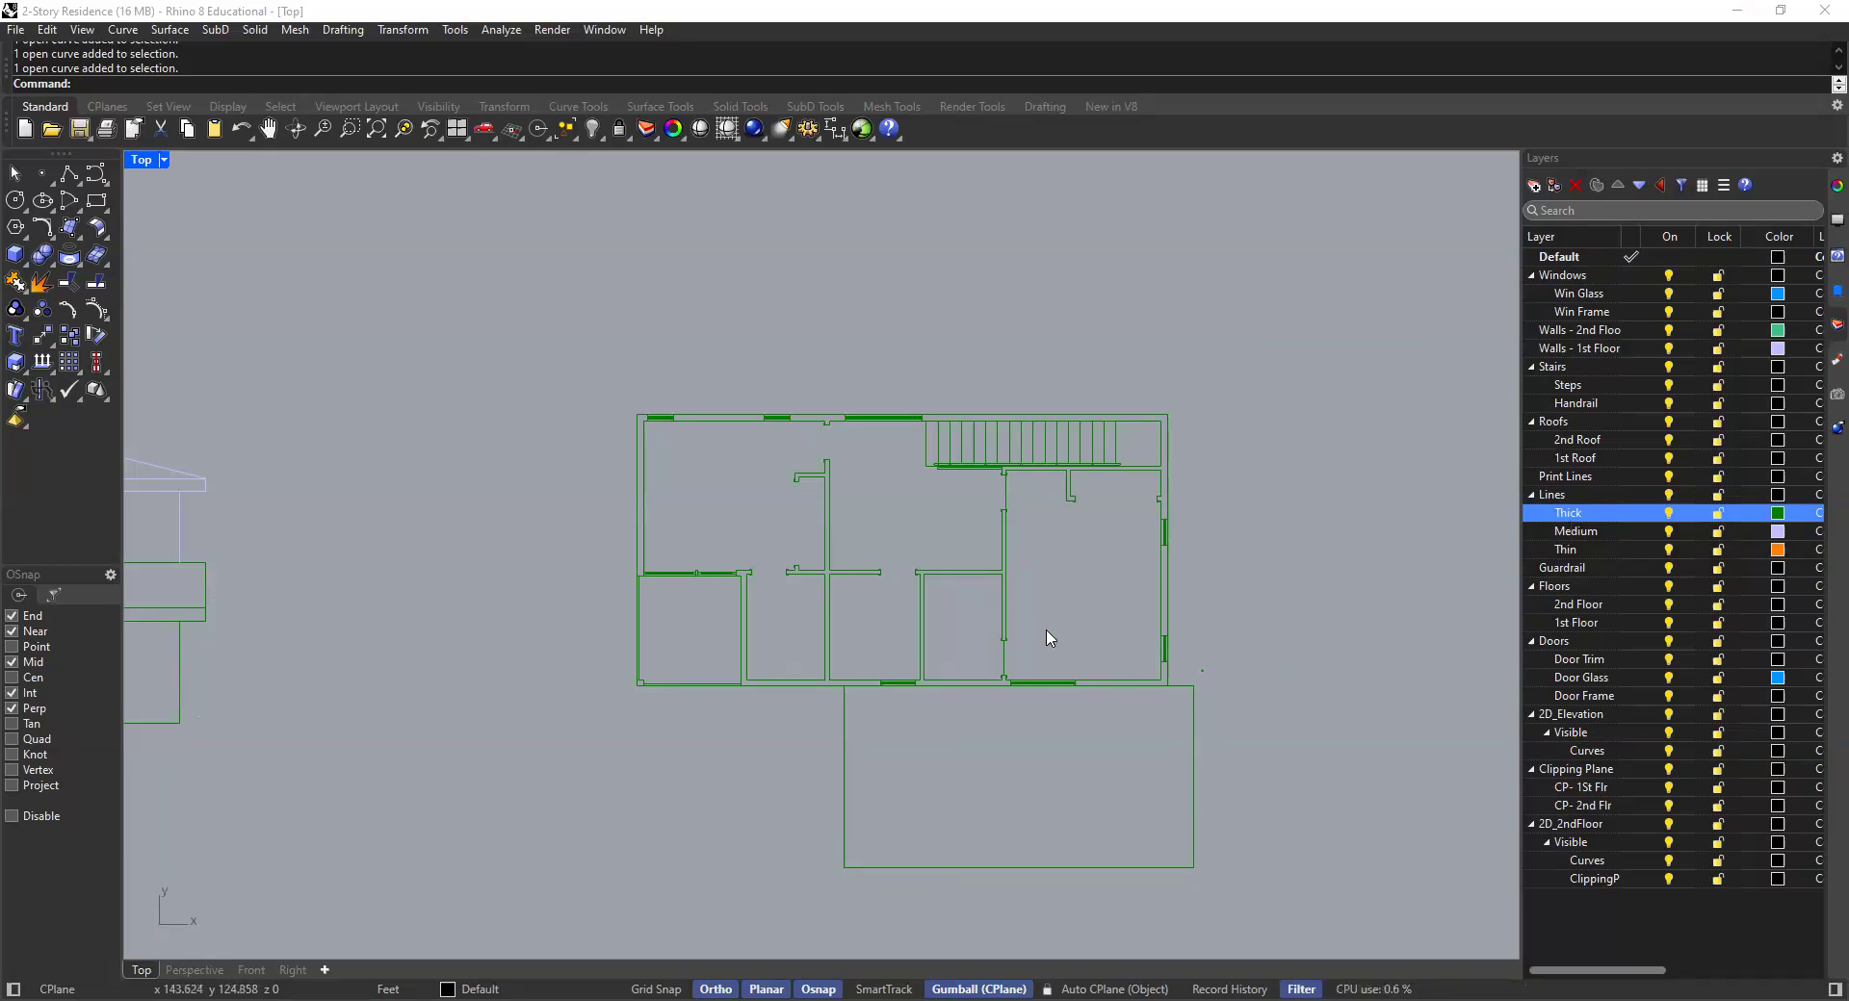
Delete the small stray closed curve outside the second-floor plan's right exterior wall
scroll(979, 679, up, 8)
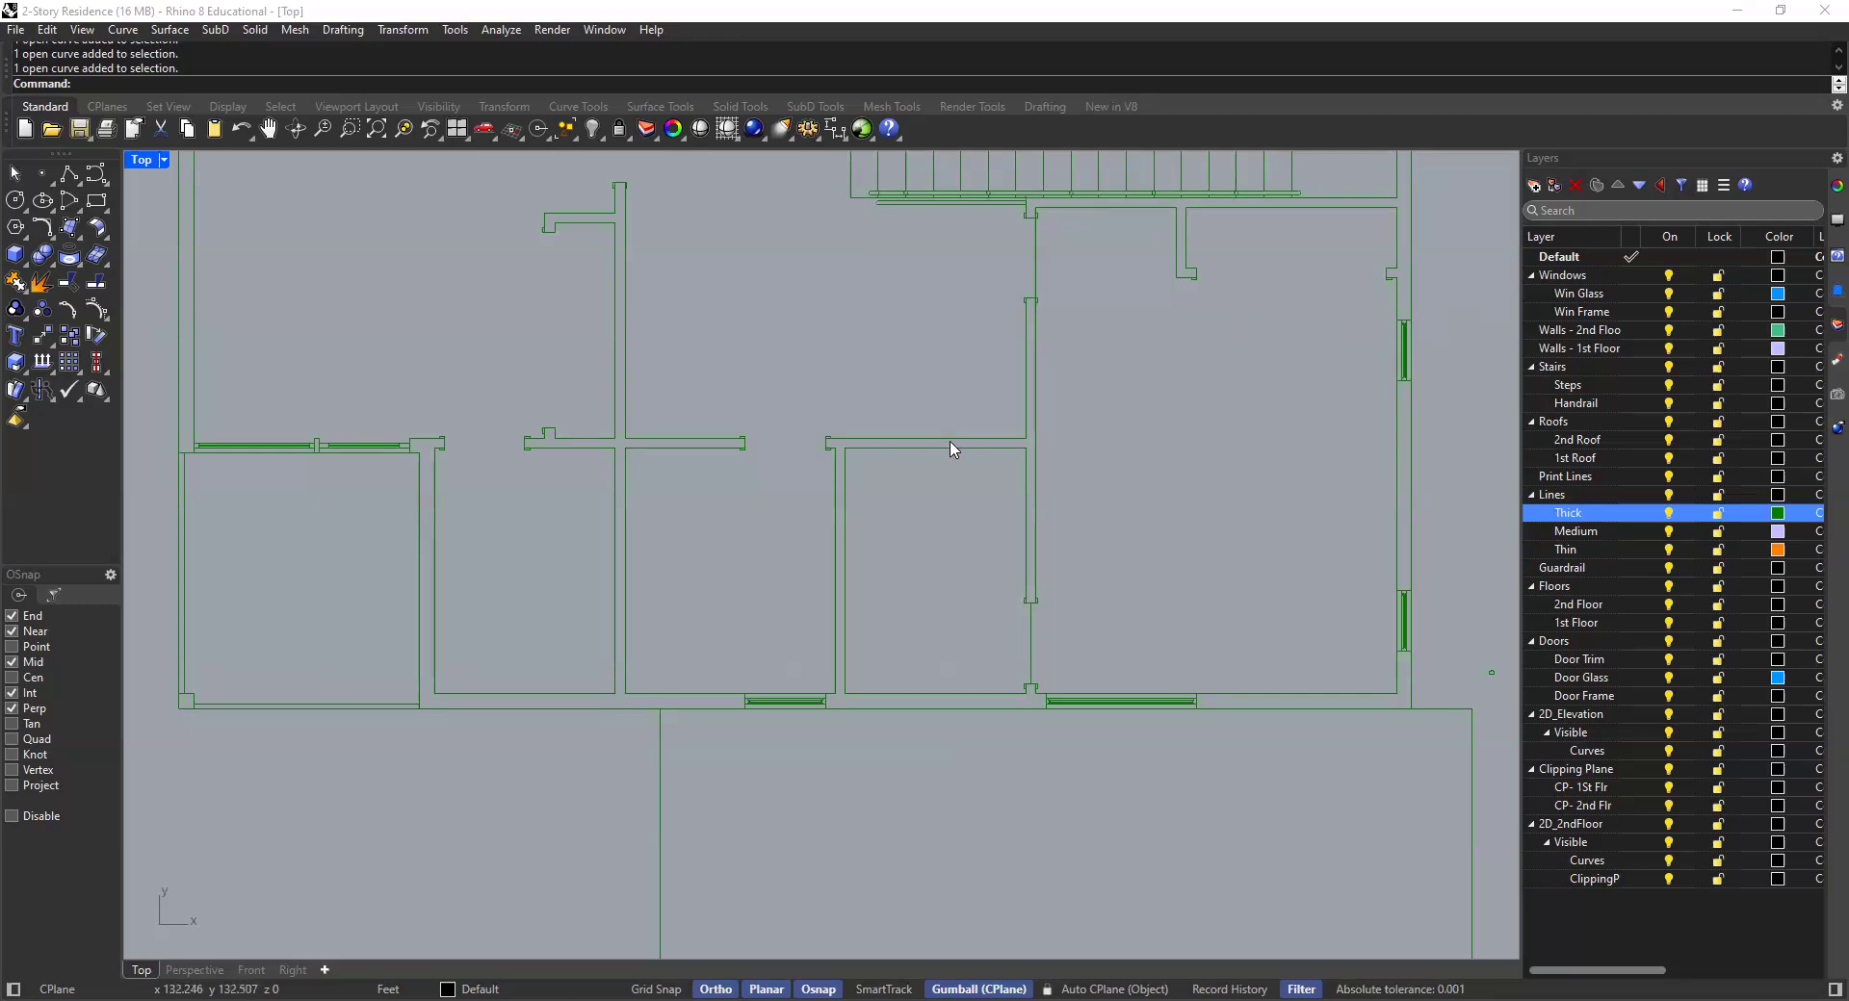
scroll(1097, 285, down, 2)
right_drag(1074, 295, 1023, 294)
scroll(1379, 619, up, 5)
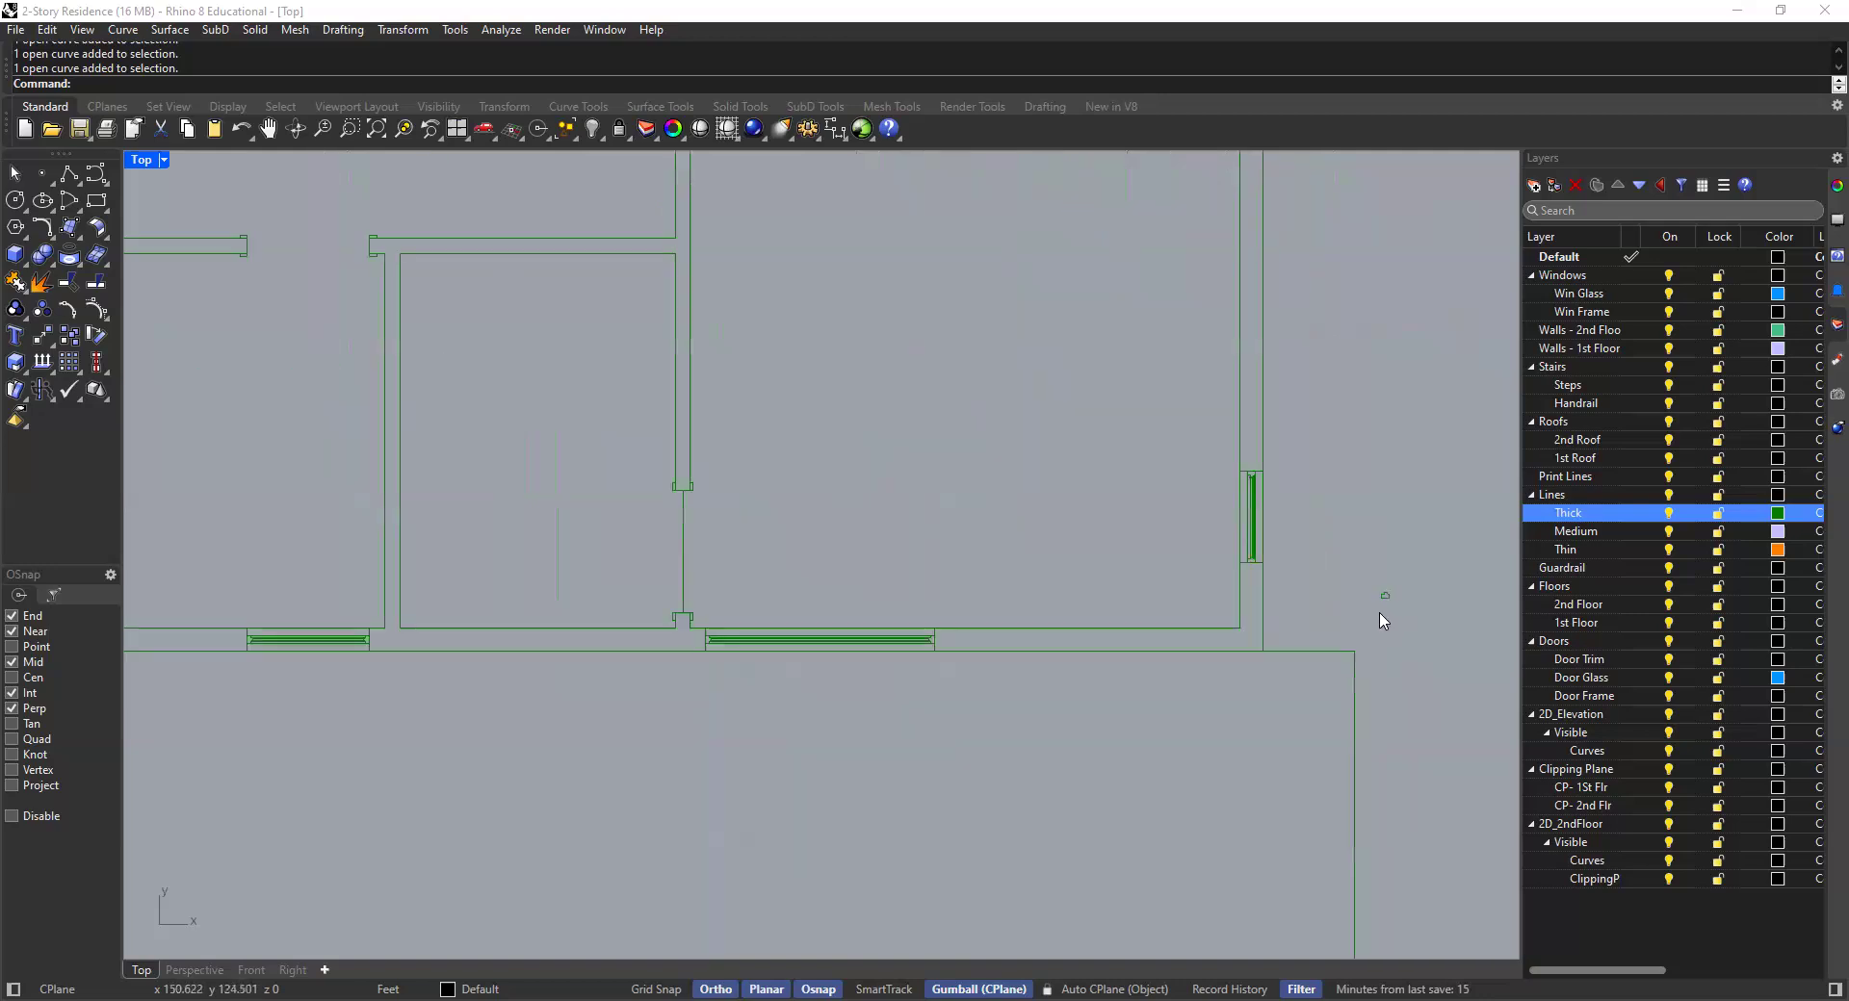
click(1267, 624)
key(Delete)
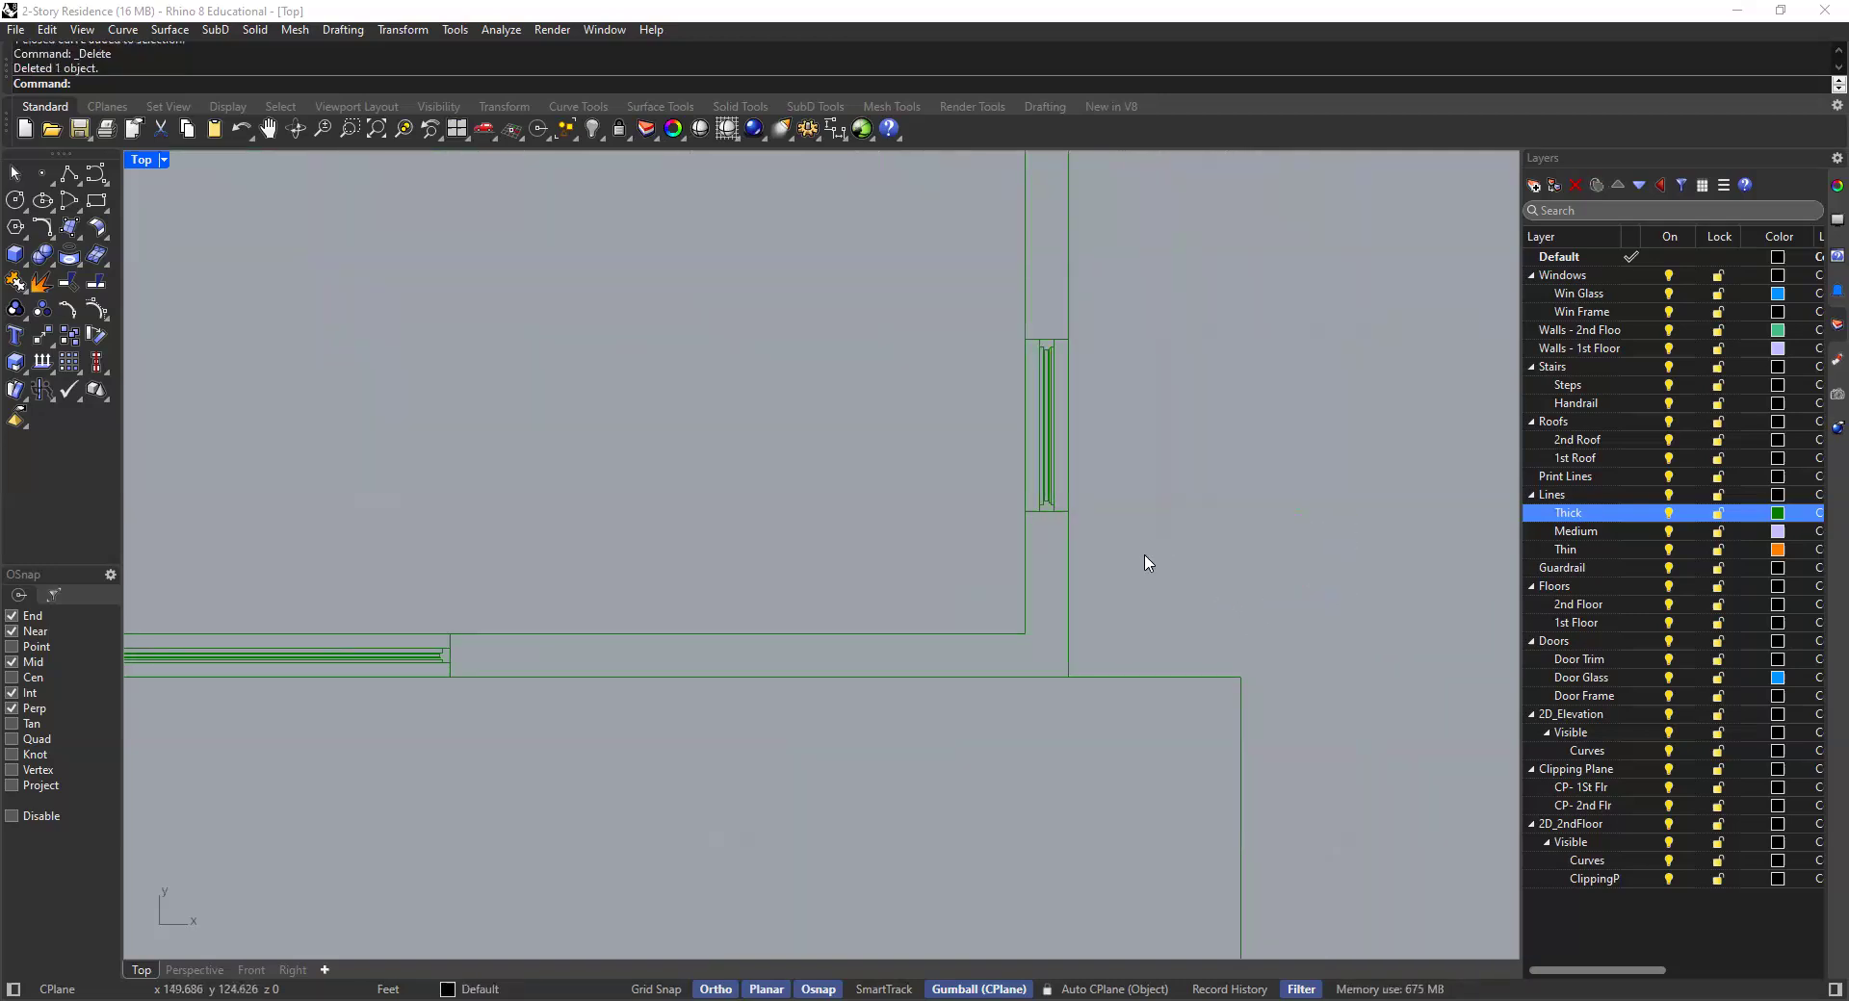
Delete the door lines spanning the upper and lower openings in the wall of the large right-hand room
scroll(1093, 607, down, 5)
scroll(963, 371, up, 4)
click(960, 372)
key(Delete)
scroll(897, 506, down, 4)
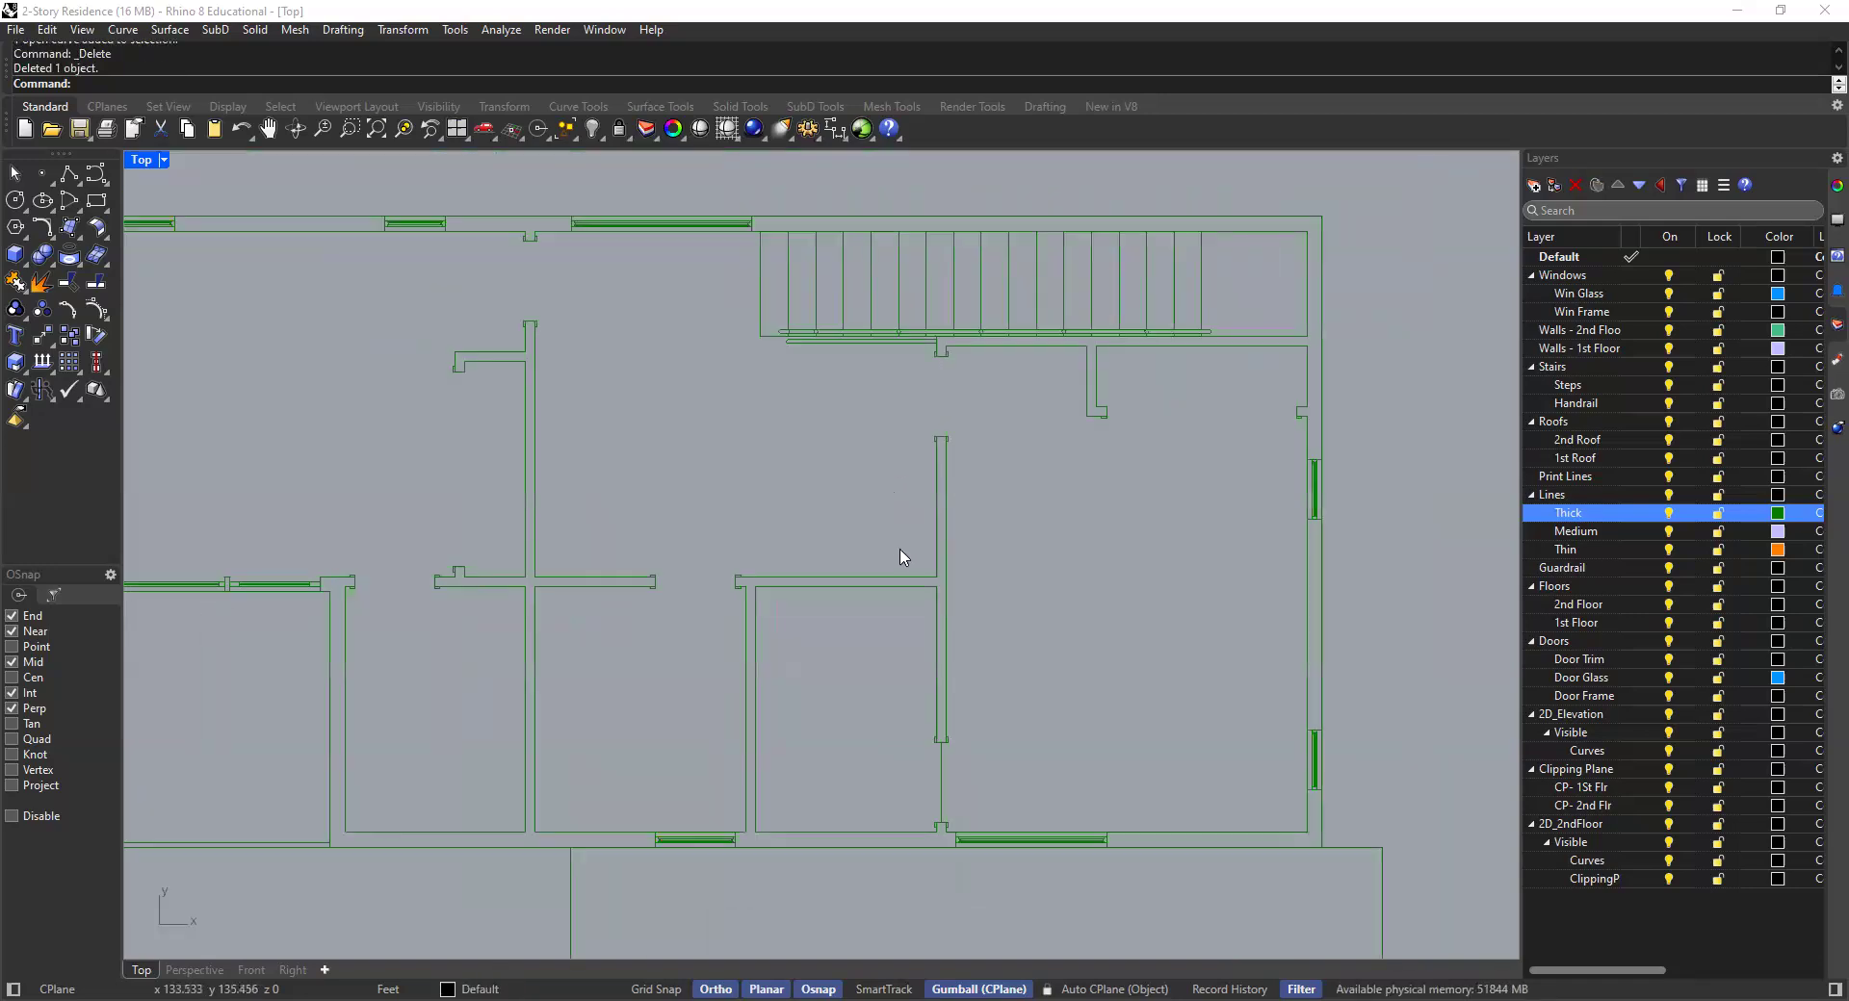
scroll(939, 607, up, 7)
click(946, 648)
key(Delete)
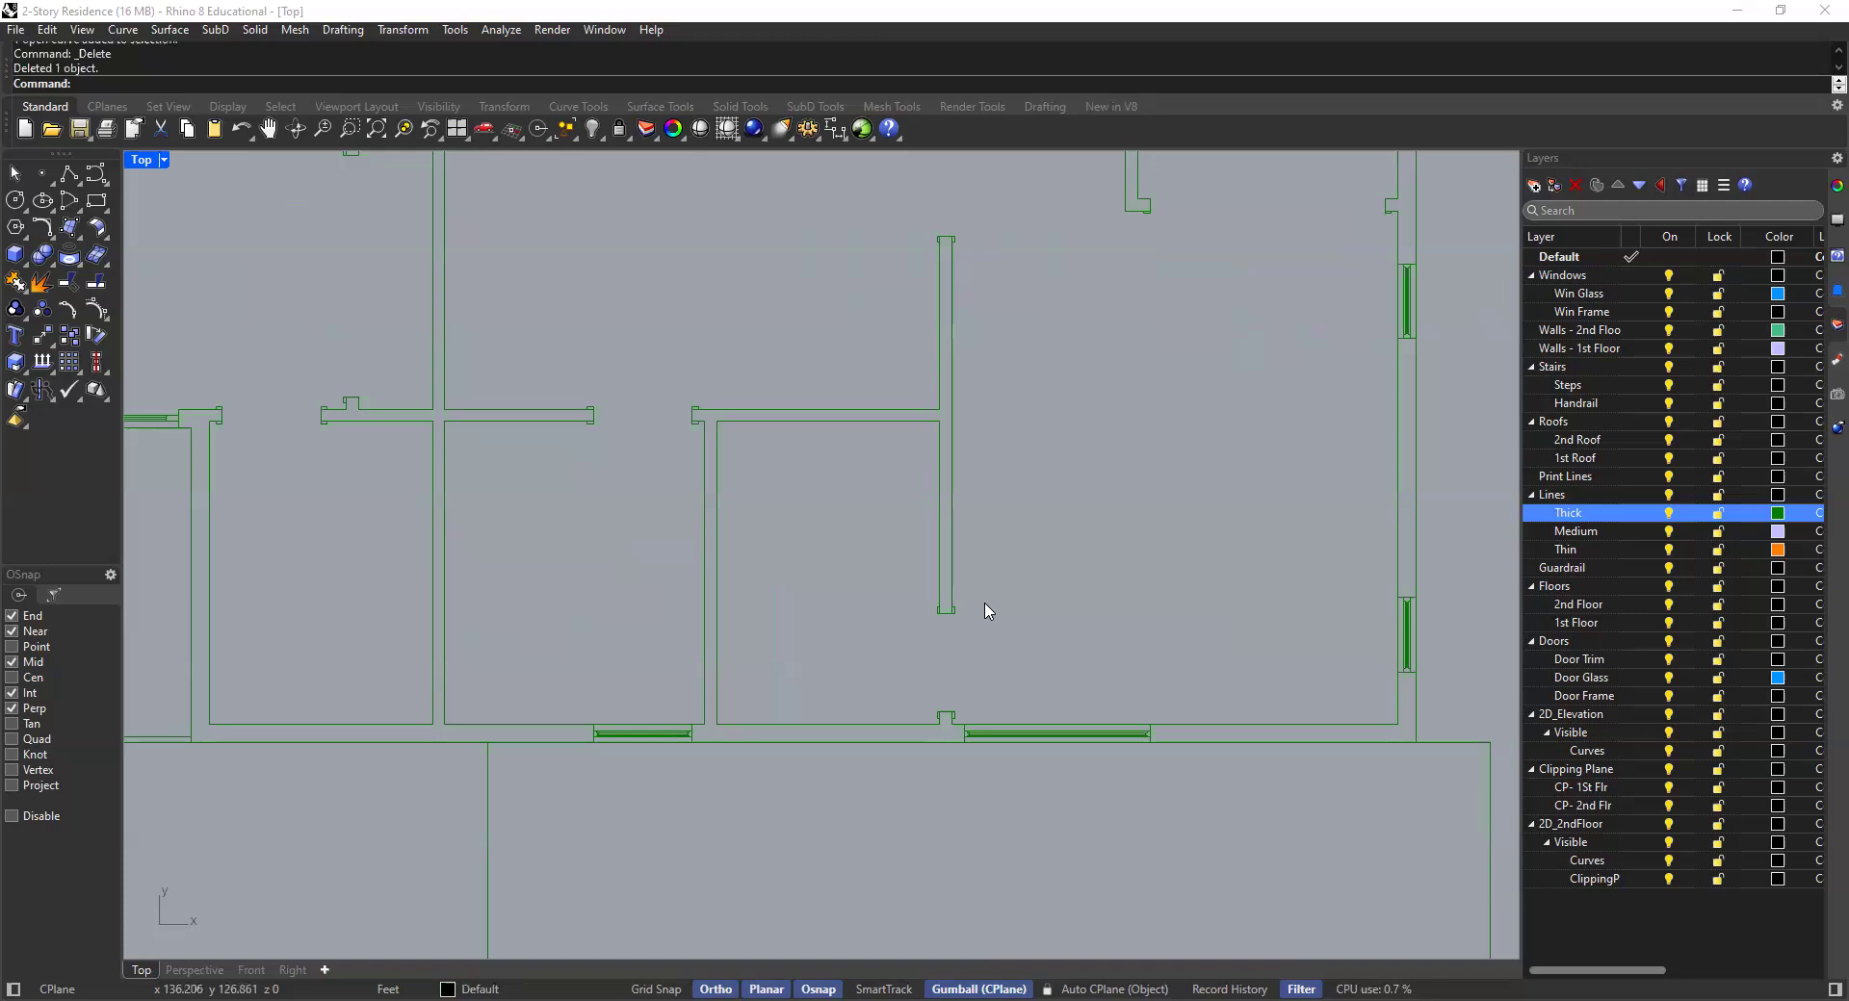
Delete the unneeded curve near the wall beside the second-floor balcony
scroll(1021, 541, down, 2)
scroll(979, 580, down, 5)
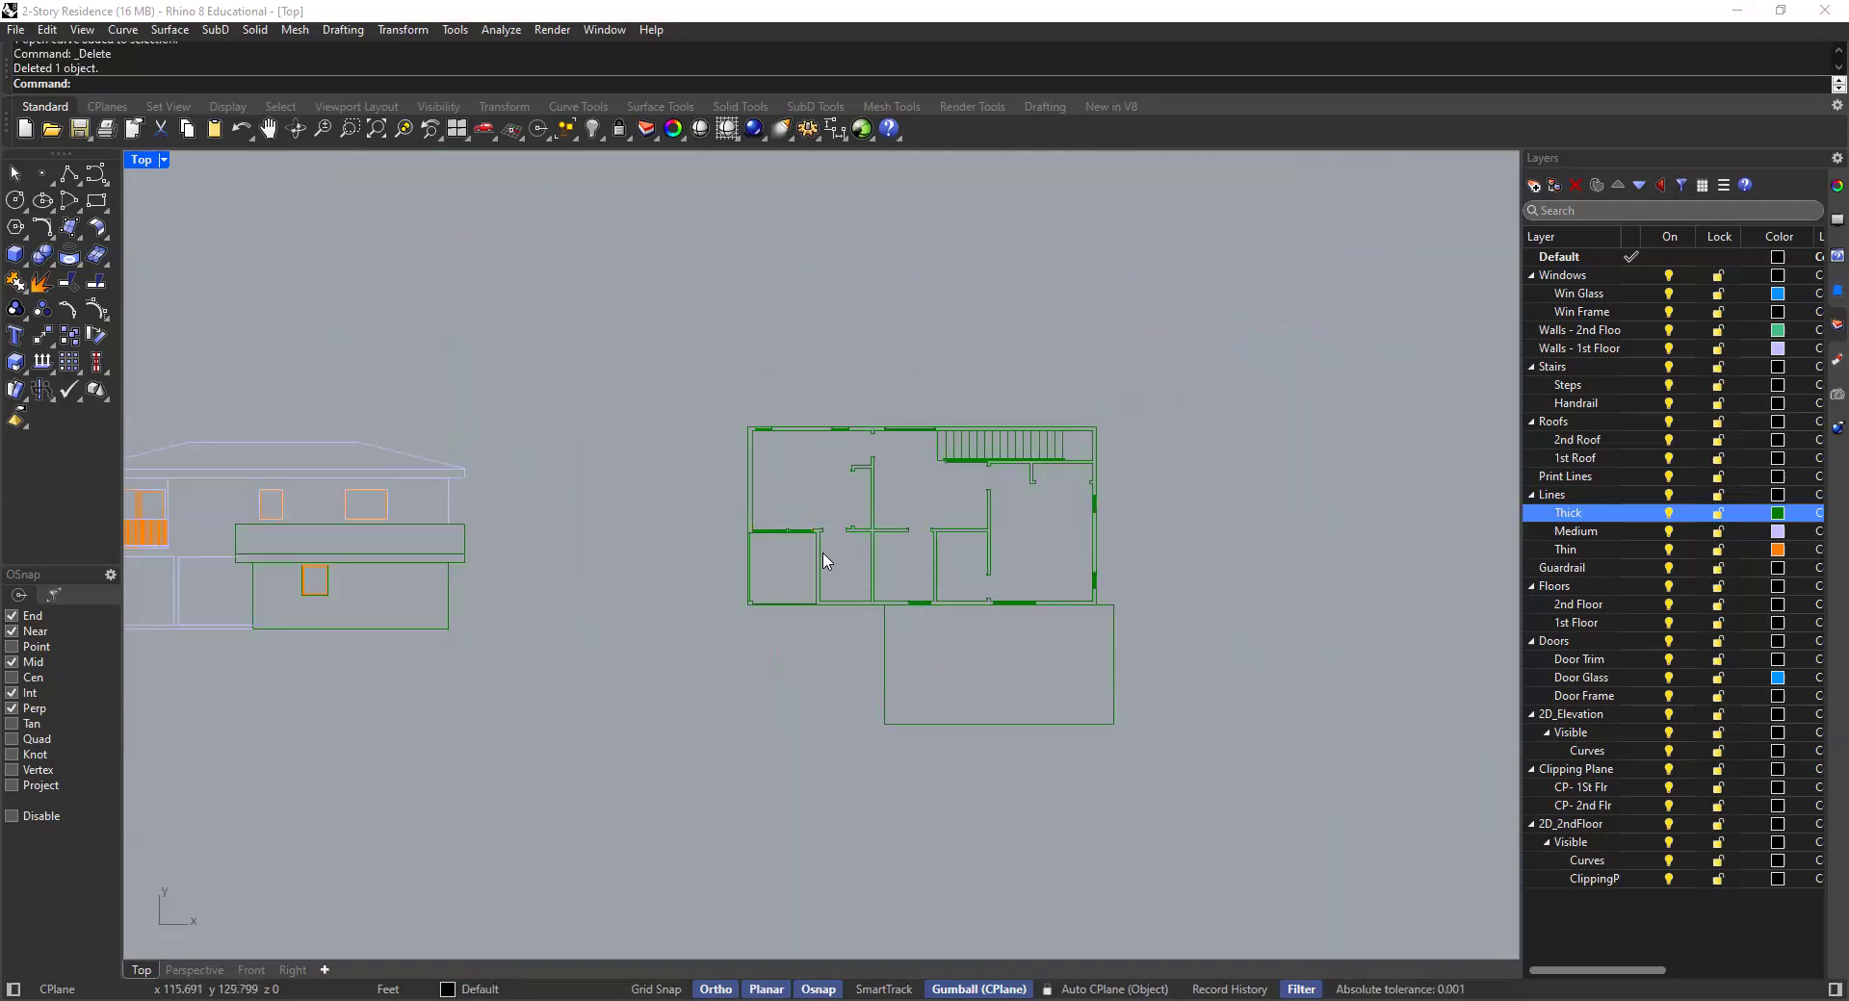
scroll(756, 529, up, 8)
scroll(754, 515, up, 1)
click(741, 509)
click(837, 505)
key(Delete)
Check the second-floor plan's remaining linework, including the upper exterior wall segments and the staircase, for curves needing cleanup
scroll(871, 586, down, 3)
scroll(967, 559, down, 3)
scroll(1057, 401, up, 6)
scroll(990, 495, up, 5)
scroll(993, 495, down, 8)
scroll(993, 495, down, 3)
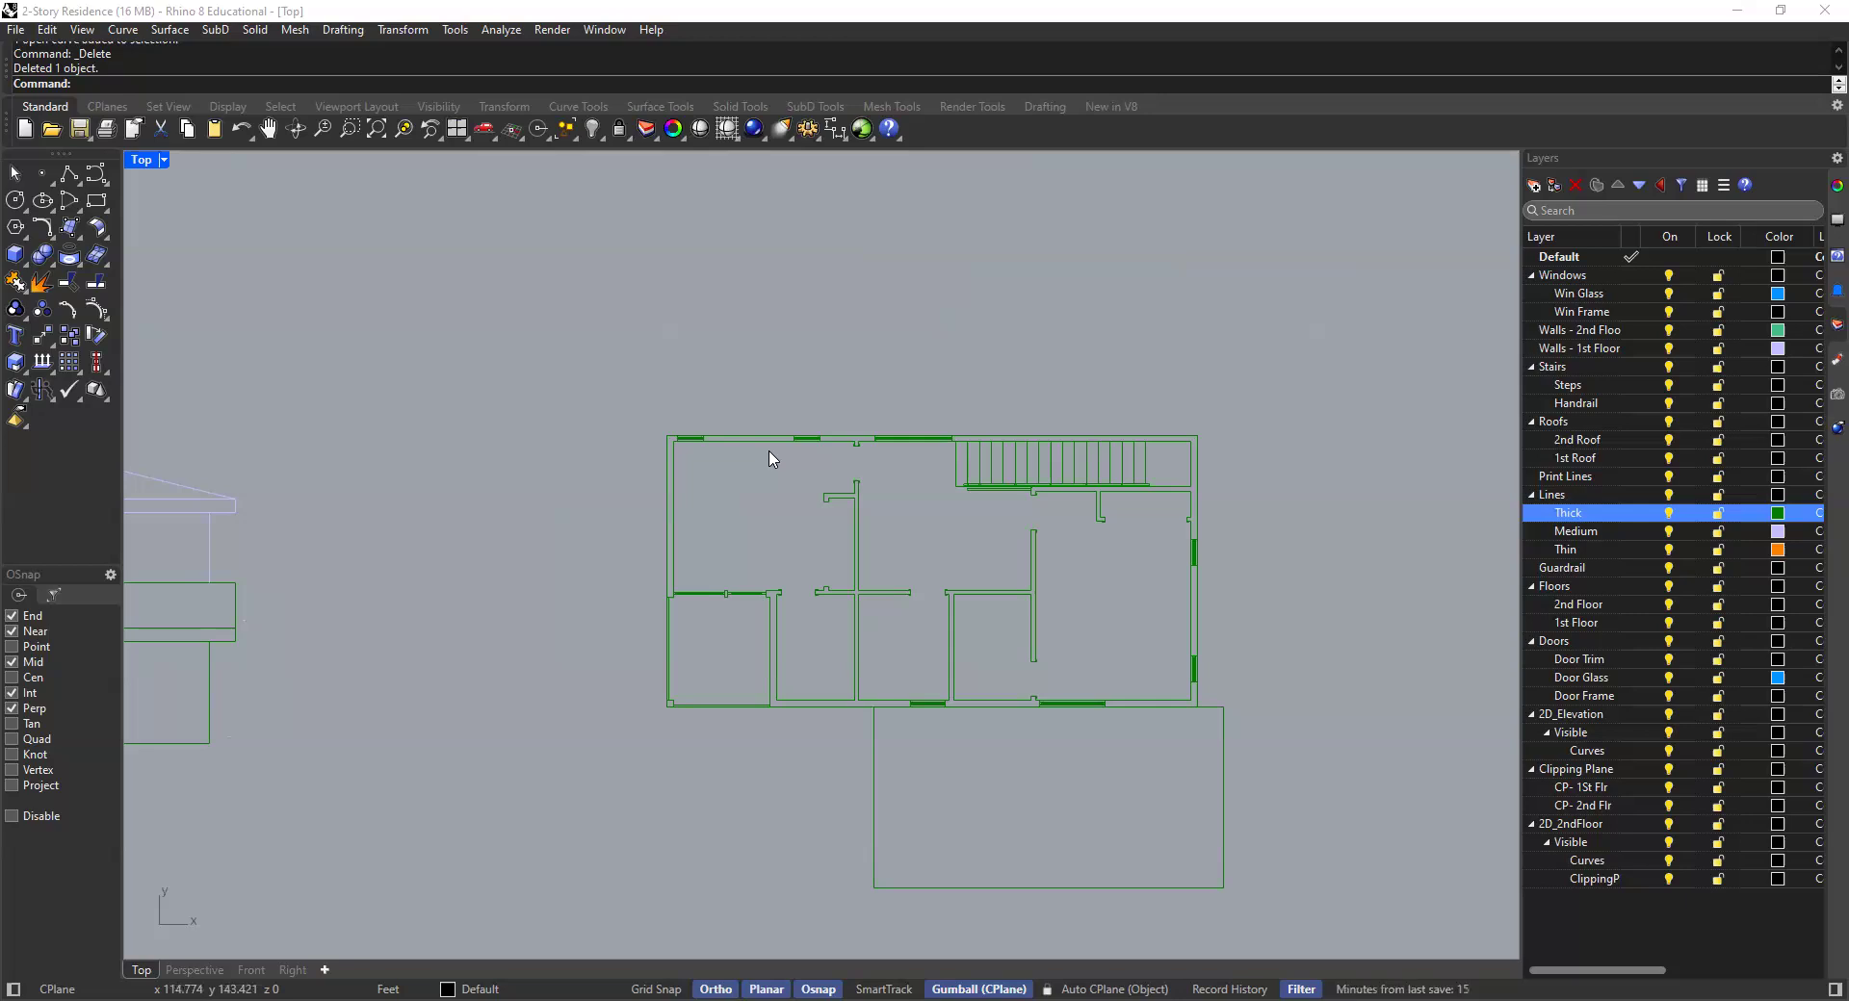
click(837, 439)
click(782, 471)
click(742, 442)
key(Delete)
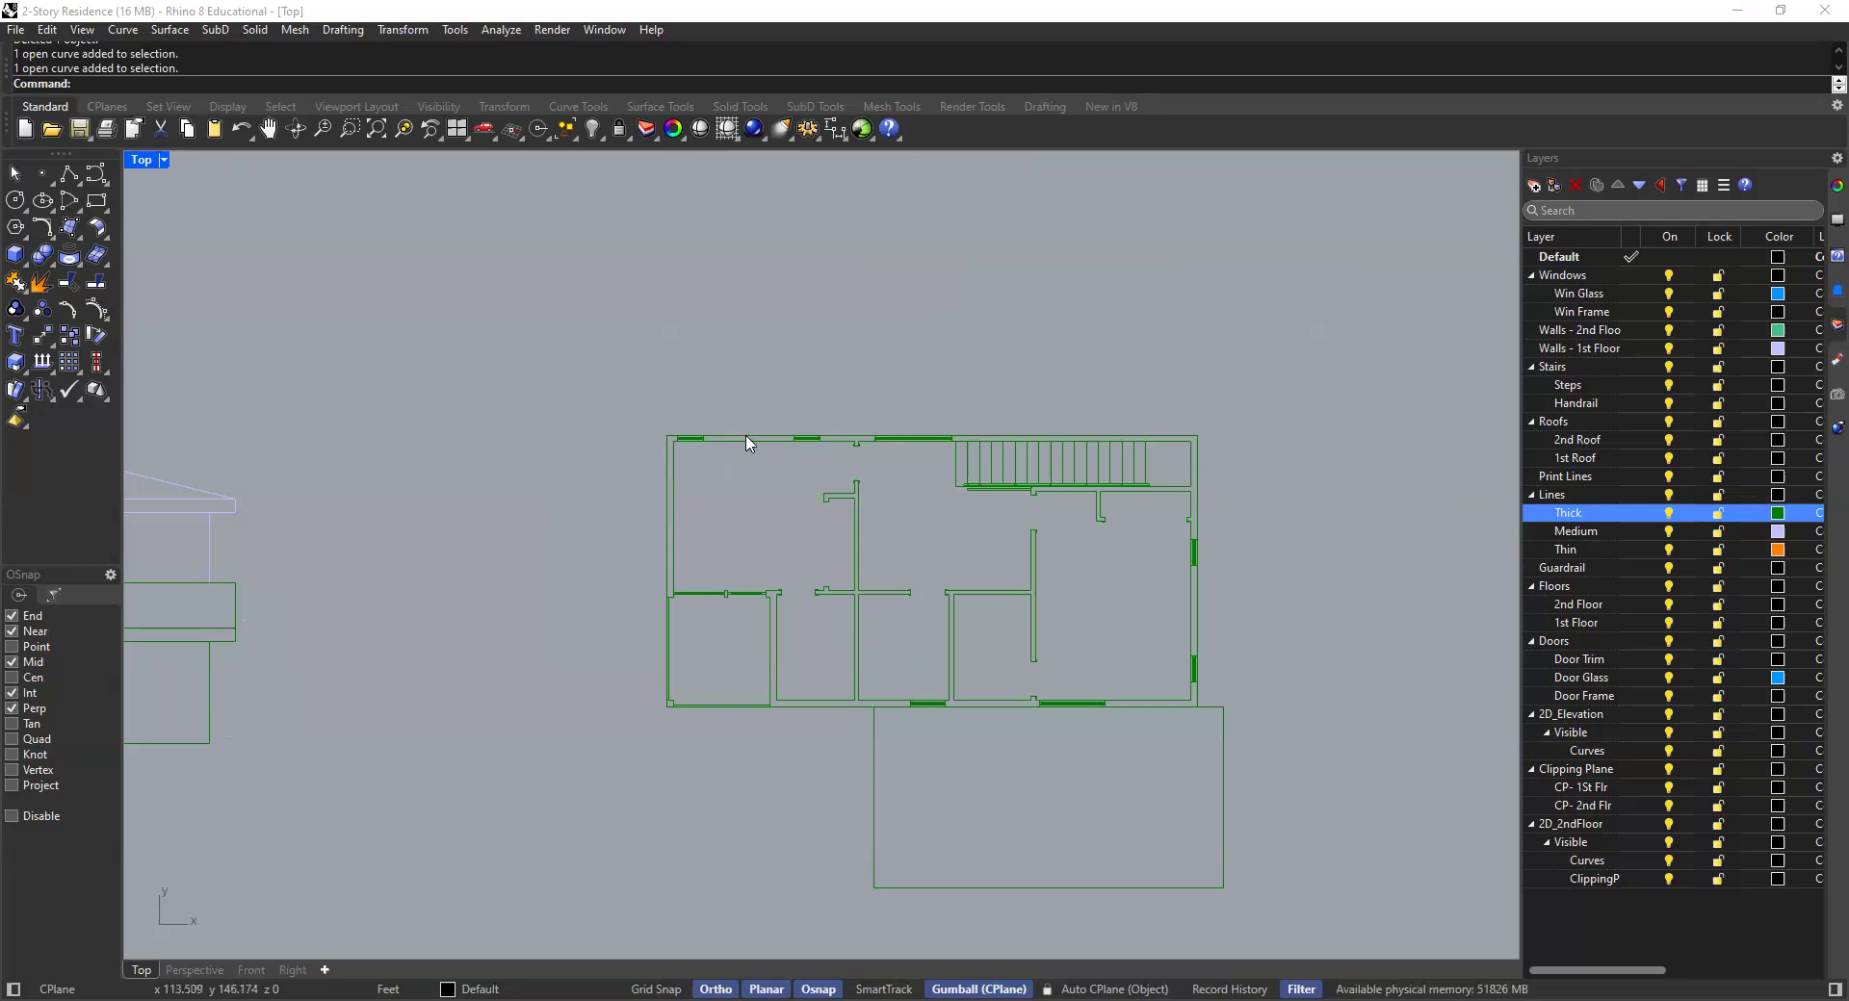
scroll(747, 445, up, 3)
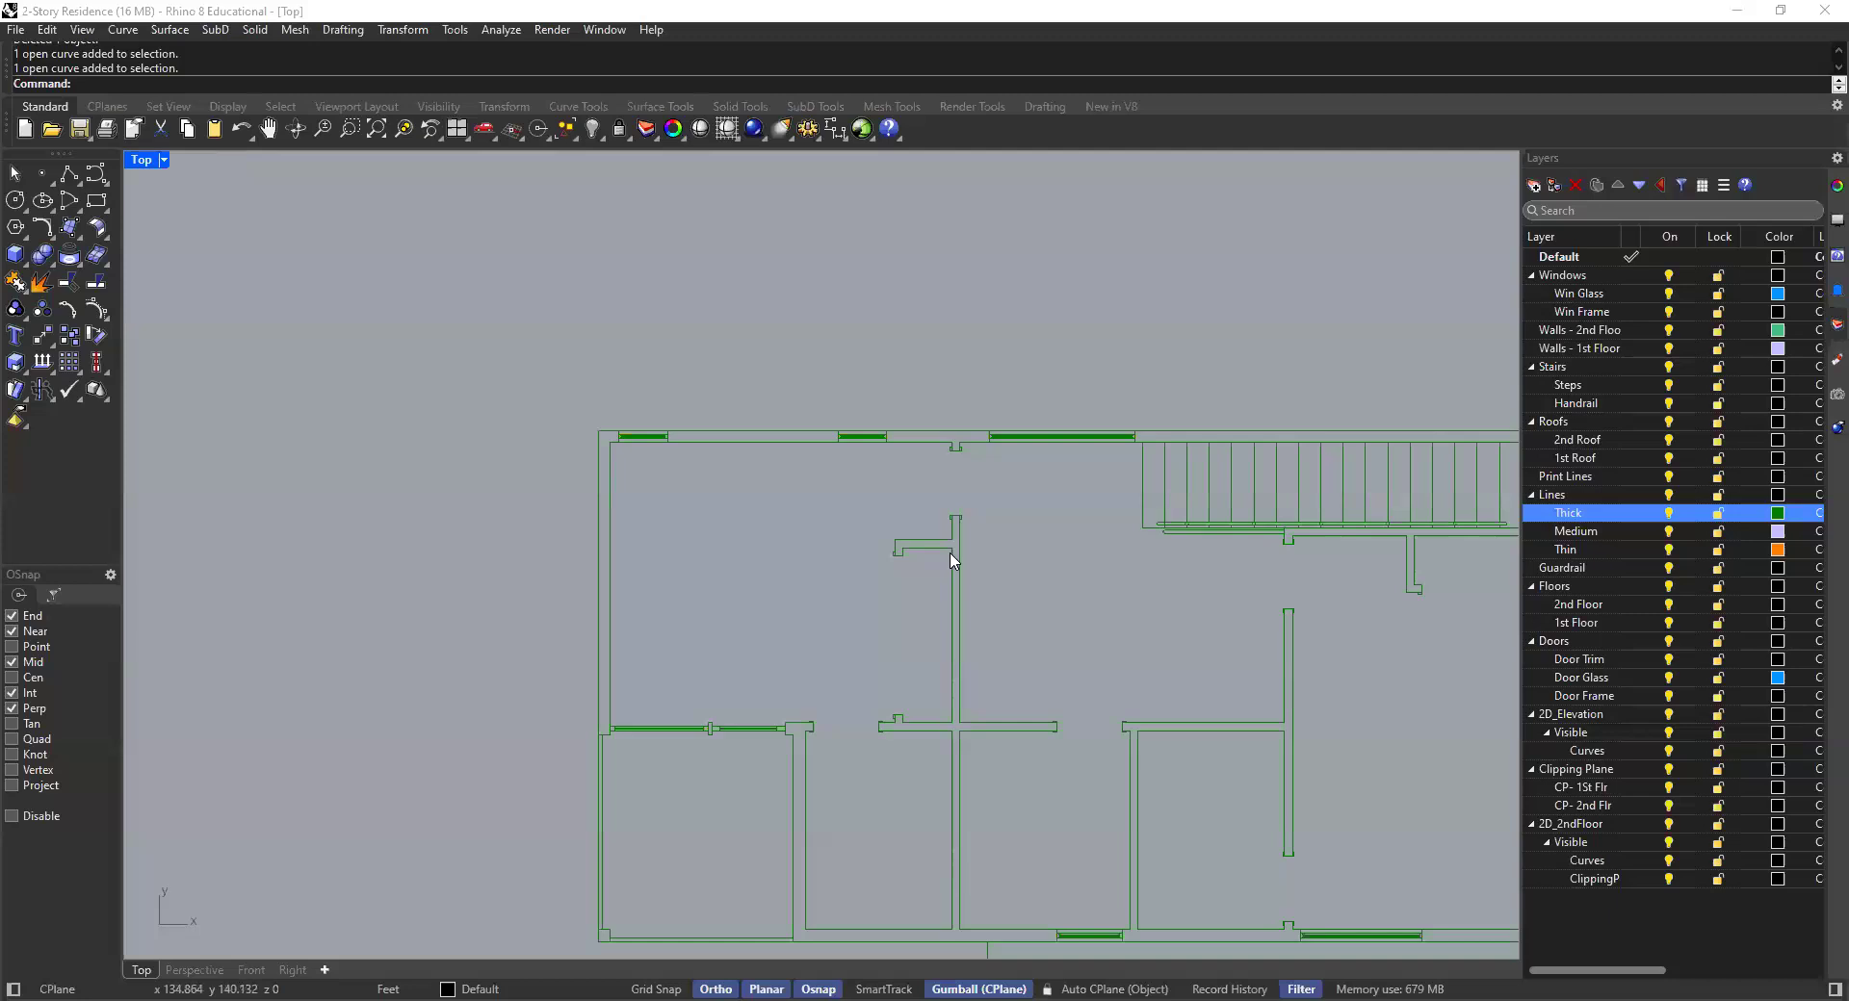
scroll(950, 565, up, 3)
right_drag(1280, 554, 1083, 631)
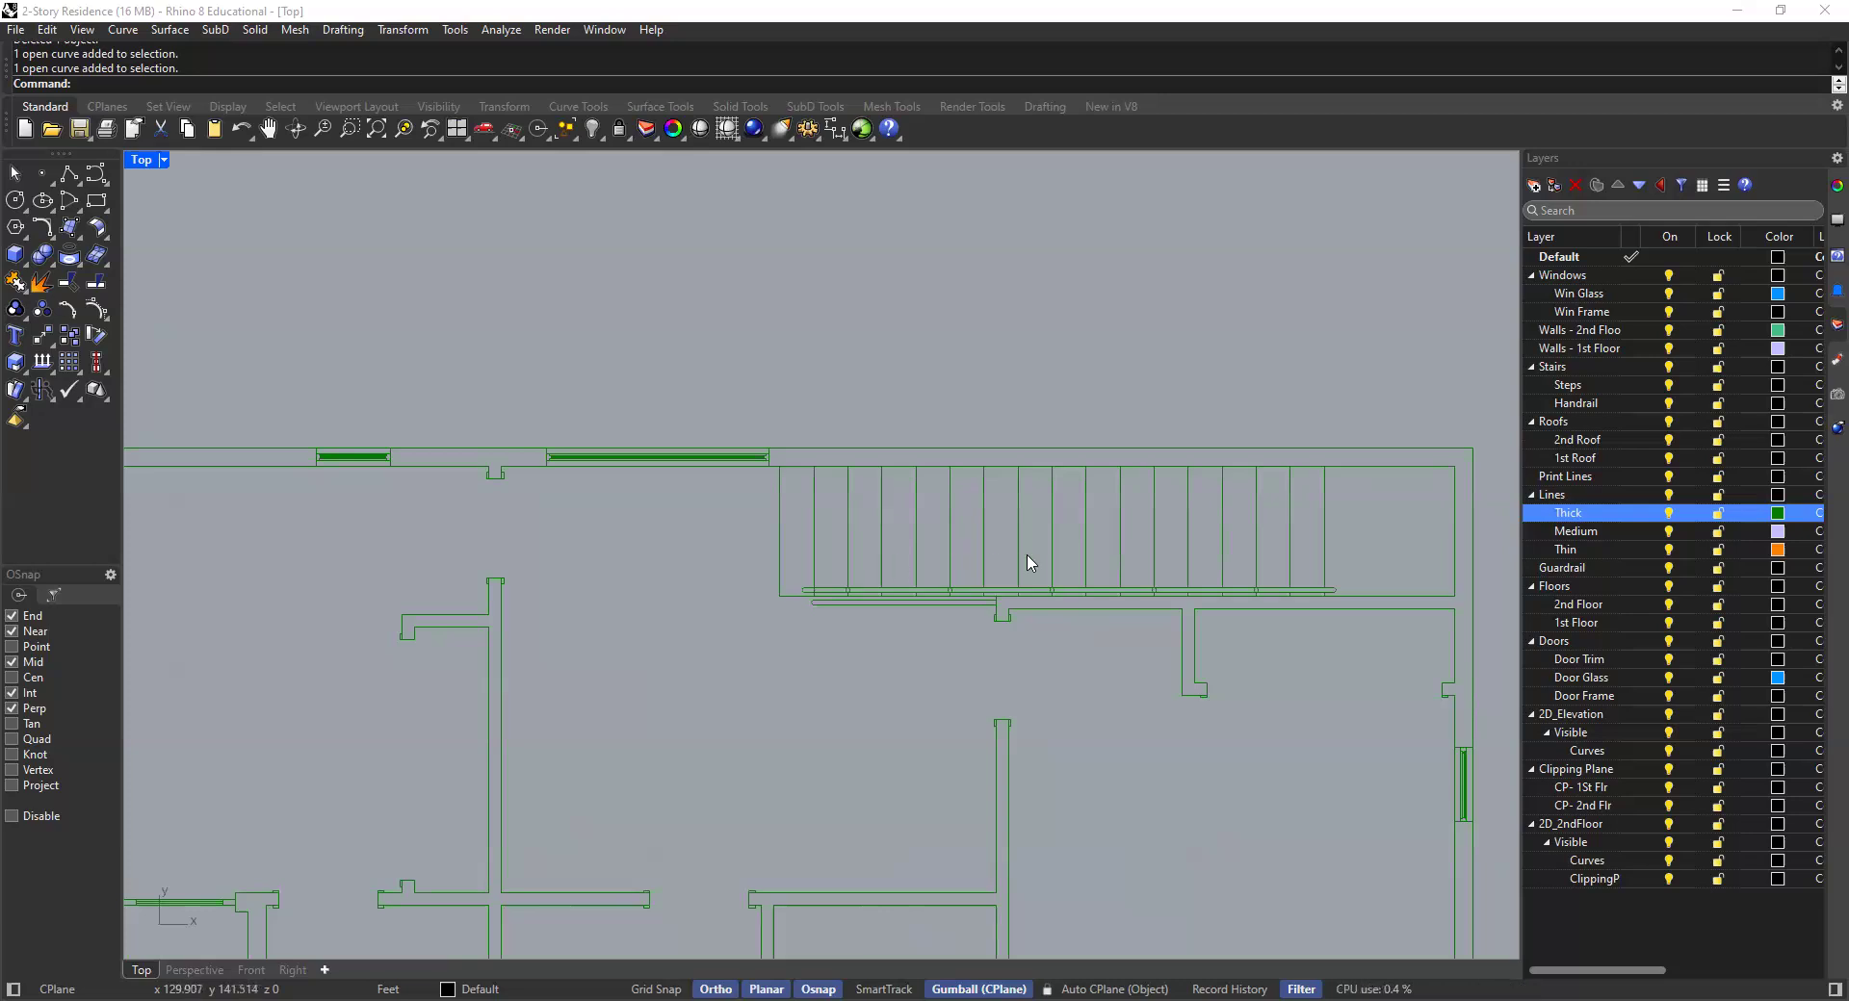
right_drag(1358, 510, 1221, 503)
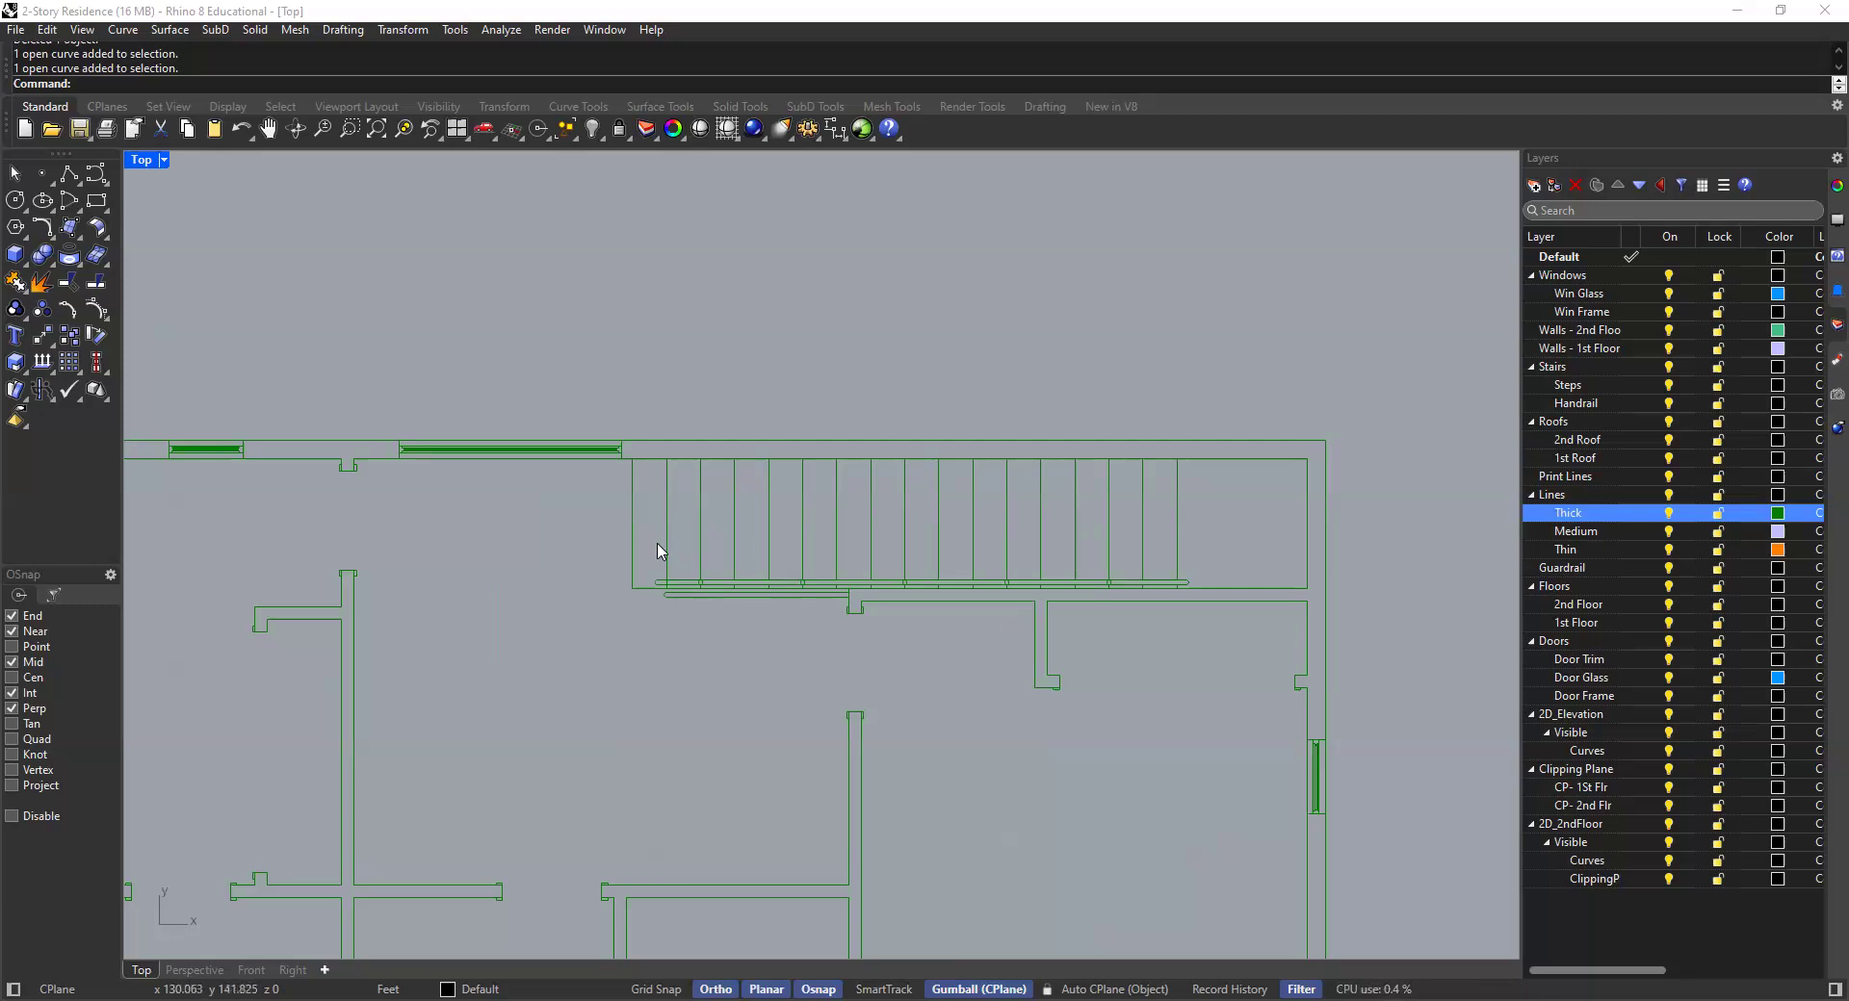
Add a new sublayer named Poche to the Lines layer and place it below Thin
scroll(658, 549, down, 6)
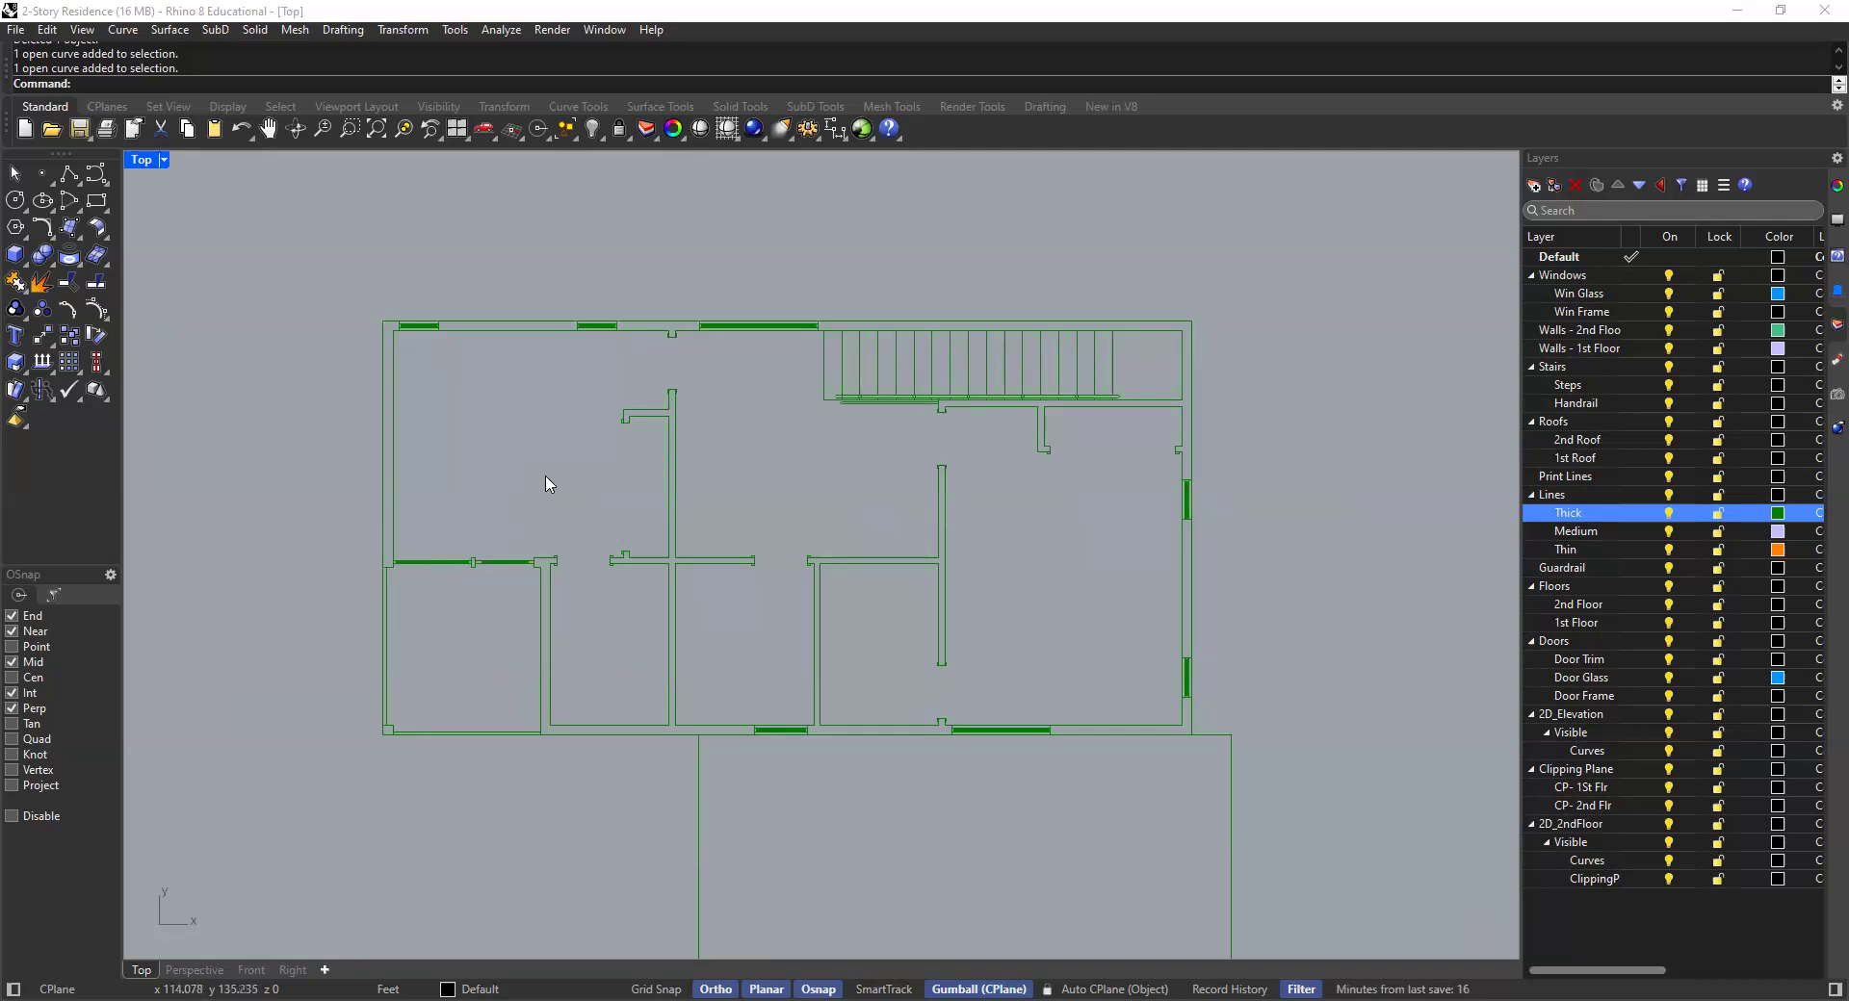
scroll(568, 462, down, 3)
scroll(718, 459, up, 2)
right_drag(790, 477, 790, 479)
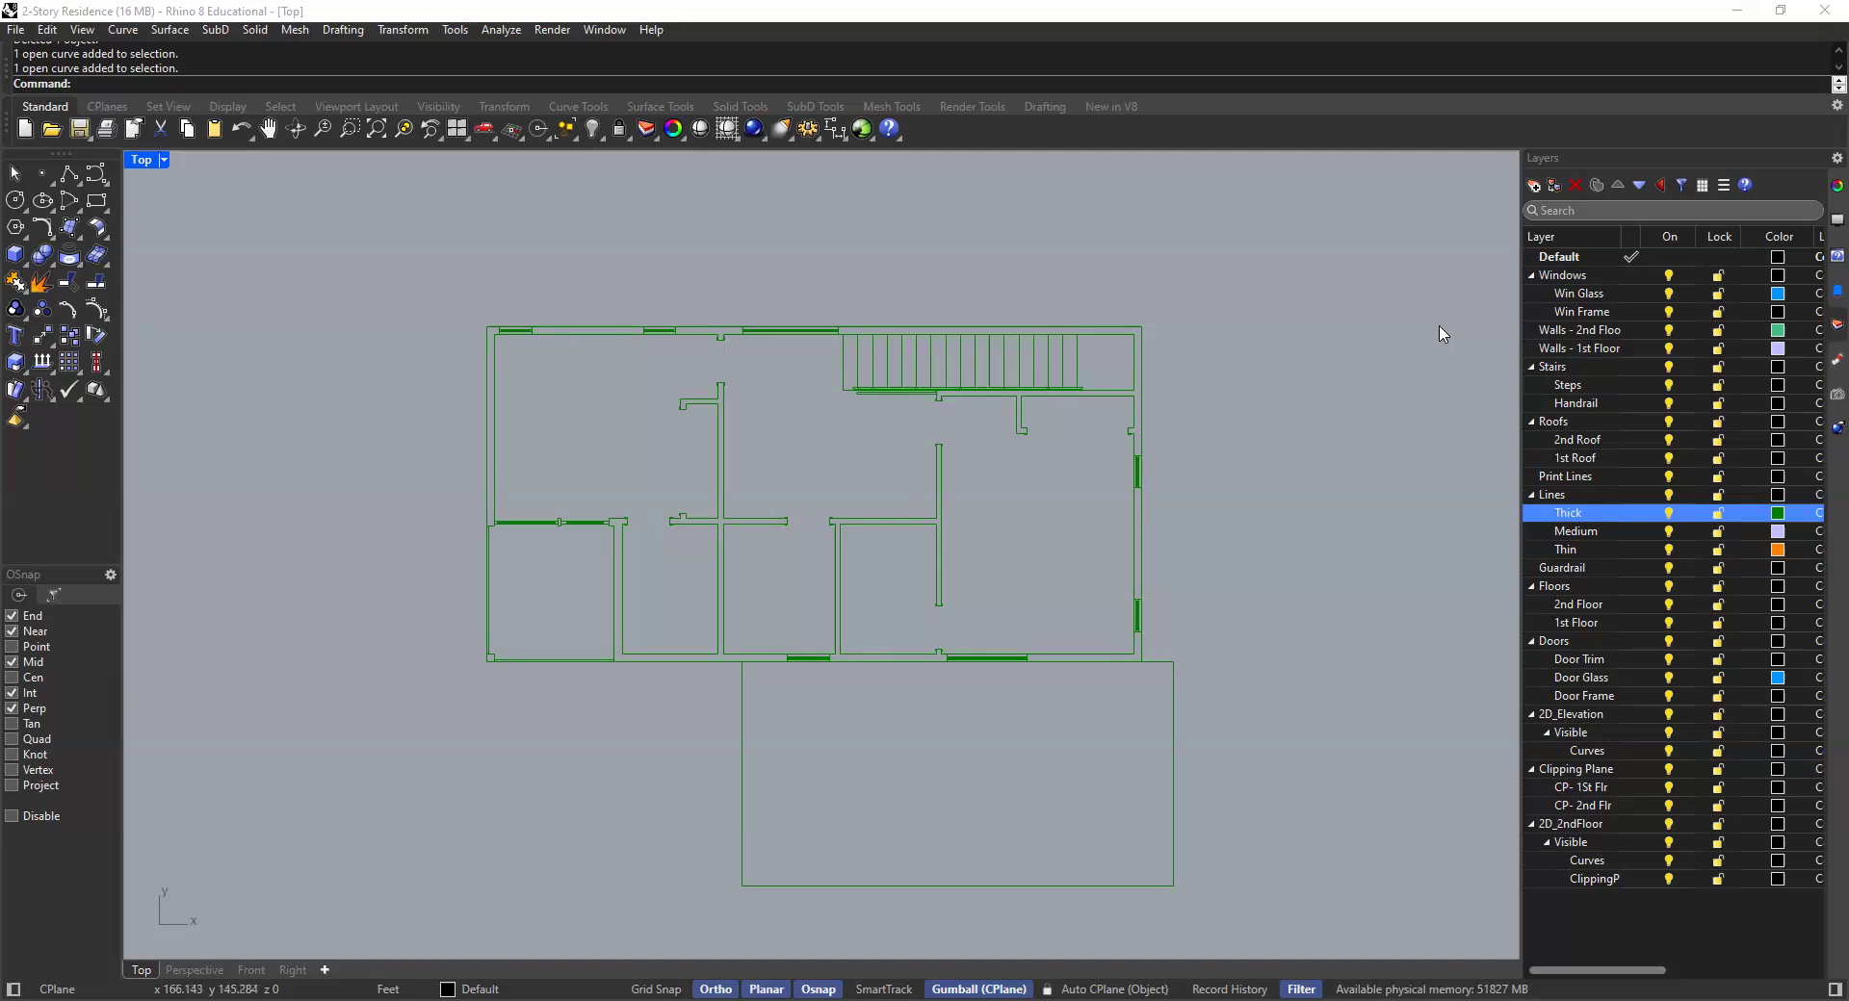
click(1535, 187)
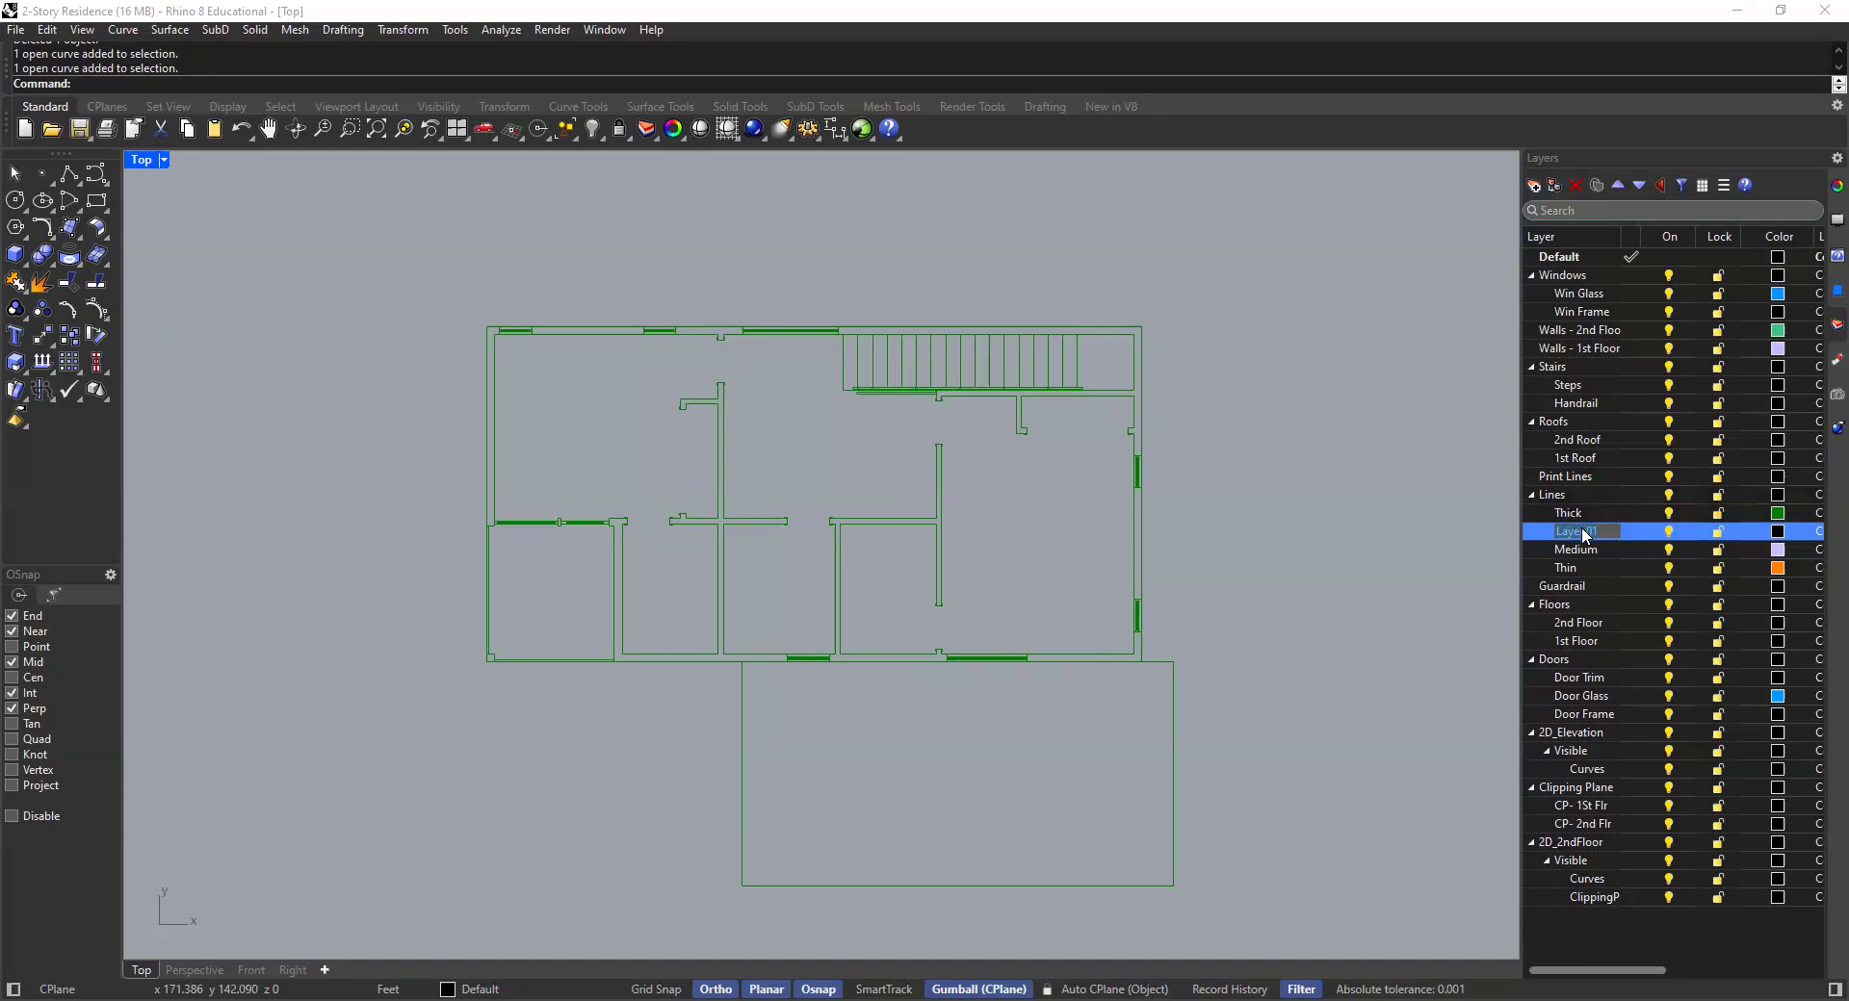
text(PO)
key(Return)
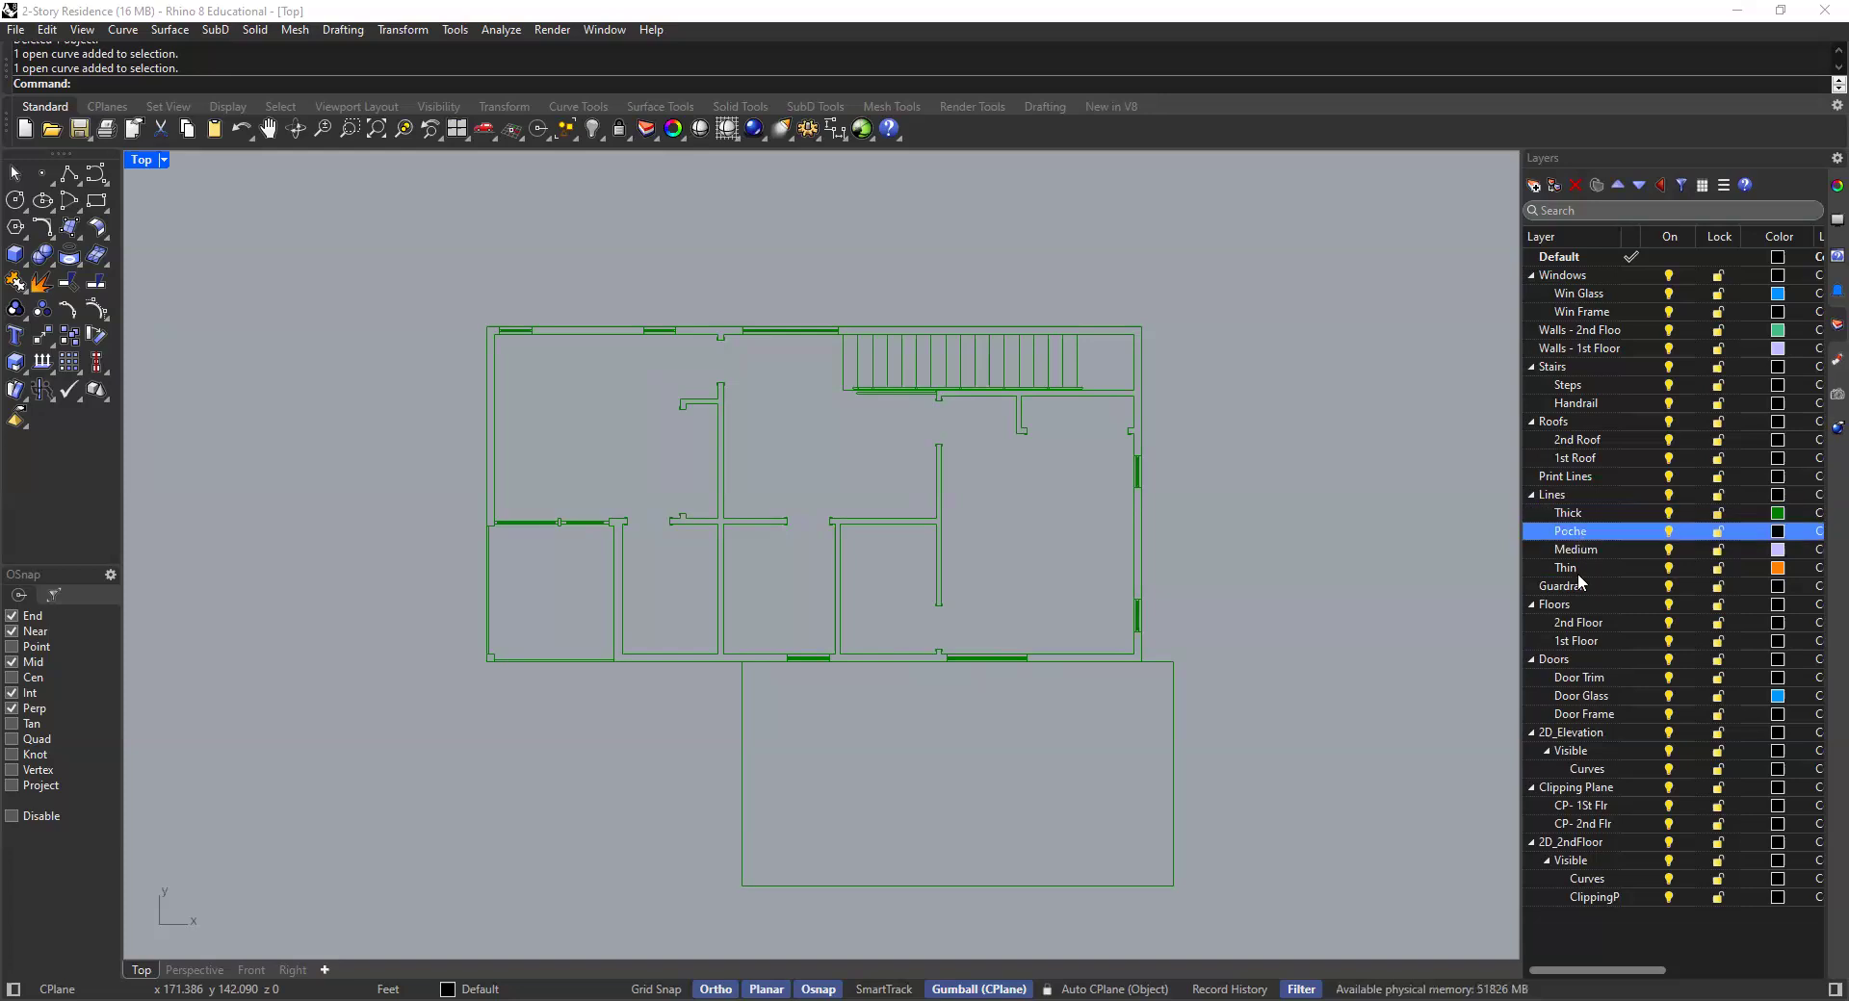
drag(1579, 582, 1577, 578)
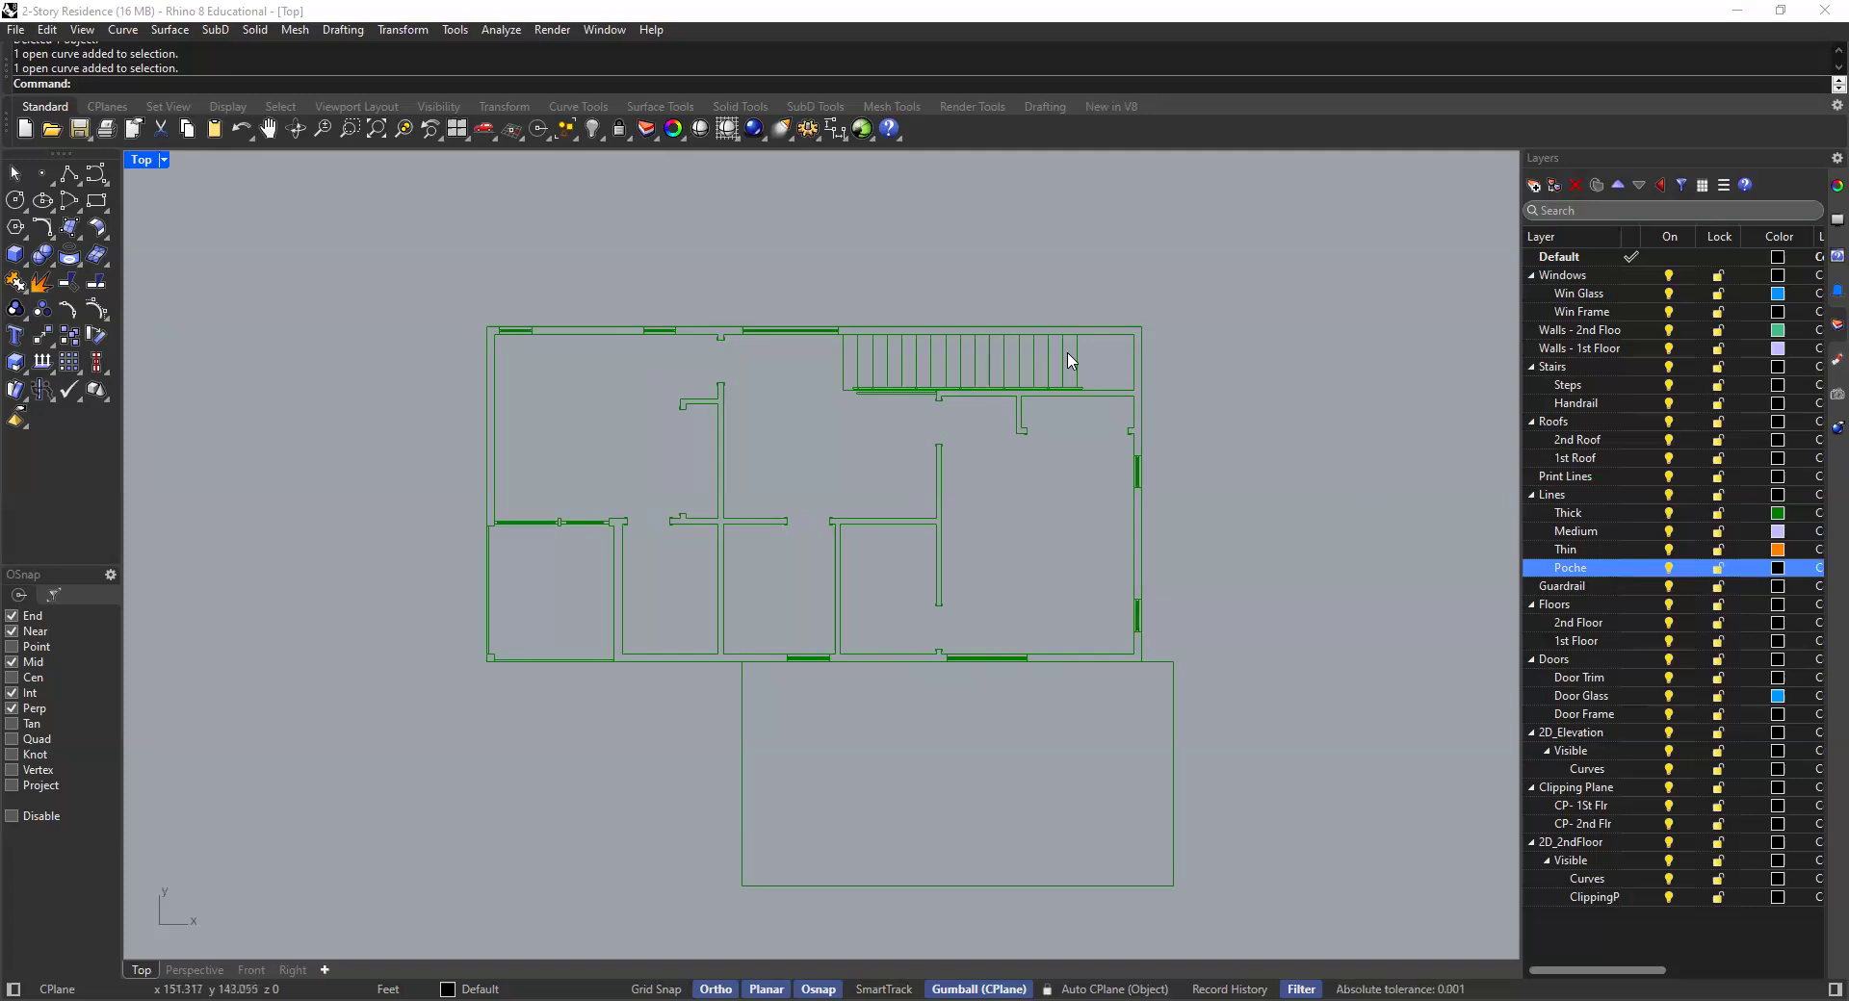
Start a Hatch with Boundary set to Yes, using all curves of the second-floor plan as boundaries
scroll(846, 371, down, 3)
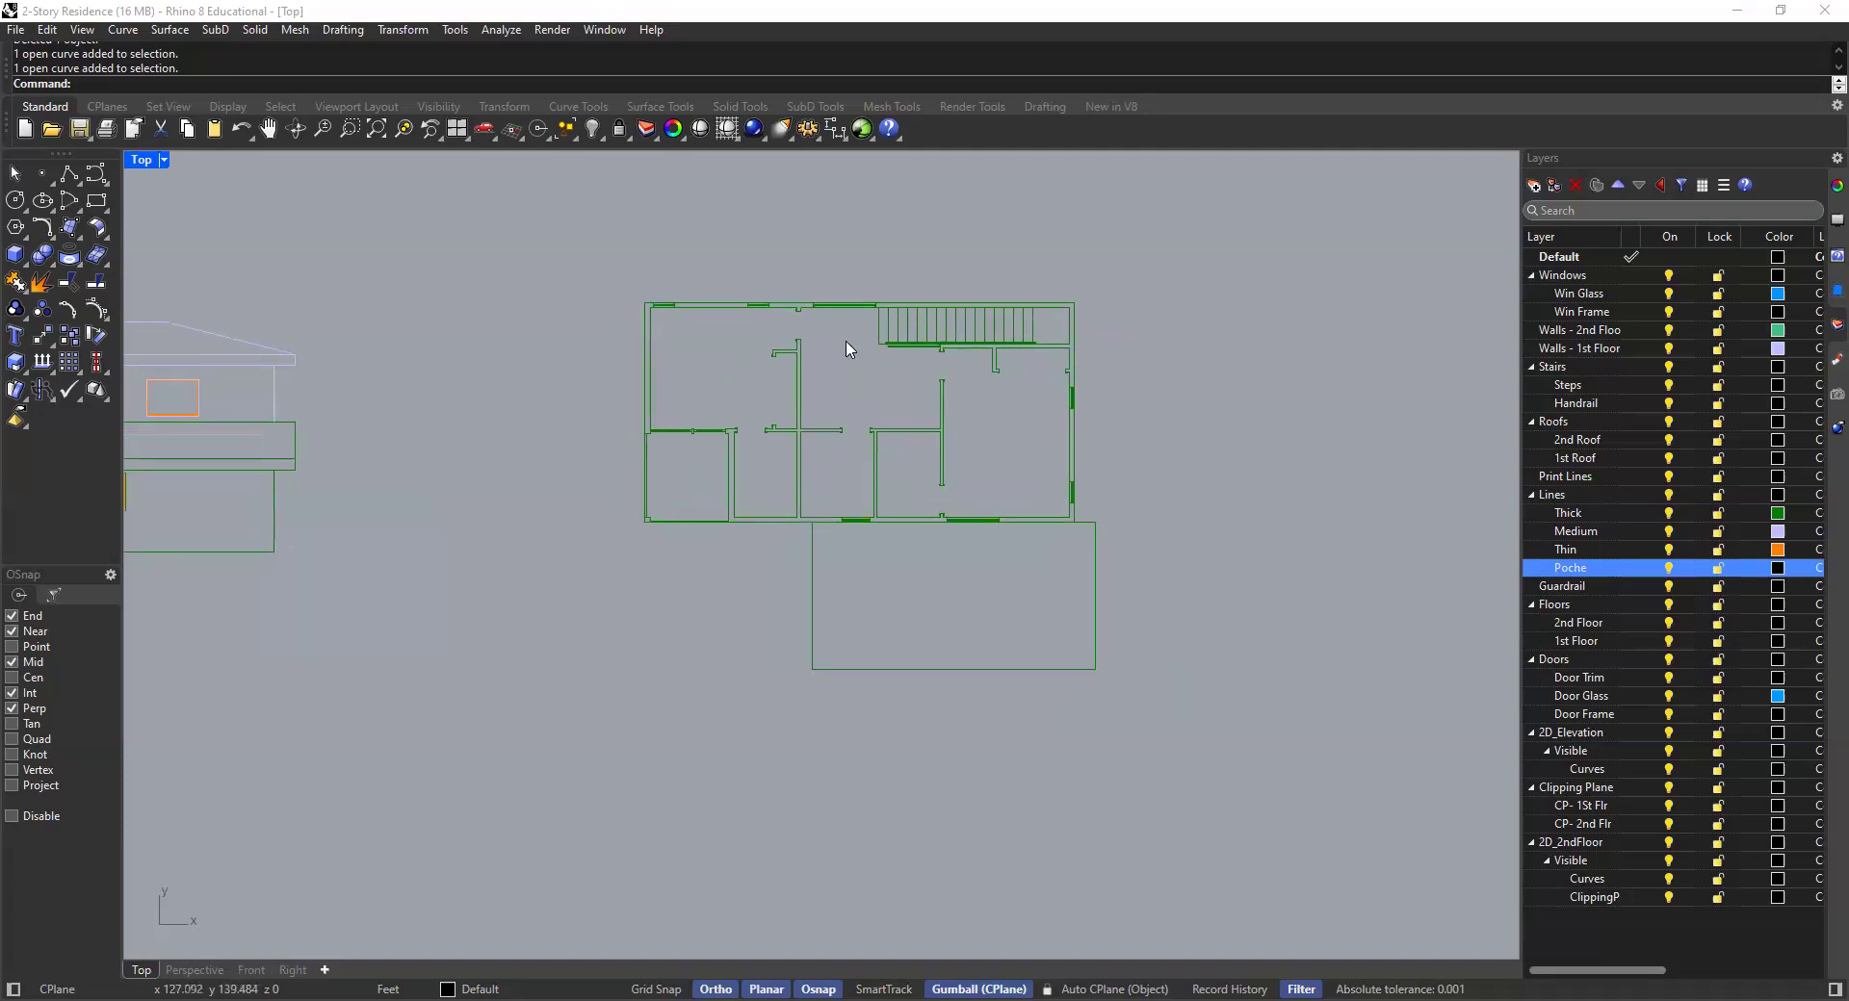
text(Hatch)
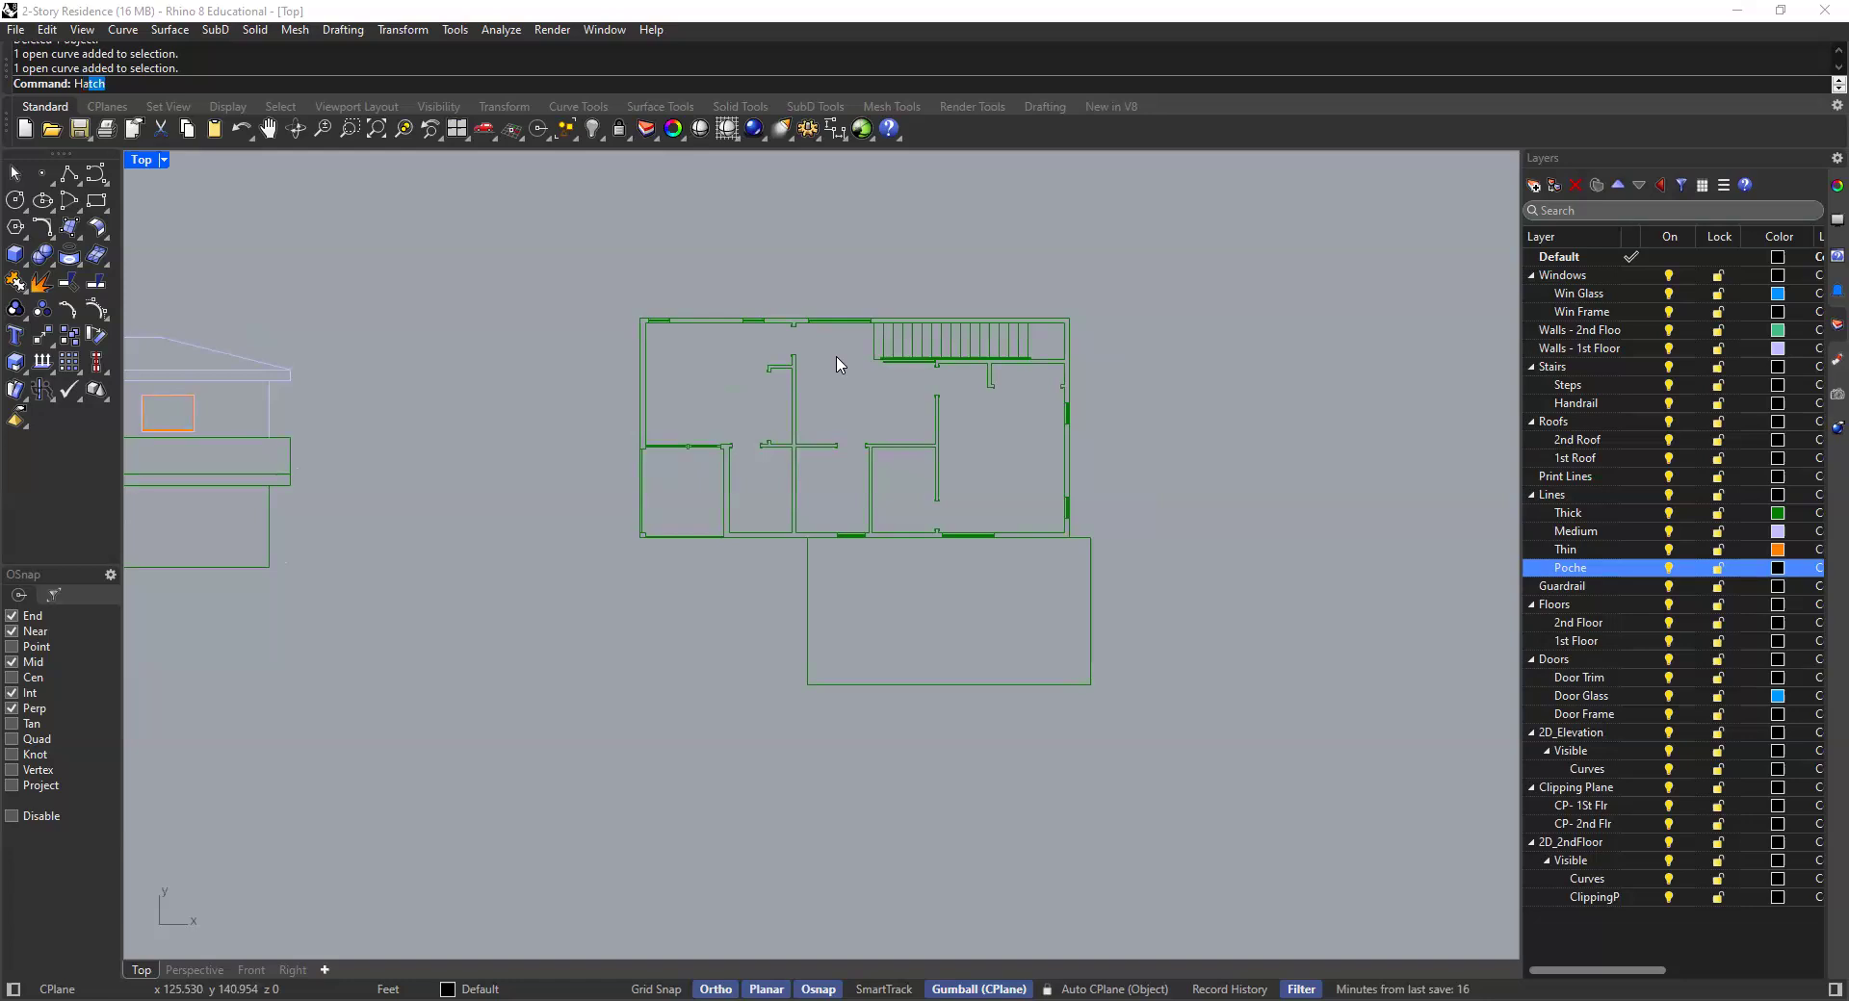
key(Return)
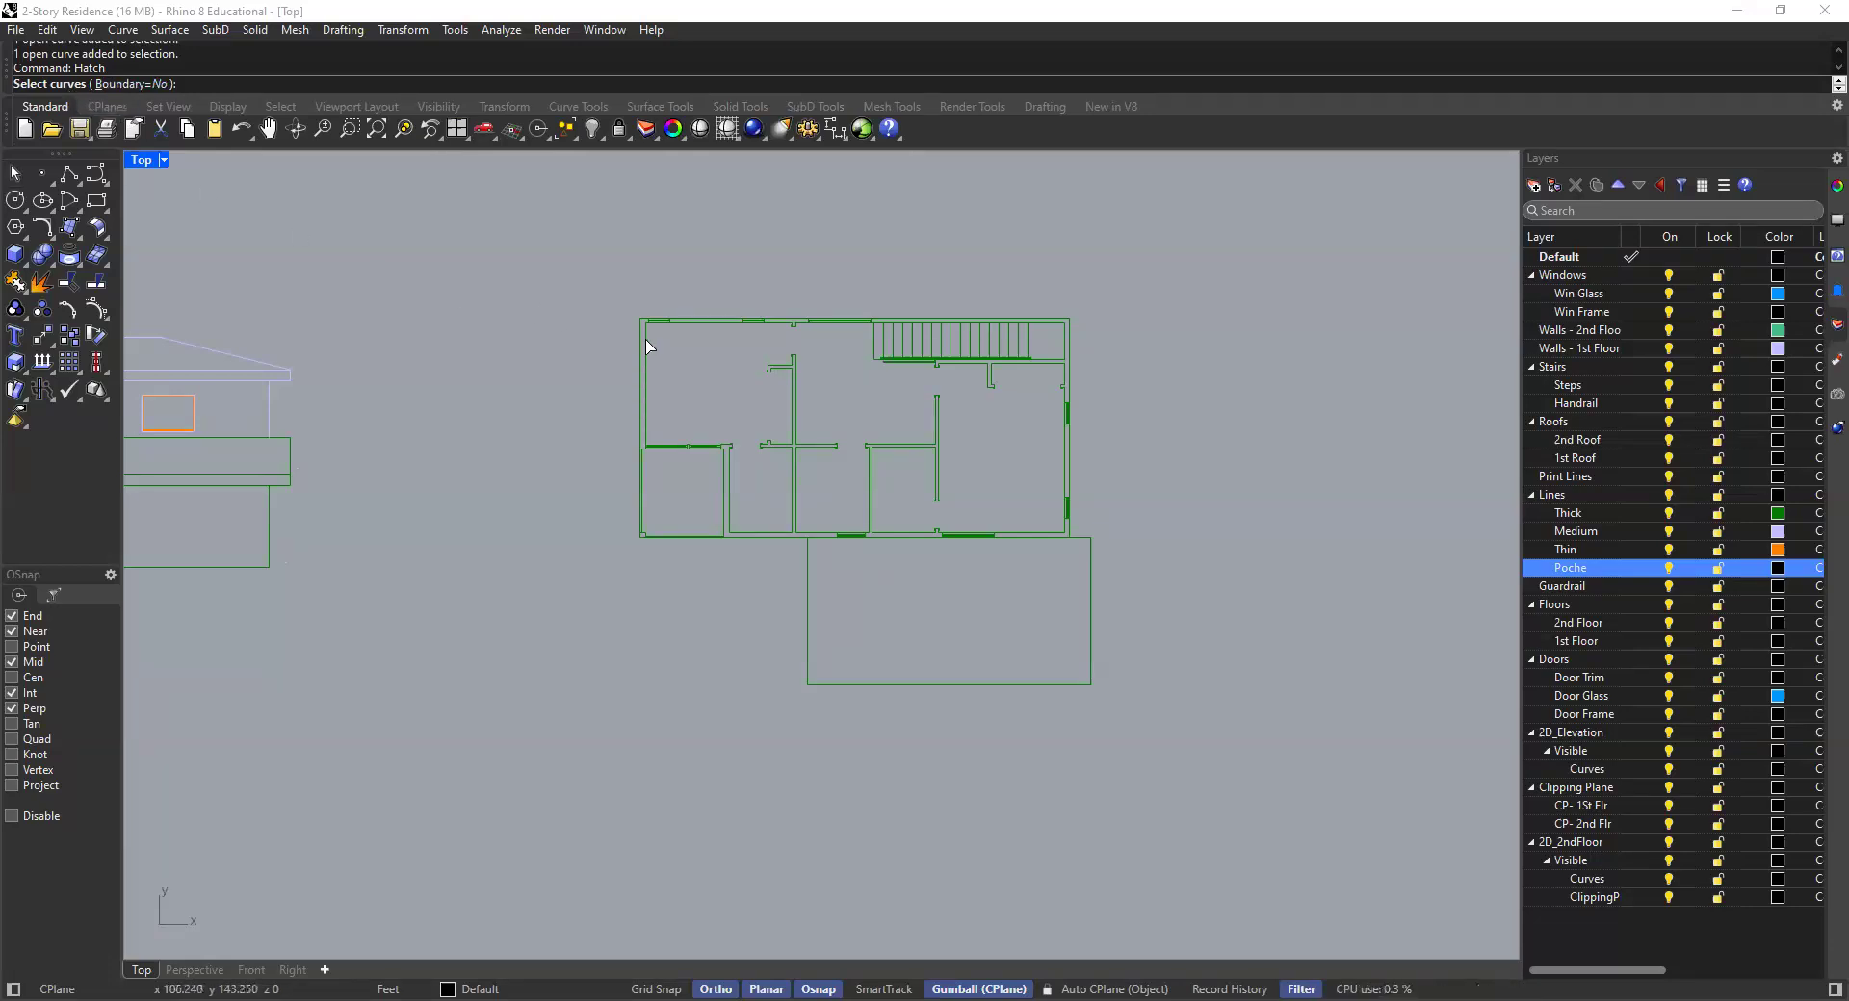
scroll(649, 346, up, 5)
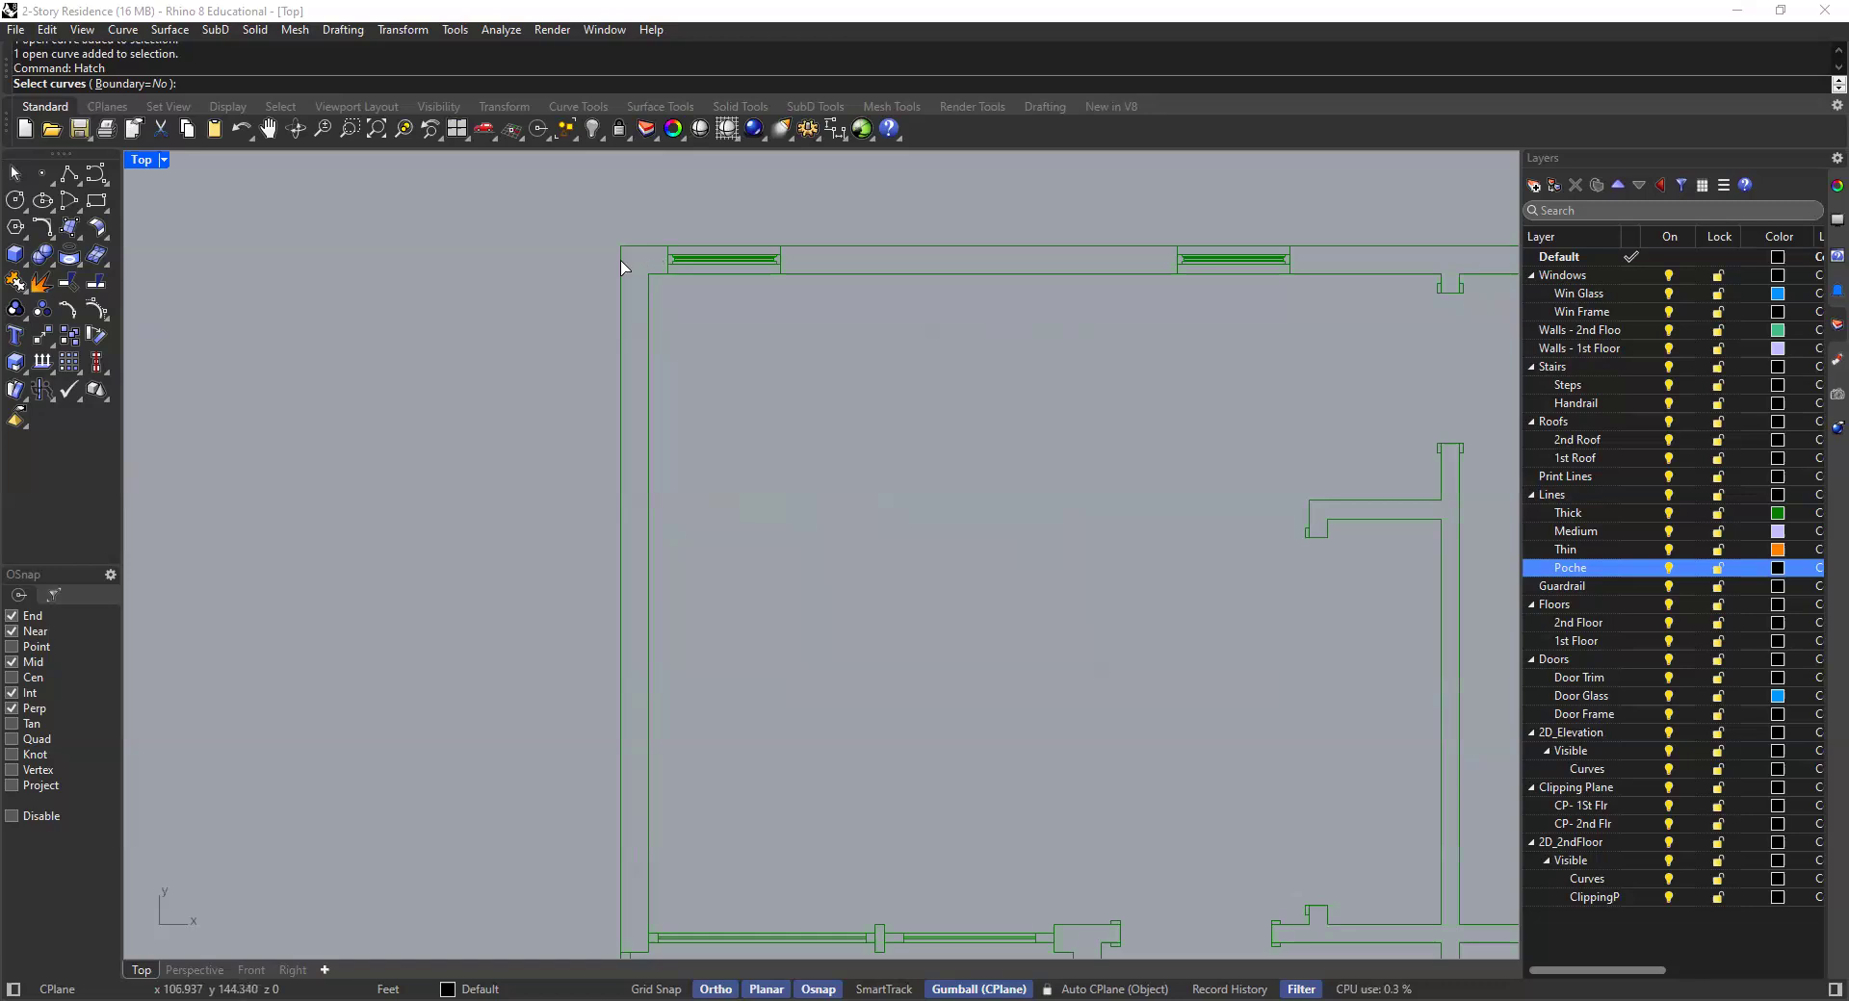
scroll(645, 288, down, 4)
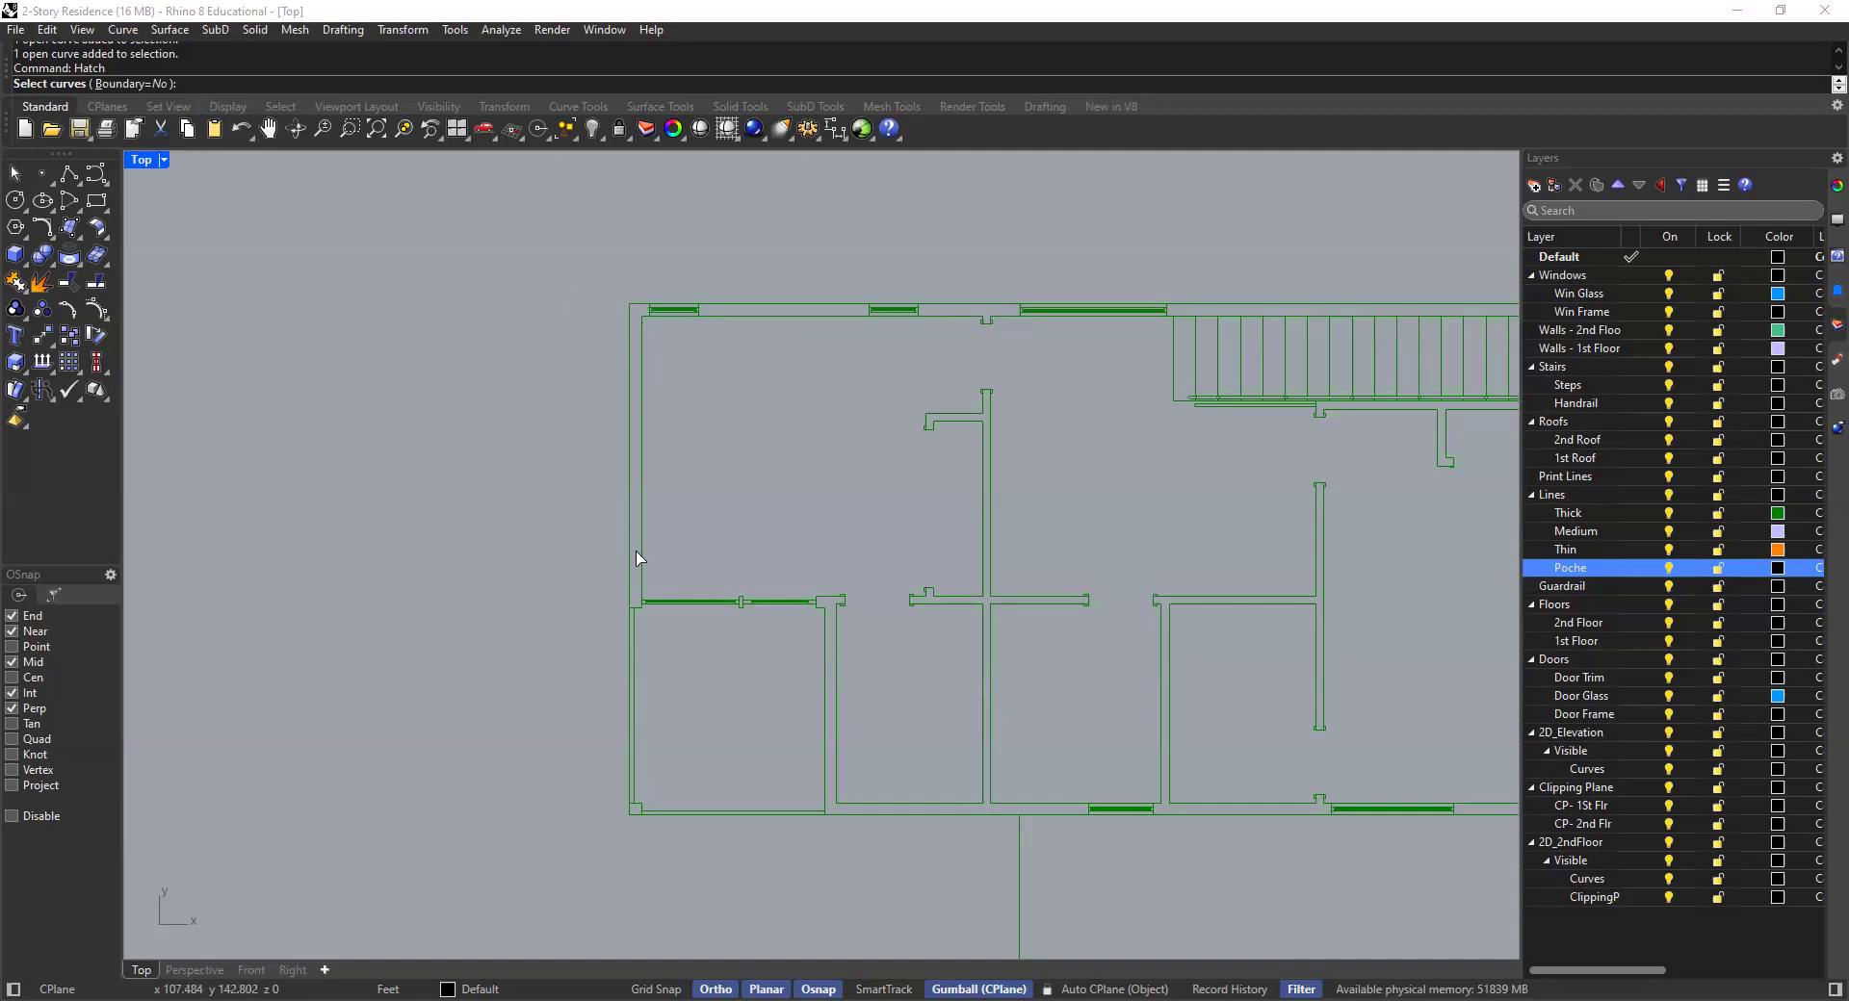
click(135, 84)
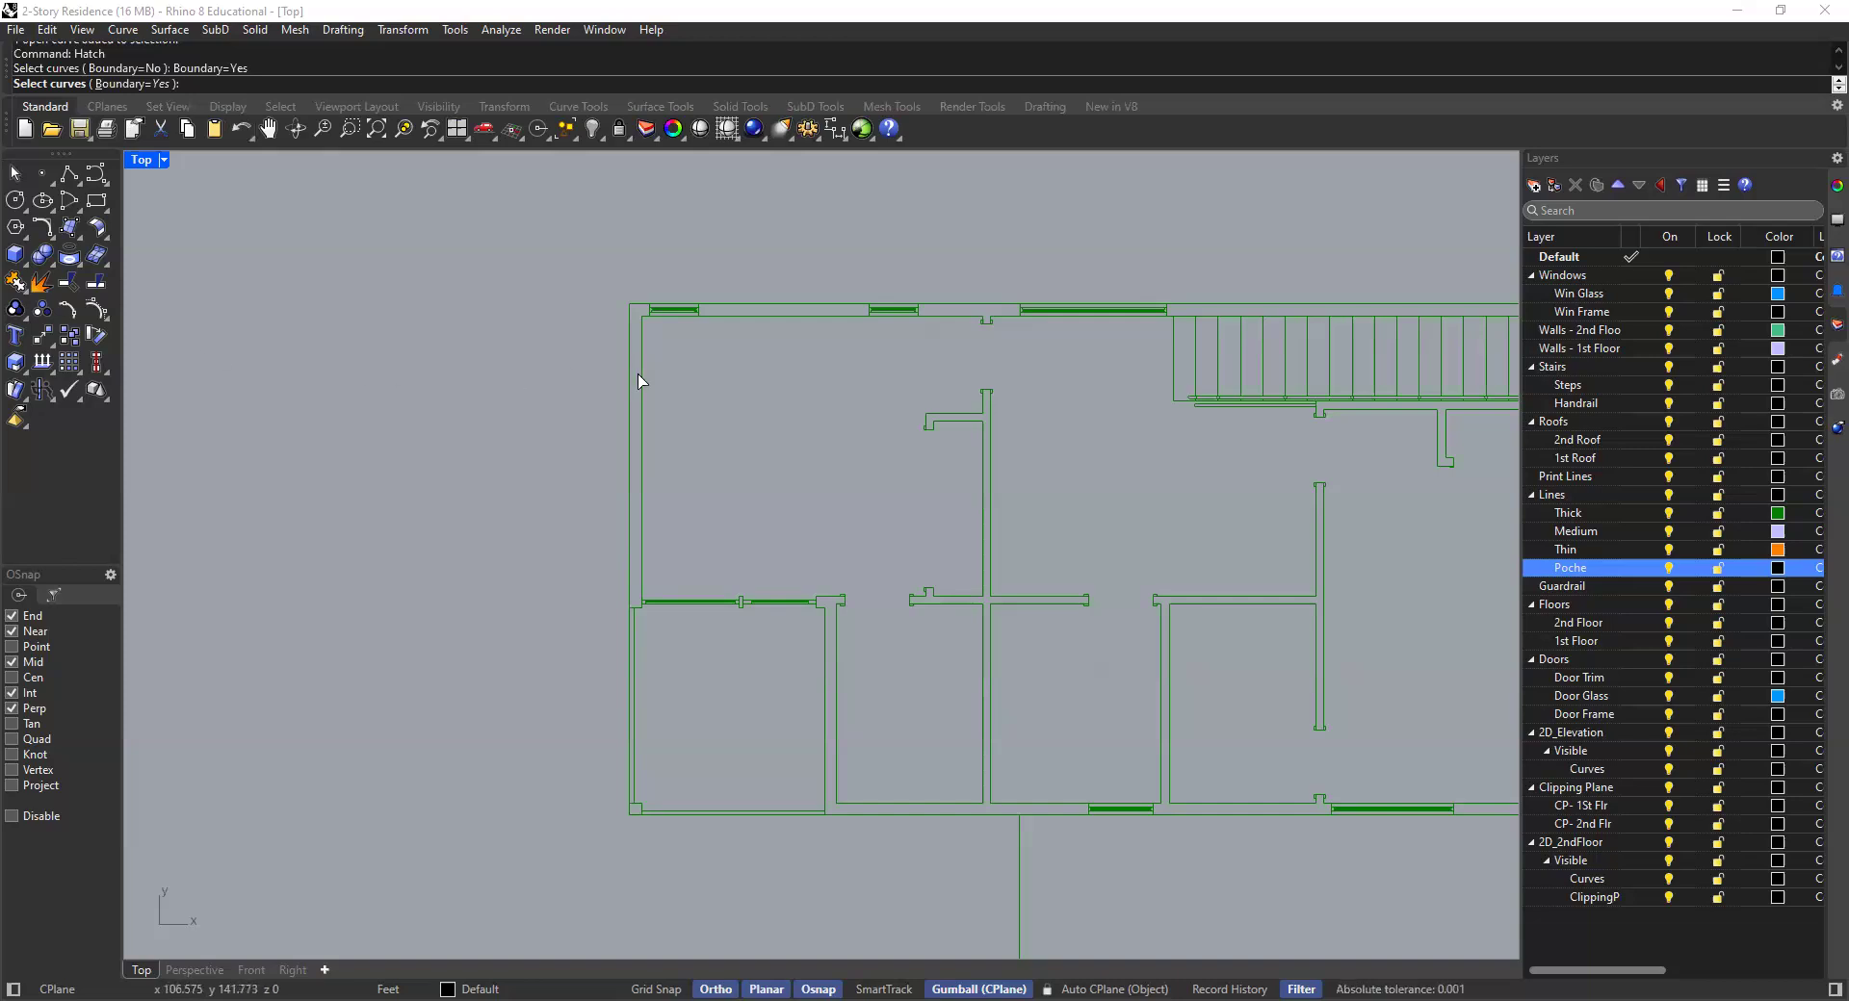
scroll(568, 387, down, 5)
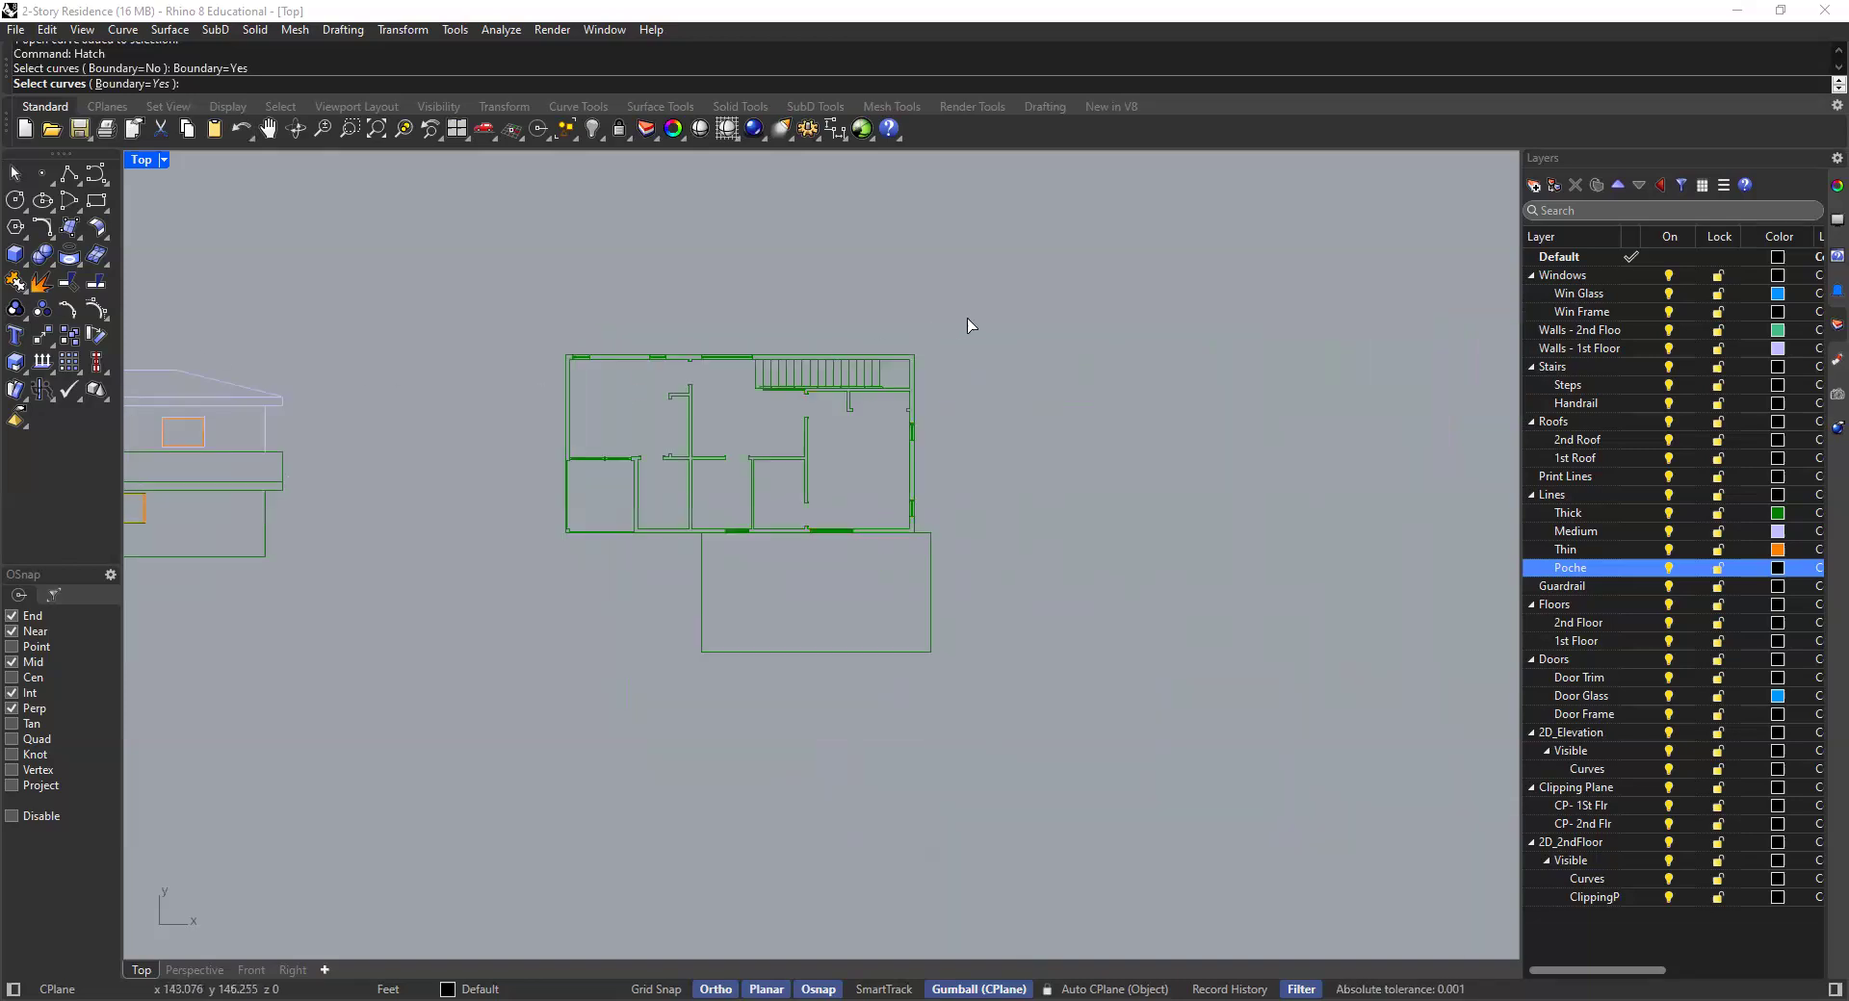
drag(1023, 310, 499, 745)
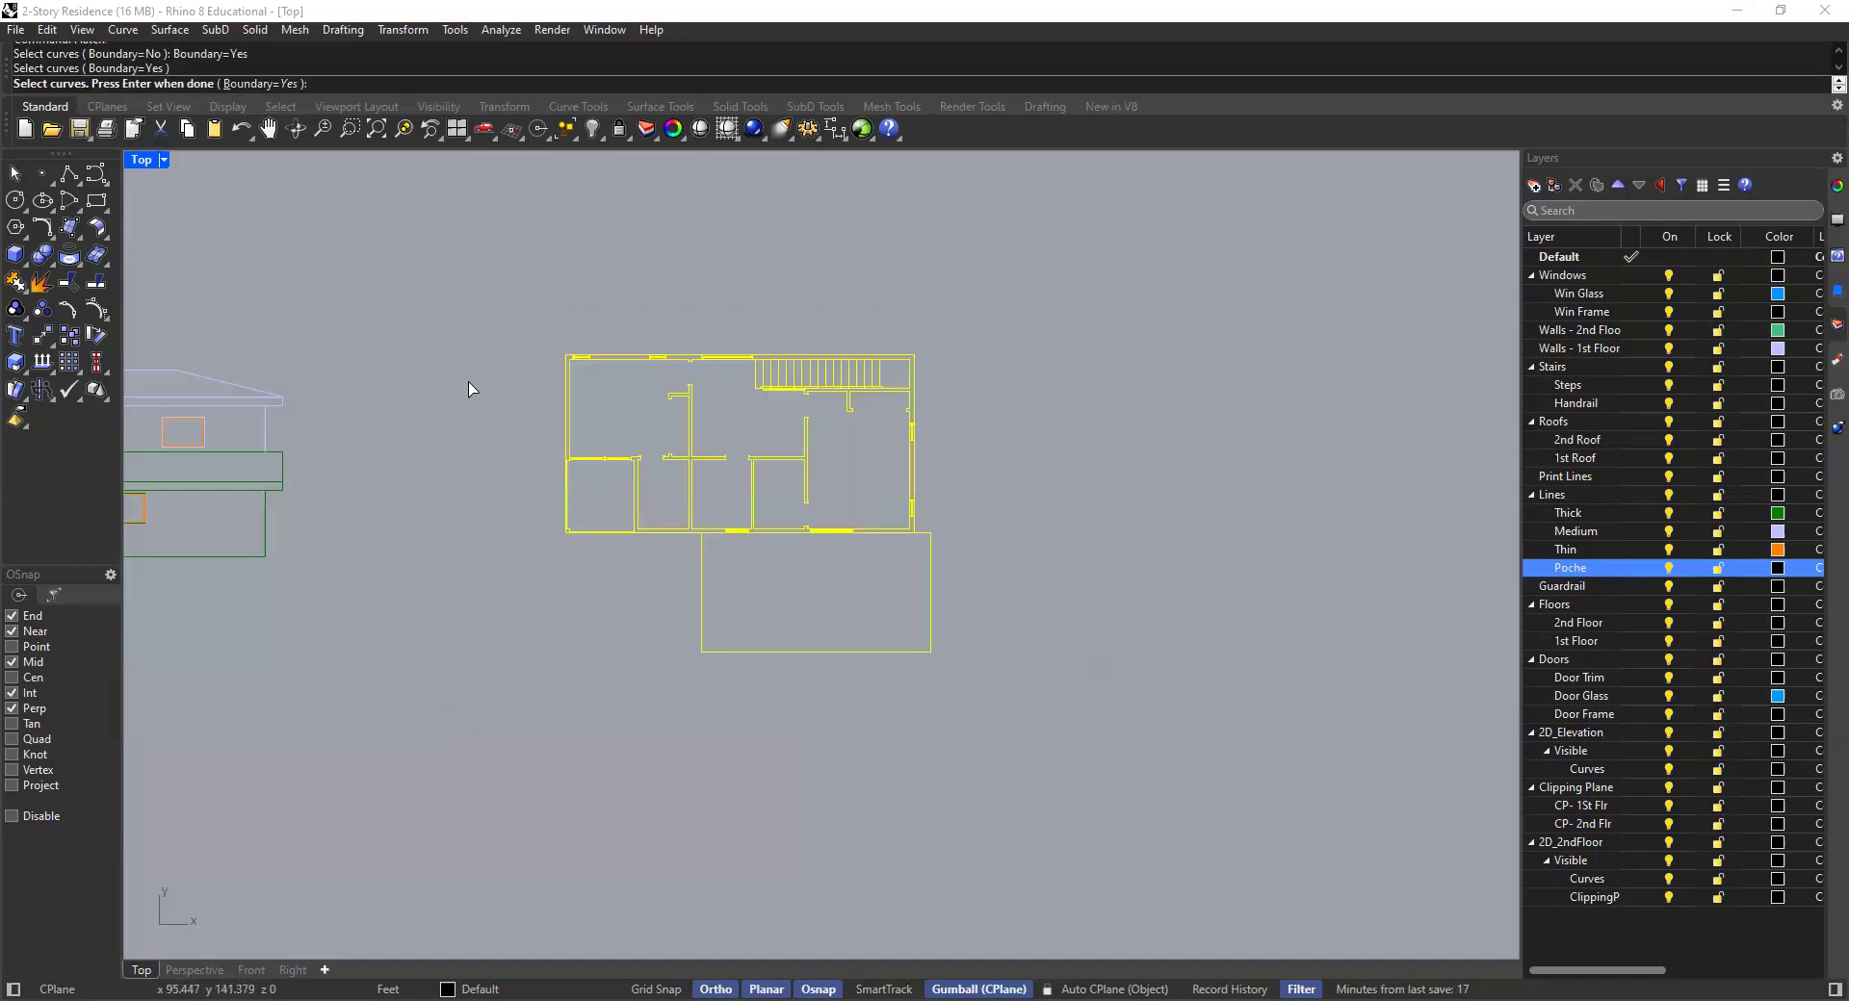
key(Return)
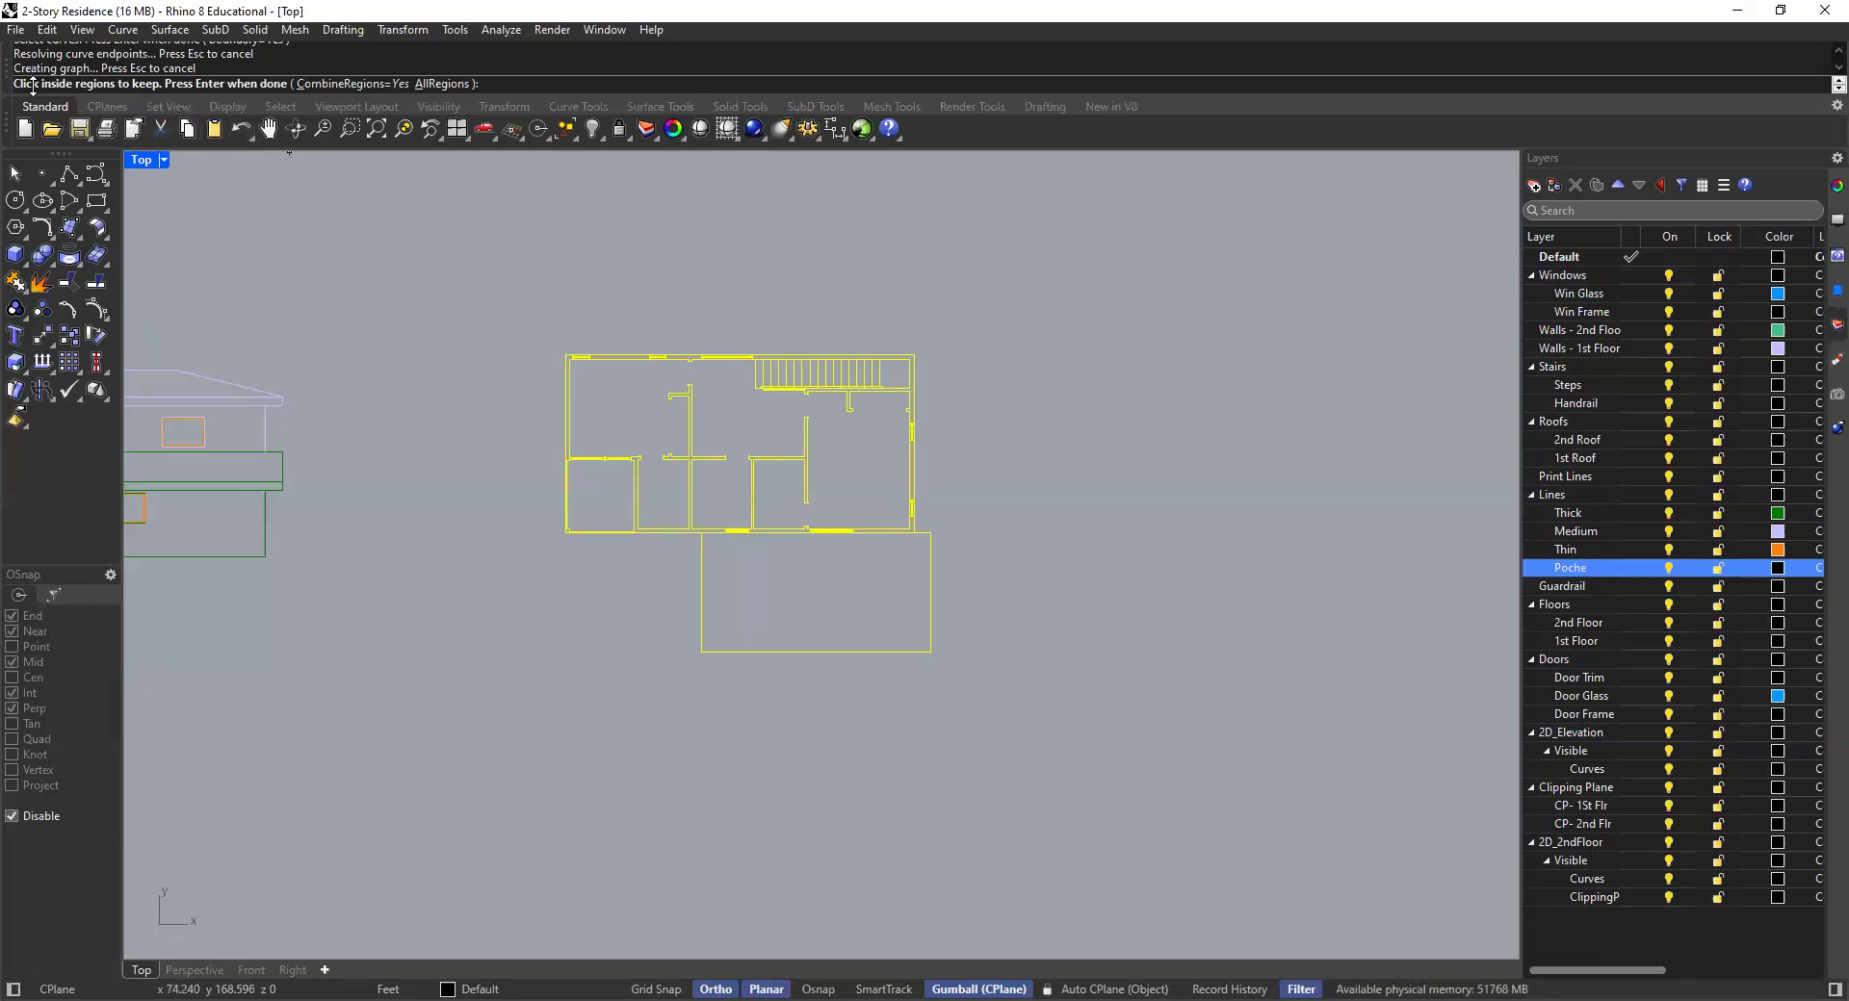
Pick the hatch regions along the upper exterior wall, including the upper-left corner and the walls around the staircase
scroll(586, 347, up, 6)
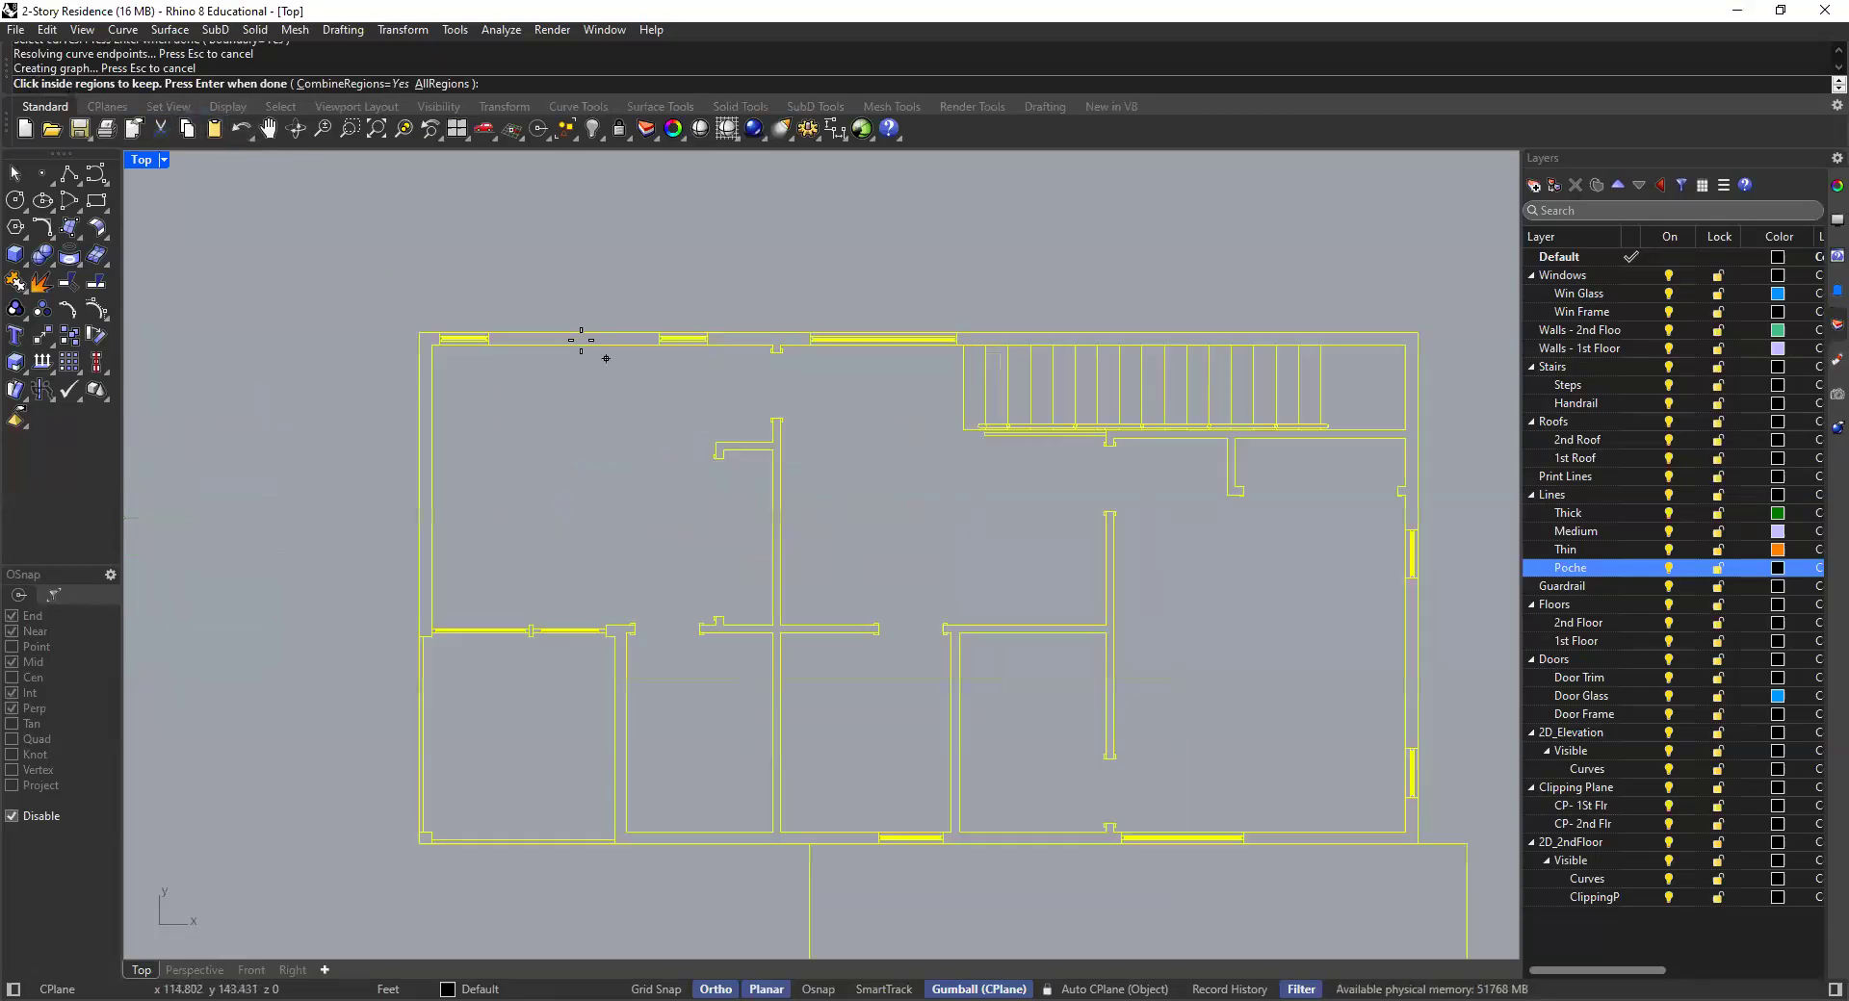
click(568, 338)
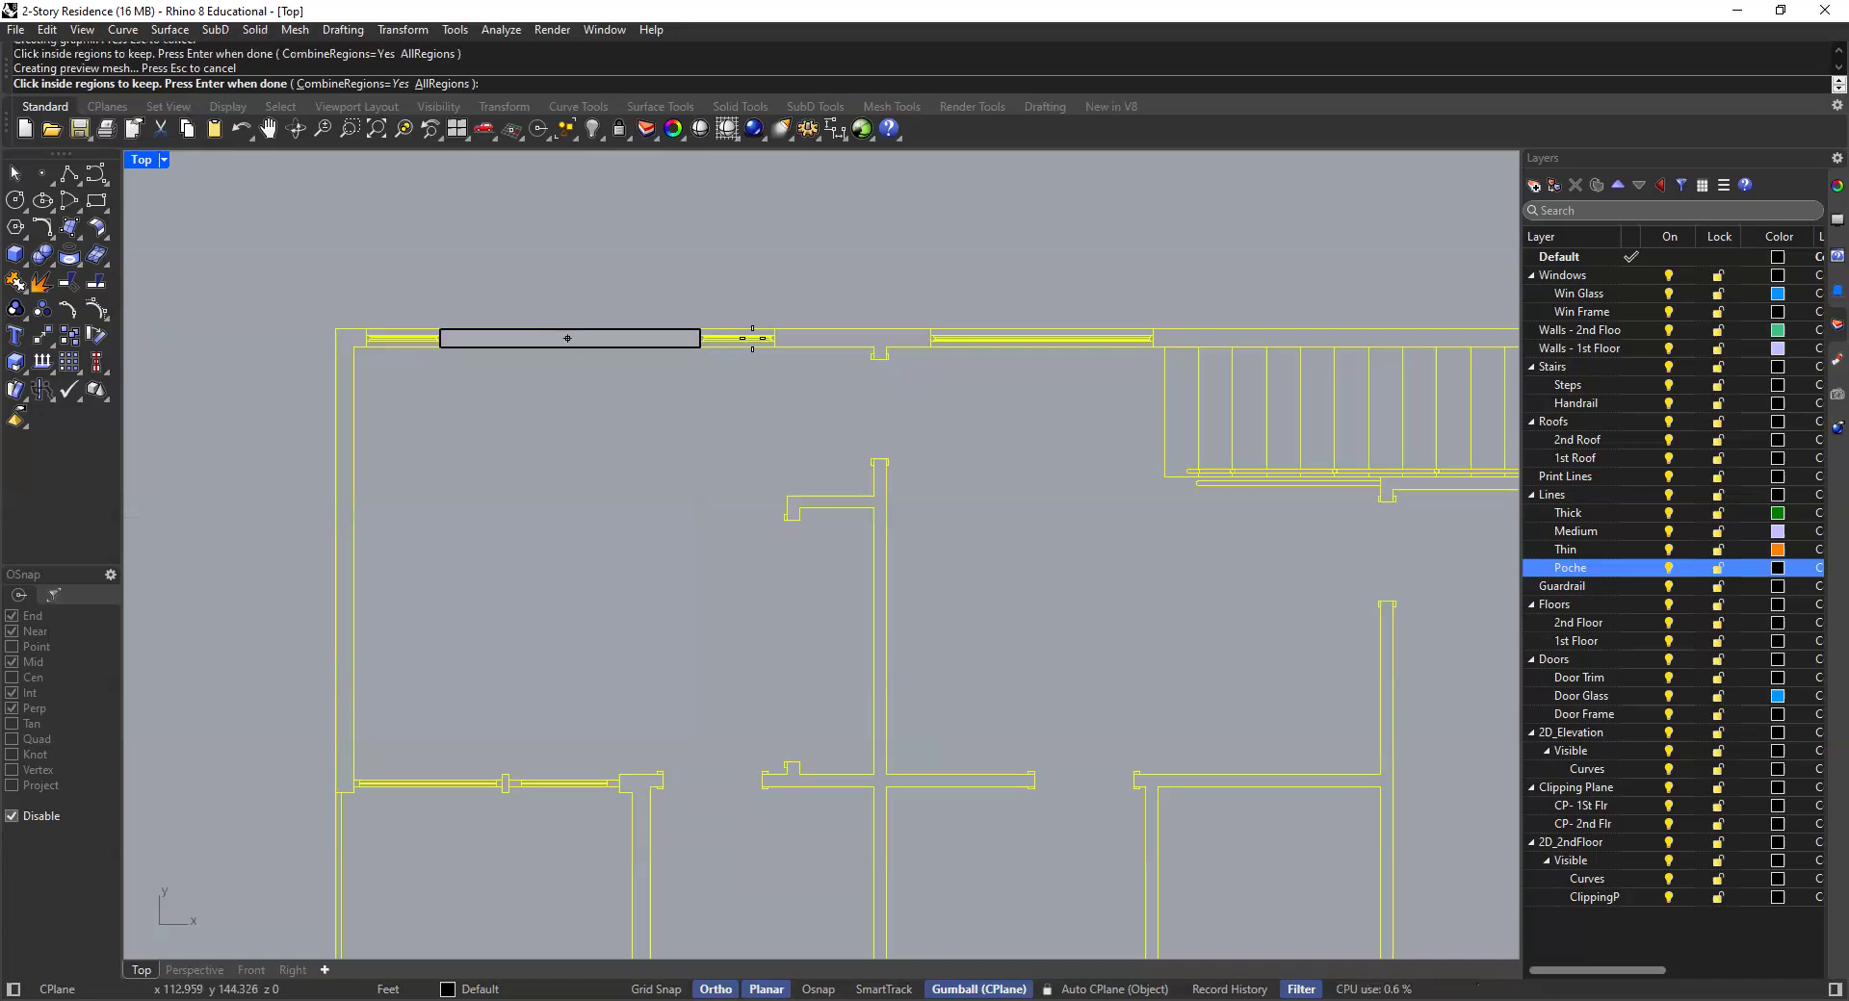
click(805, 340)
click(352, 337)
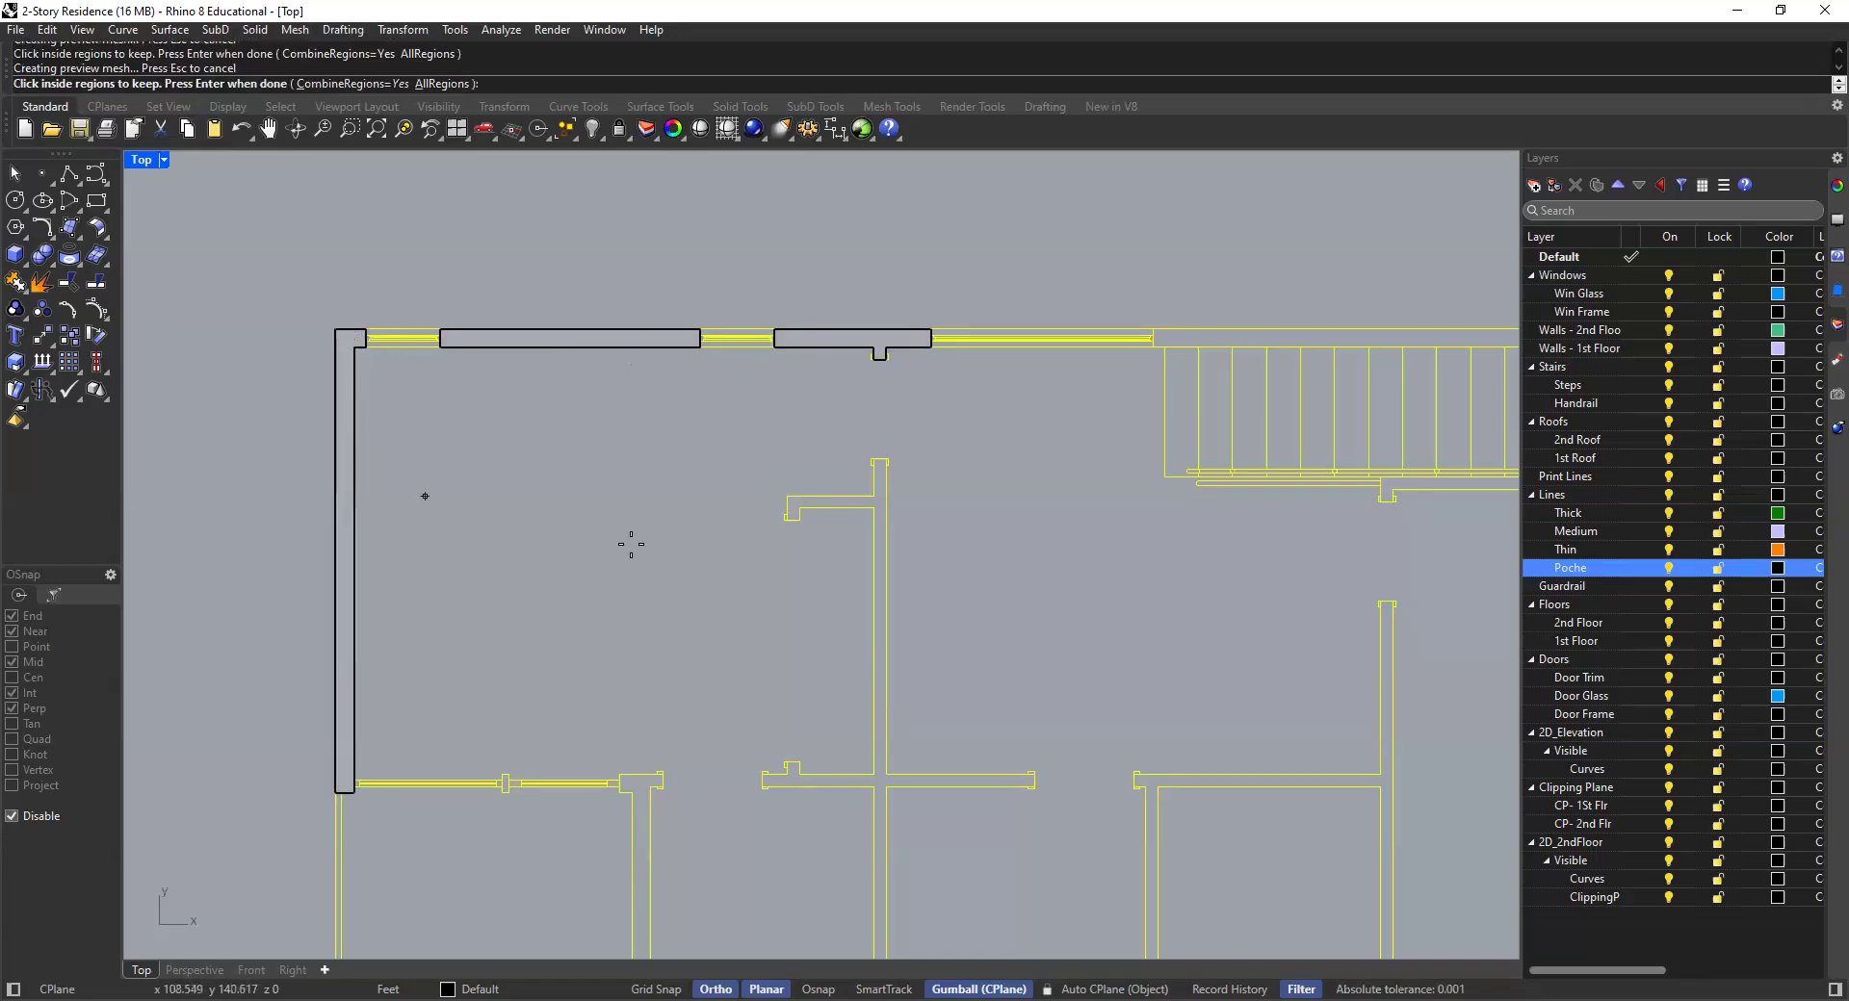
right_drag(1123, 441, 673, 456)
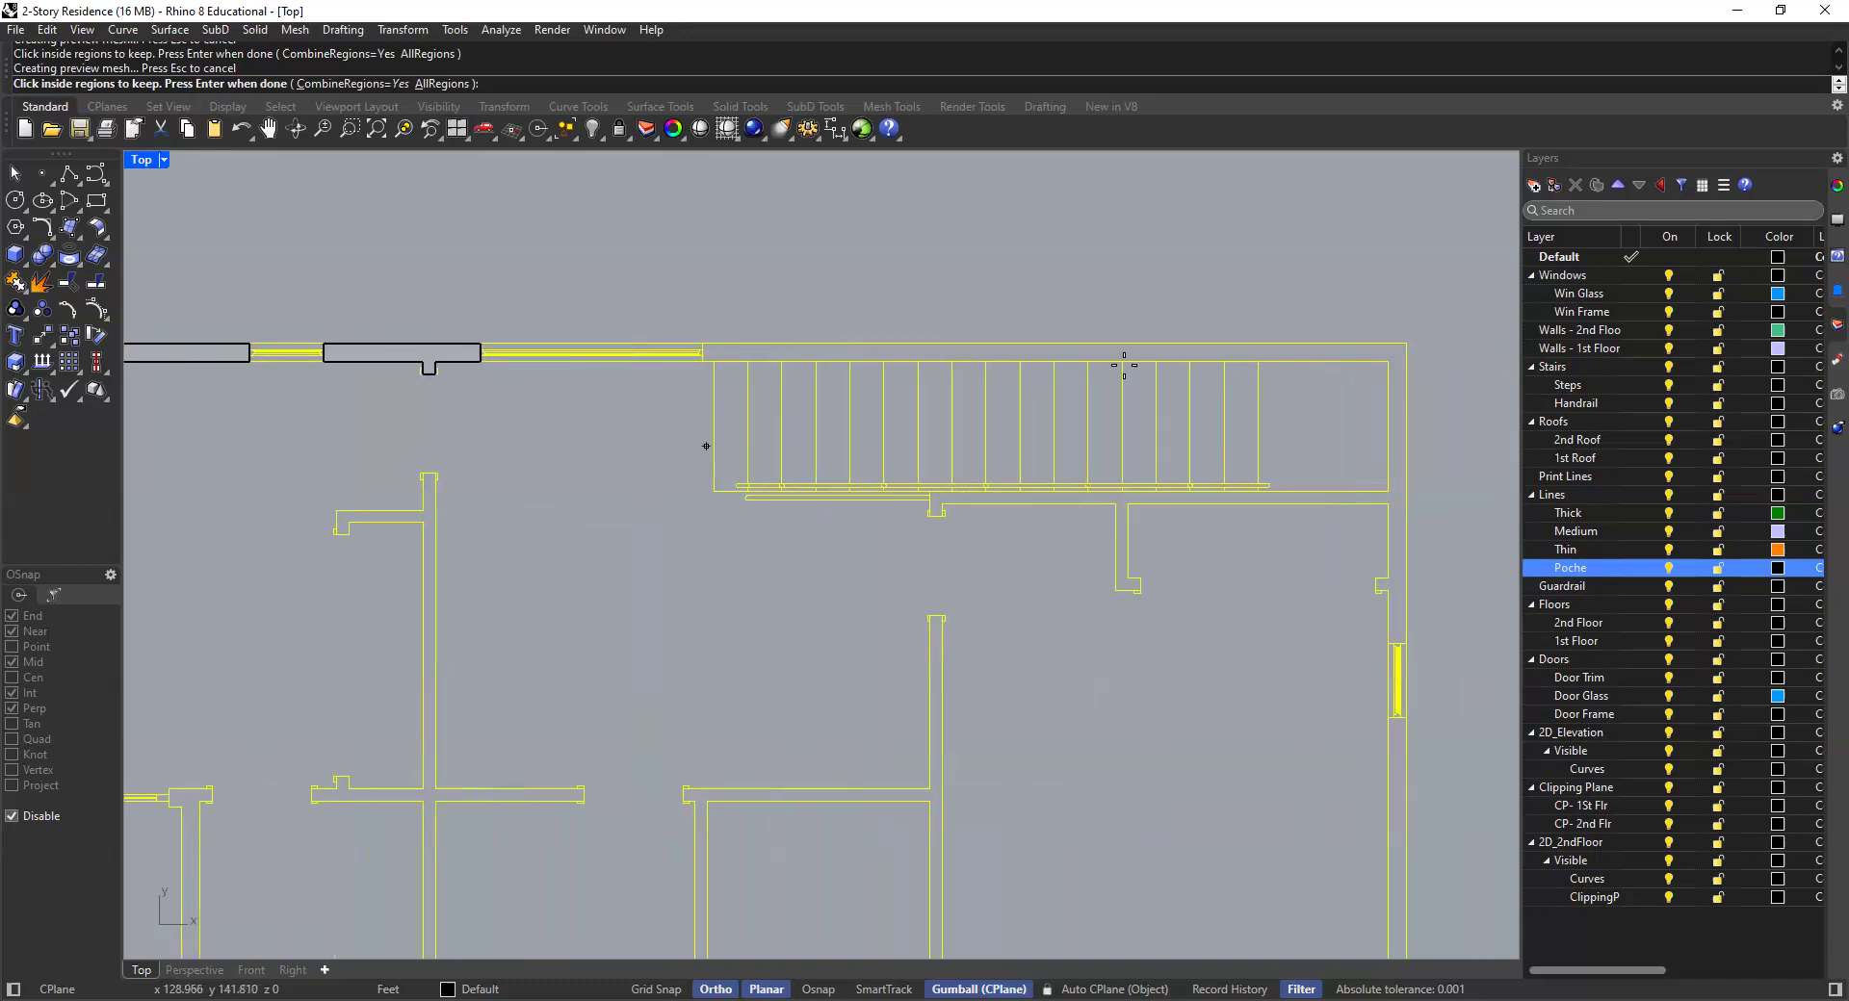
click(1139, 352)
Add the right exterior wall, lower-right corner and lower middle wall between the windows to the hatch regions
scroll(1019, 579, down, 2)
right_drag(944, 449, 869, 231)
scroll(1294, 593, up, 2)
right_drag(1234, 529, 1183, 467)
click(1193, 511)
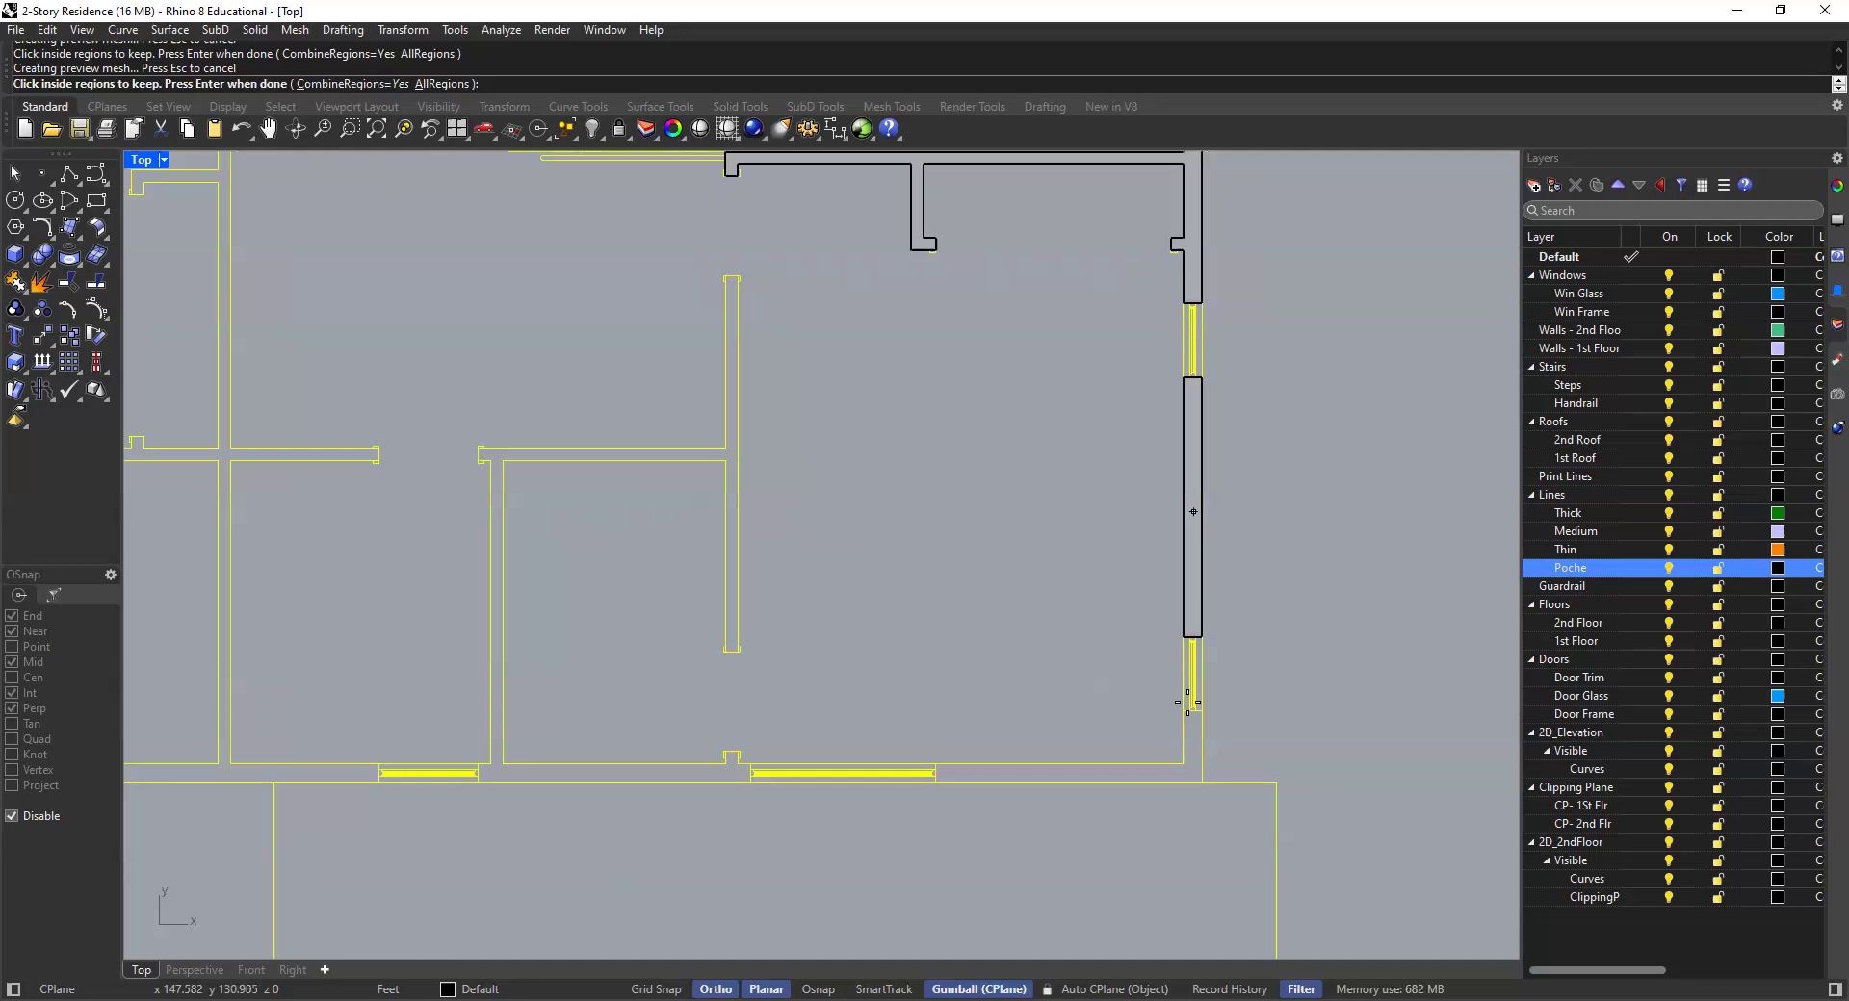
click(1192, 730)
right_drag(886, 679, 1018, 612)
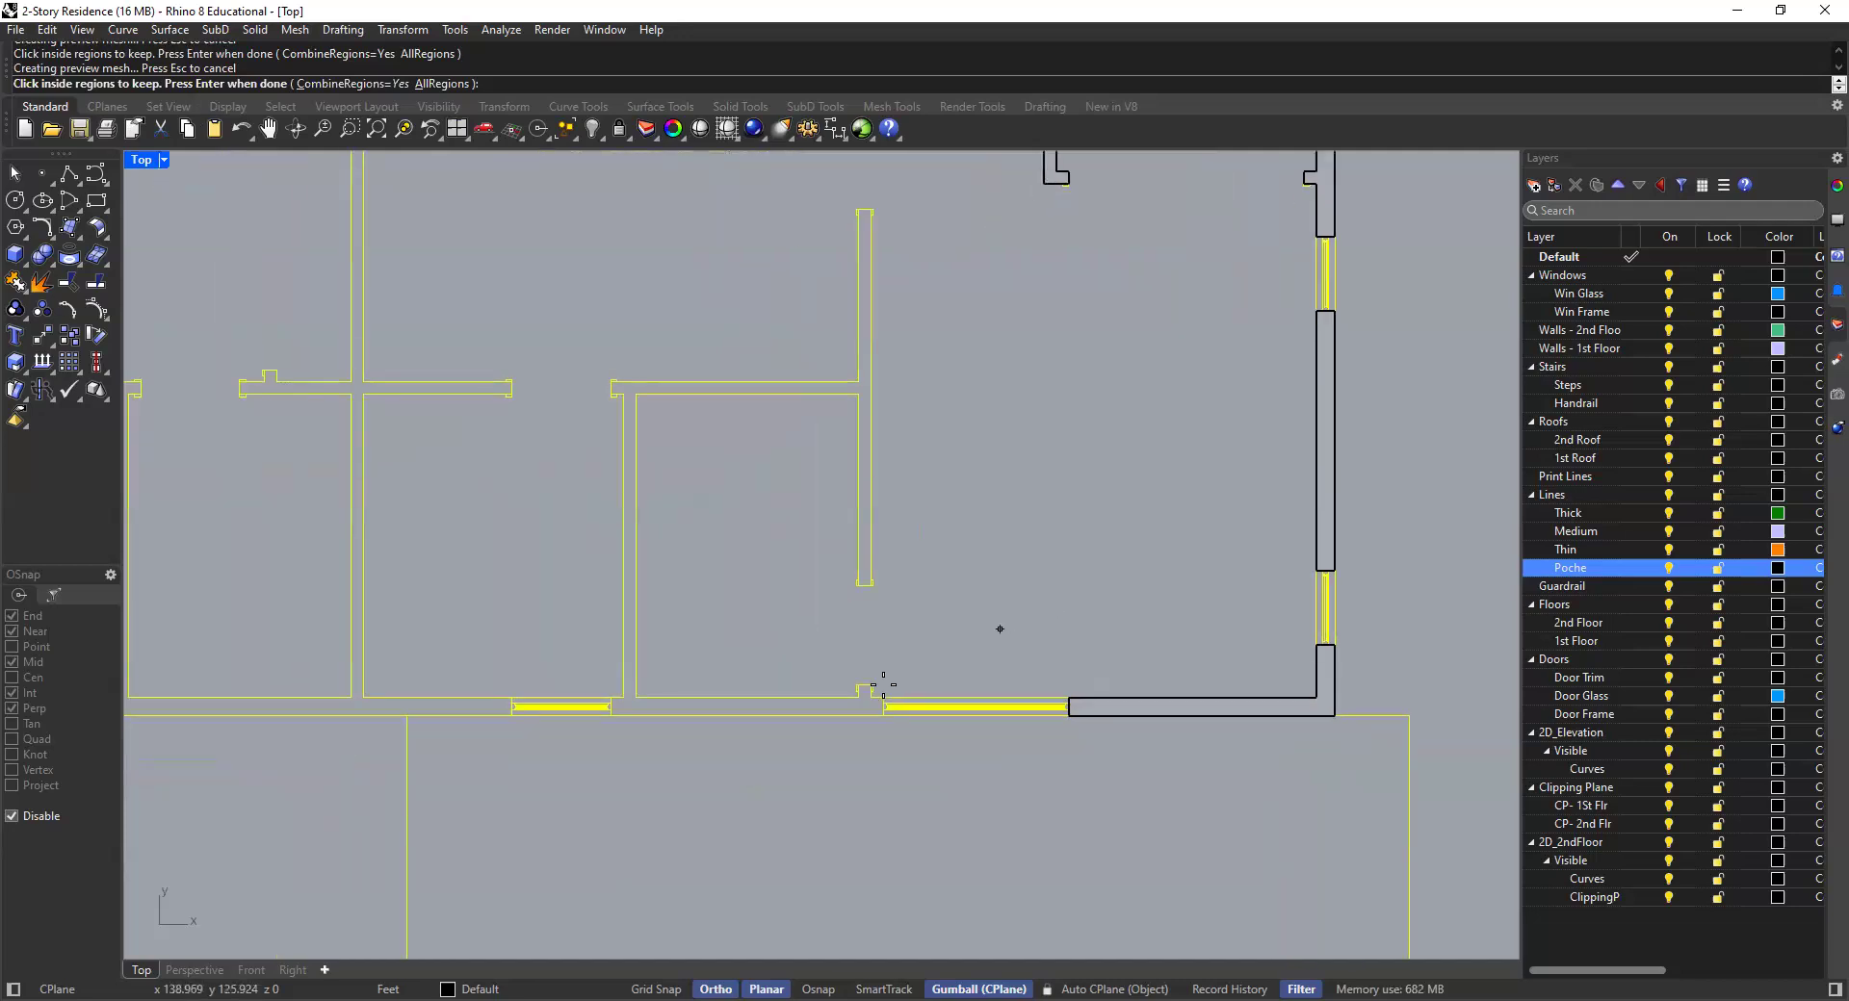
click(864, 705)
Add the connected left interior walls to the hatch regions and finish picking regions
scroll(725, 534, down, 1)
right_drag(714, 539, 984, 540)
scroll(693, 402, up, 2)
click(694, 407)
scroll(694, 408, down, 3)
right_drag(631, 450, 668, 538)
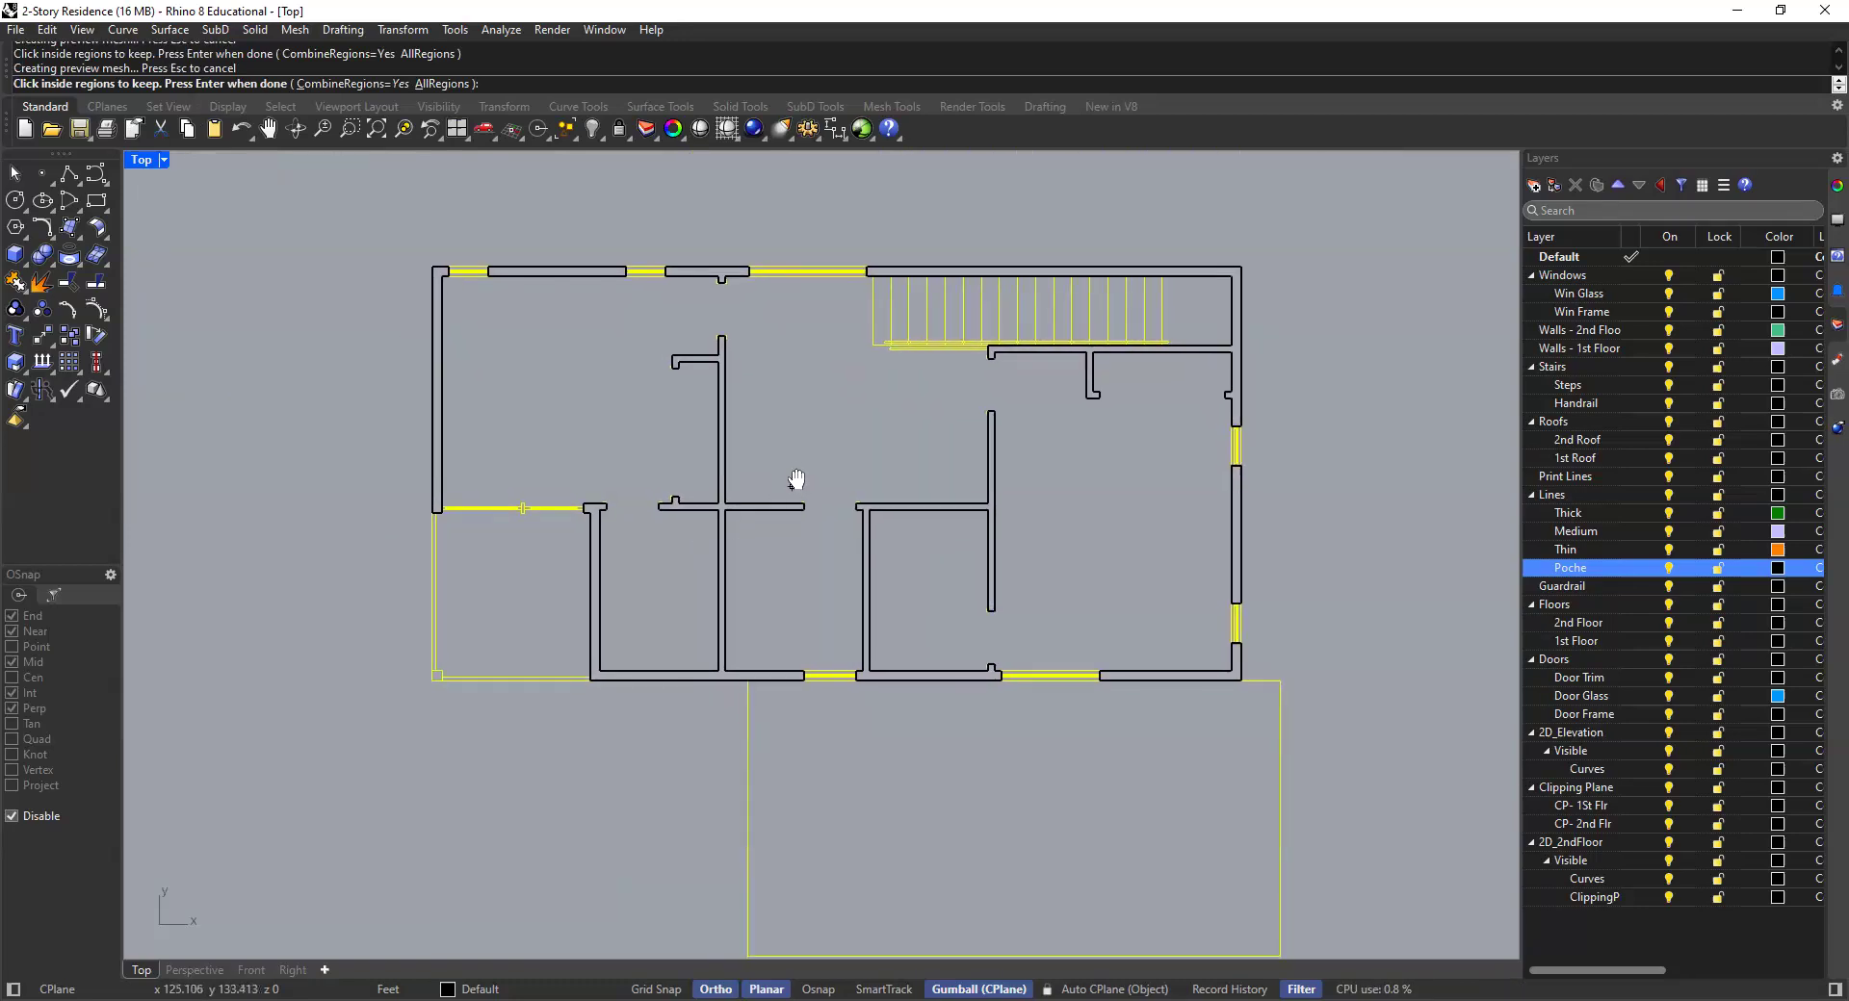
right_drag(792, 477, 784, 442)
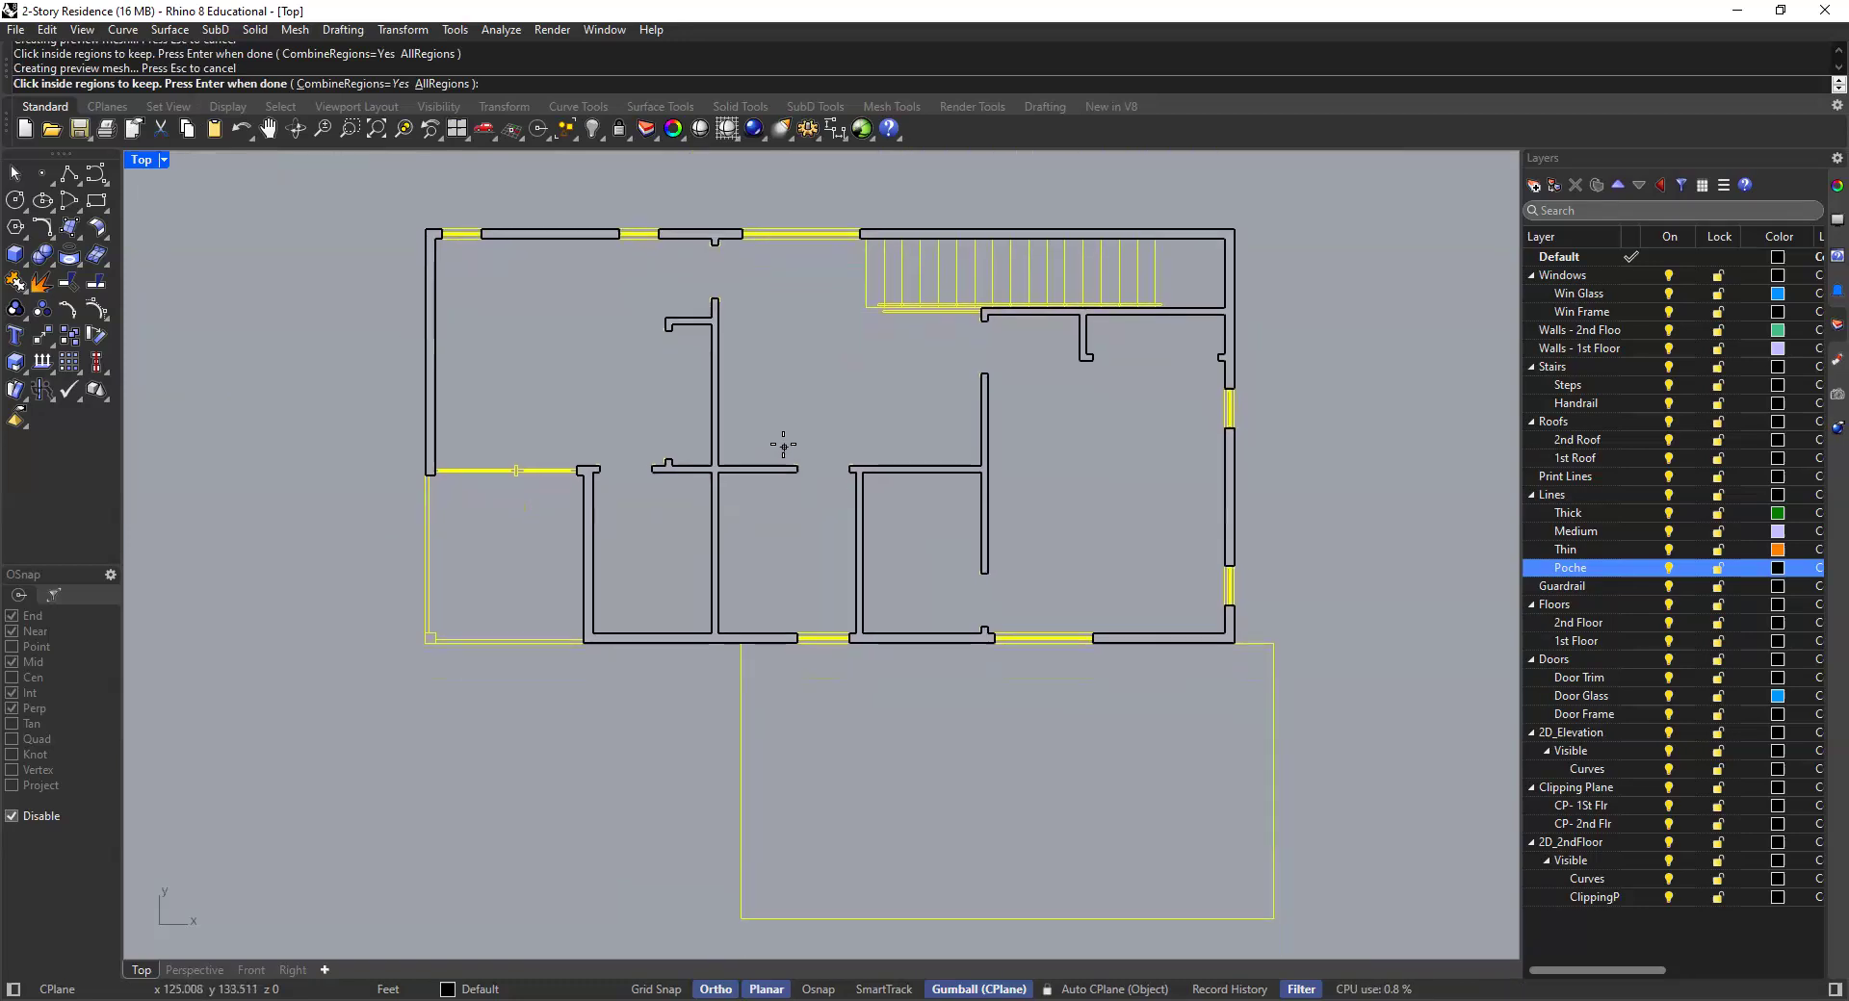
click(600, 388)
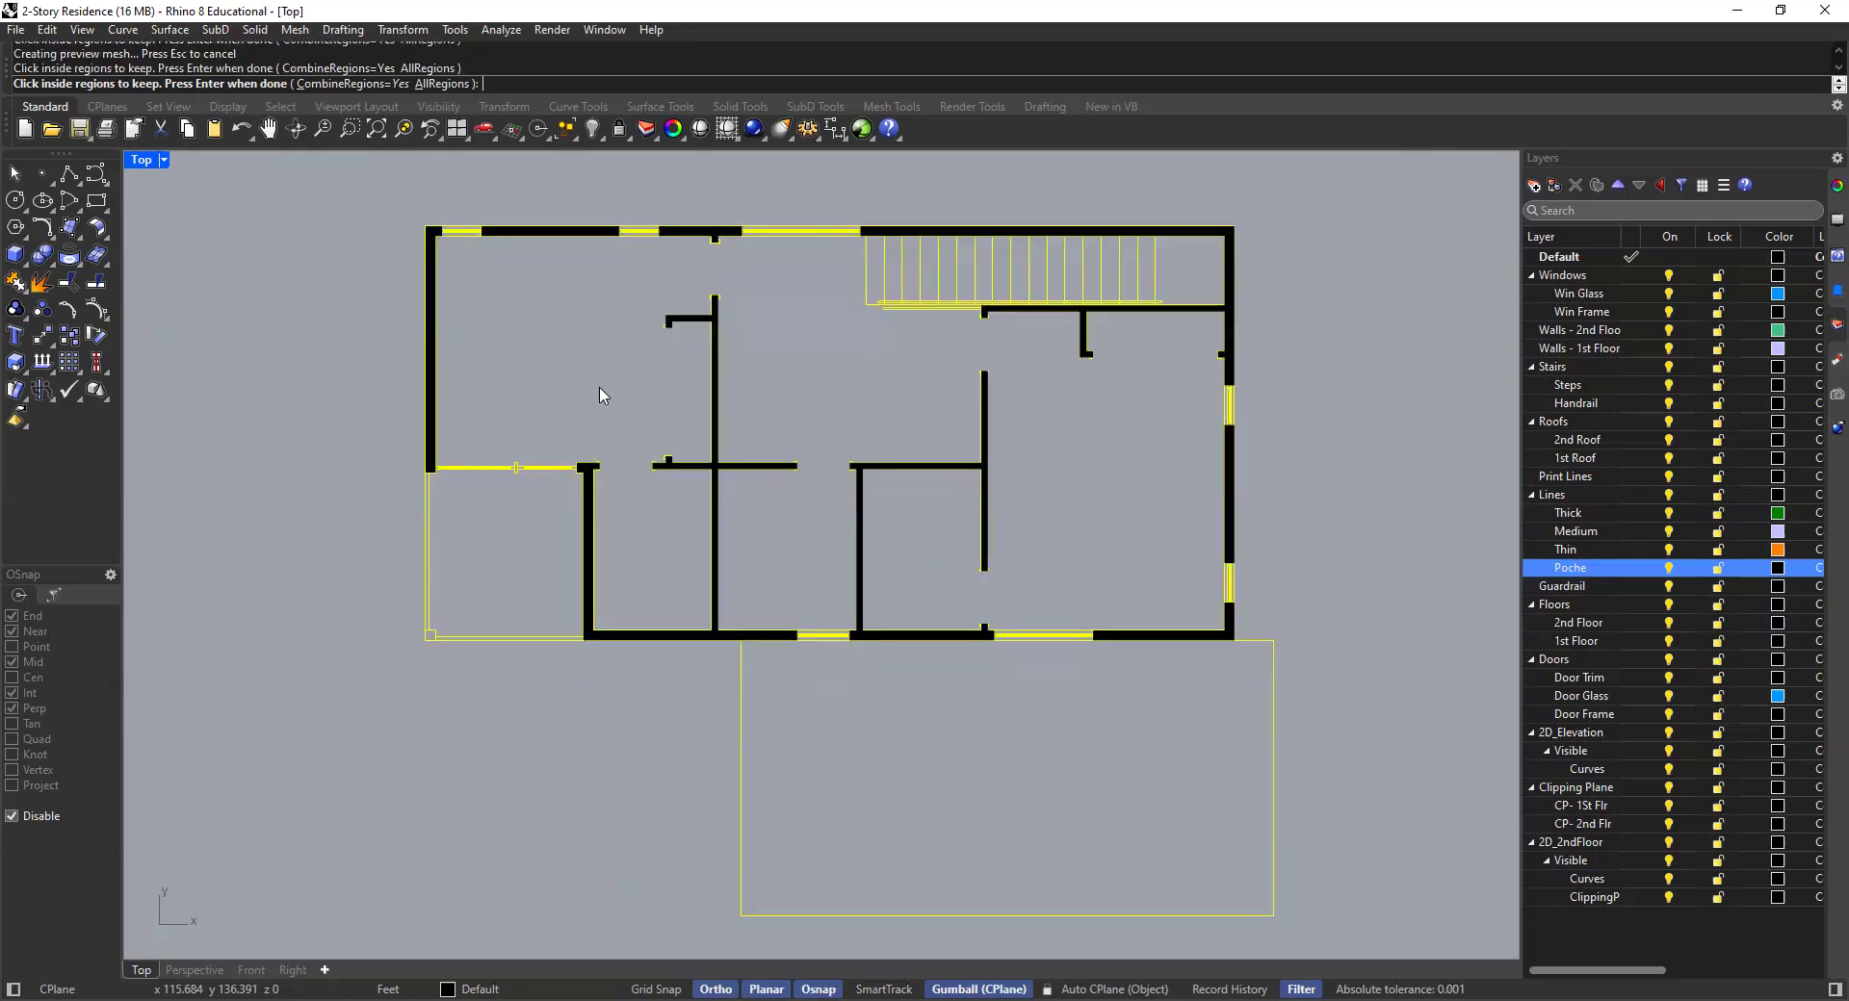
Fill the picked wall regions with the Solid hatch pattern, keeping the Solid fill style
key(Return)
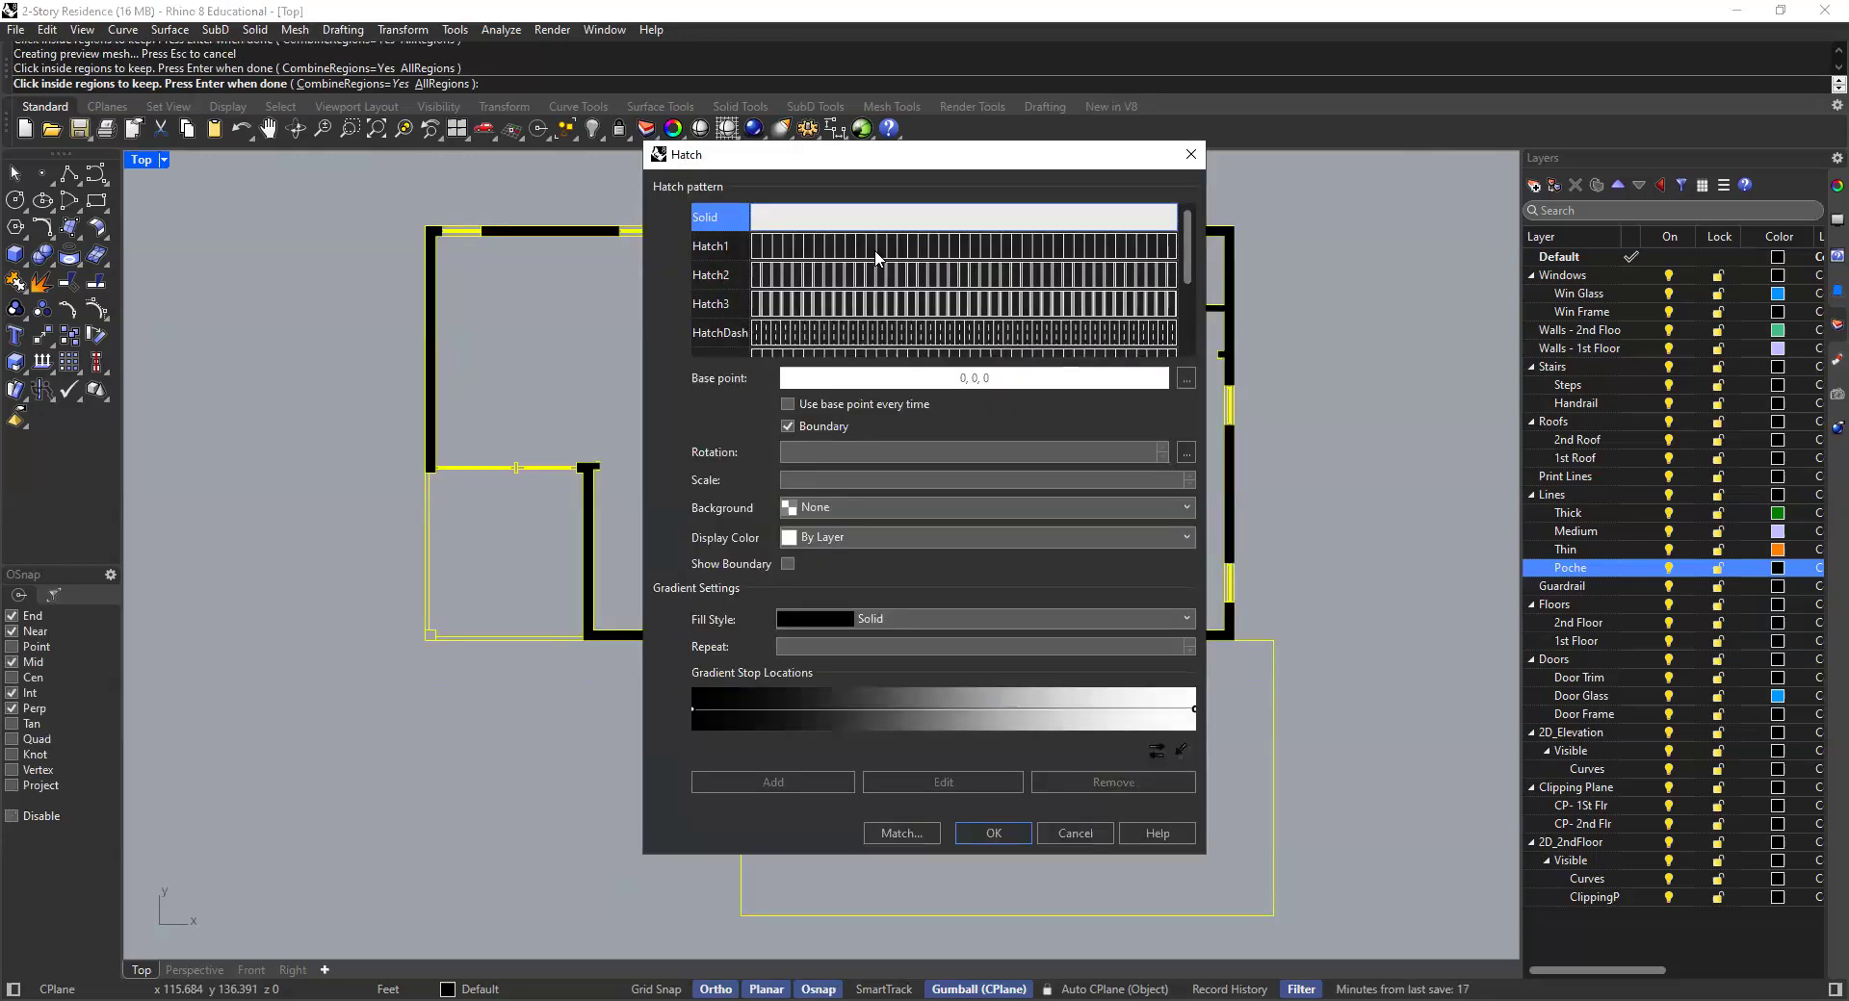
scroll(804, 328, down, 3)
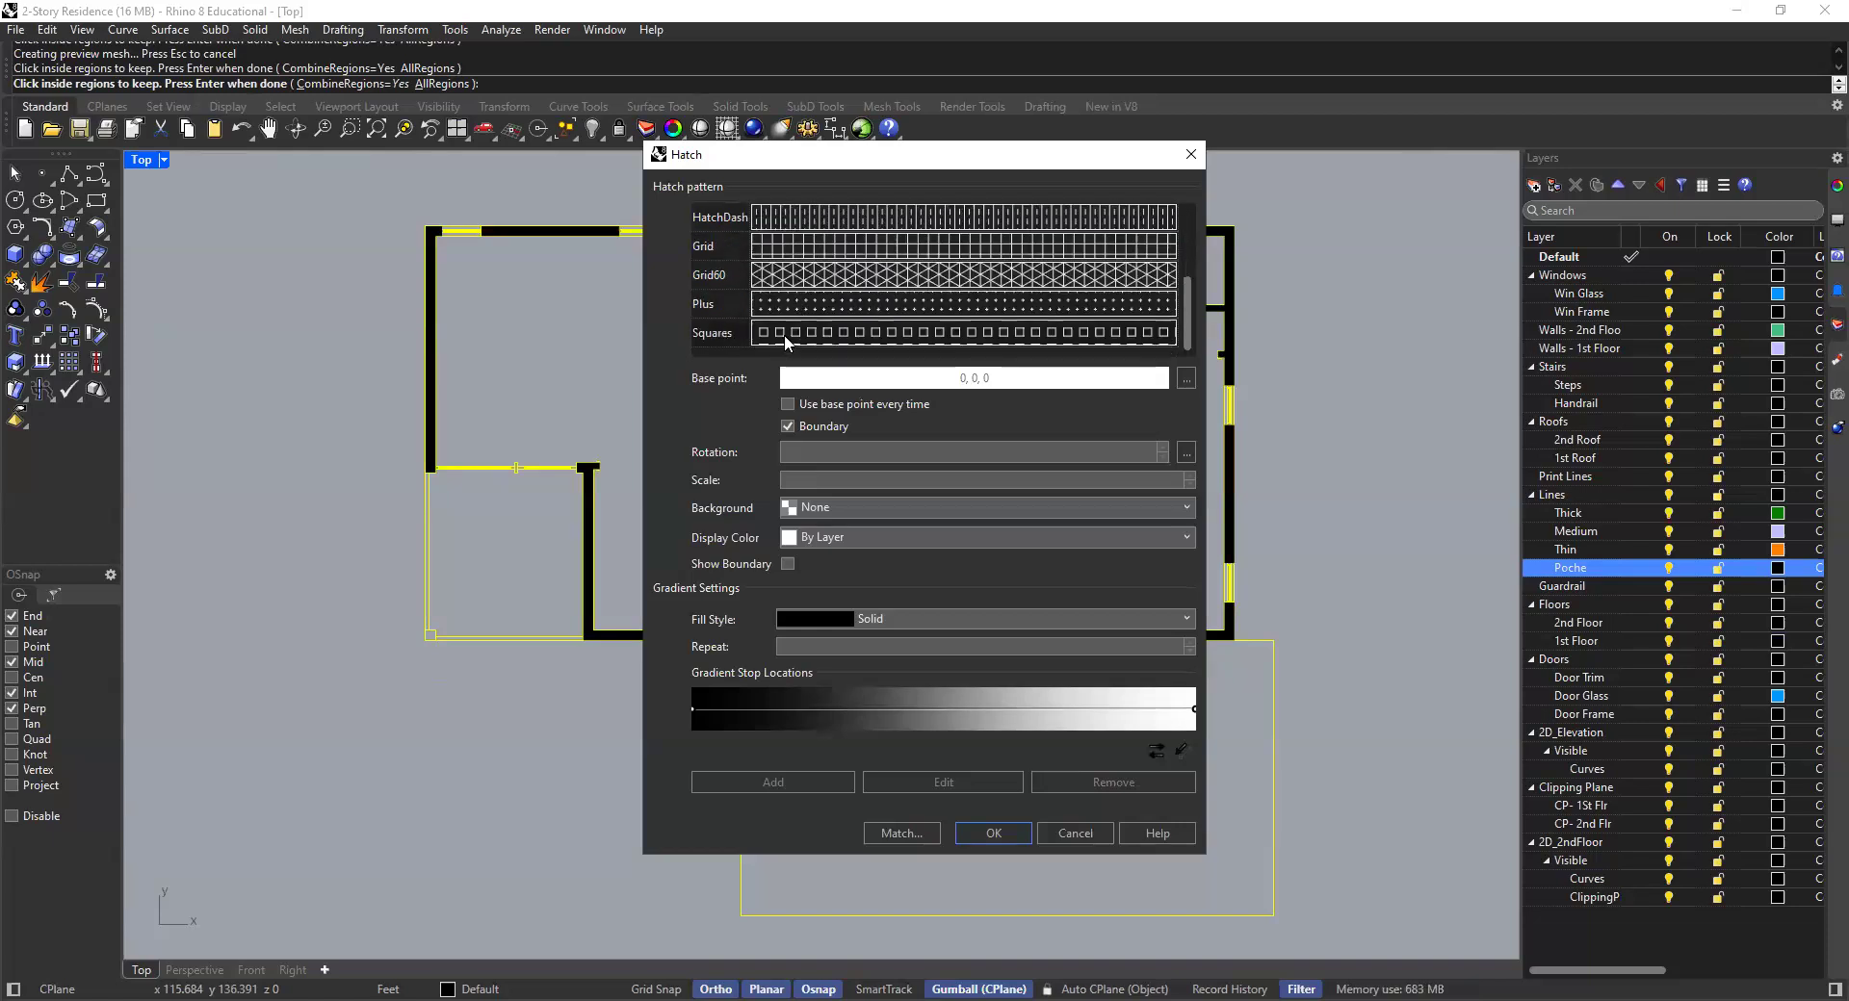
scroll(785, 337, up, 3)
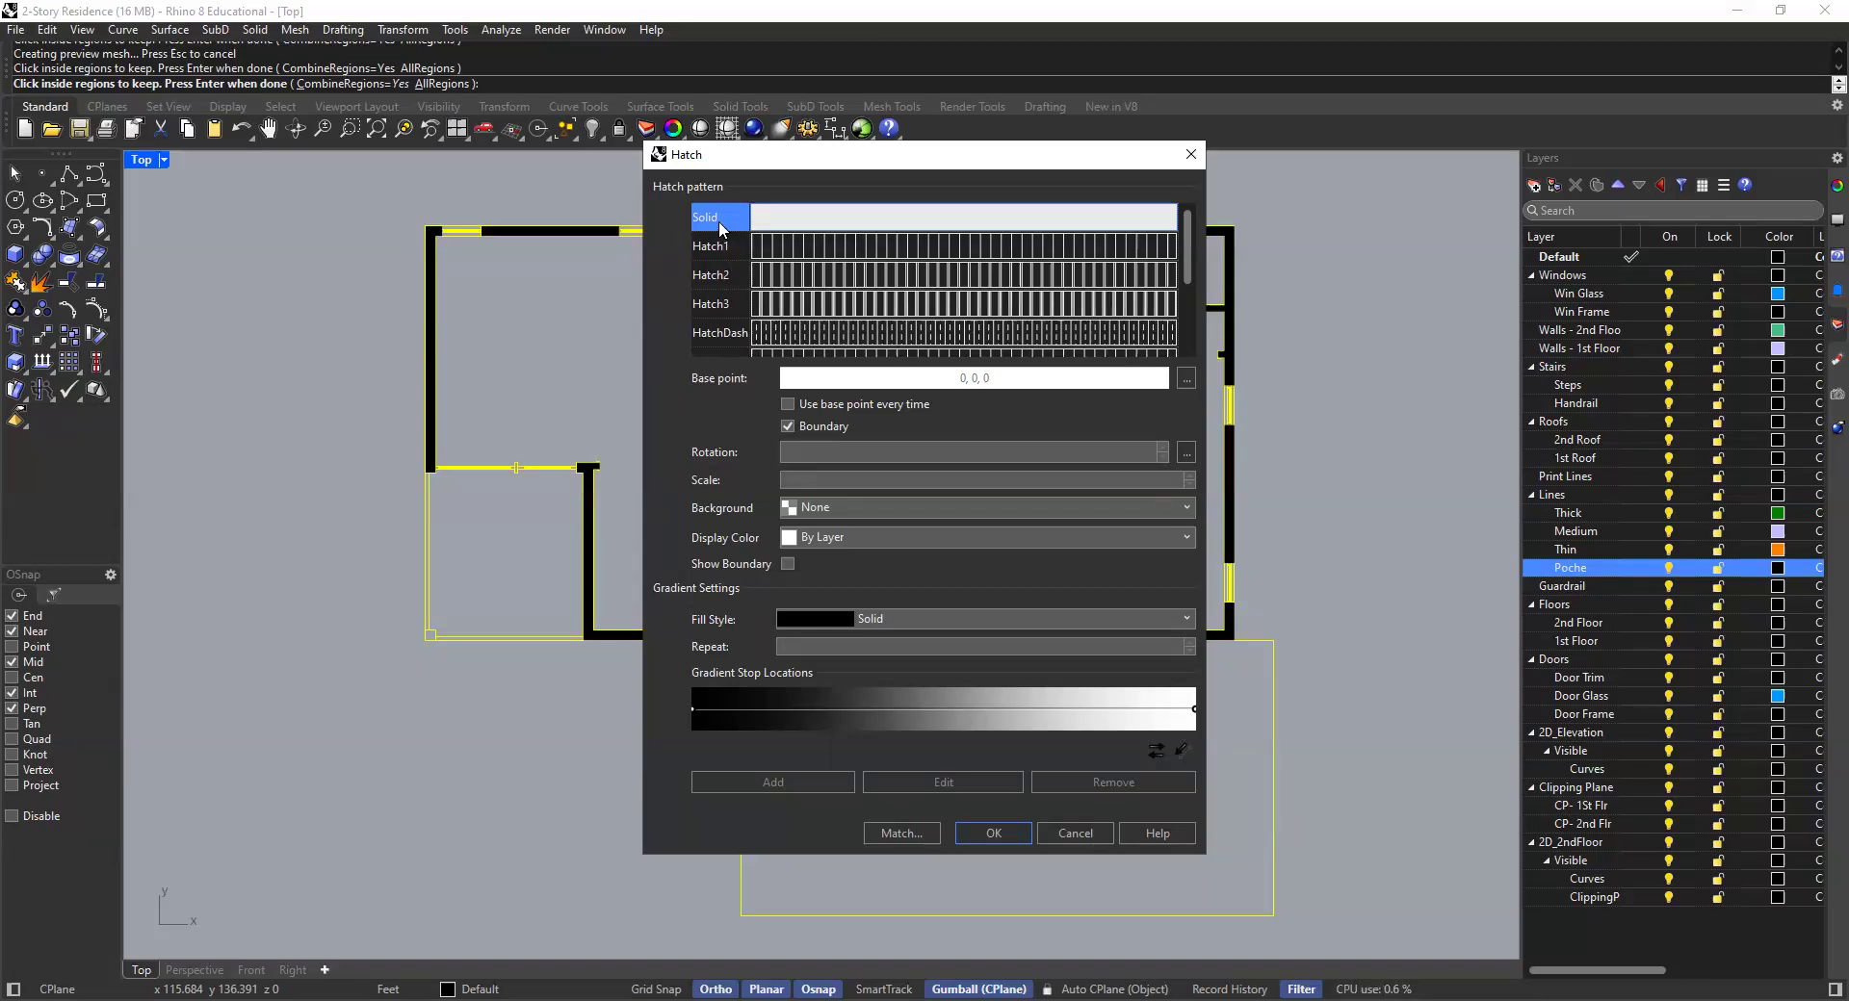
click(892, 617)
click(892, 617)
key(Return)
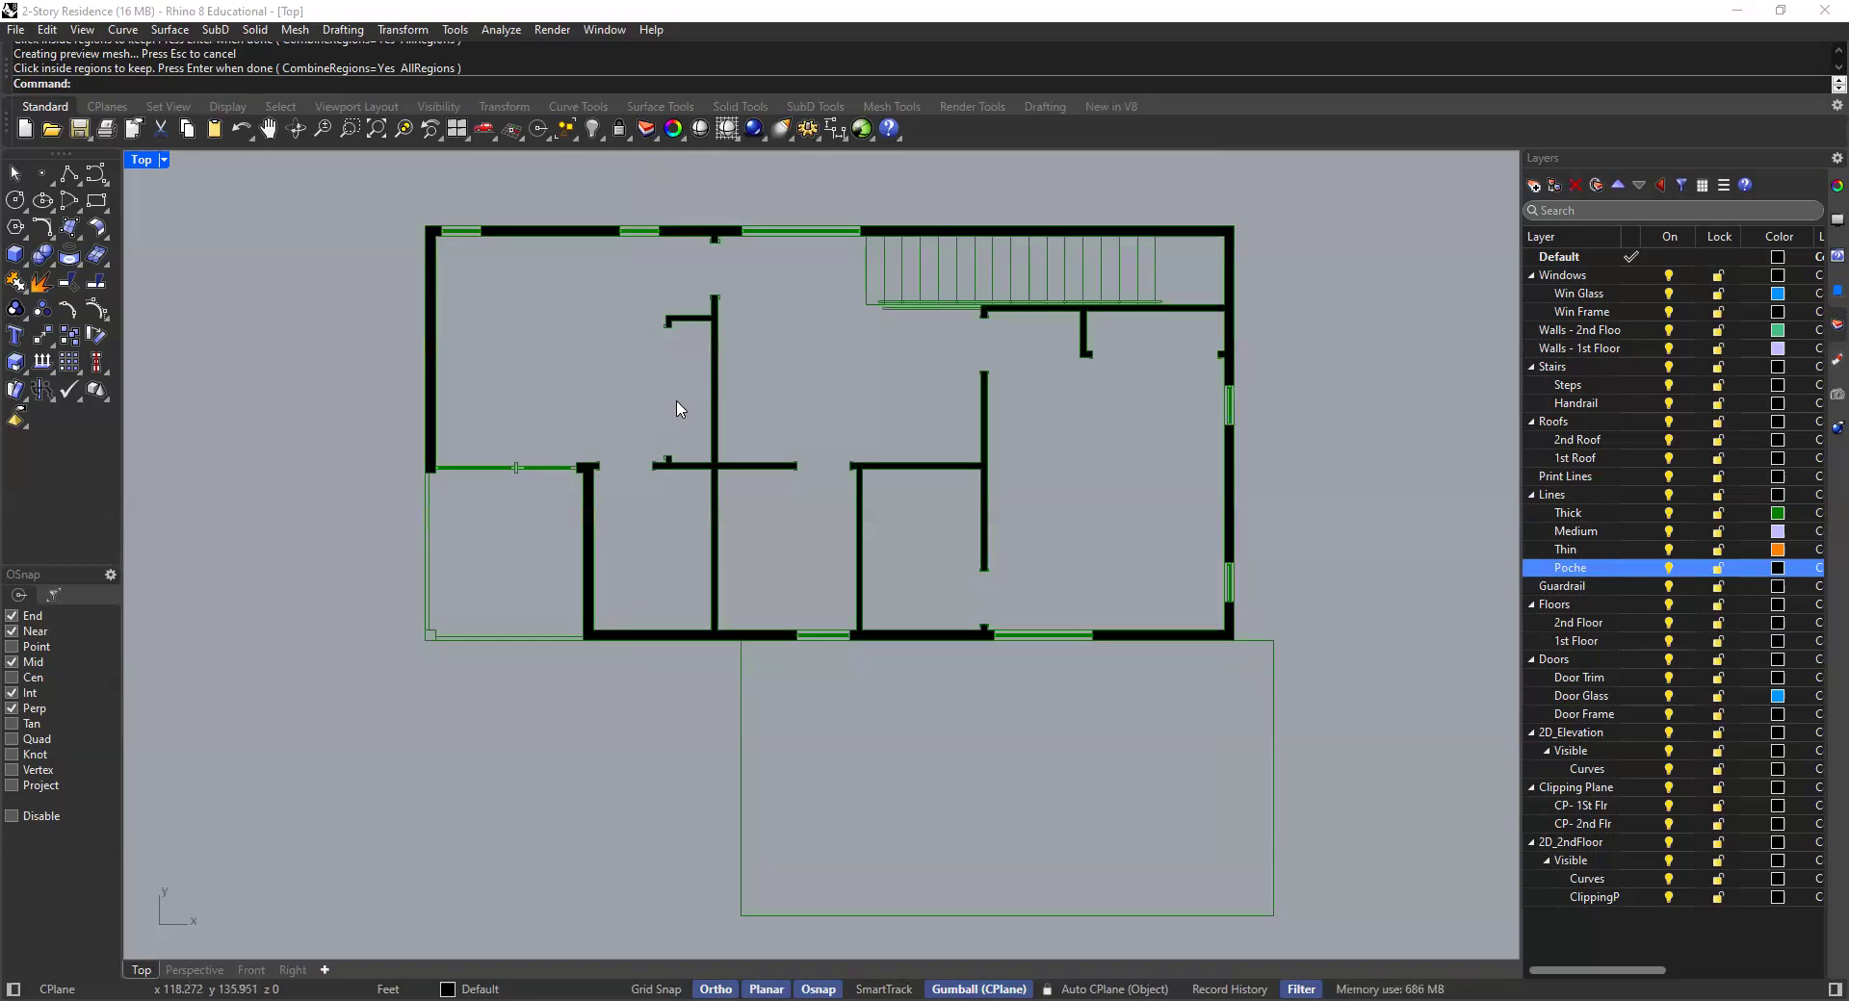
Select the wall hatches around the staircase and on the right exterior wall between the two windows
scroll(824, 378, down, 3)
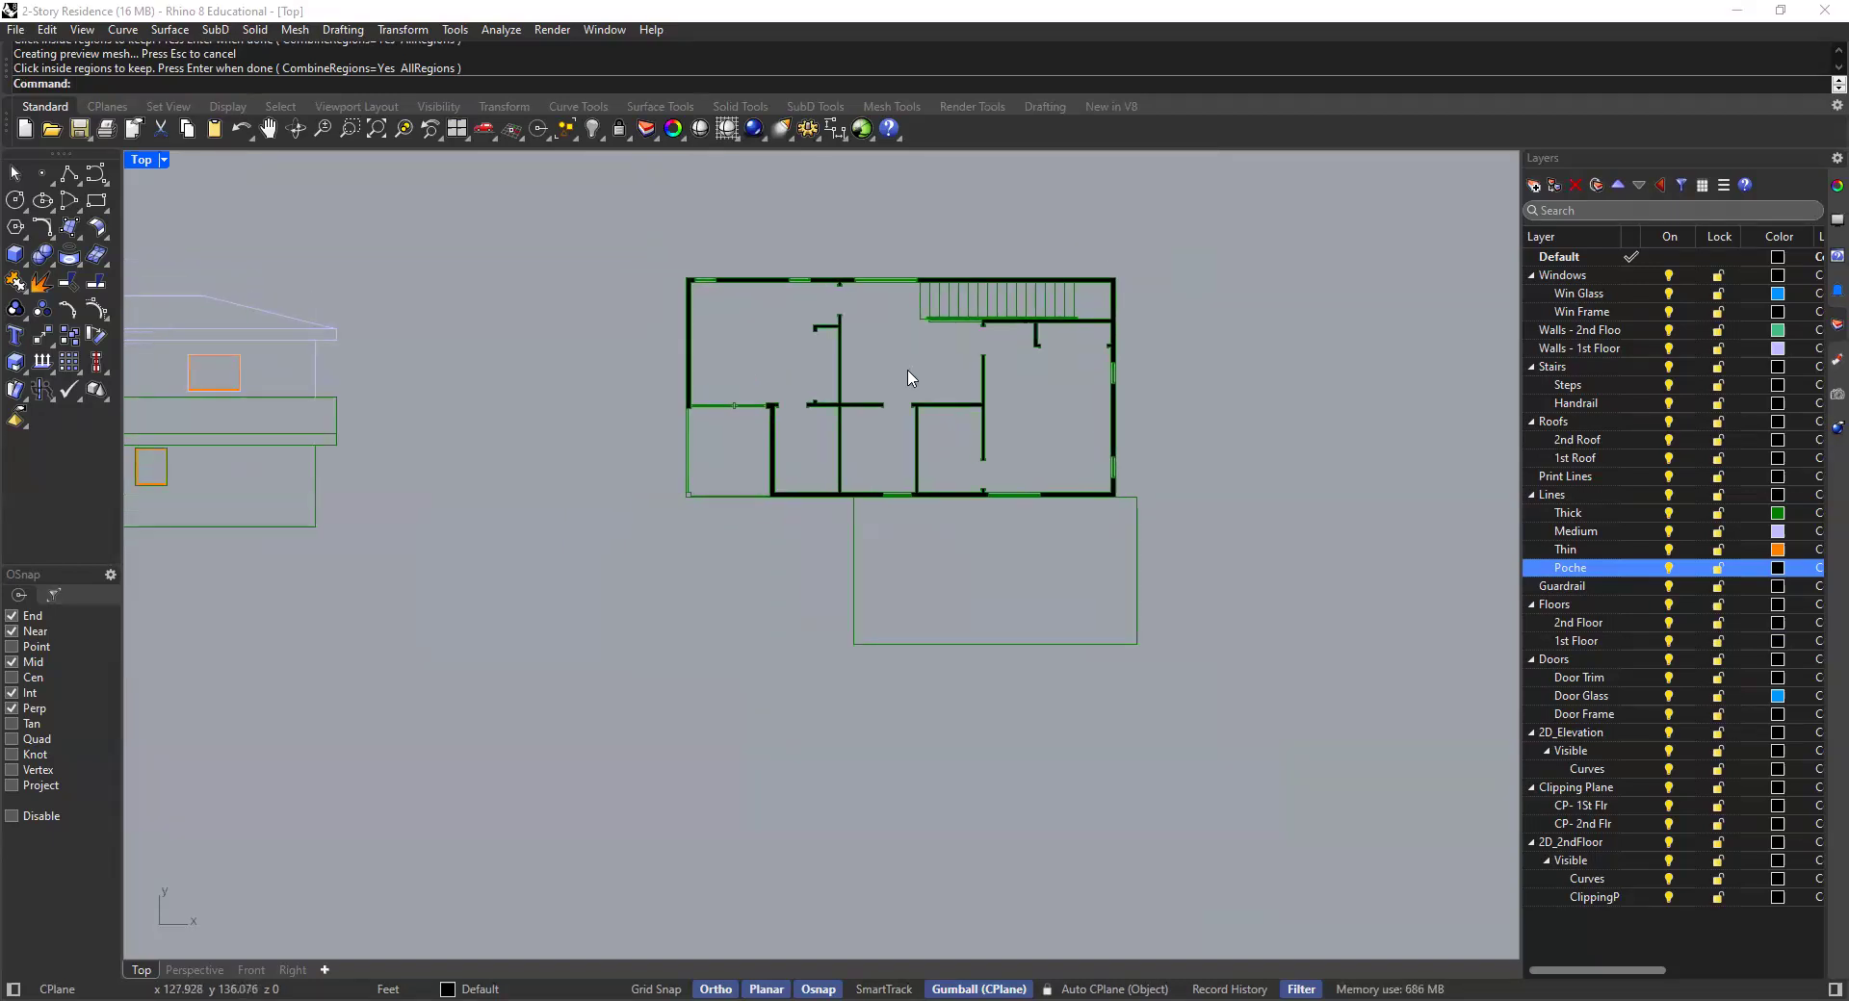
scroll(908, 375, up, 2)
scroll(835, 404, up, 2)
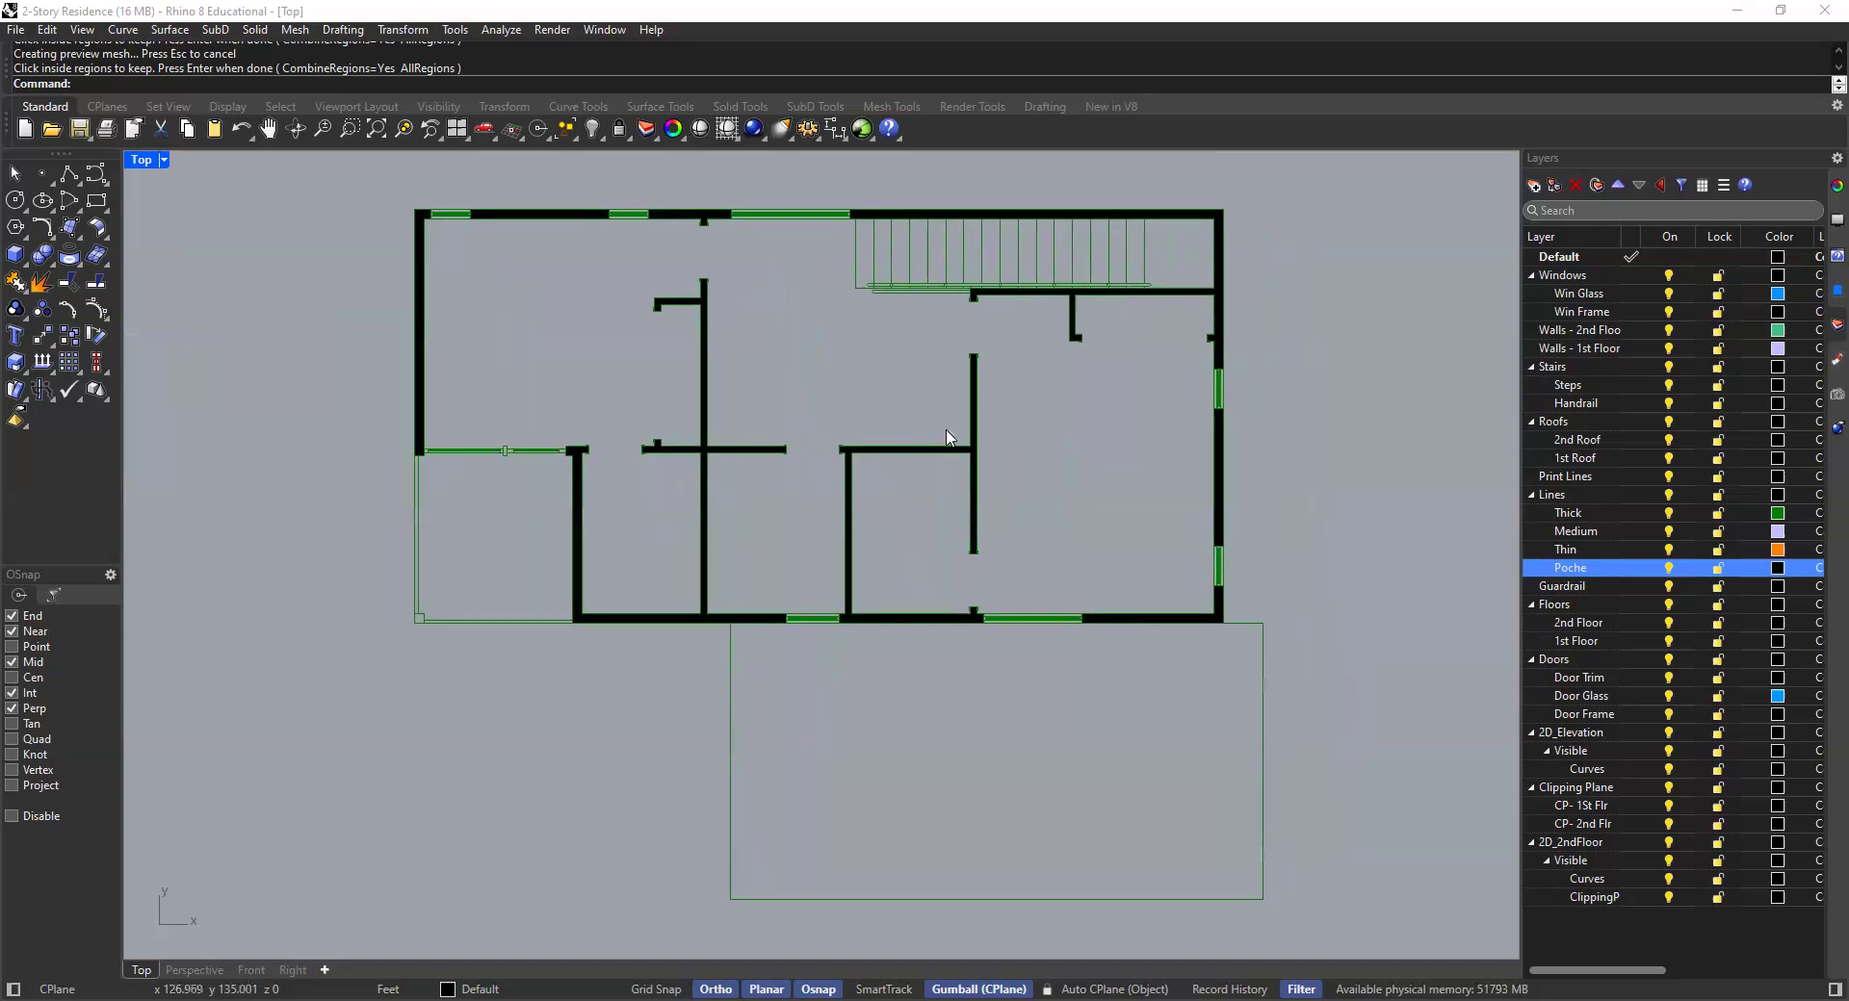
scroll(827, 453, up, 1)
scroll(933, 417, down, 3)
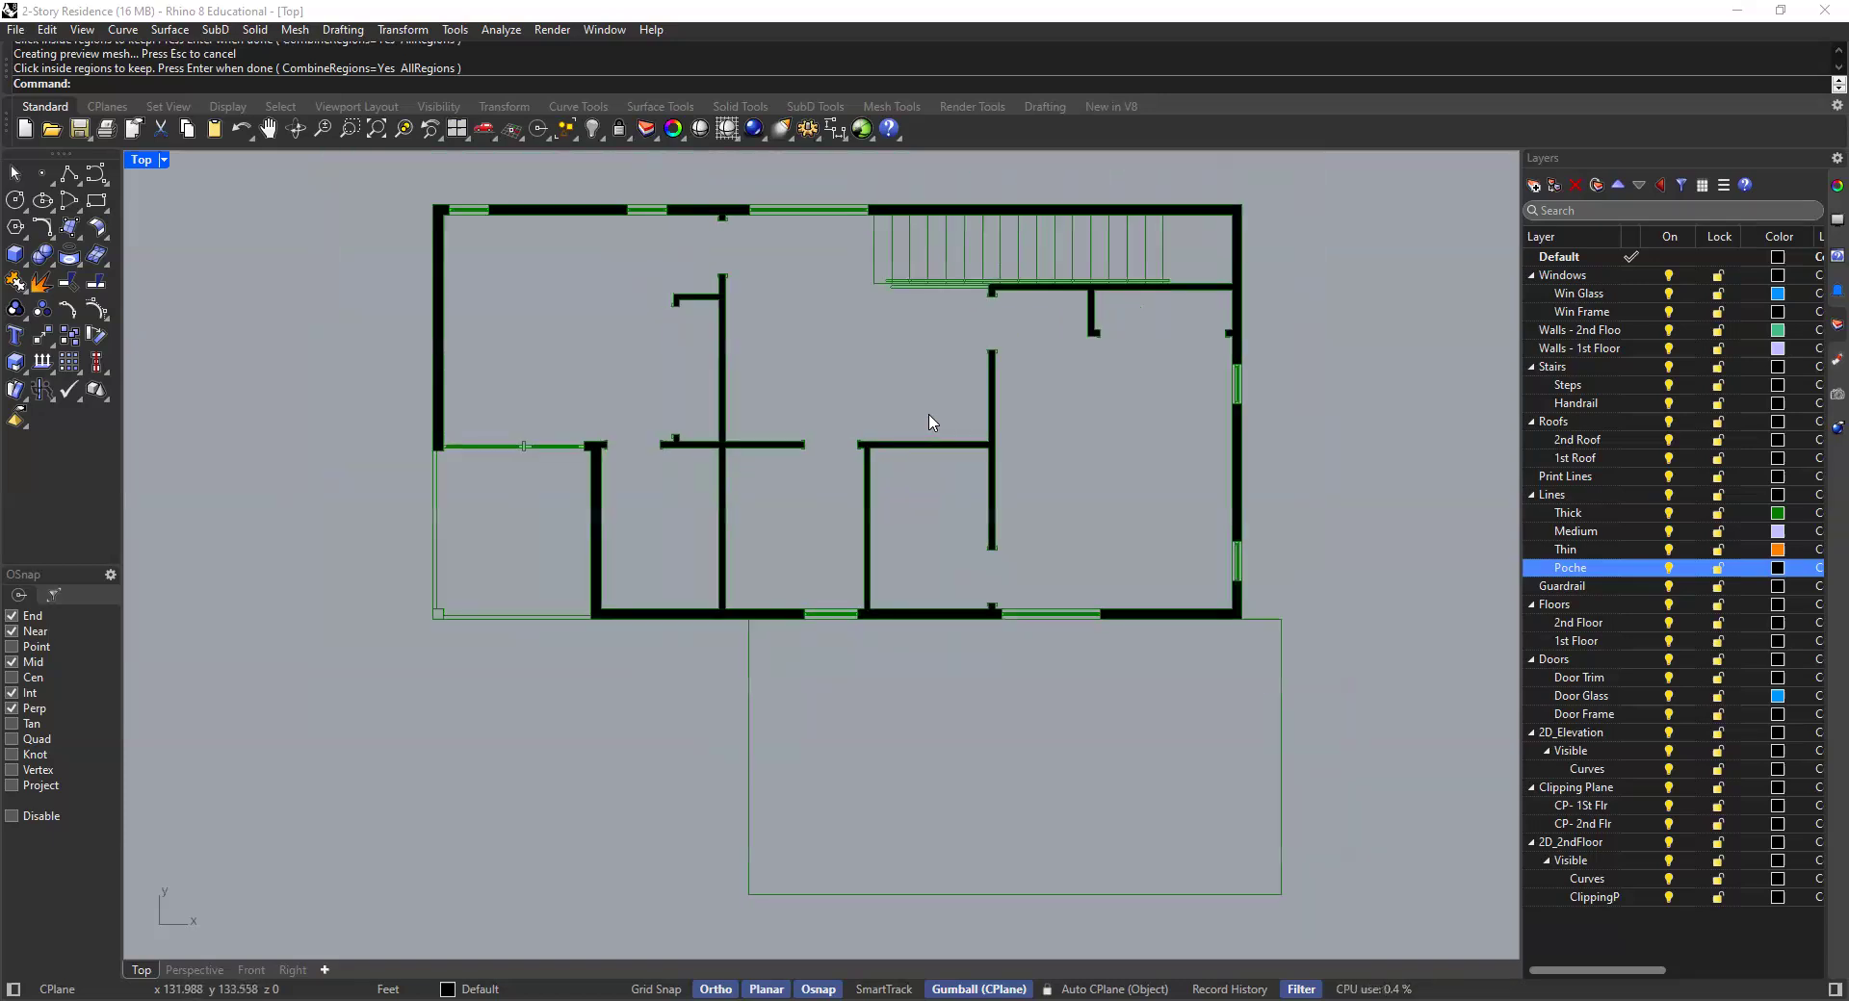
scroll(1156, 400, up, 3)
click(1179, 374)
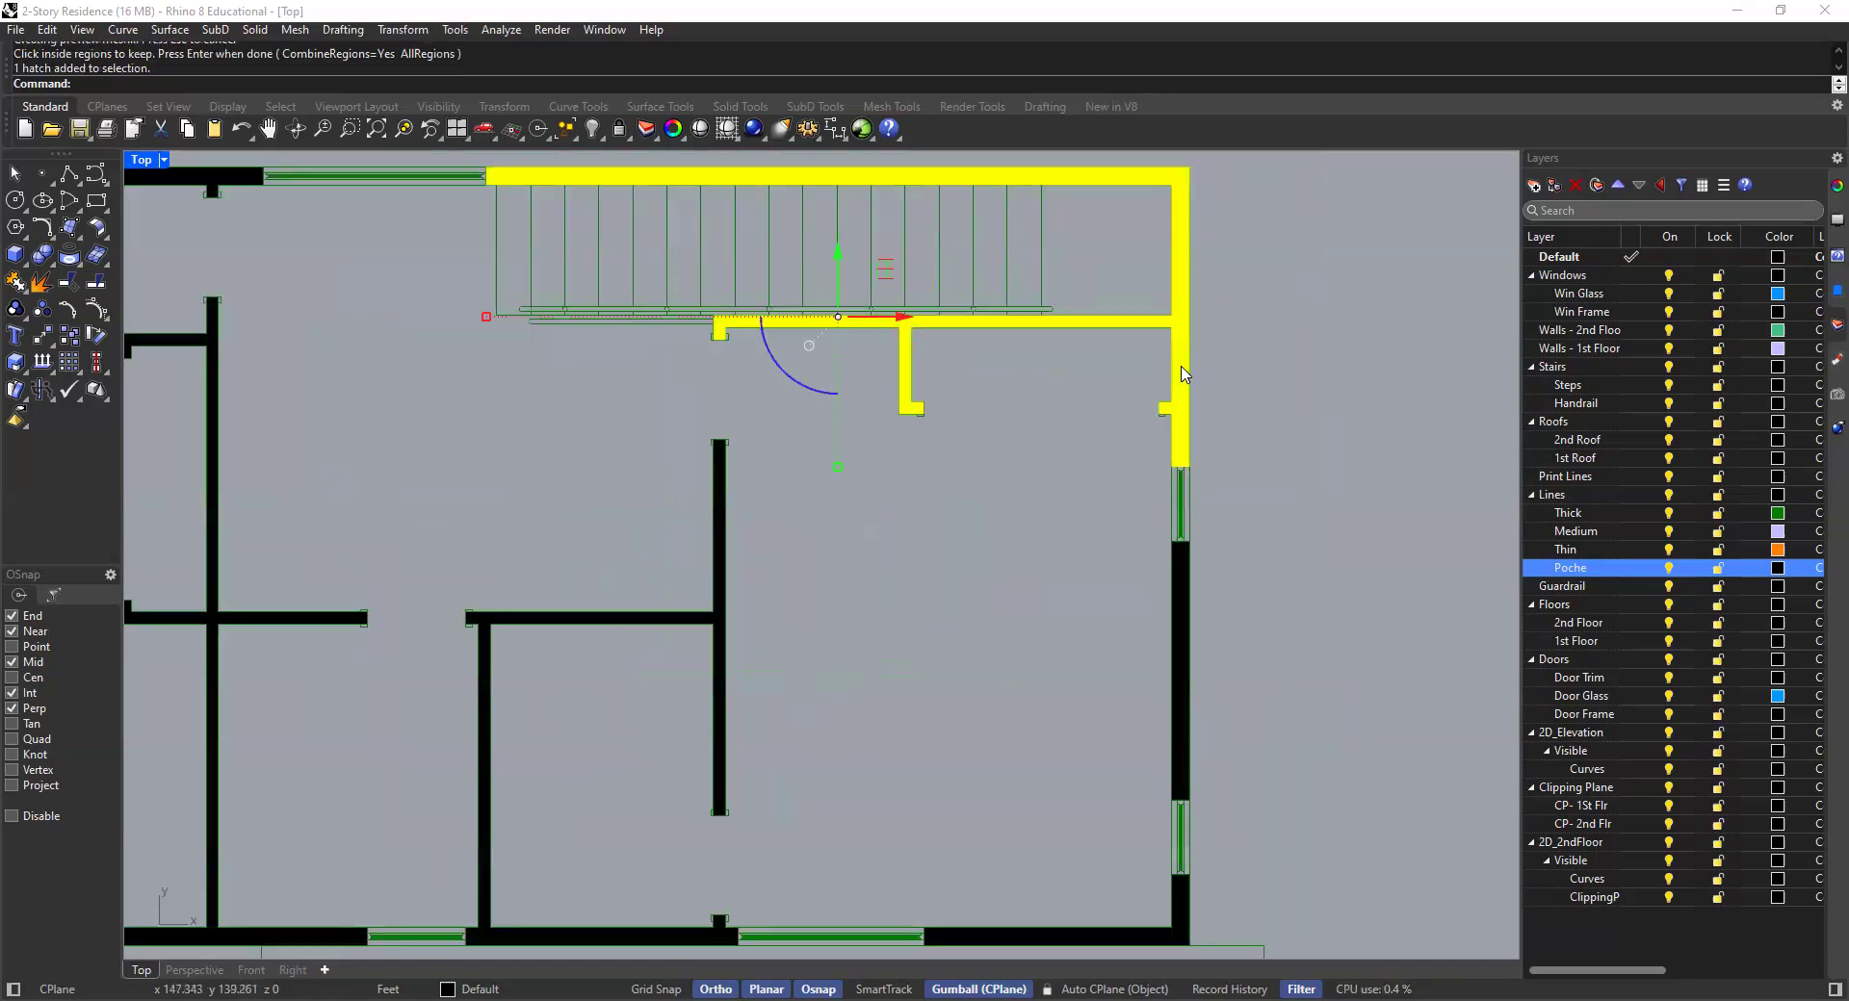
scroll(1068, 510, down, 1)
scroll(1184, 520, up, 4)
click(1192, 506)
Add the central and left interior wall hatches and the lower-right corner hatch to the selection
scroll(1069, 517, down, 3)
scroll(978, 433, up, 4)
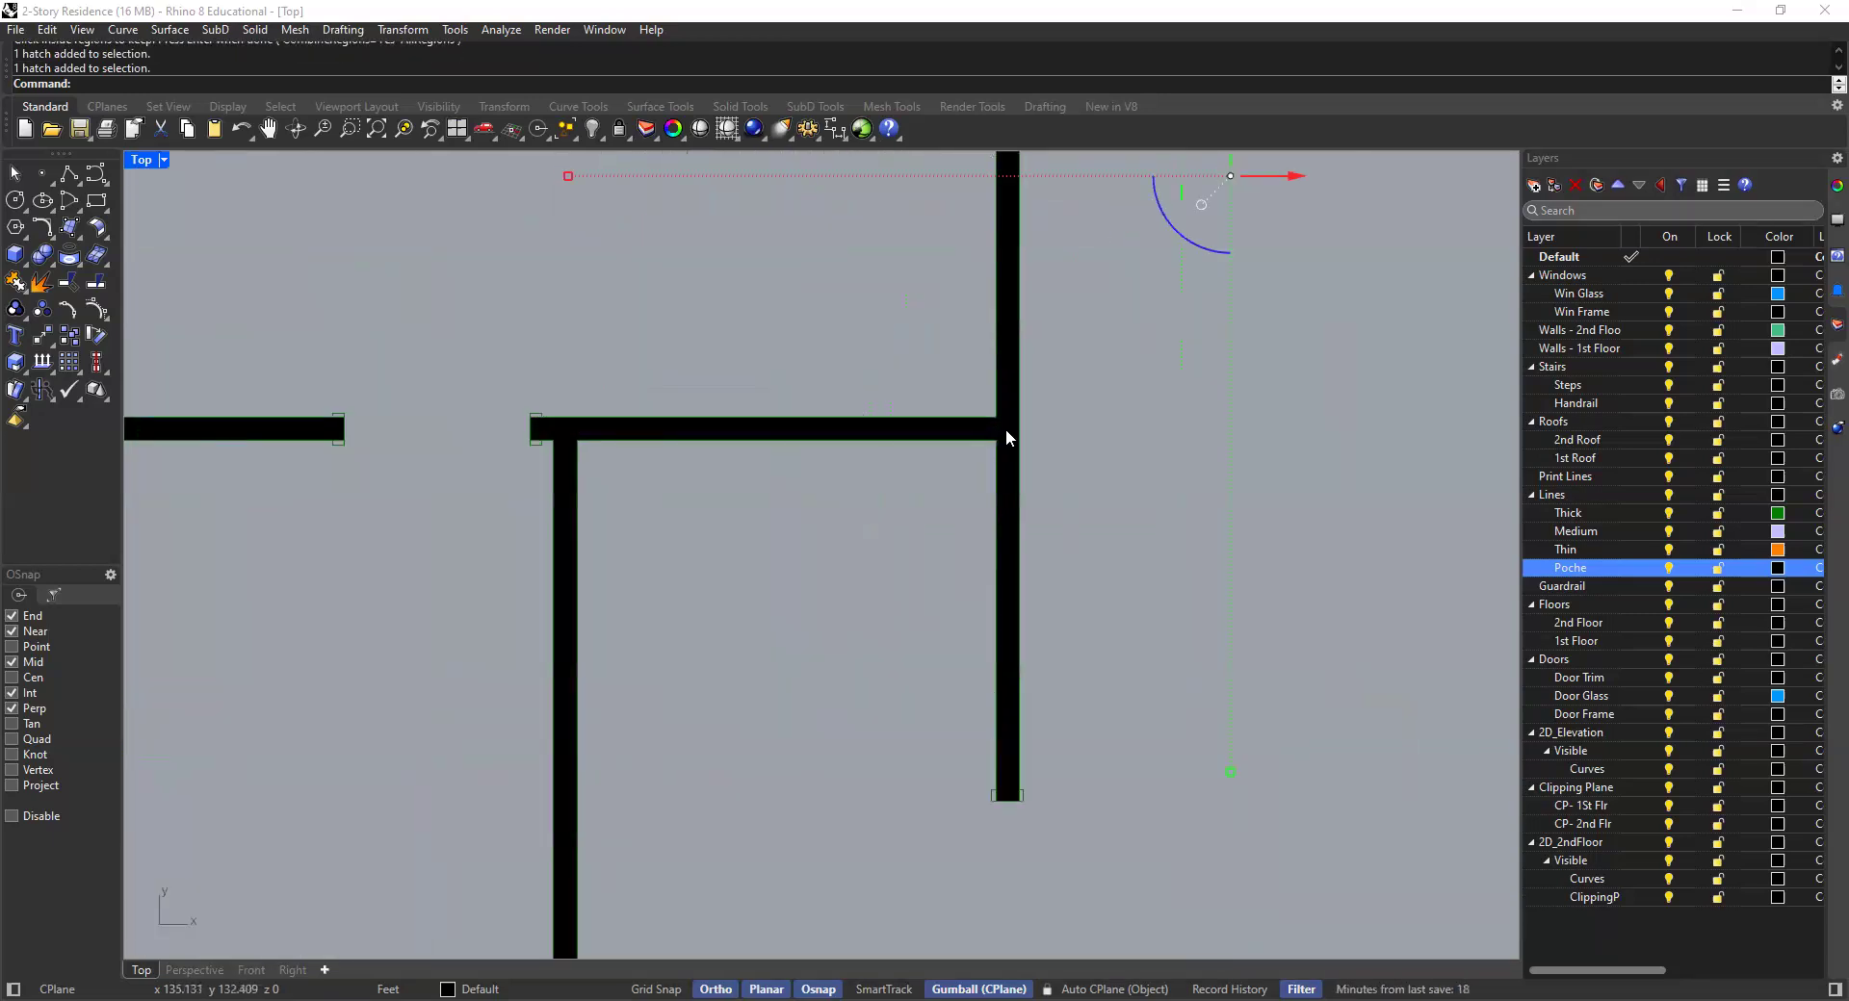
click(1005, 430)
scroll(1005, 430, down, 4)
scroll(709, 445, up, 2)
scroll(654, 443, up, 3)
click(641, 441)
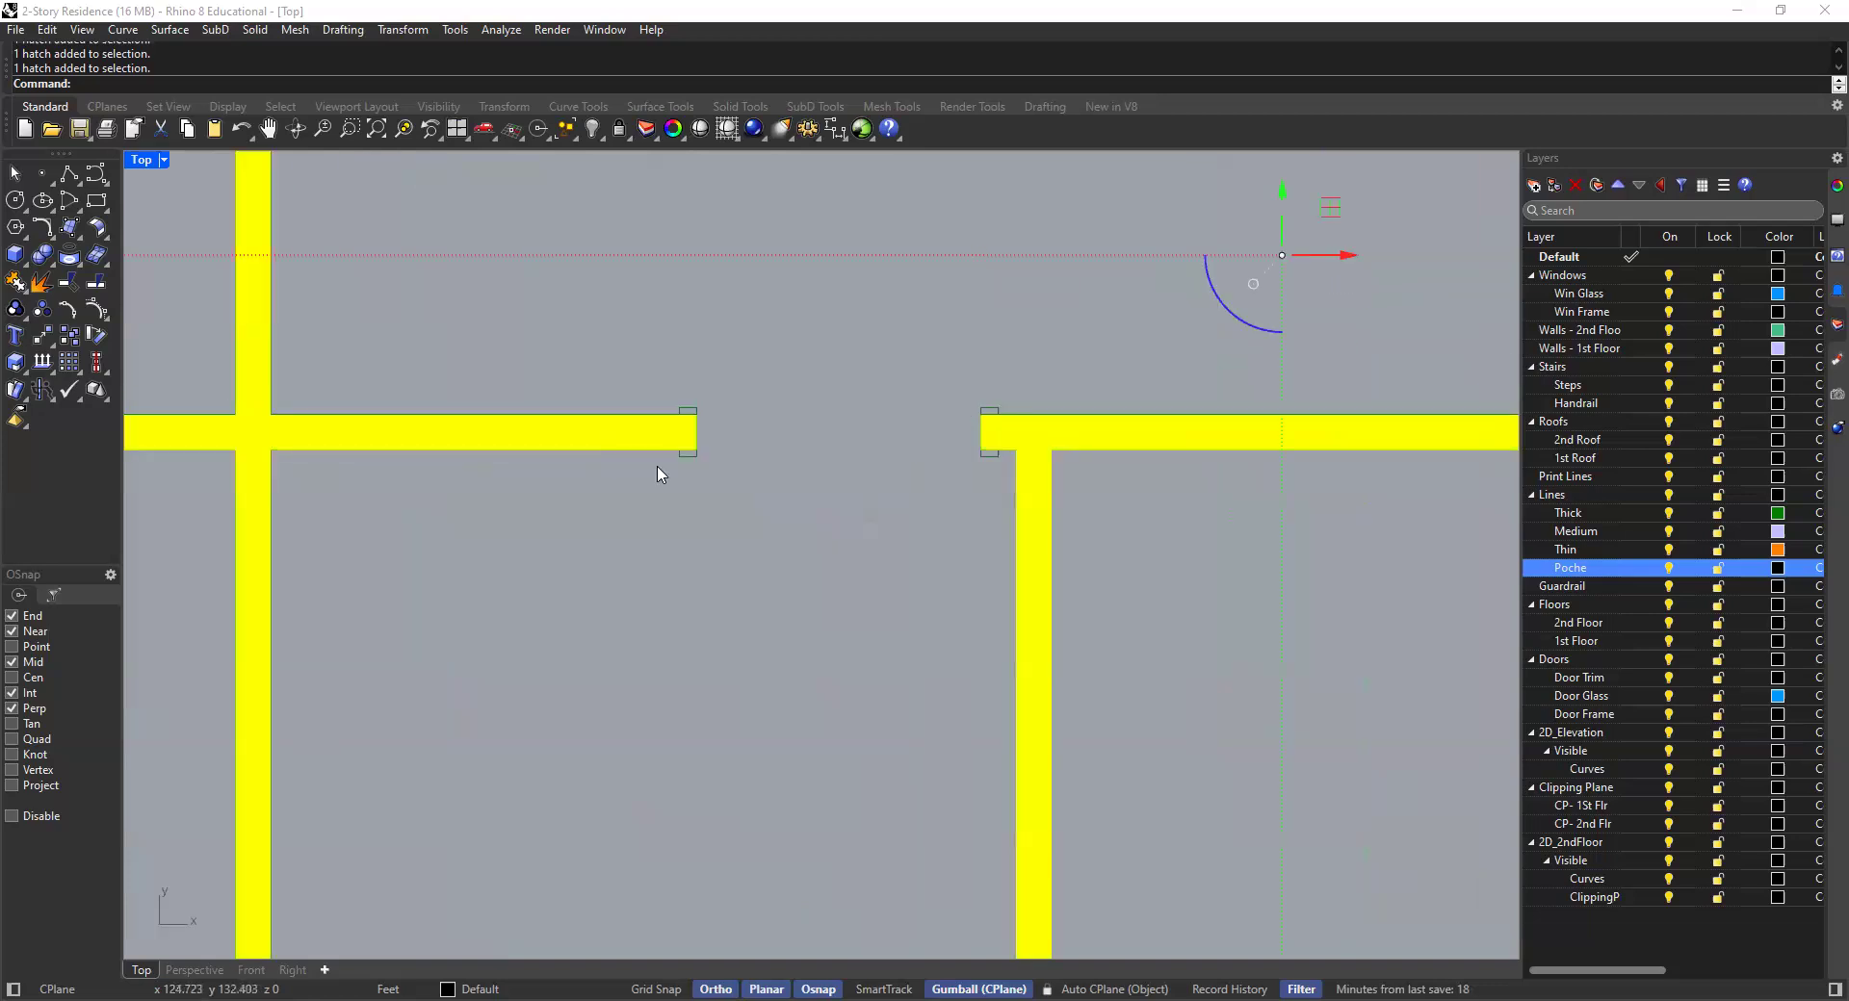
scroll(664, 473, down, 4)
scroll(959, 636, up, 4)
scroll(959, 637, up, 2)
click(957, 664)
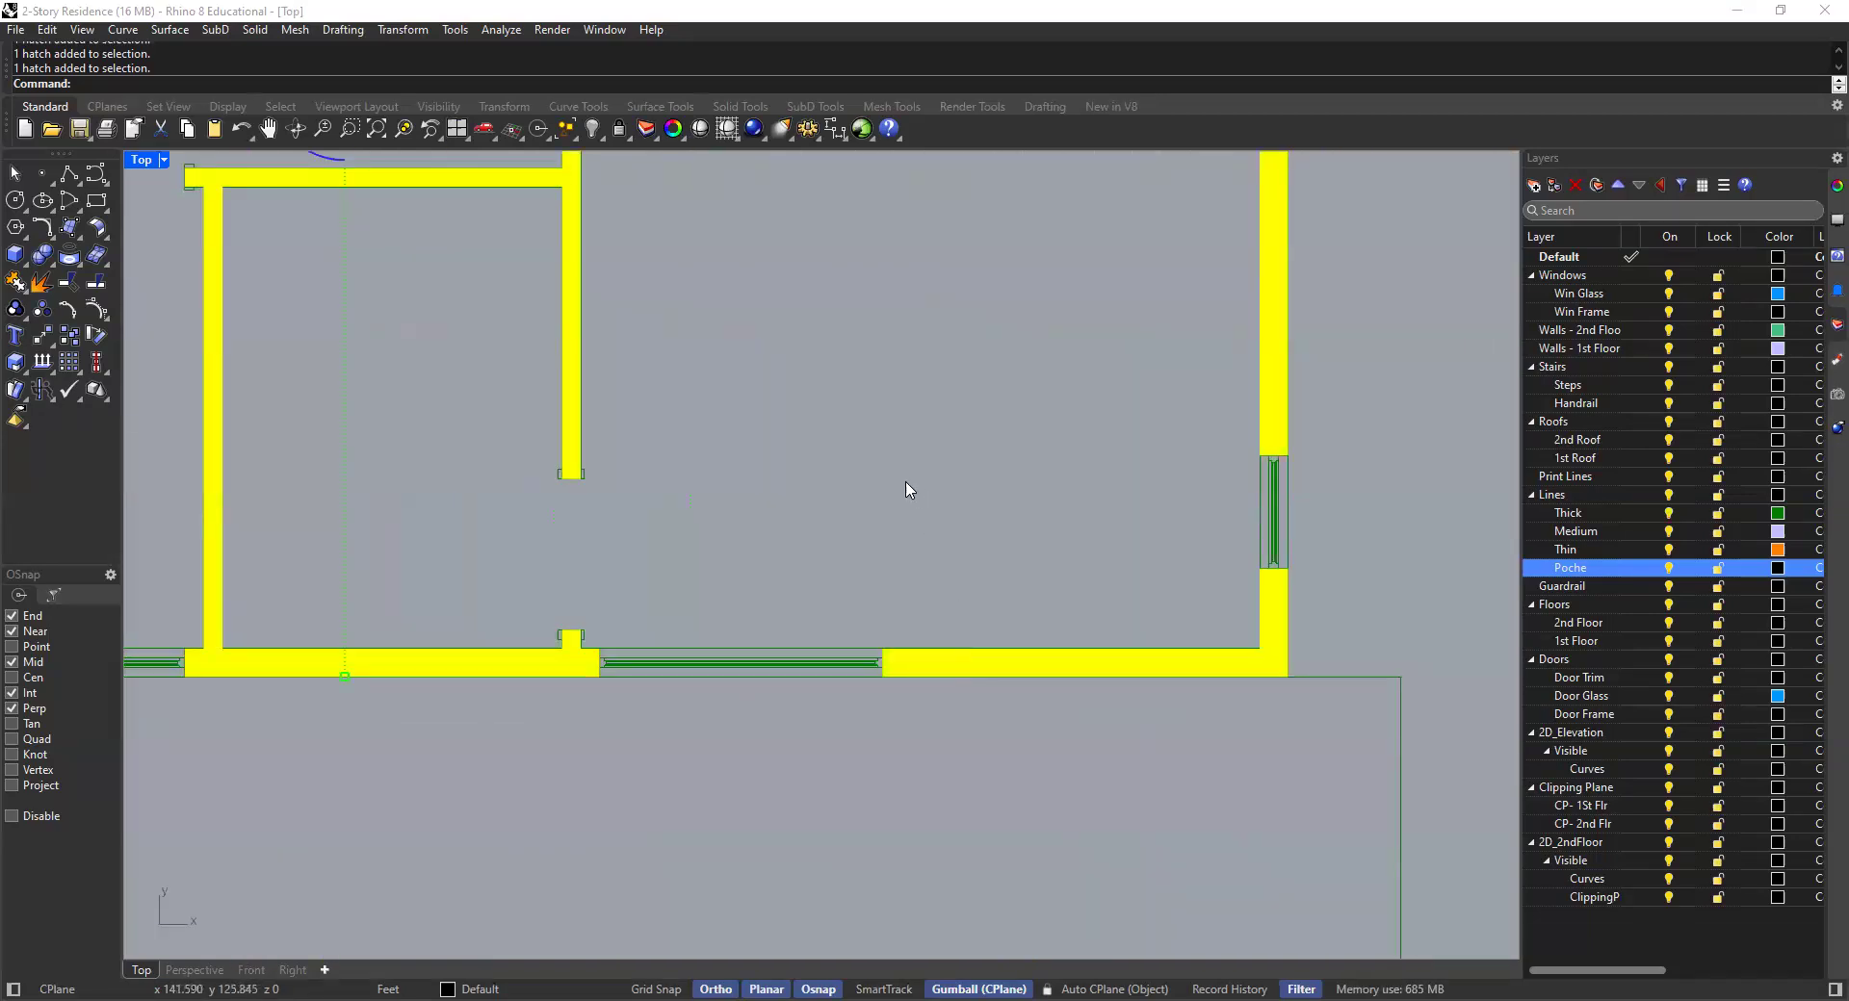
Add the remaining upper and left exterior wall hatches to the selection
scroll(908, 491, down, 4)
scroll(635, 260, up, 4)
scroll(640, 241, up, 2)
click(627, 231)
click(958, 234)
scroll(1135, 338, down, 4)
scroll(791, 384, up, 2)
click(912, 395)
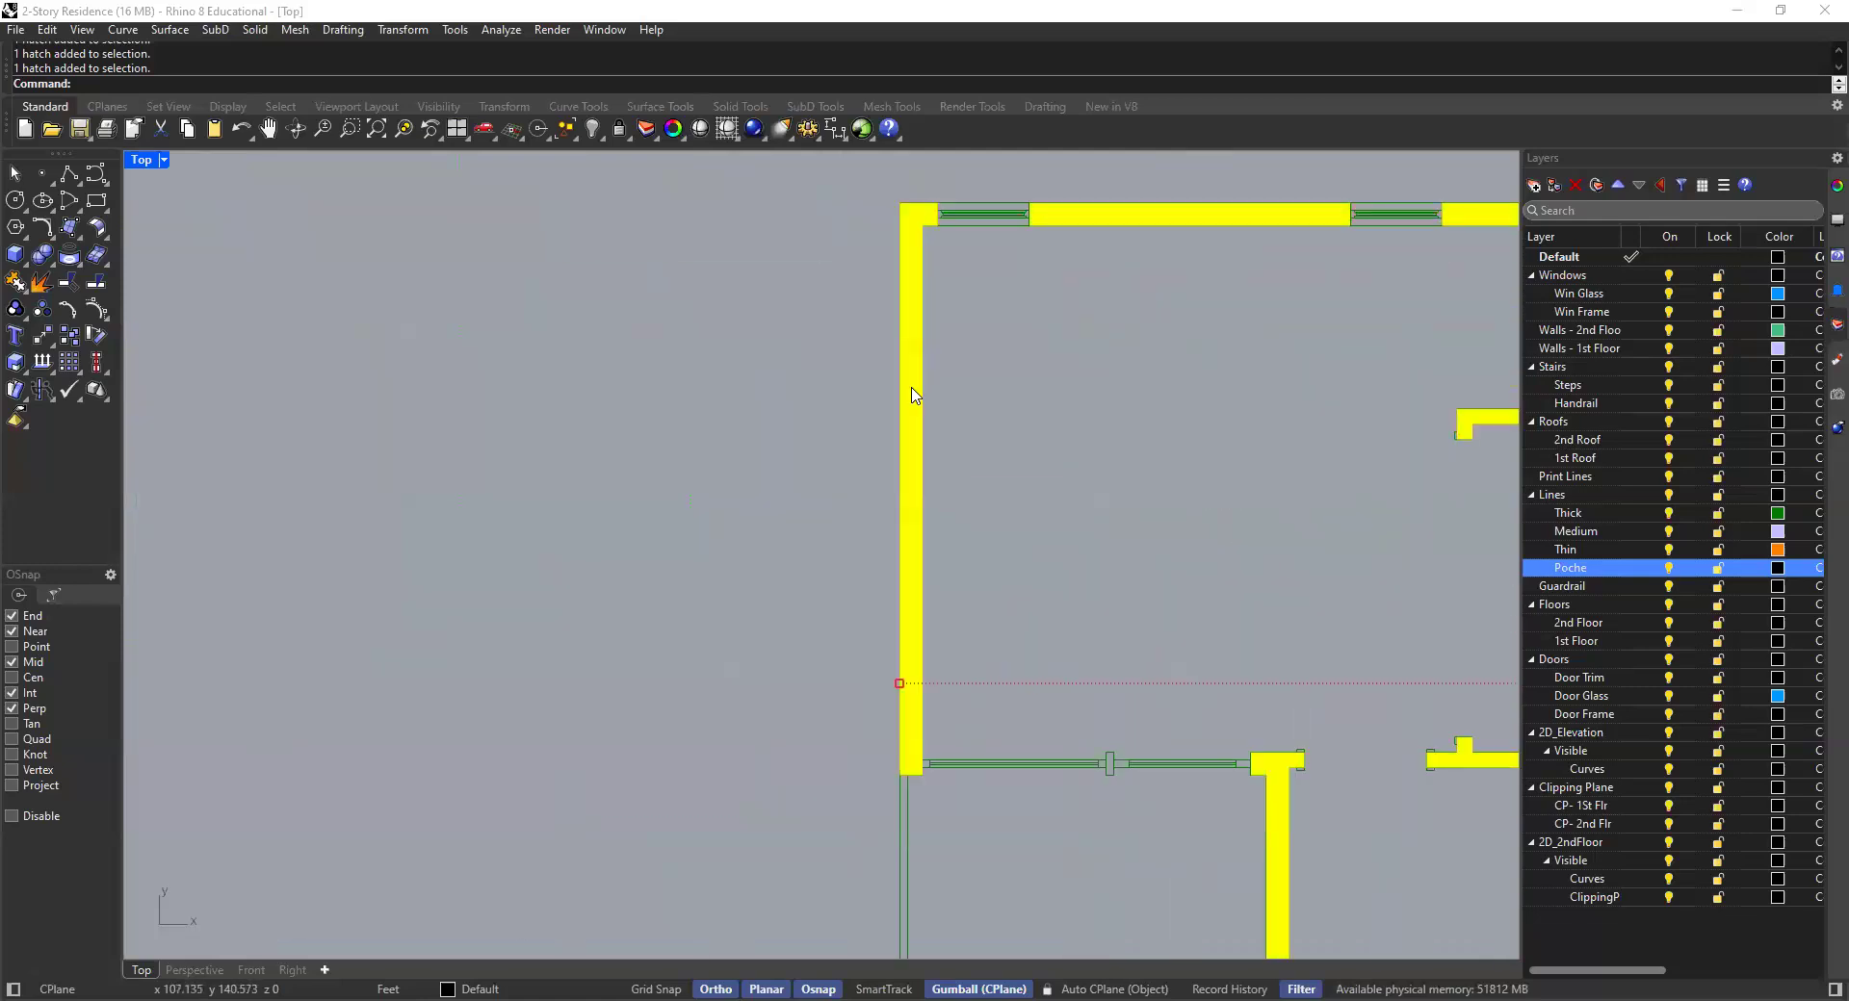
Move the selected wall hatches to the Poche layer and clear the selection
right_click(1610, 568)
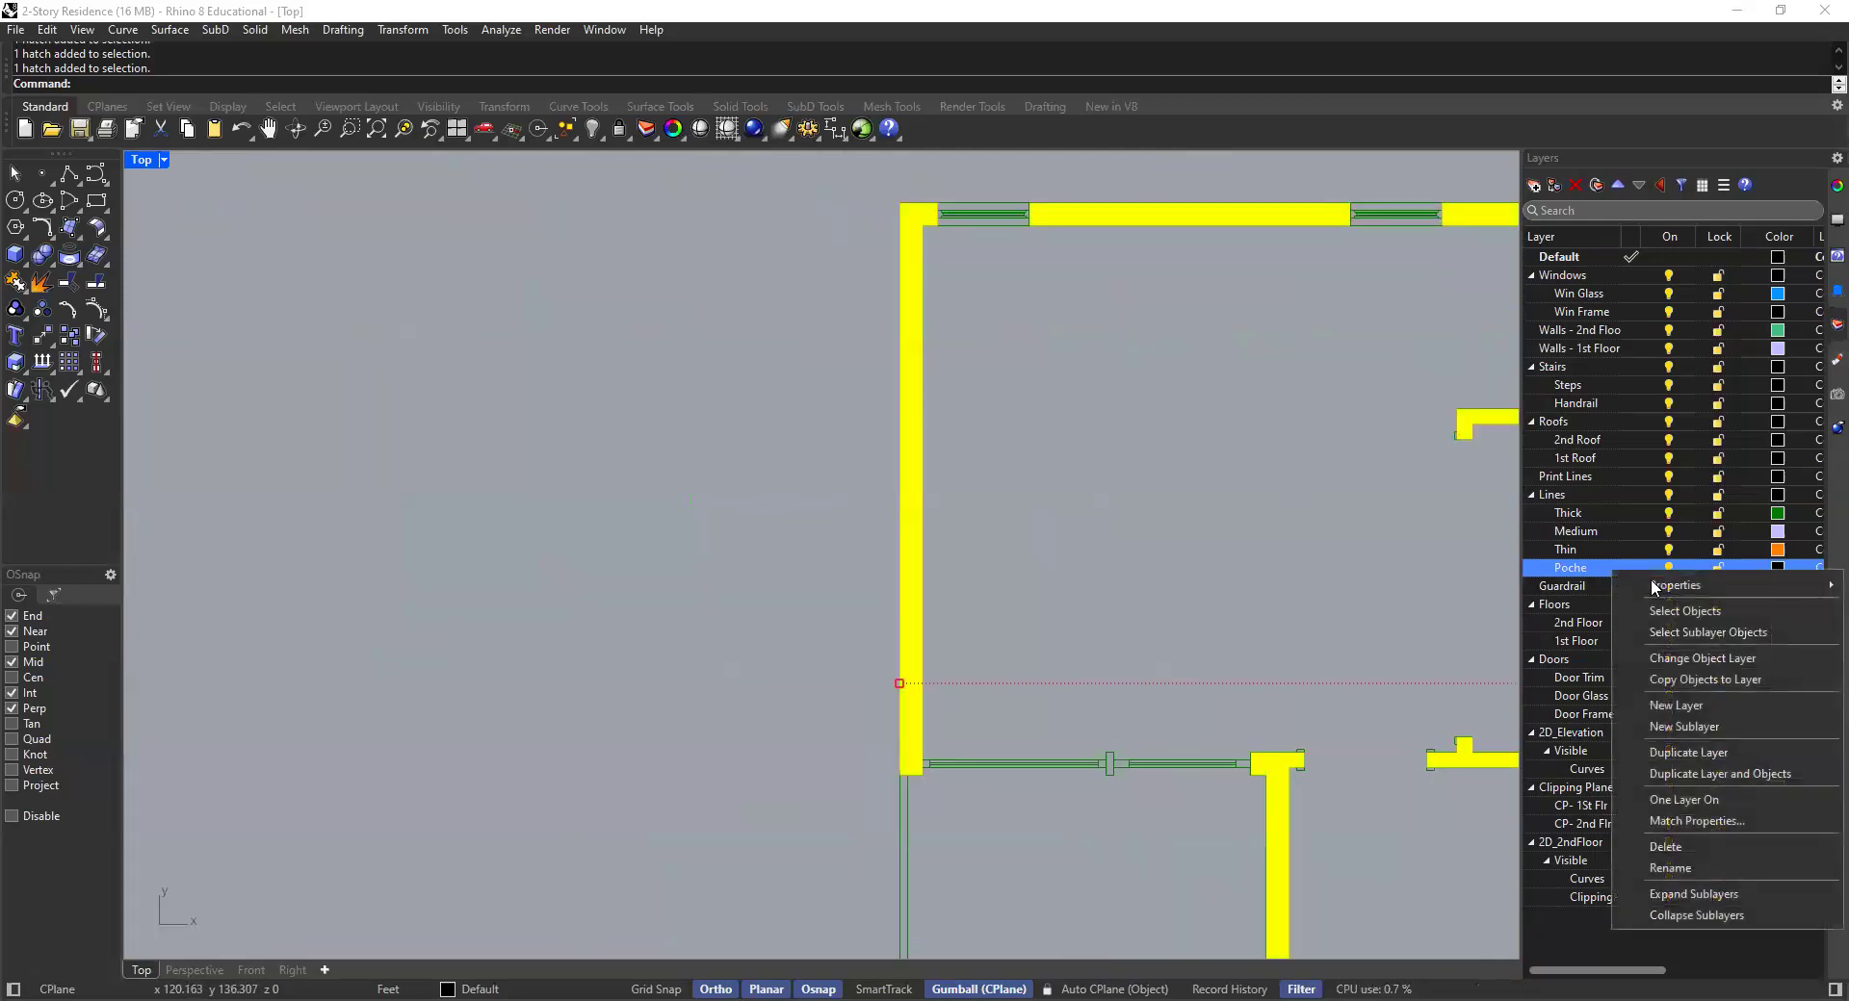
click(1680, 660)
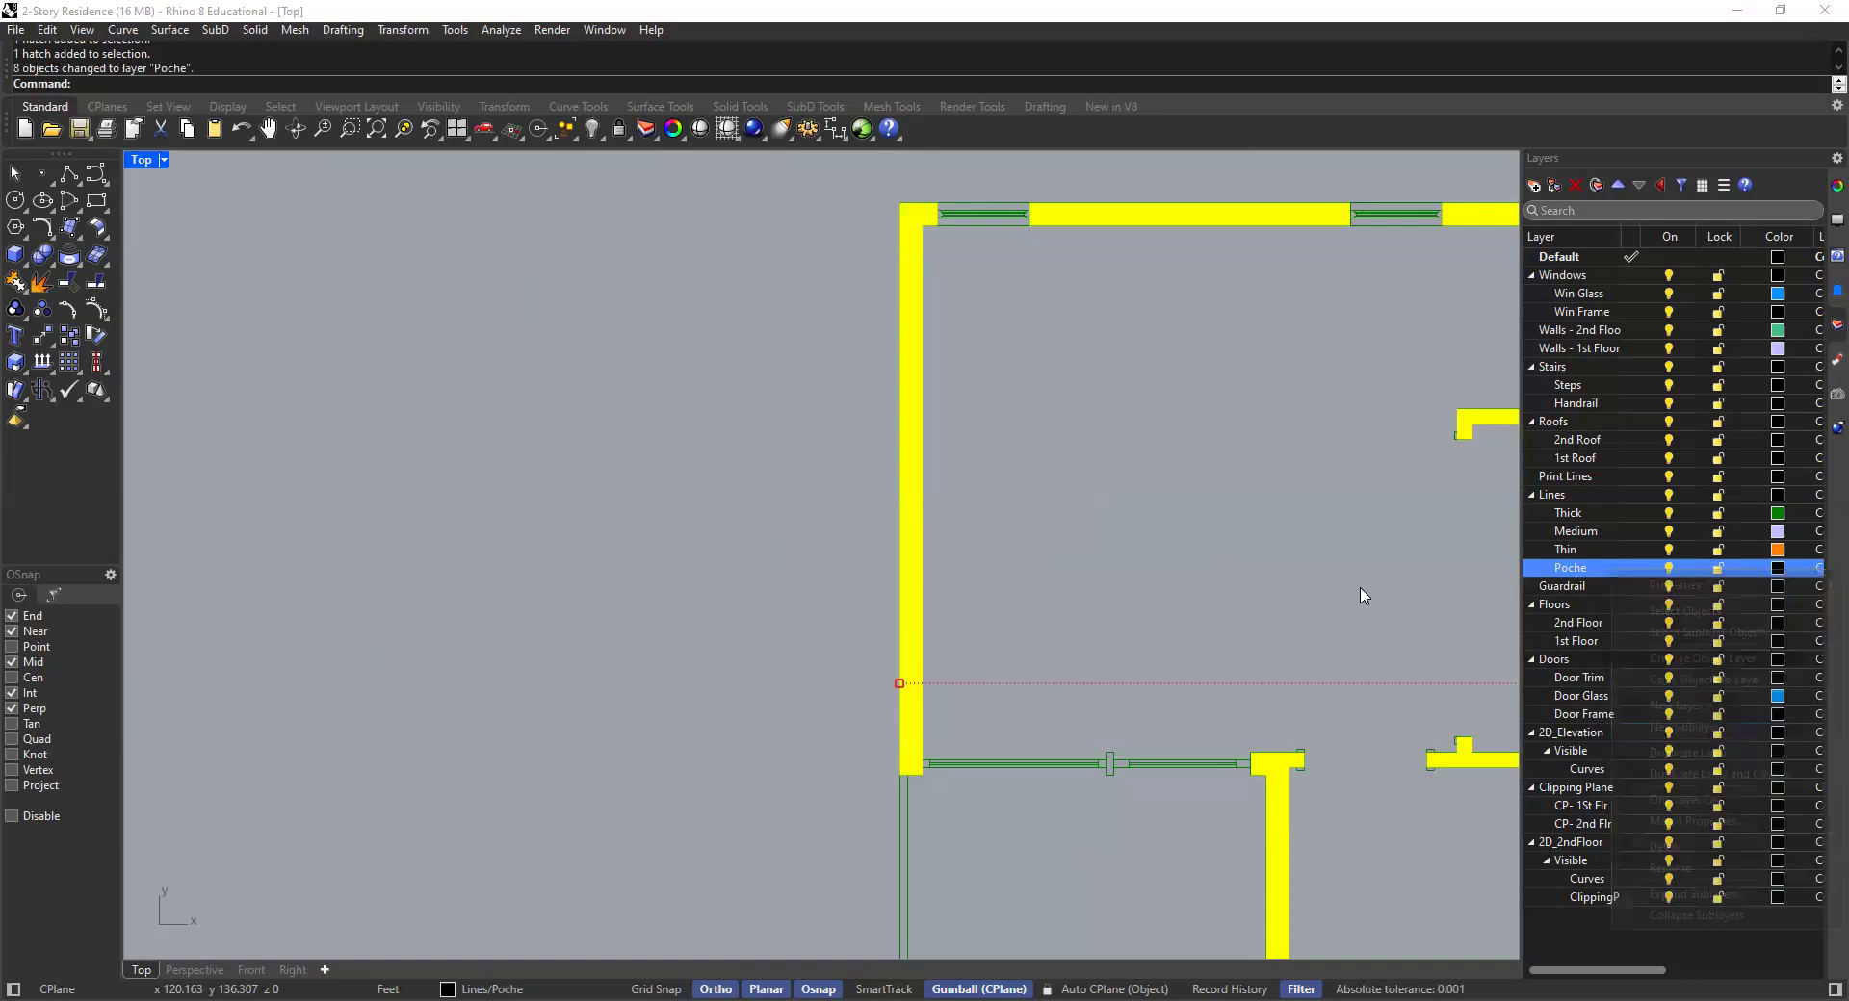
click(1246, 466)
scroll(1260, 474, down, 3)
scroll(1136, 424, down, 2)
scroll(1137, 425, up, 2)
scroll(1462, 576, up, 2)
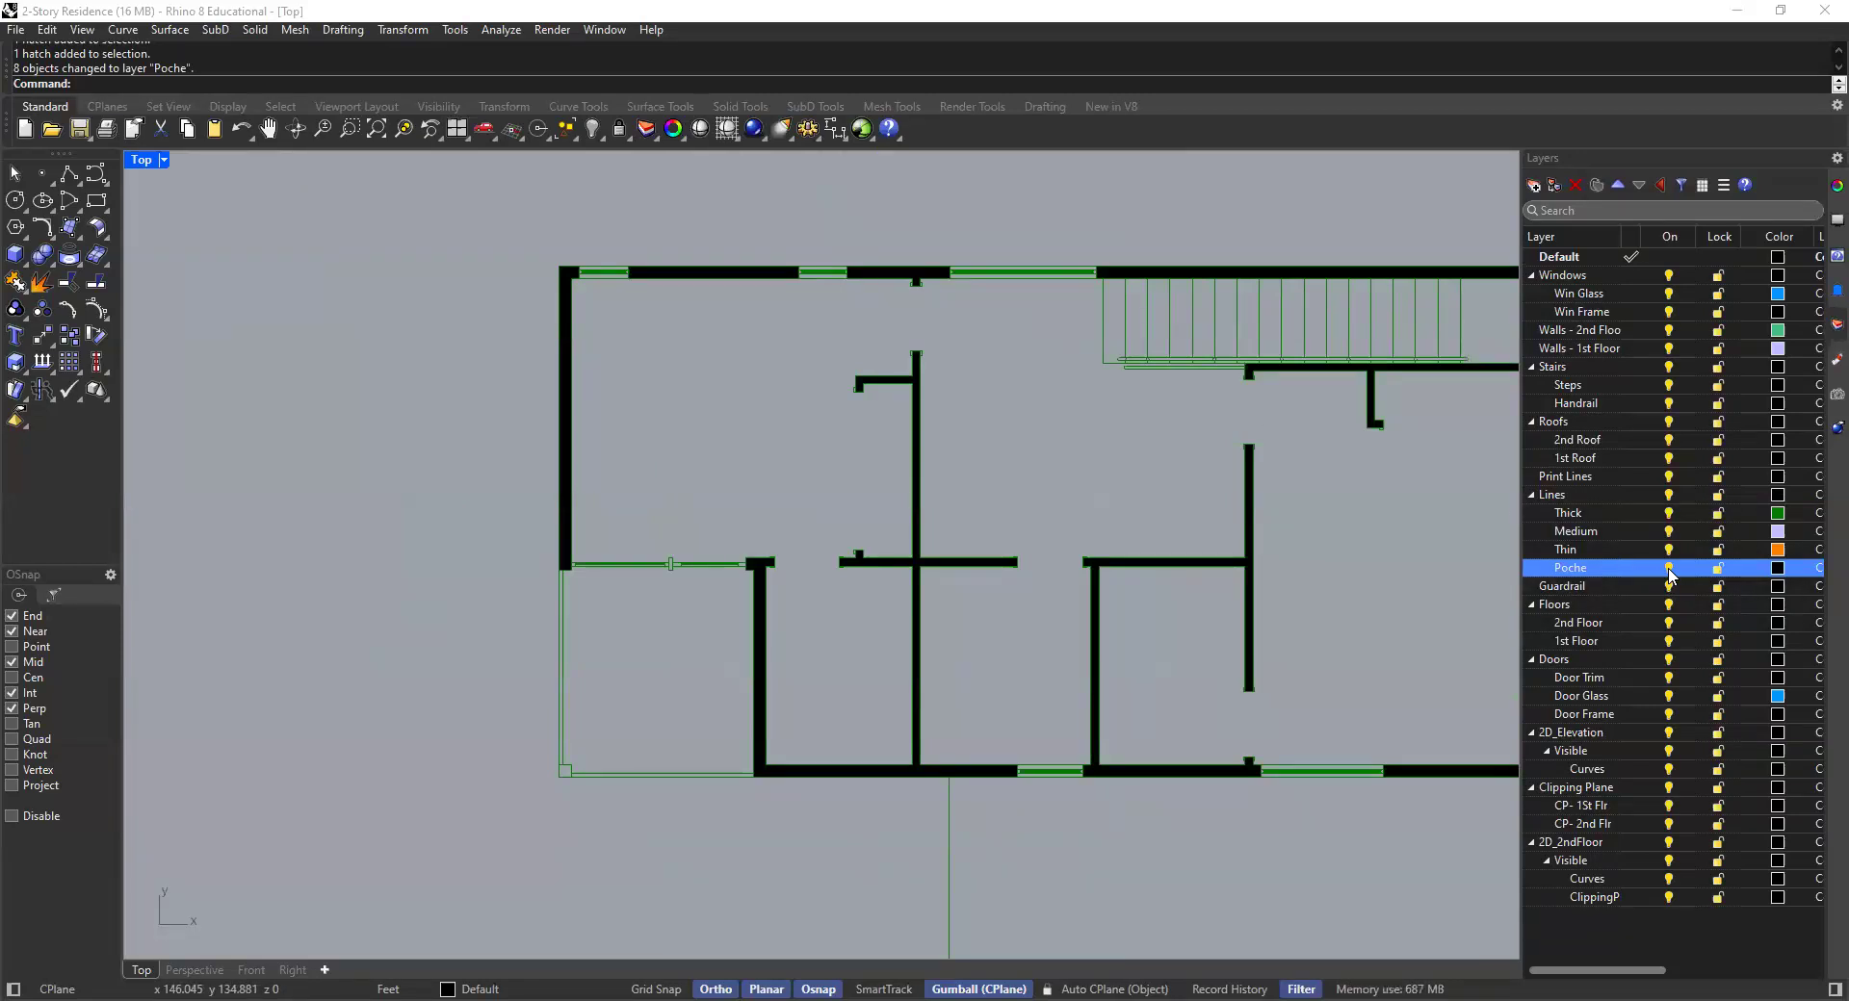
Hide the Poche layer and examine the linework of the upper-wall windows and the staircase area
click(1669, 569)
scroll(1159, 403, up, 2)
right_drag(1192, 409, 873, 501)
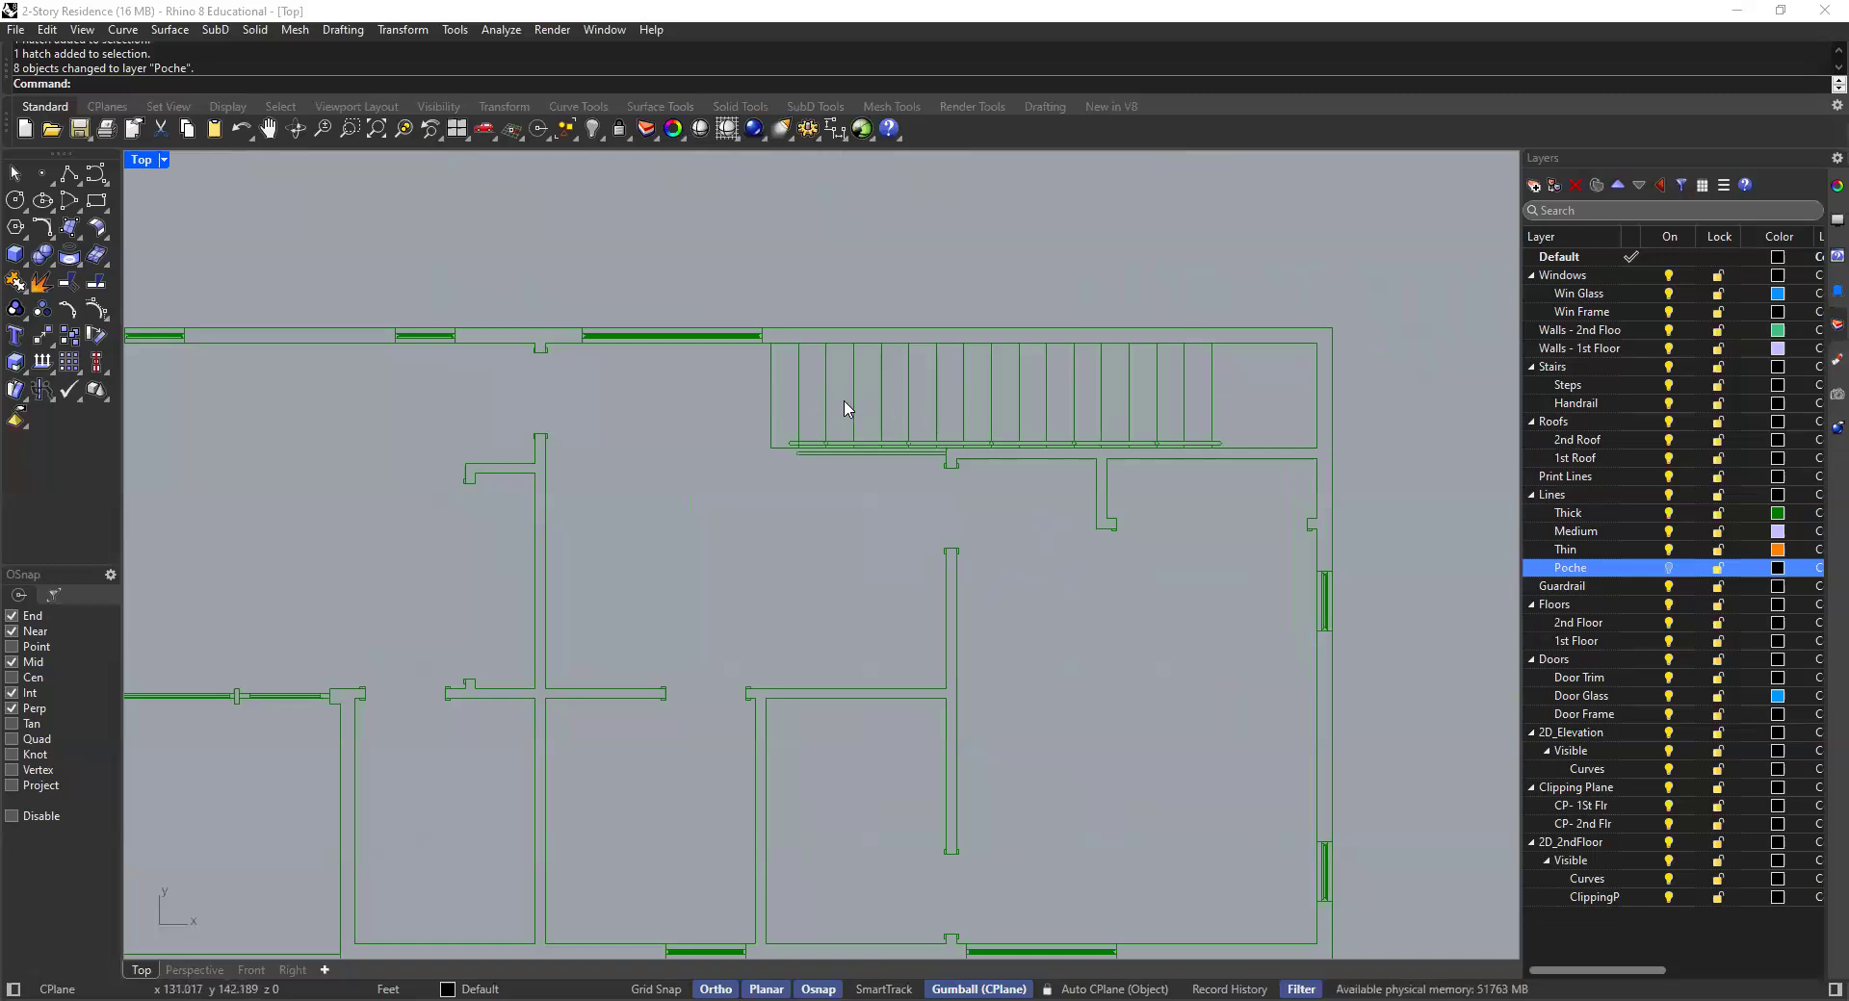
right_drag(846, 408, 1114, 479)
scroll(887, 416, up, 2)
scroll(981, 439, up, 2)
right_drag(915, 437, 677, 421)
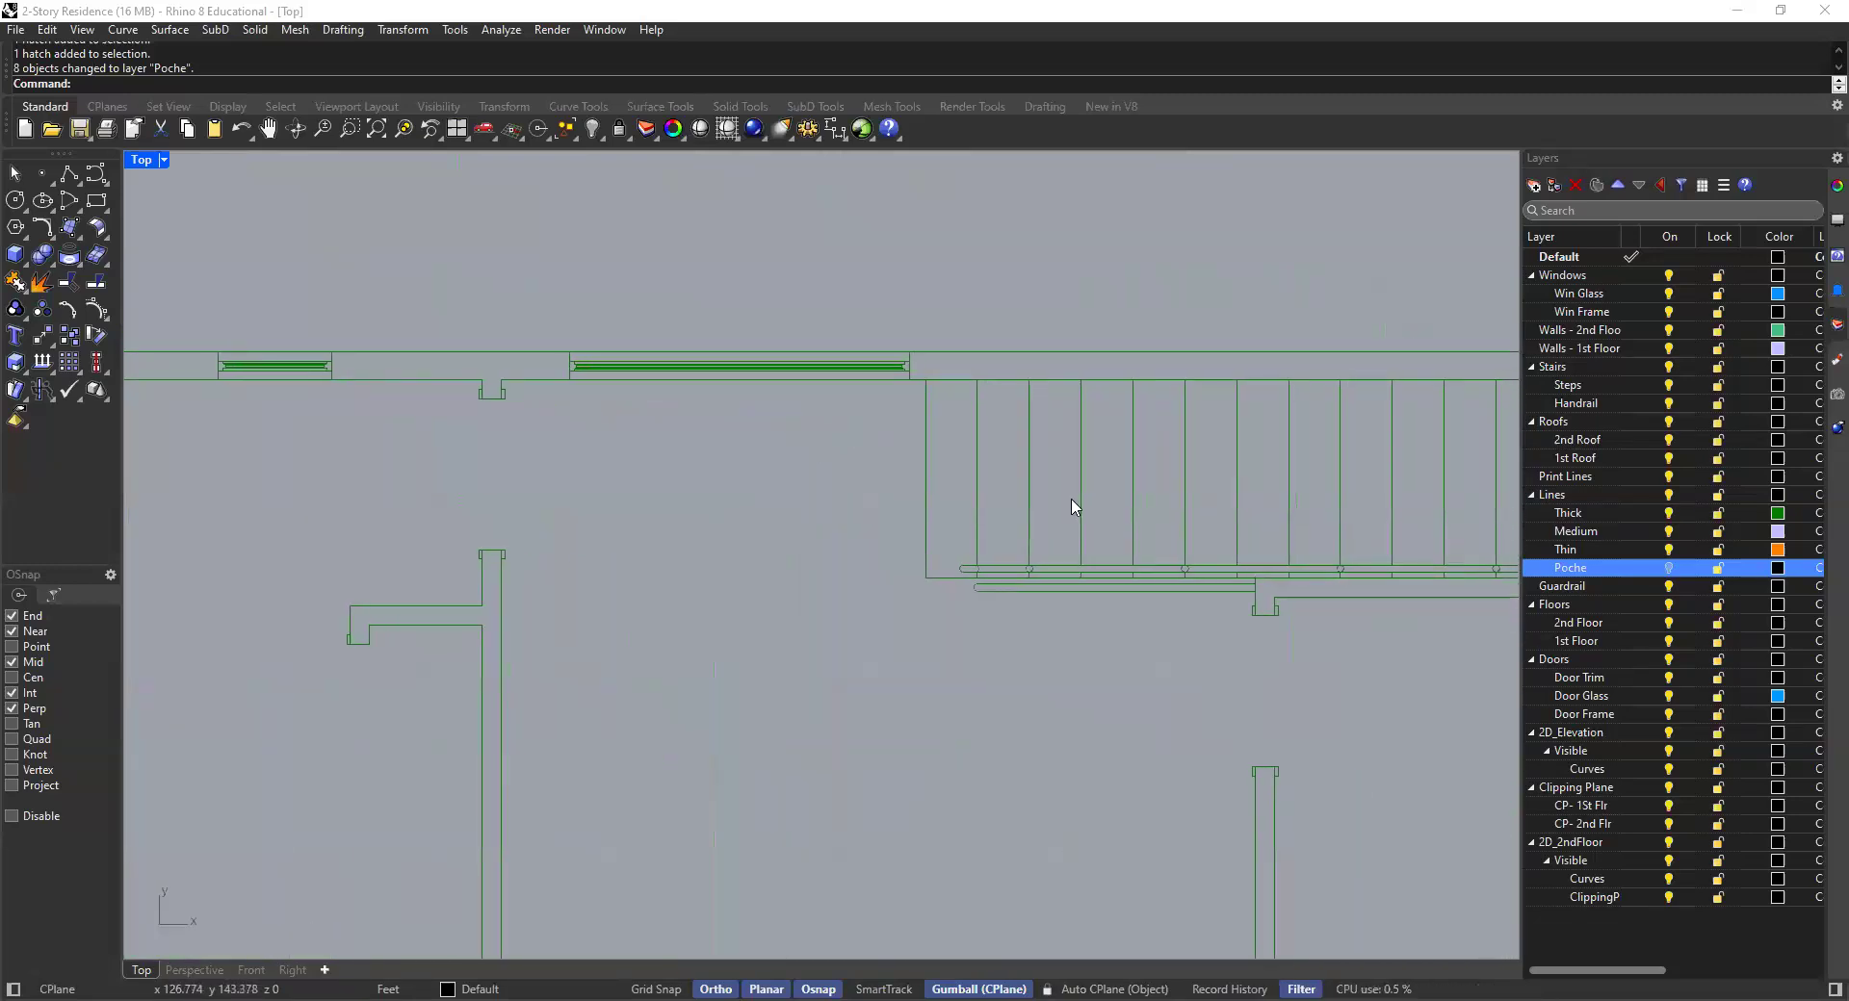
click(1576, 518)
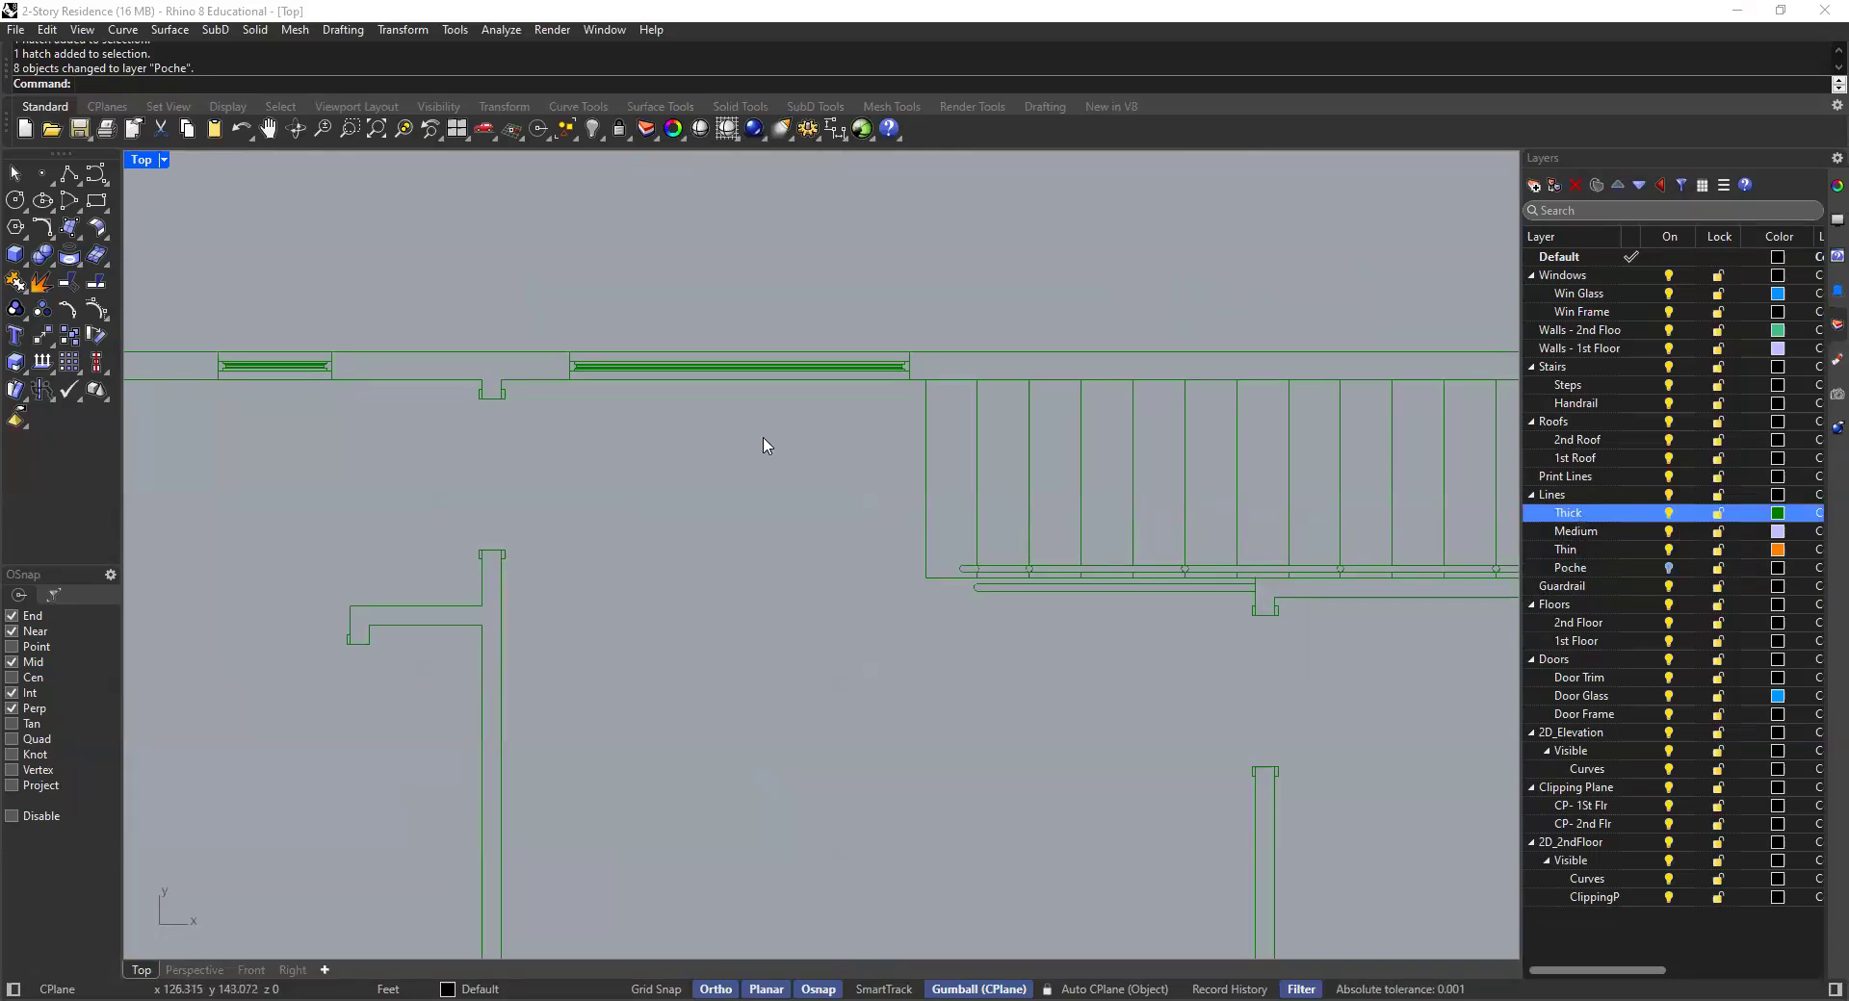
scroll(1016, 327, up, 7)
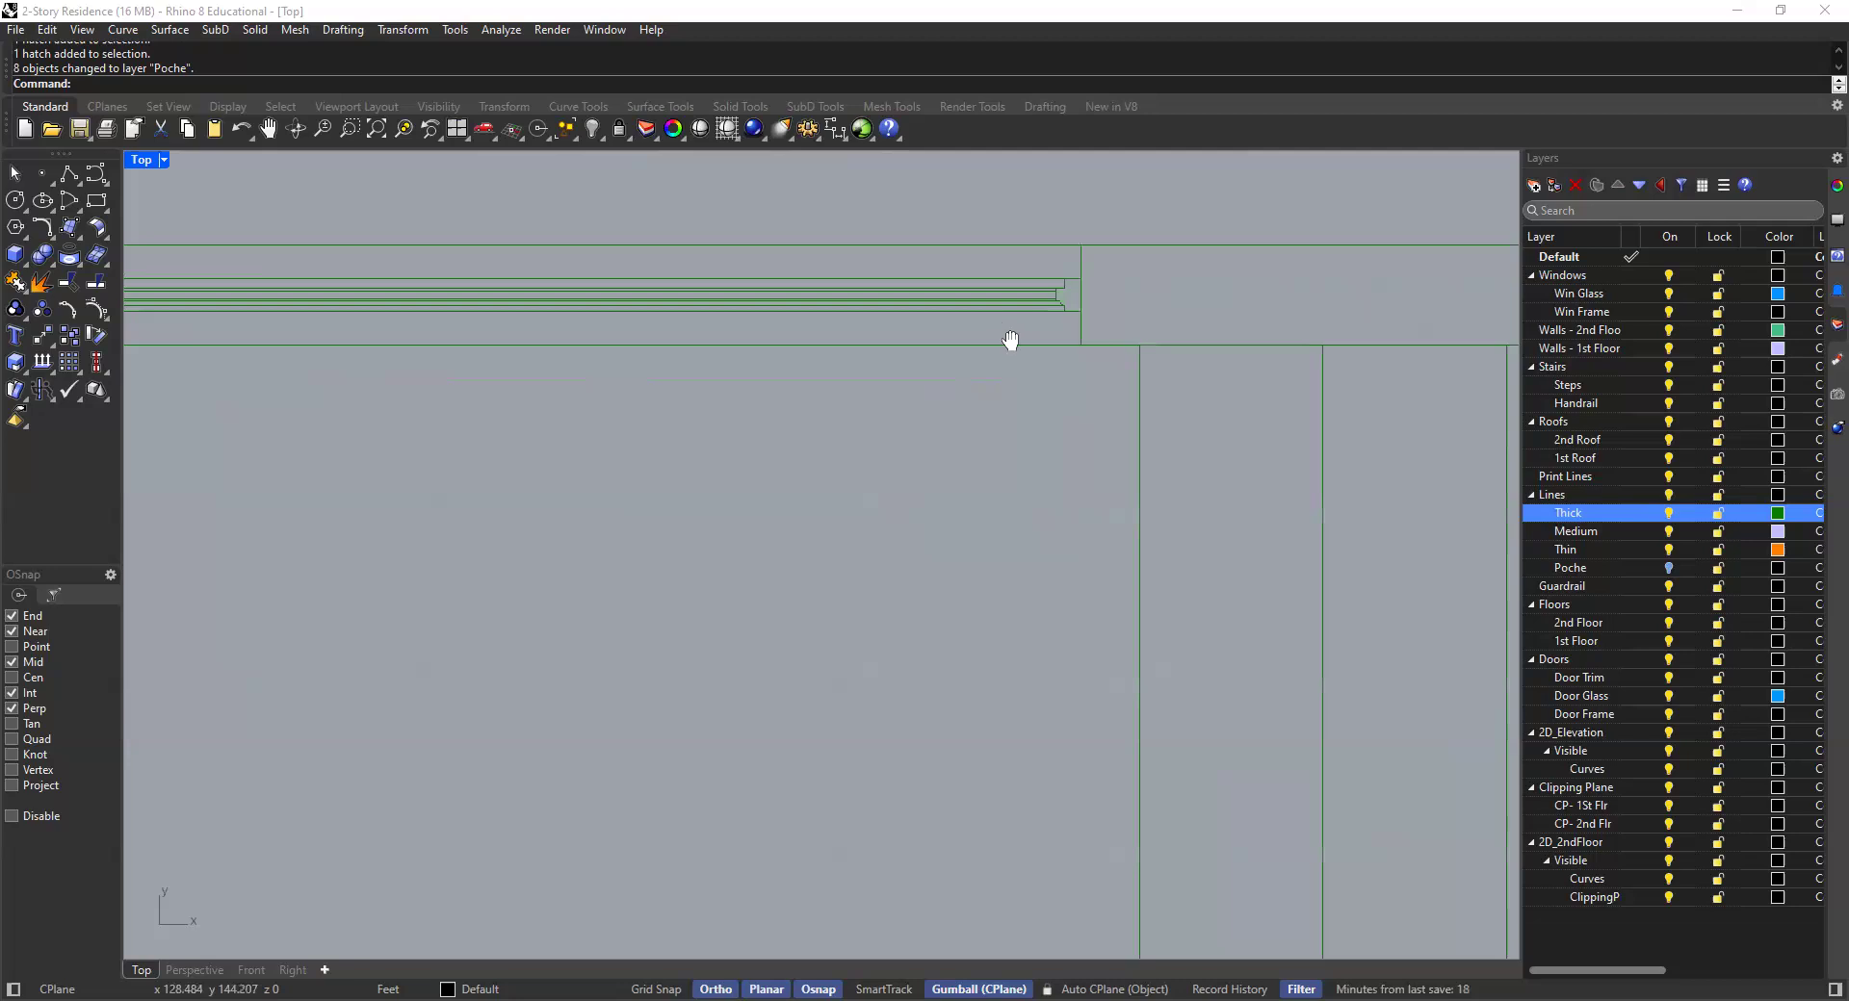
scroll(1036, 430, up, 3)
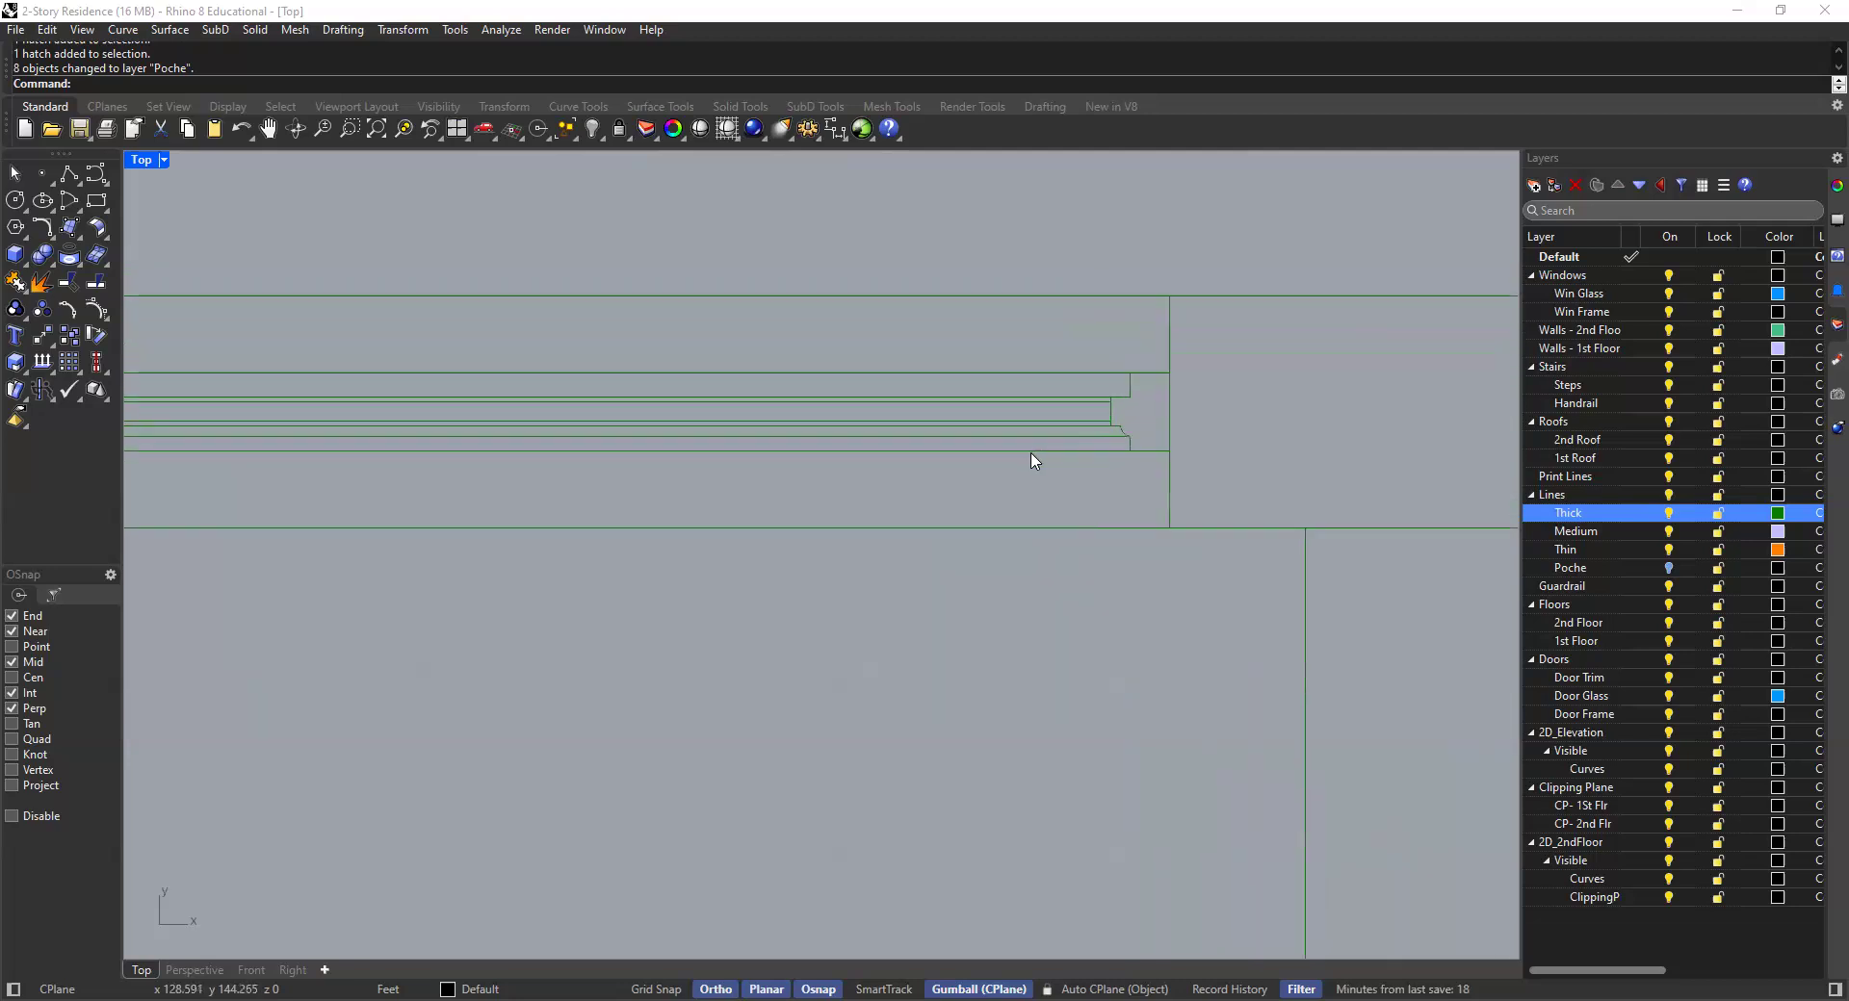
scroll(1143, 390, down, 2)
scroll(1040, 416, down, 1)
scroll(1038, 421, down, 3)
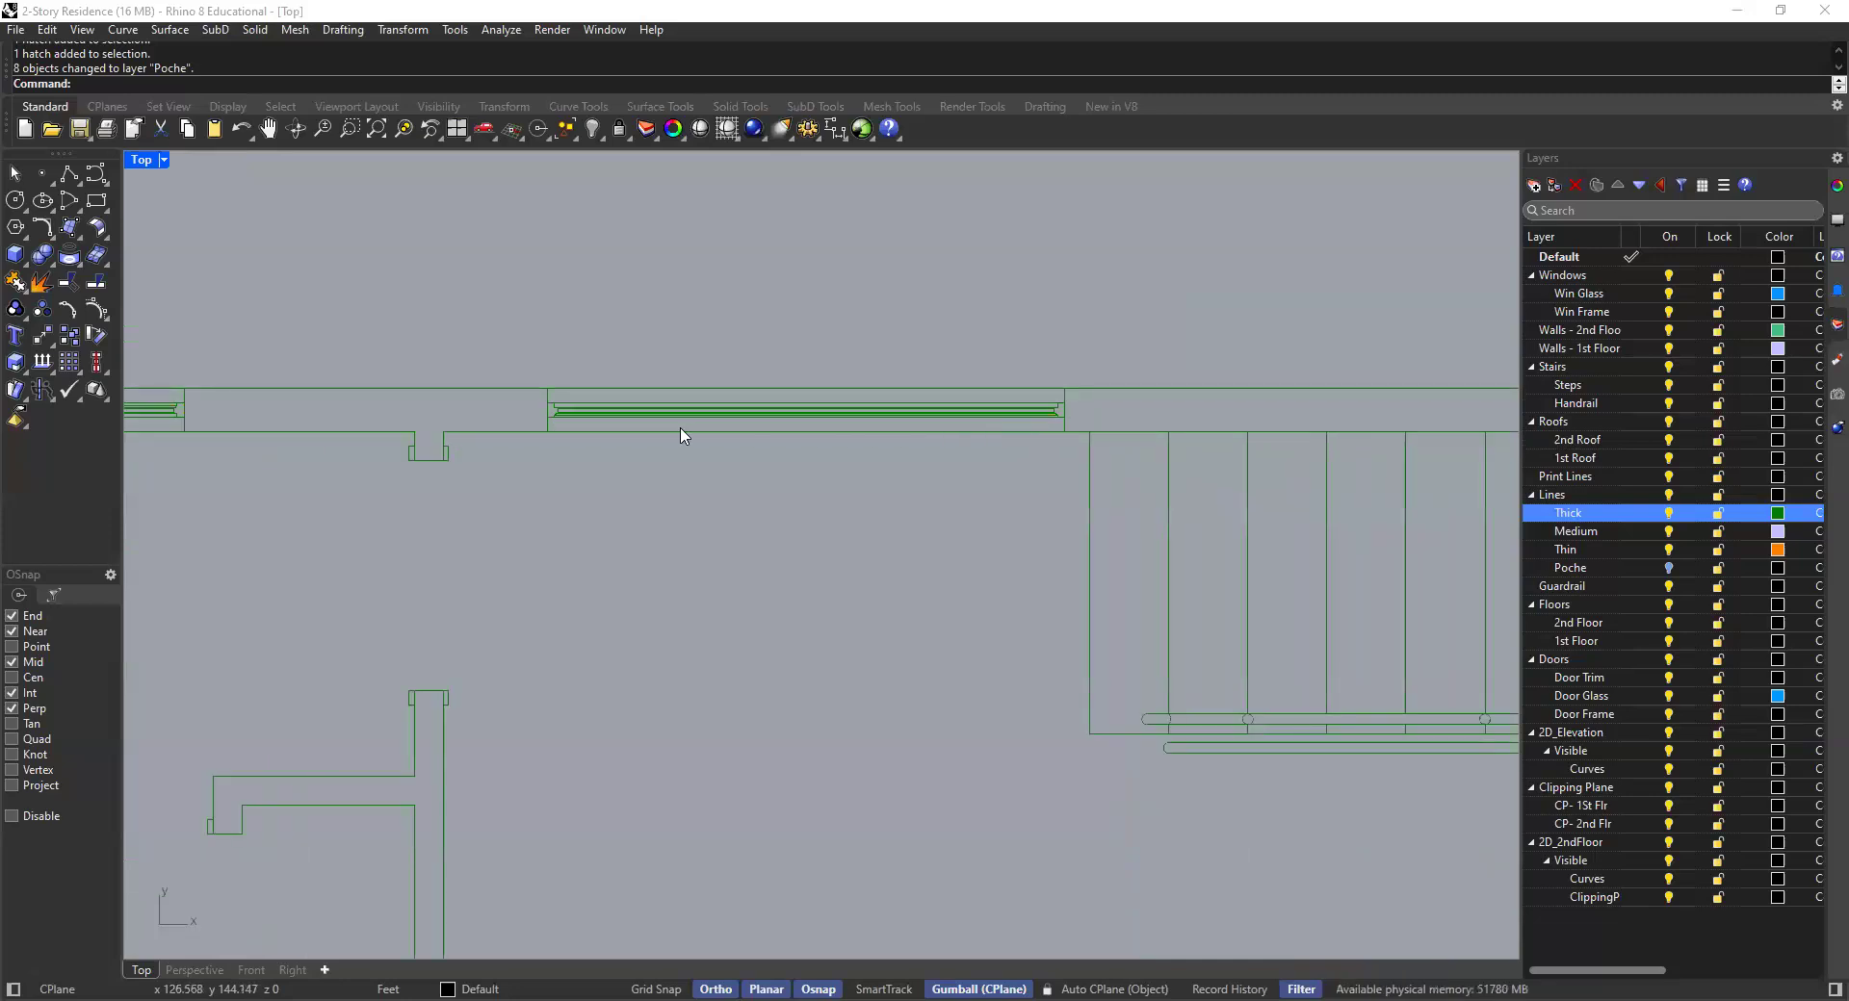
scroll(792, 466, down, 3)
right_drag(764, 482, 929, 492)
Show the Poche layer and examine the unfilled window frames between the poched upper walls
click(1668, 568)
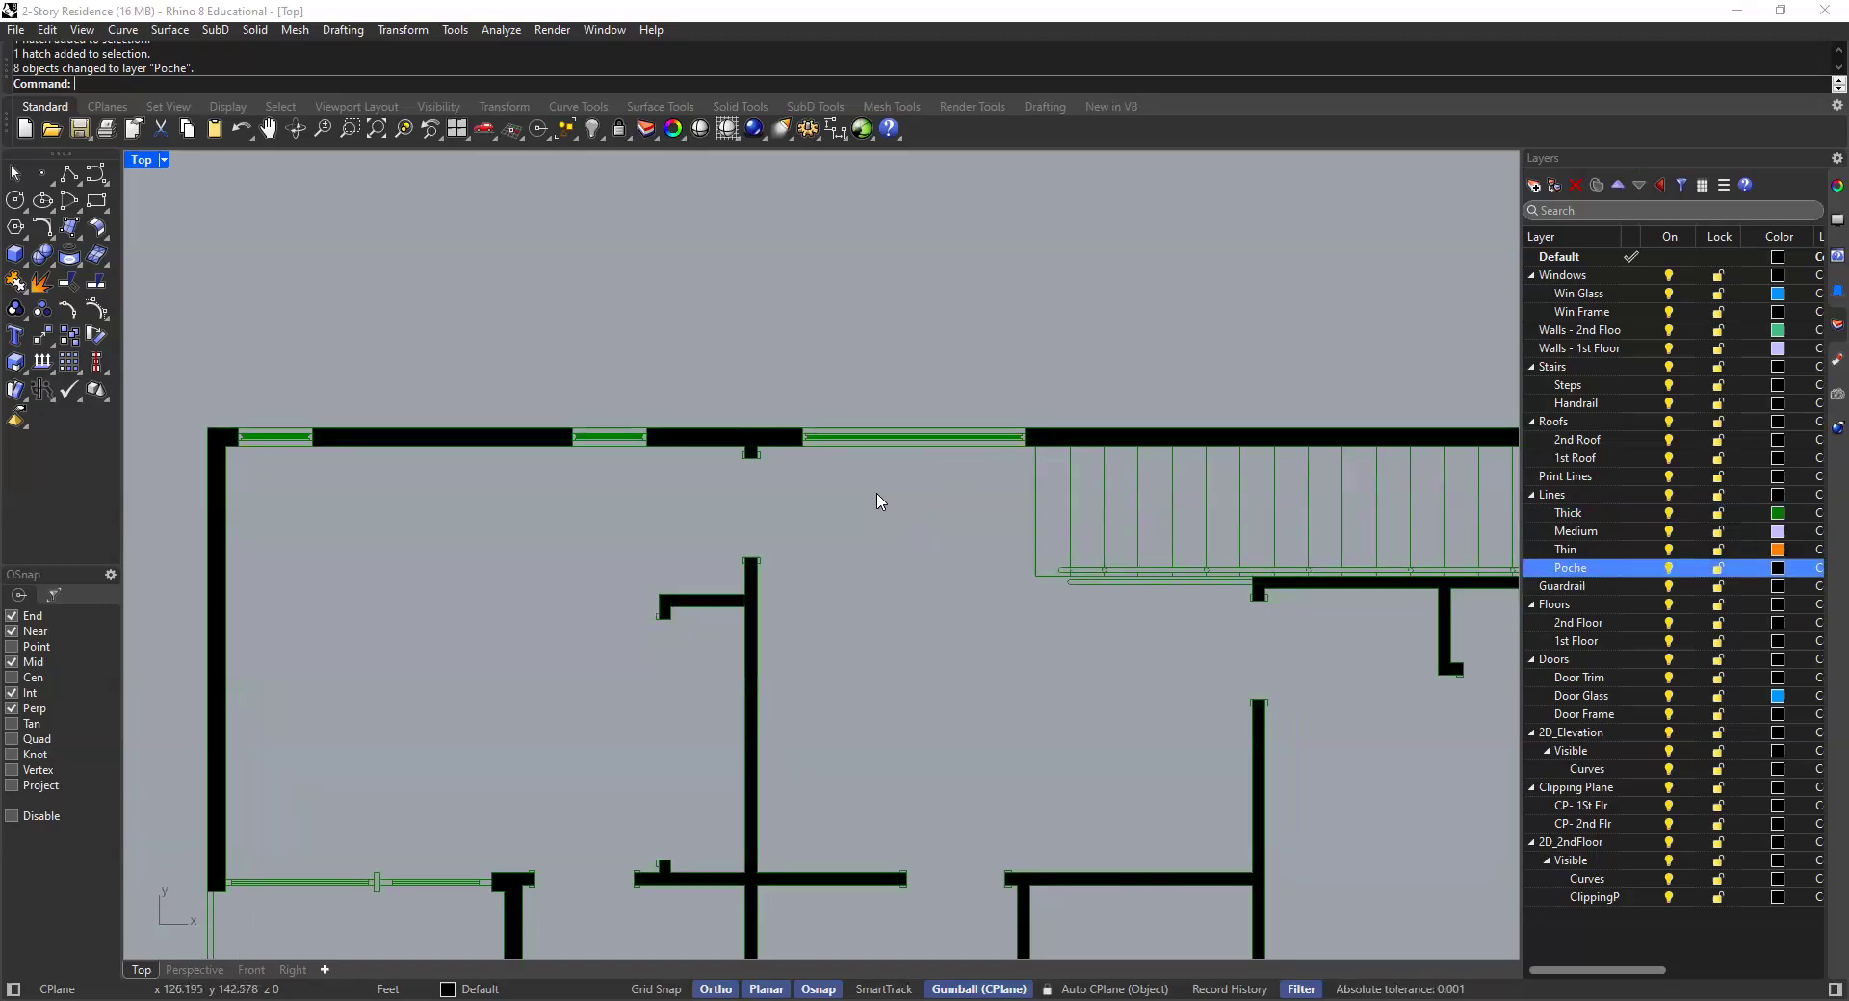
scroll(796, 495, down, 3)
scroll(735, 482, up, 6)
scroll(633, 493, up, 3)
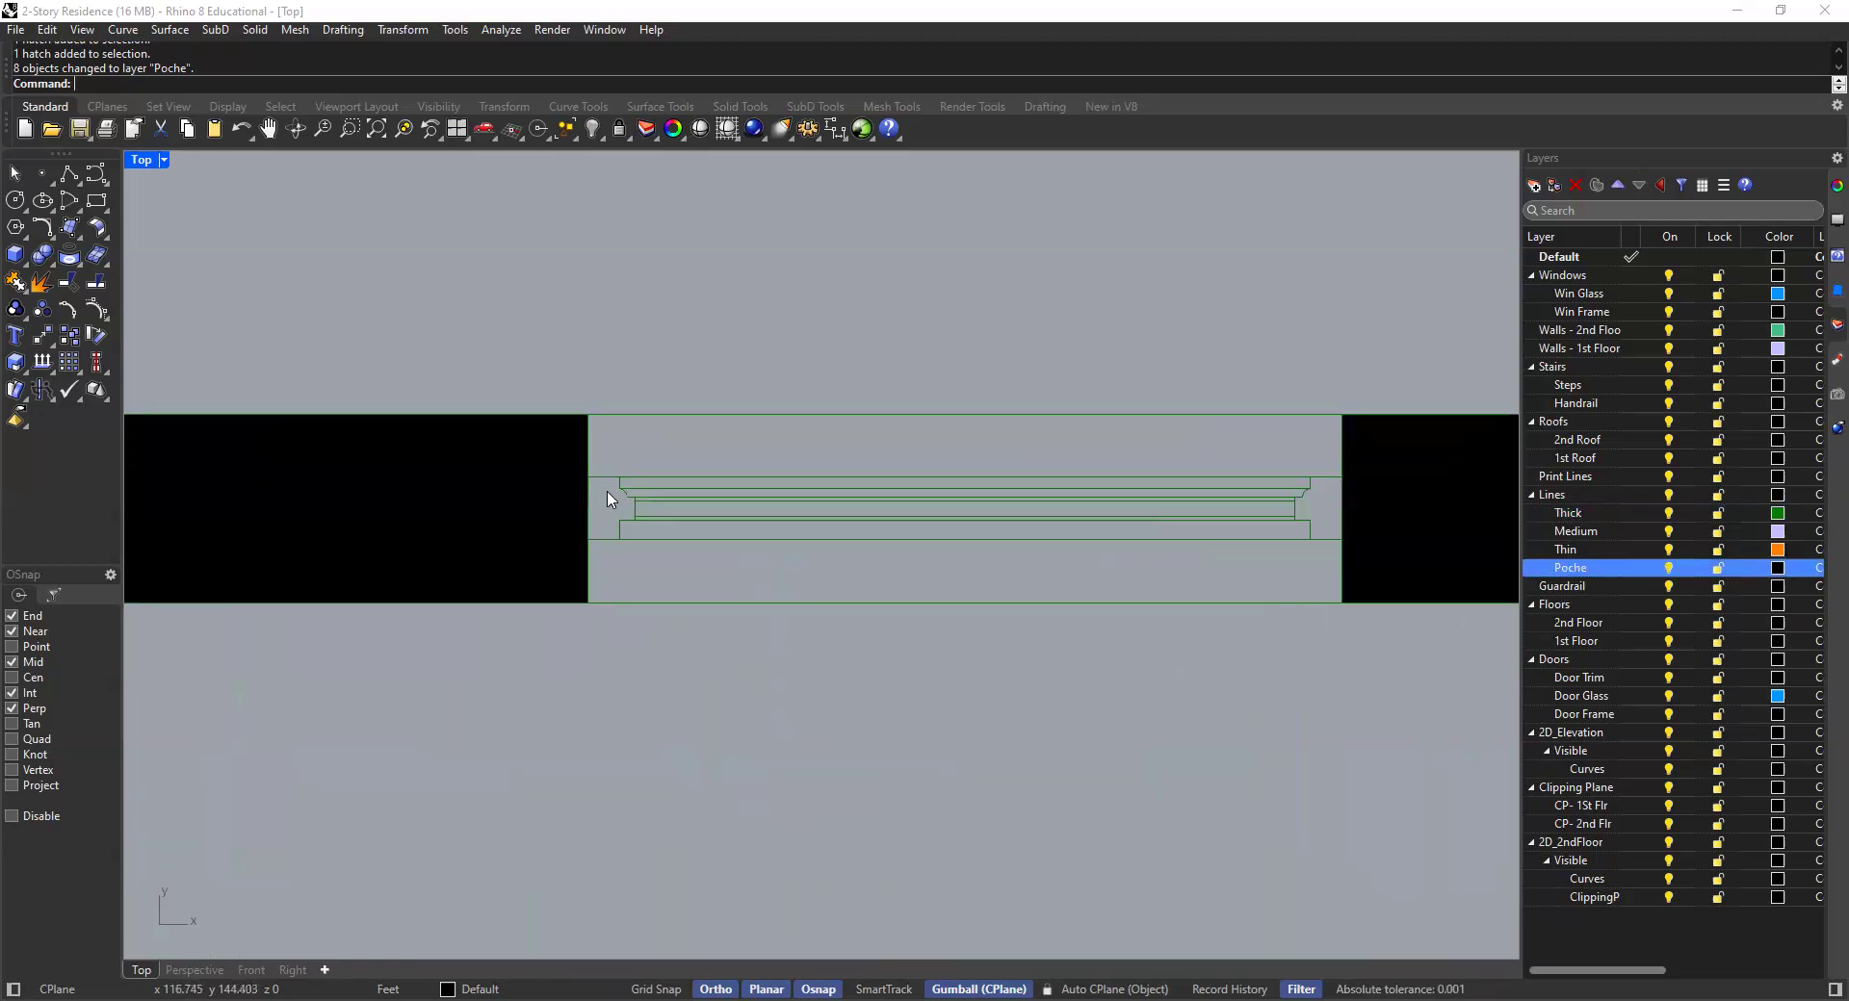
scroll(1316, 511, down, 6)
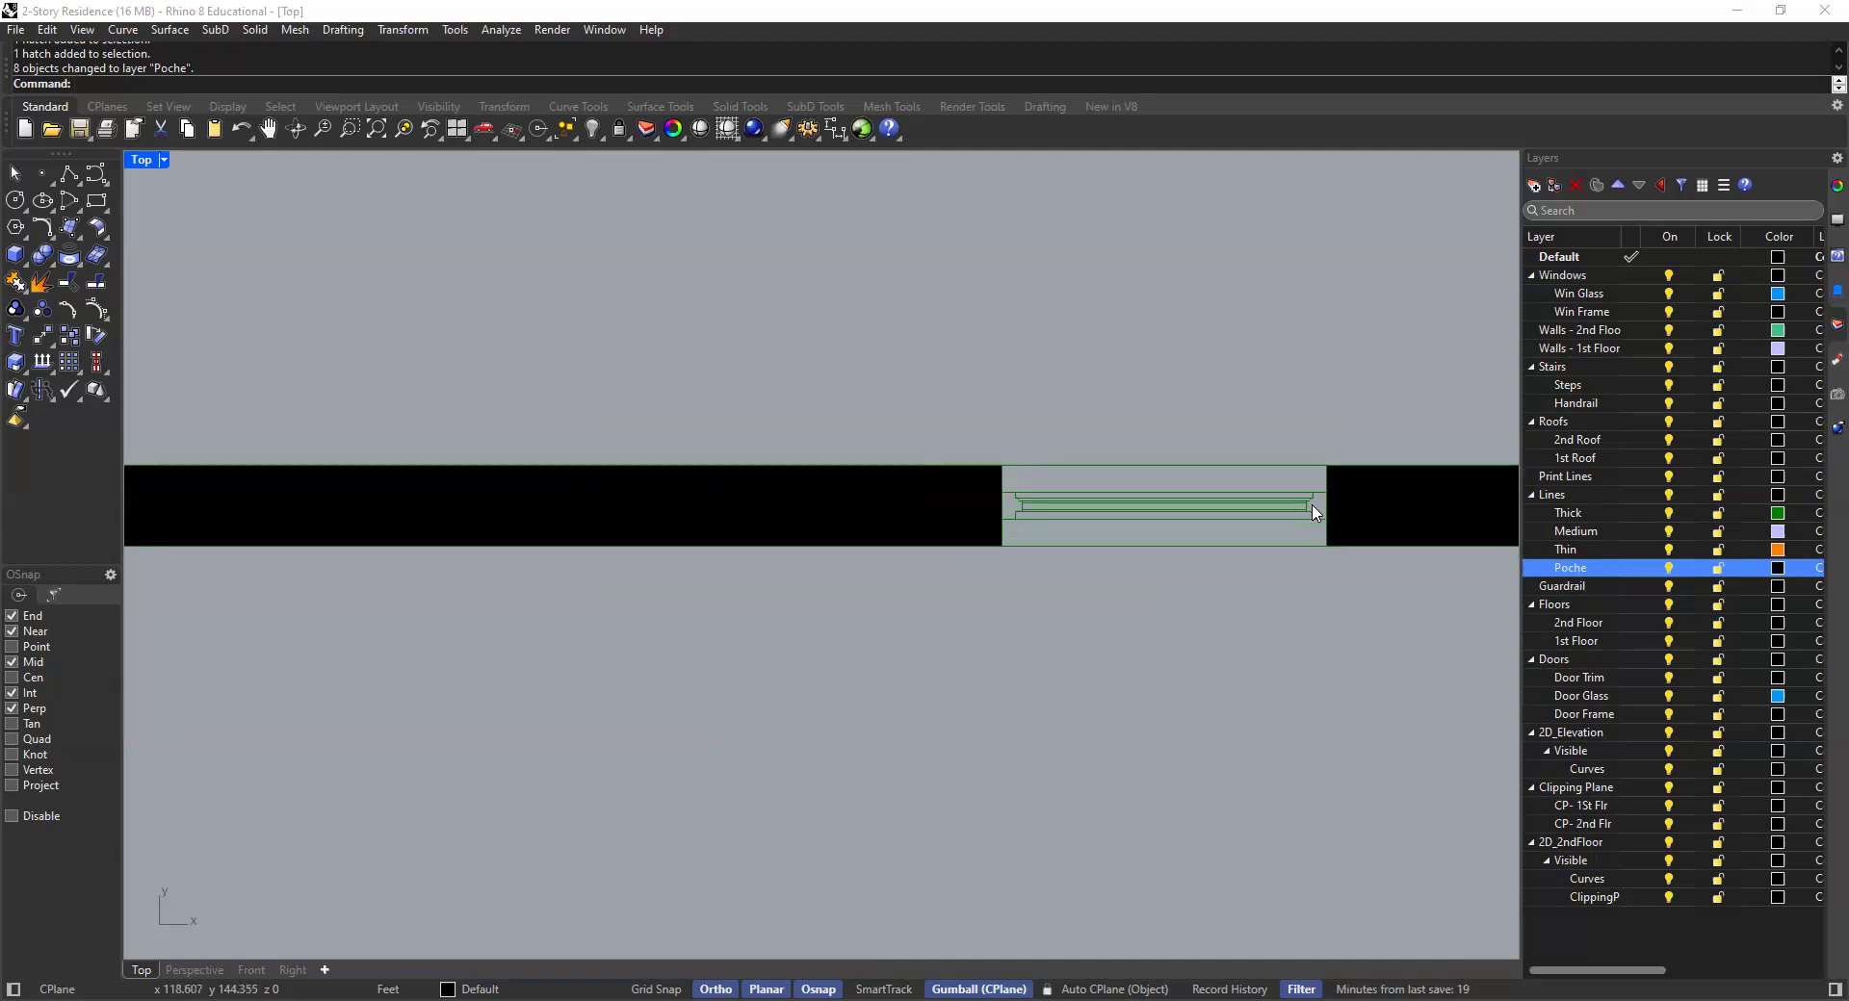
right_drag(1139, 536, 1033, 503)
scroll(1167, 538, down, 2)
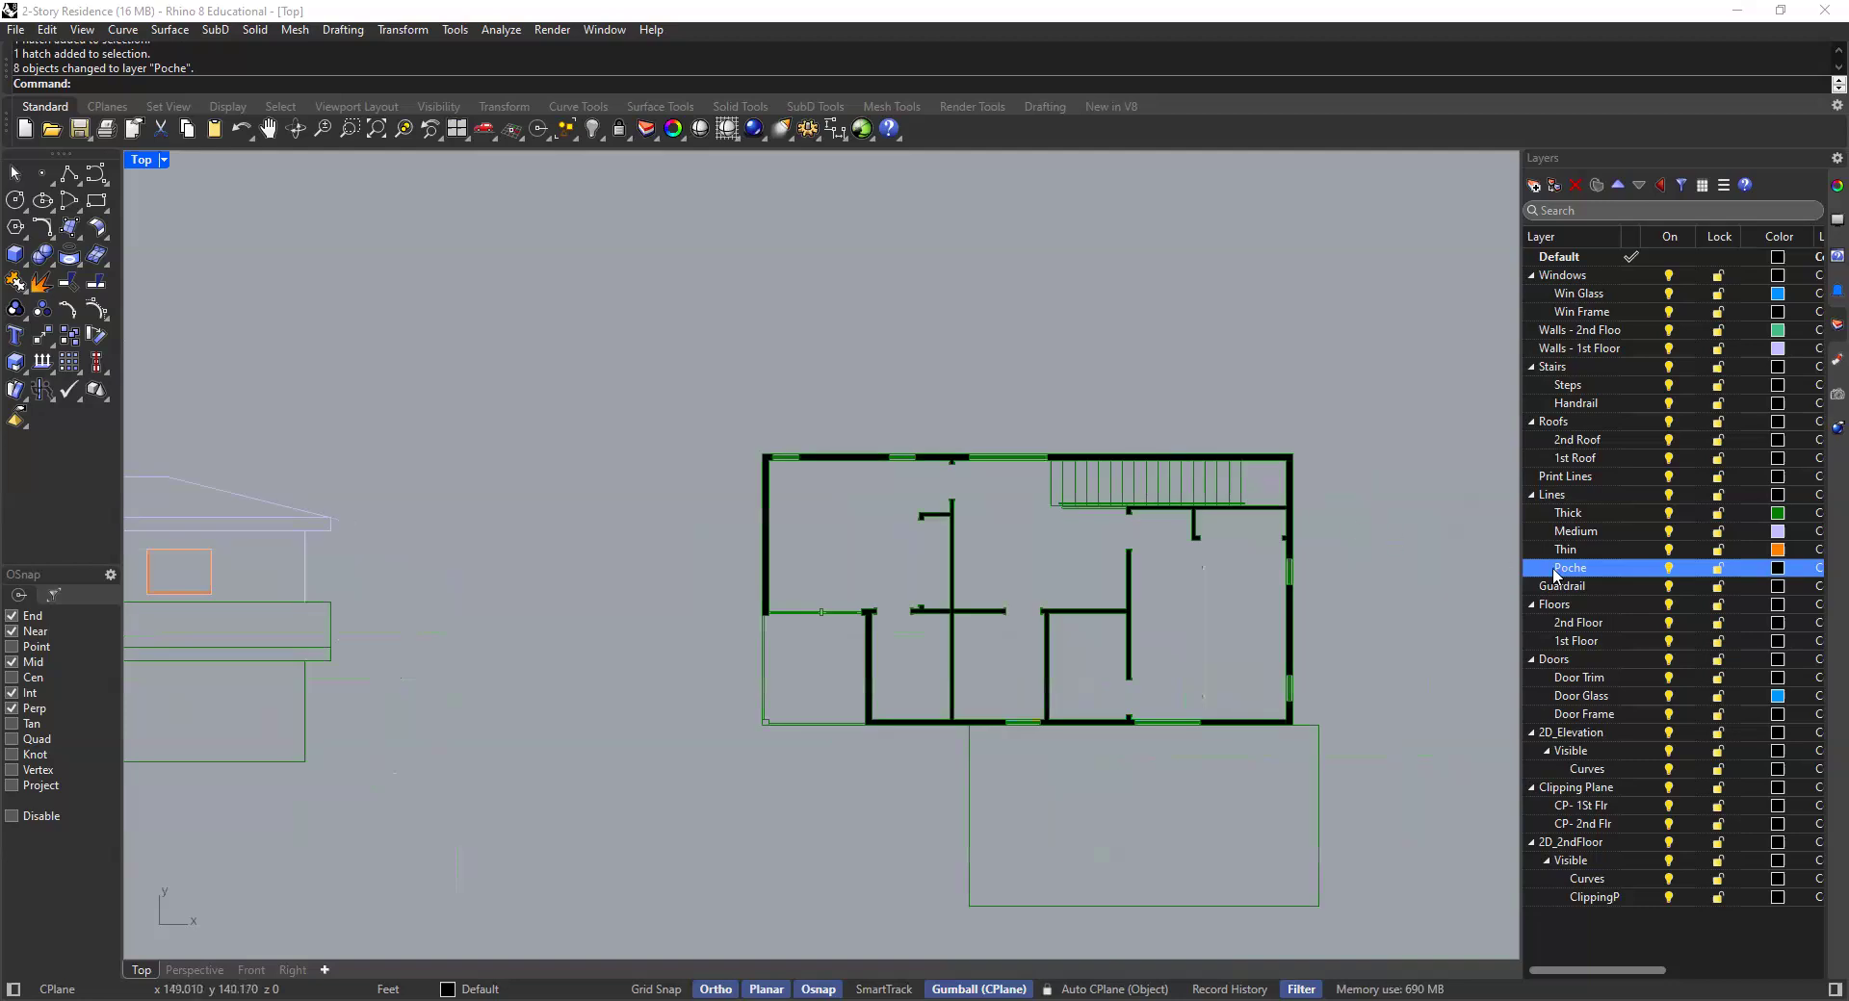
Hide the Poche layer and start a Hatch with all the floor plan curves as boundaries
click(1668, 568)
right_drag(1173, 403, 1122, 368)
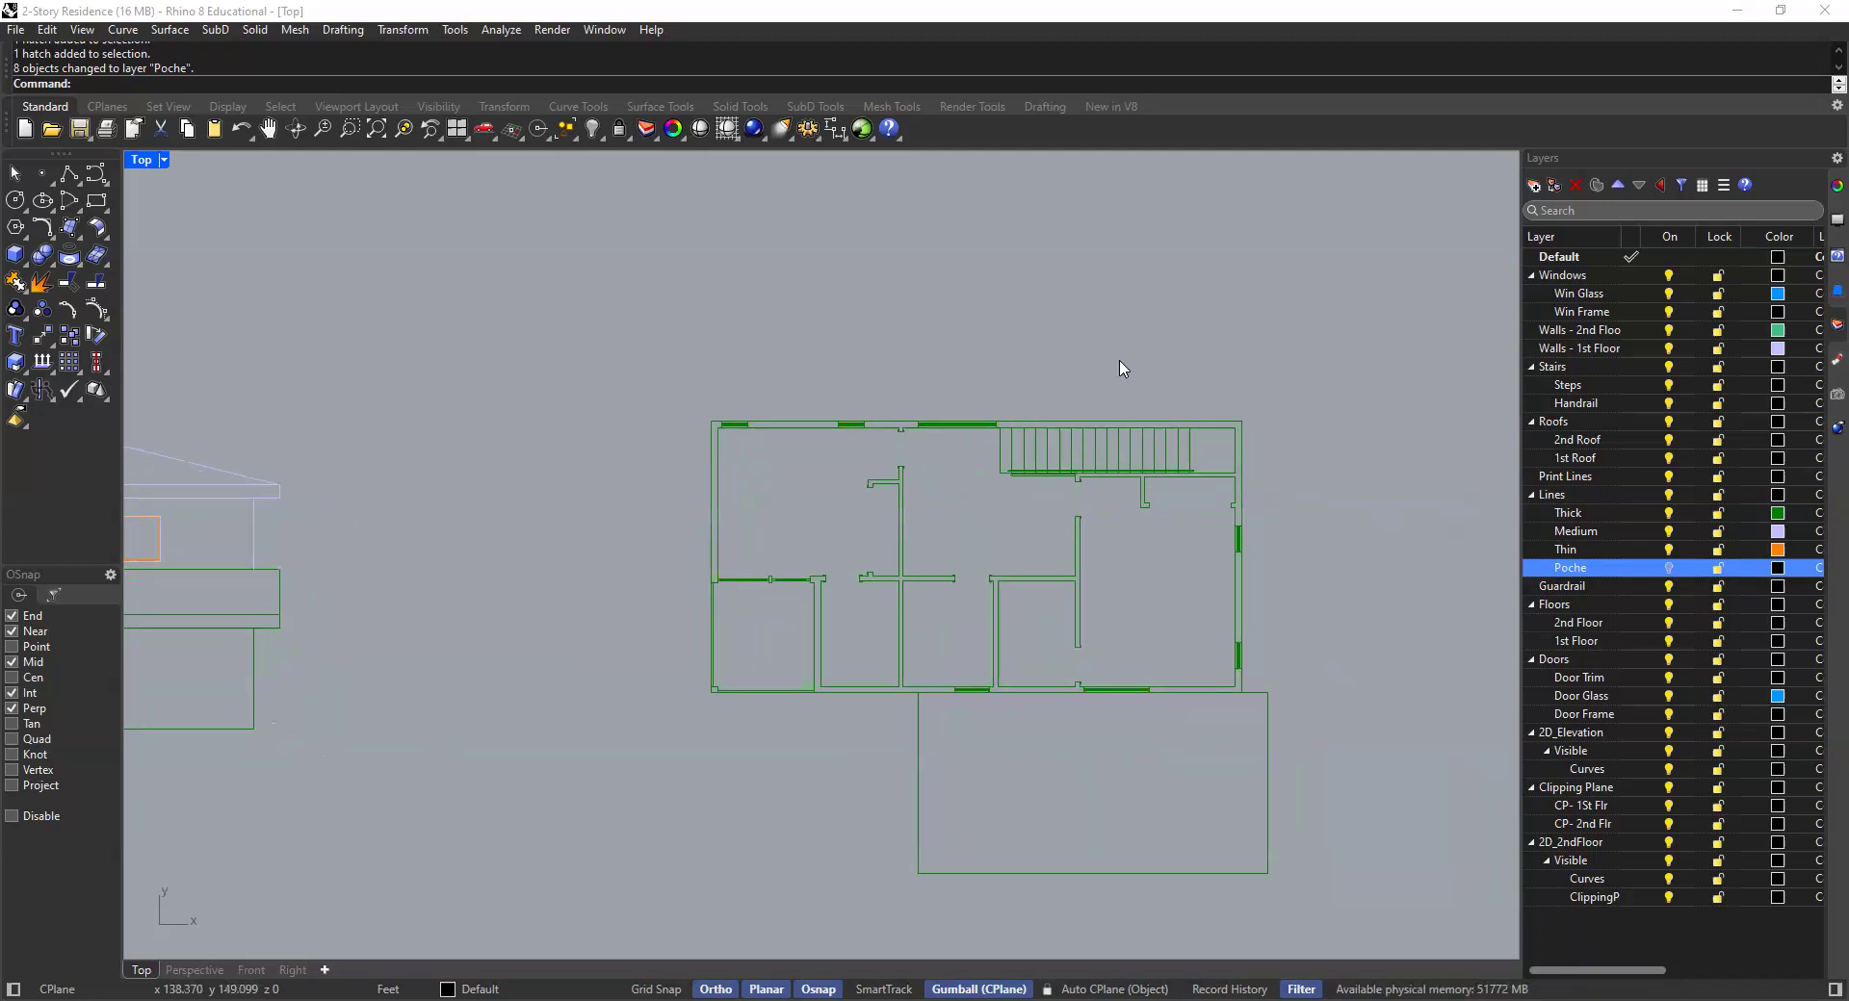
text(hatch)
key(Return)
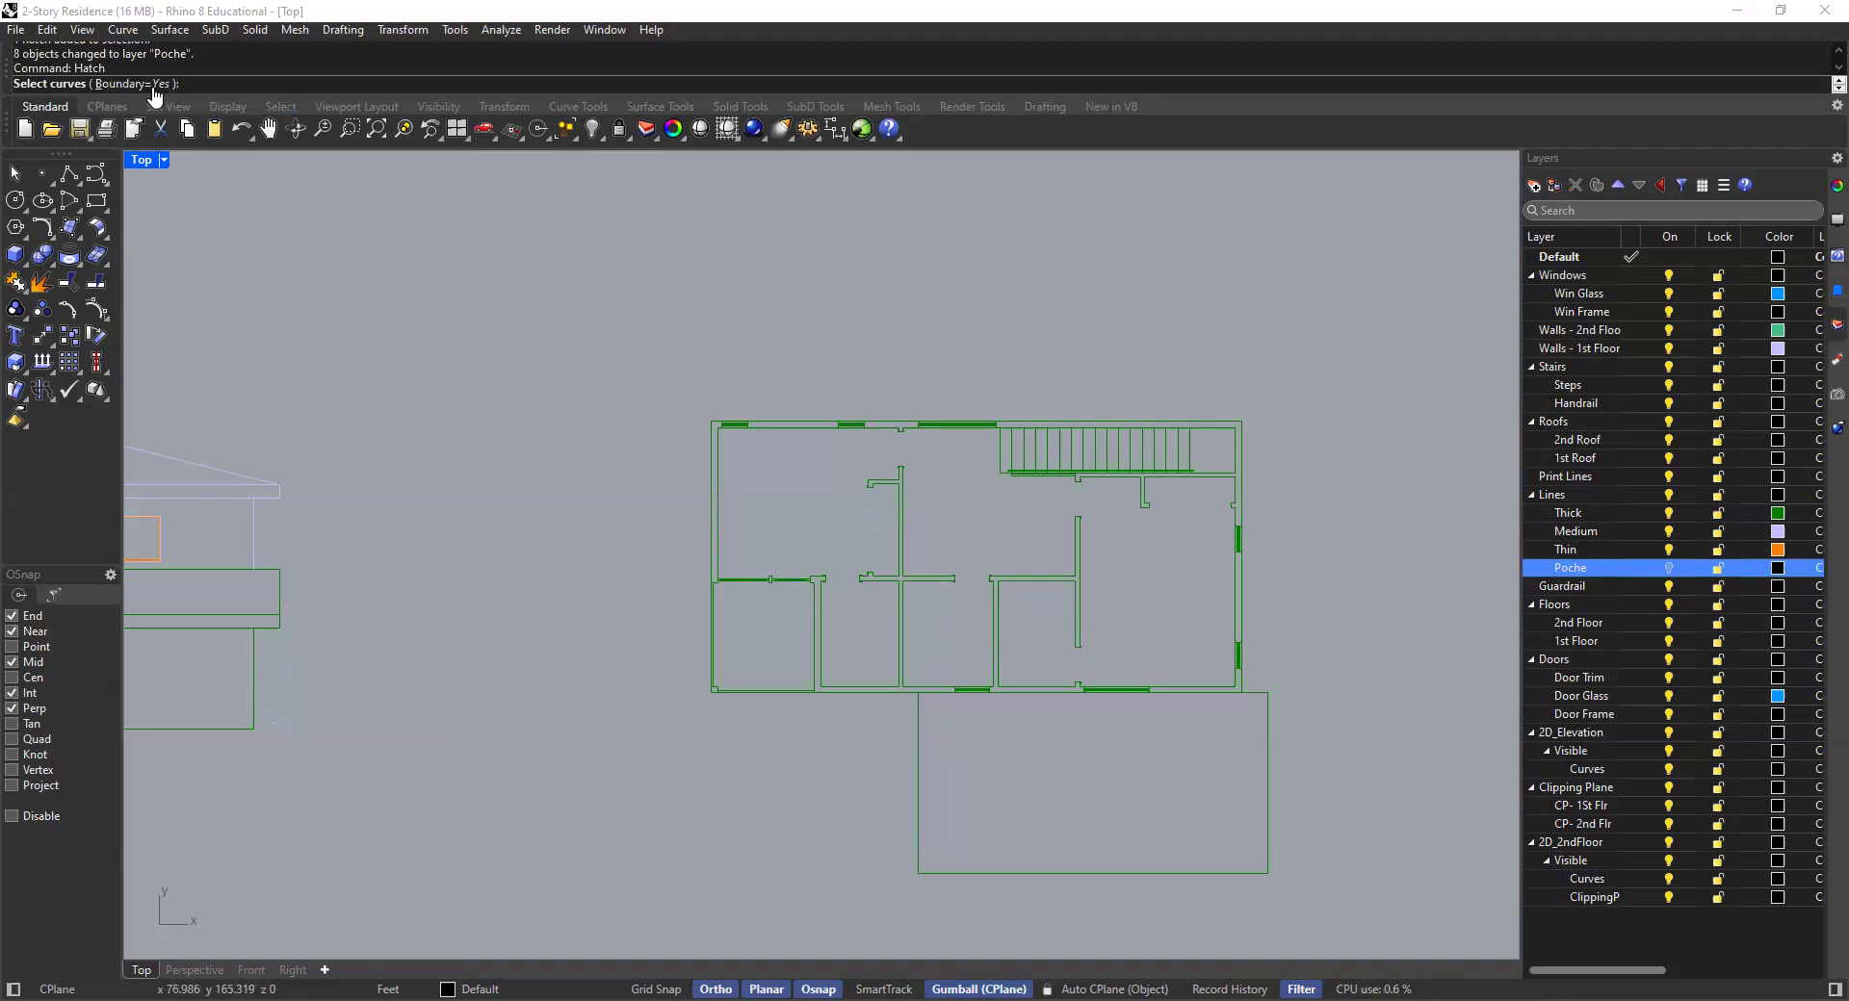
scroll(844, 282, down, 2)
drag(1217, 321, 647, 763)
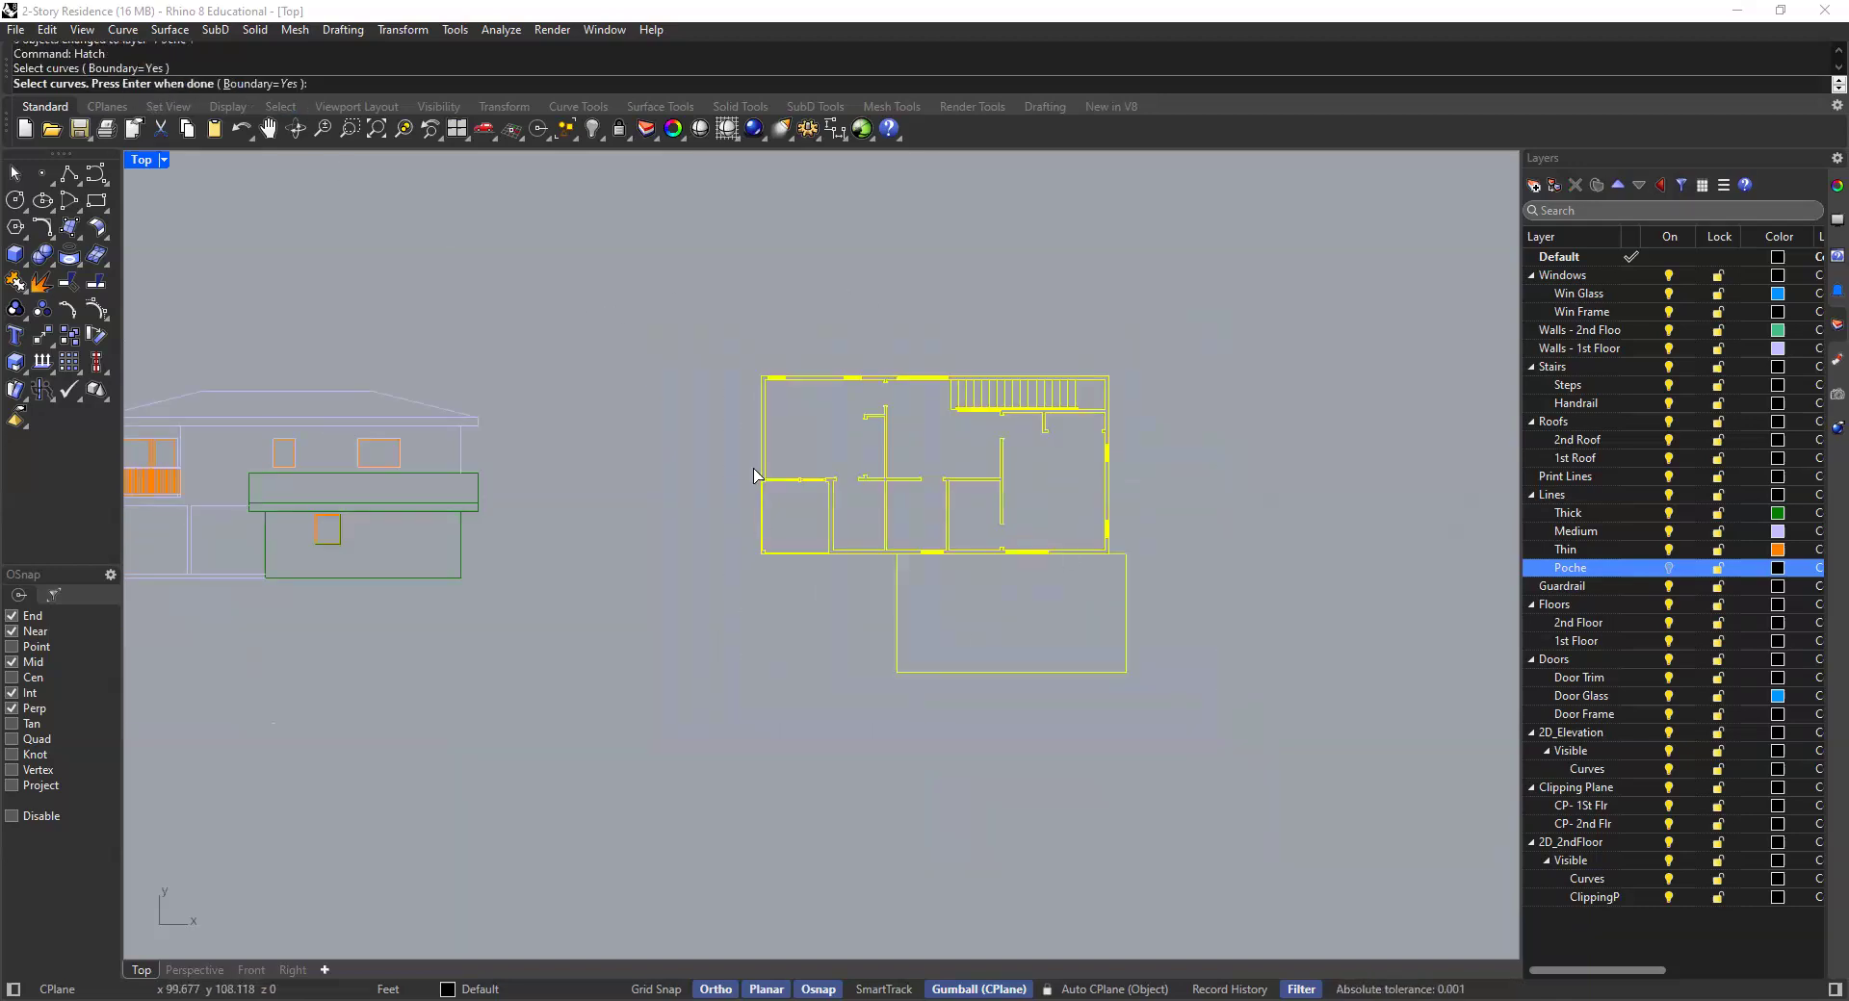
key(Return)
Pick the cut frame and glass regions of the leftmost window in the upper wall for hatching
scroll(773, 405, up, 8)
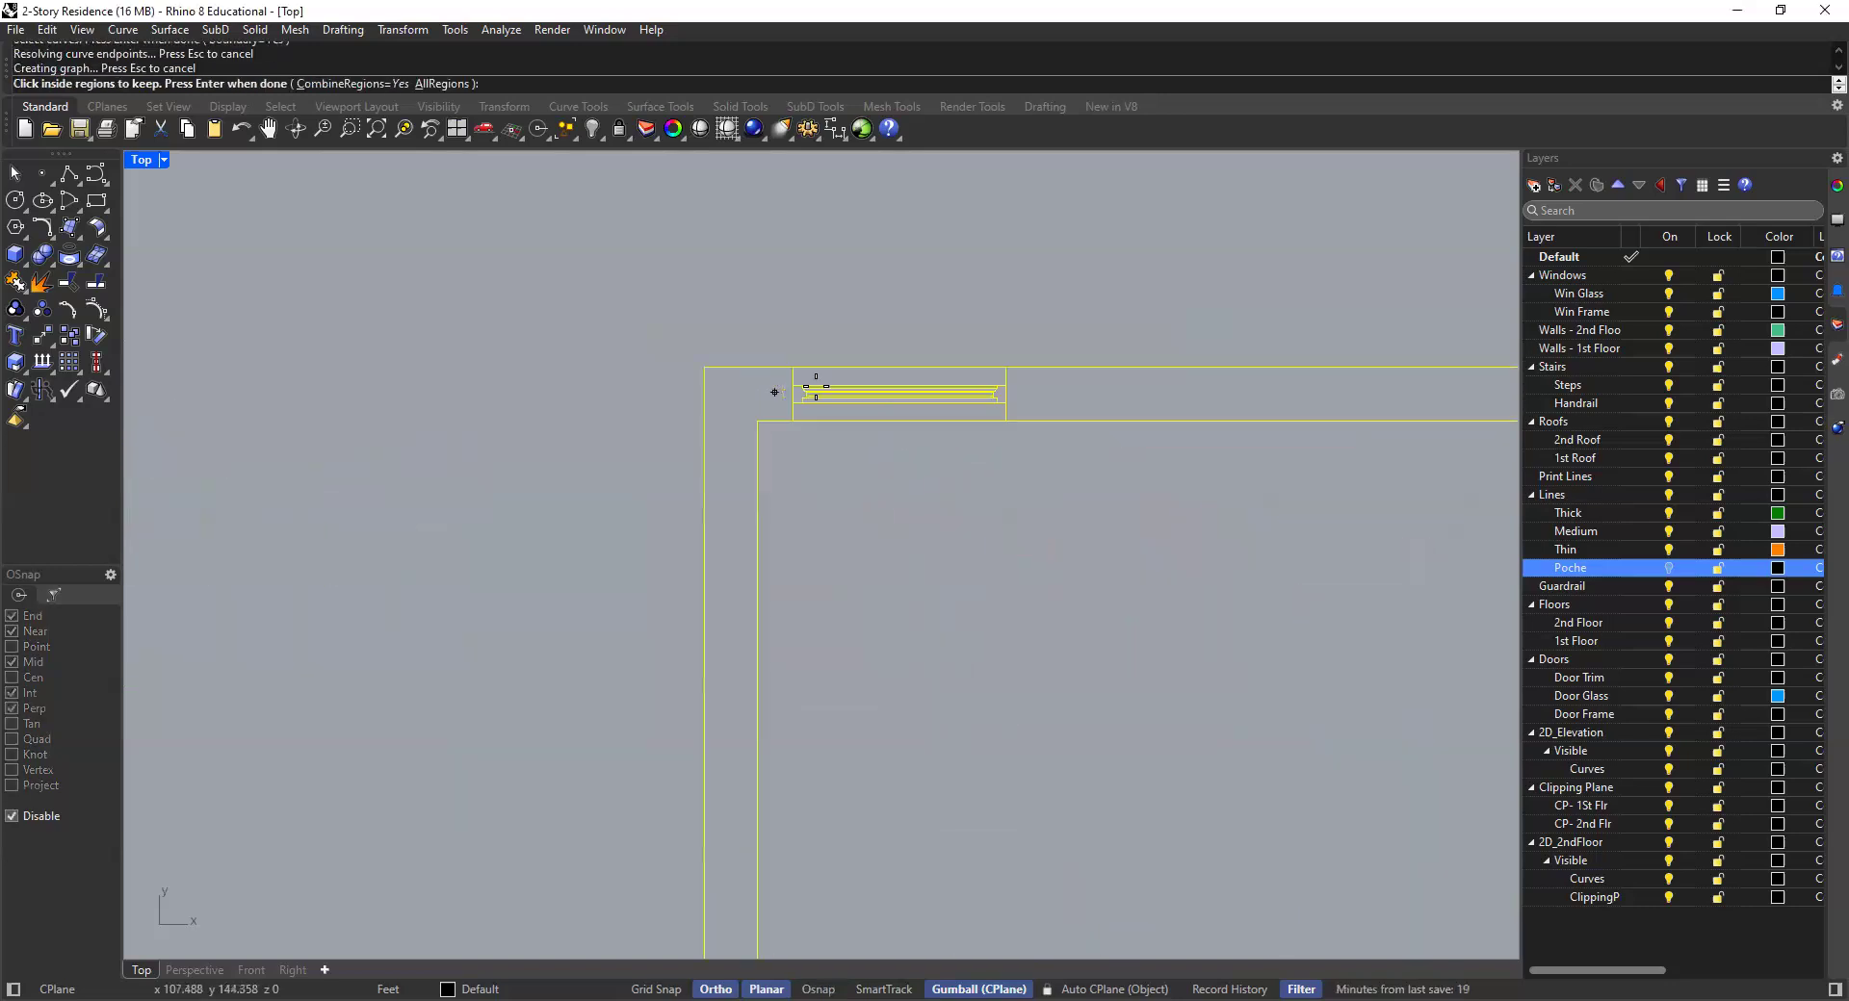
click(770, 402)
click(817, 413)
scroll(787, 409, down, 2)
scroll(1136, 416, down, 2)
scroll(1146, 405, up, 3)
scroll(1107, 412, down, 4)
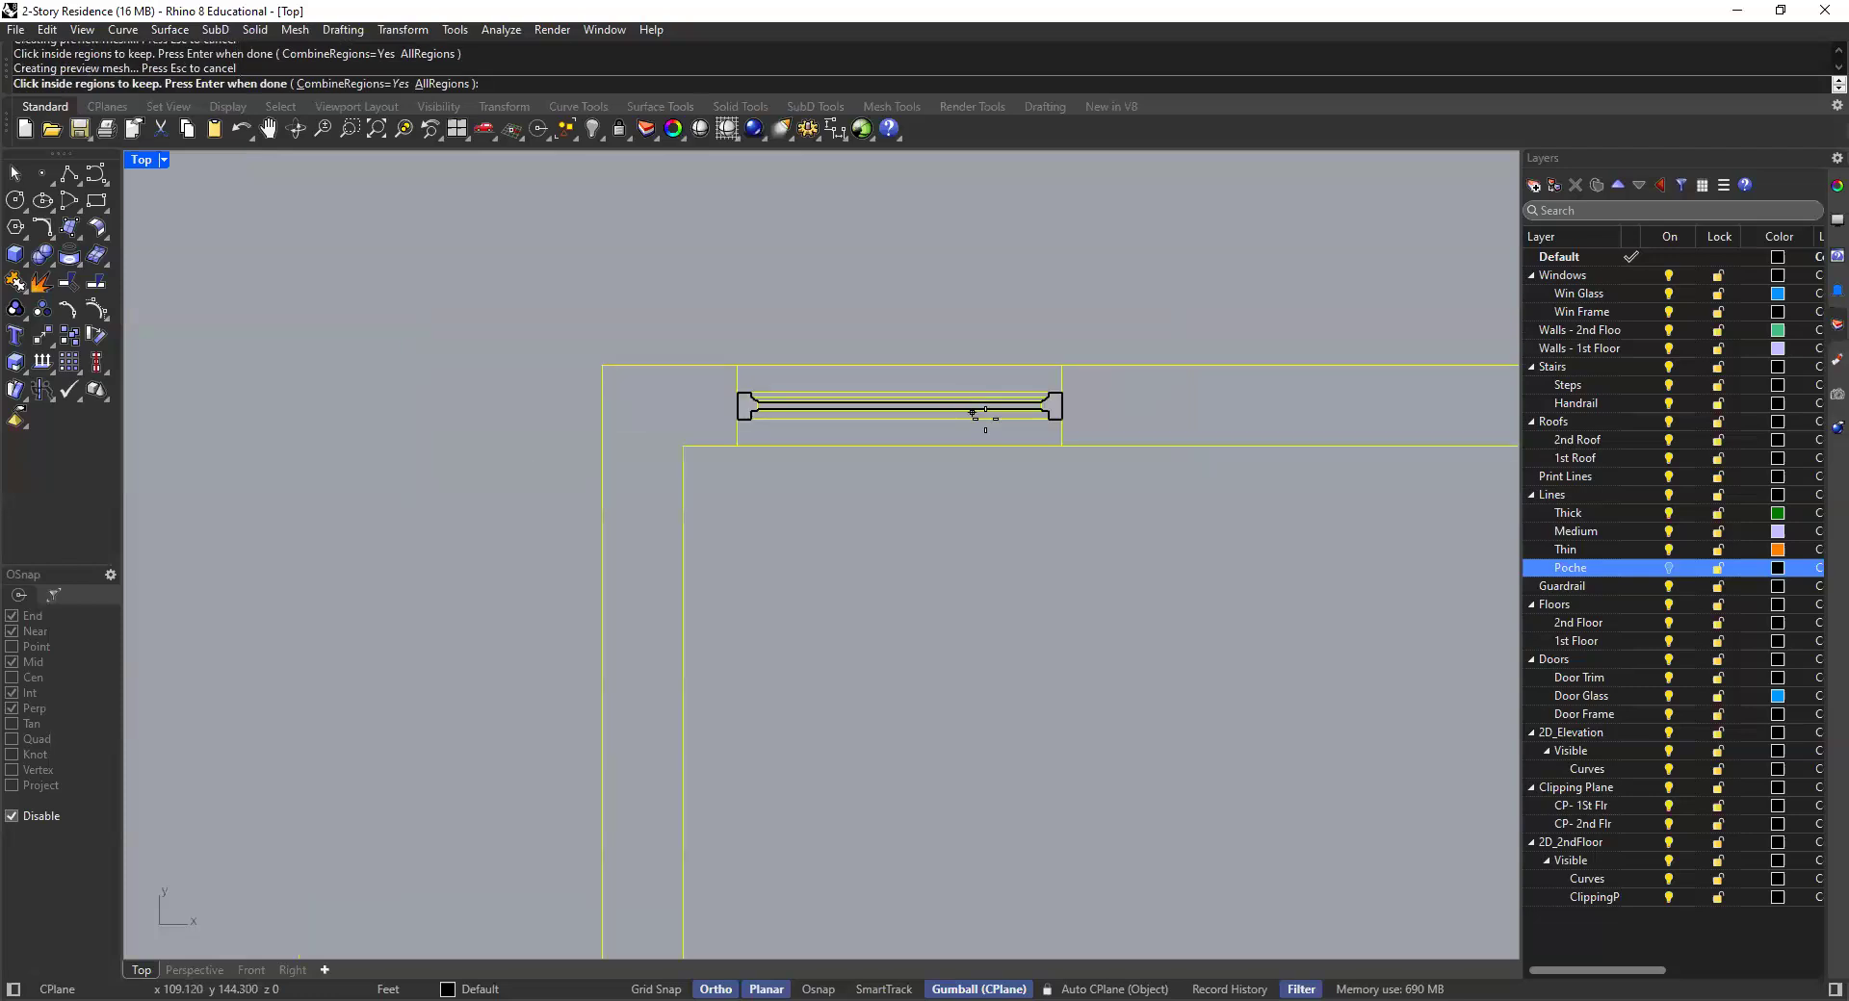
Add the cut frame and glass regions of the second upper-wall window to the hatch regions
right_drag(1031, 428, 595, 432)
scroll(1123, 436, up, 7)
click(1151, 390)
scroll(1212, 383, up, 4)
click(1214, 383)
scroll(1143, 393, down, 9)
right_drag(1338, 454, 1094, 525)
scroll(1043, 480, up, 6)
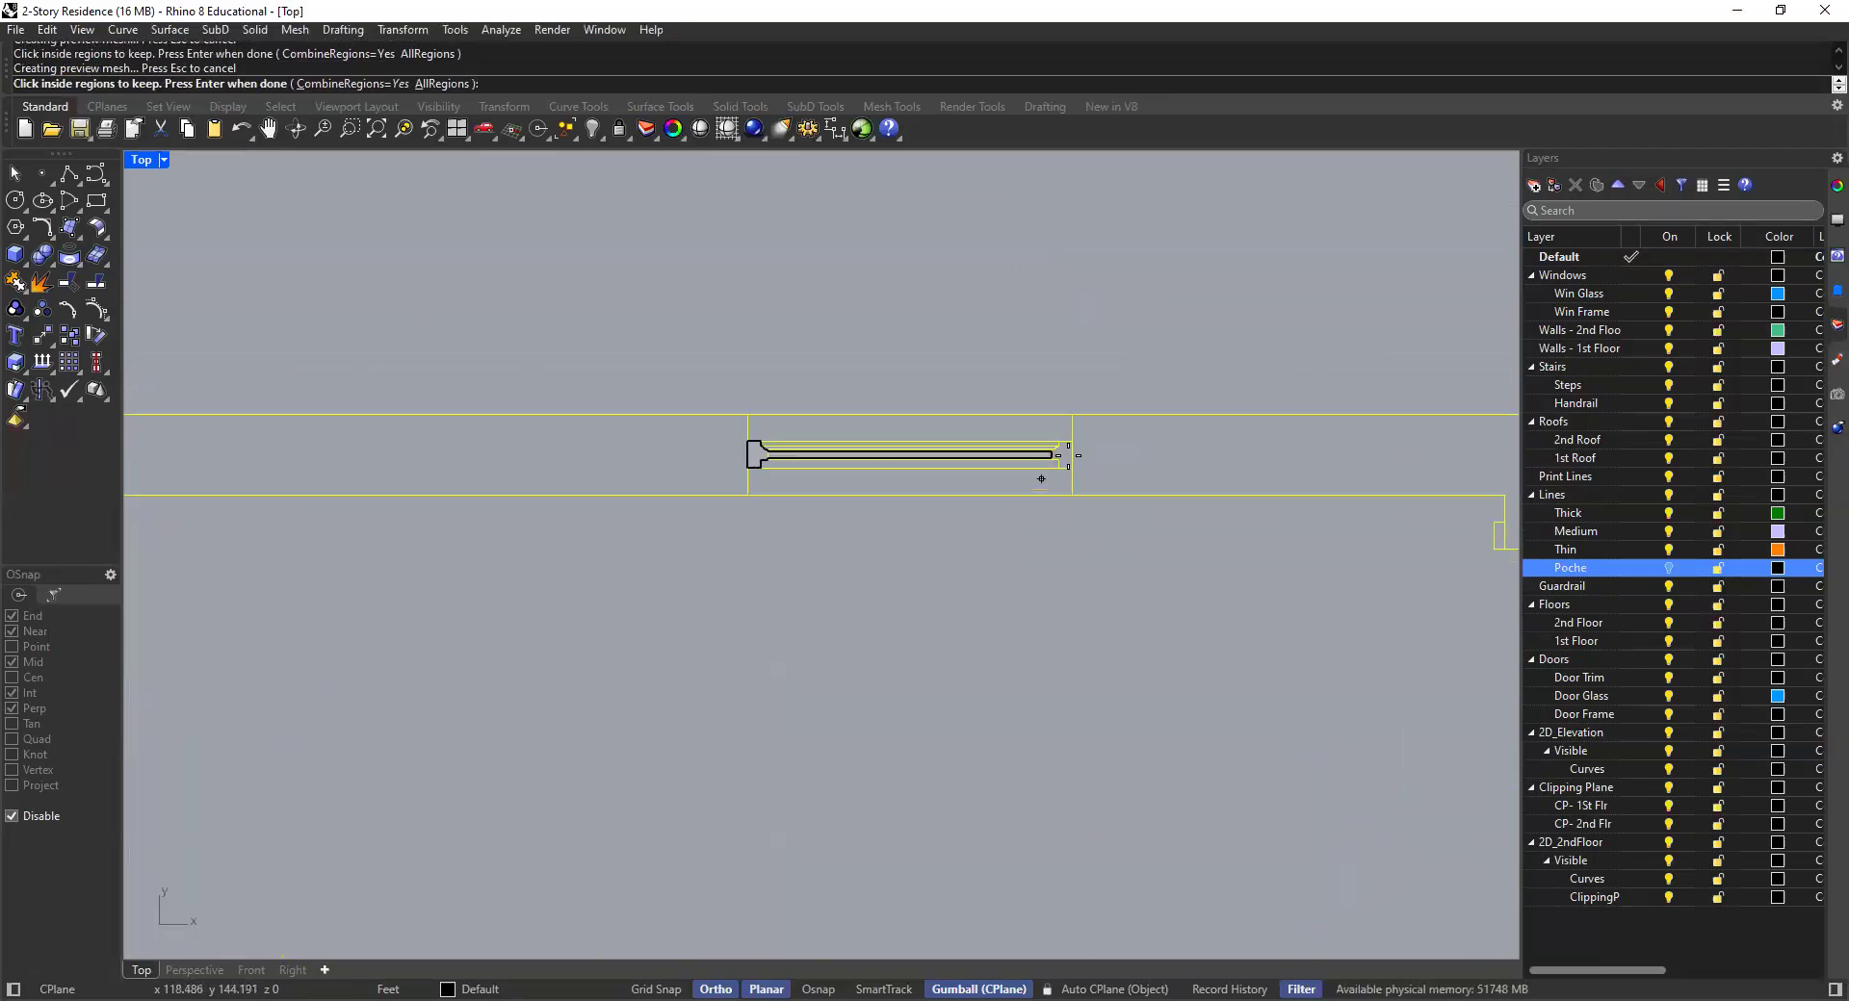
click(1081, 425)
scroll(1021, 458, down, 7)
scroll(1141, 426, up, 5)
right_drag(1141, 427, 1218, 404)
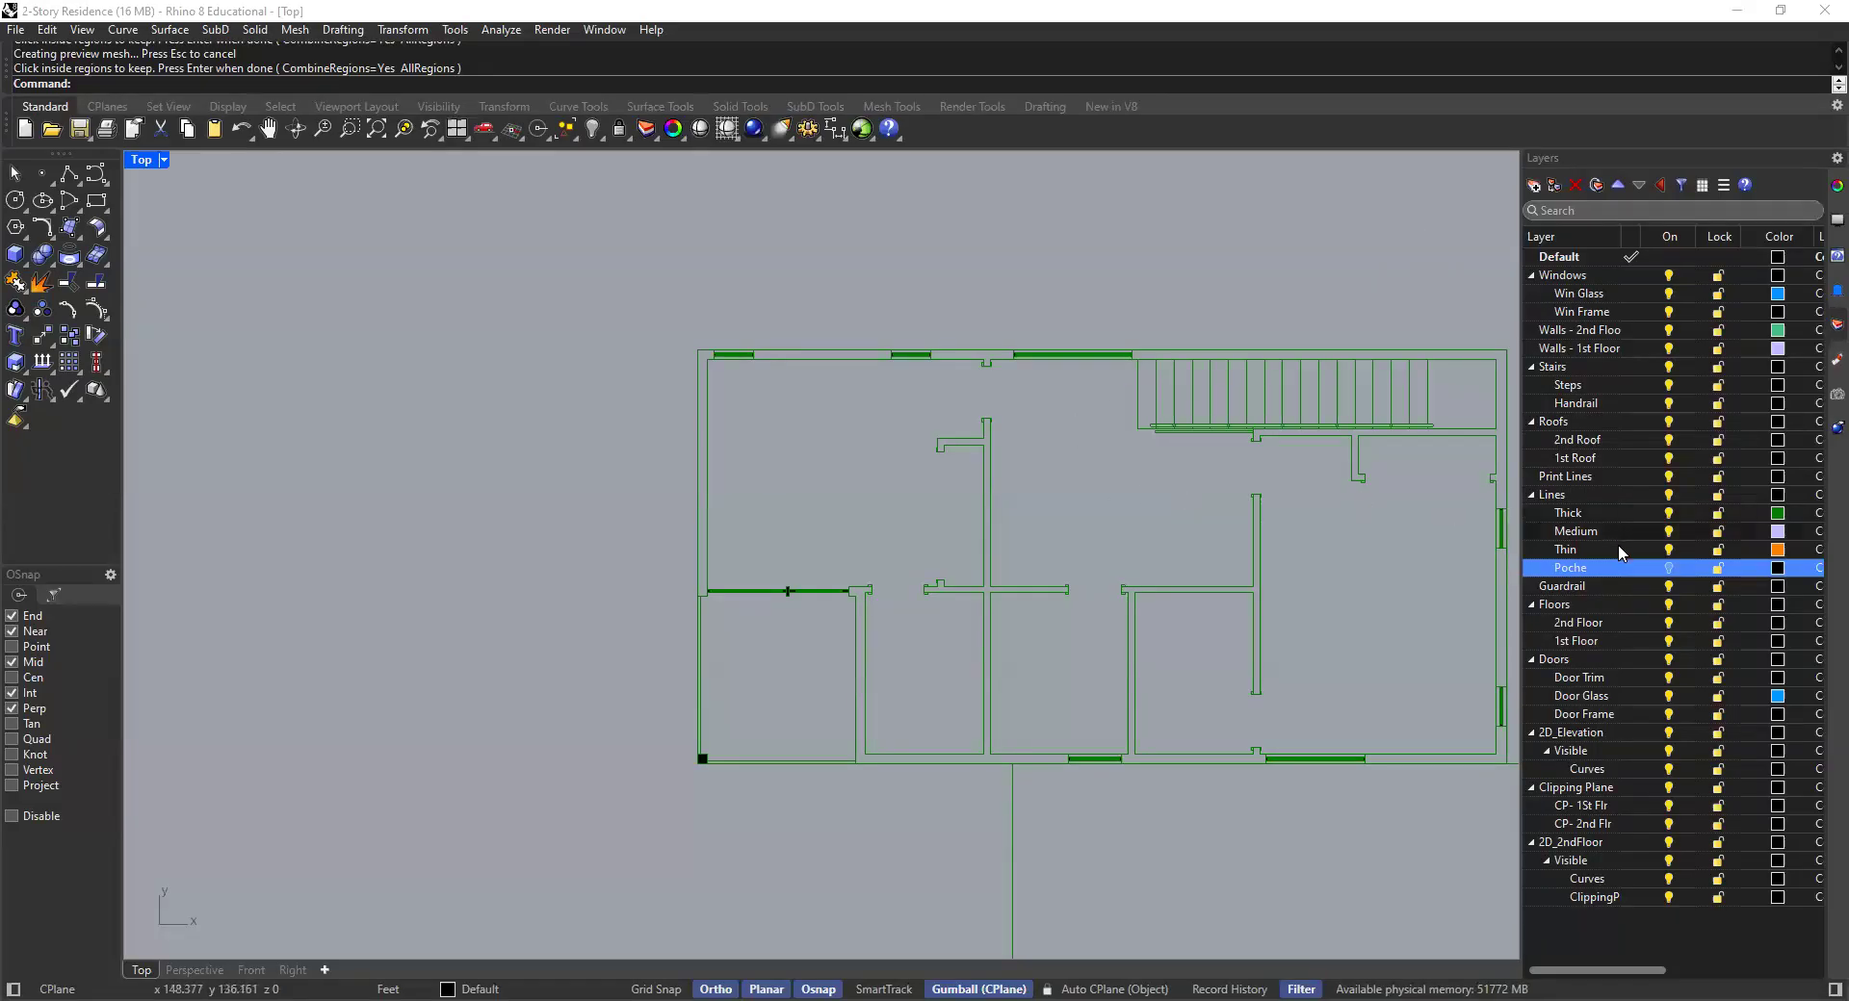
Examine the new solid hatches at the upper-wall window and the sliding door
scroll(997, 344, up, 5)
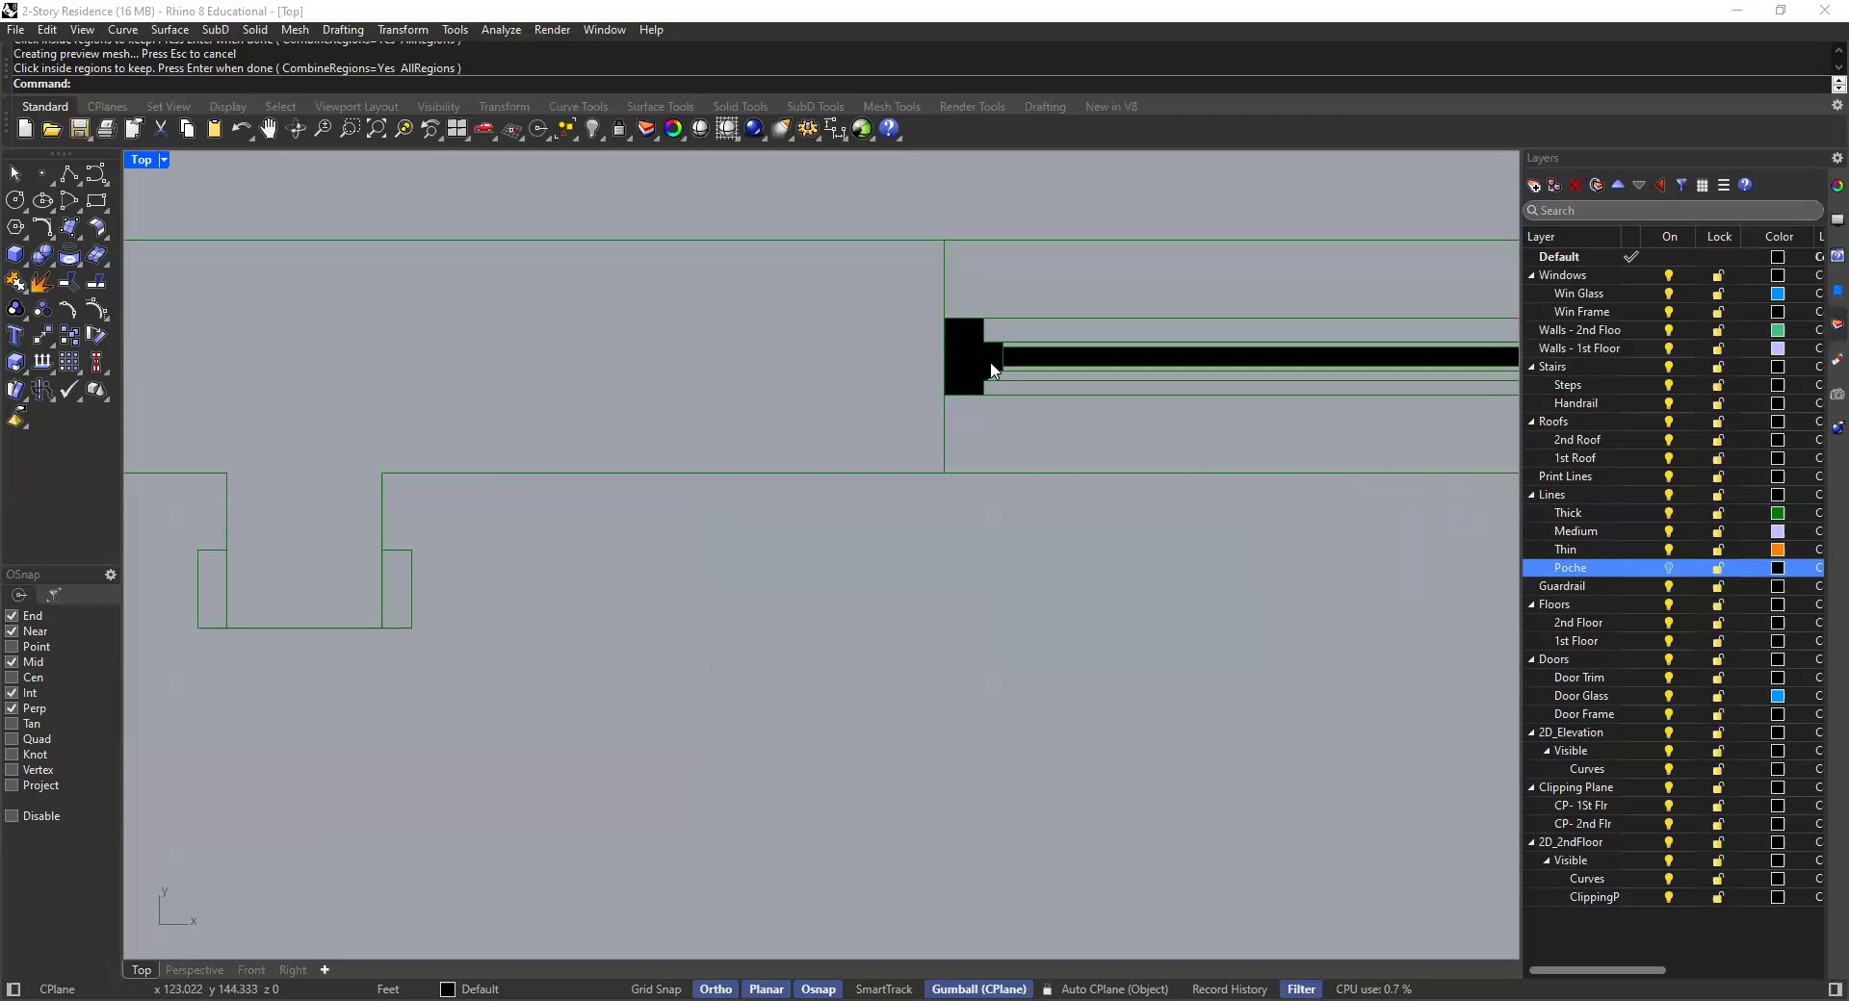
scroll(945, 574, down, 5)
scroll(761, 597, up, 6)
right_drag(756, 597, 782, 458)
scroll(870, 451, up, 5)
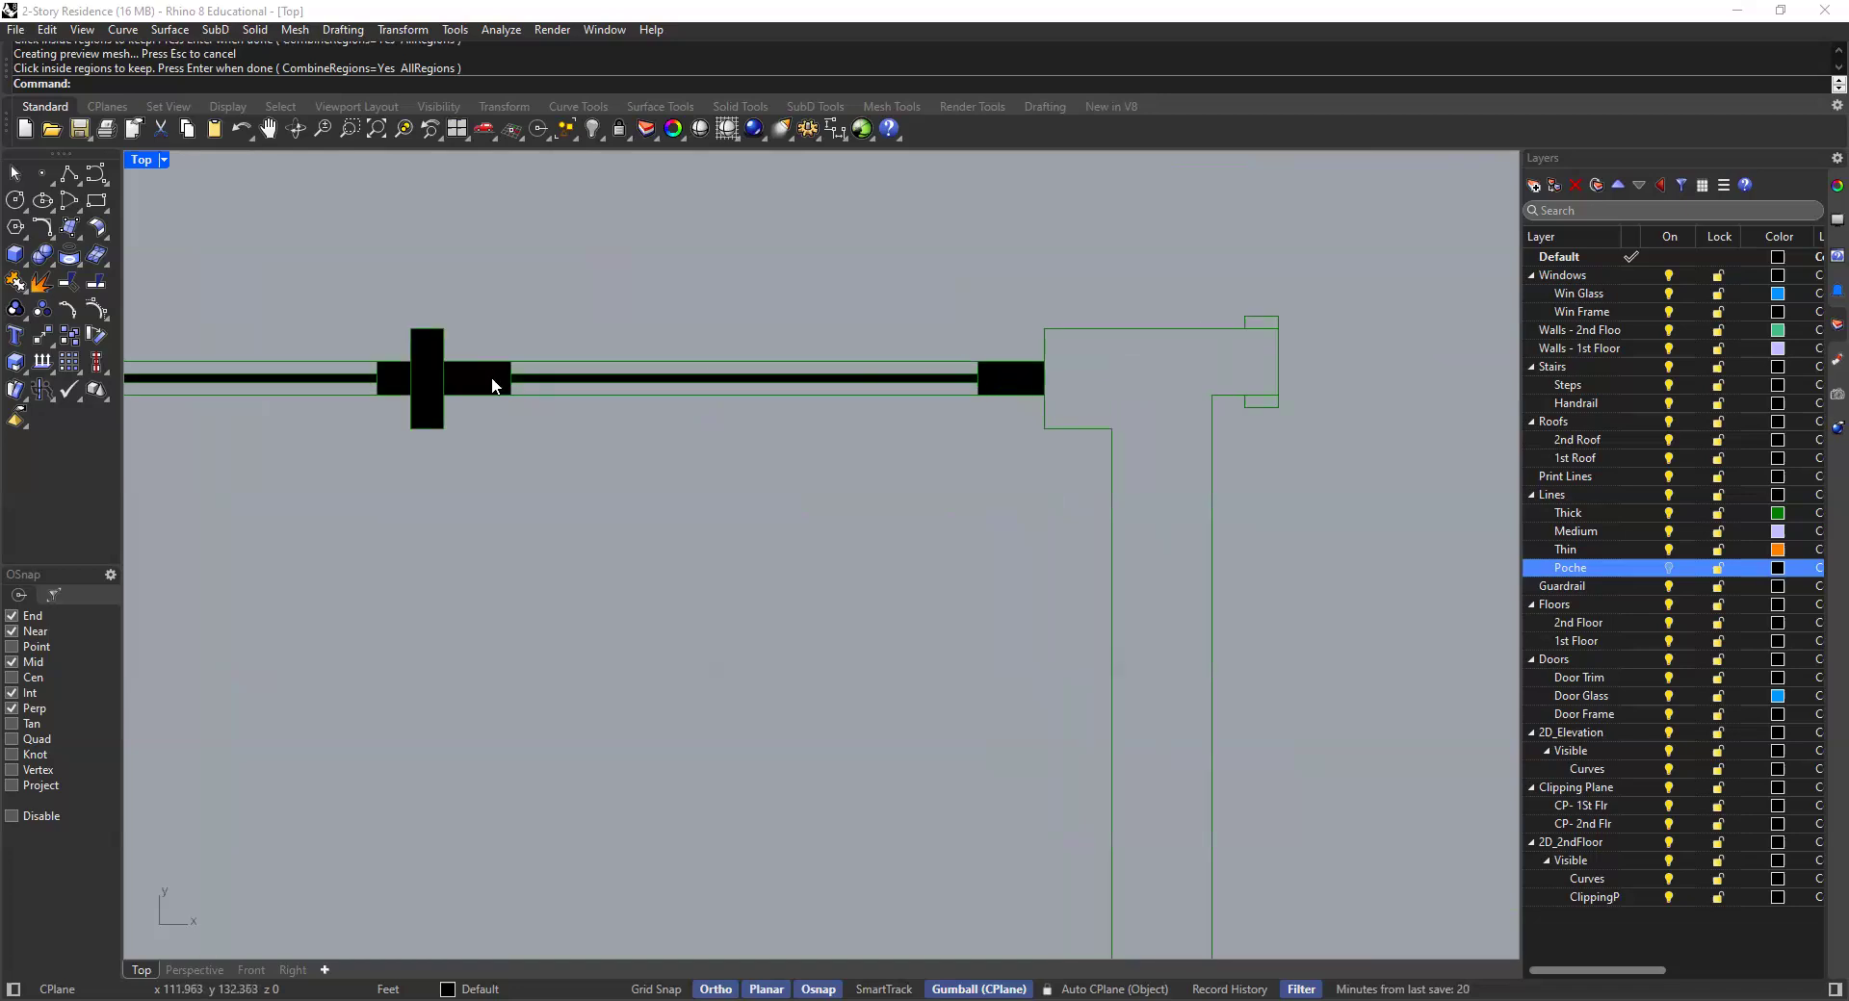
scroll(446, 442, down, 4)
scroll(378, 558, up, 6)
scroll(525, 516, down, 4)
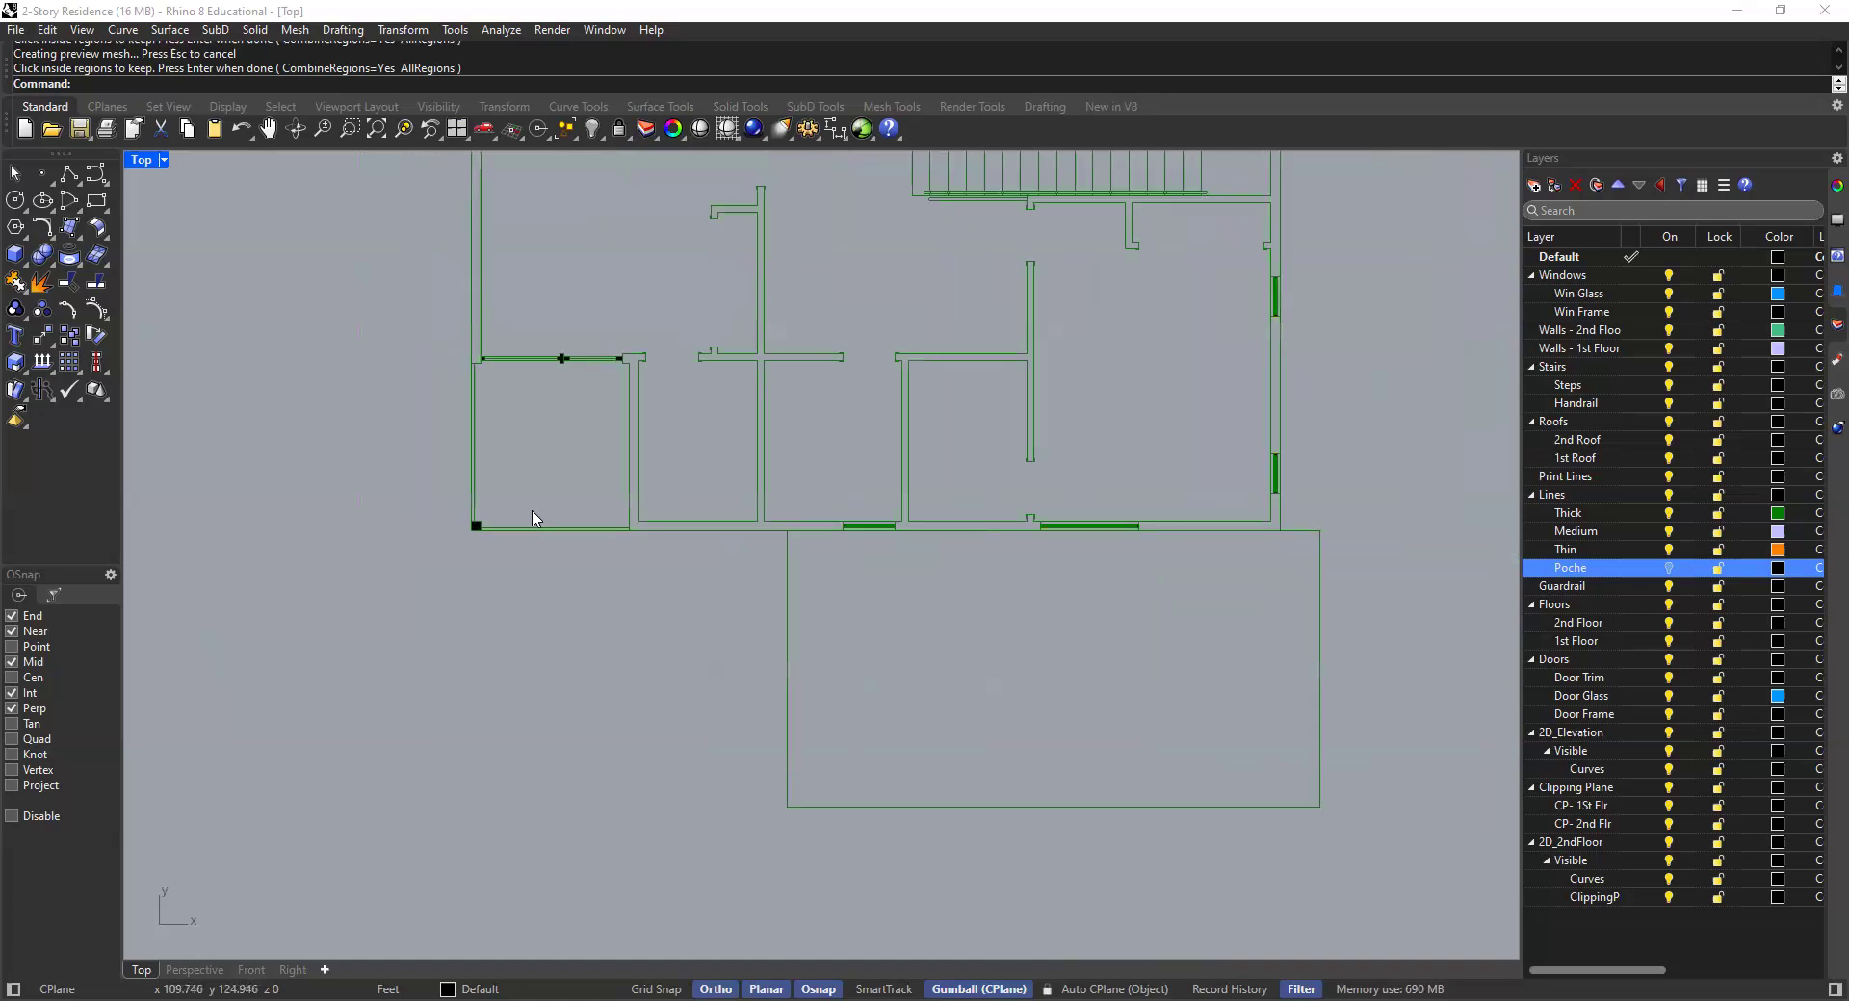
Select the hatches of the balcony corner post, the sliding door and the smaller lower-wall window
scroll(496, 511, up, 6)
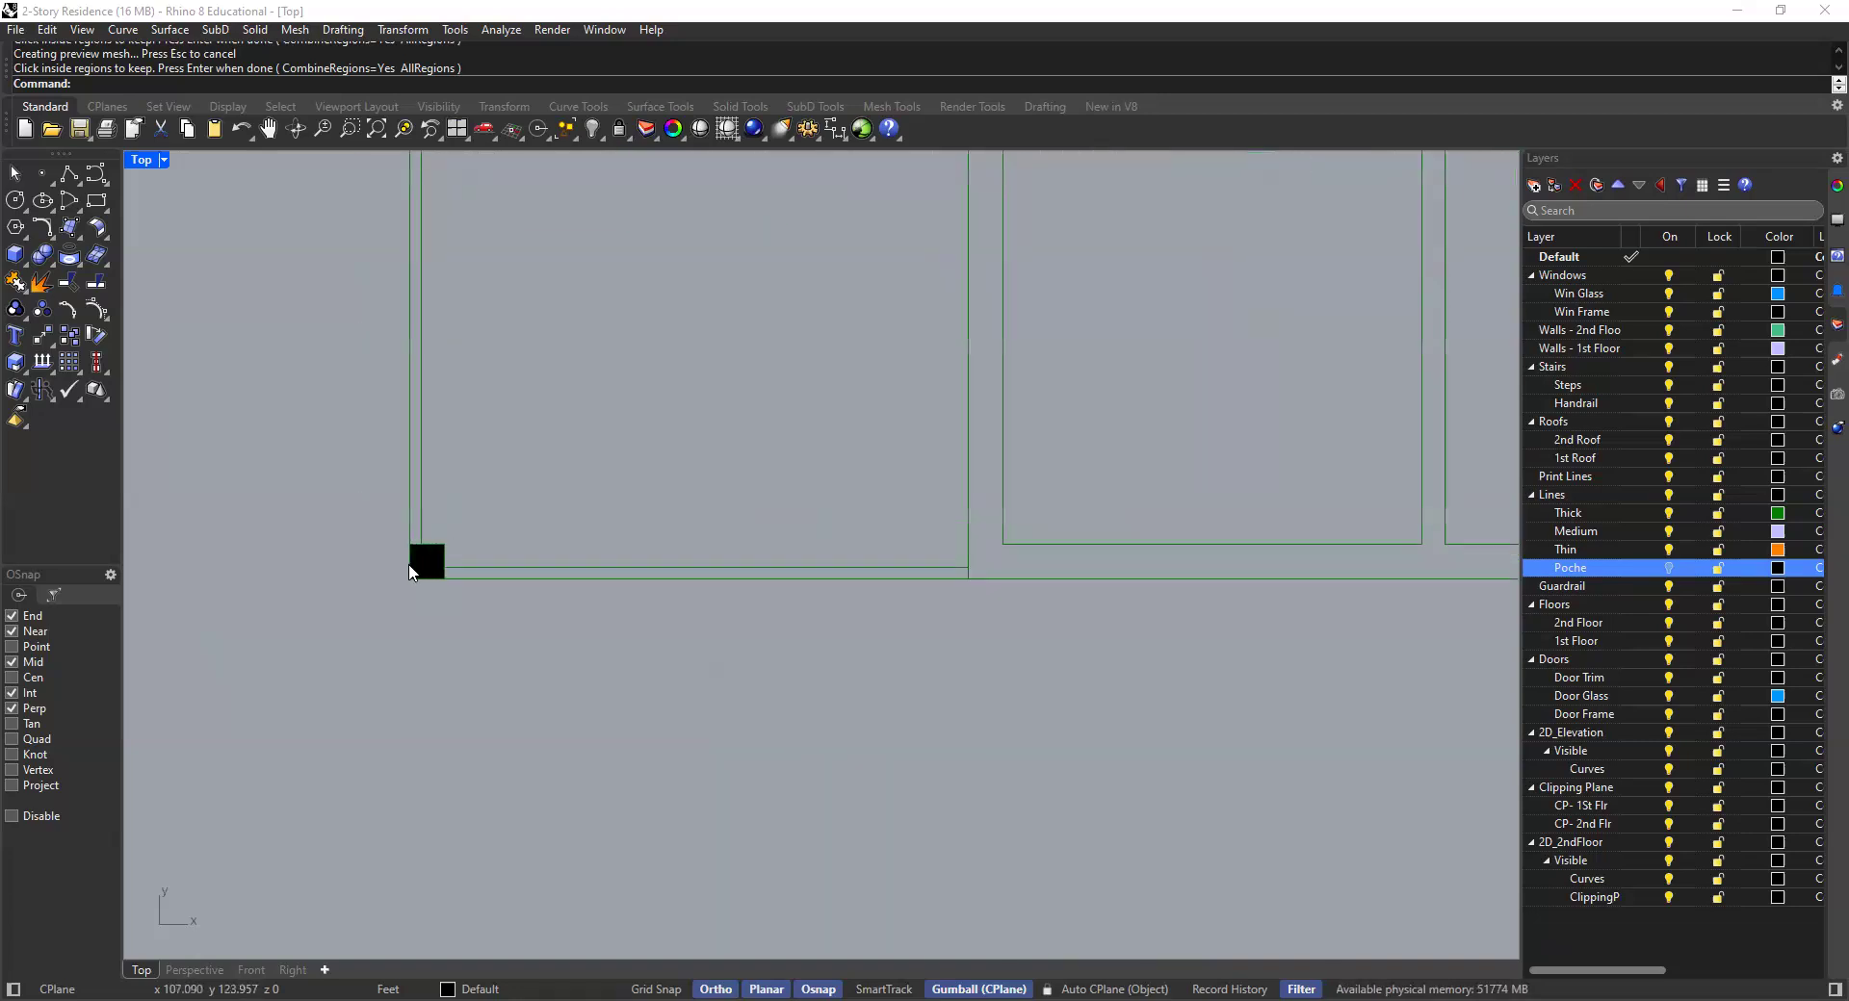
scroll(515, 501, down, 3)
scroll(489, 496, up, 2)
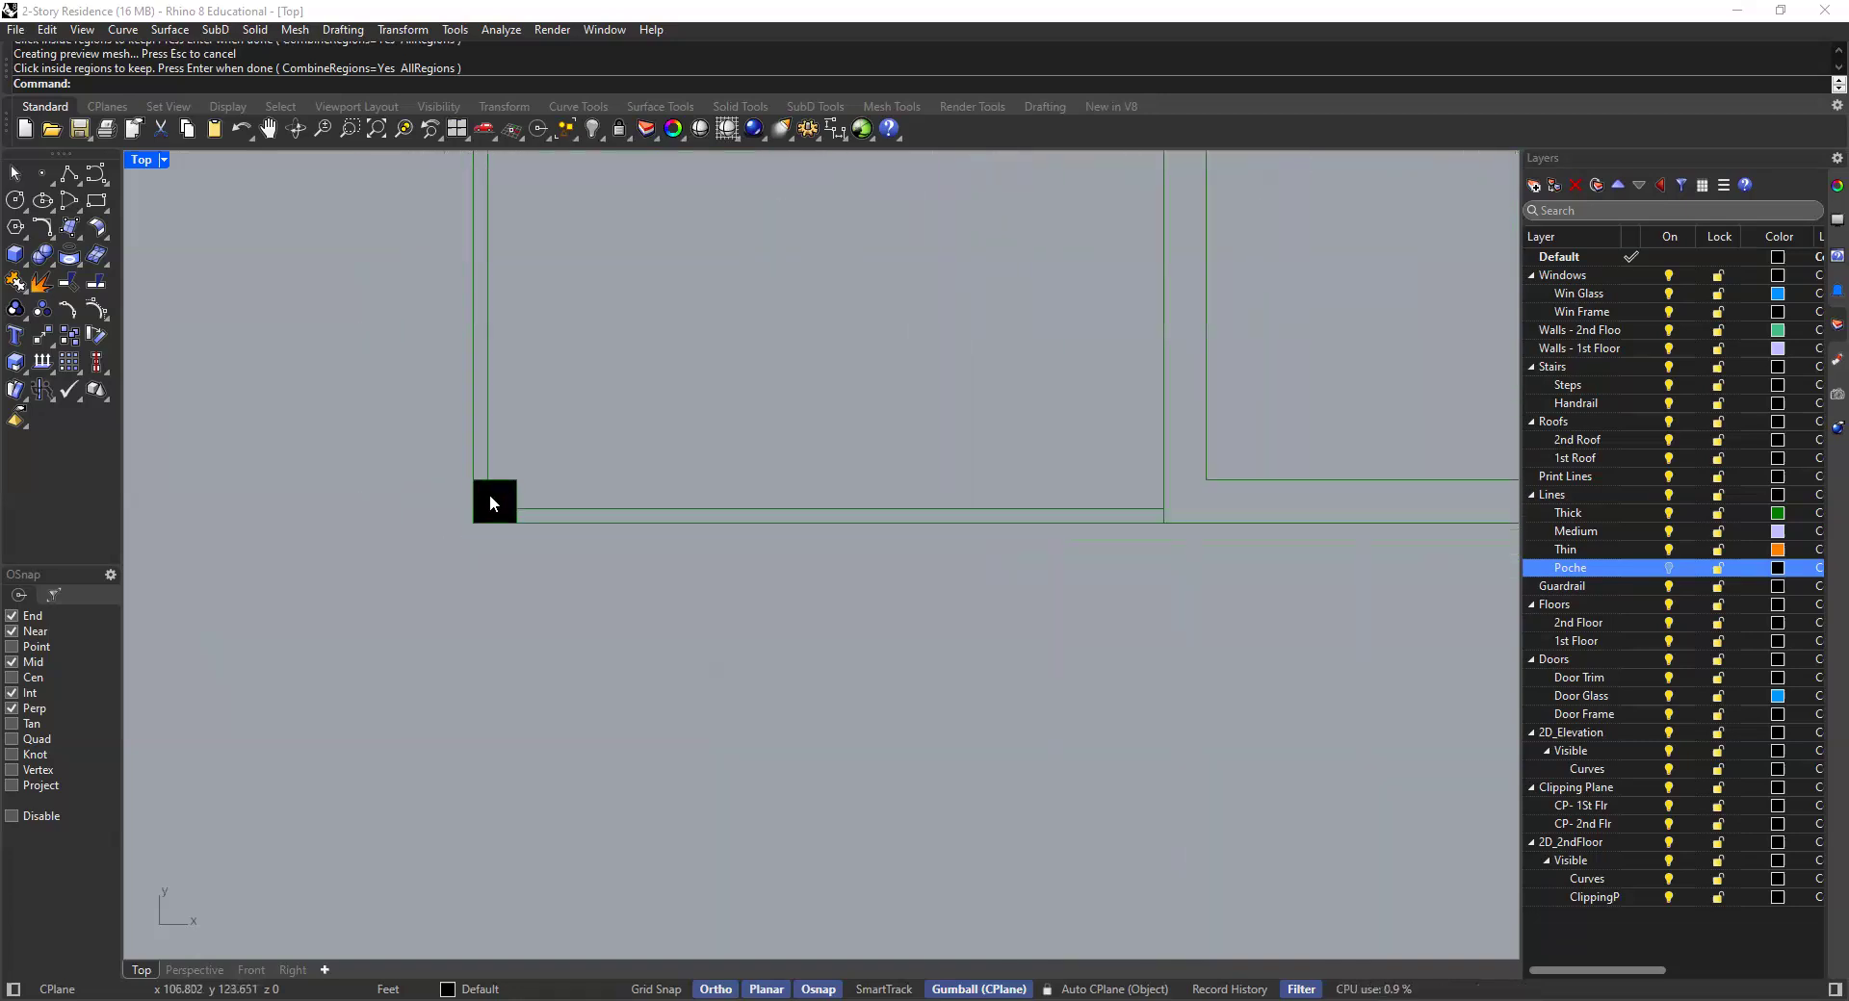
click(490, 495)
scroll(662, 339, down, 2)
scroll(659, 303, up, 6)
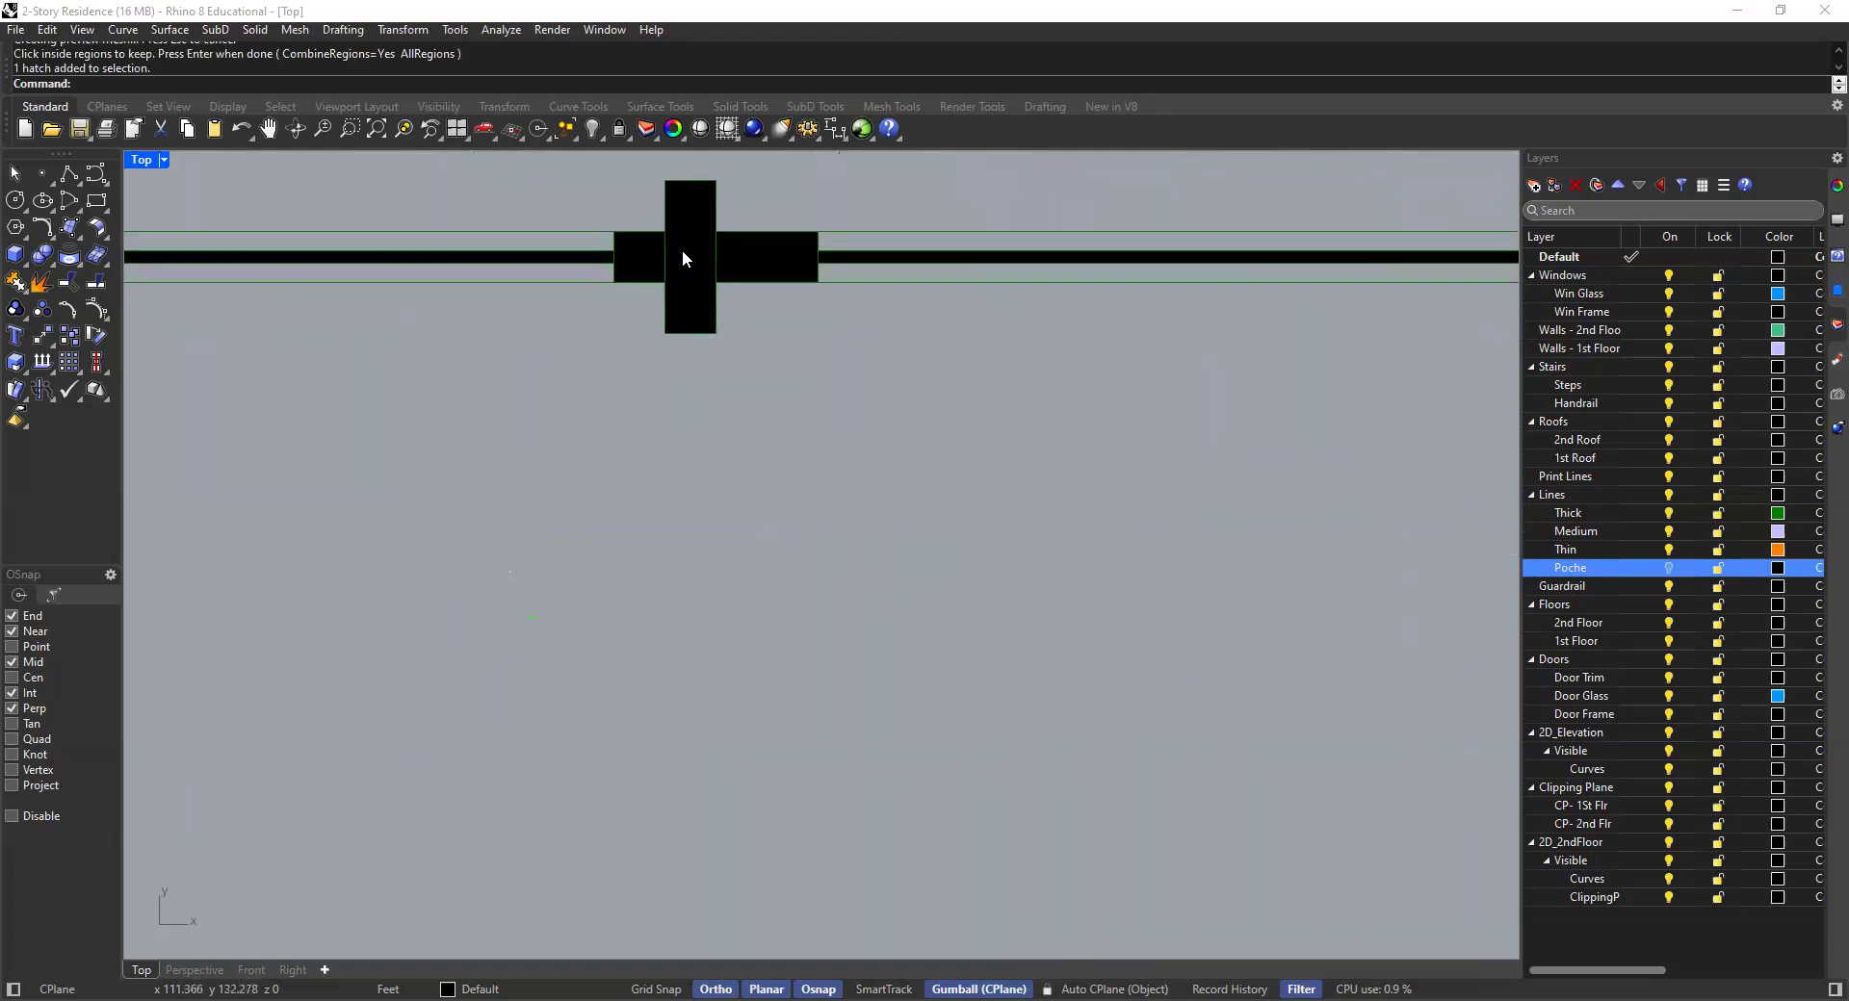
click(682, 250)
scroll(838, 342, down, 5)
scroll(1044, 441, up, 6)
click(972, 412)
scroll(1126, 446, down, 5)
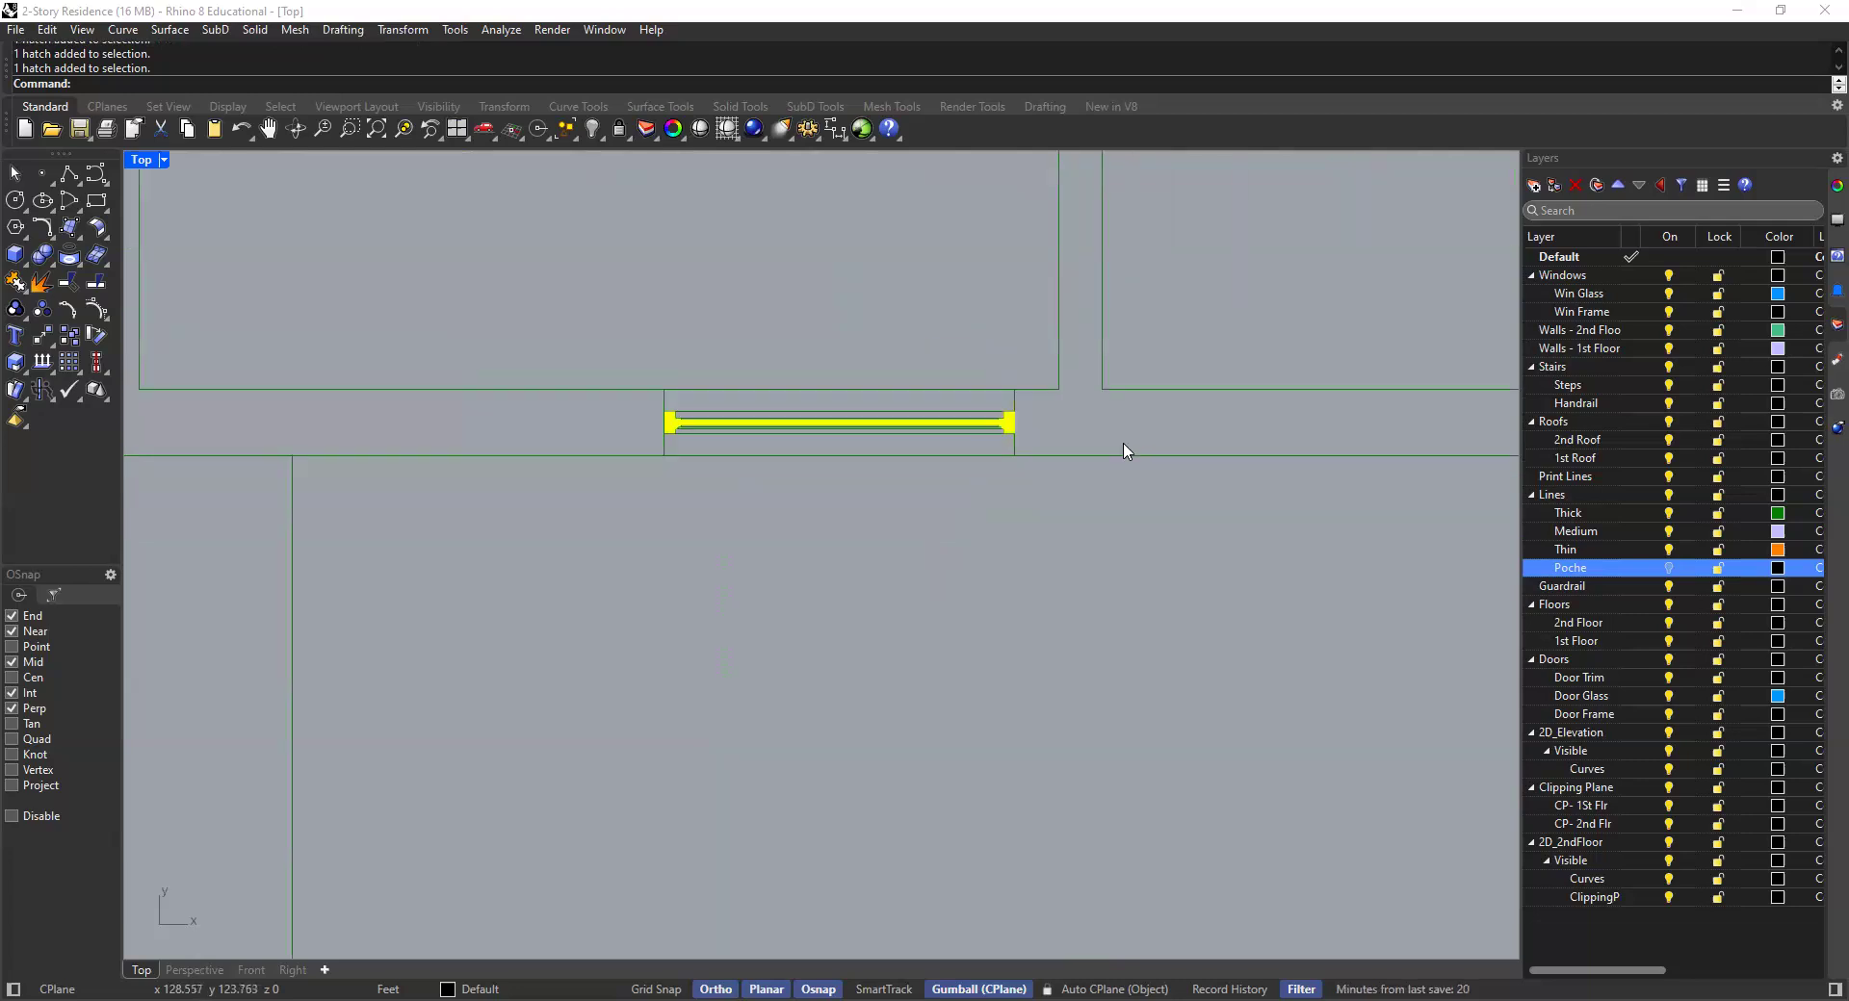
Add the hatches of the wider lower-wall window and the lower window in the right wall to the selection
scroll(1156, 472, up, 4)
scroll(1191, 467, up, 4)
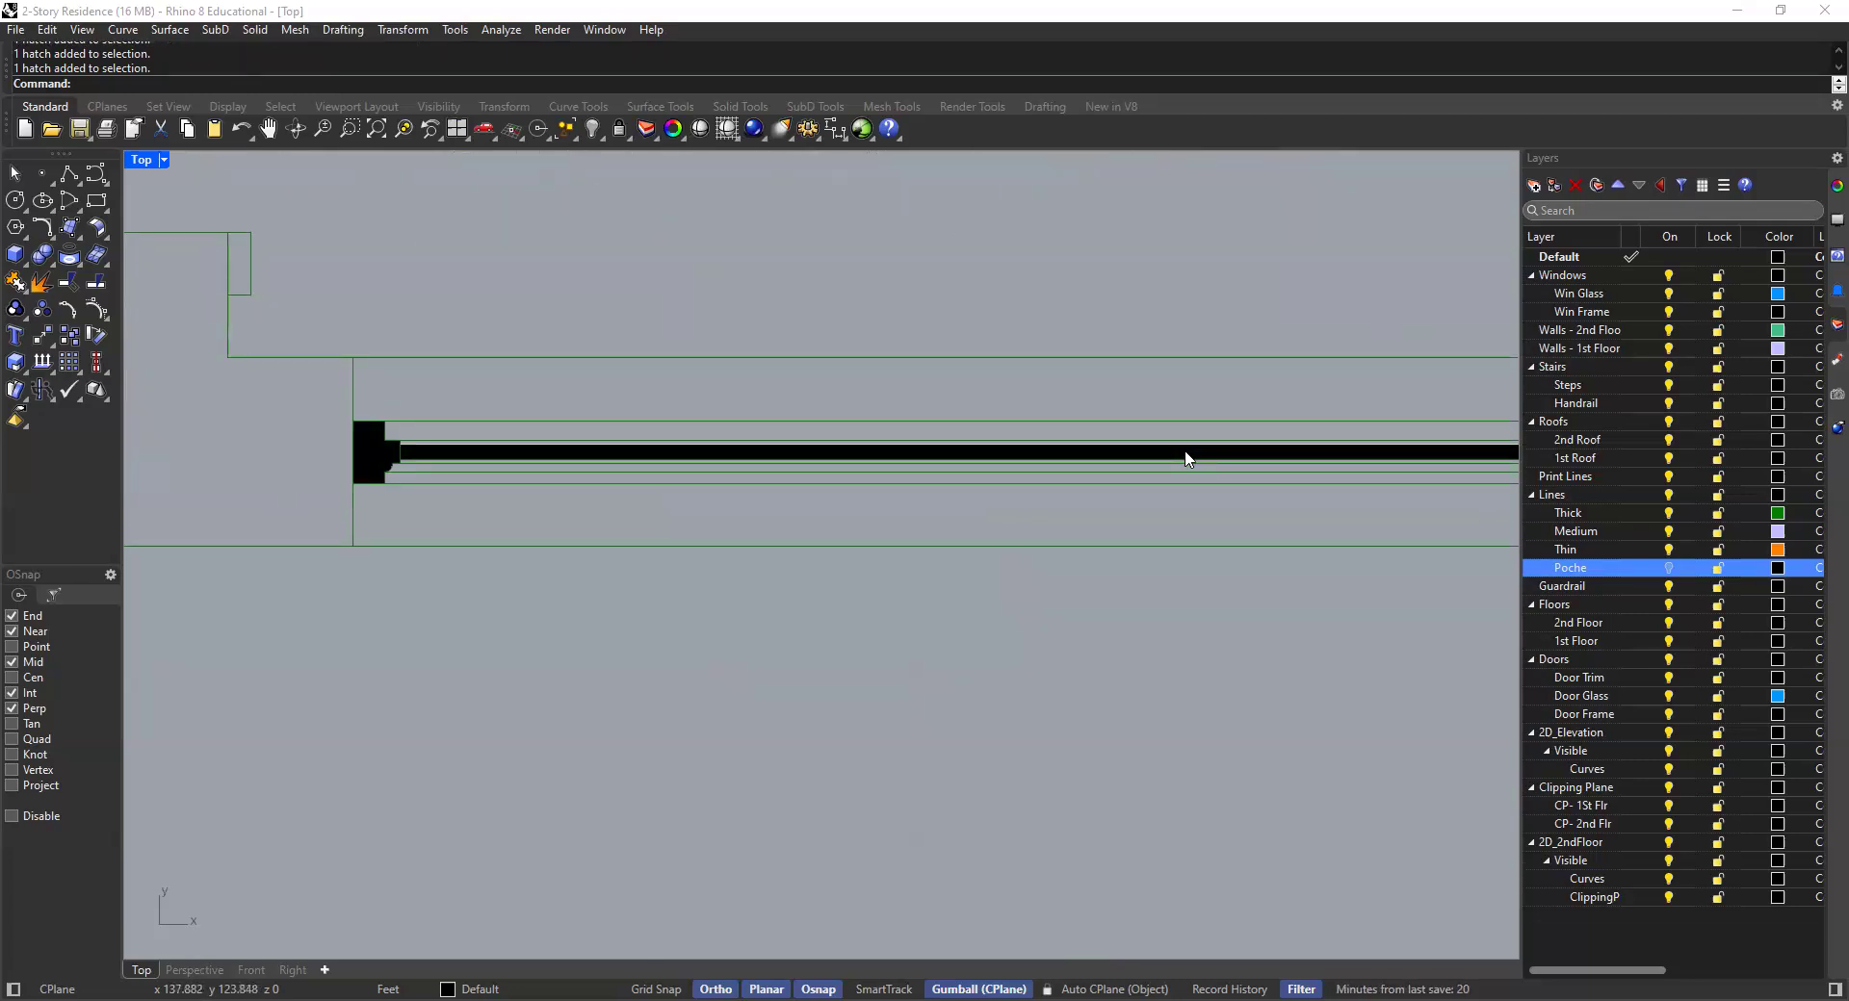
click(1188, 457)
scroll(1292, 359, down, 4)
scroll(1093, 499, up, 6)
scroll(1050, 438, down, 12)
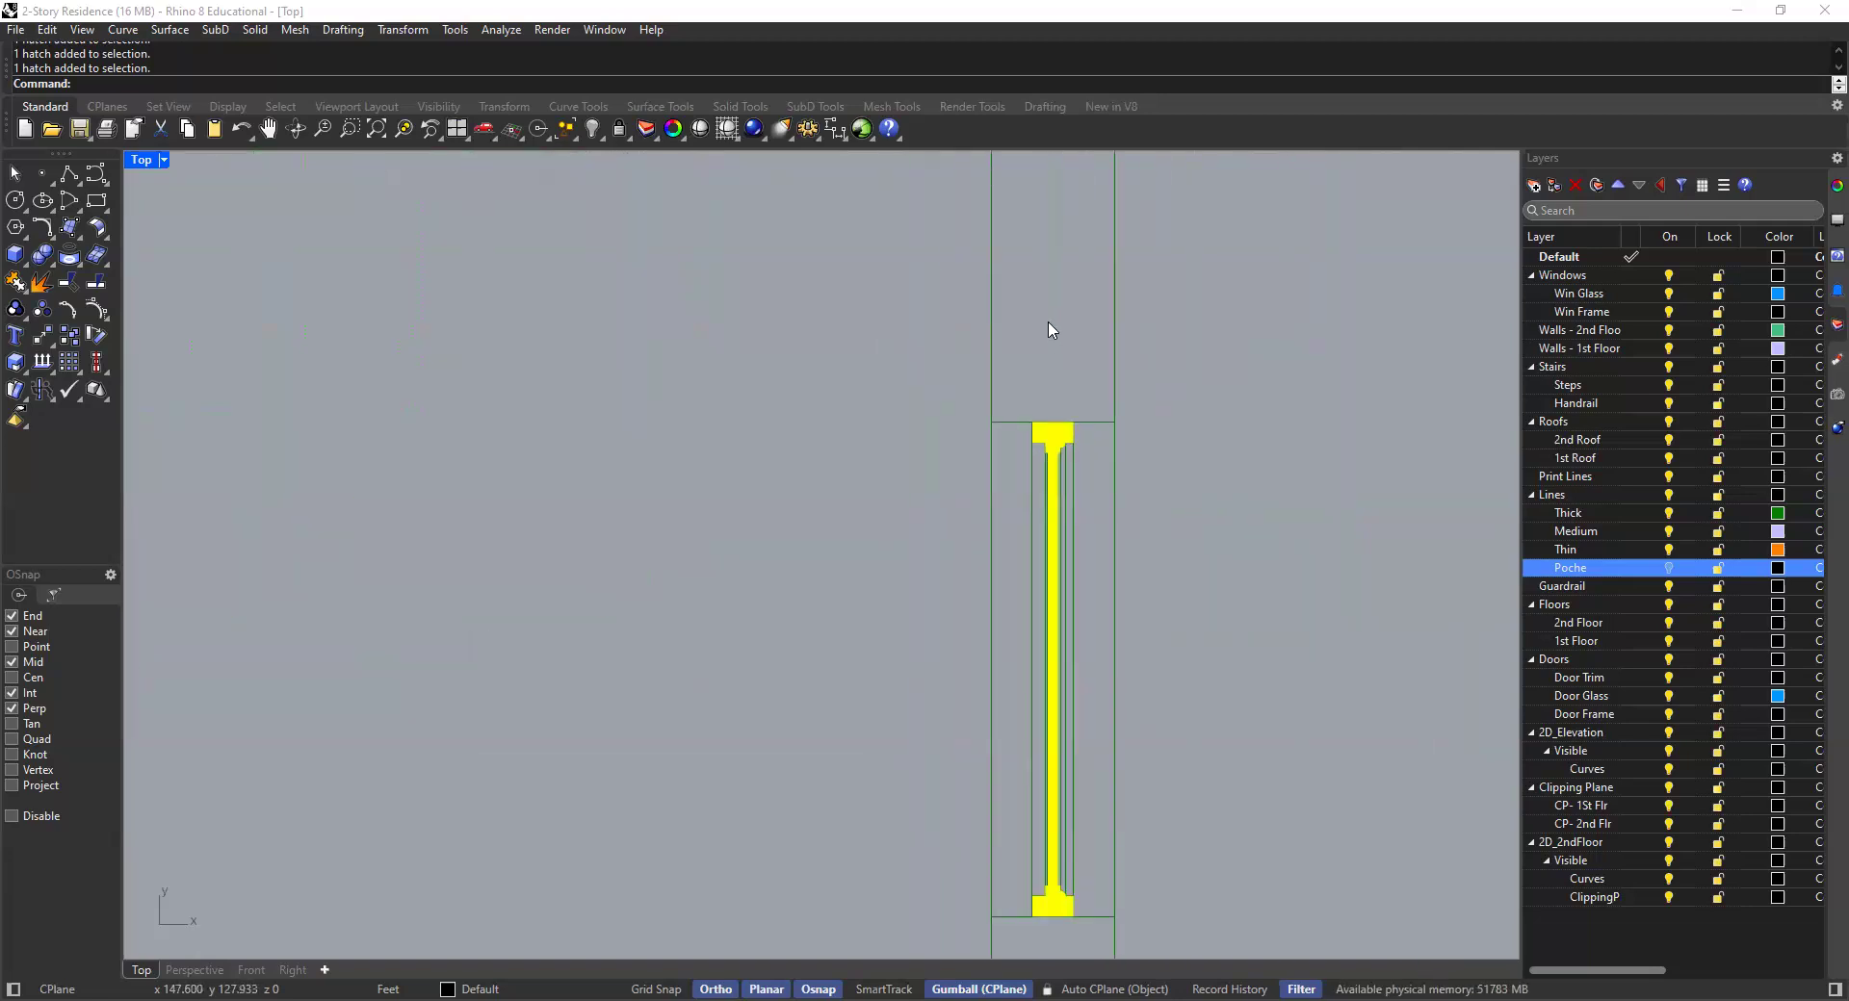
Add the hatches of the upper window in the right wall and the three upper-wall windows to the selection
right_drag(1048, 462, 1032, 804)
scroll(1027, 361, up, 6)
scroll(1026, 363, up, 2)
scroll(1016, 313, down, 8)
scroll(932, 416, down, 6)
scroll(949, 417, up, 15)
scroll(1059, 429, down, 8)
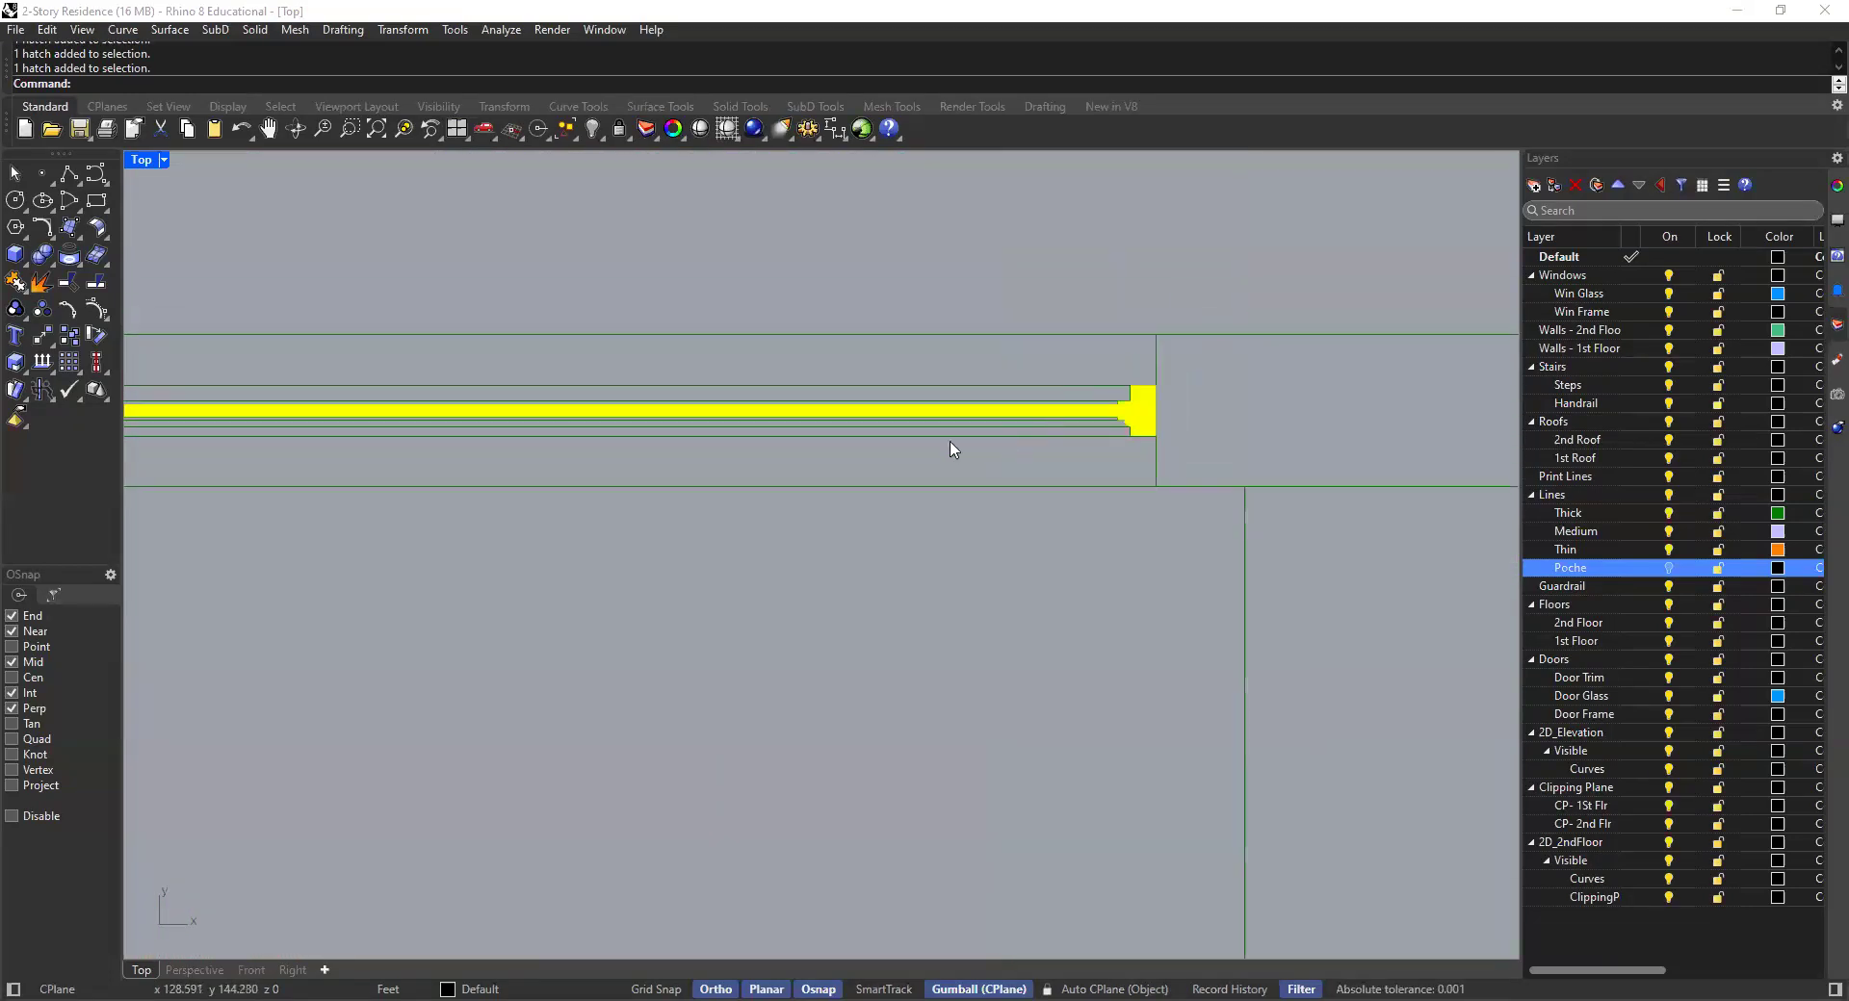
scroll(825, 442, up, 10)
scroll(671, 326, up, 3)
scroll(568, 362, down, 6)
scroll(1000, 438, up, 2)
scroll(485, 427, down, 4)
scroll(747, 429, up, 9)
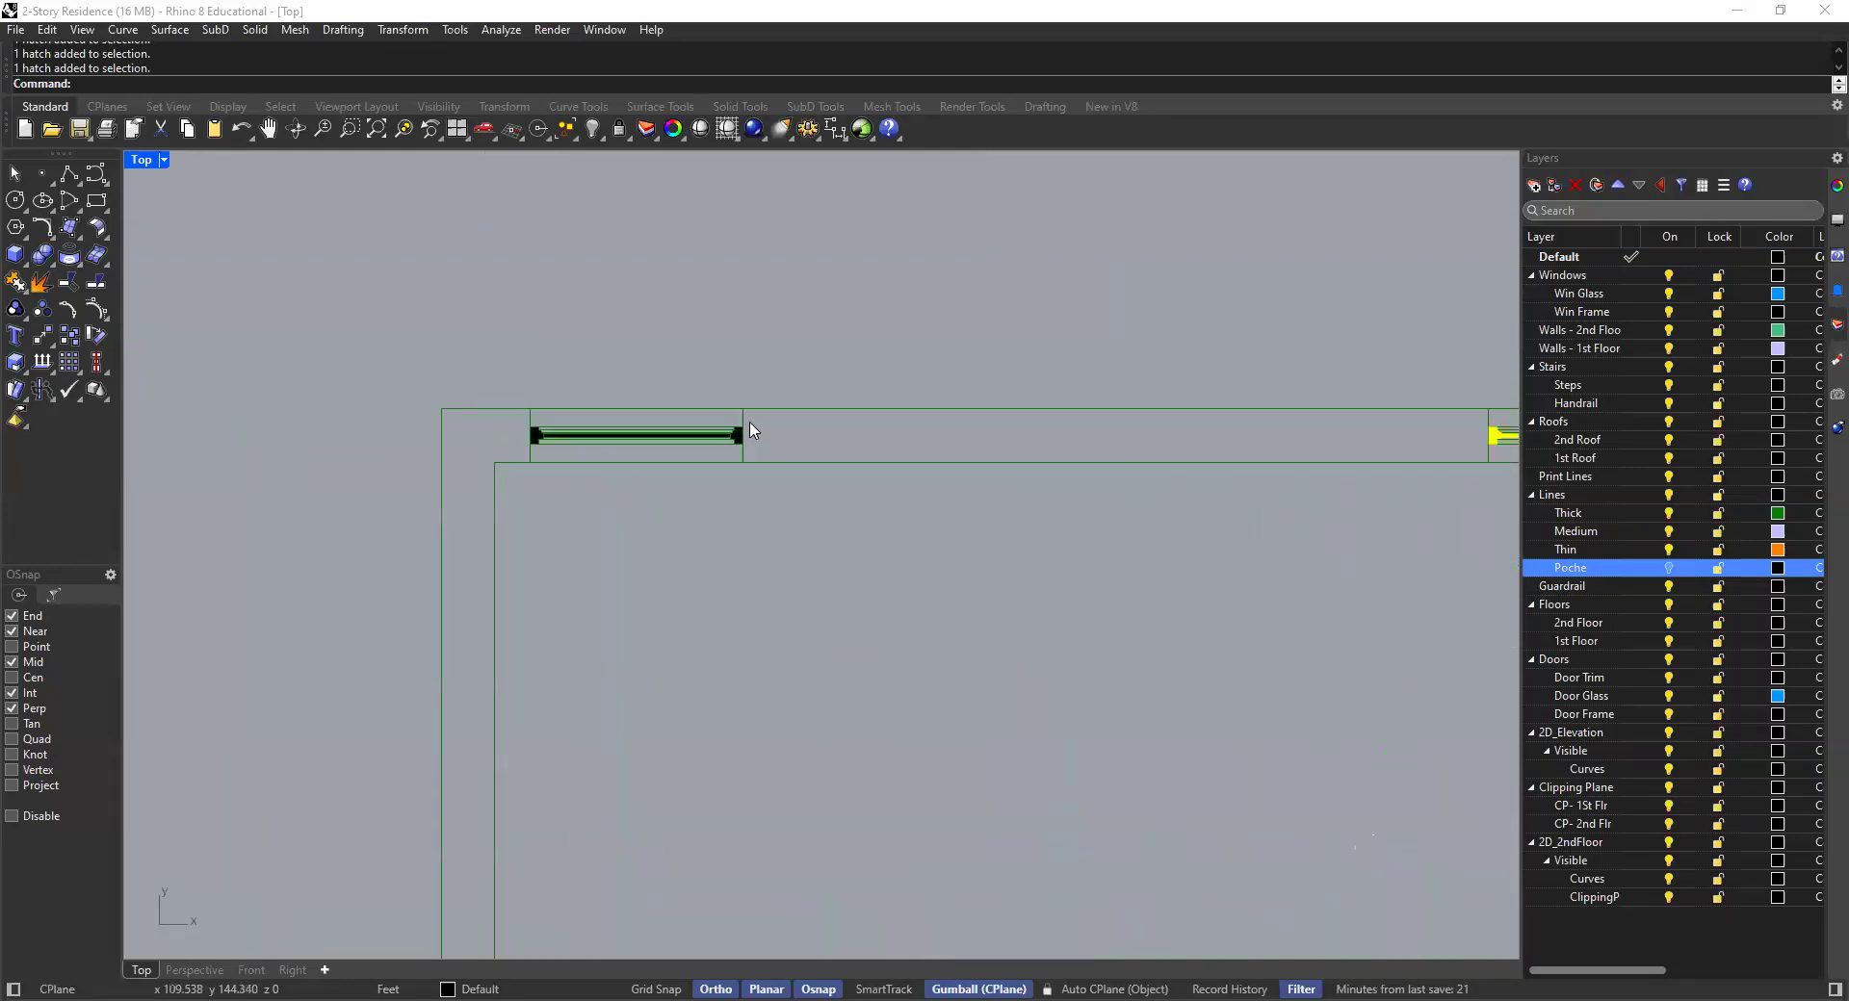
Move the selected window, door and post hatches to the Poche layer and make that layer visible
right_click(1618, 569)
click(1683, 656)
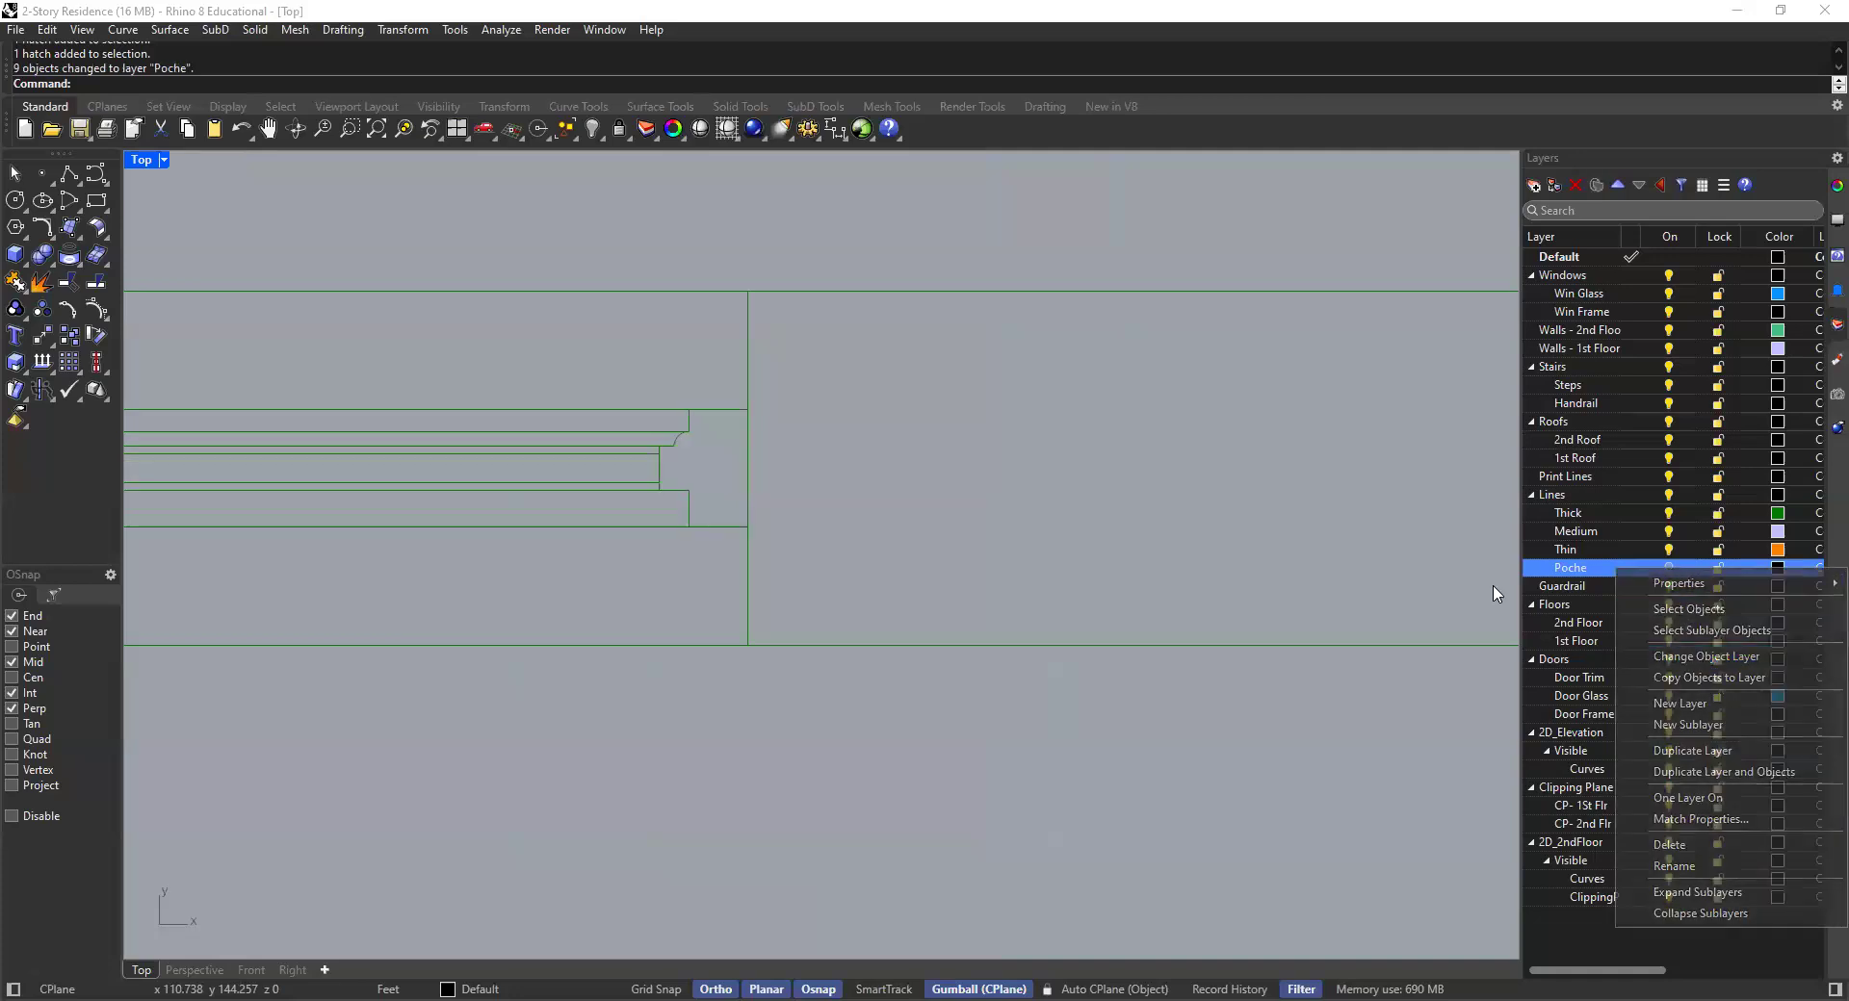
scroll(875, 578, down, 10)
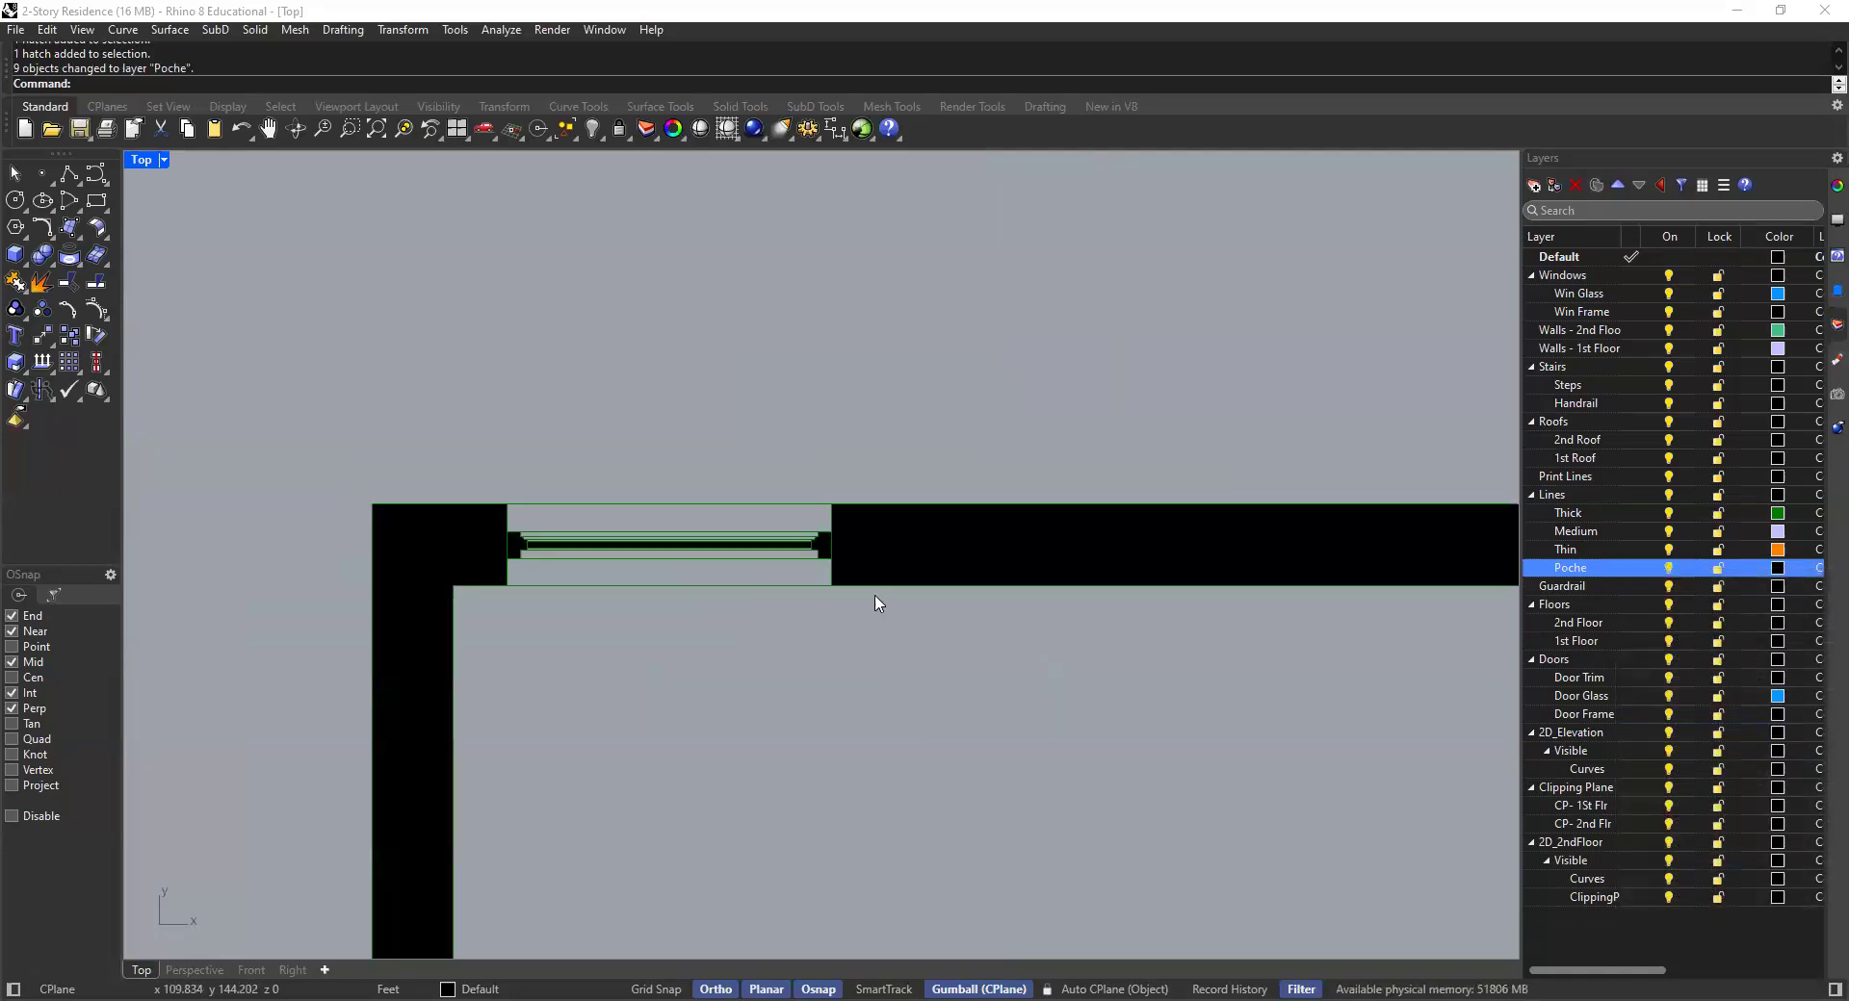
Examine the poched window frames and wall ends across the floor plan
right_drag(811, 482, 497, 292)
right_drag(925, 660, 893, 524)
scroll(912, 630, up, 10)
scroll(953, 647, up, 4)
scroll(872, 488, down, 10)
scroll(756, 350, up, 6)
scroll(793, 409, up, 4)
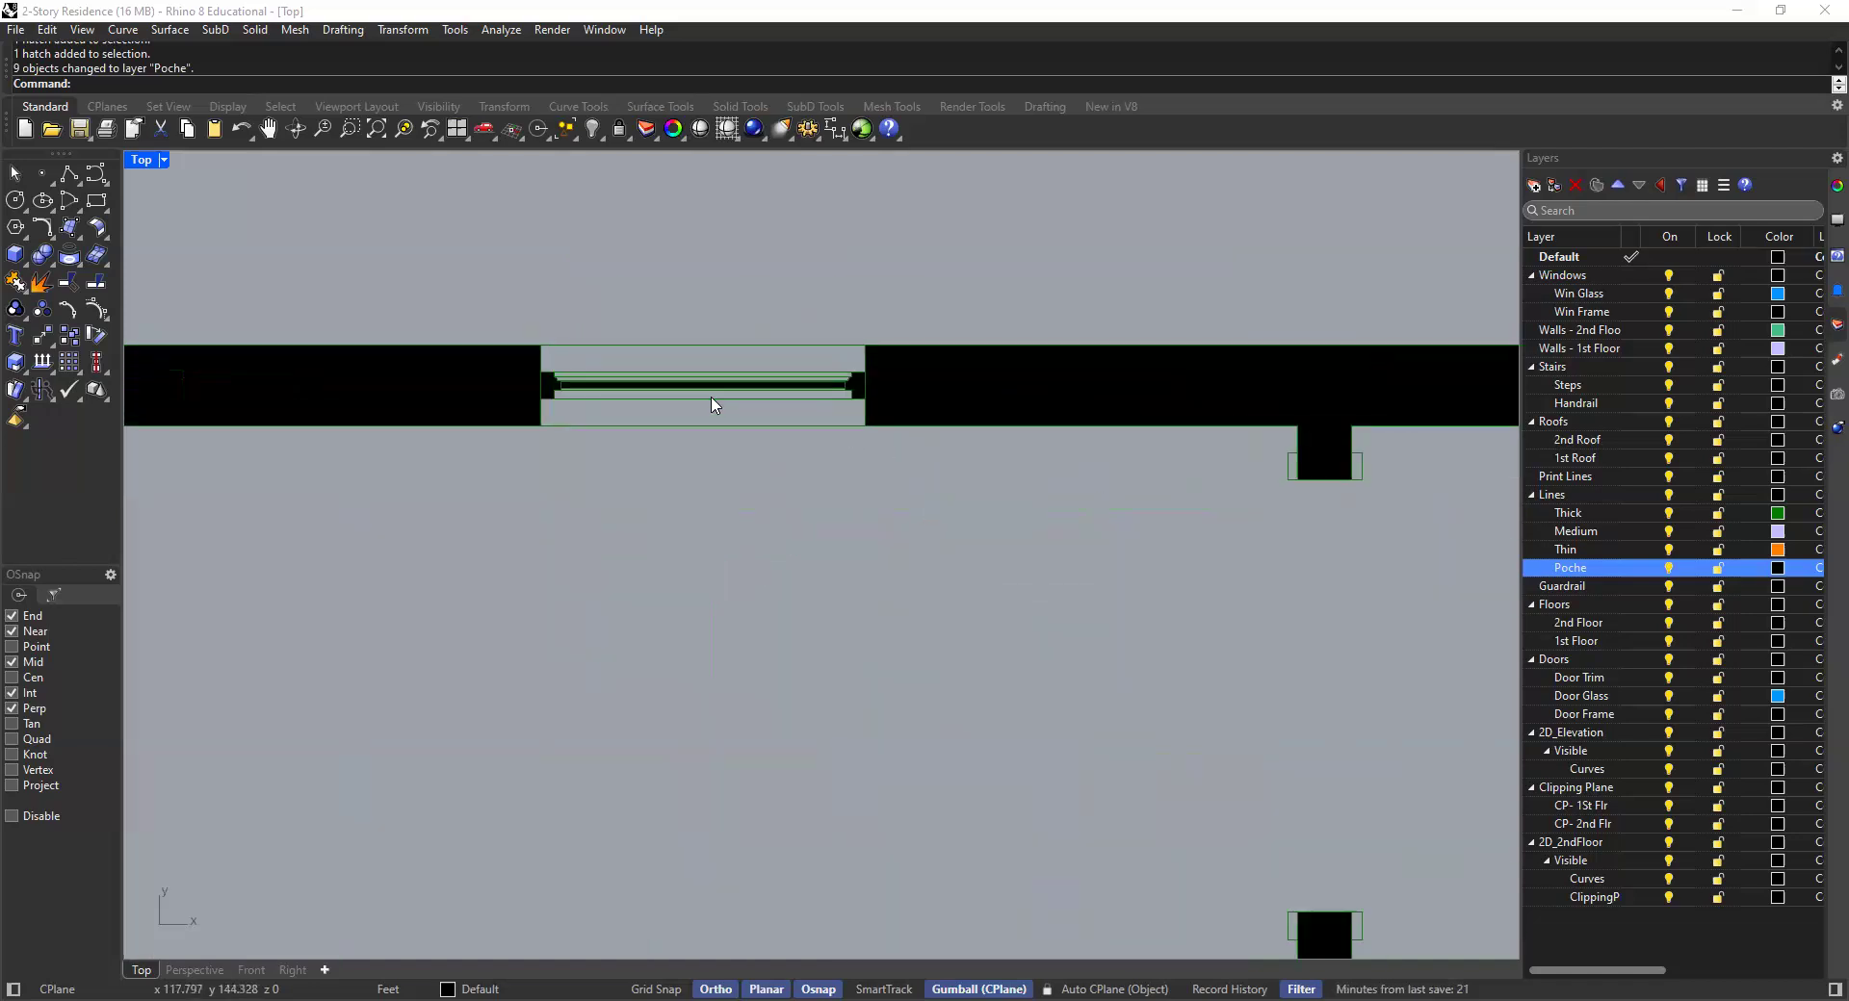
Move the upper and lower wall edge lines across the middle upper-wall window opening to the Medium layer
scroll(866, 445, up, 5)
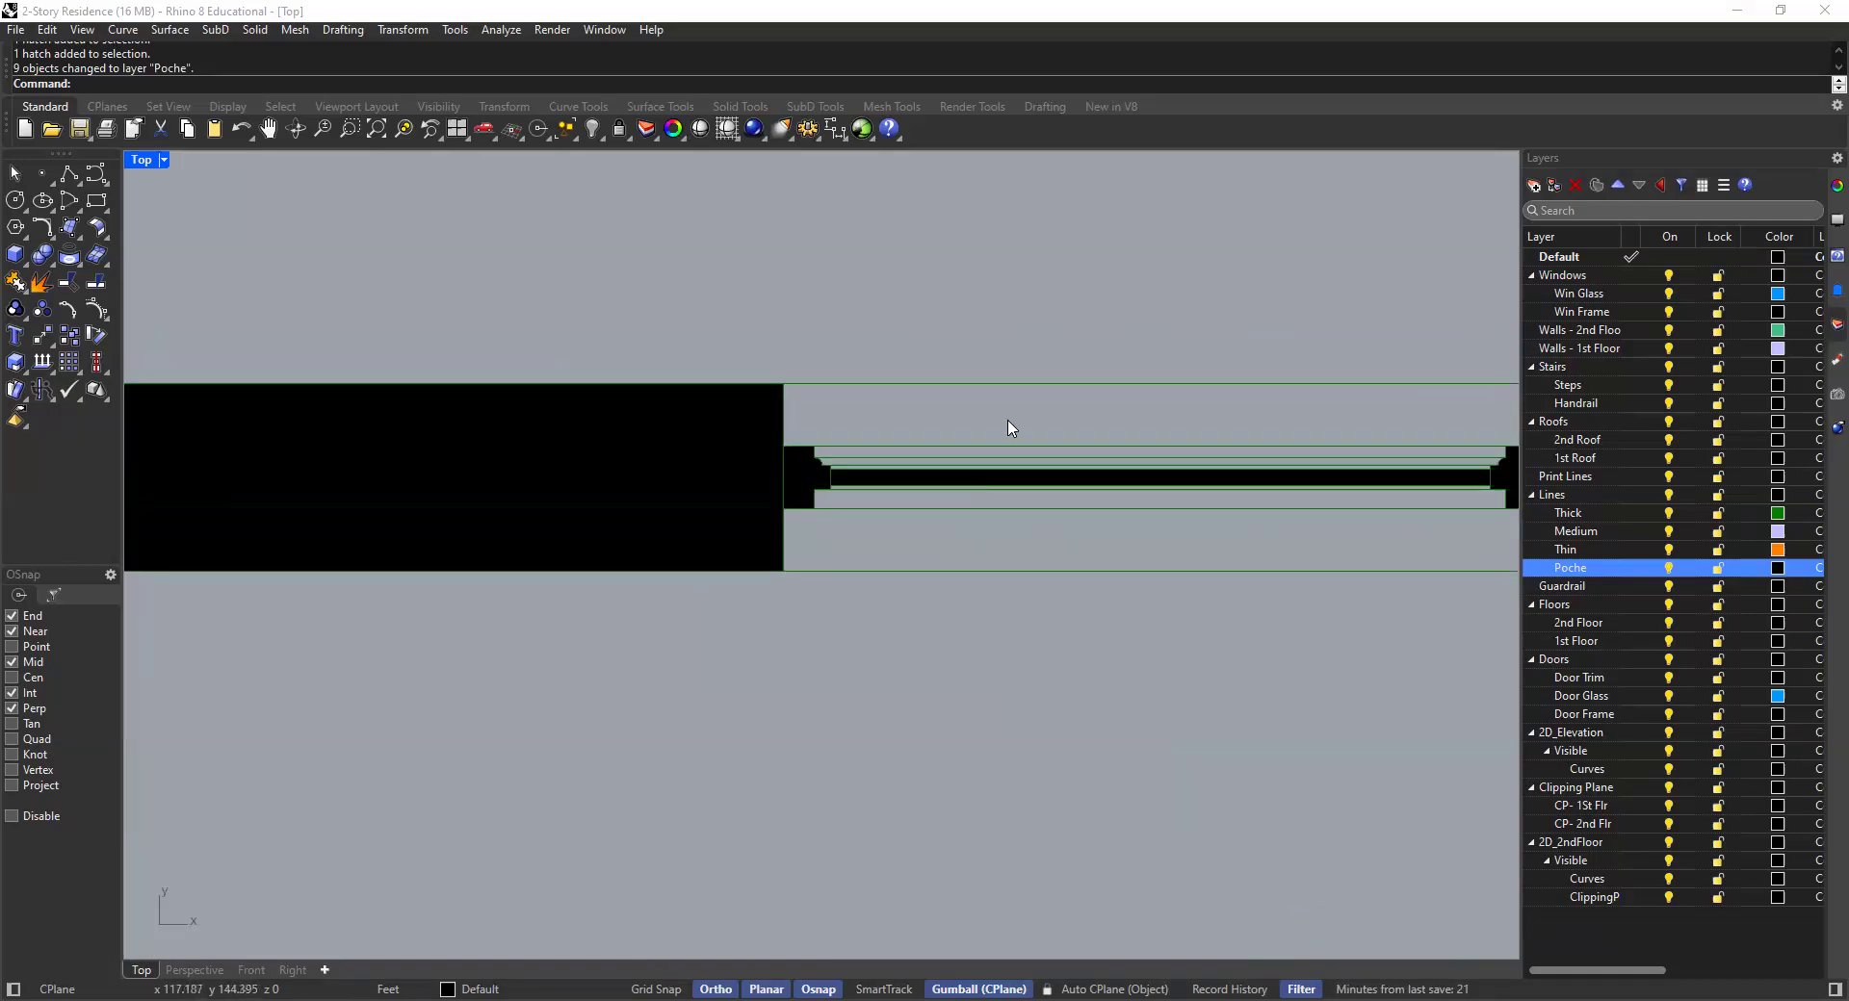
right_drag(1008, 420, 803, 414)
scroll(1018, 477, up, 2)
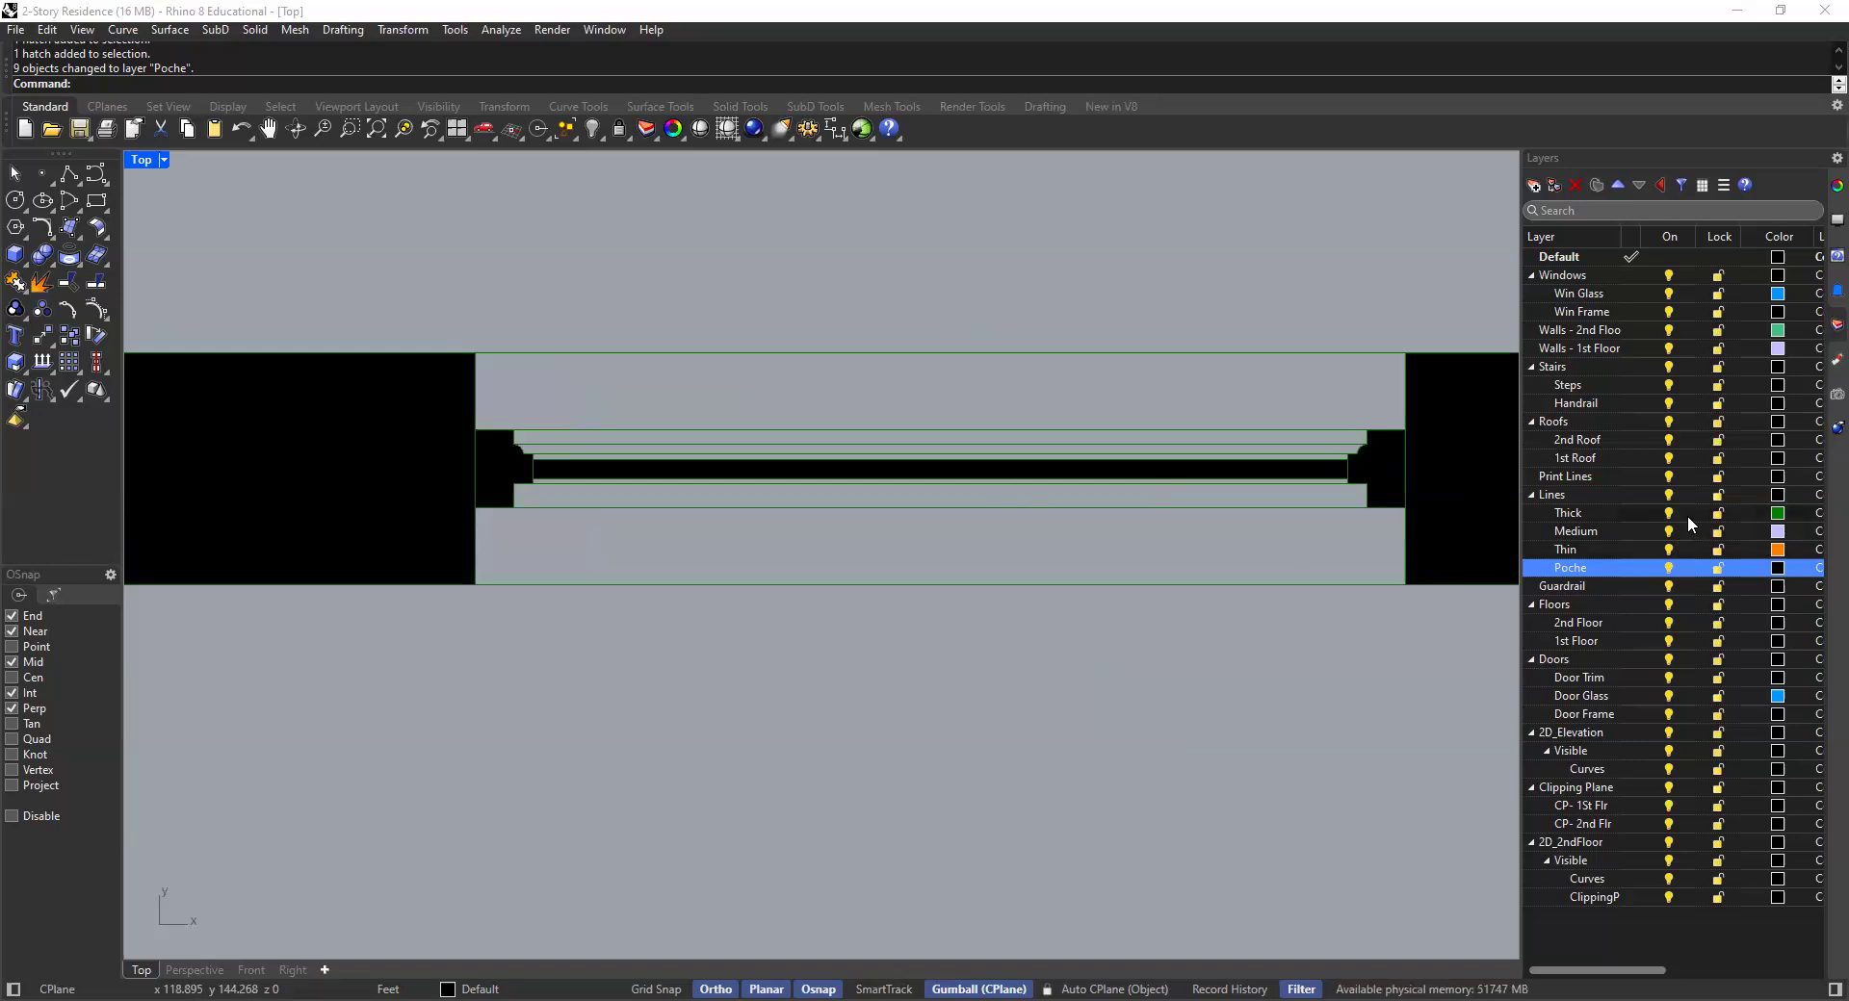
click(869, 354)
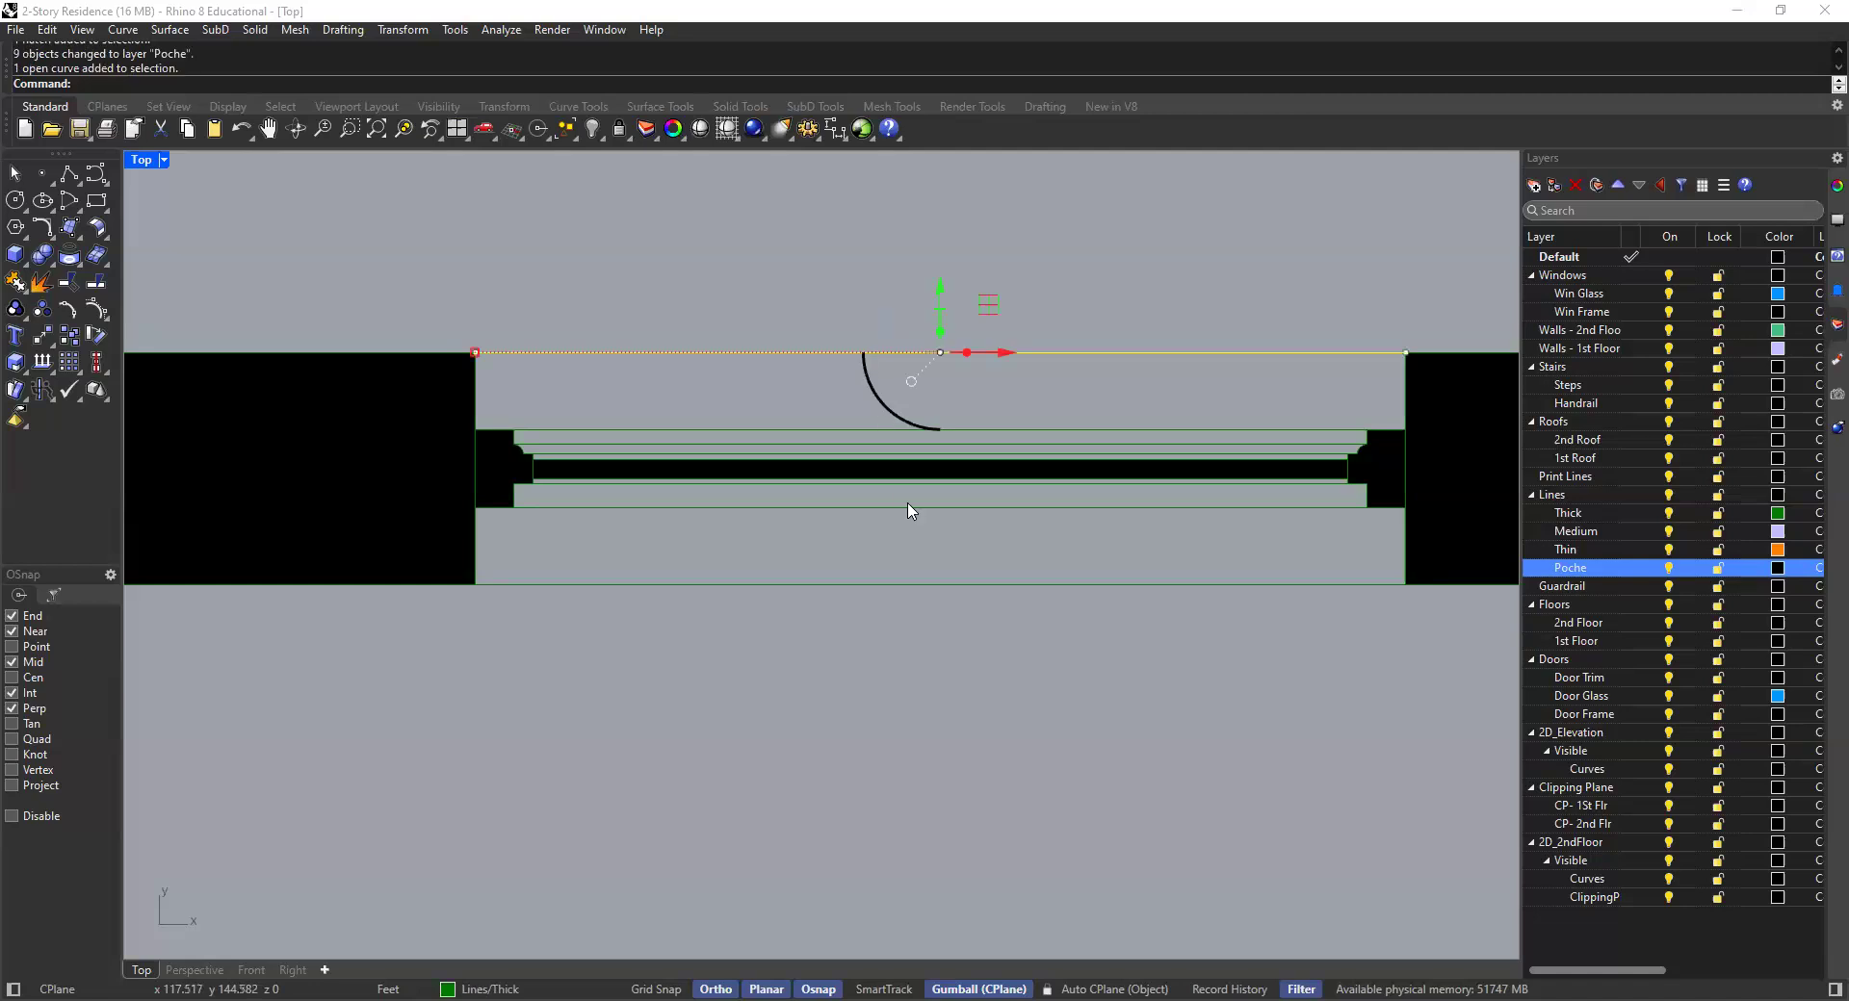
shift+click(936, 584)
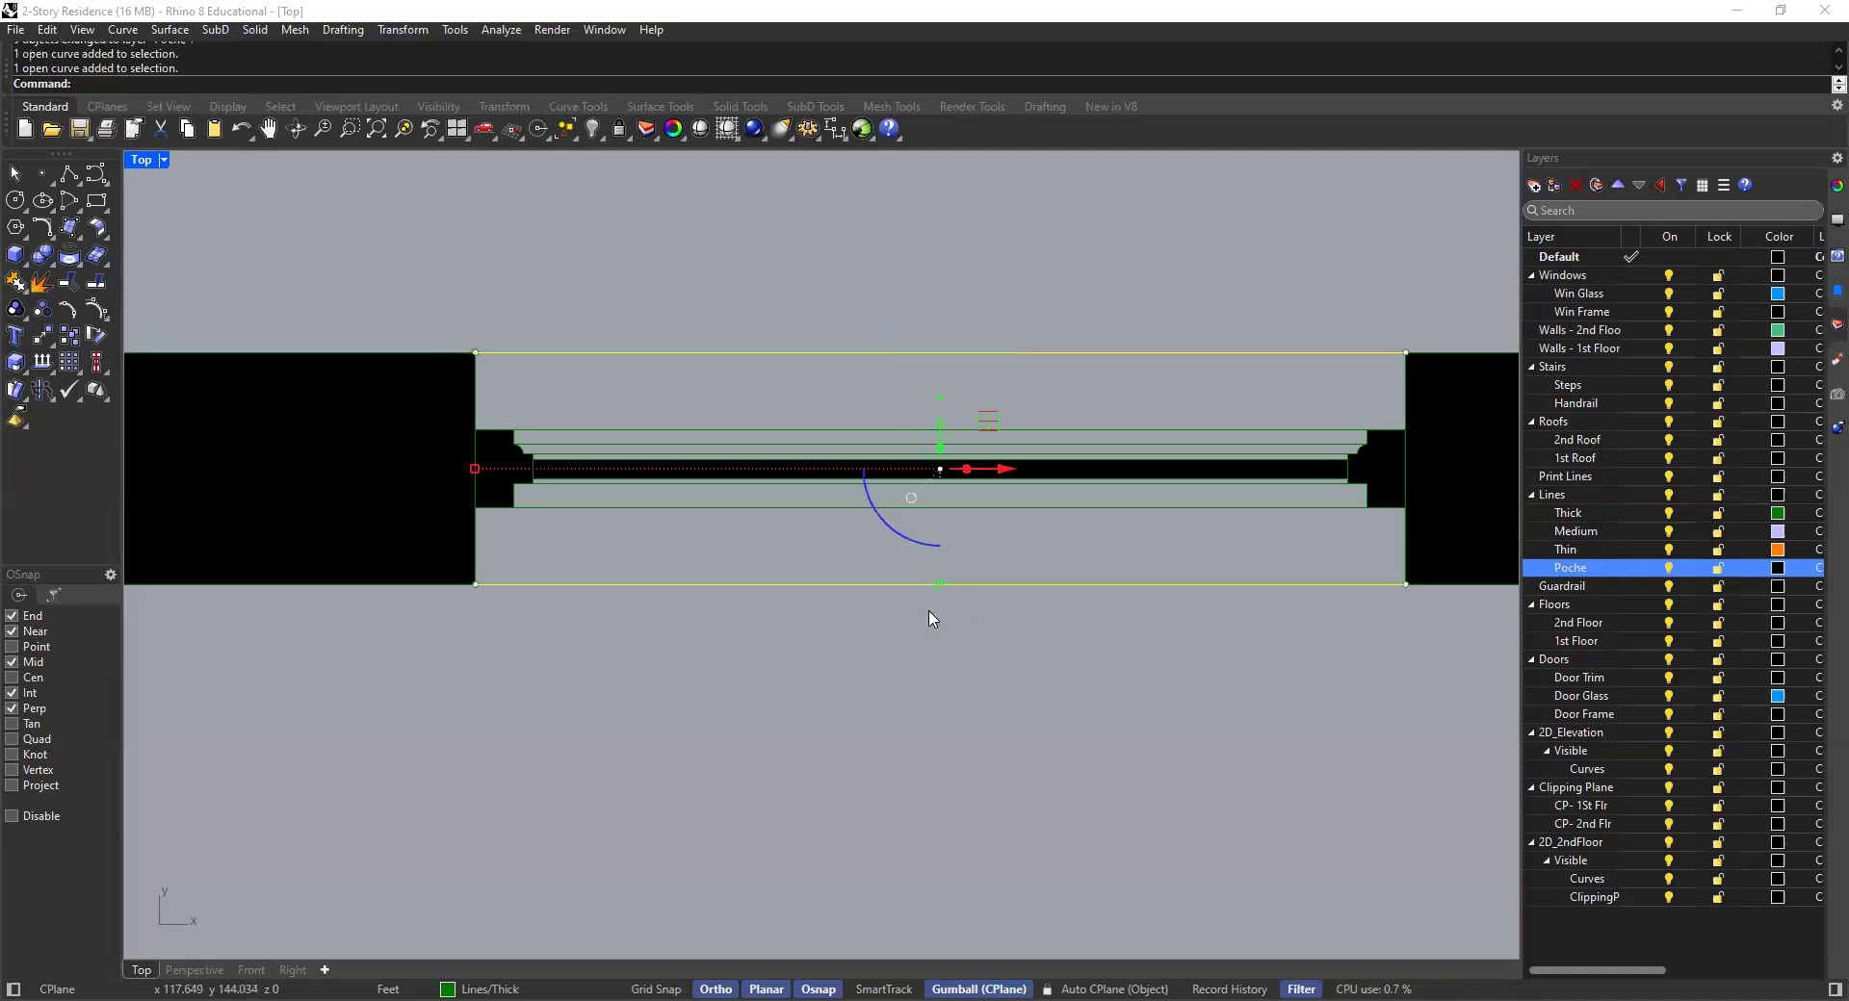
right_click(1618, 528)
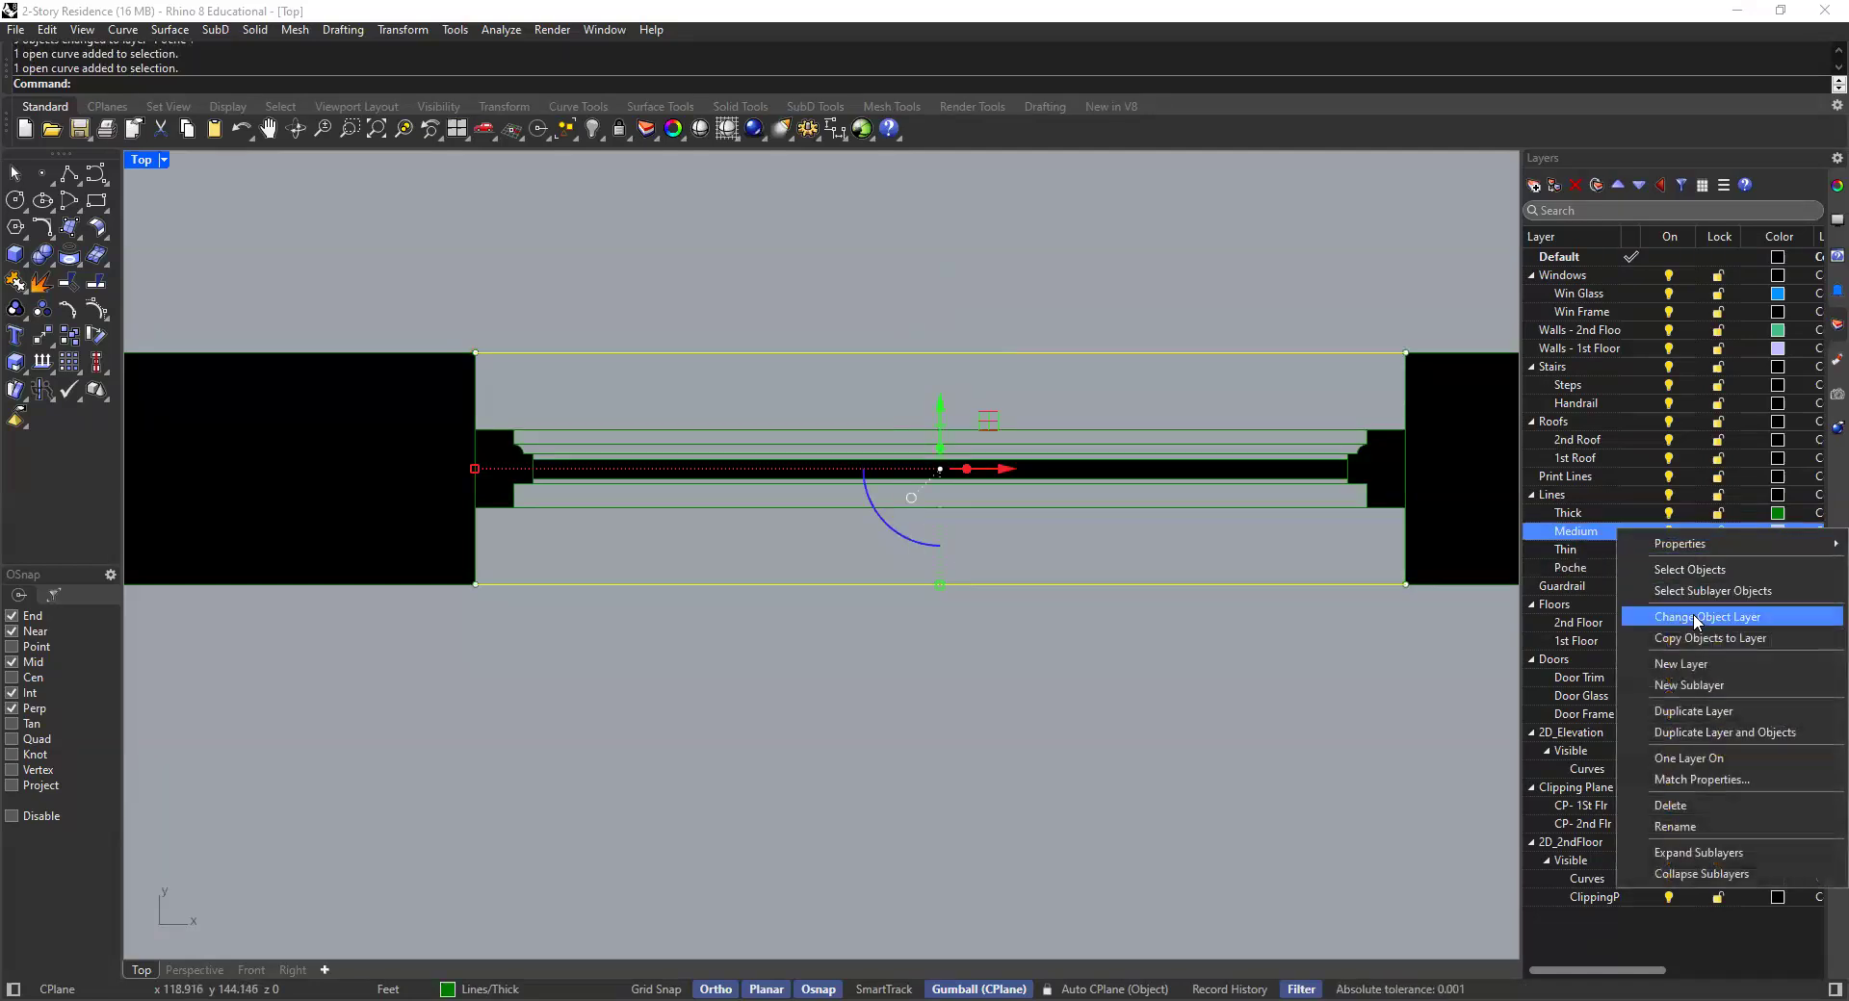
scroll(1238, 444, up, 3)
click(1232, 464)
click(1239, 427)
click(1278, 509)
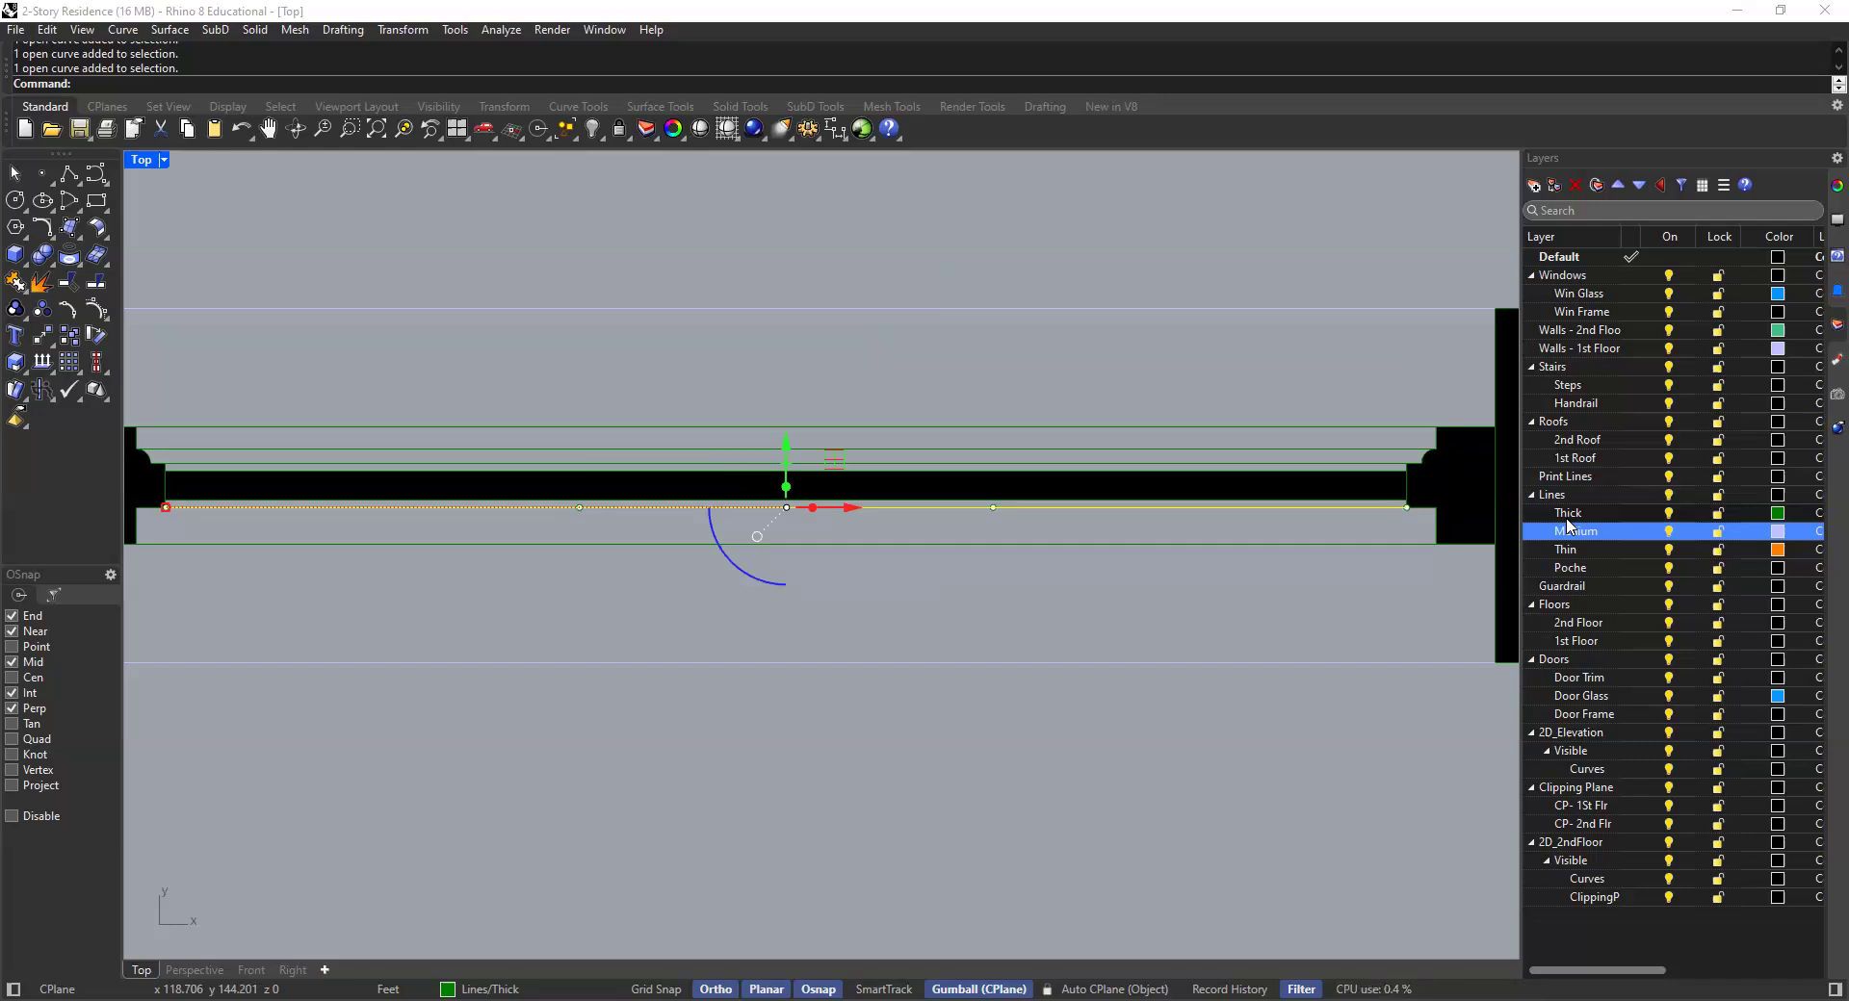
key(Escape)
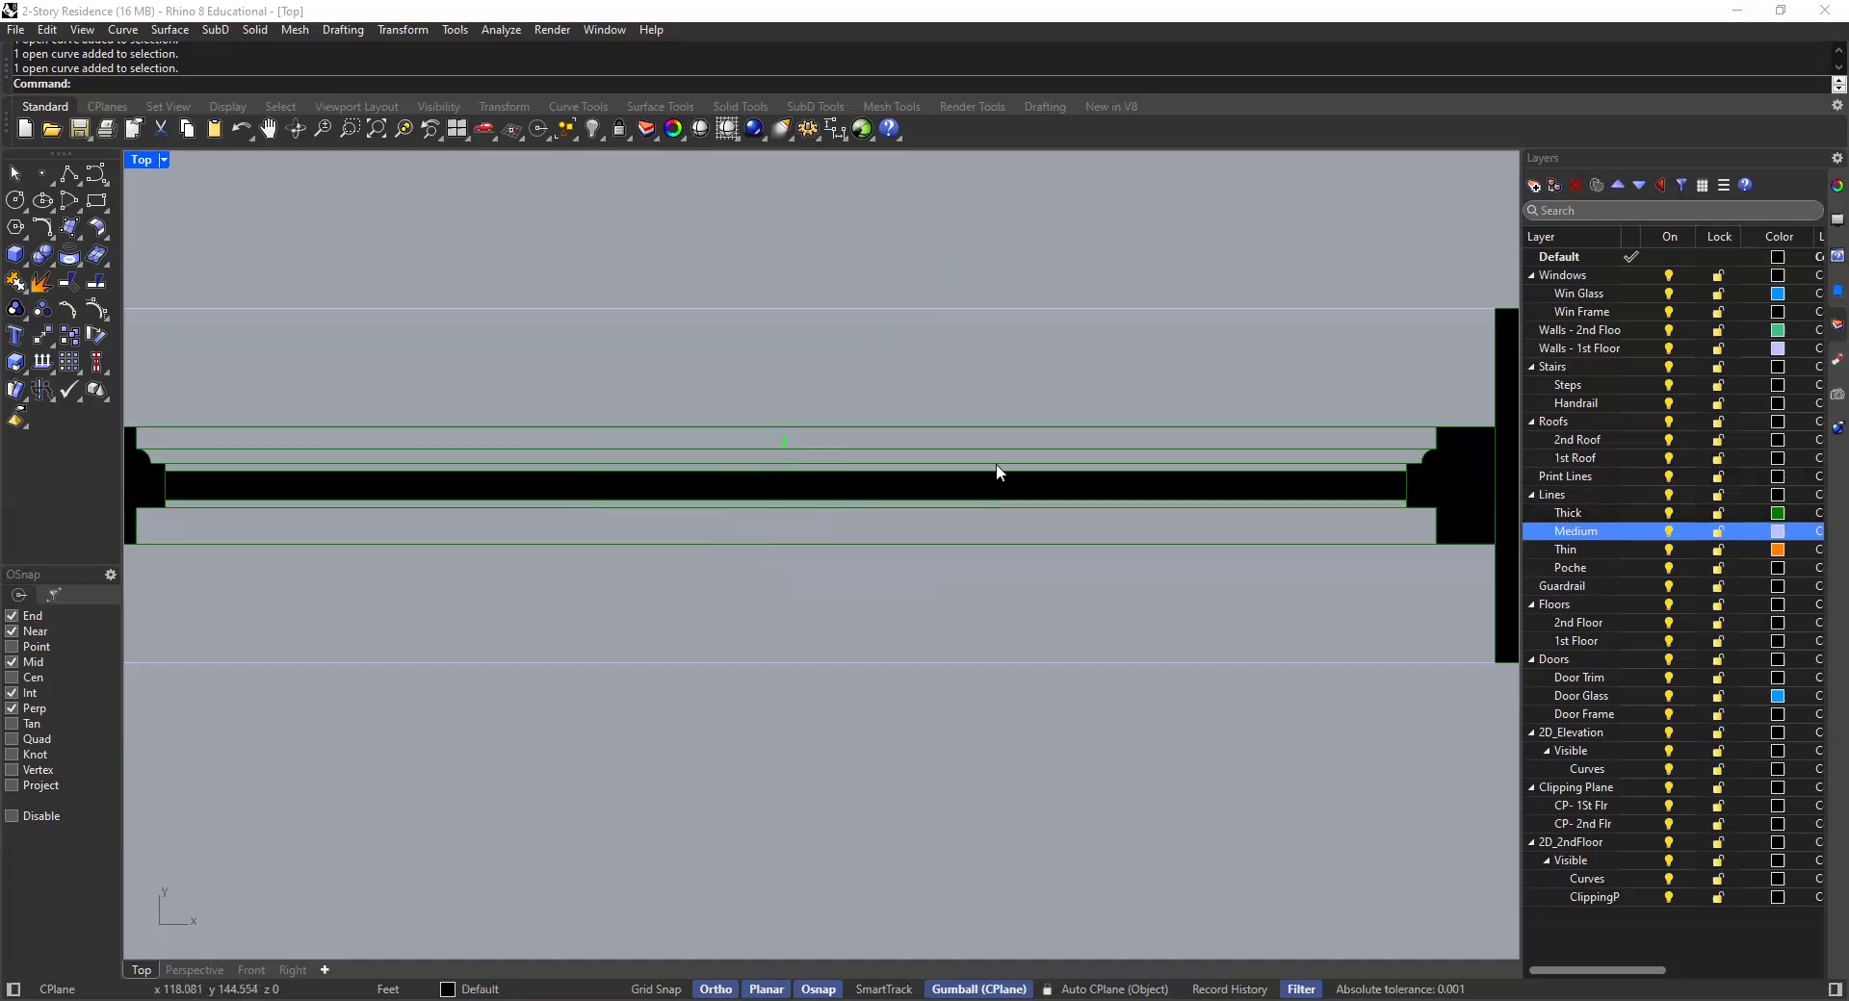
drag(1017, 403, 978, 466)
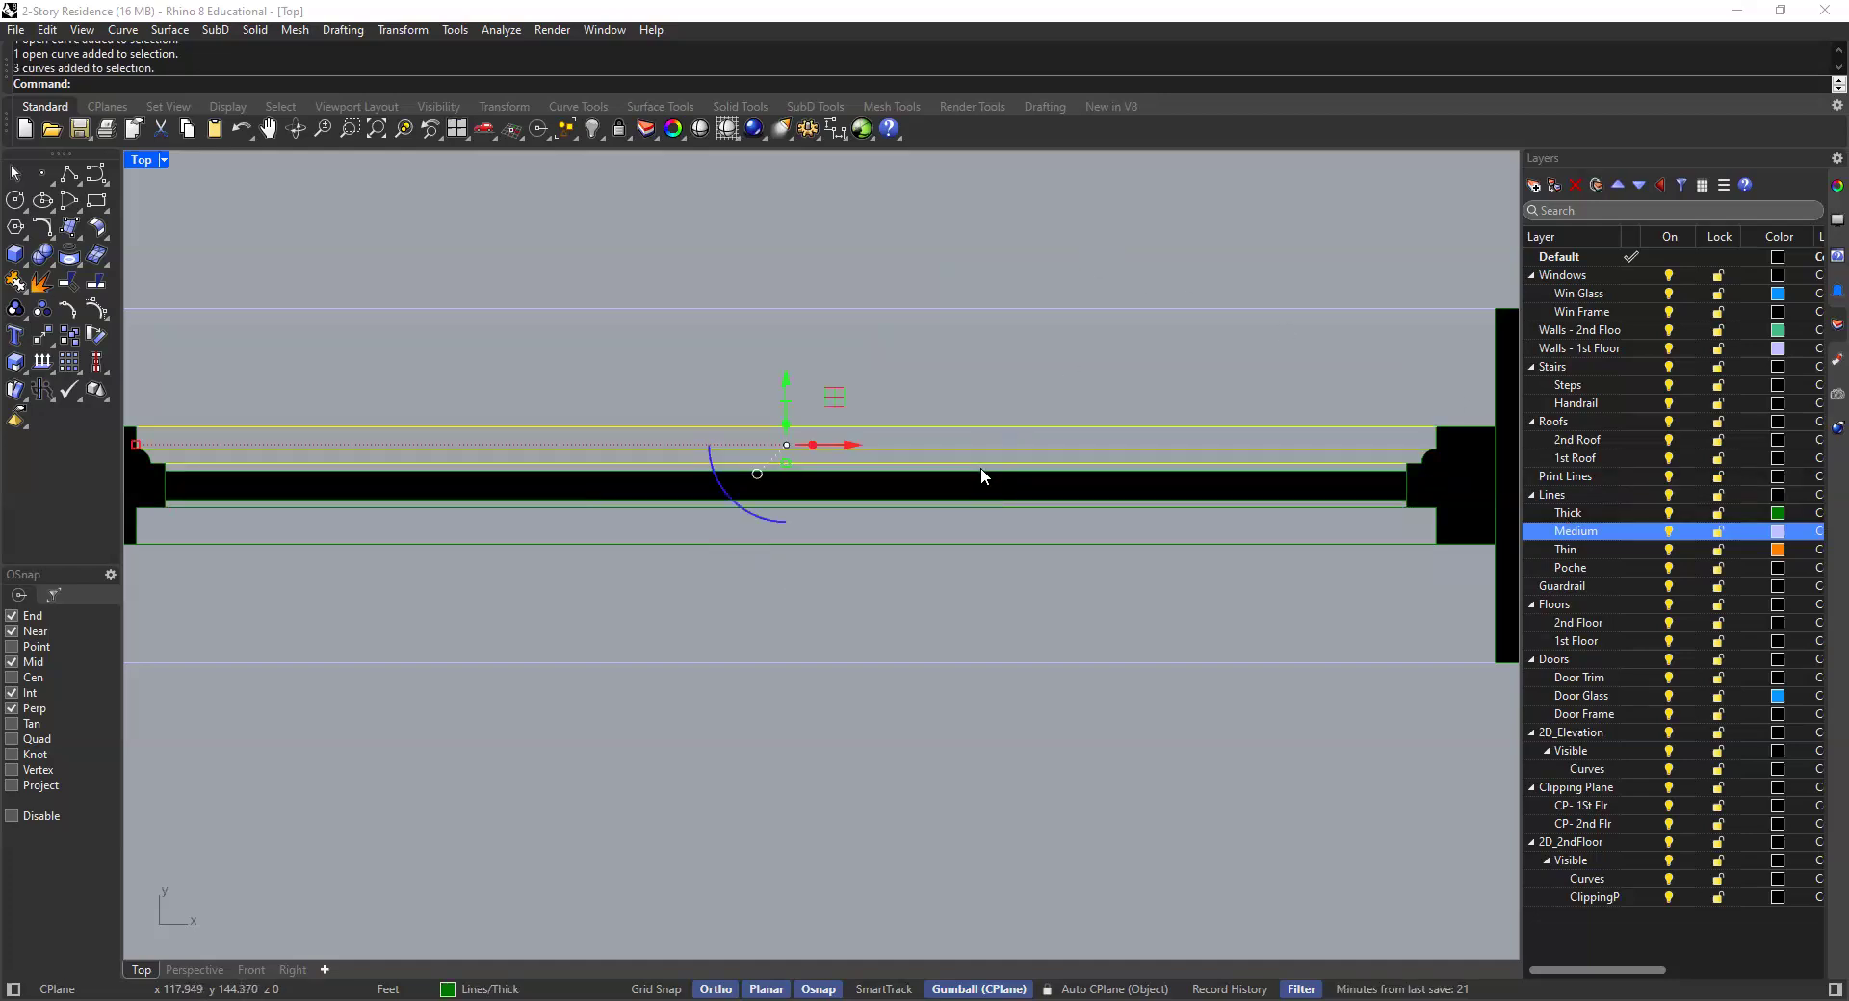
drag(1023, 281, 953, 467)
key(Escape)
drag(987, 275, 950, 392)
key(Escape)
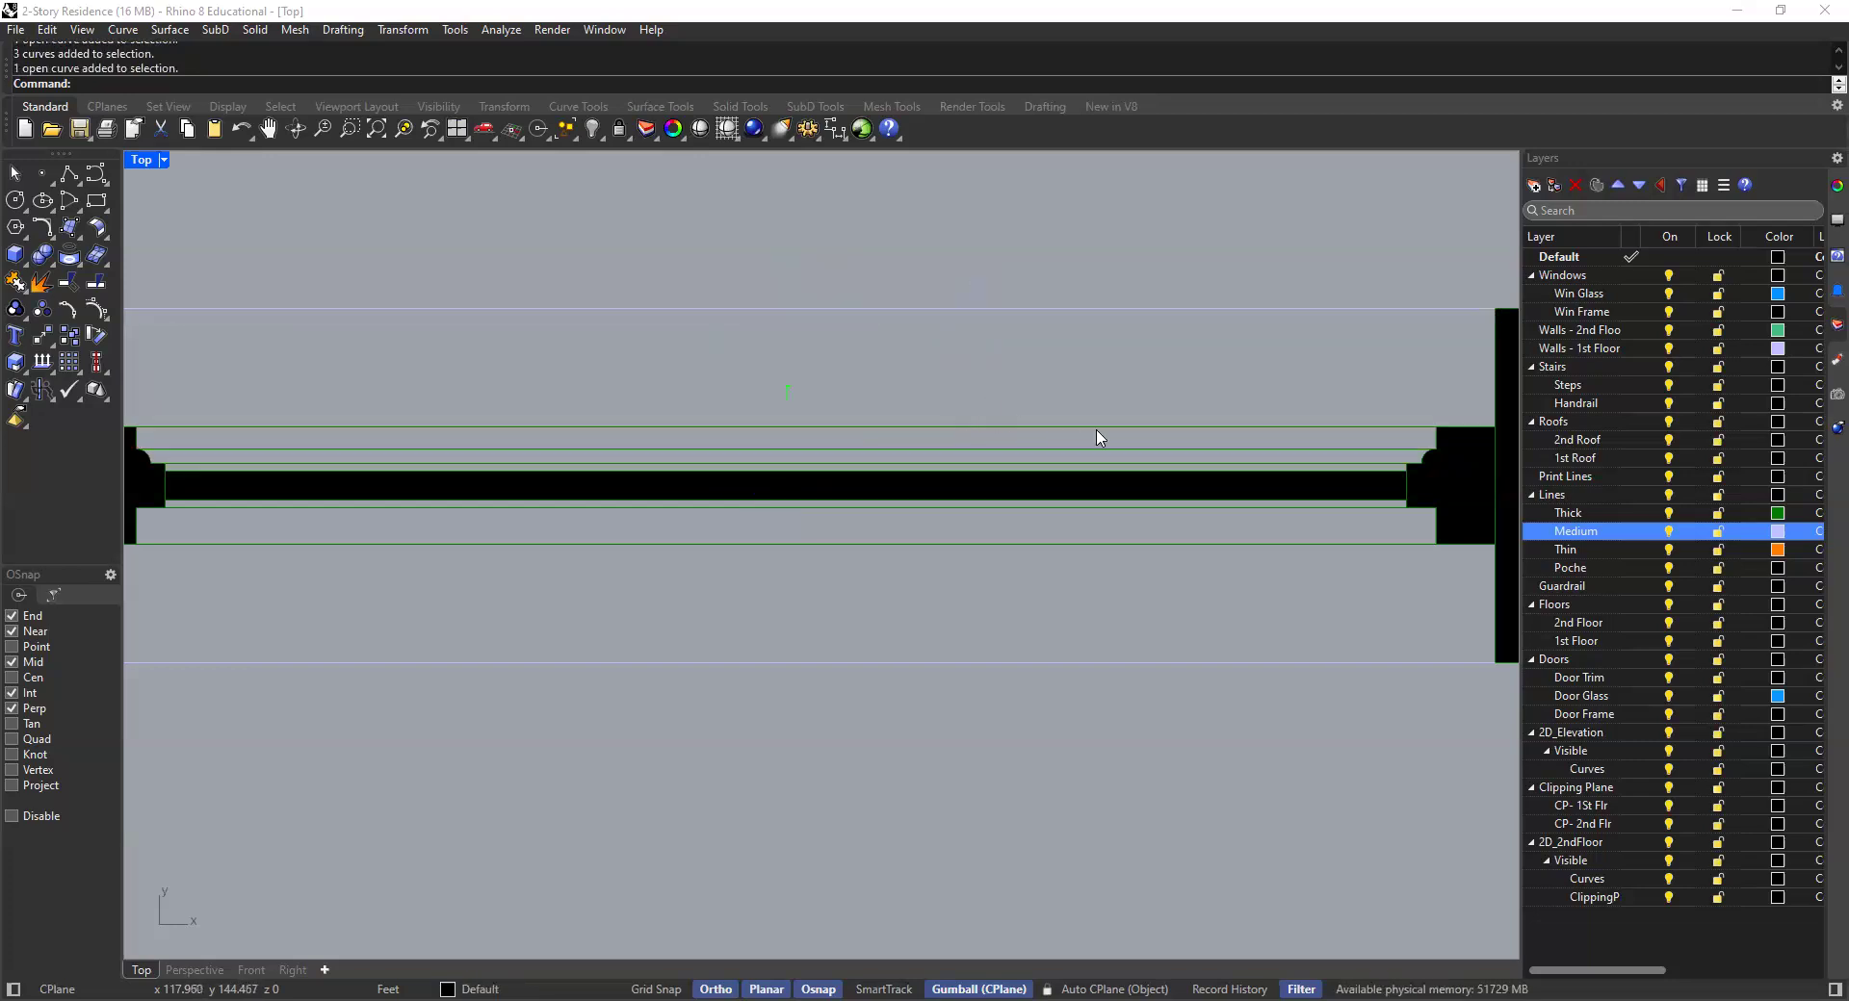
scroll(1299, 463, down, 4)
click(1151, 360)
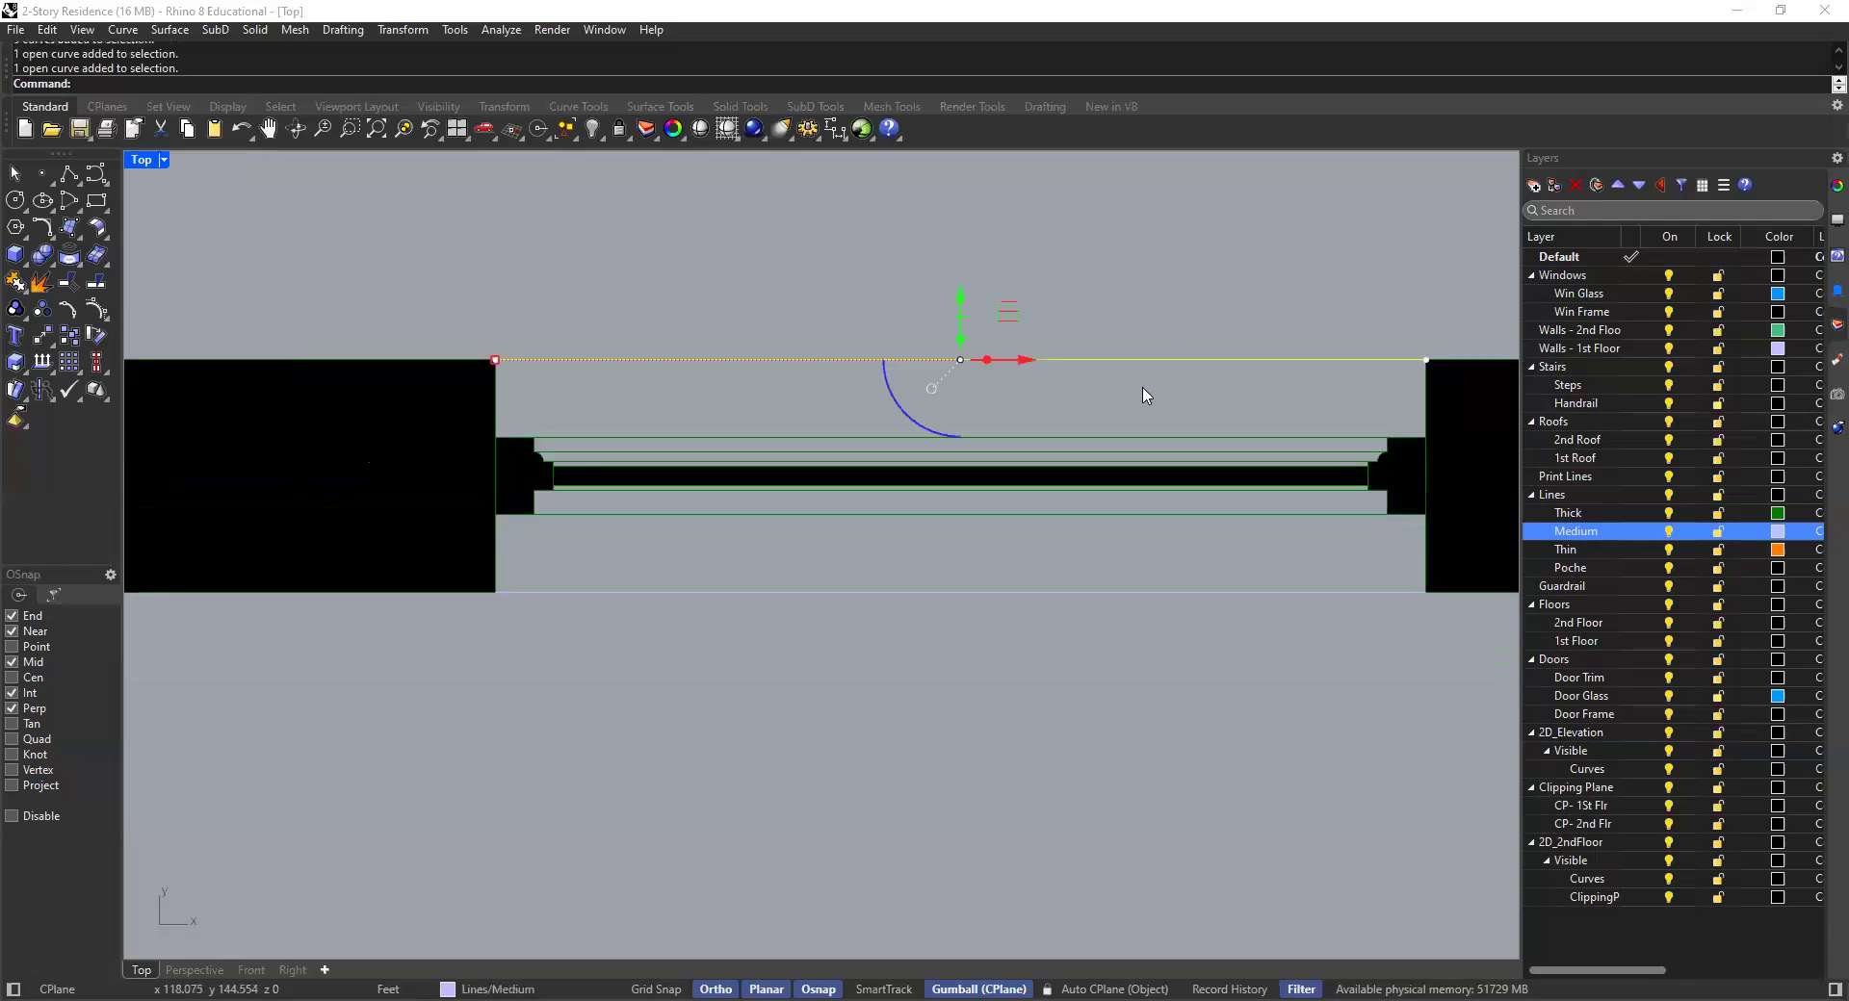
Examine the middle upper-wall window's frame, glass and wall edge lines up close and within the whole floor plan
scroll(1108, 372, down, 5)
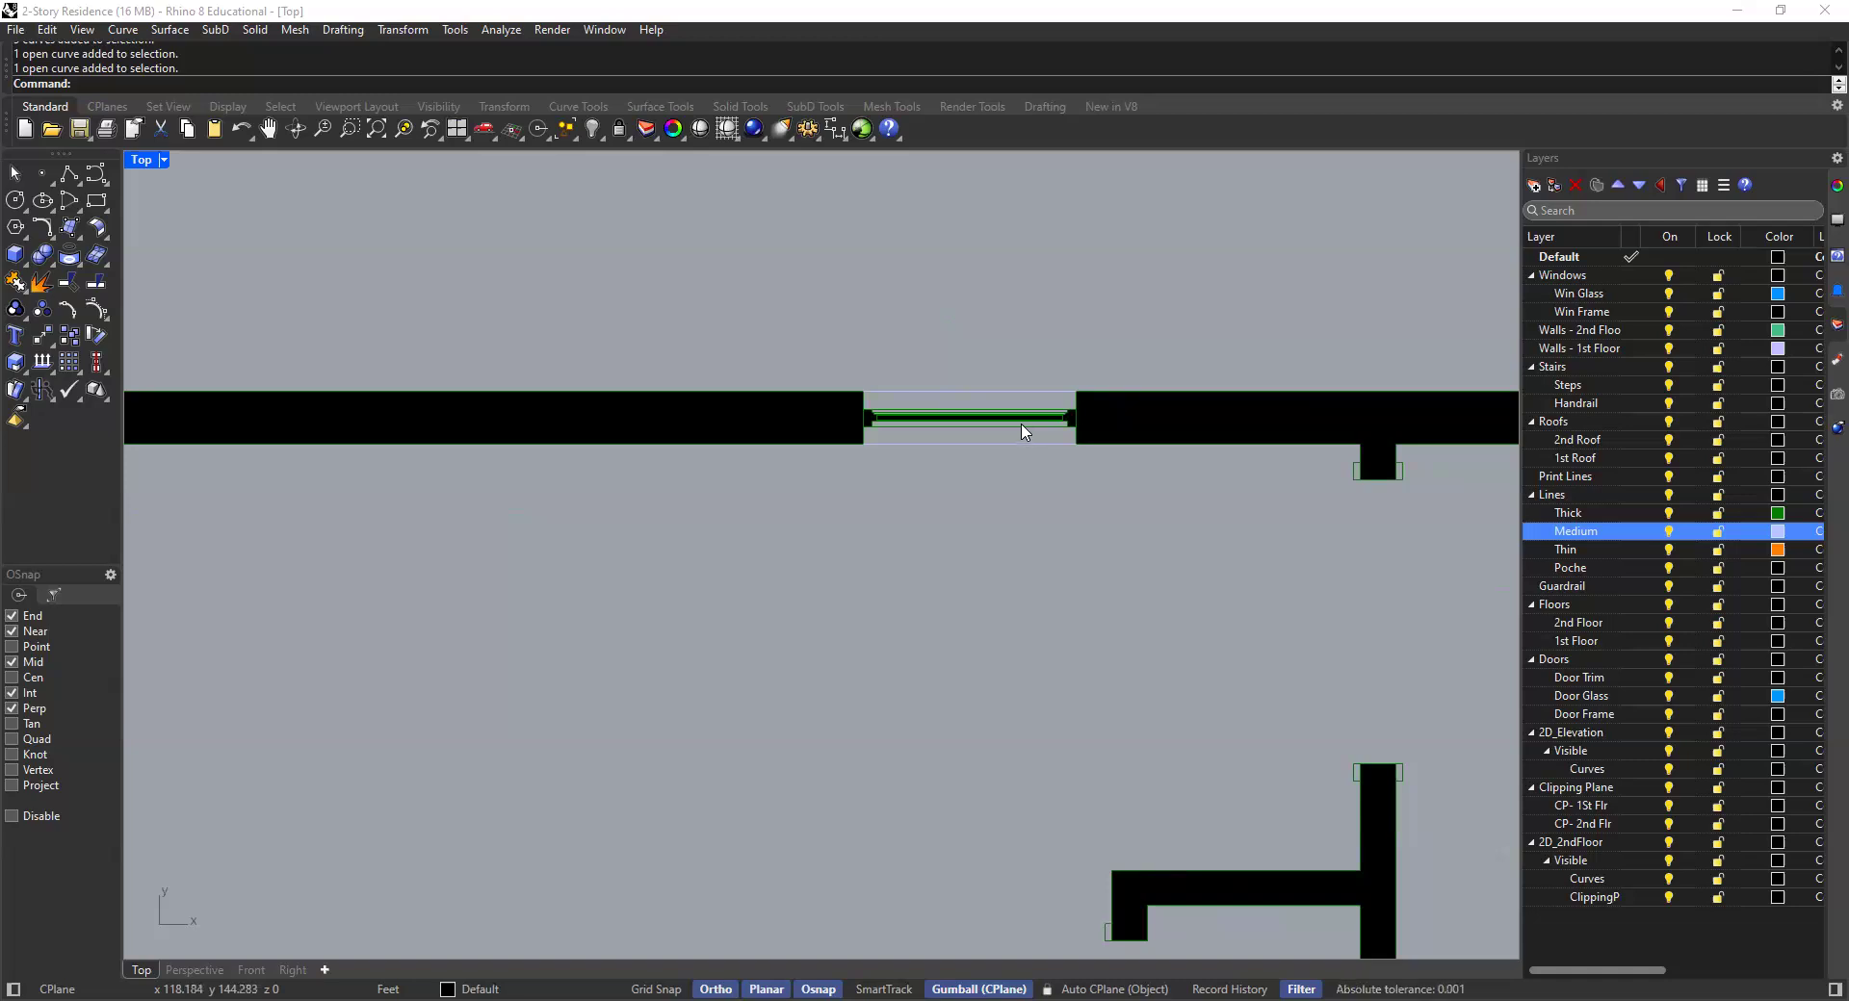
scroll(1024, 432, down, 4)
scroll(982, 430, up, 8)
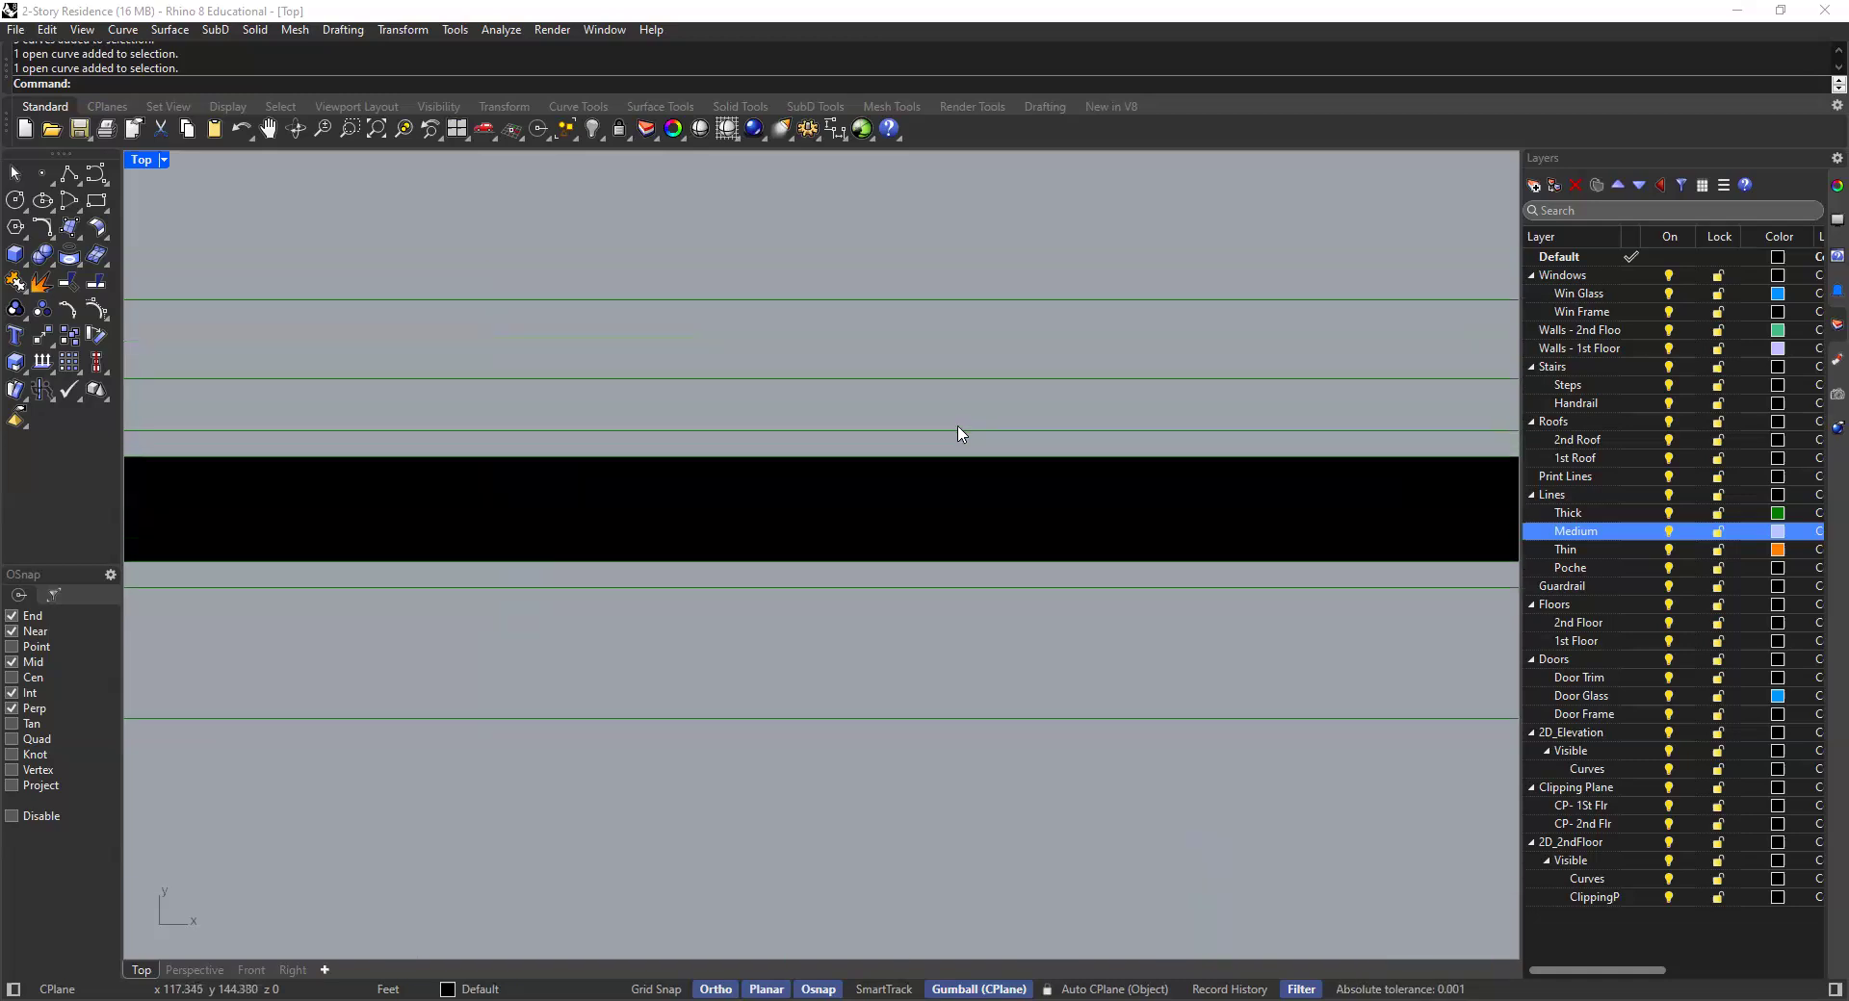
scroll(956, 346, down, 3)
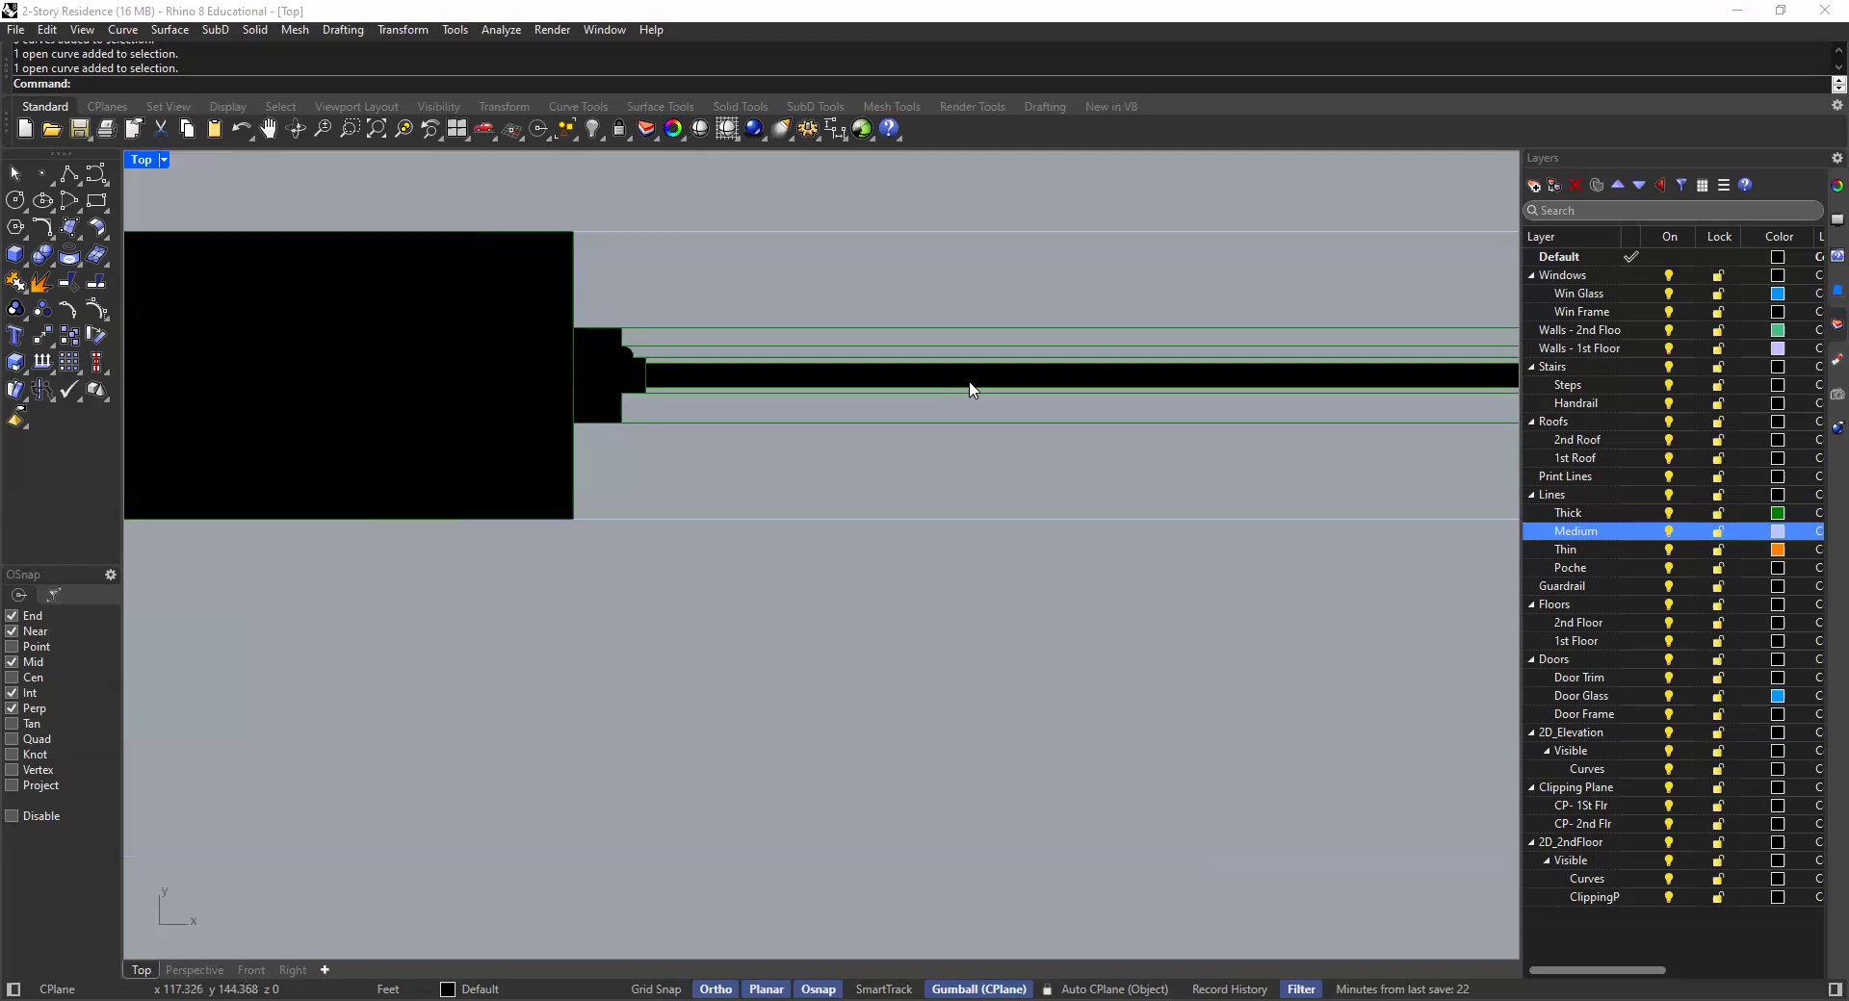
scroll(1001, 395, down, 3)
scroll(971, 385, up, 6)
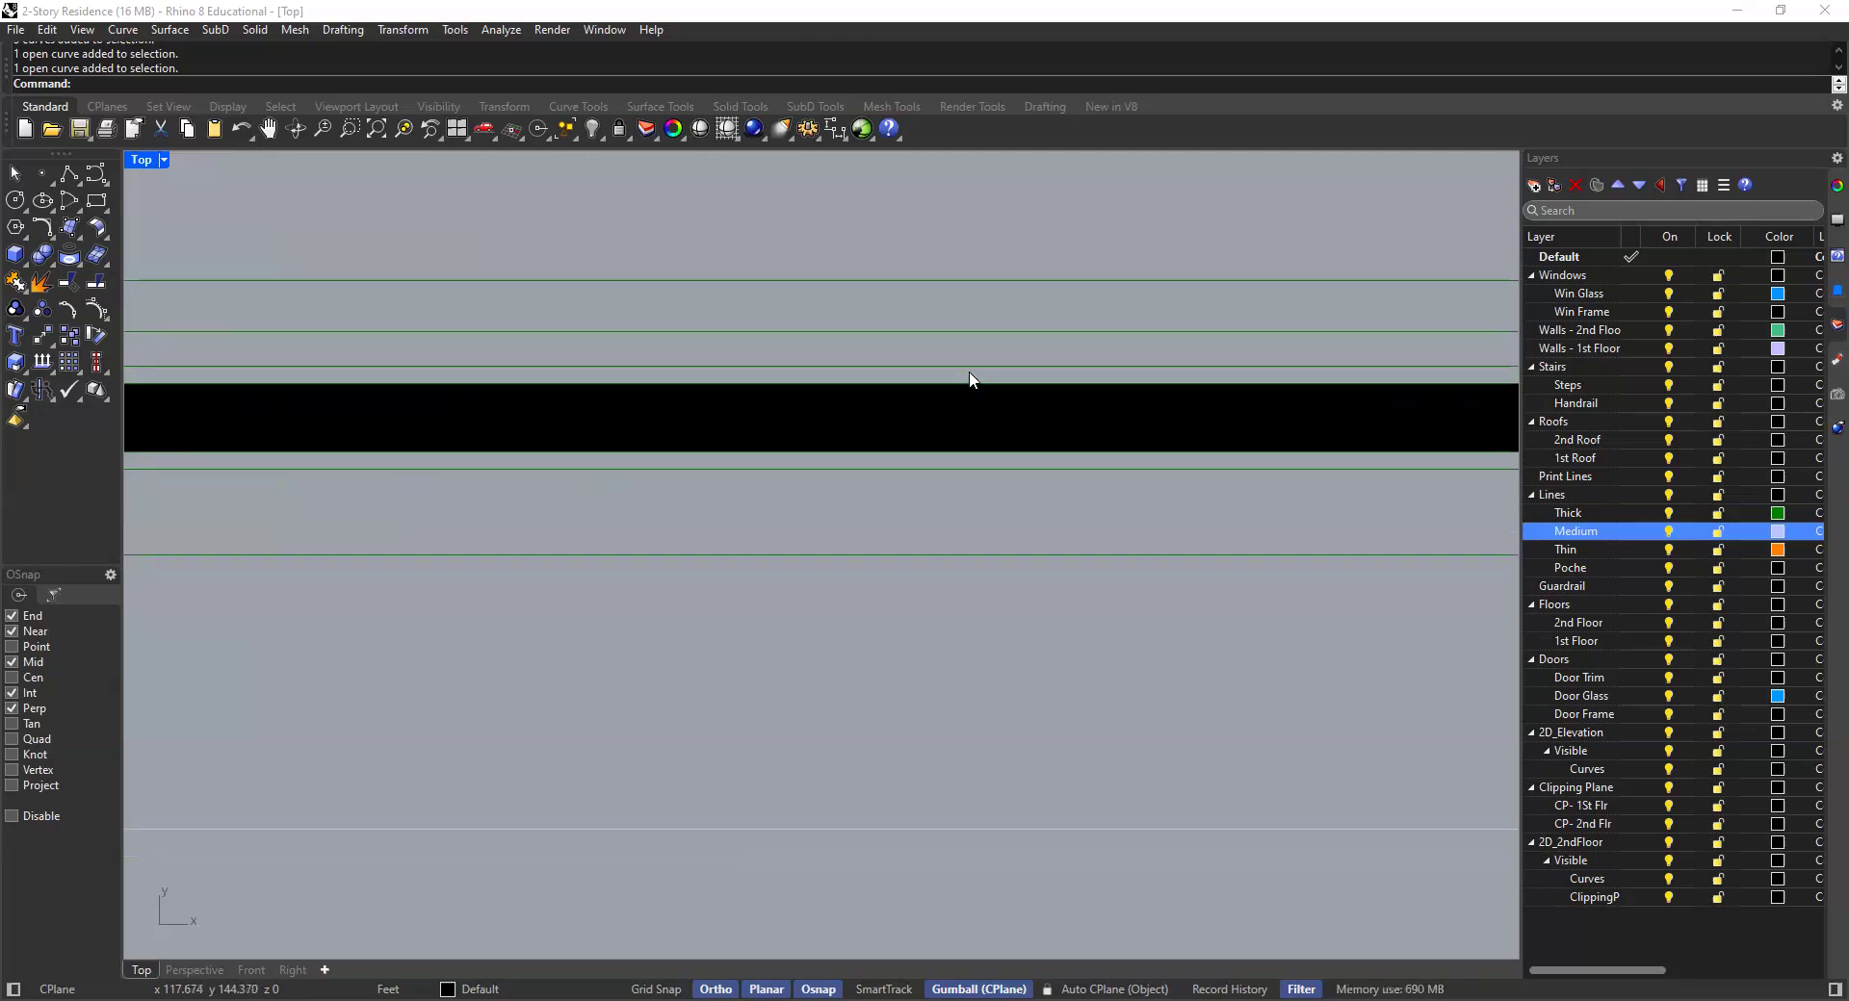
scroll(968, 370, down, 2)
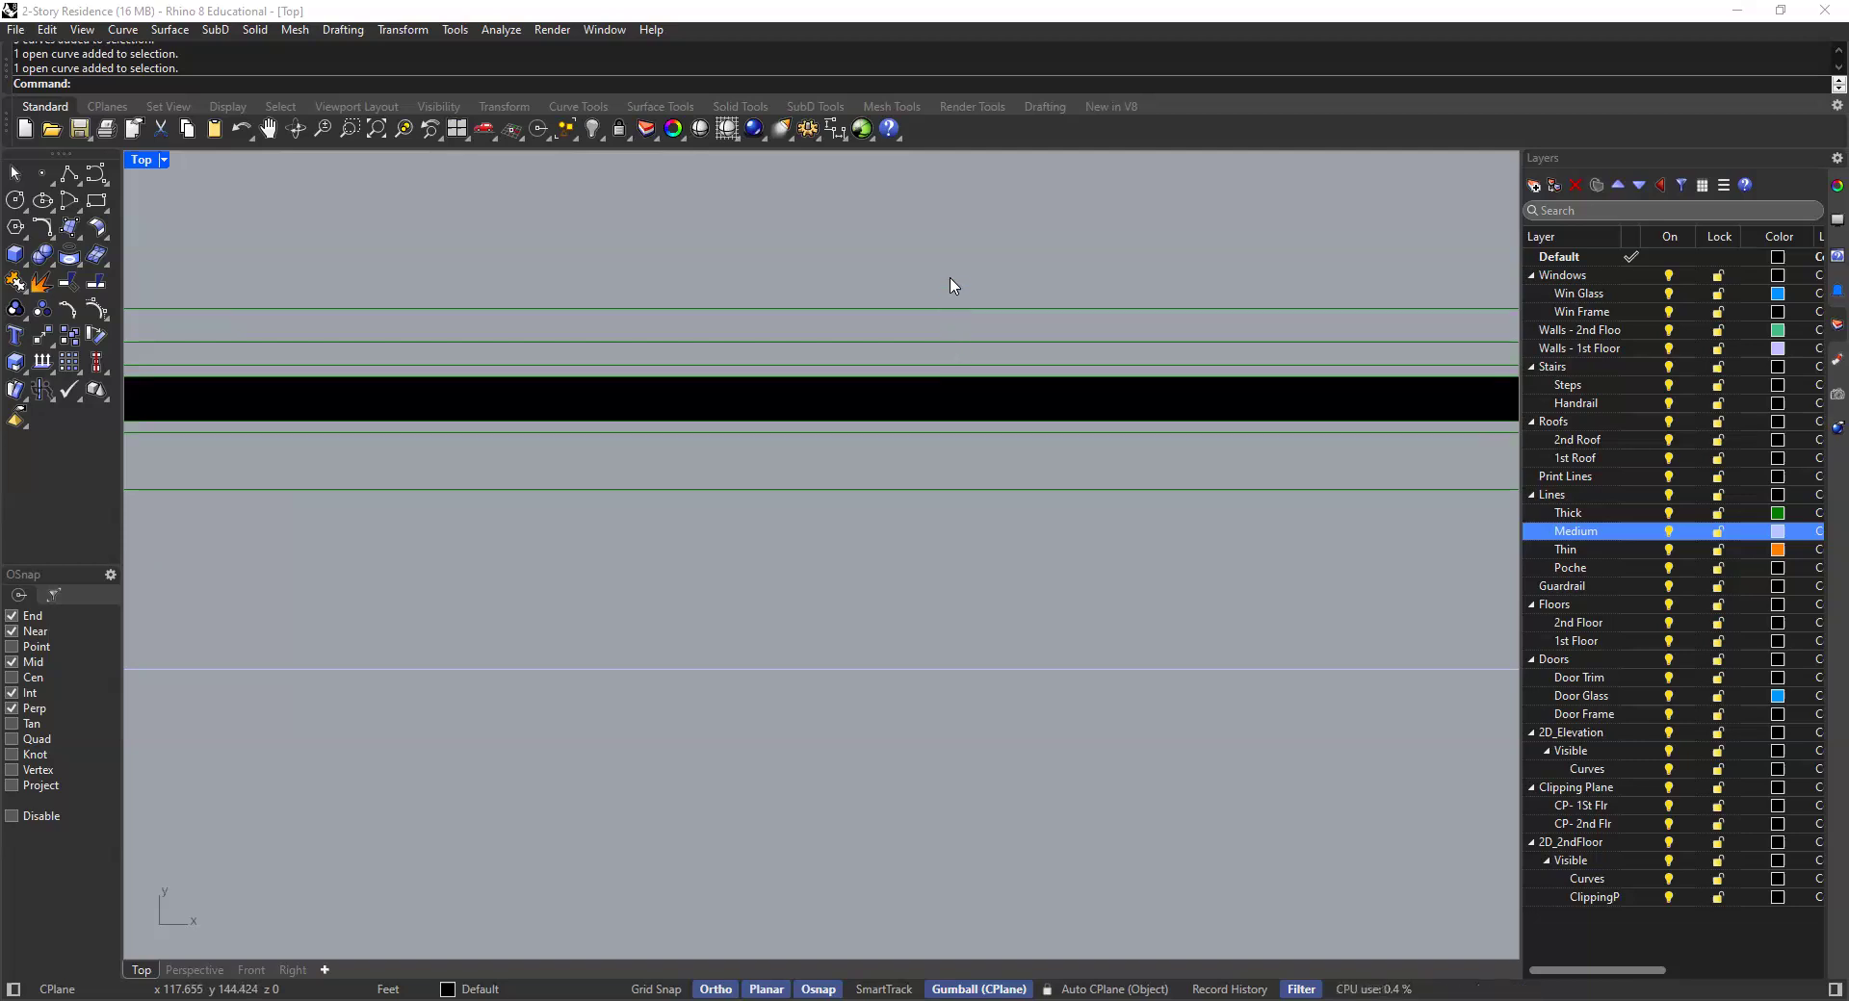
scroll(946, 318, down, 5)
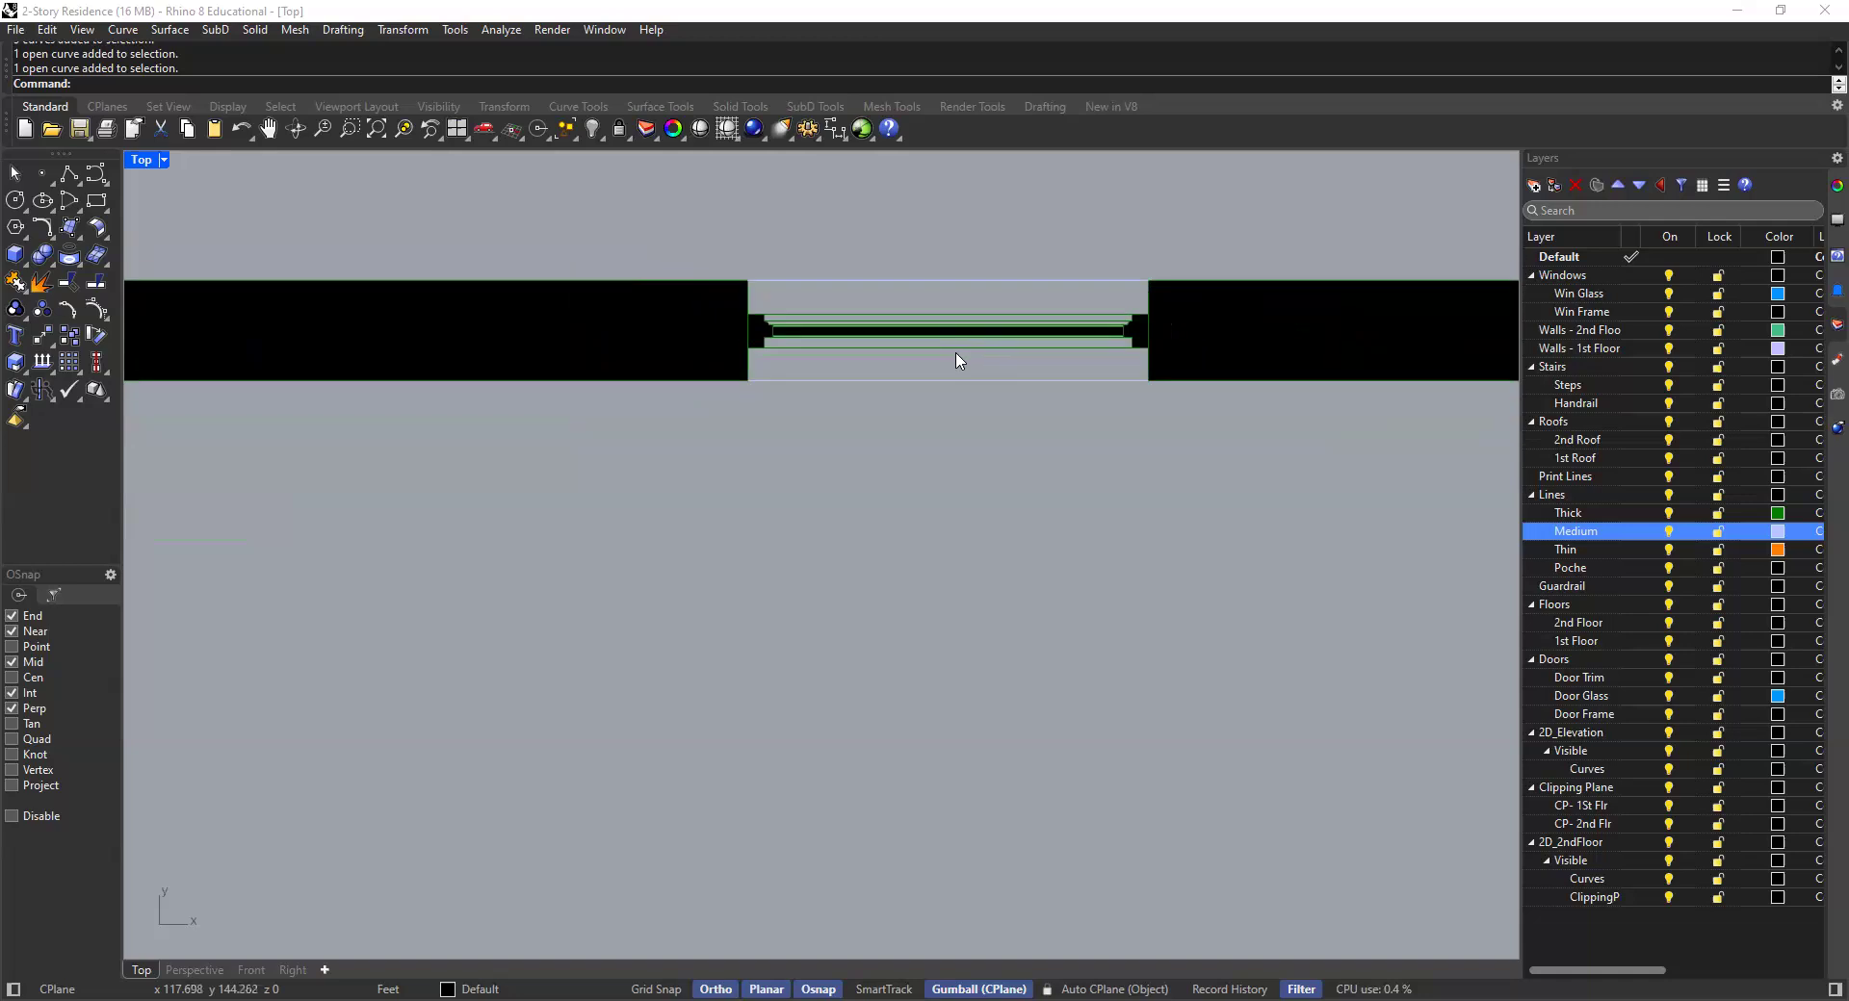
scroll(940, 400, down, 10)
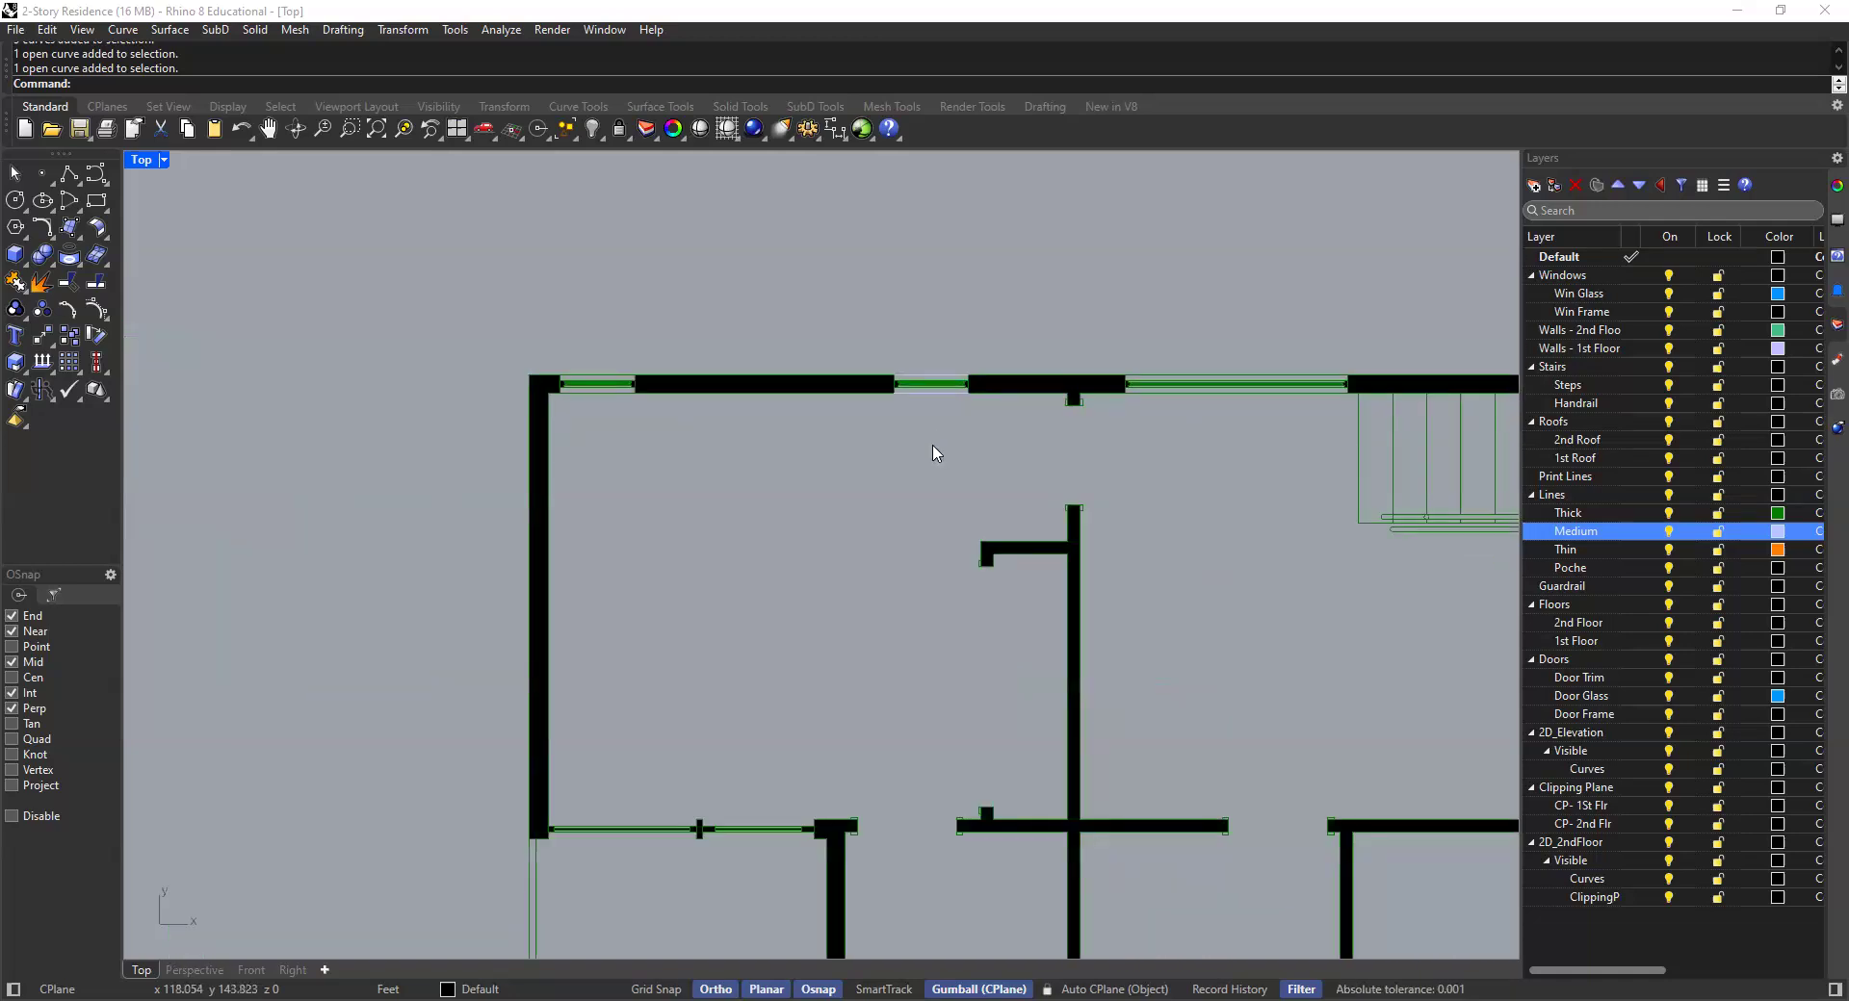
right_drag(941, 424, 836, 416)
scroll(838, 407, up, 10)
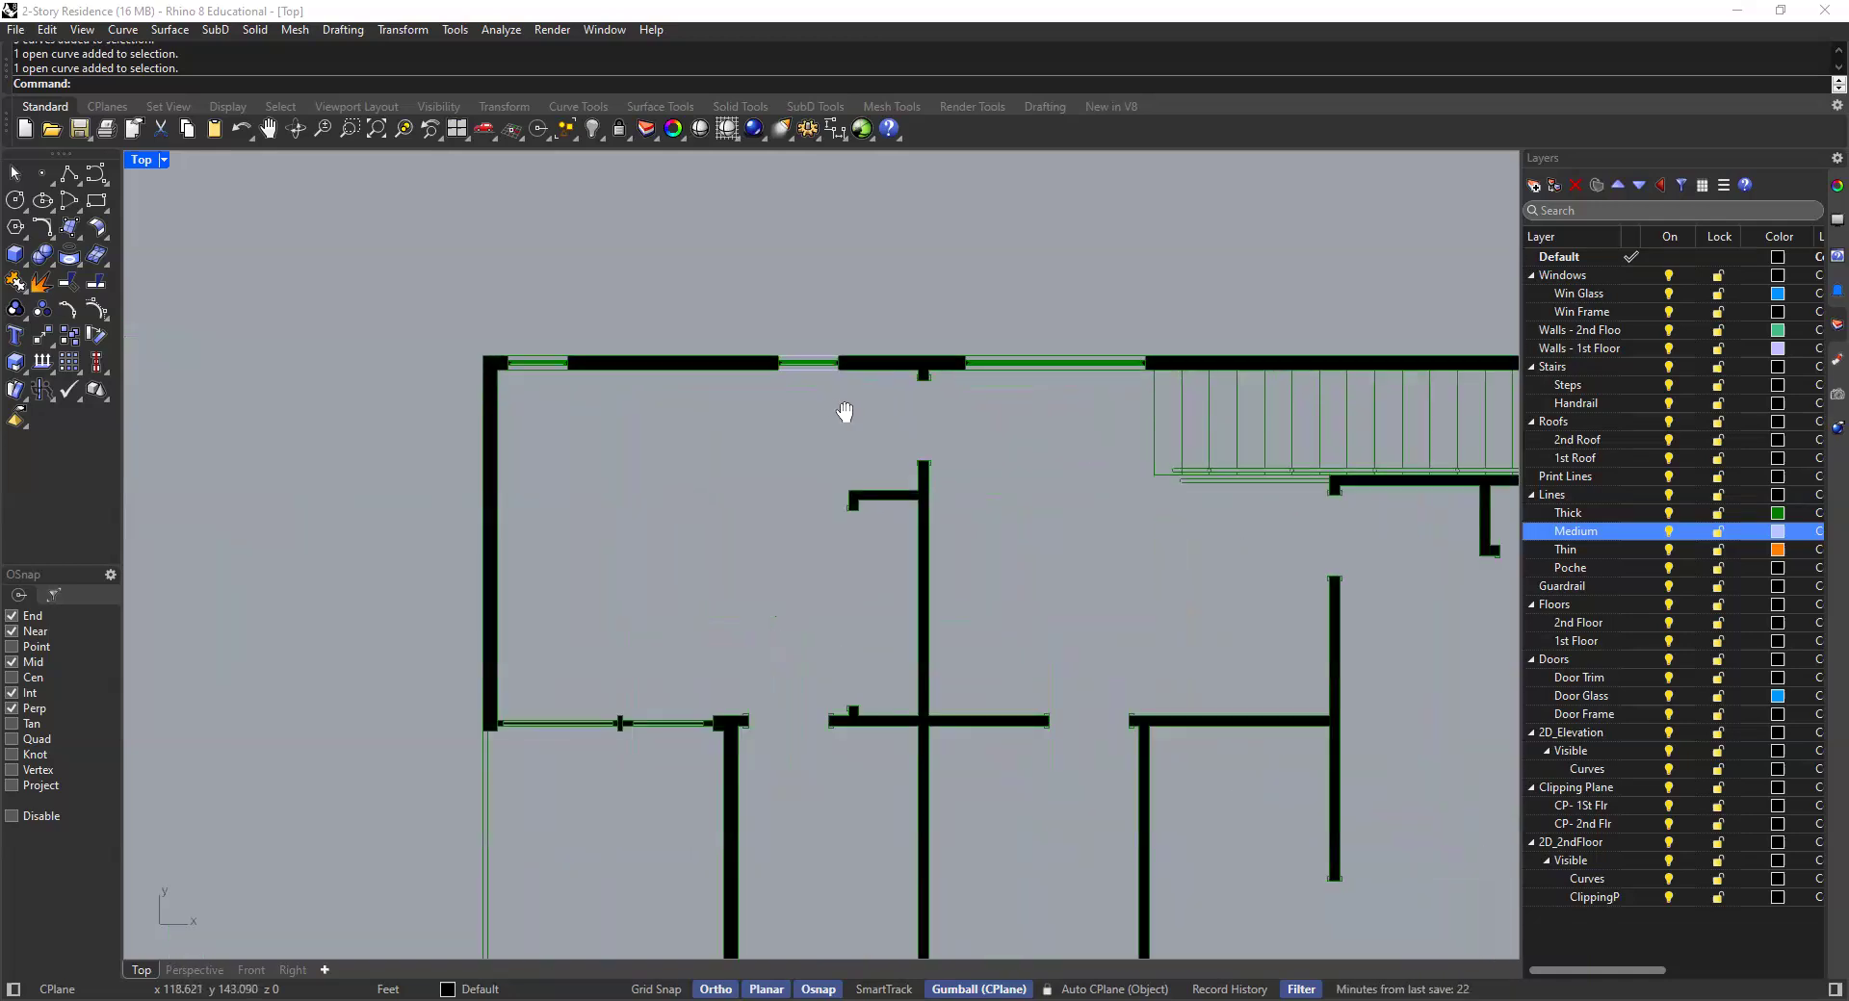
scroll(792, 386, up, 5)
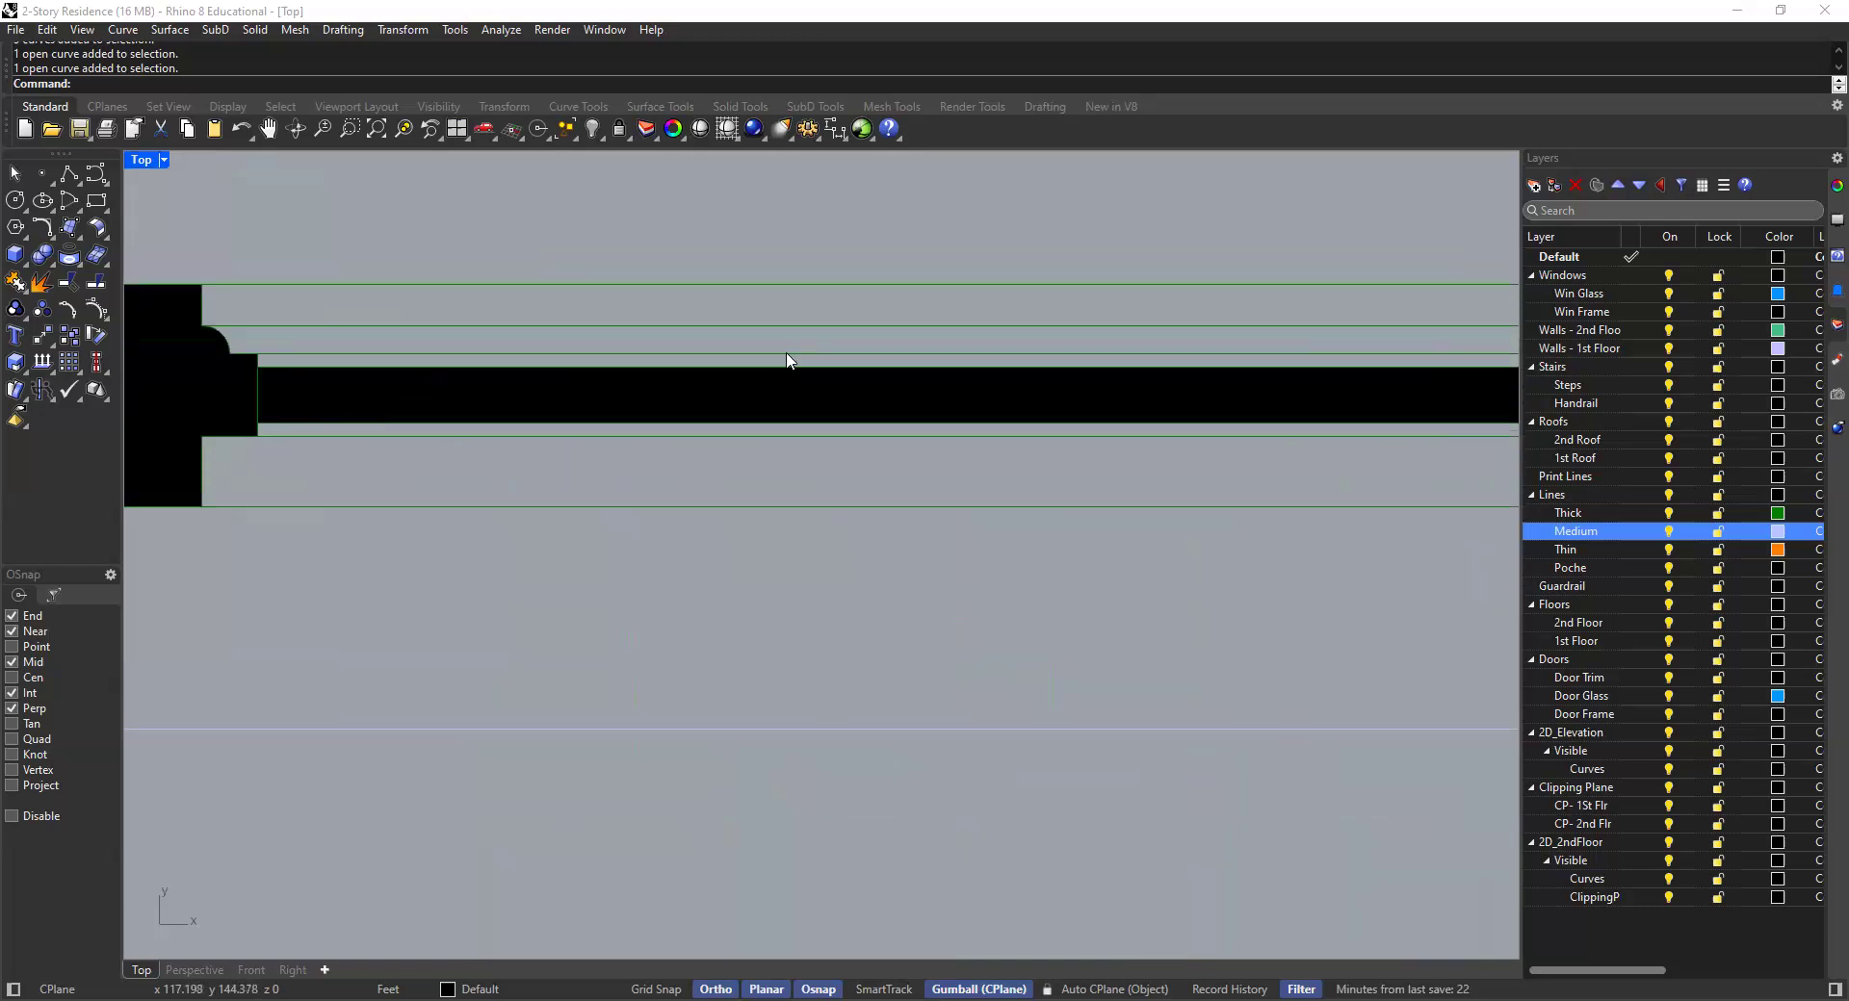
scroll(747, 309, down, 6)
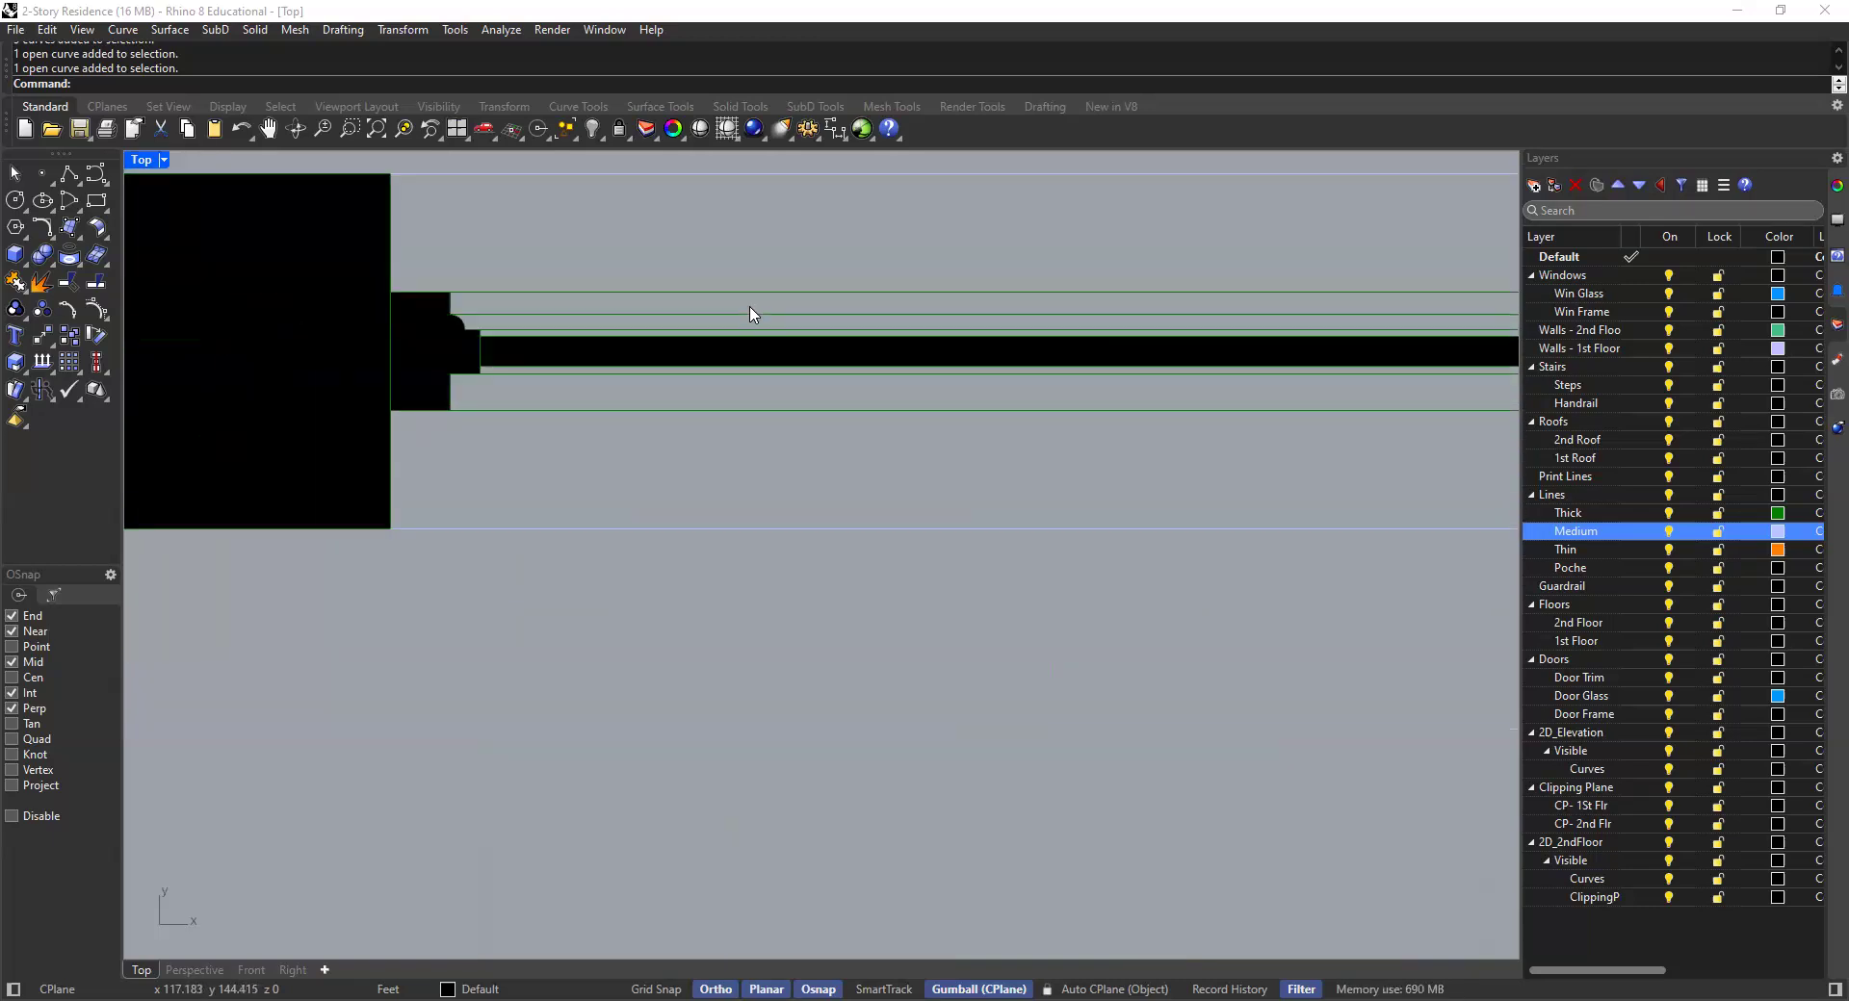
scroll(801, 309, up, 2)
scroll(799, 313, down, 2)
scroll(875, 289, down, 2)
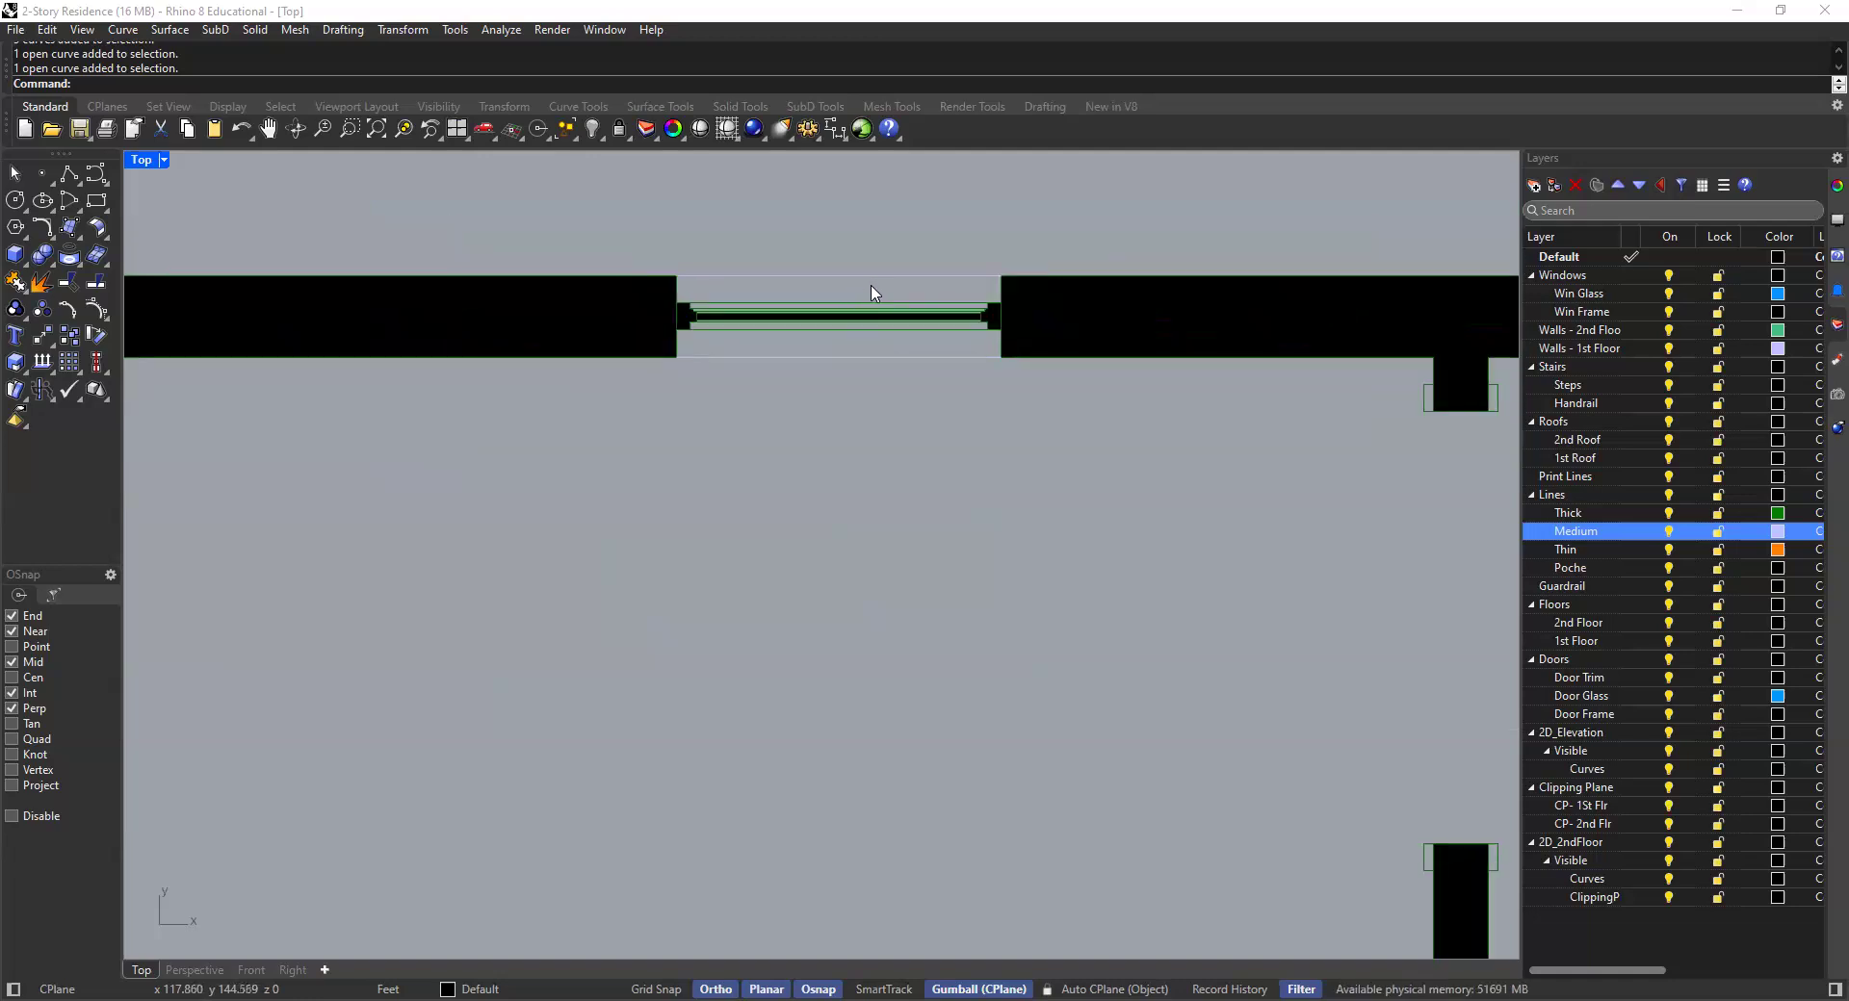
Move the frame and glass lines above and below the middle upper-wall window's glass poche to the Thin layer
scroll(799, 328, up, 5)
drag(805, 317, 773, 393)
shift+drag(917, 510, 873, 445)
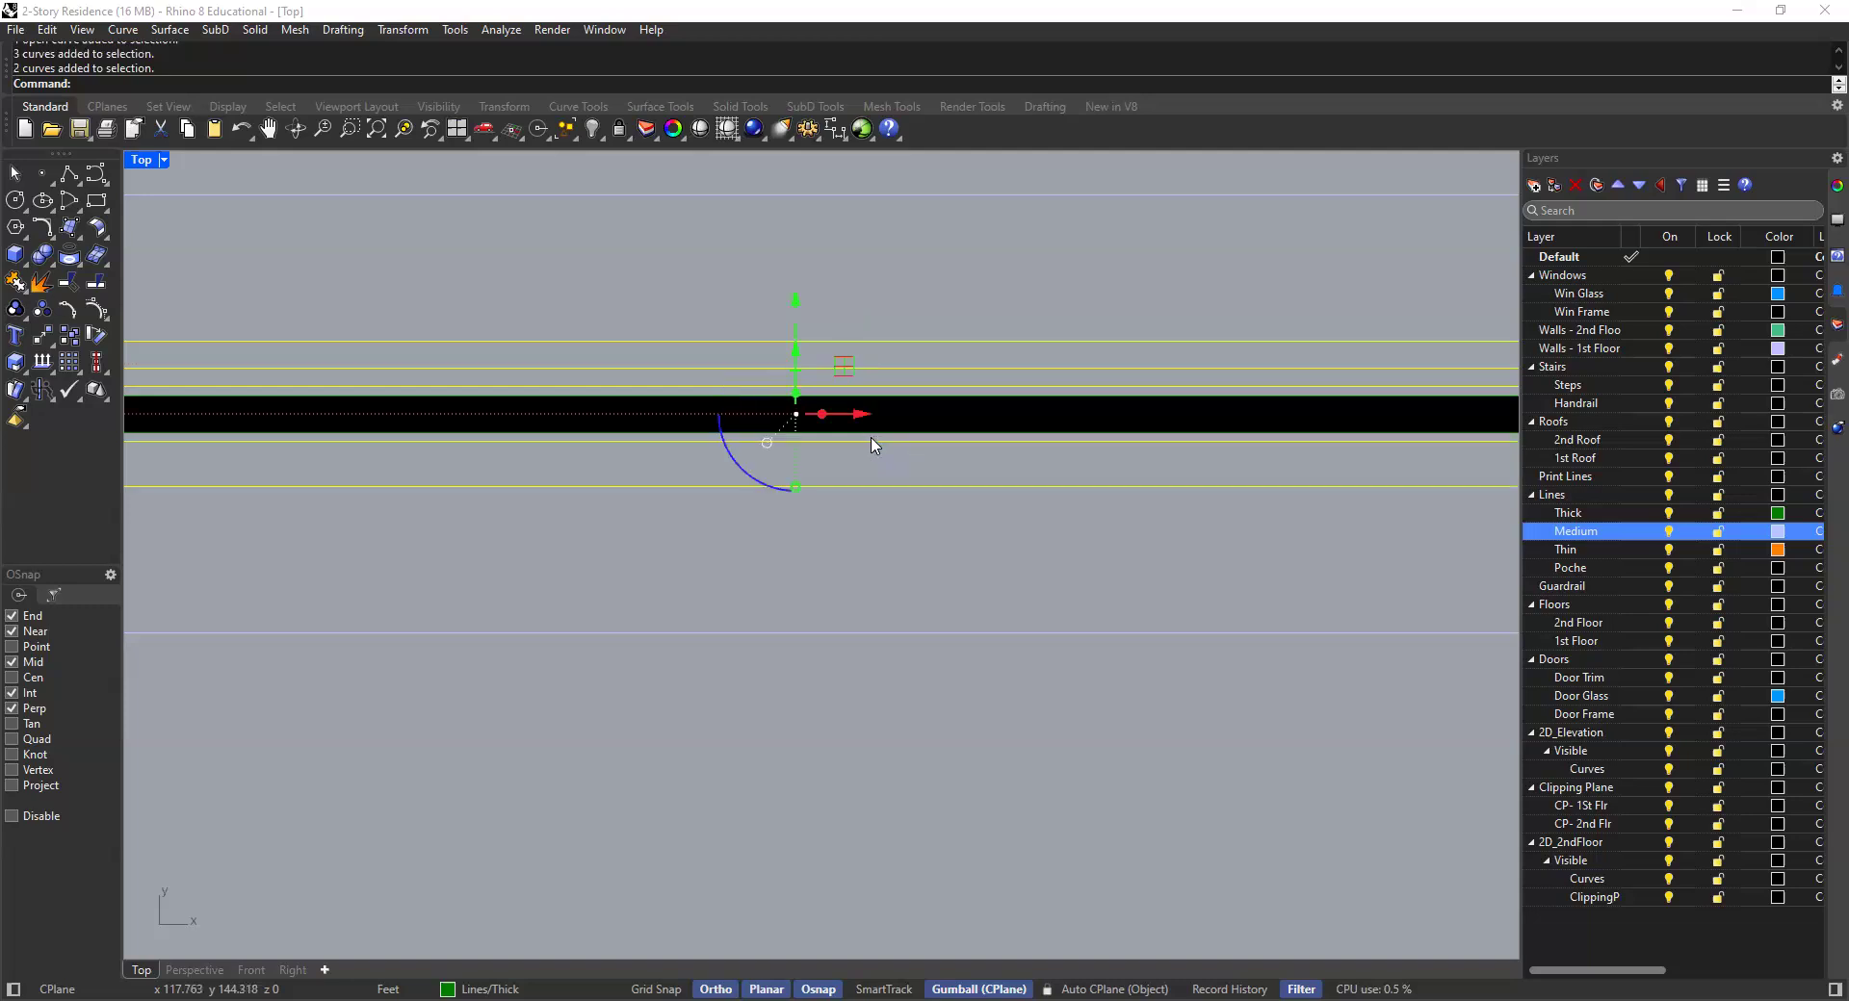
right_click(1632, 546)
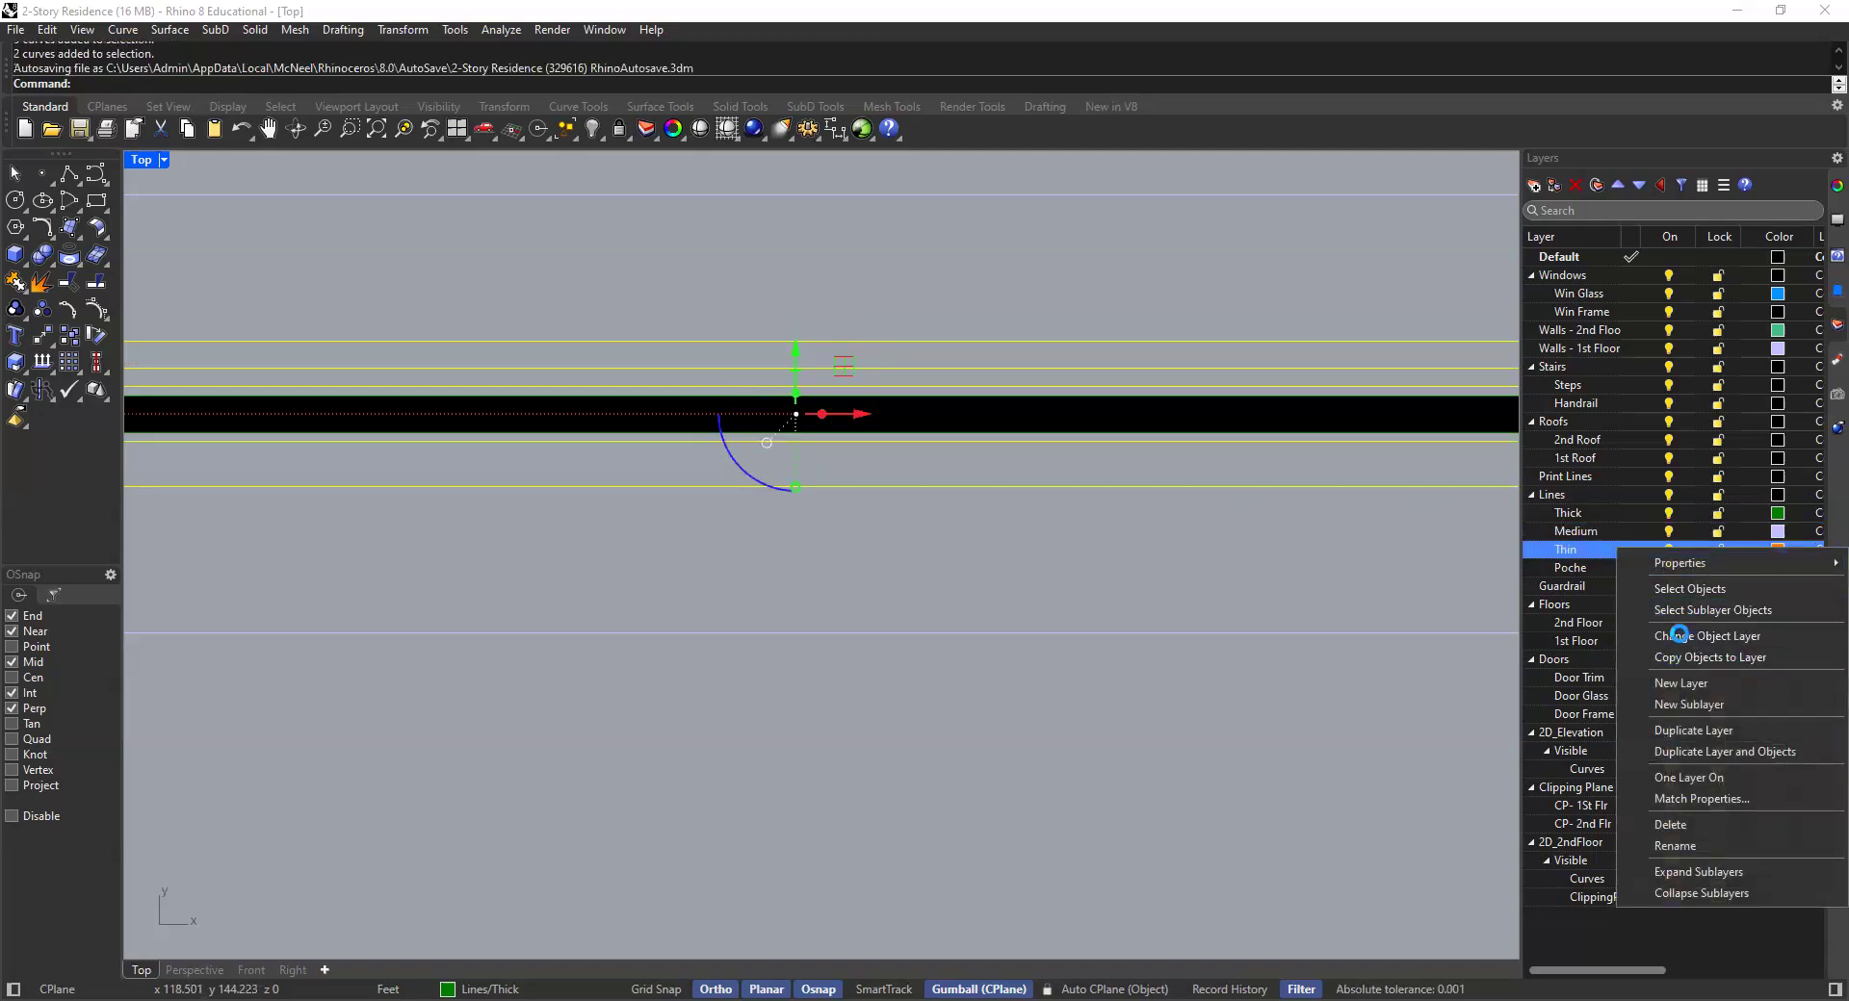
click(1677, 634)
scroll(955, 443, up, 5)
click(942, 388)
click(932, 526)
click(937, 511)
click(881, 314)
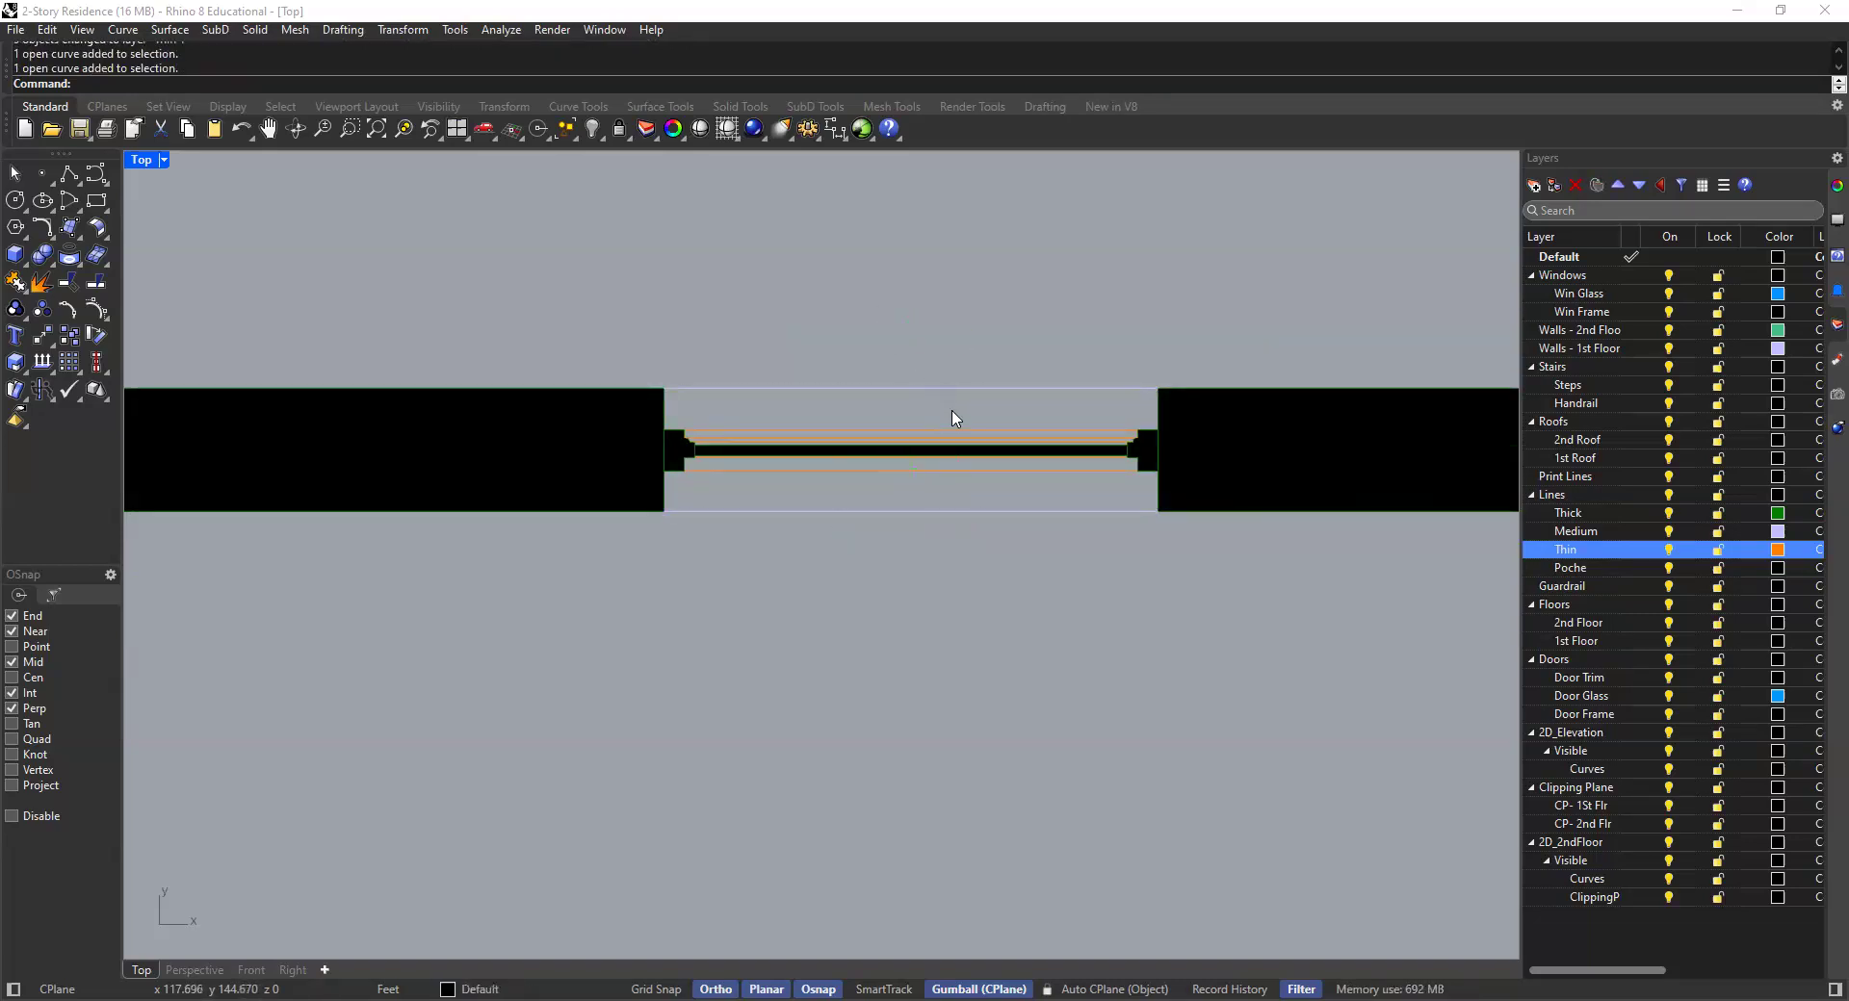
Move the frame and glass lines of the upper-wall window nearest the left corner to the Medium layer
scroll(955, 418, down, 3)
scroll(710, 449, up, 5)
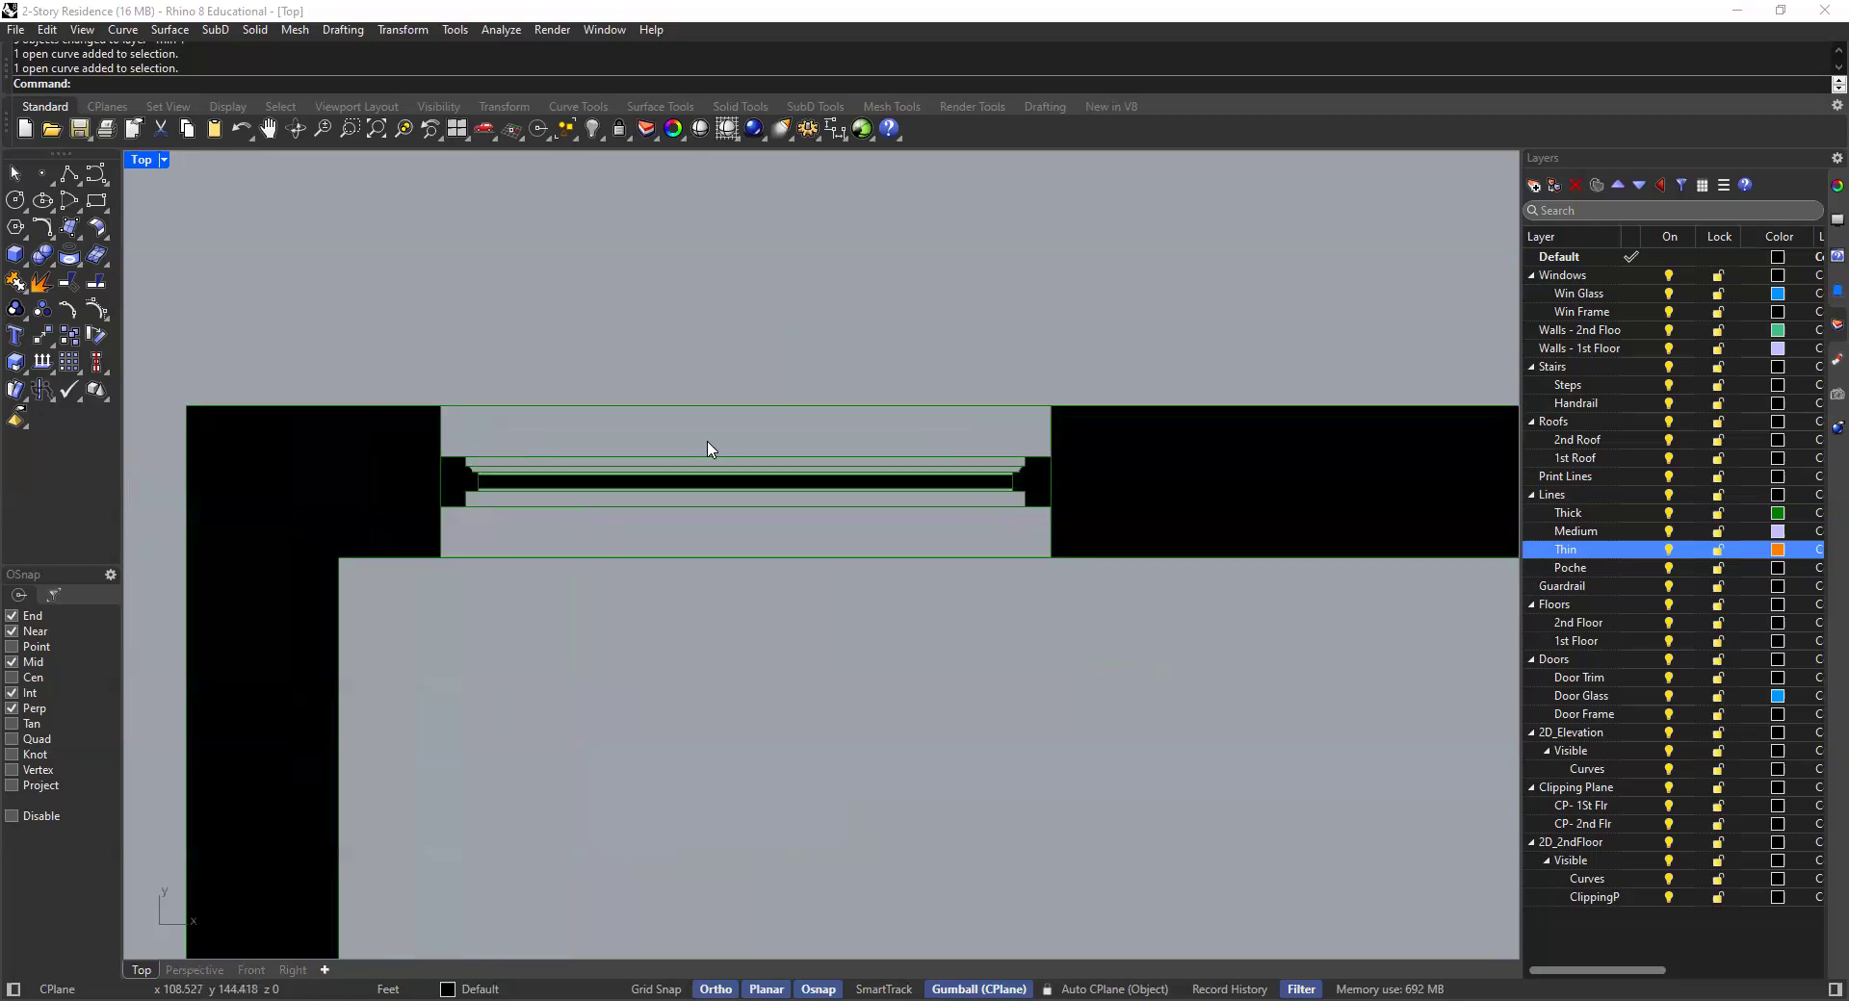
scroll(812, 442, up, 6)
drag(870, 415, 826, 499)
shift+click(903, 547)
shift+click(893, 581)
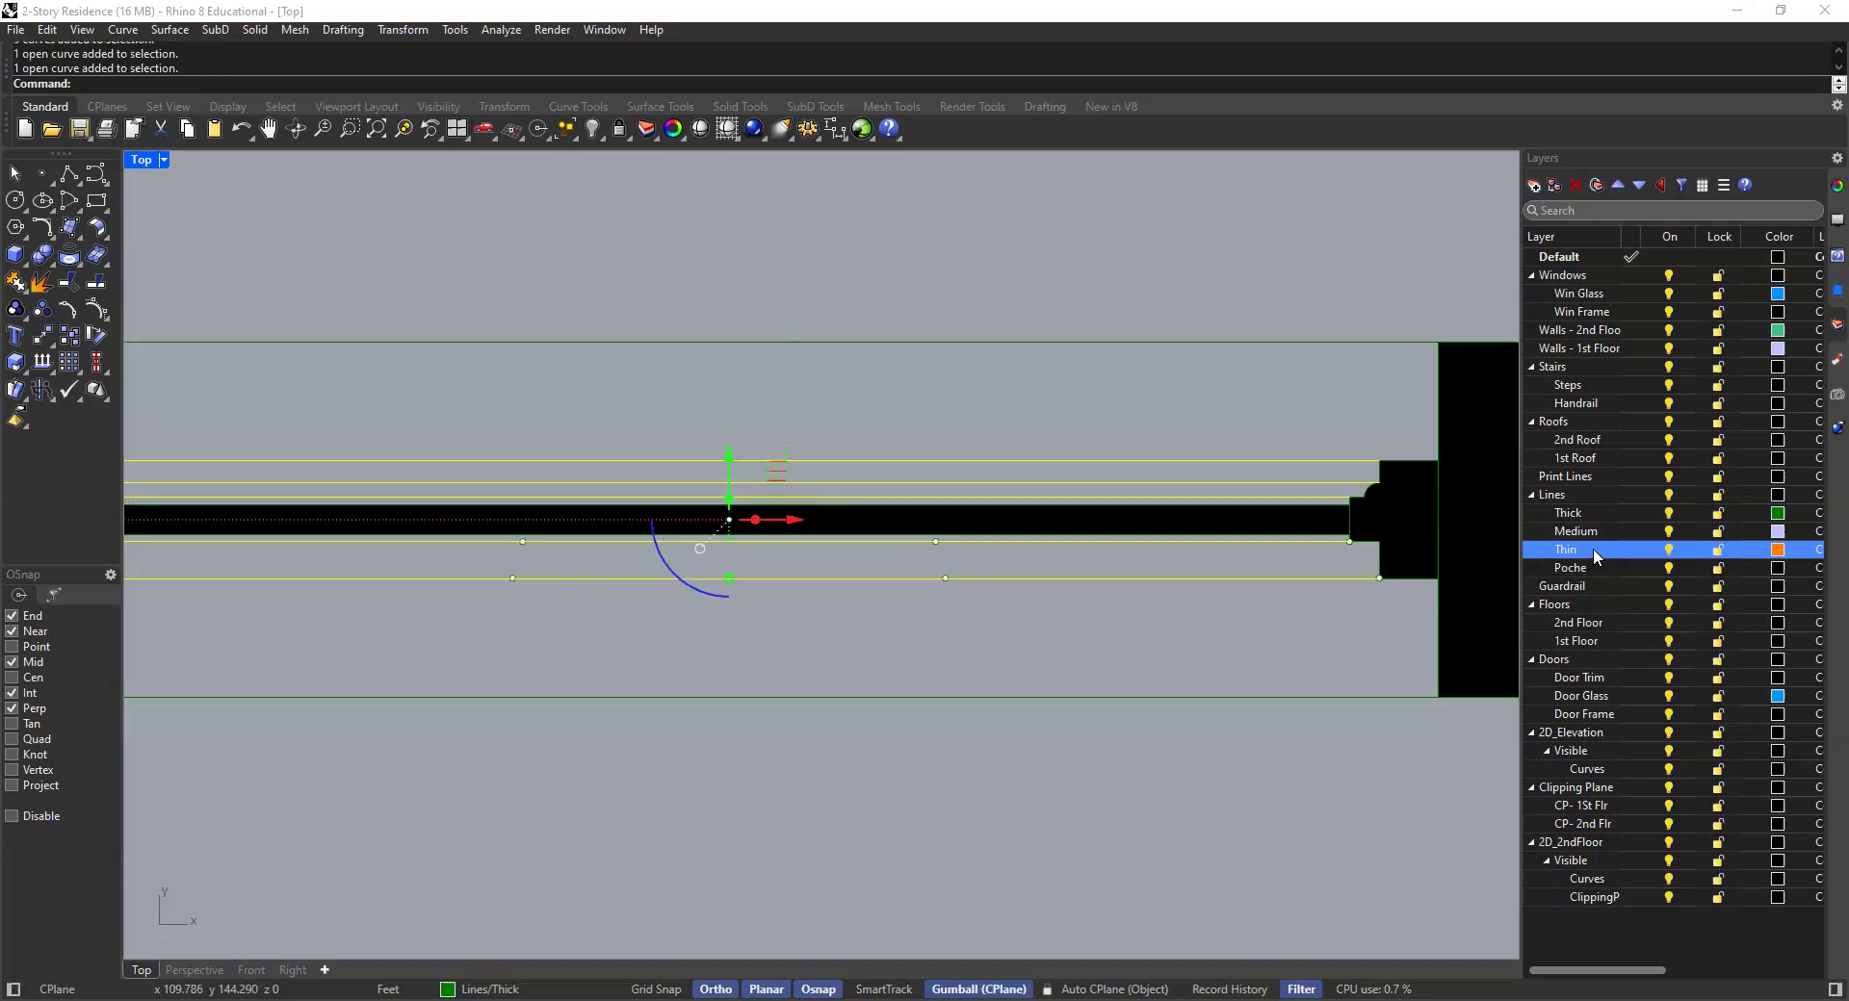
right_click(1593, 549)
click(1605, 529)
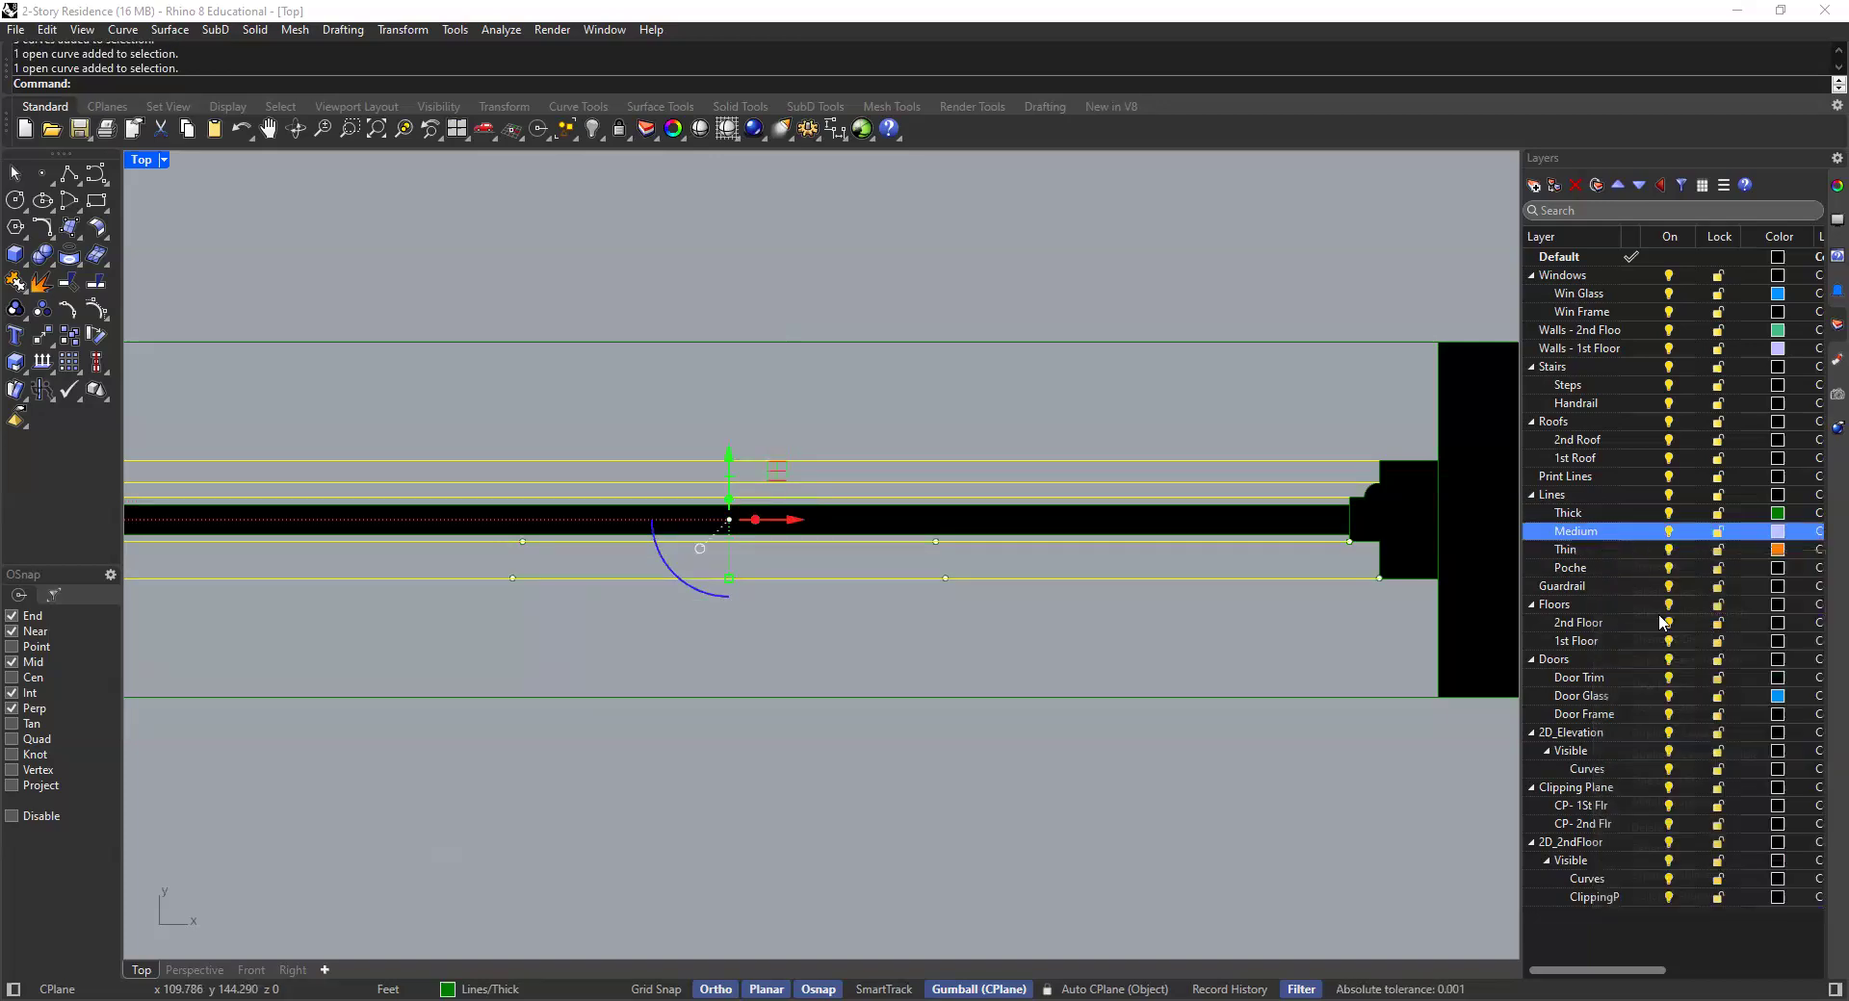
right_click(1604, 530)
click(1656, 621)
Move the upper and lower wall edge lines of the left corner's upper-wall window opening to the Thin layer
click(1108, 341)
shift+click(1155, 697)
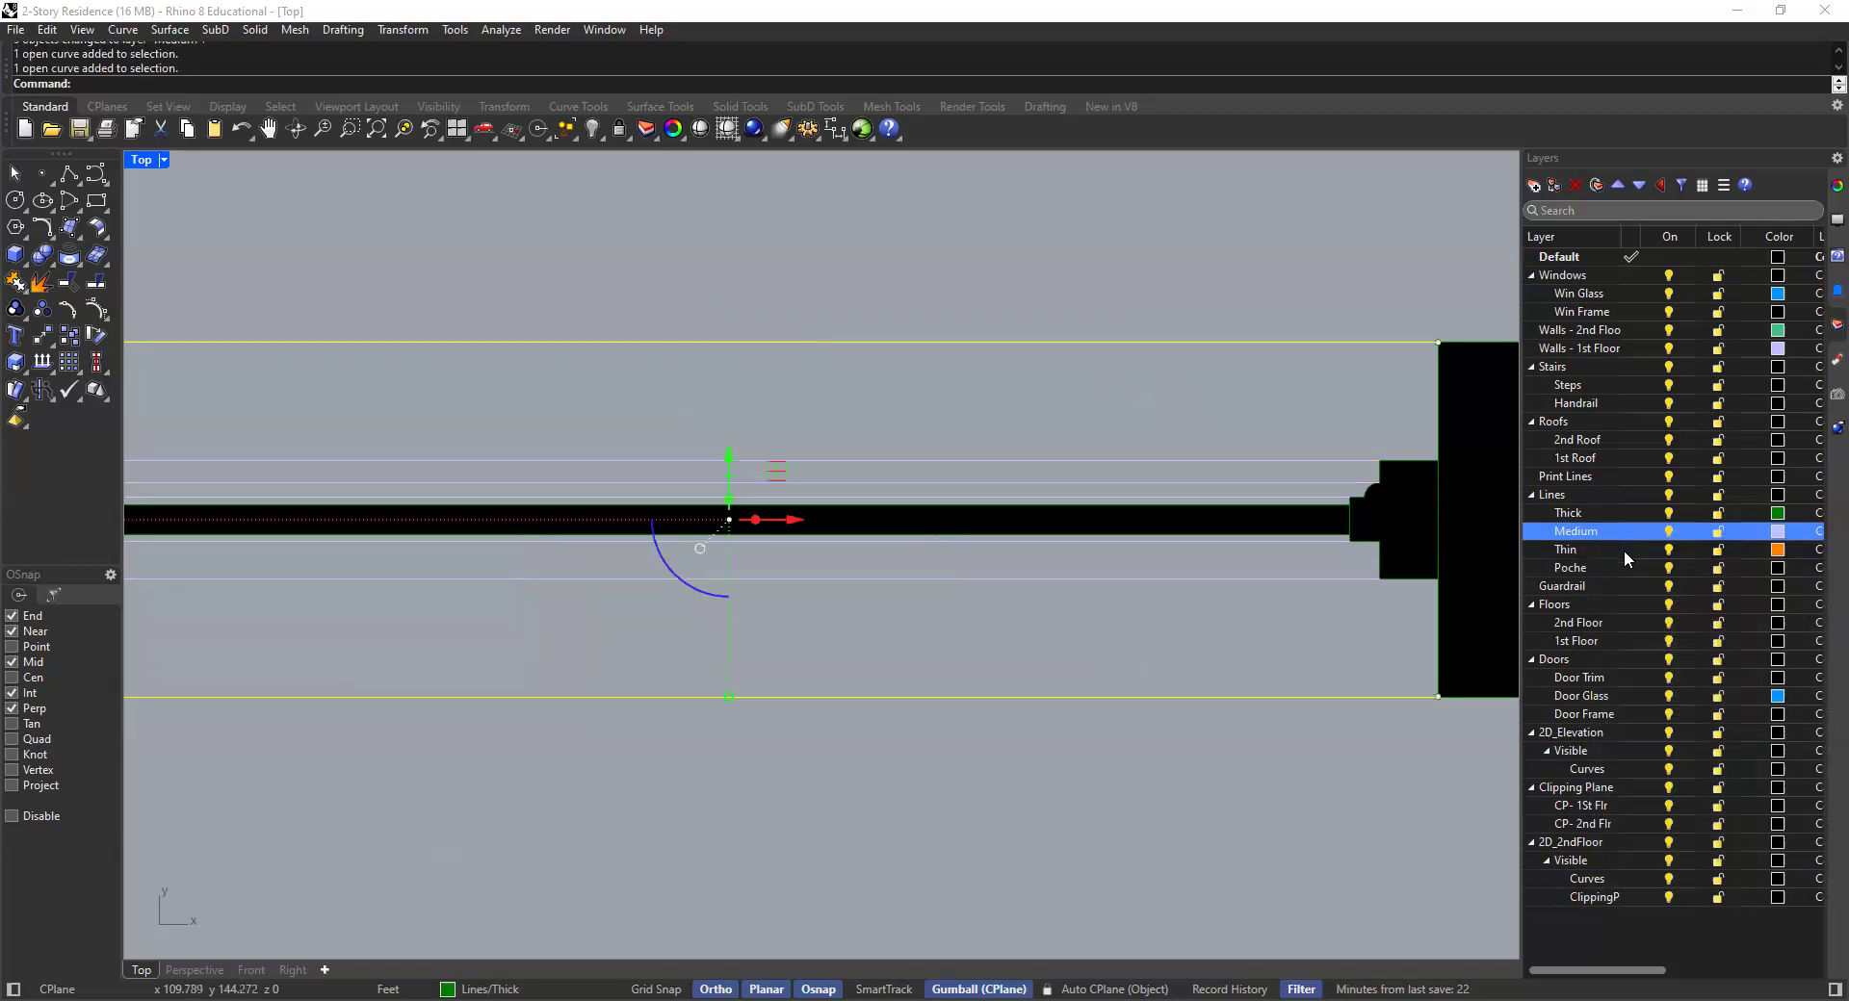
right_click(1624, 550)
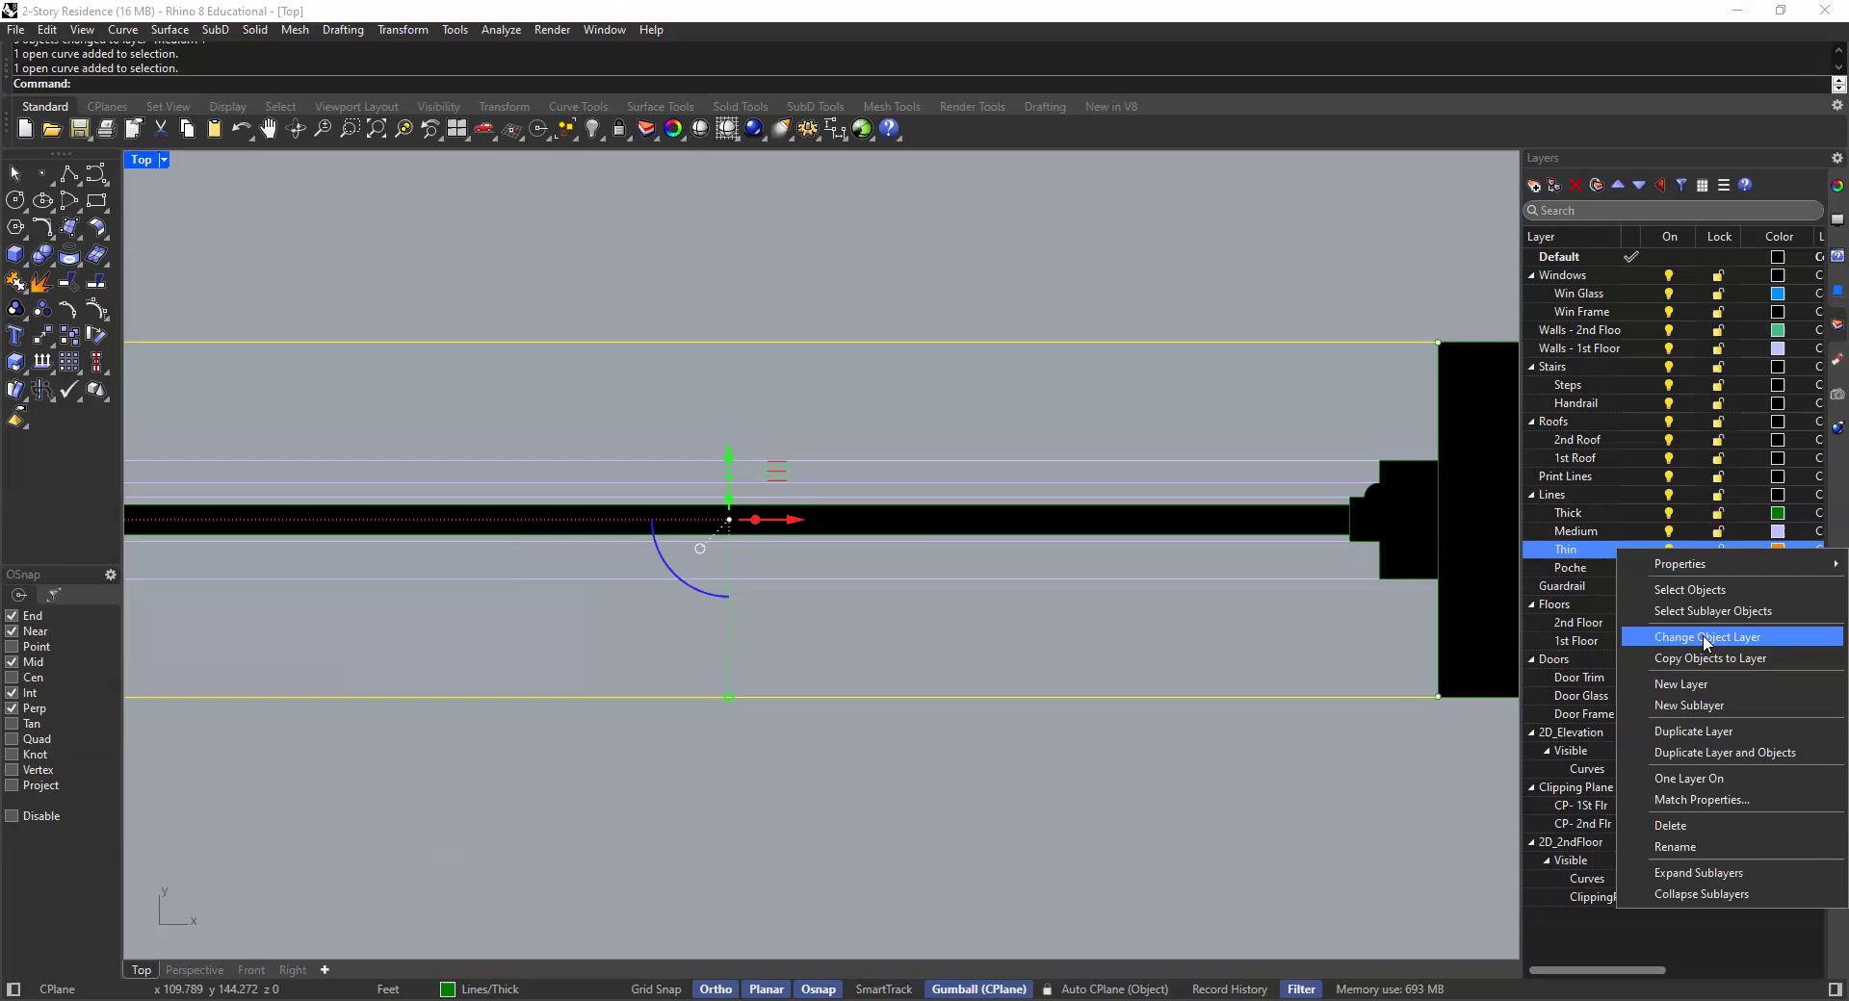
click(1704, 638)
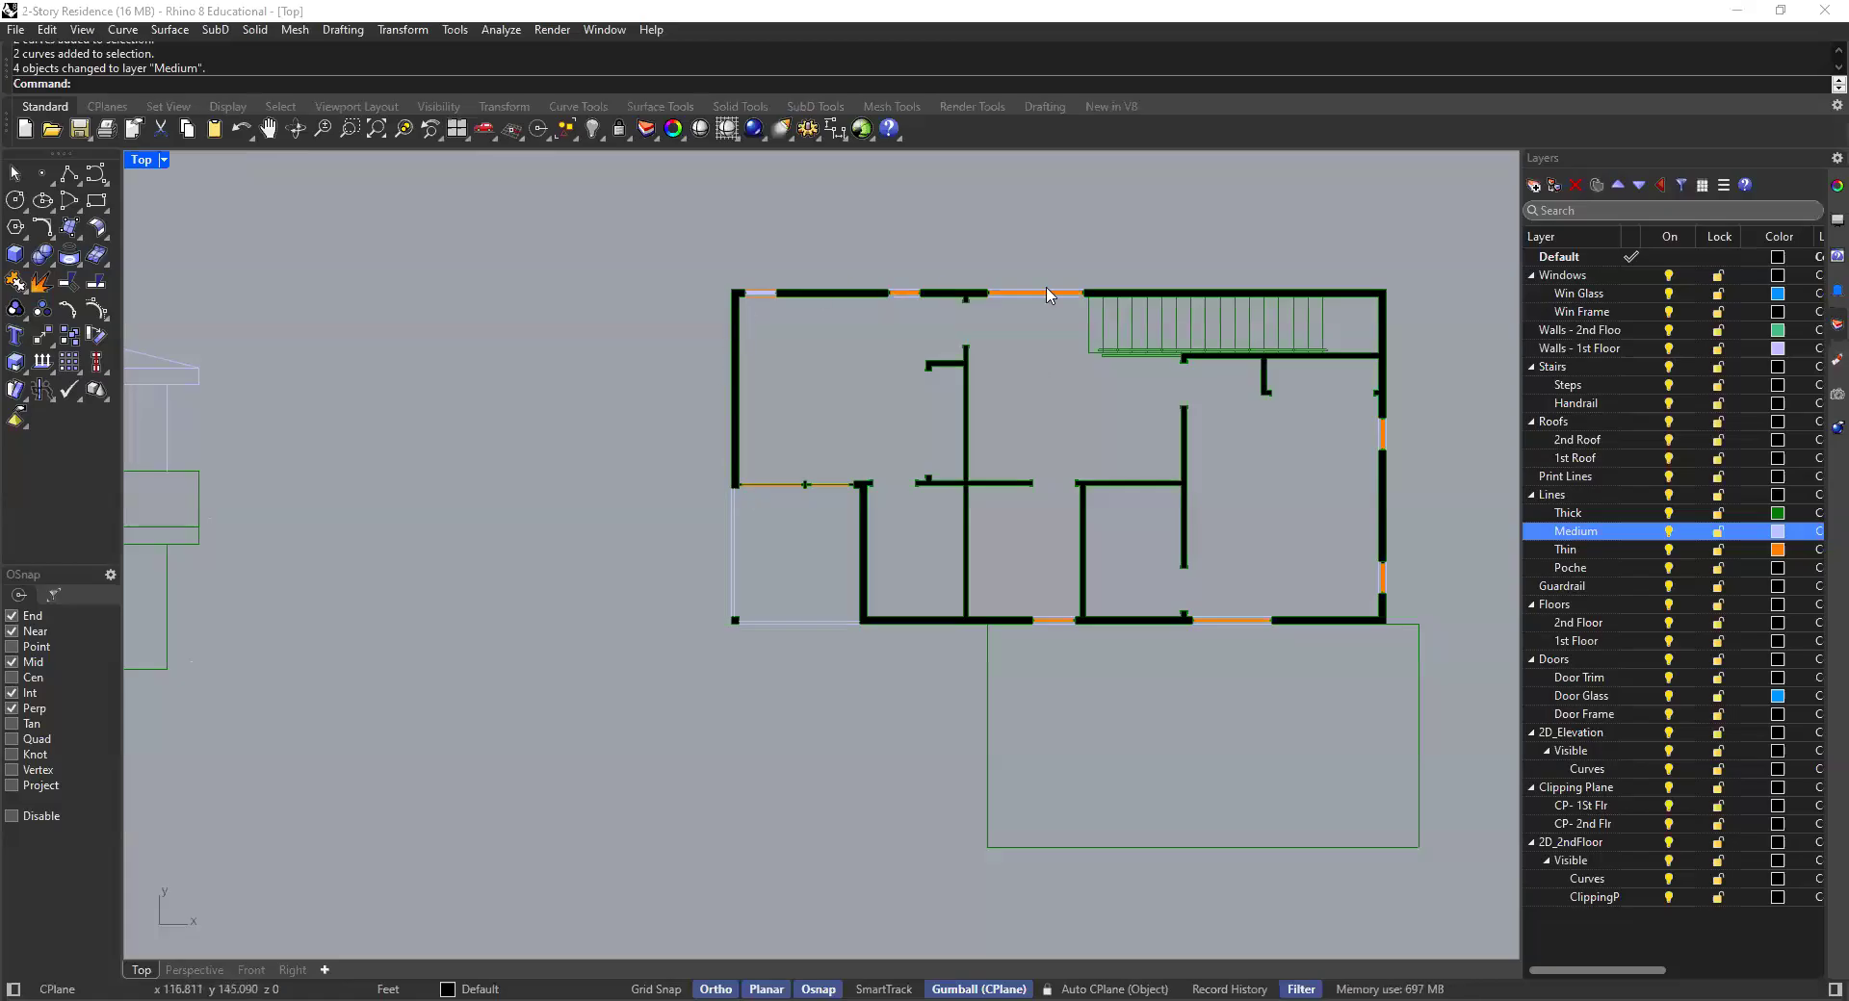
Examine the right-wall window lines and the balcony guardrail lines around the corner post
scroll(1333, 429, up, 10)
right_drag(1416, 405, 1079, 406)
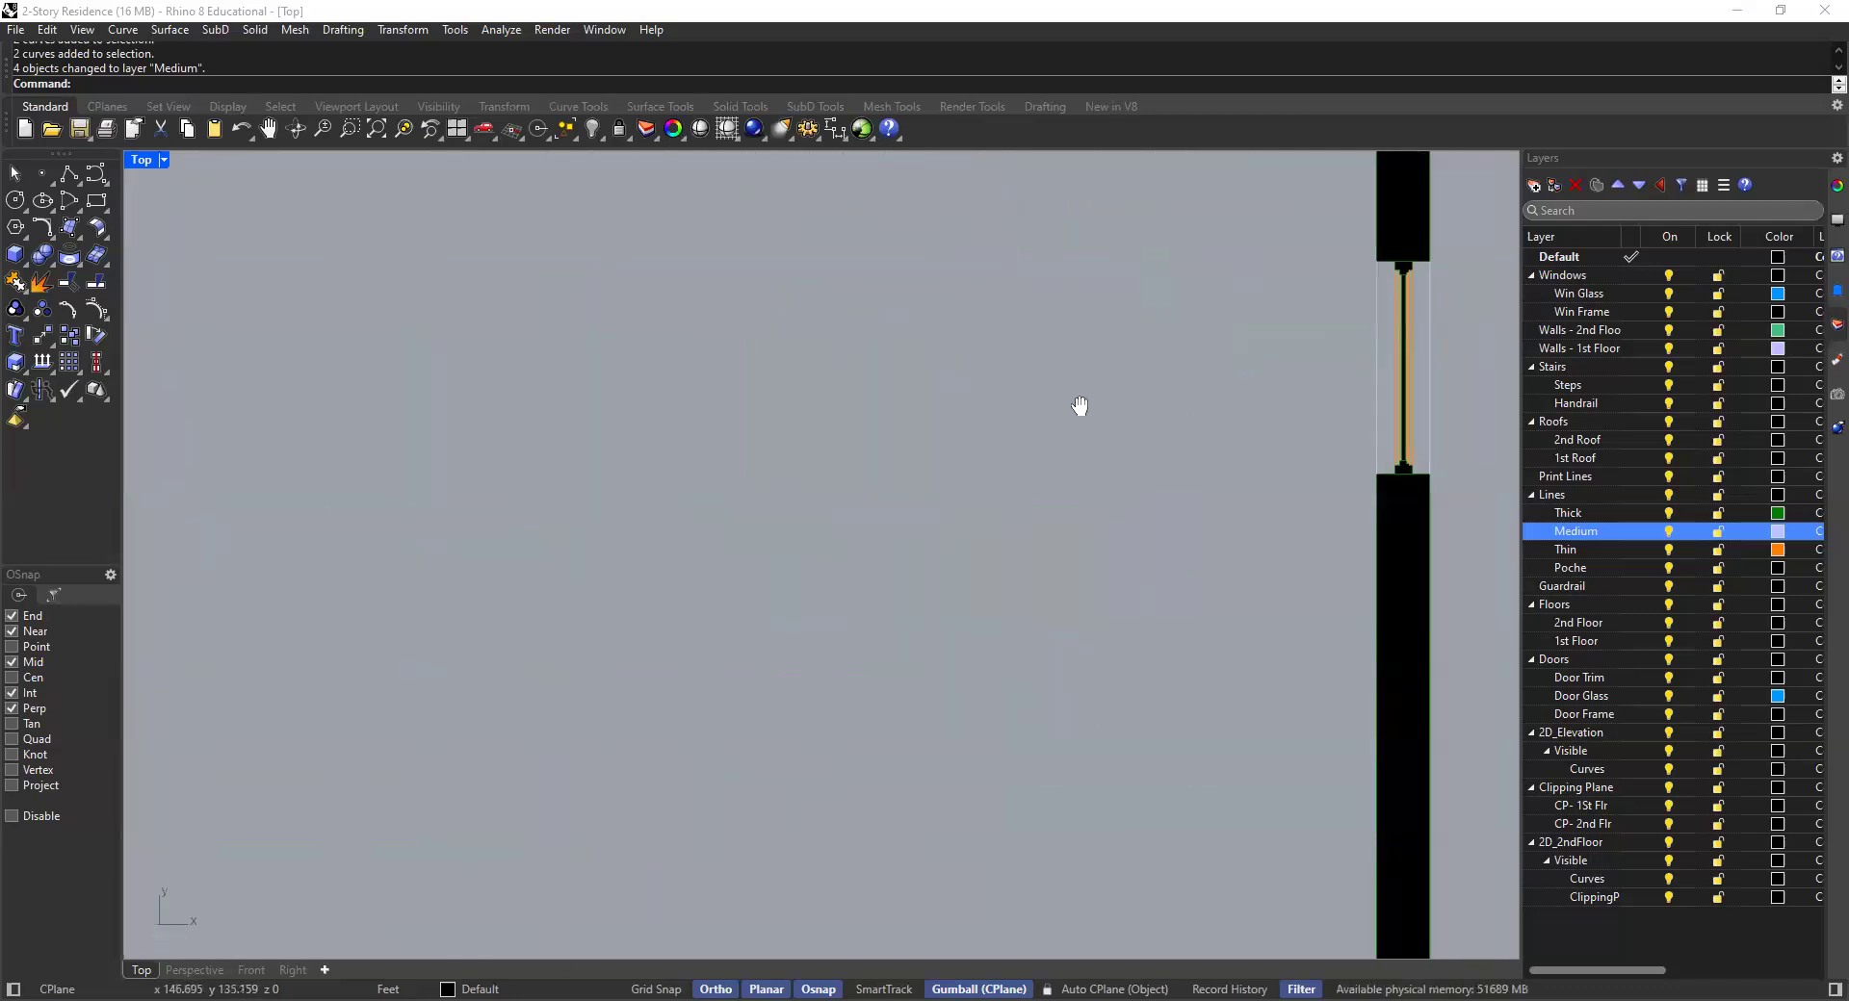
scroll(1117, 380, down, 10)
scroll(713, 518, up, 9)
click(655, 458)
drag(1008, 566, 864, 708)
key(Escape)
scroll(958, 557, down, 1)
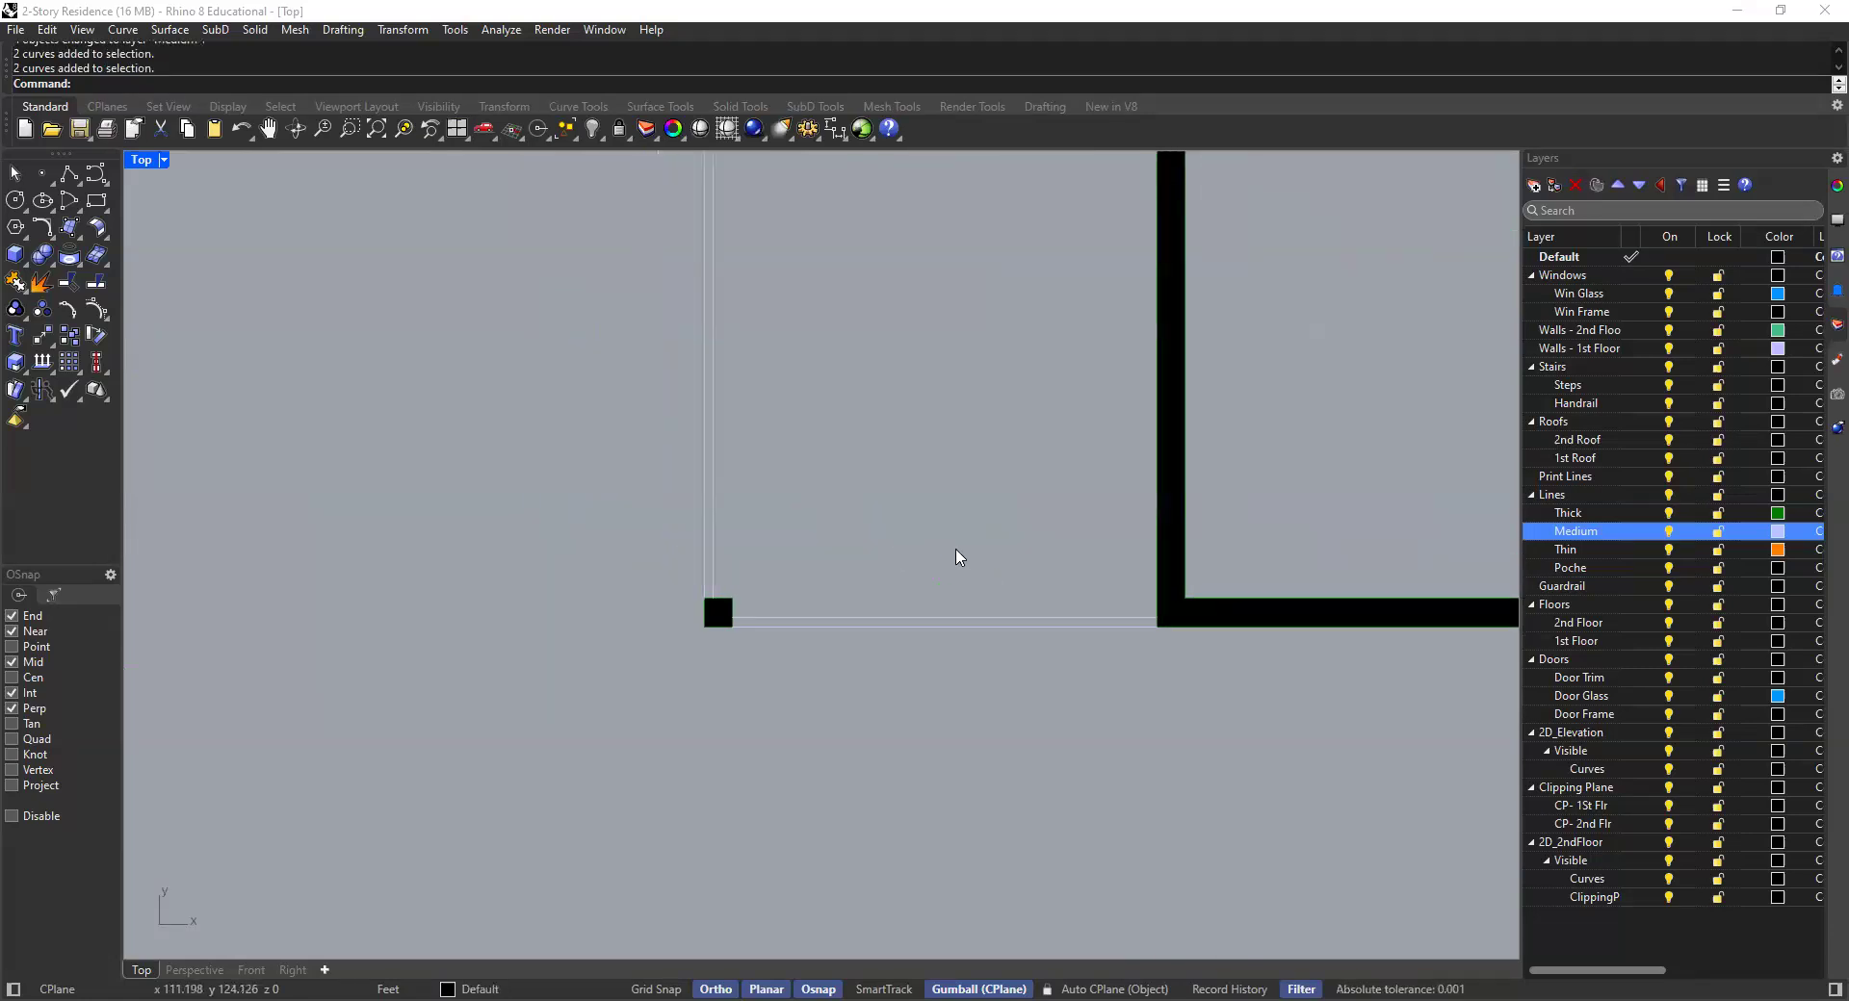
Move the stair tread, edge and handrail lines along the plan's upper wall, including the handrail's rounded ends, to the Thin layer
scroll(953, 559, down, 8)
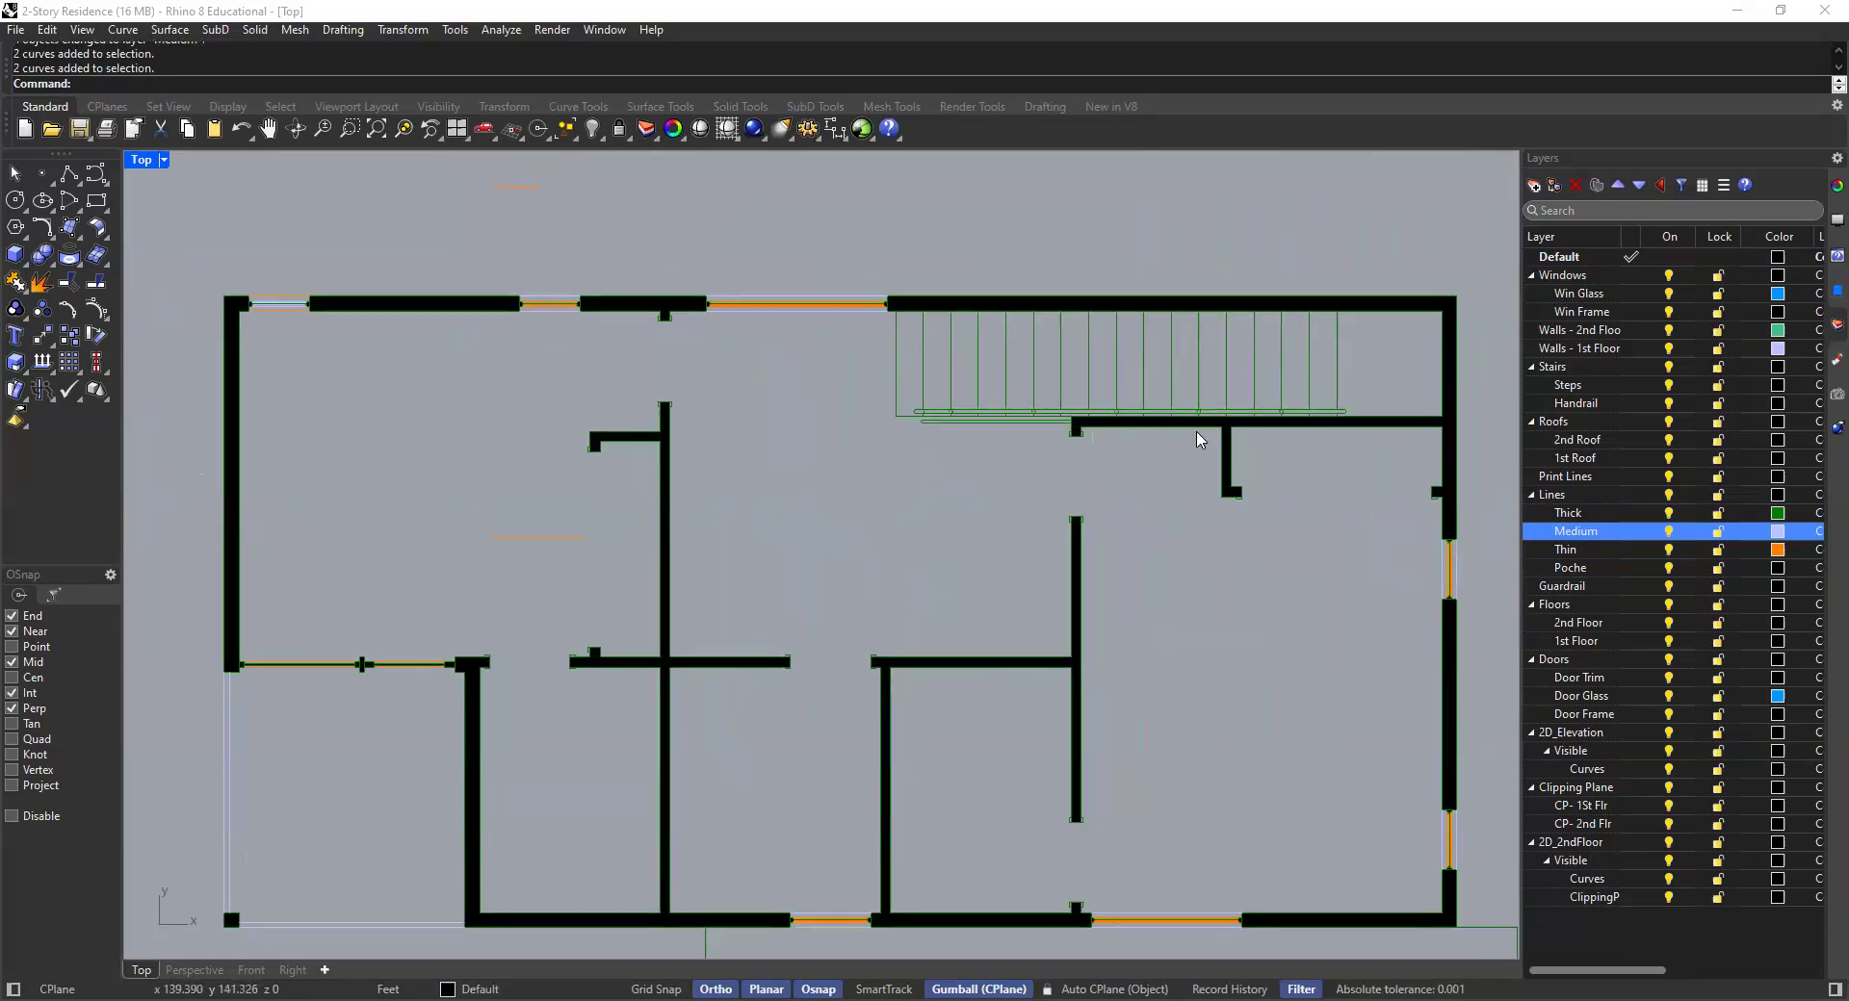
scroll(1197, 511, up, 3)
drag(1406, 405, 641, 504)
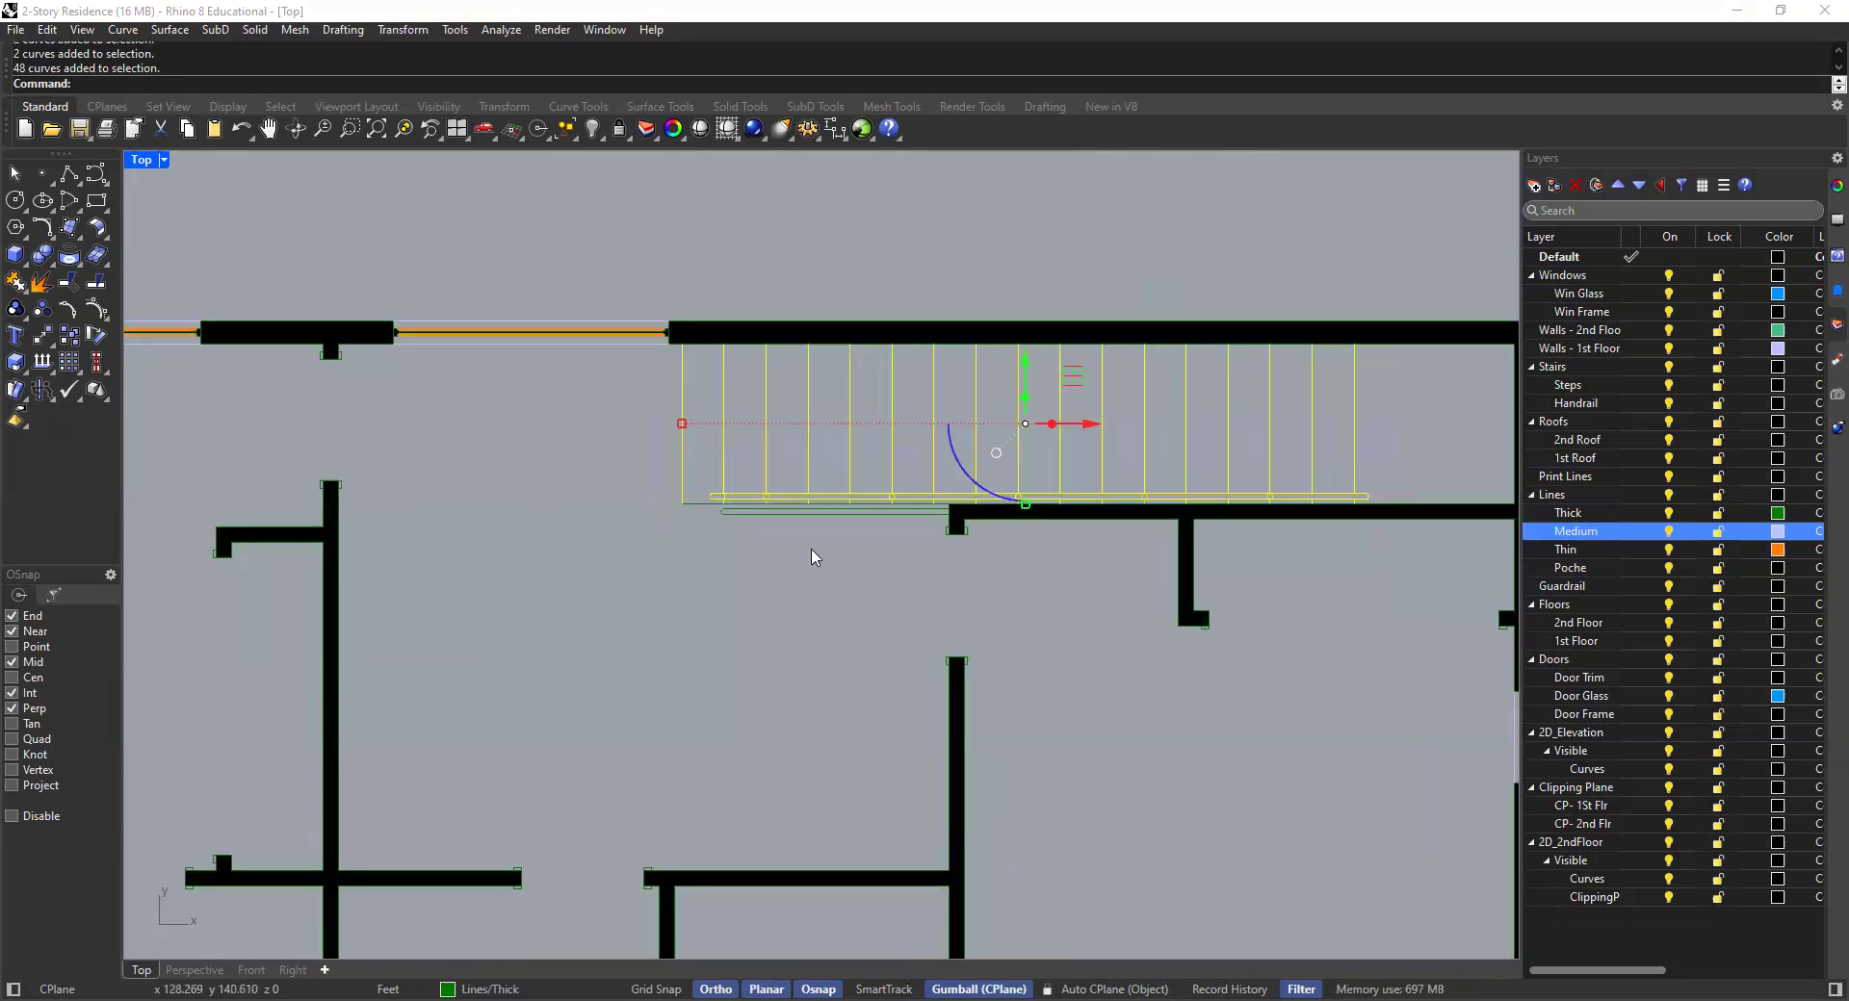
scroll(899, 541, up, 3)
scroll(875, 555, up, 1)
scroll(957, 512, up, 2)
scroll(904, 582, up, 4)
shift+drag(985, 520, 907, 569)
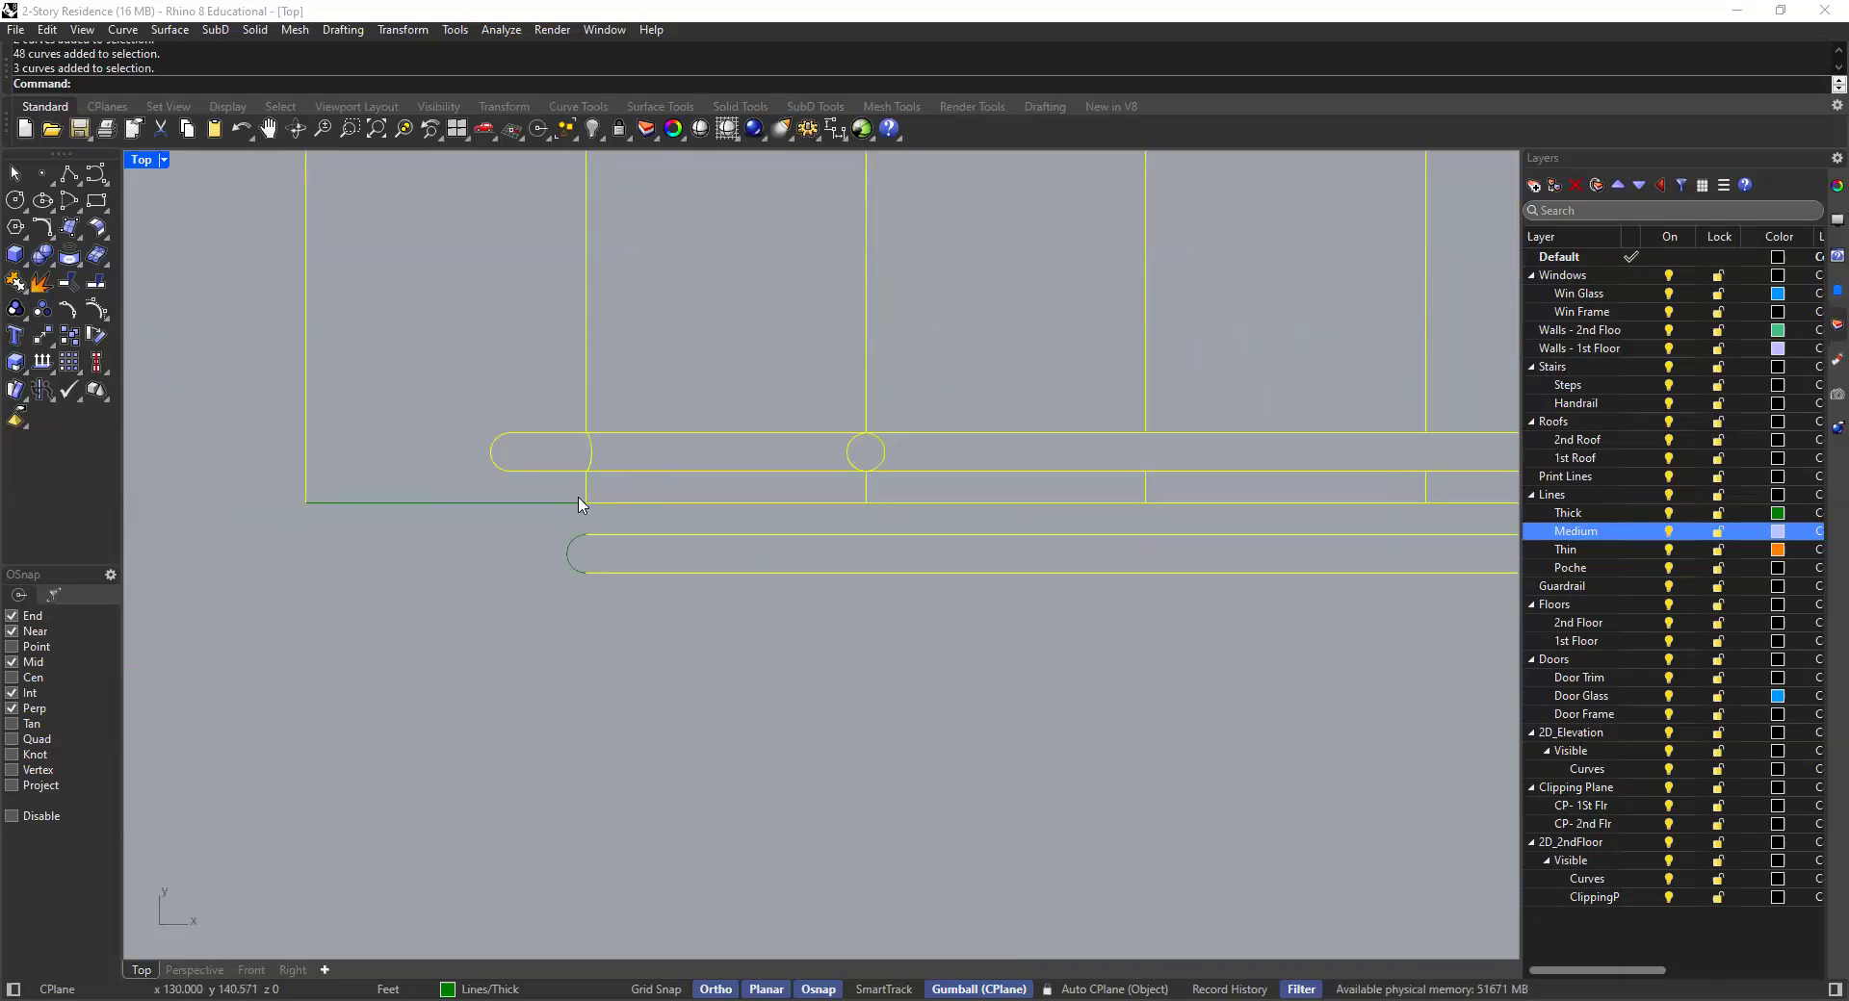
shift+drag(617, 488, 572, 553)
scroll(639, 535, down, 6)
scroll(1170, 529, down, 12)
right_drag(1138, 551, 903, 584)
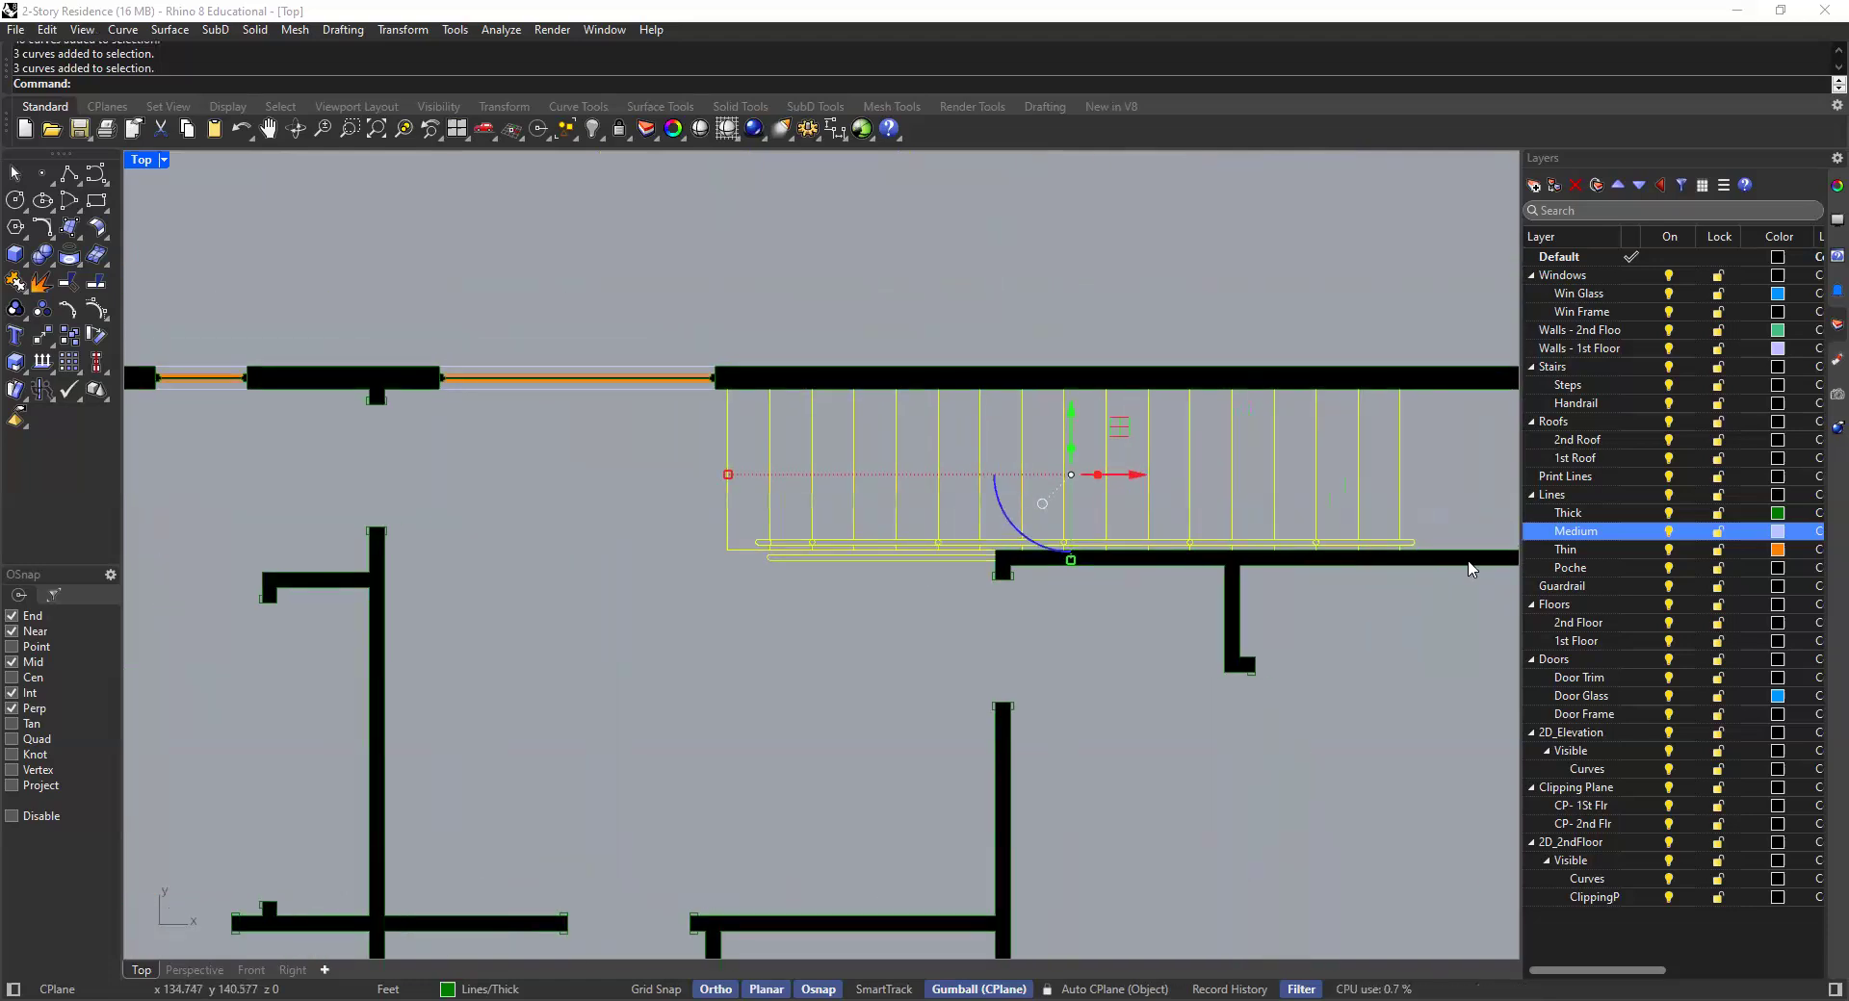
right_click(1634, 557)
click(1680, 643)
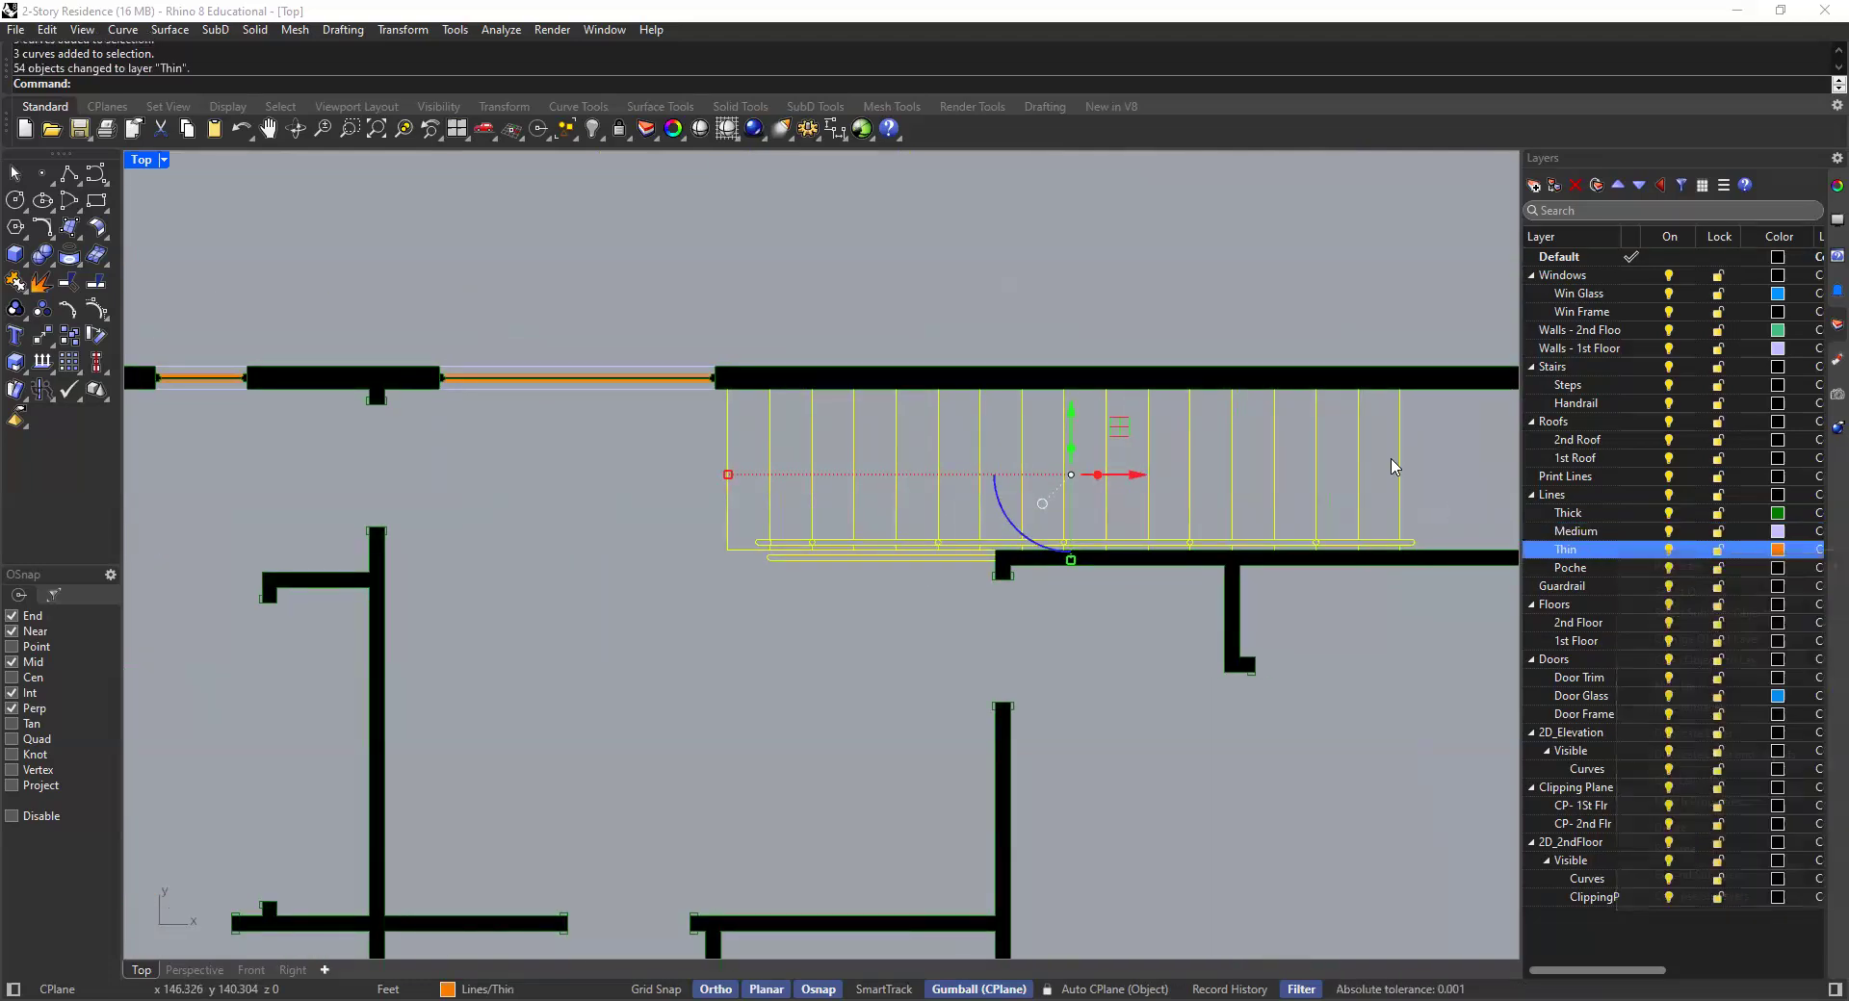
key(Escape)
scroll(916, 520, down, 8)
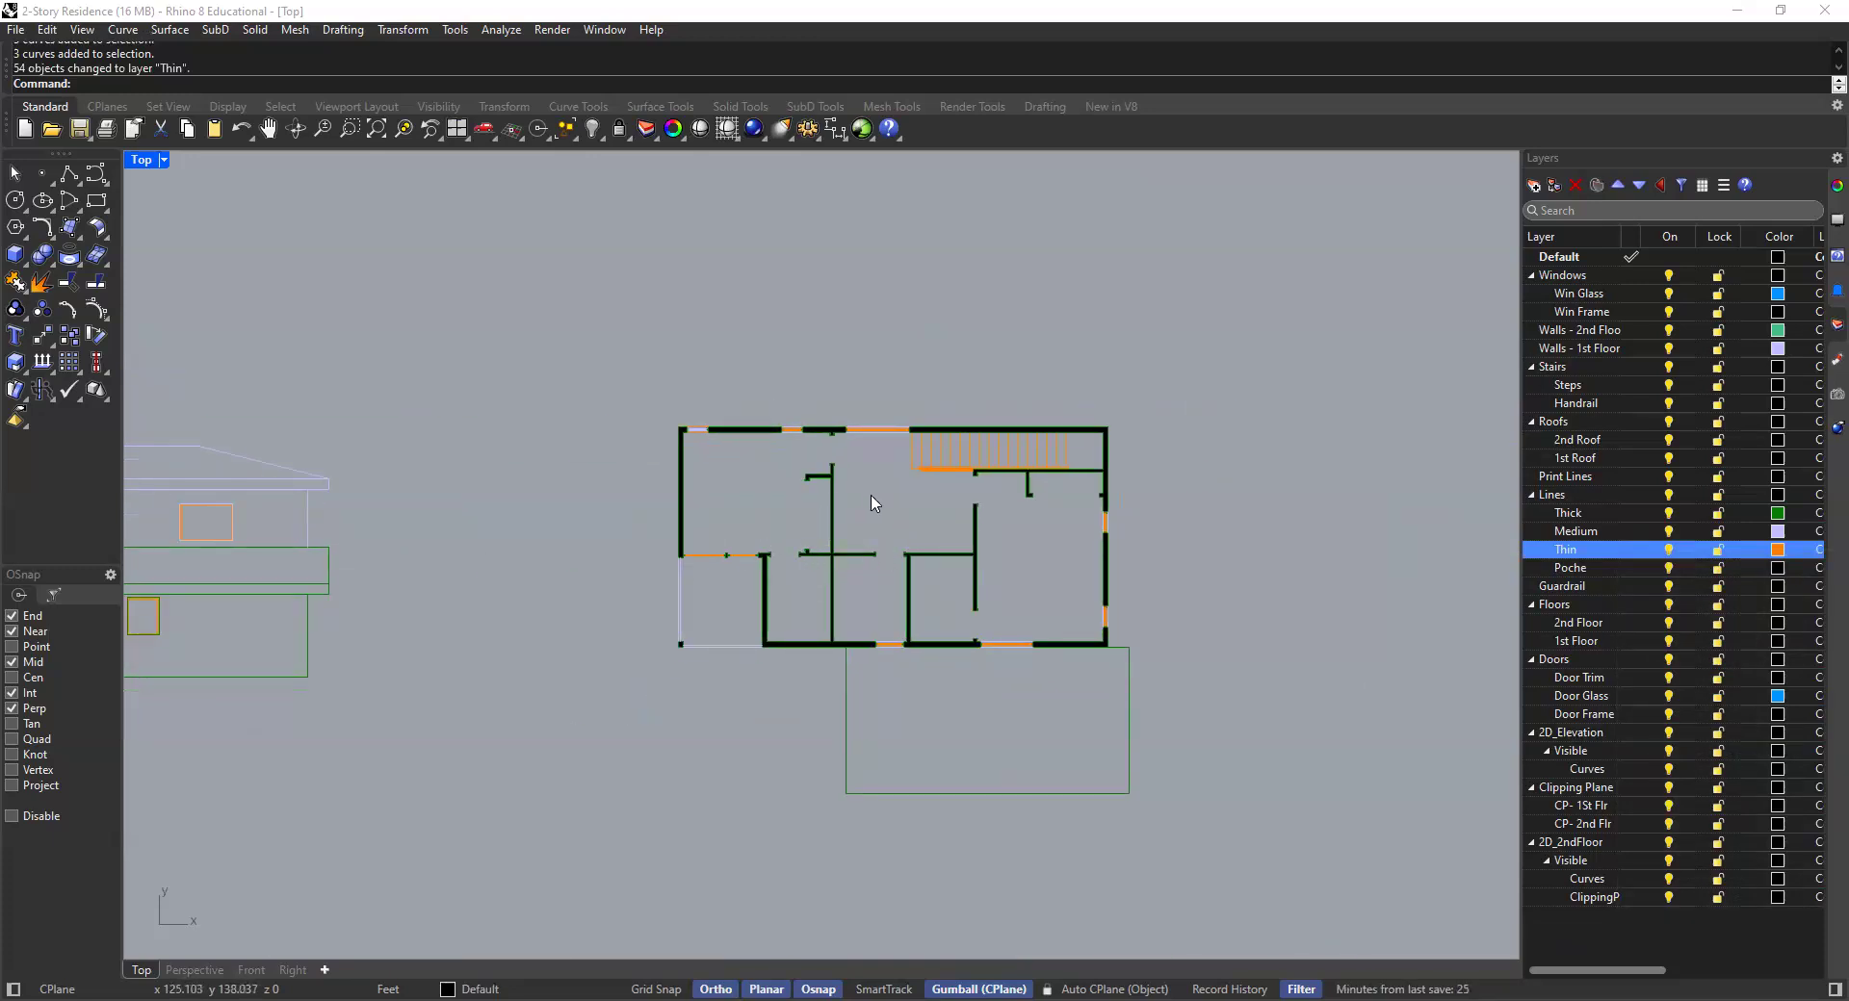
scroll(961, 416, up, 6)
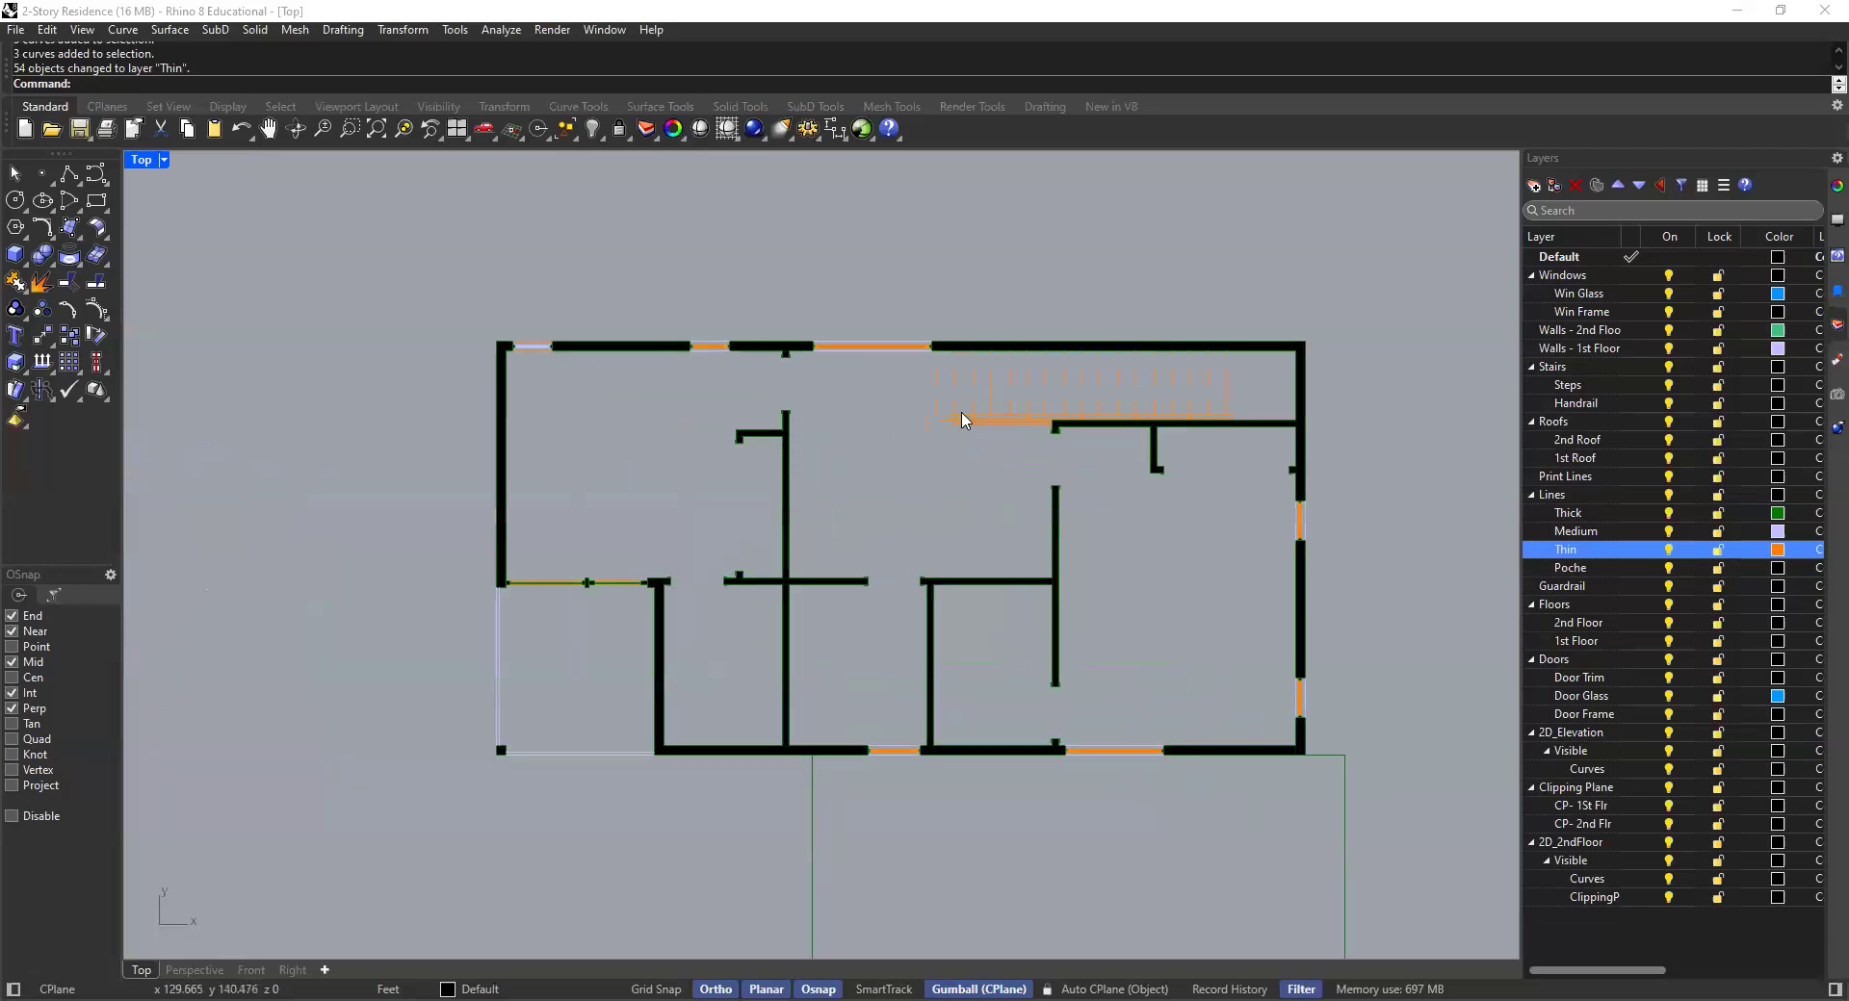
right_drag(1060, 424, 1032, 452)
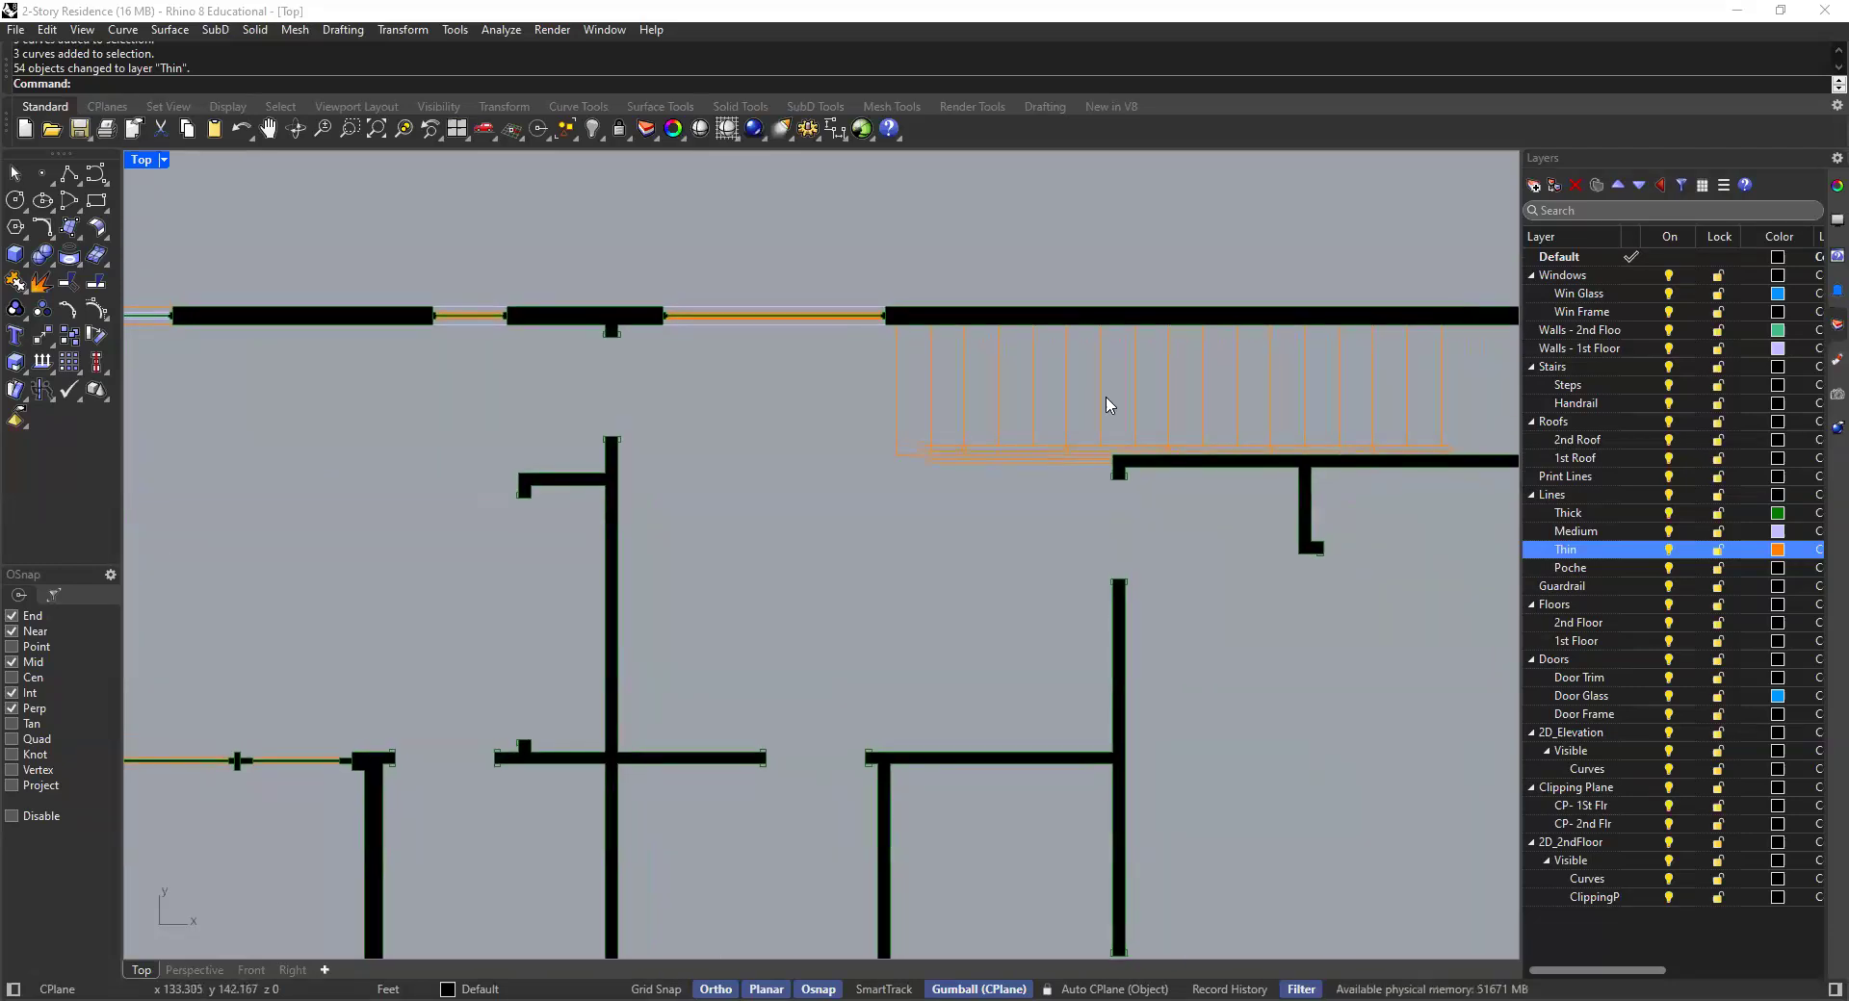
scroll(1072, 417, down, 4)
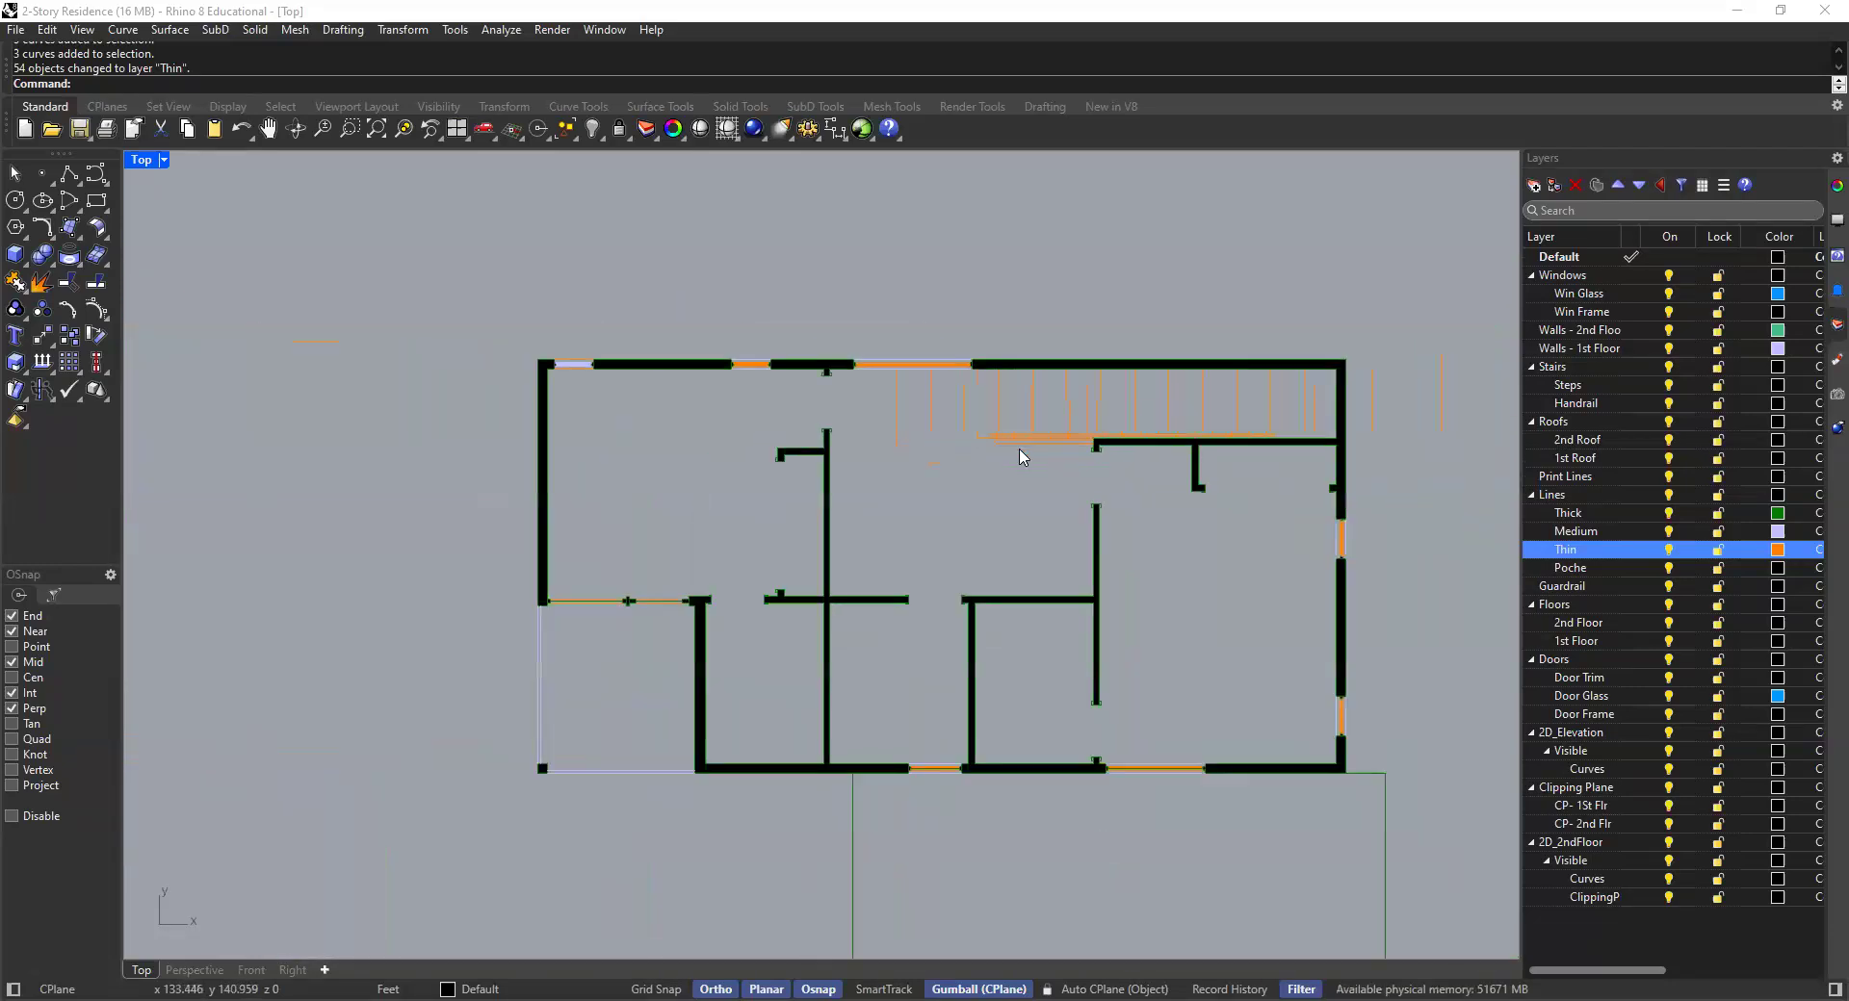
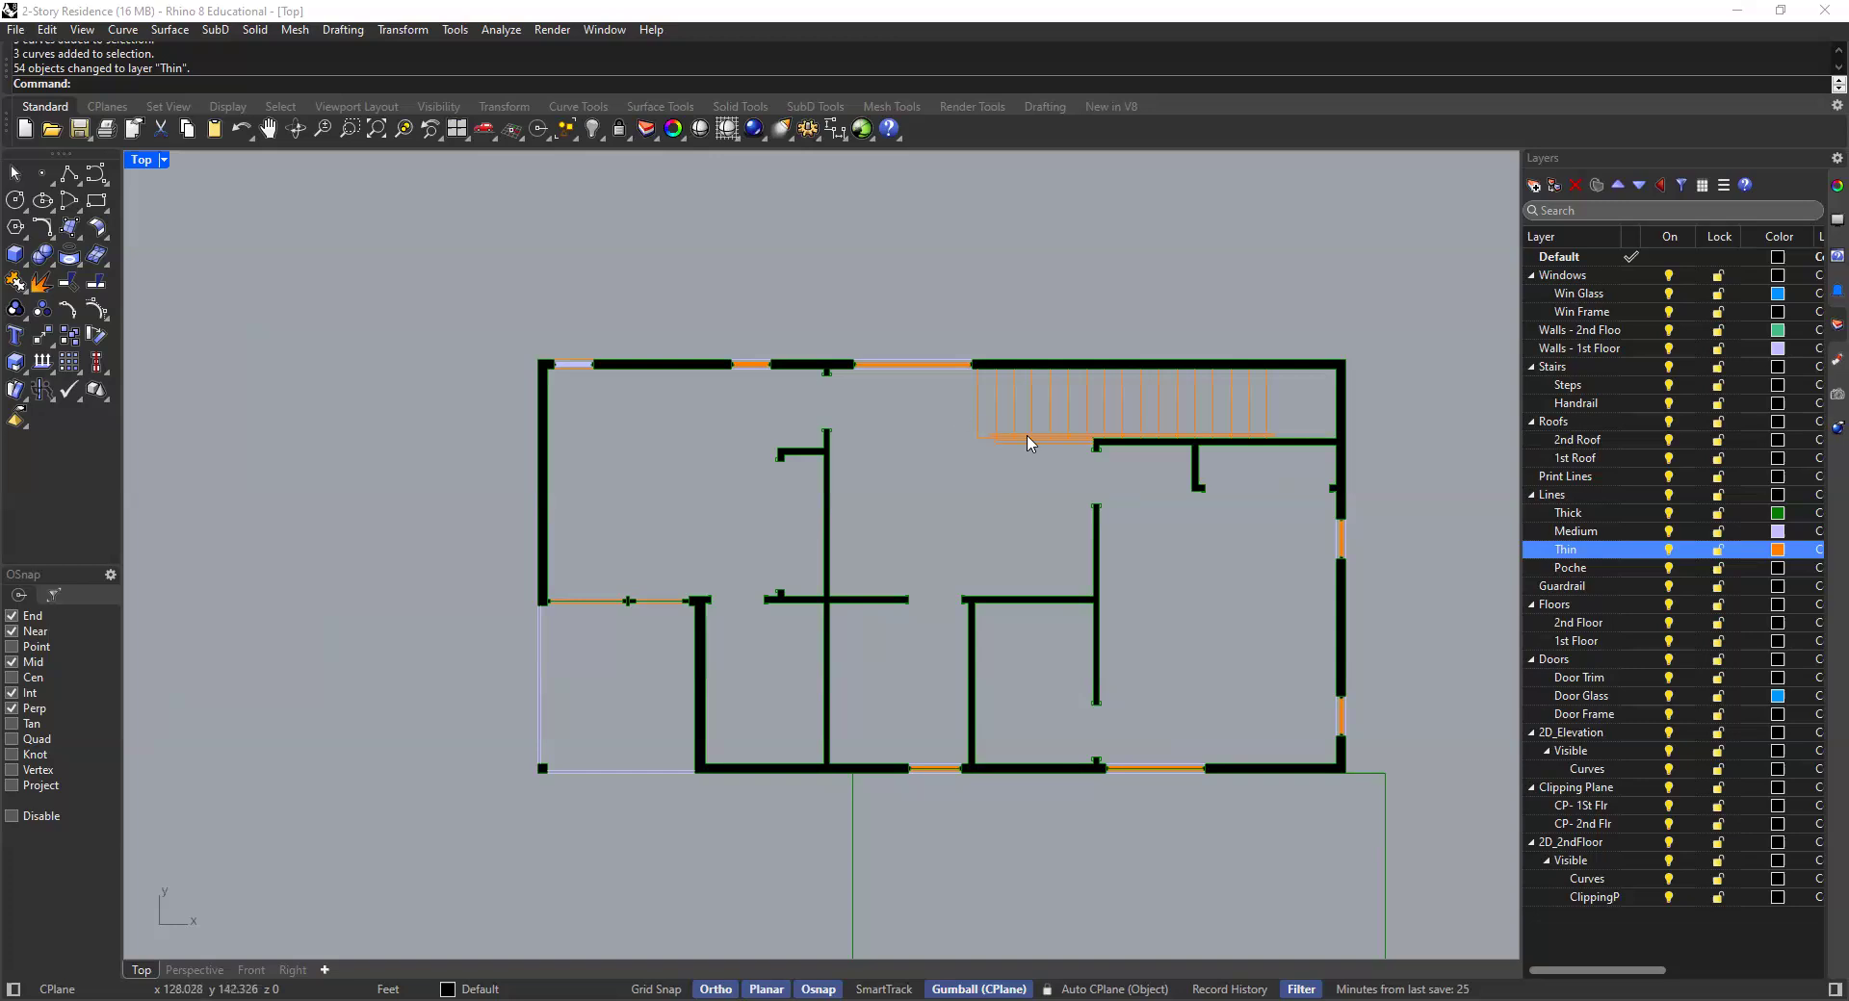
scroll(1028, 443, up, 8)
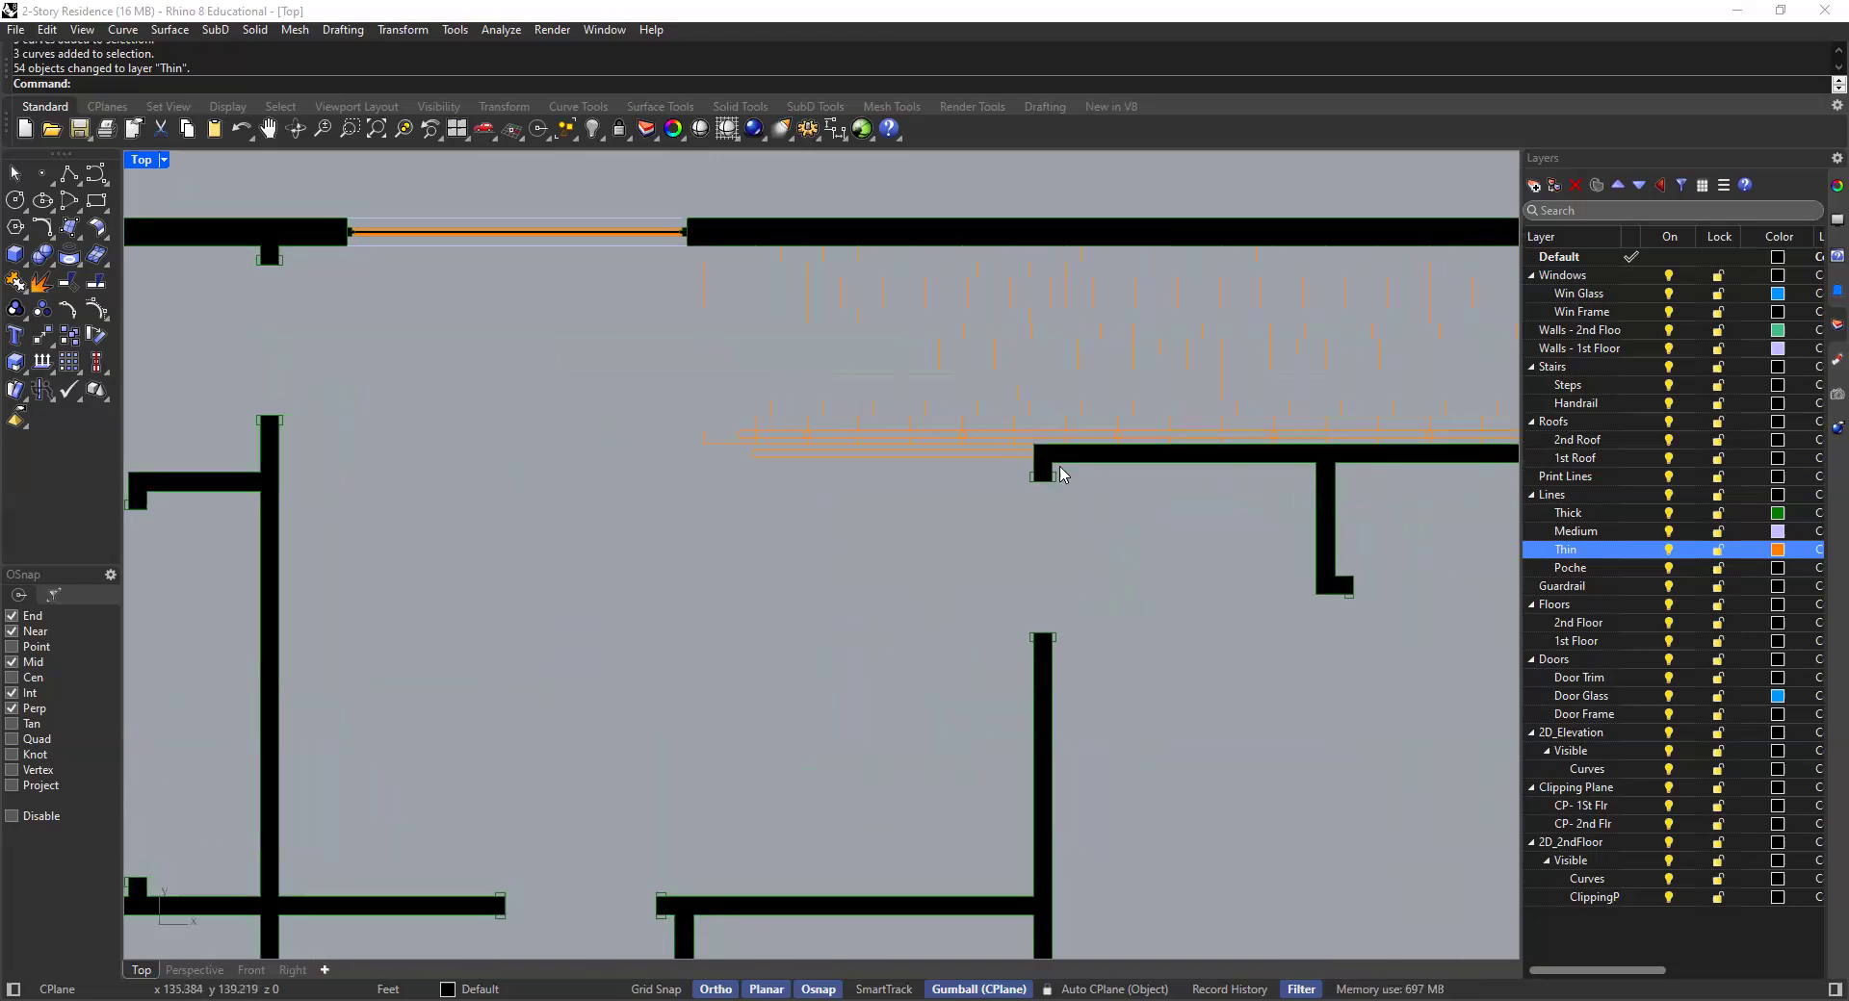
scroll(1060, 474, up, 6)
click(1048, 551)
drag(1075, 435, 1009, 642)
click(714, 506)
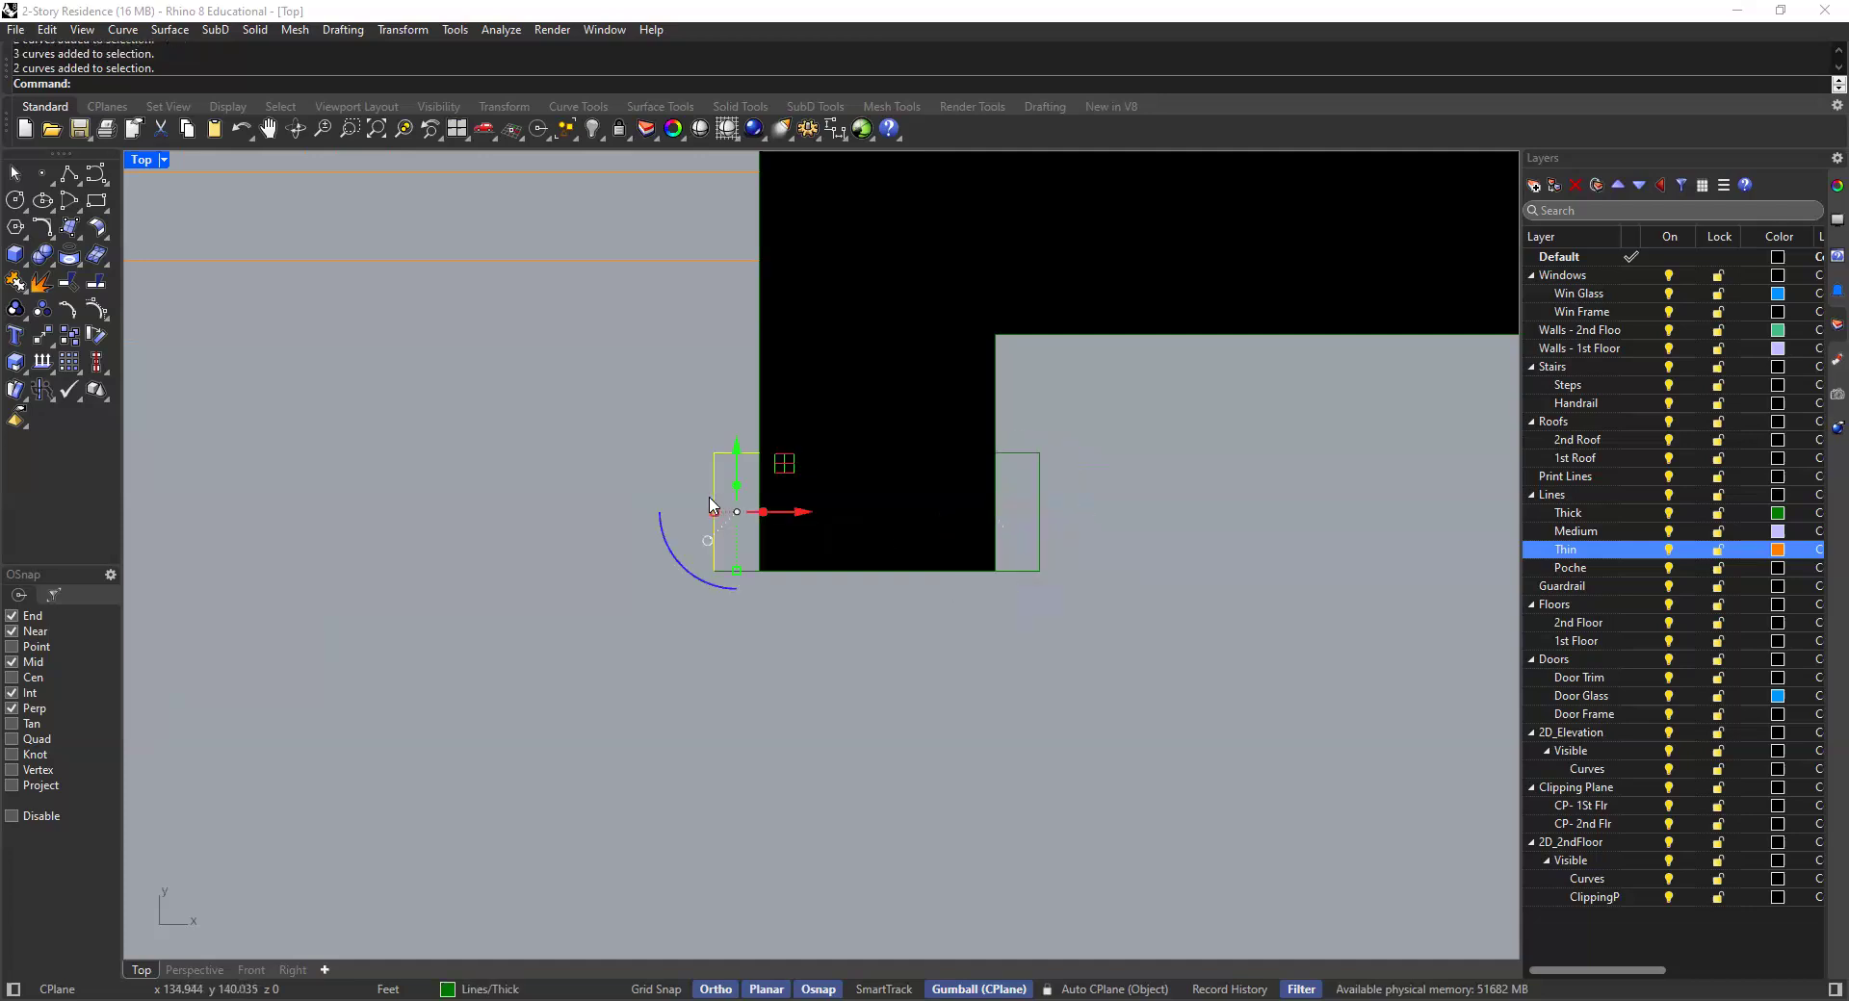
scroll(770, 544, down, 1)
key(Escape)
drag(1018, 455, 966, 632)
scroll(966, 632, down, 3)
scroll(845, 568, up, 1)
scroll(846, 599, down, 7)
key(Escape)
Examine the door trim outlines around the interior wall ends at the doorway beside the lower wall's right-hand window
scroll(957, 660, down, 8)
right_drag(1000, 584, 824, 577)
scroll(846, 590, up, 10)
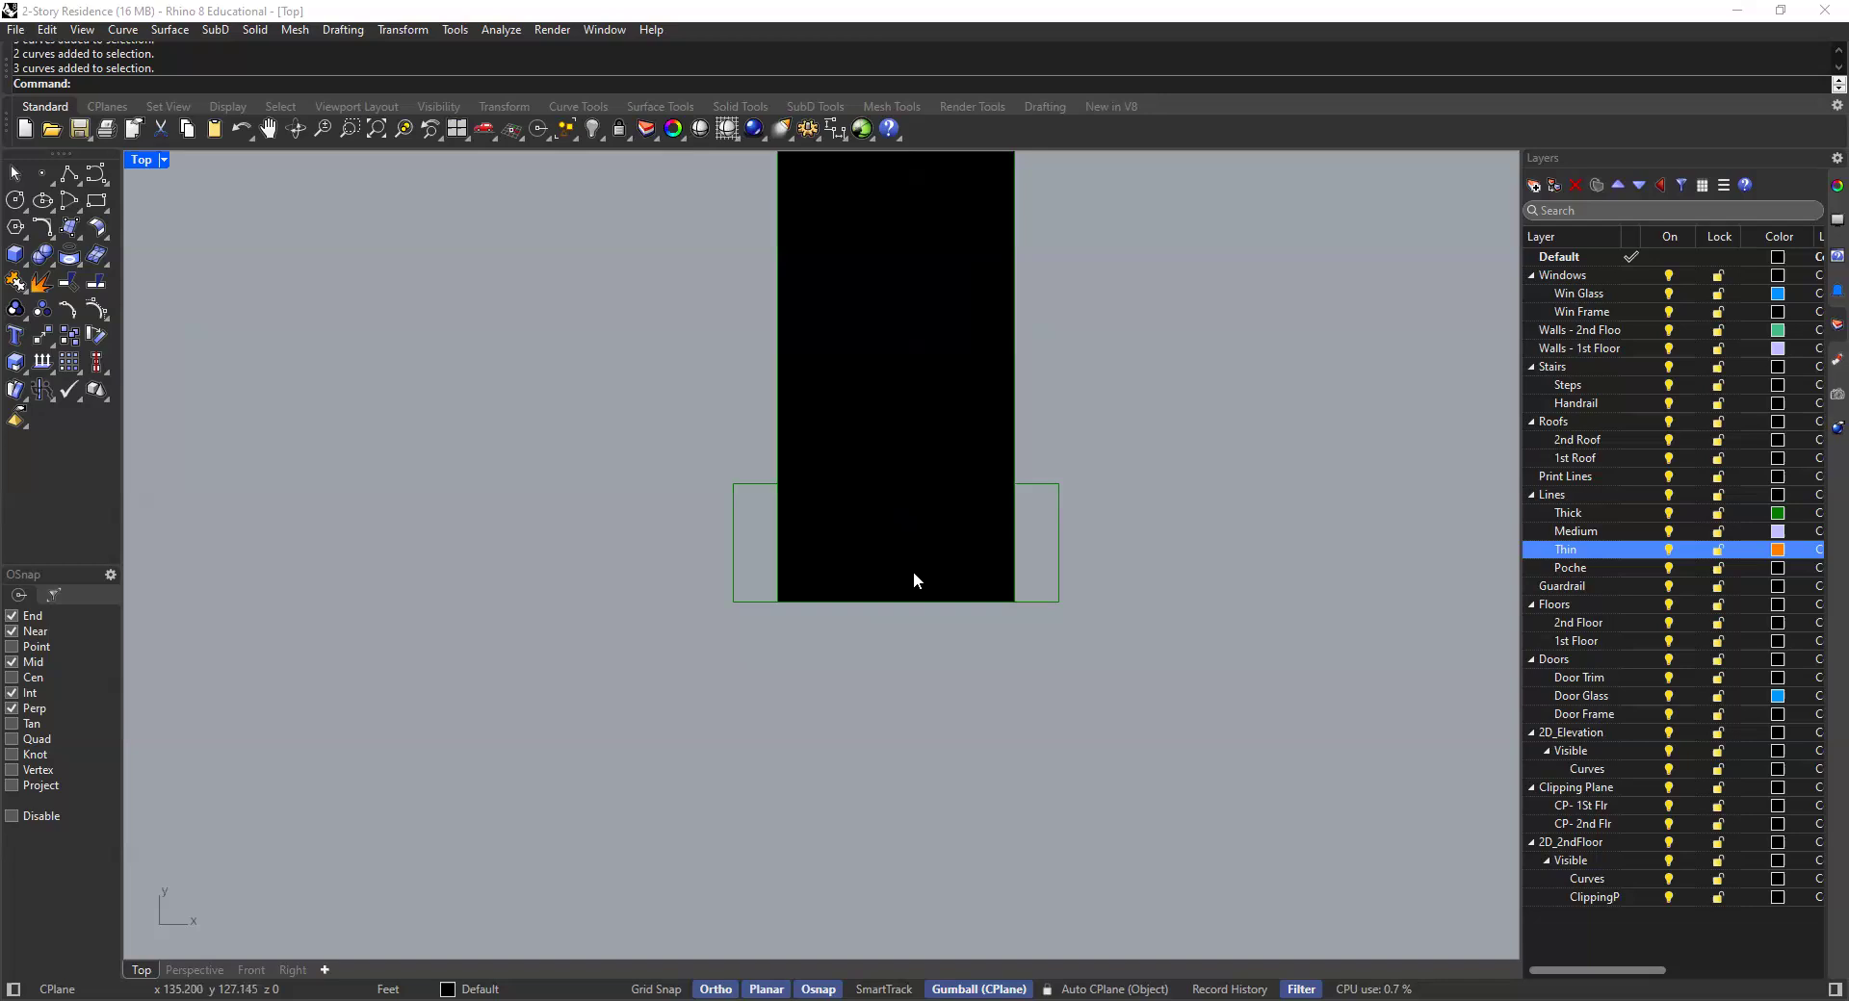
scroll(807, 544, down, 8)
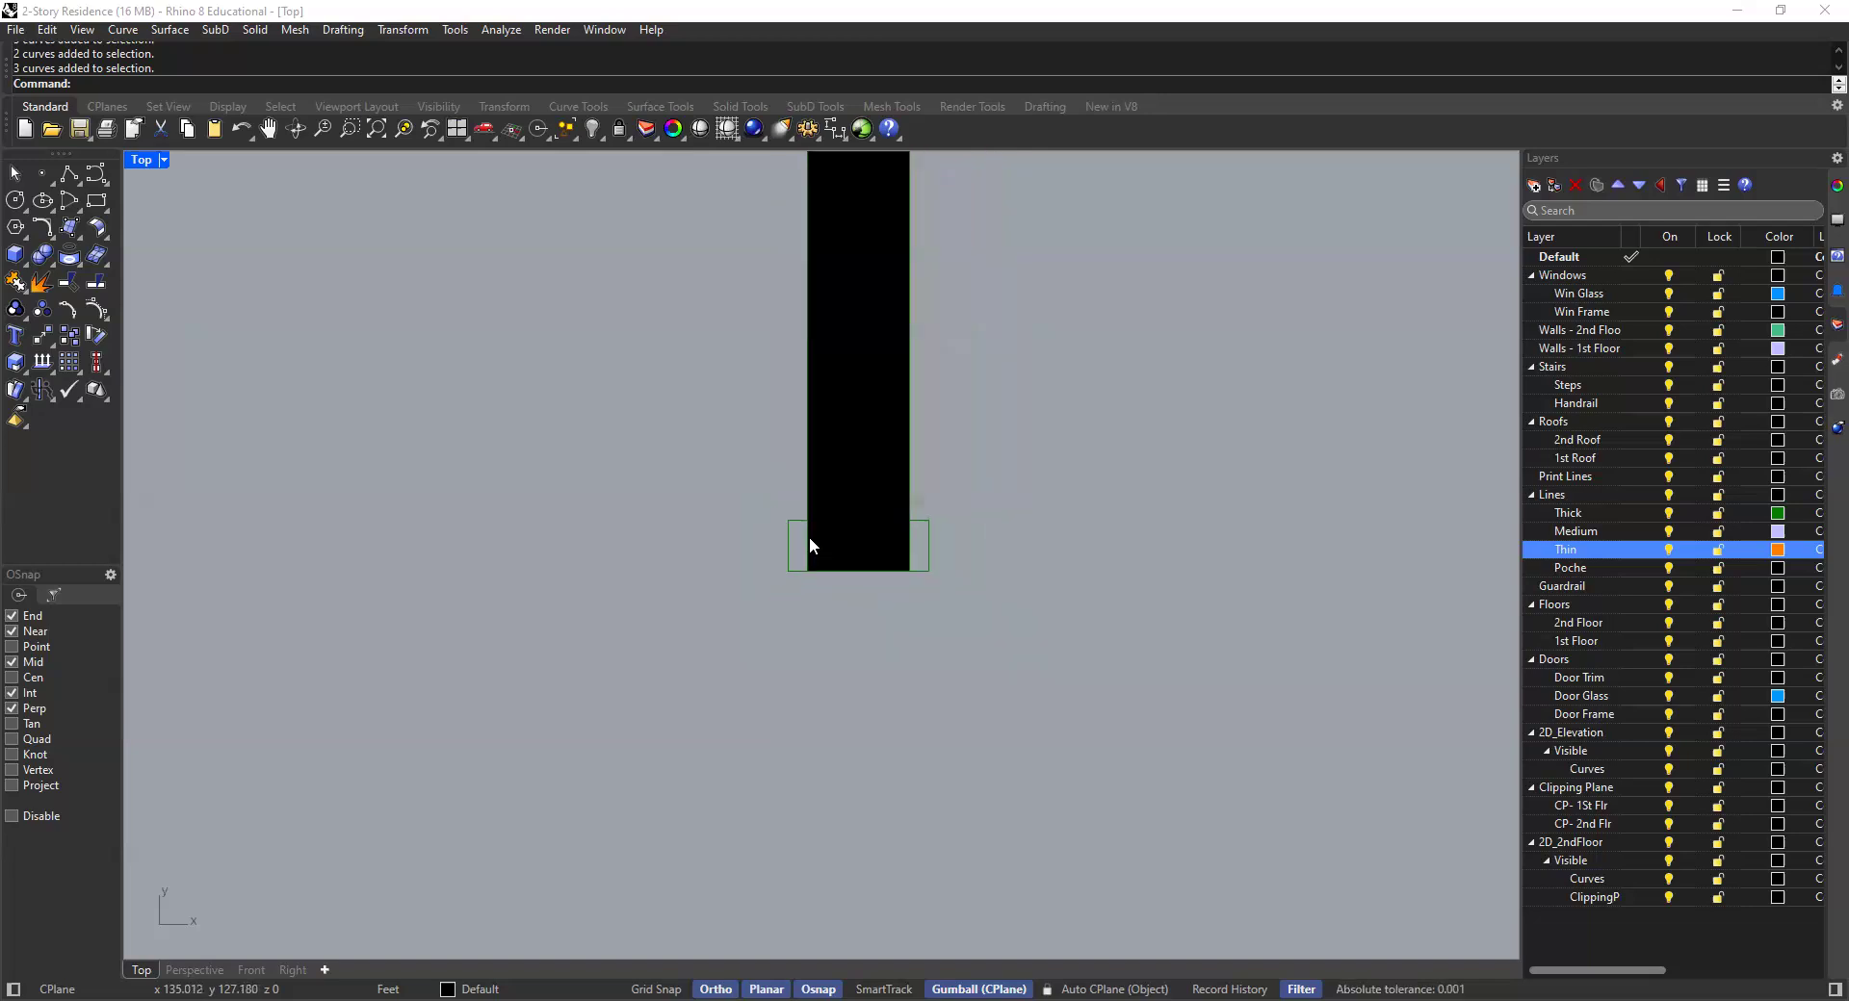
scroll(825, 536, up, 12)
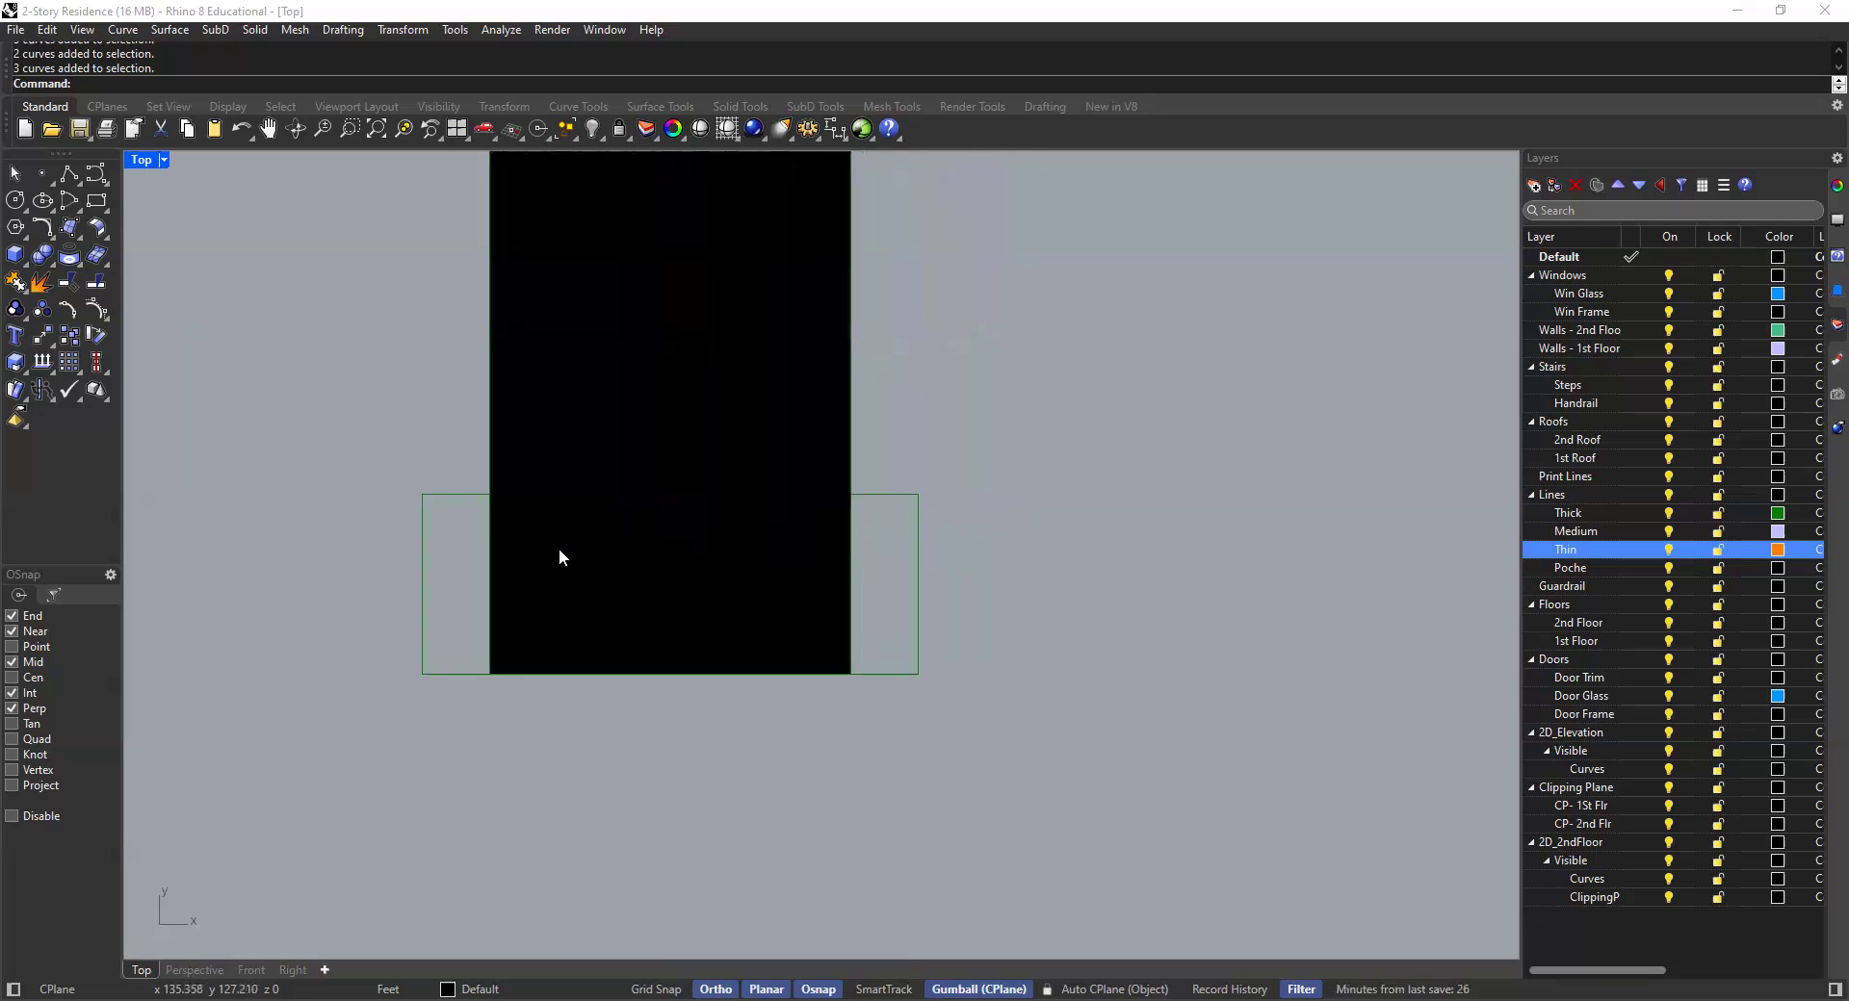
scroll(525, 578, down, 6)
scroll(583, 719, up, 6)
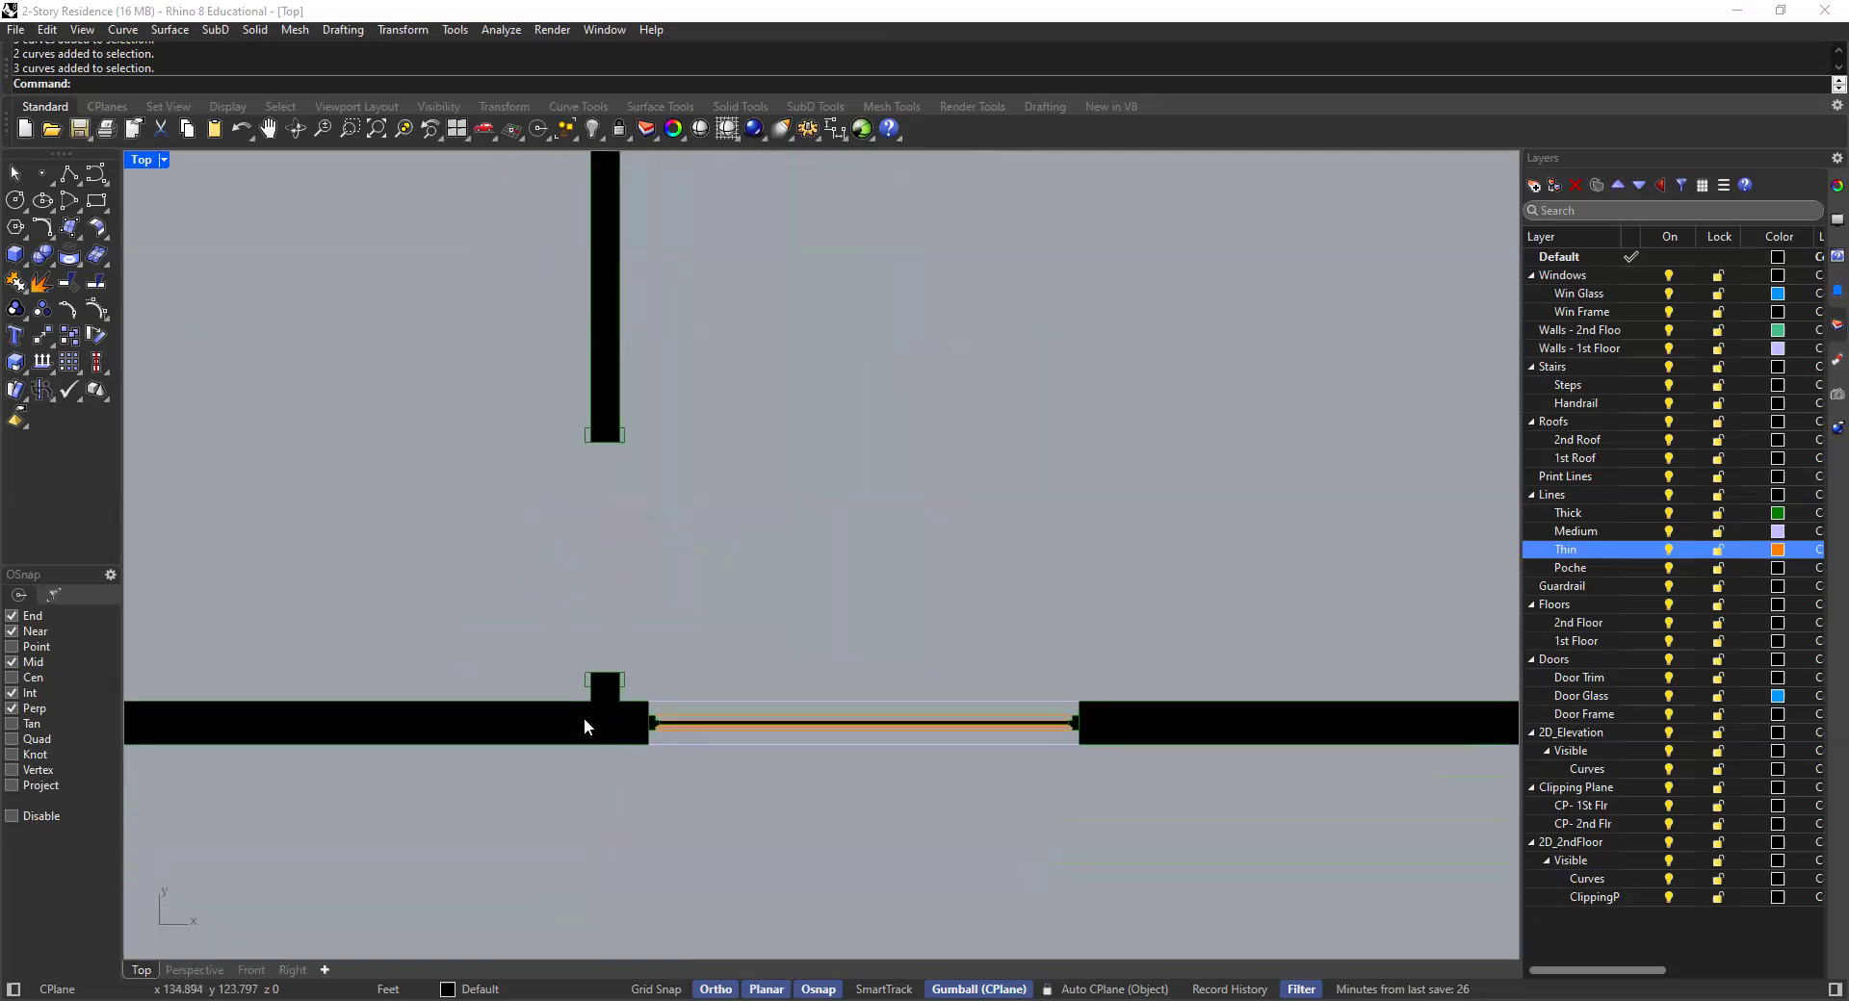
scroll(796, 589, up, 3)
scroll(834, 592, down, 5)
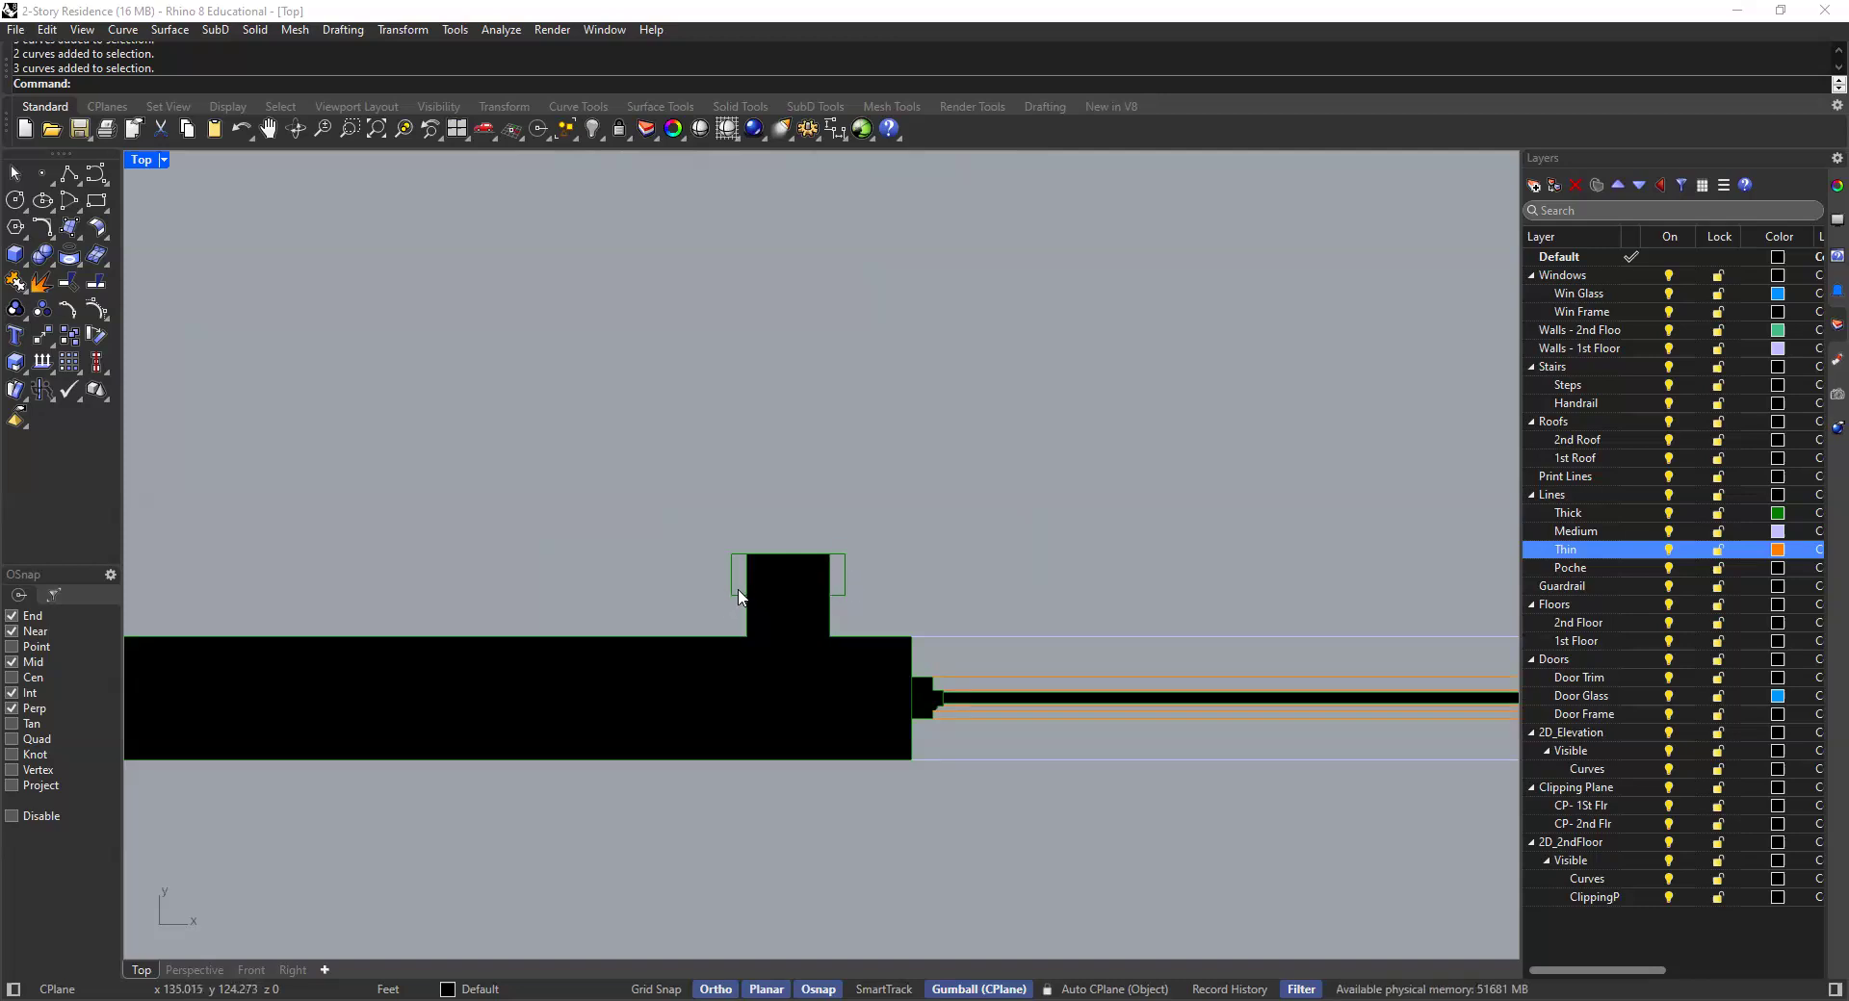
scroll(751, 585, down, 8)
scroll(915, 630, up, 10)
scroll(915, 621, up, 10)
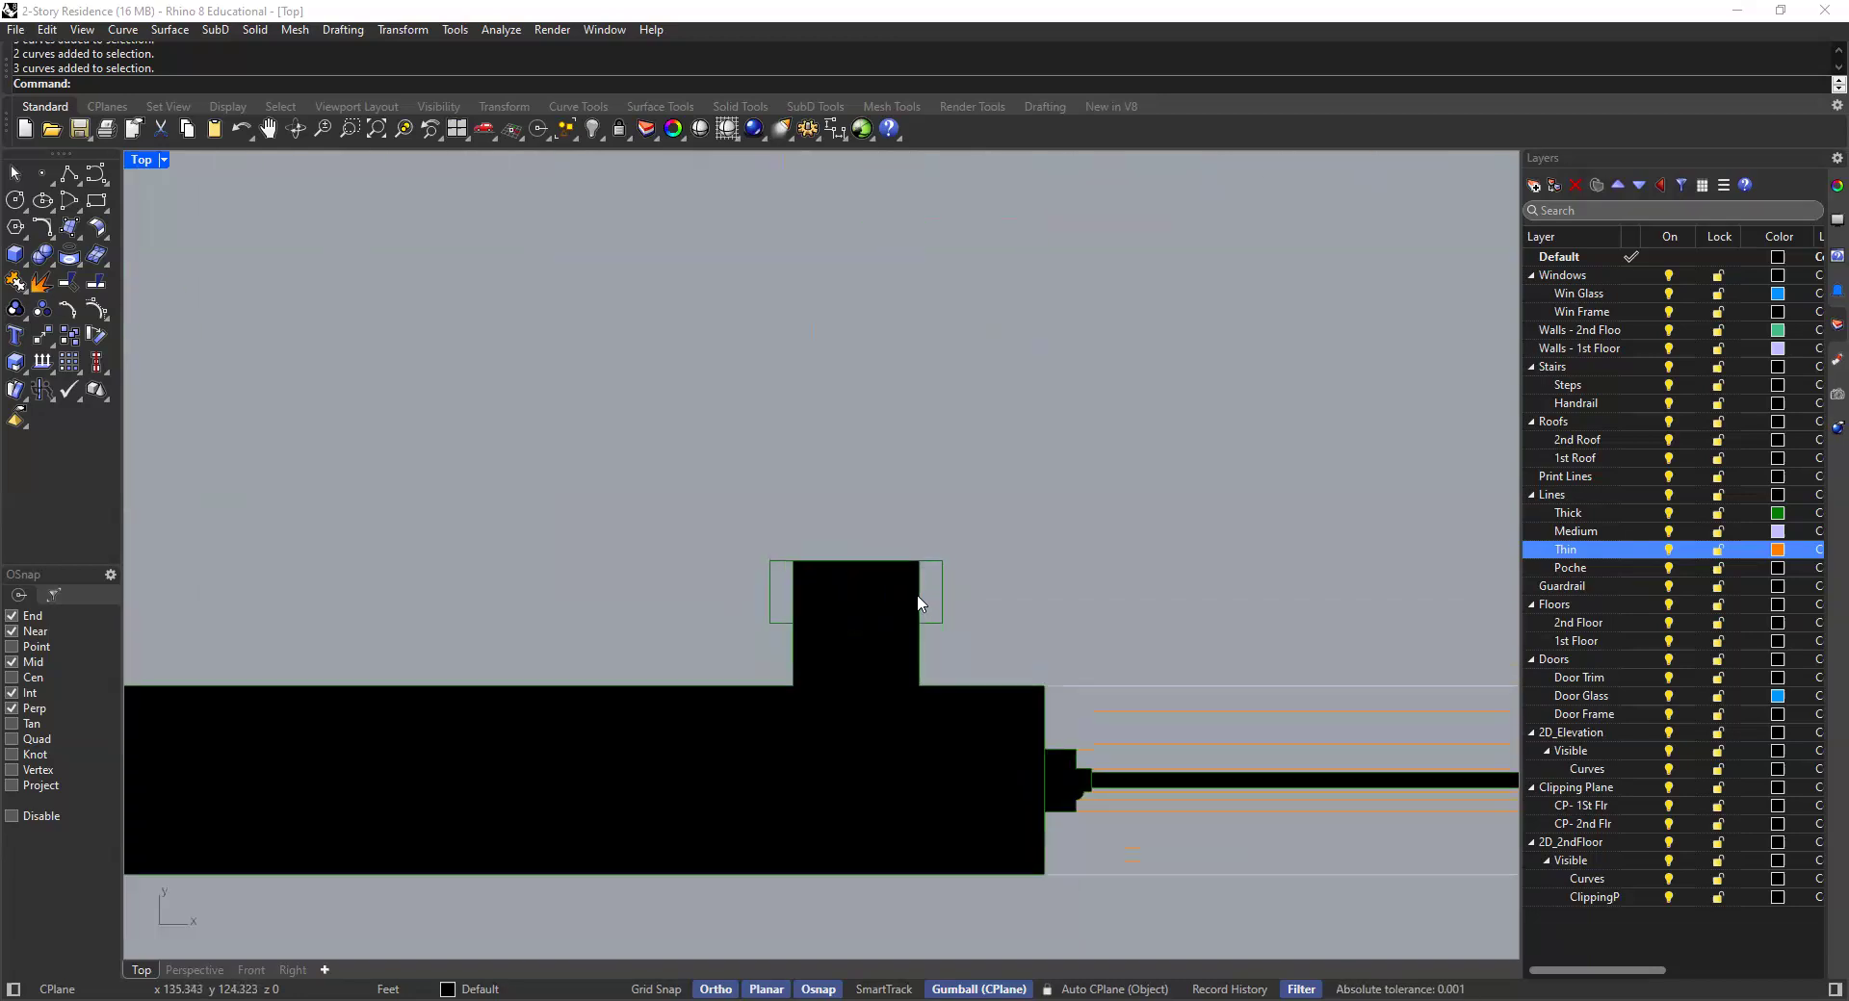
scroll(917, 604, down, 10)
scroll(1069, 609, up, 4)
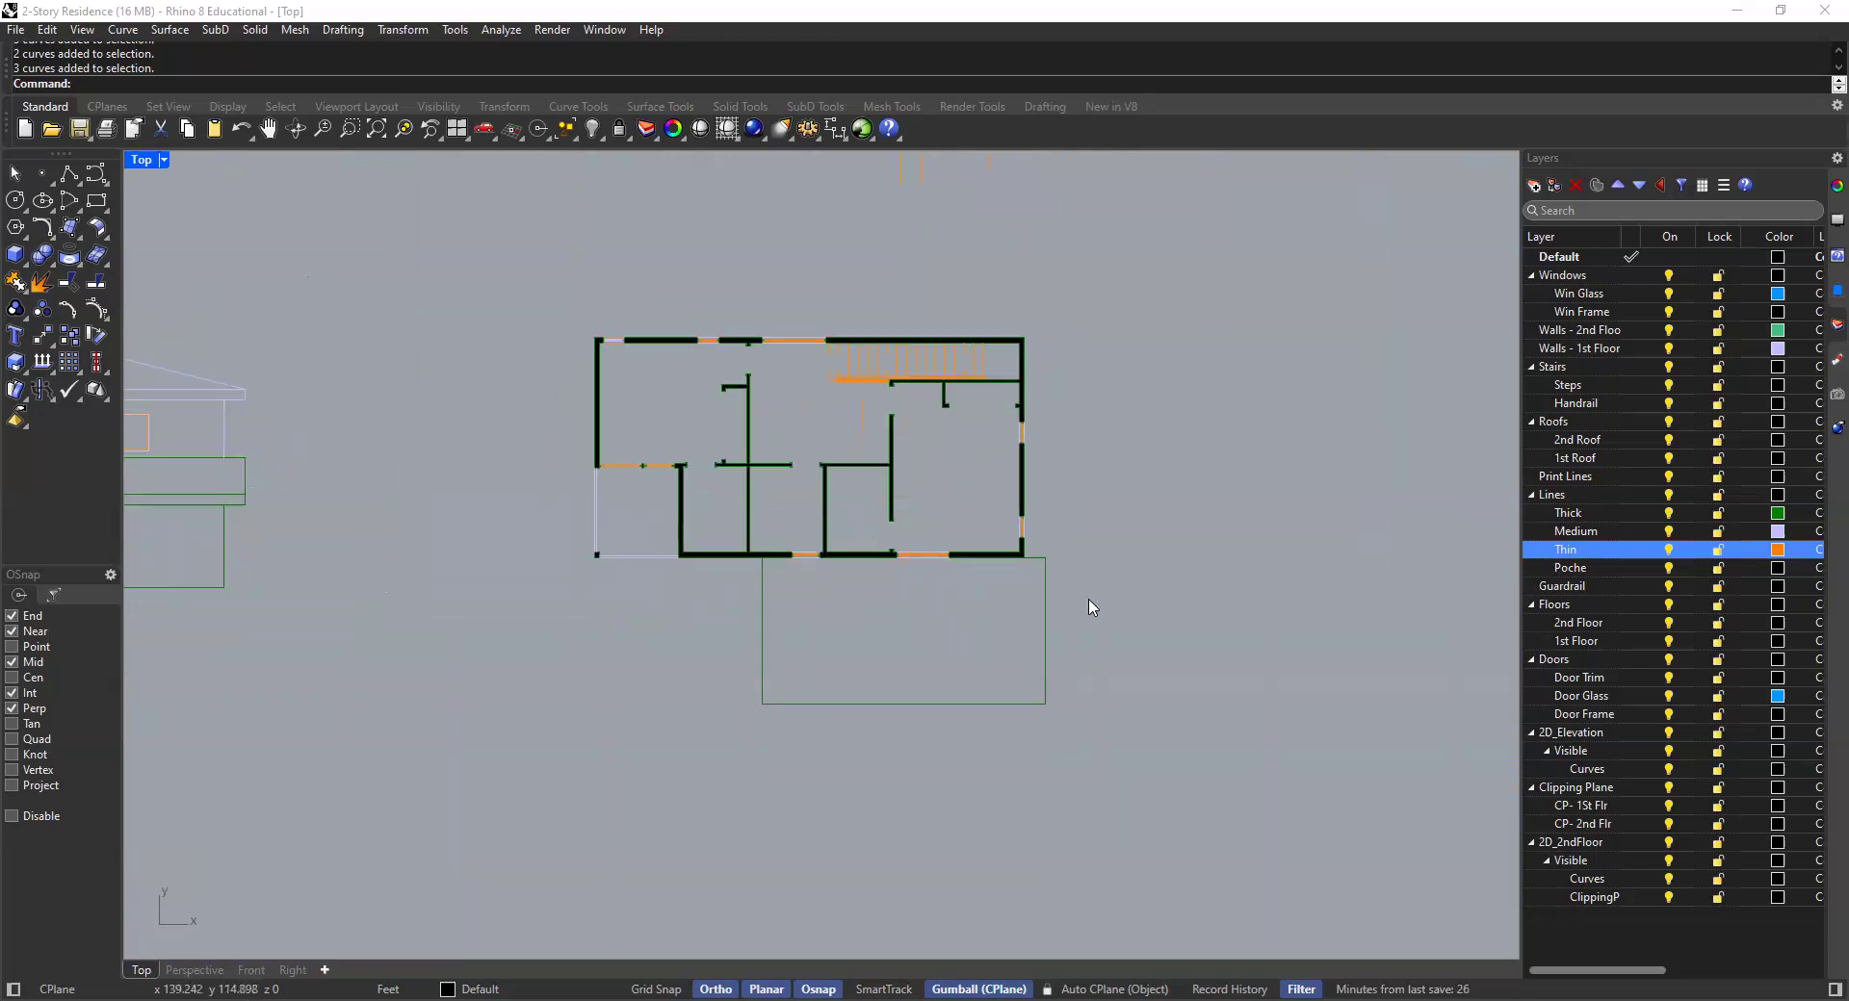
Move the lines of the large rectangular outline below the floor plan's lower wall to the Medium layer
click(1020, 561)
click(1056, 520)
drag(1061, 505, 1002, 786)
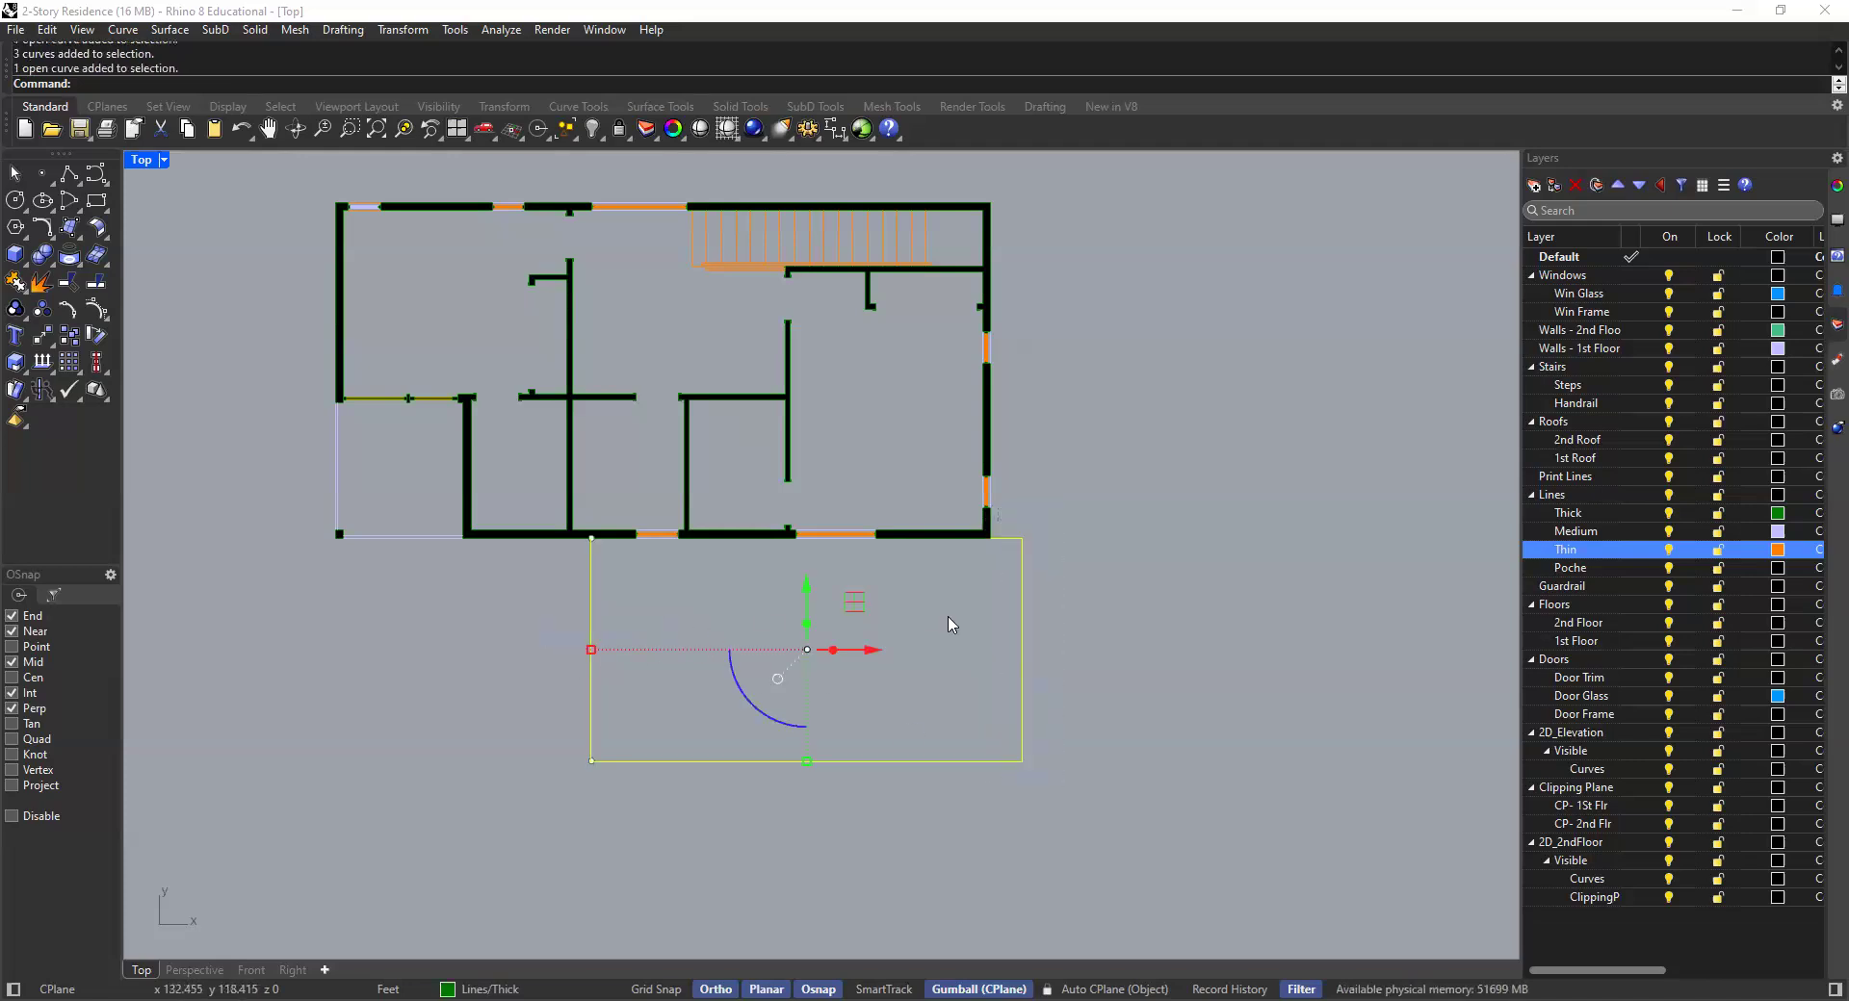
right_click(1609, 534)
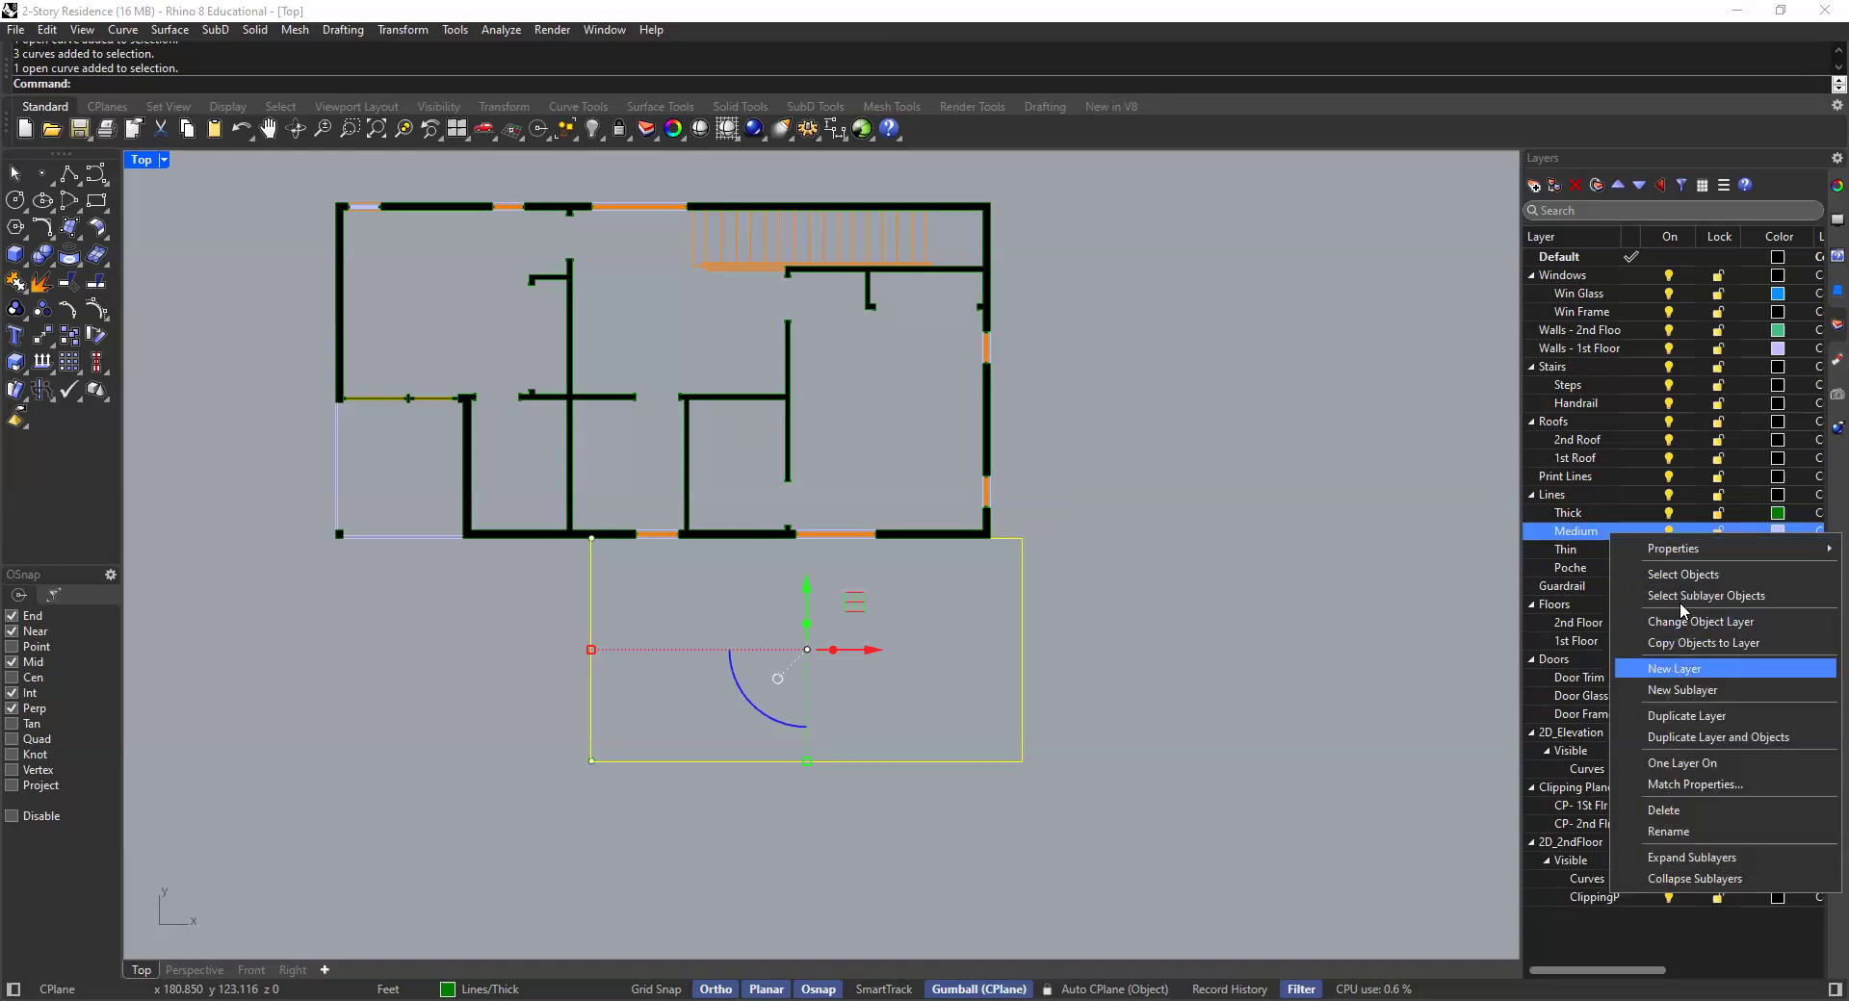
click(1694, 624)
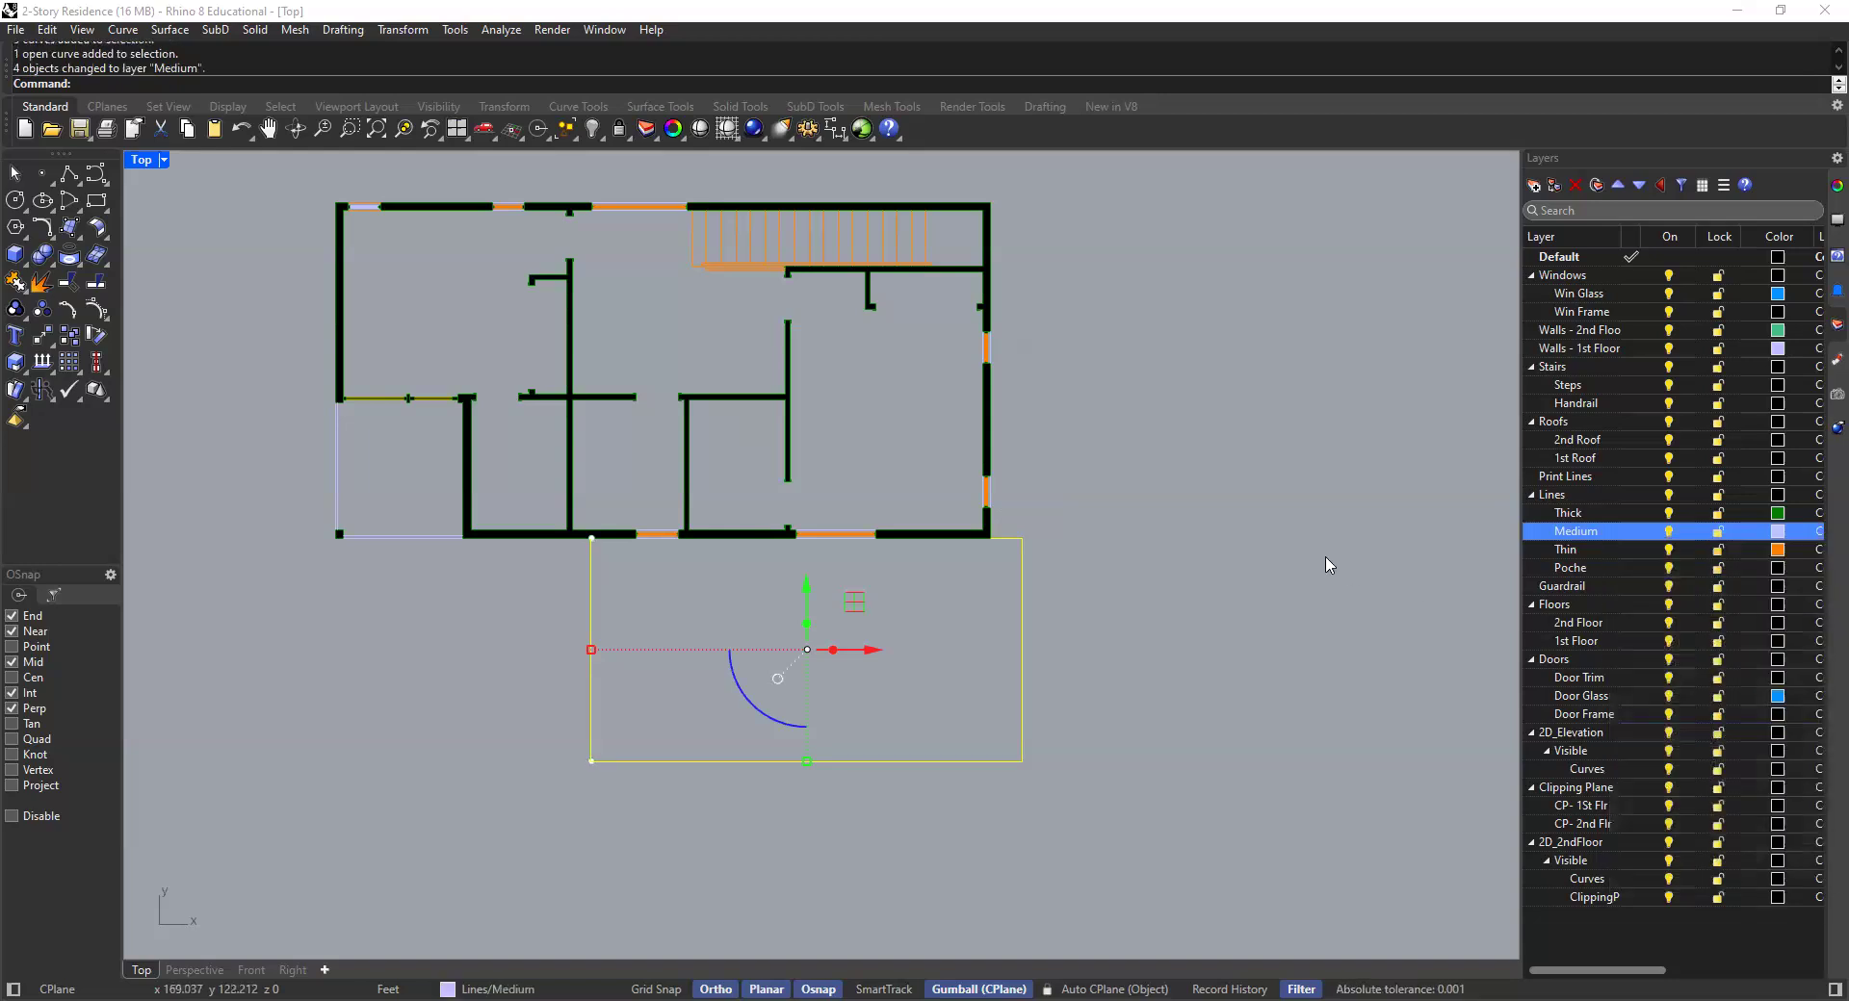
scroll(809, 636, down, 4)
scroll(887, 610, up, 4)
right_drag(1058, 624, 1026, 610)
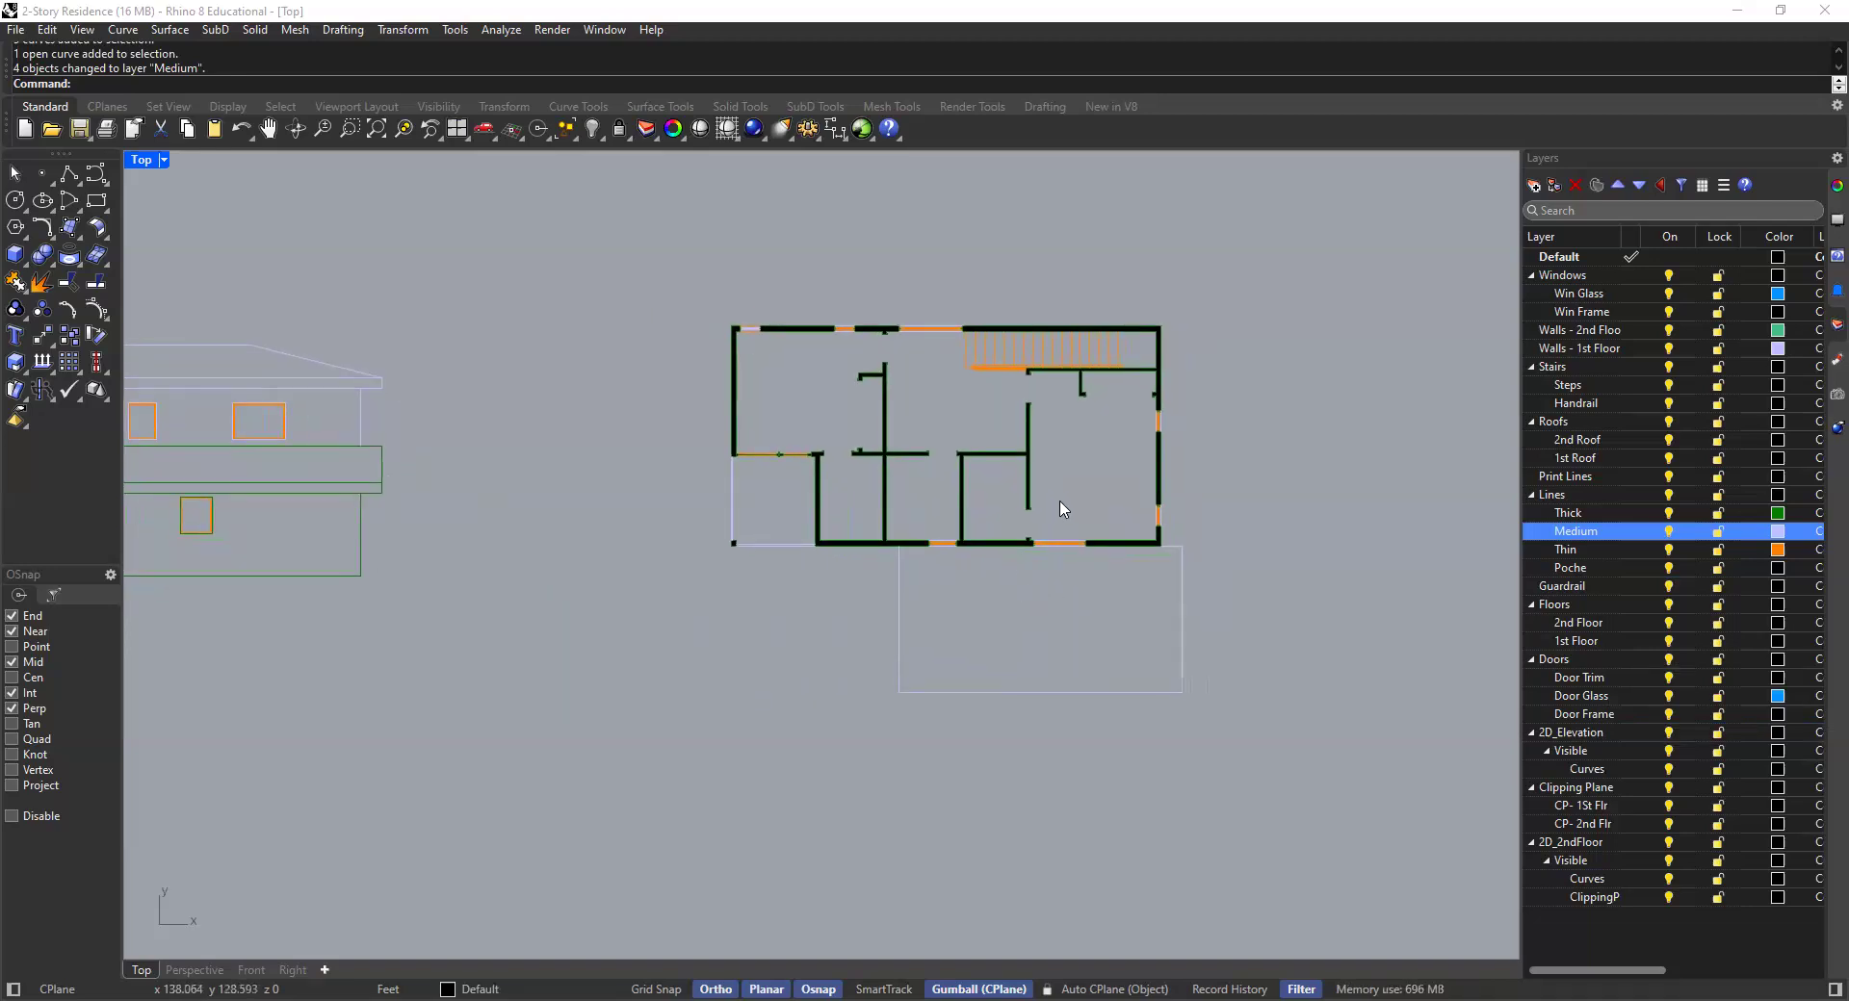
scroll(1049, 505, up, 2)
scroll(1073, 506, up, 2)
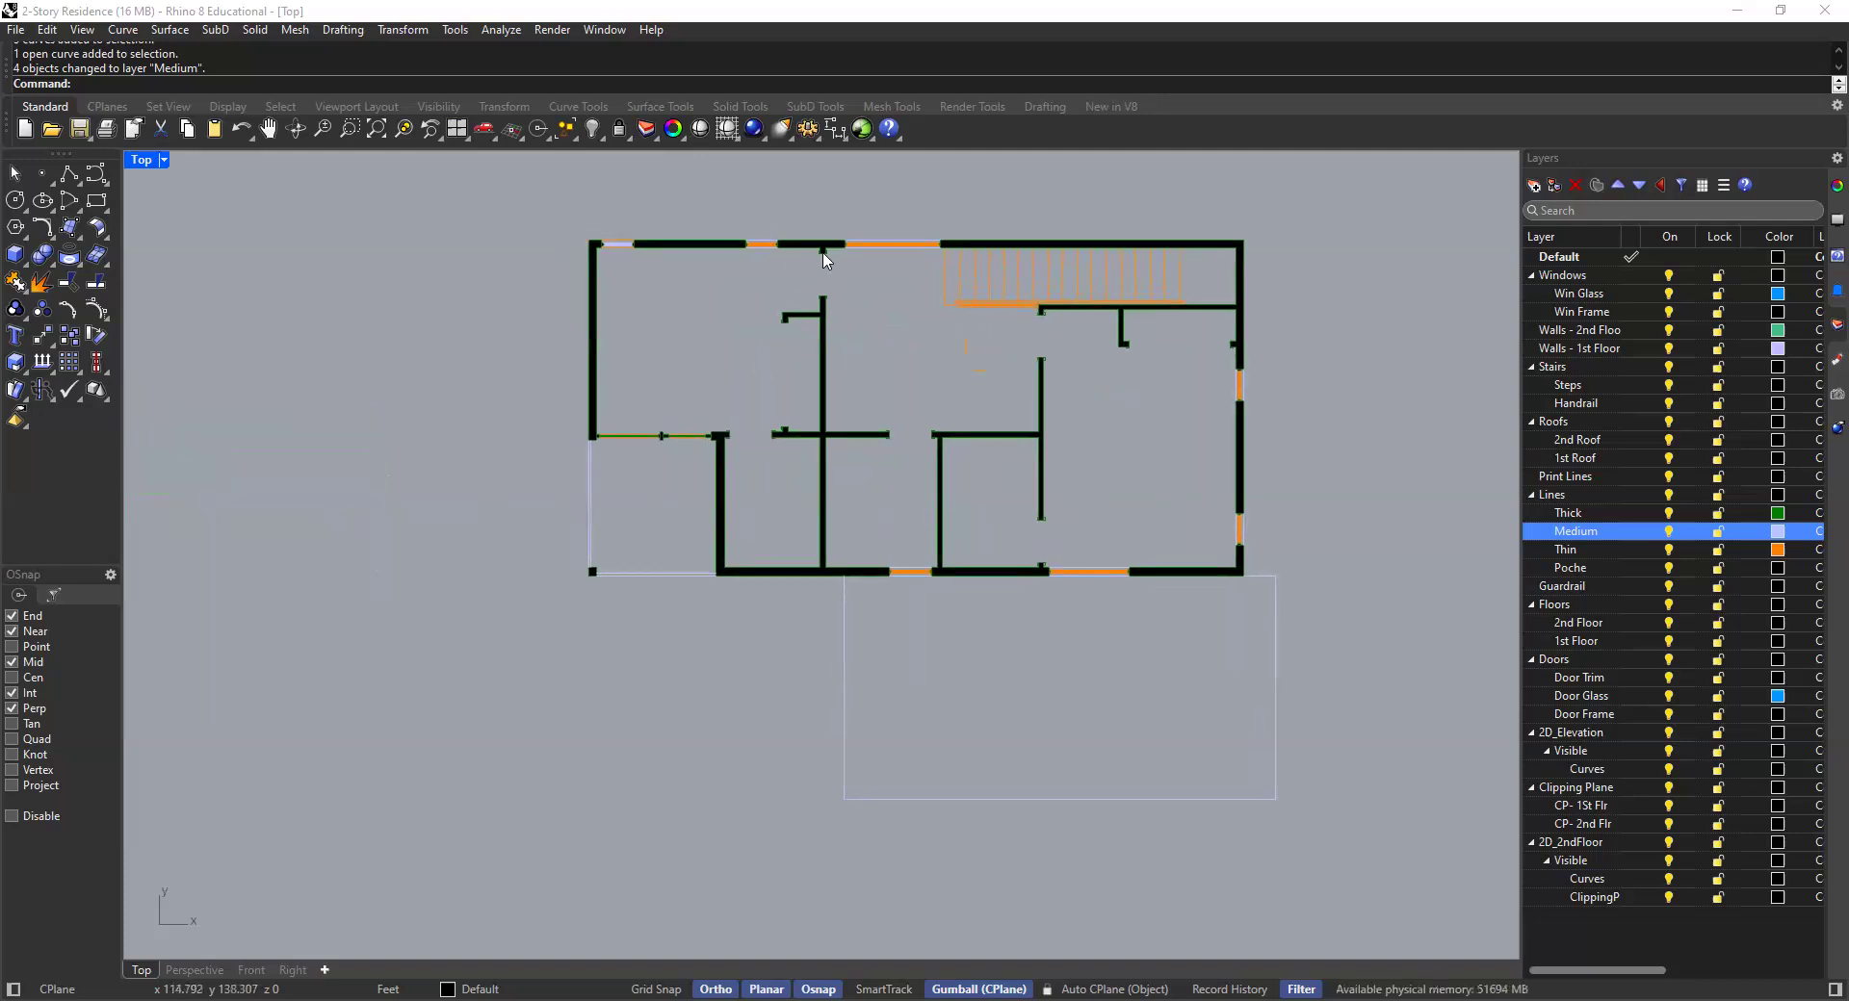
right_drag(1163, 425, 1184, 426)
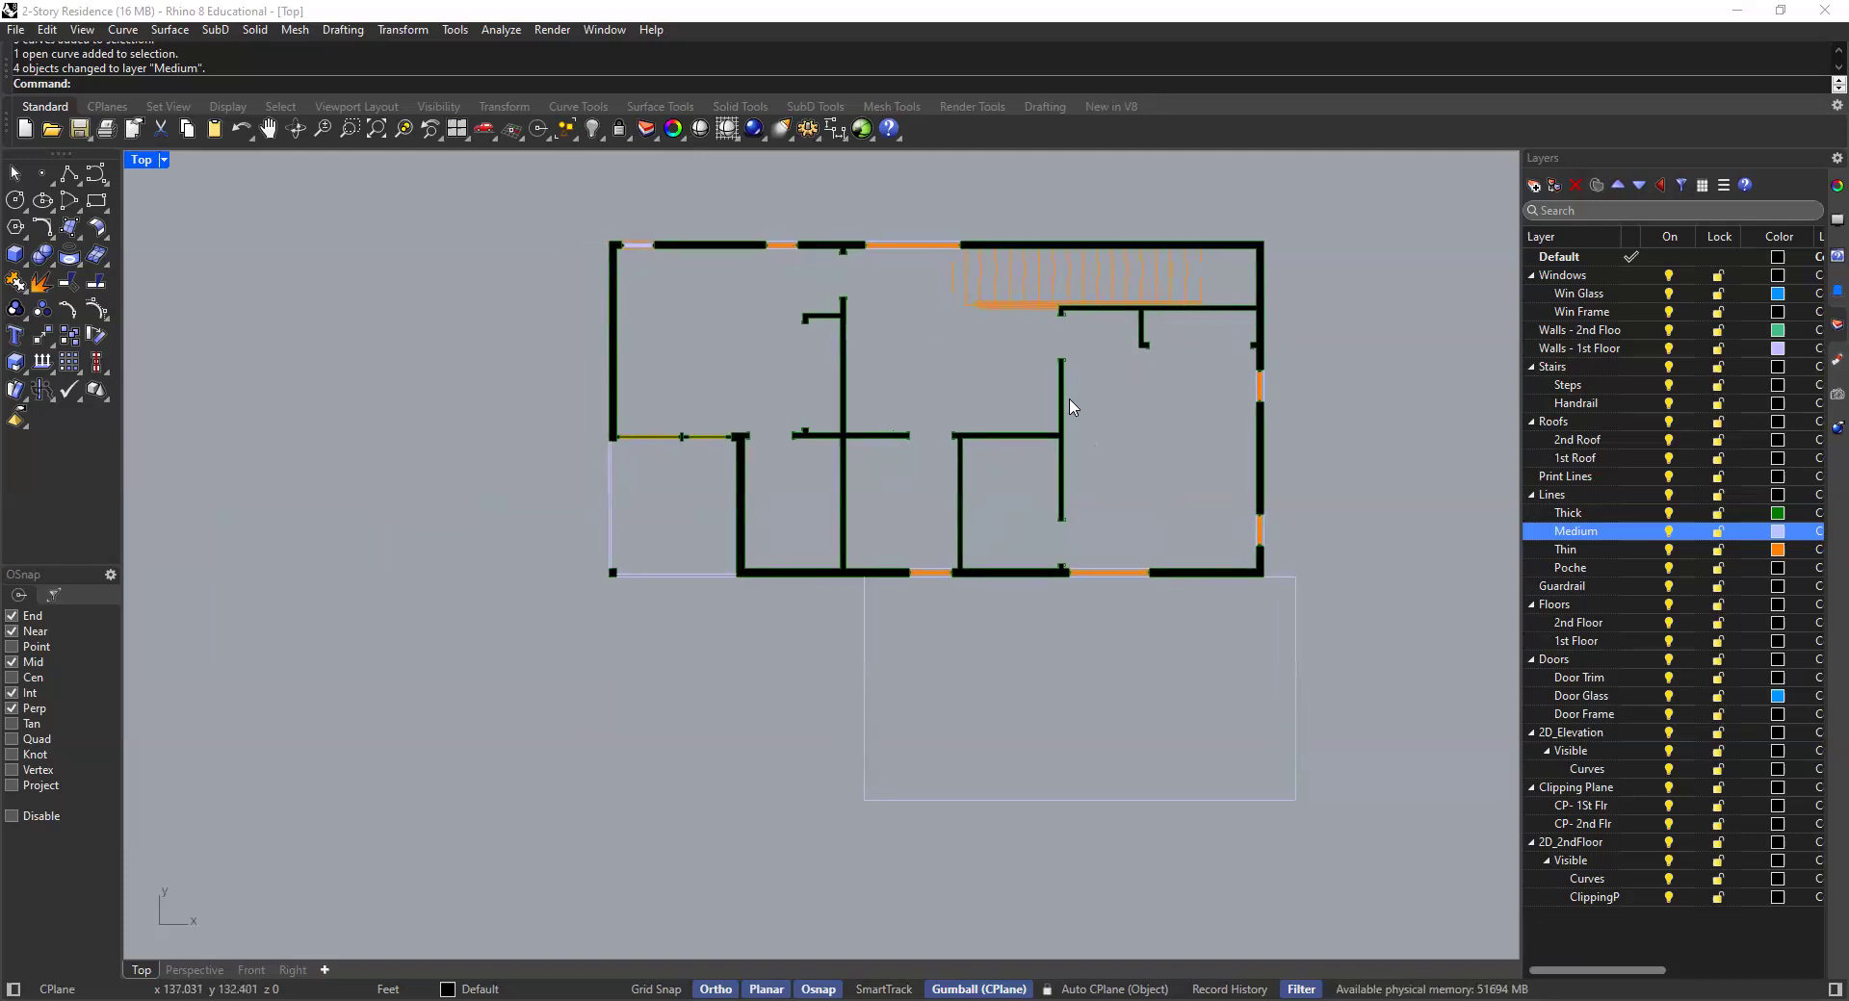
right_drag(942, 348, 961, 359)
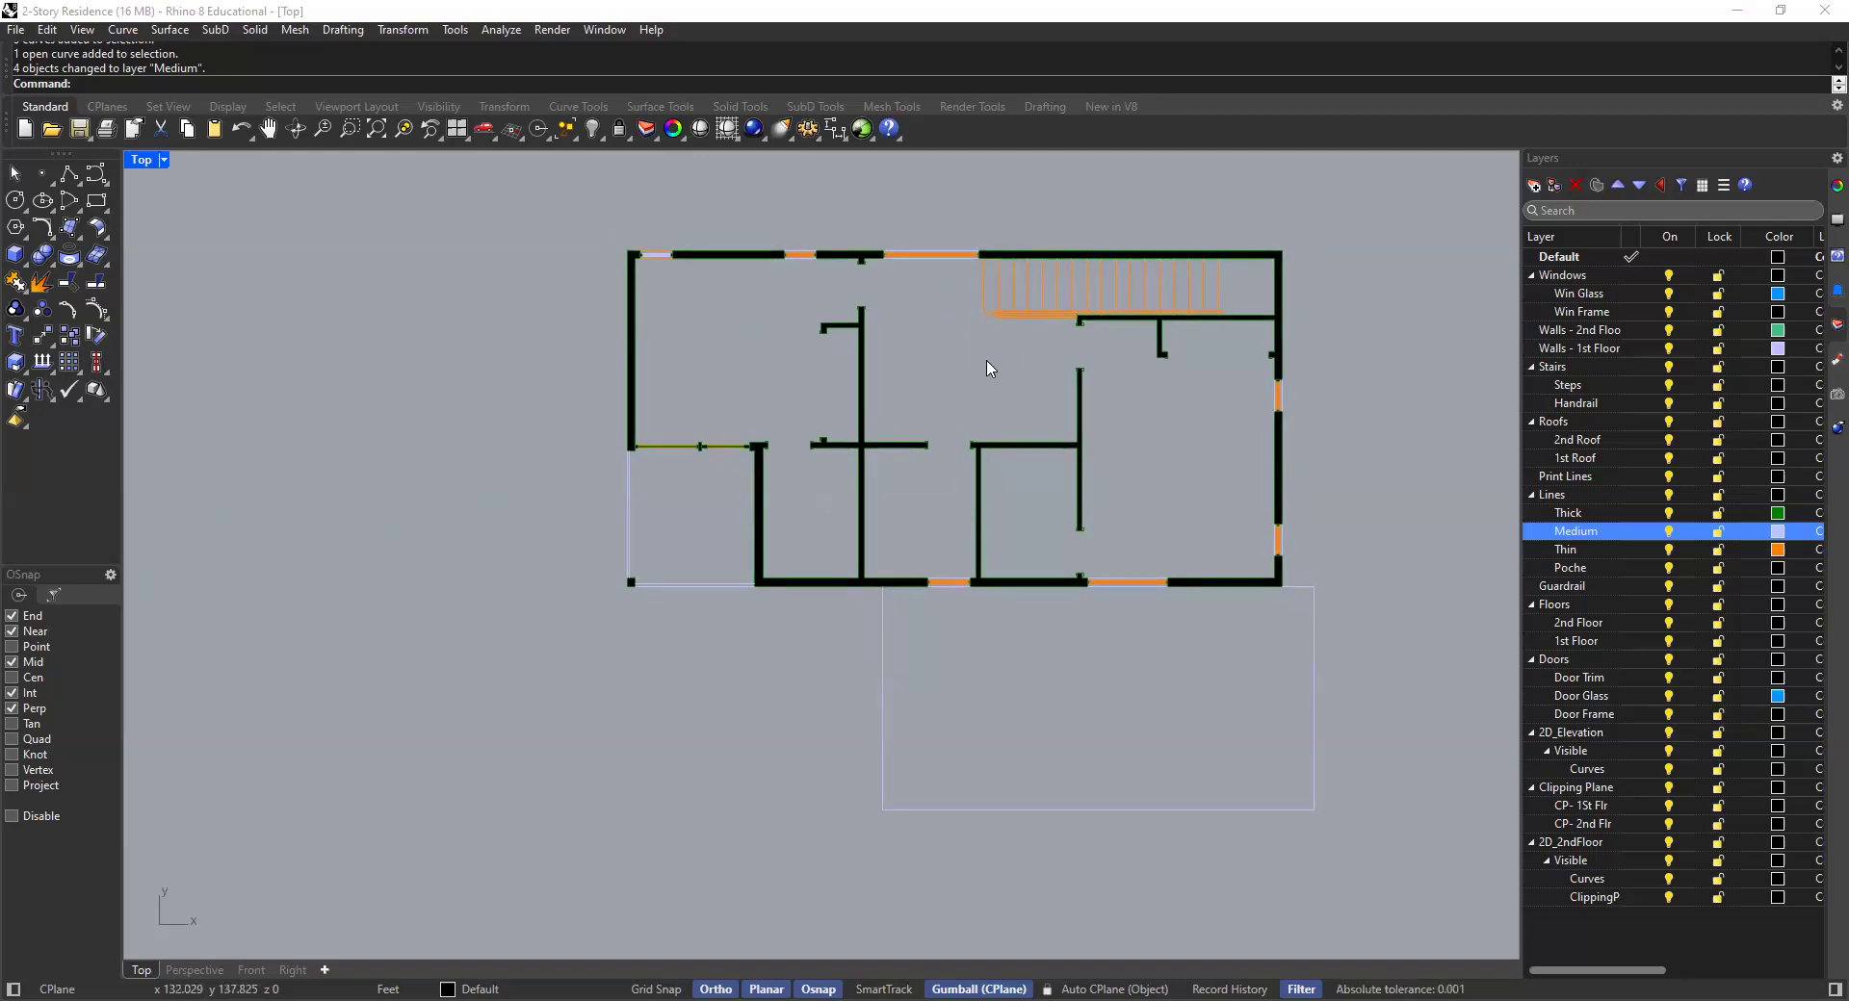